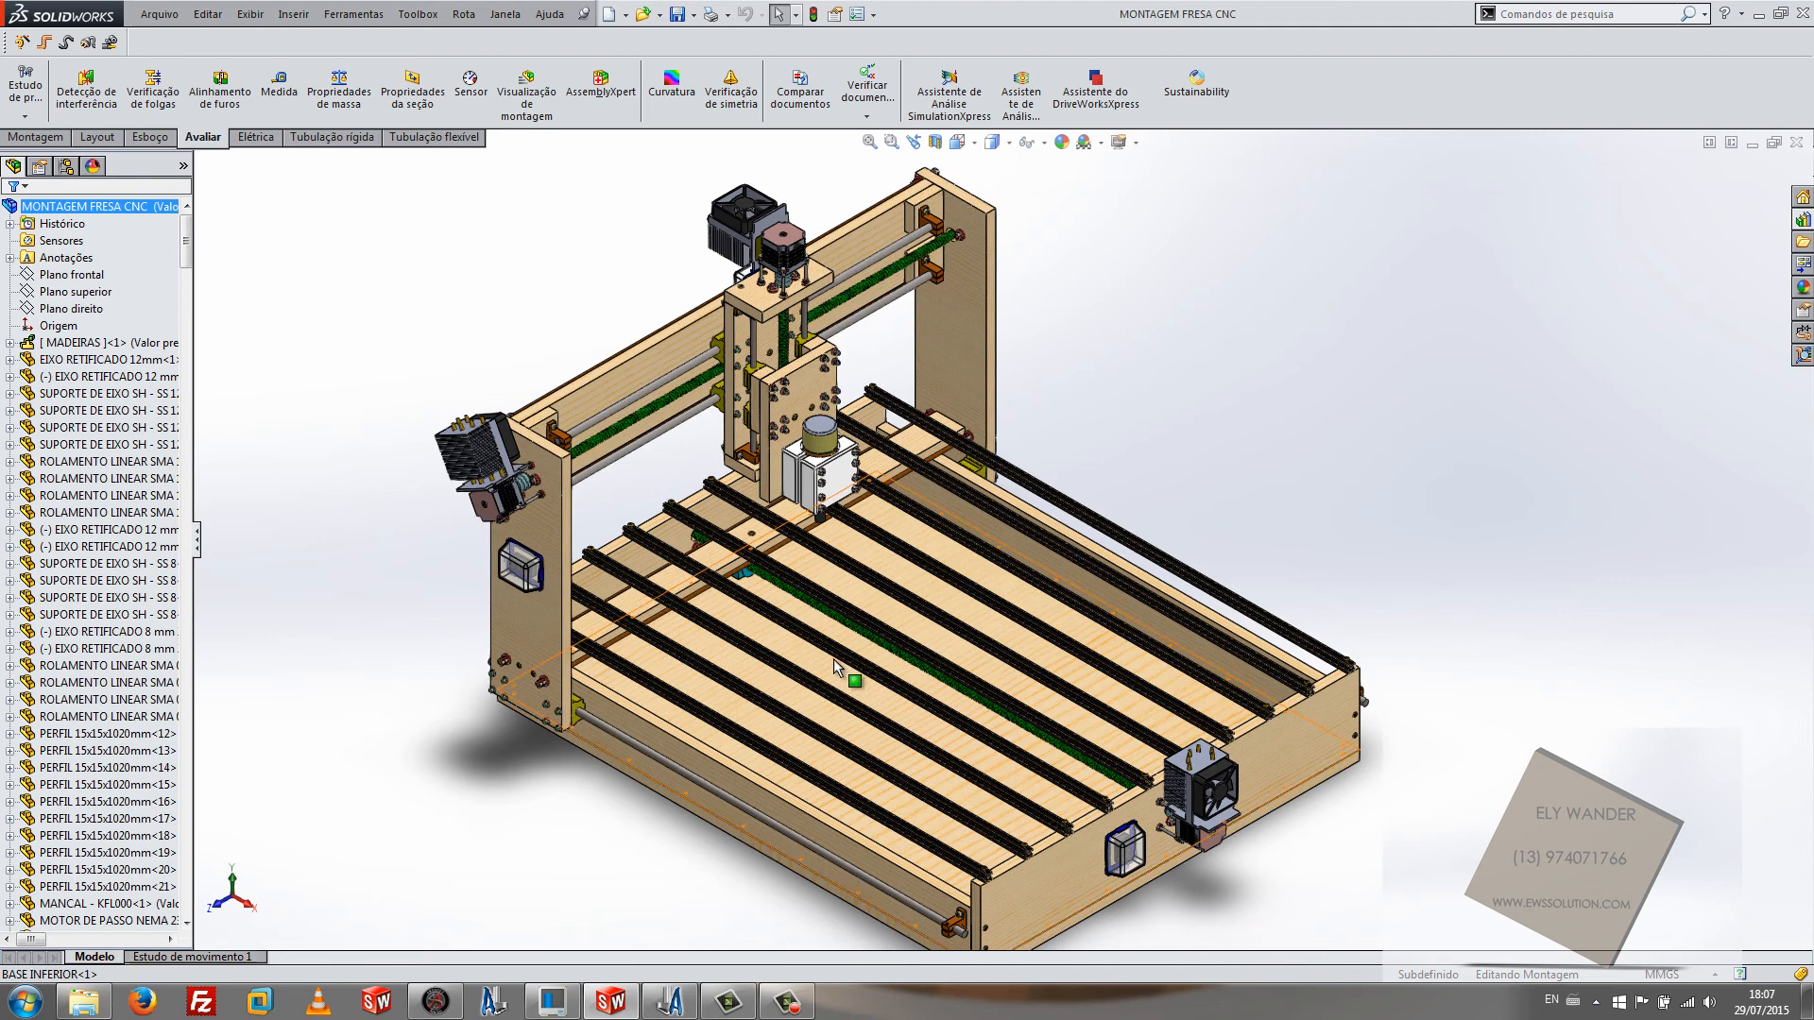
Step: Examine the CNC router assembly from the front, side and rear, including its gantry, motors and base
middle_click_drag(833, 660, 756, 659)
middle_click_drag(1221, 491, 1266, 534)
middle_click_drag(260, 500, 307, 466)
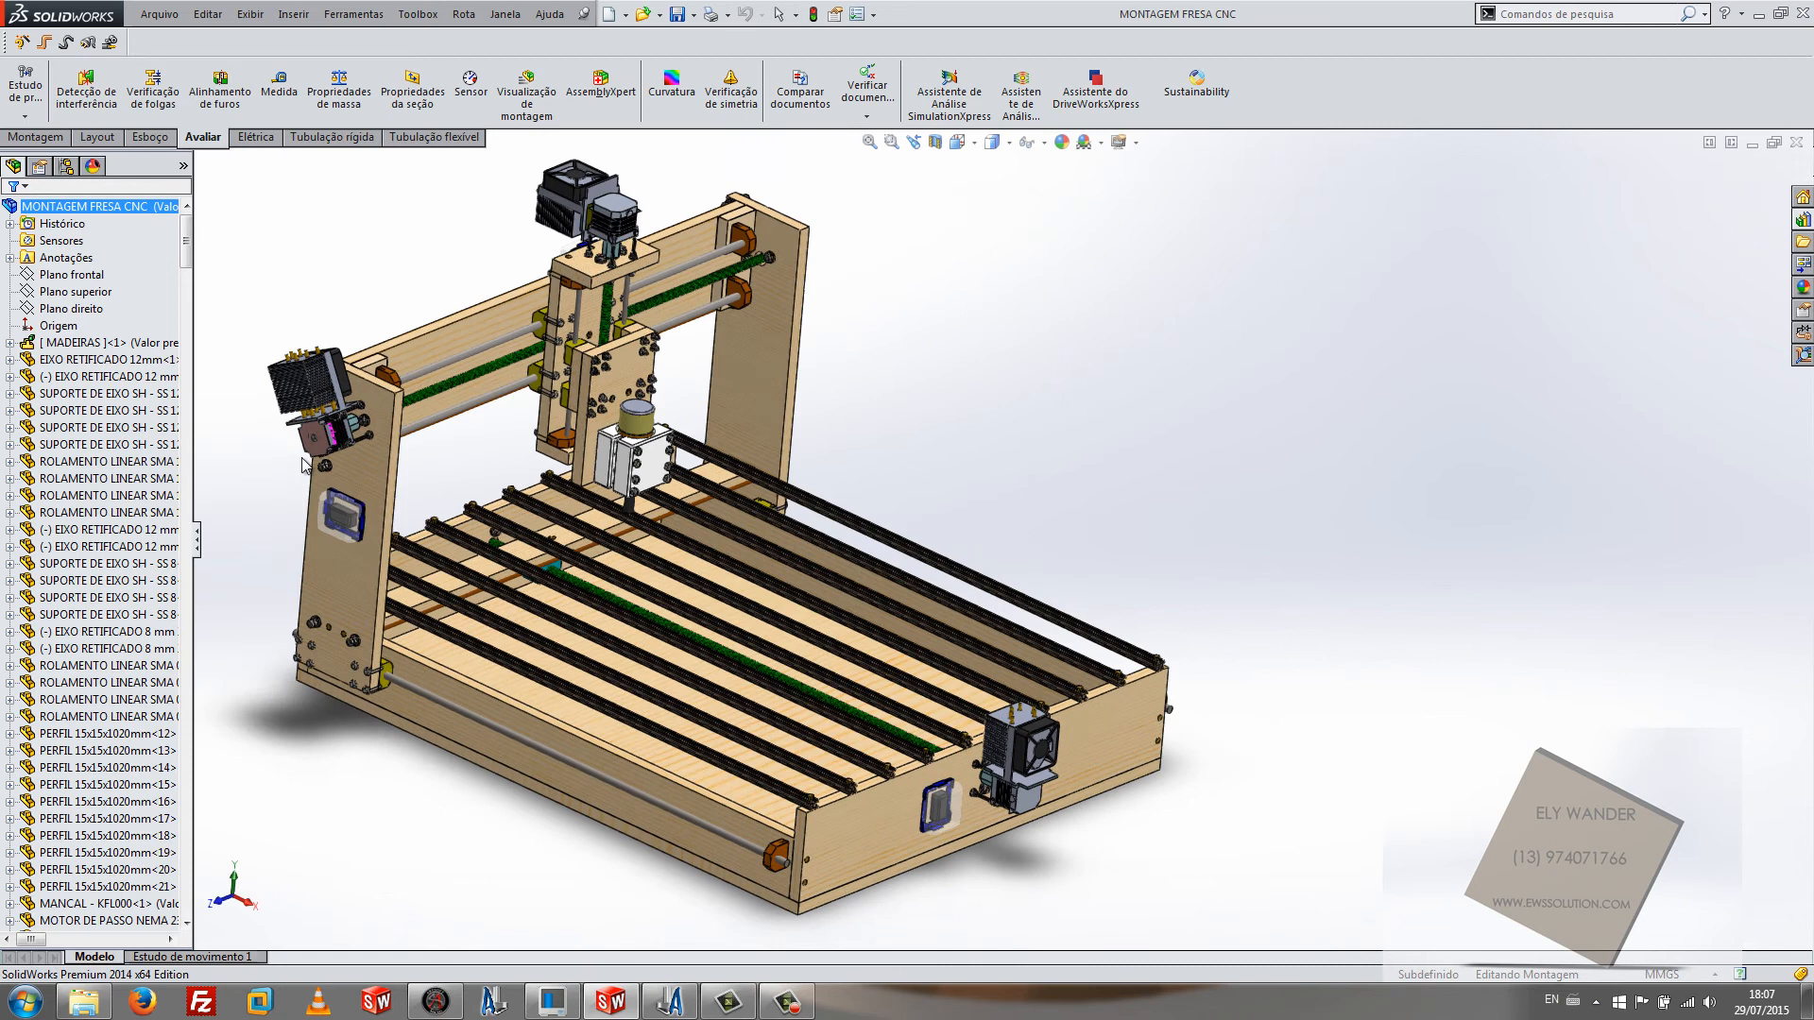
scroll(232, 499, "up", 2)
scroll(916, 541, "down", 3)
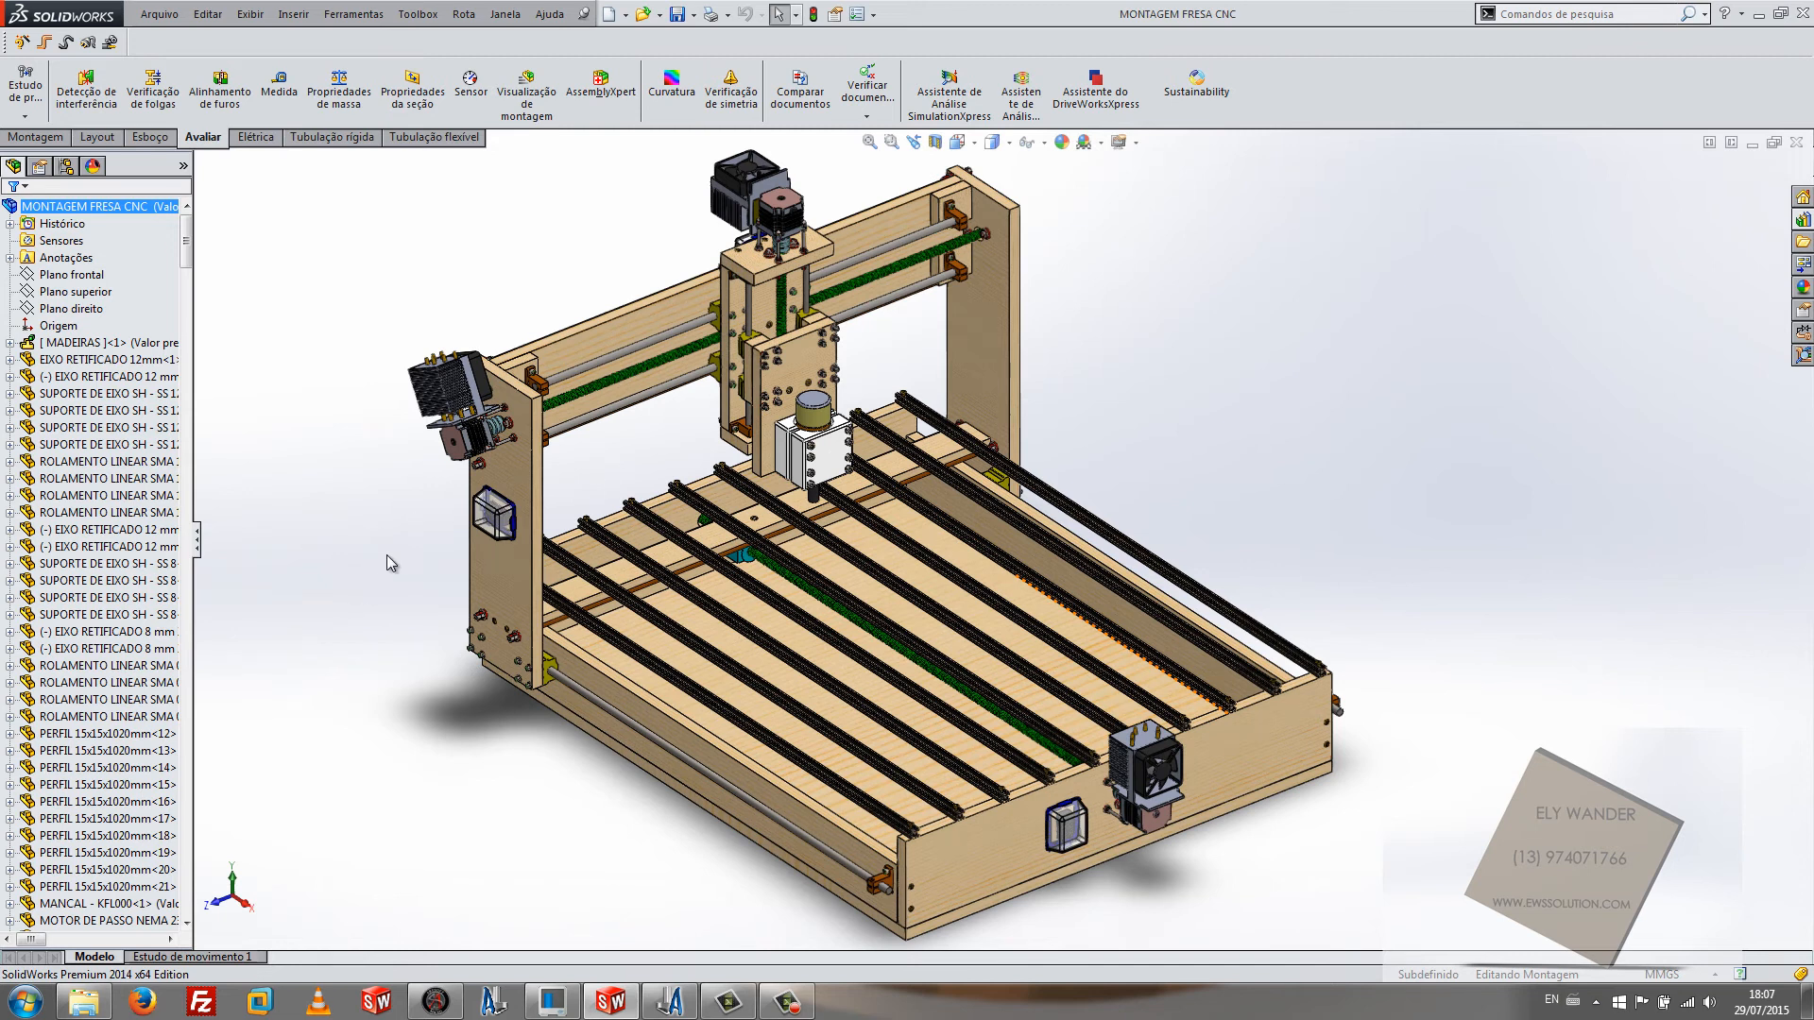
scroll(626, 473, "down", 2)
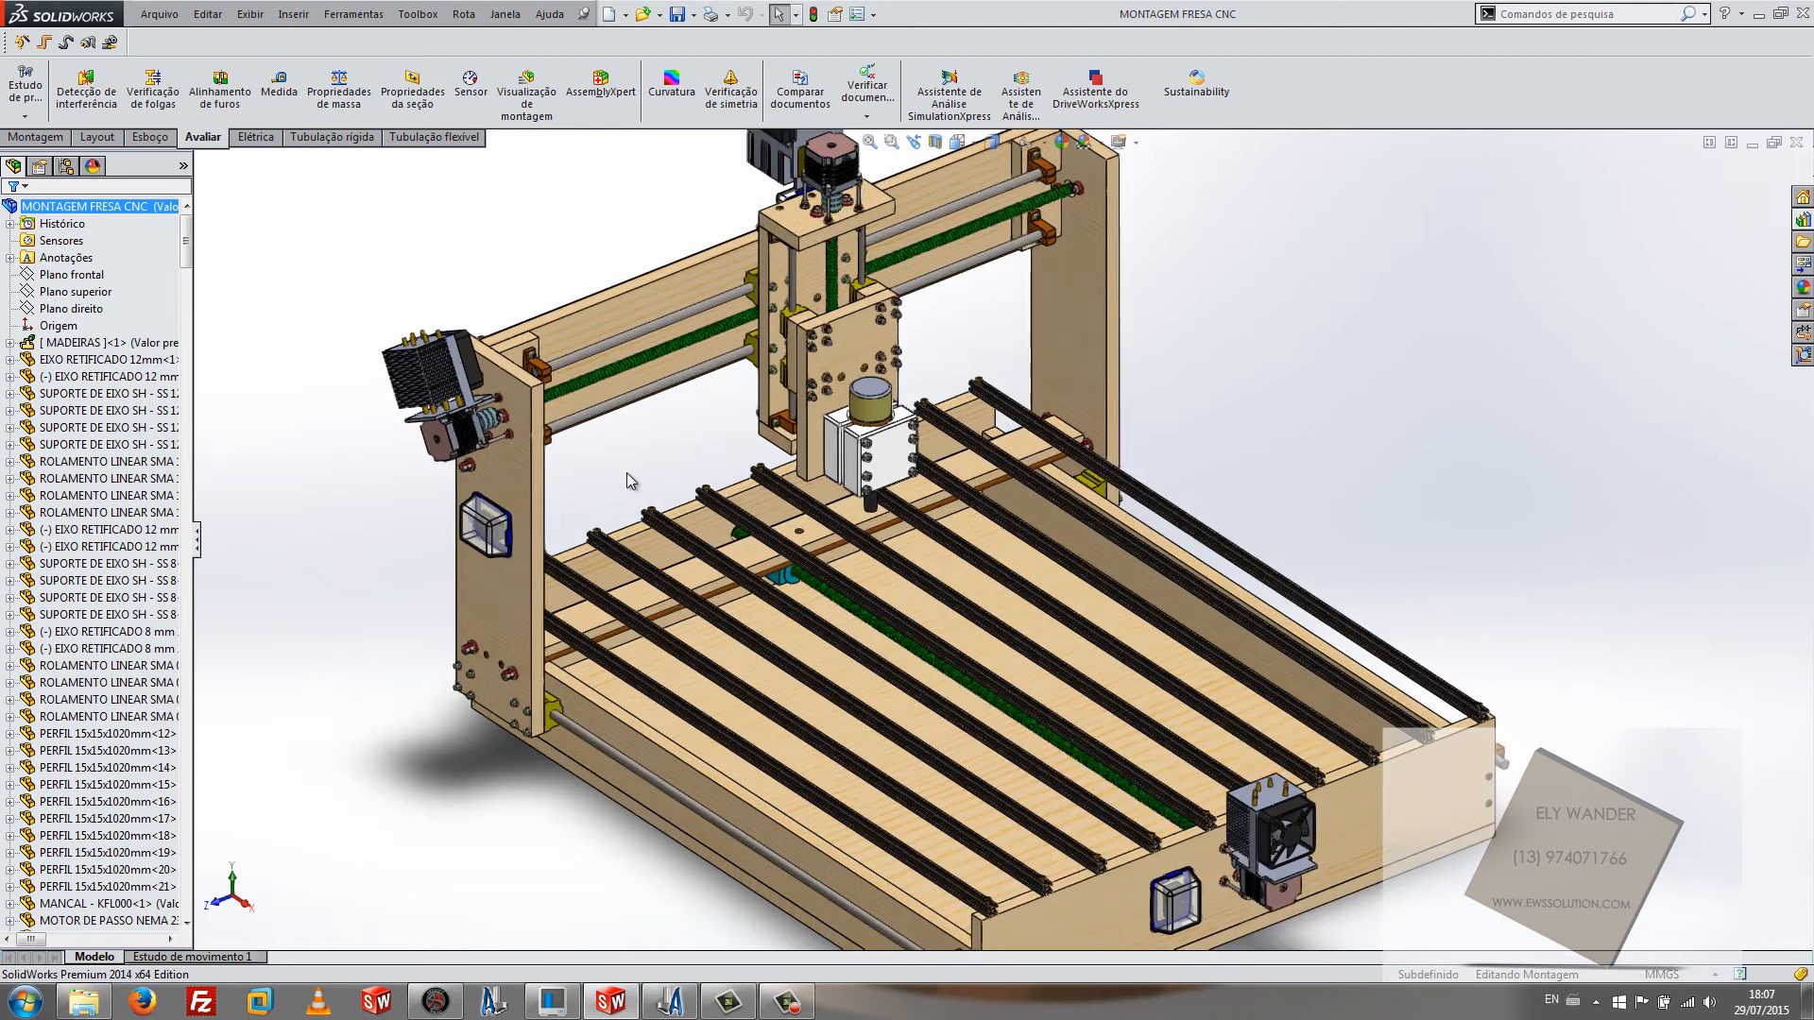
scroll(1292, 542, "down", 1)
scroll(567, 543, "up", 1)
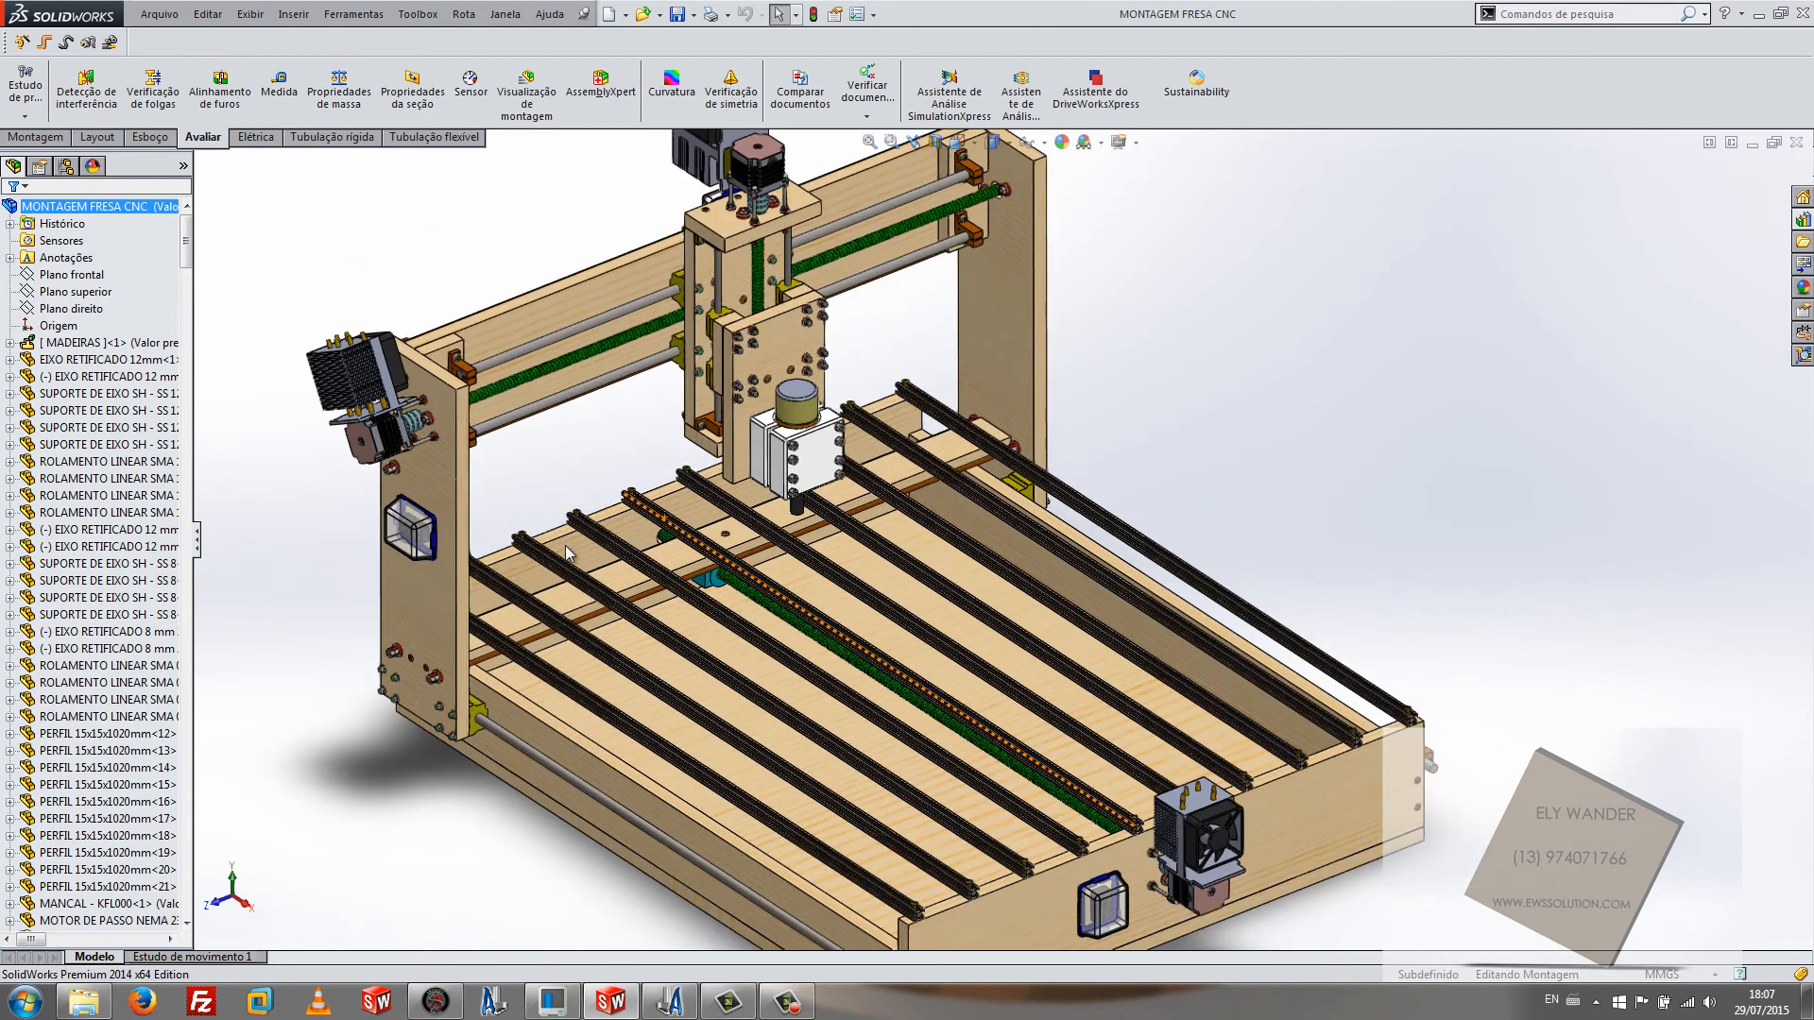
middle_click_drag(737, 643, 796, 684)
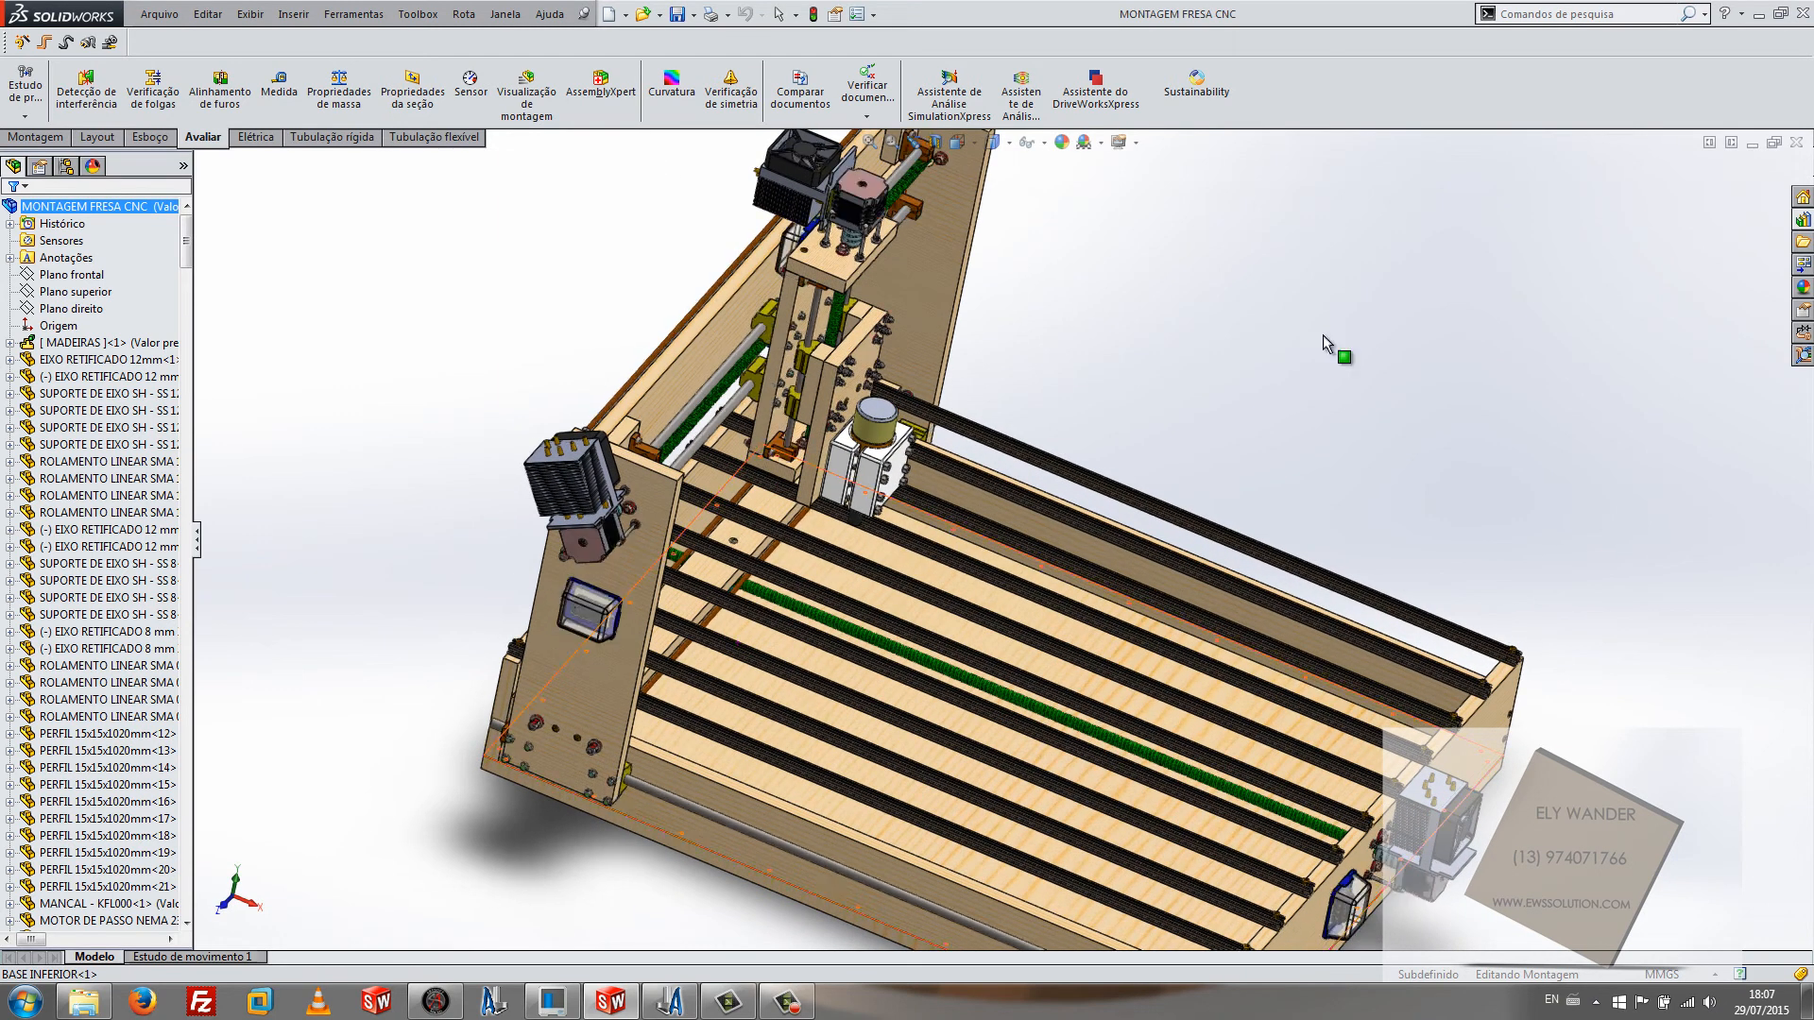
scroll(1322, 331, "up", 1)
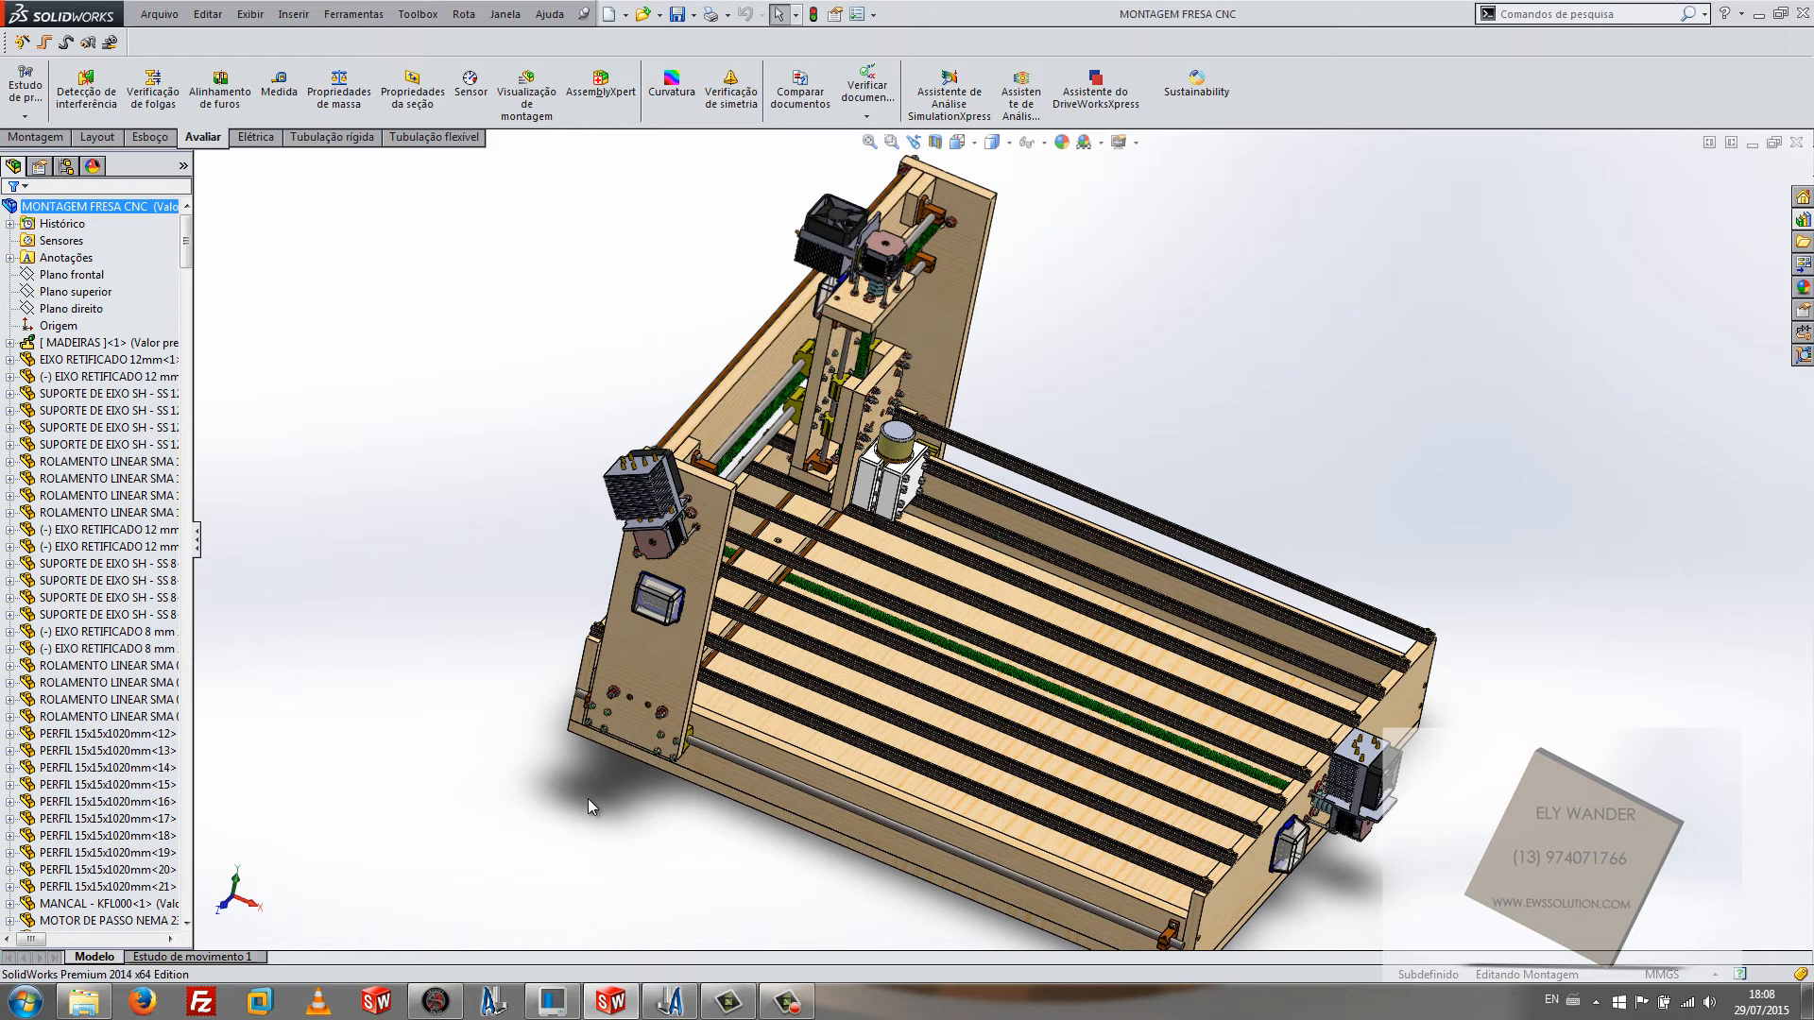
middle_click_drag(829, 826, 1007, 803)
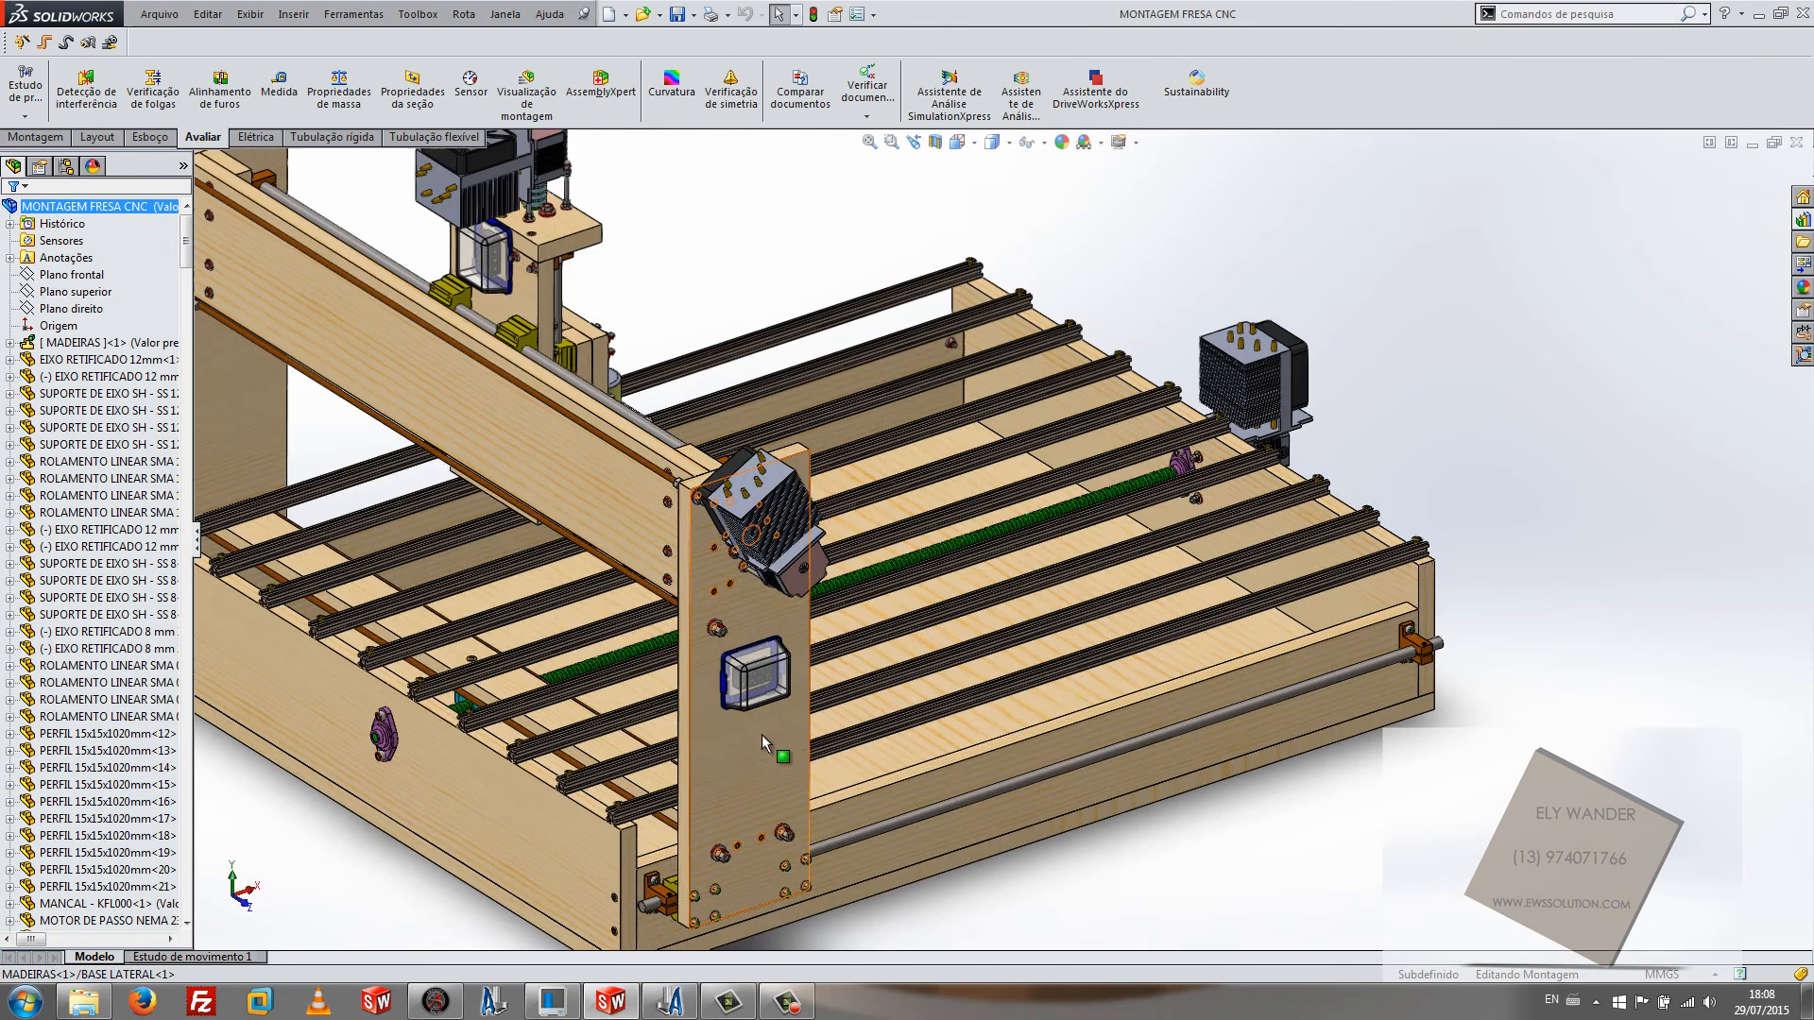
middle_click_drag(761, 734, 796, 774)
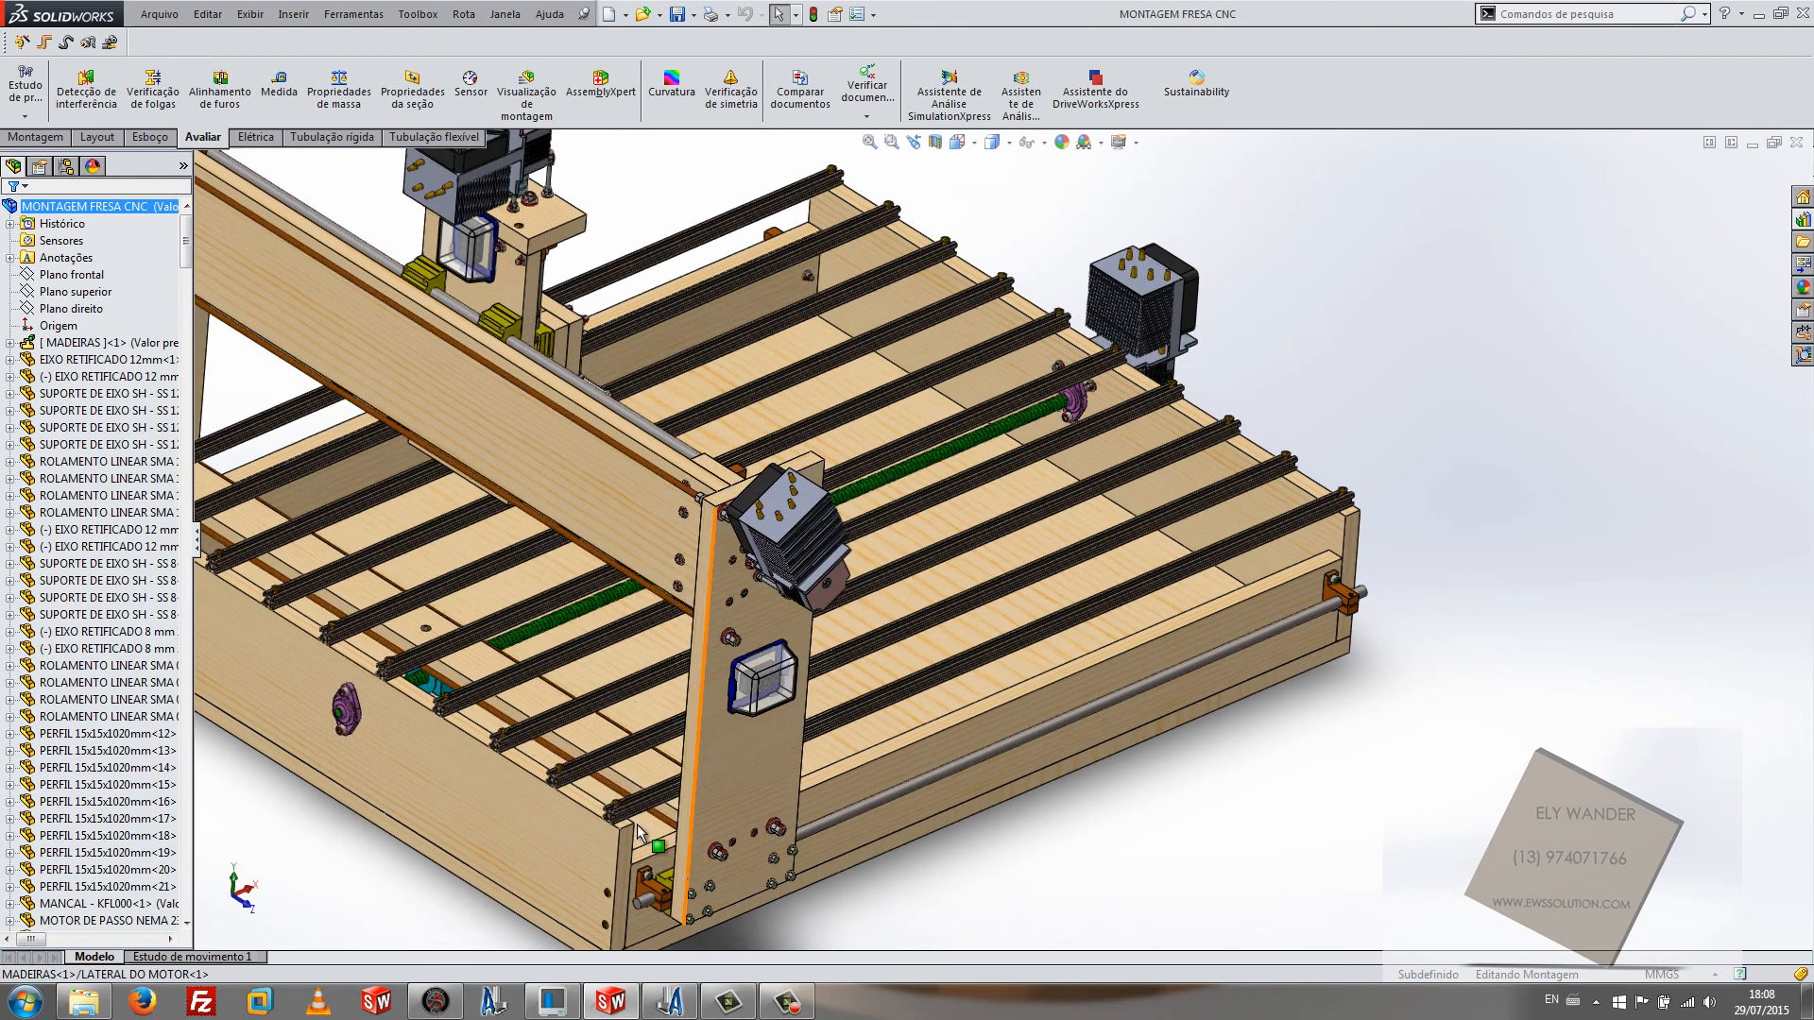
Step: Pick wooden frame parts in the model to locate them in the MADEIRAS subassembly, and clear the selection
left_click(529, 848)
left_click(643, 539)
left_click(1152, 831)
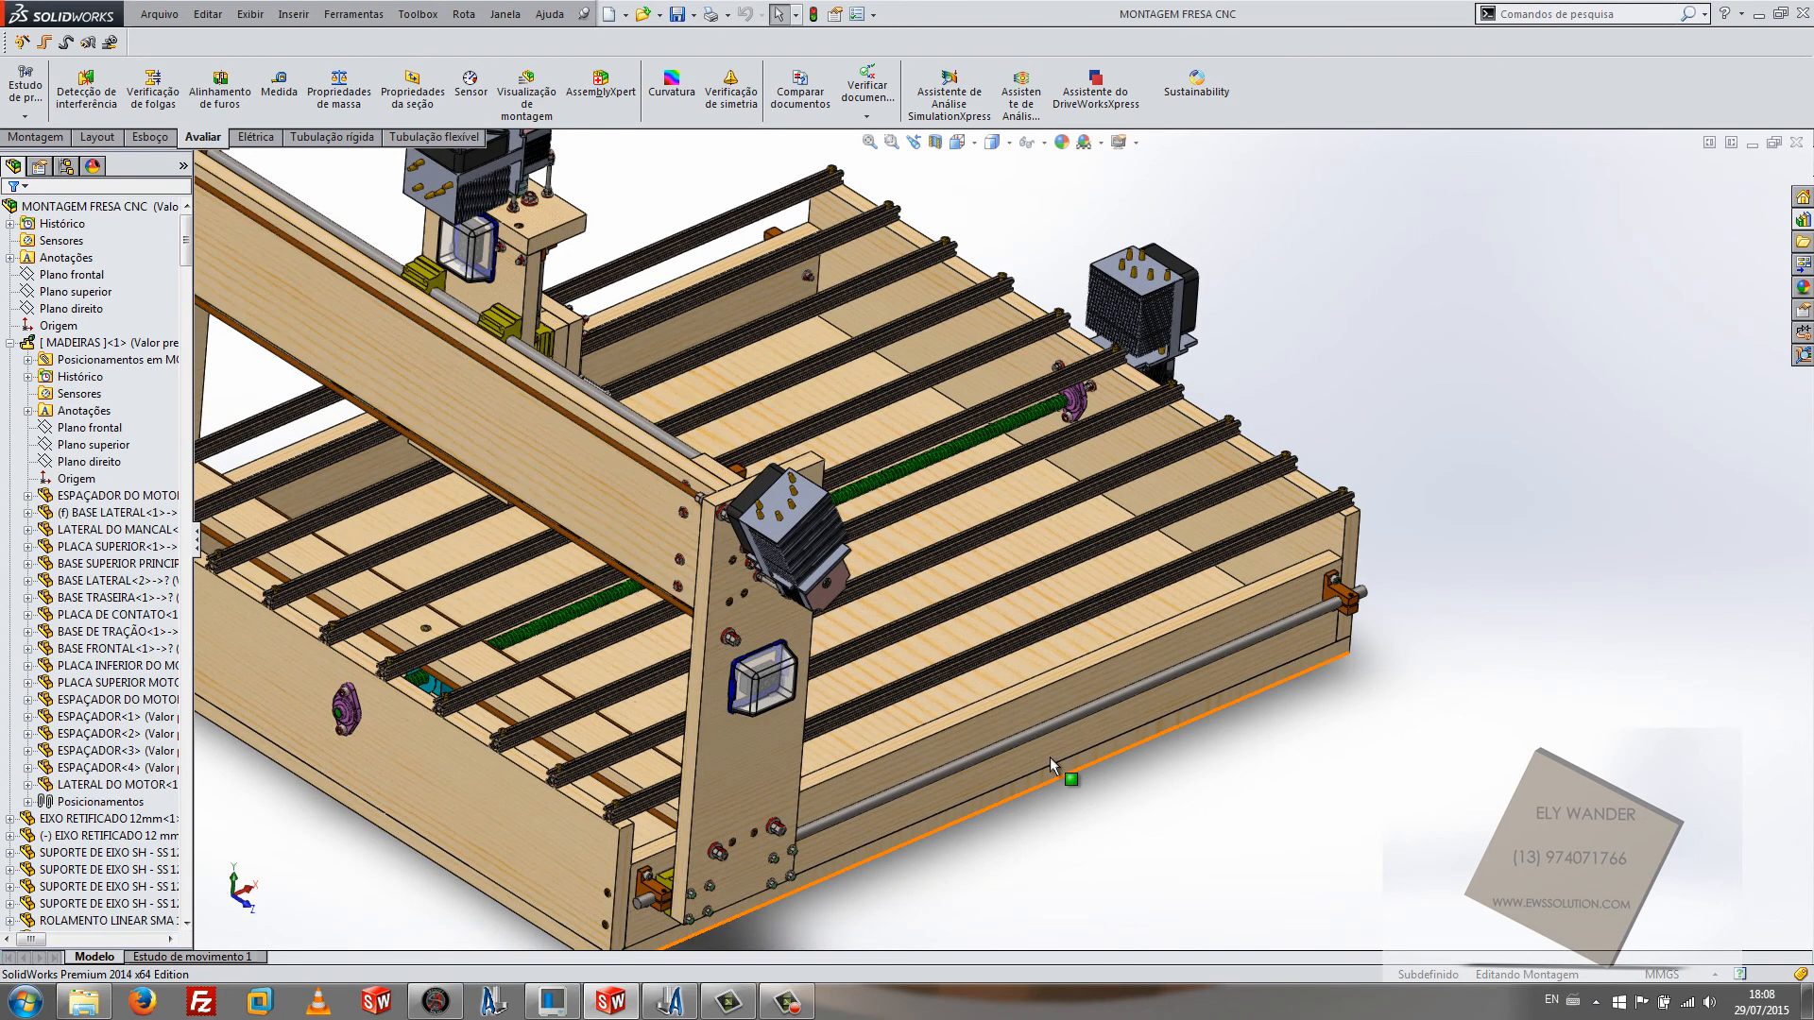
left_click(1050, 752)
left_click(1055, 784)
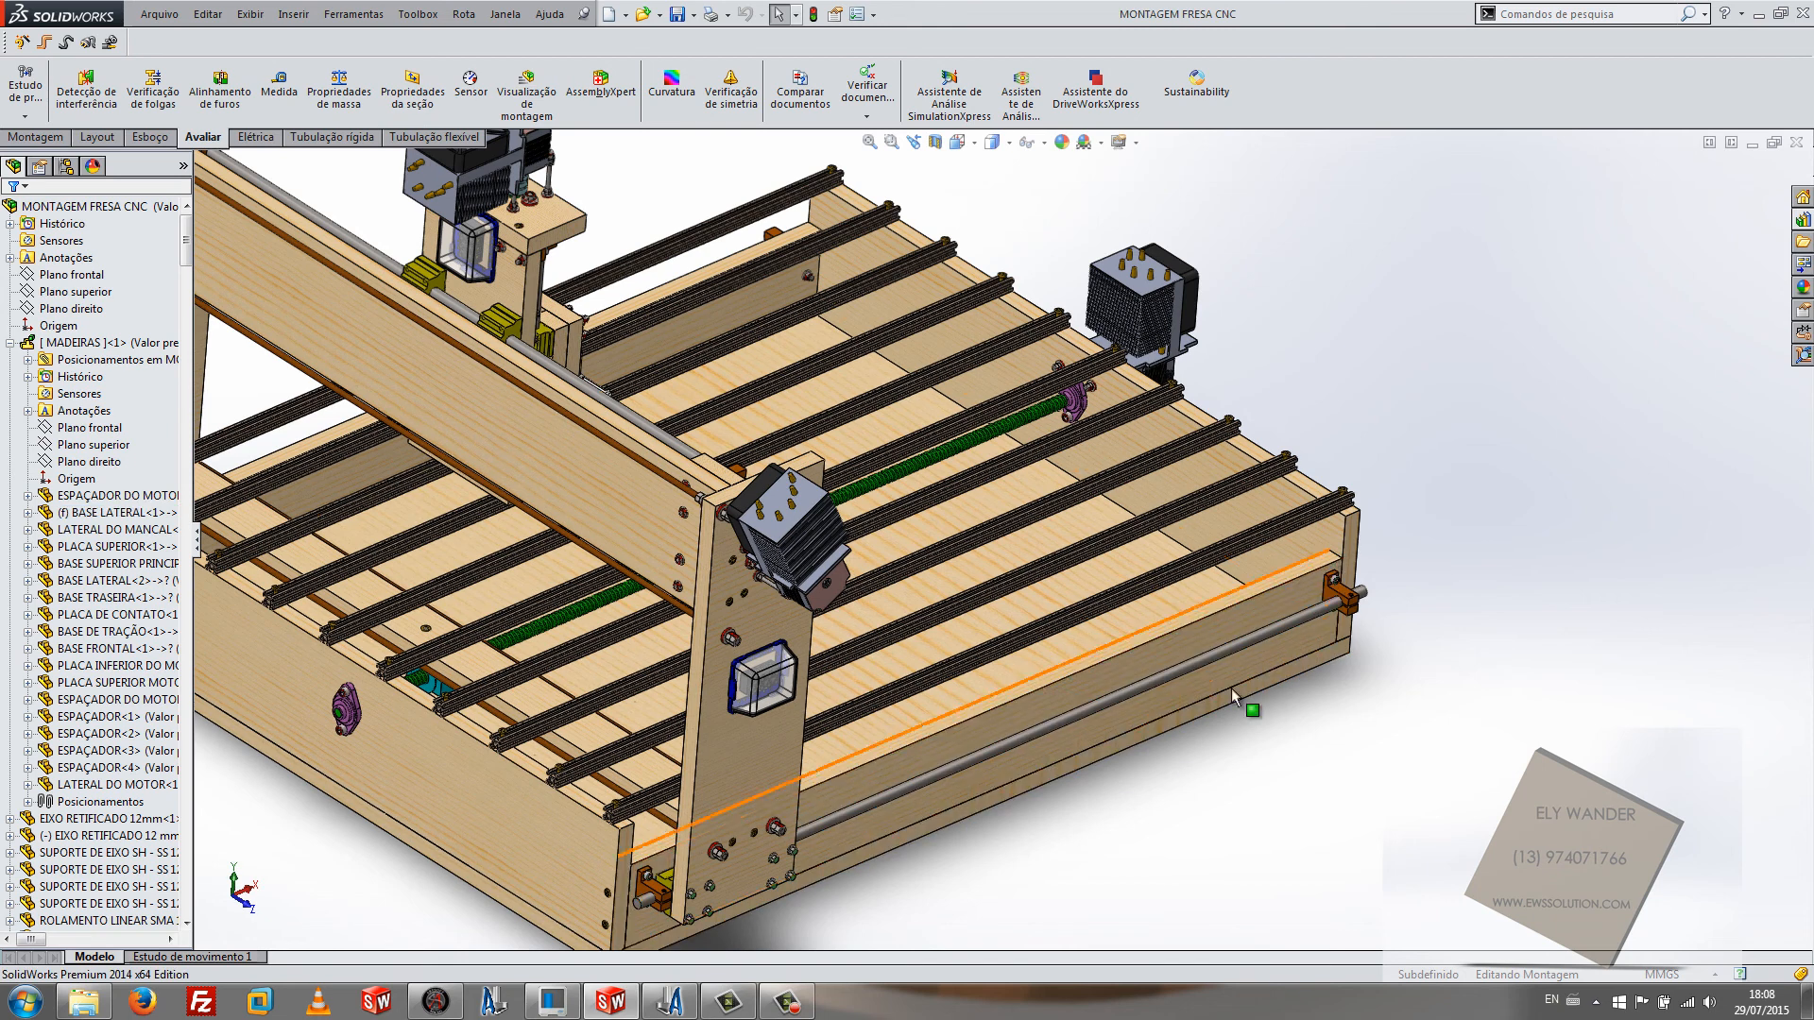
Step: Inspect the frame from the rear and front, and read the full part names listed under the MADEIRAS subassembly
middle_click_drag(1028, 784, 361, 745)
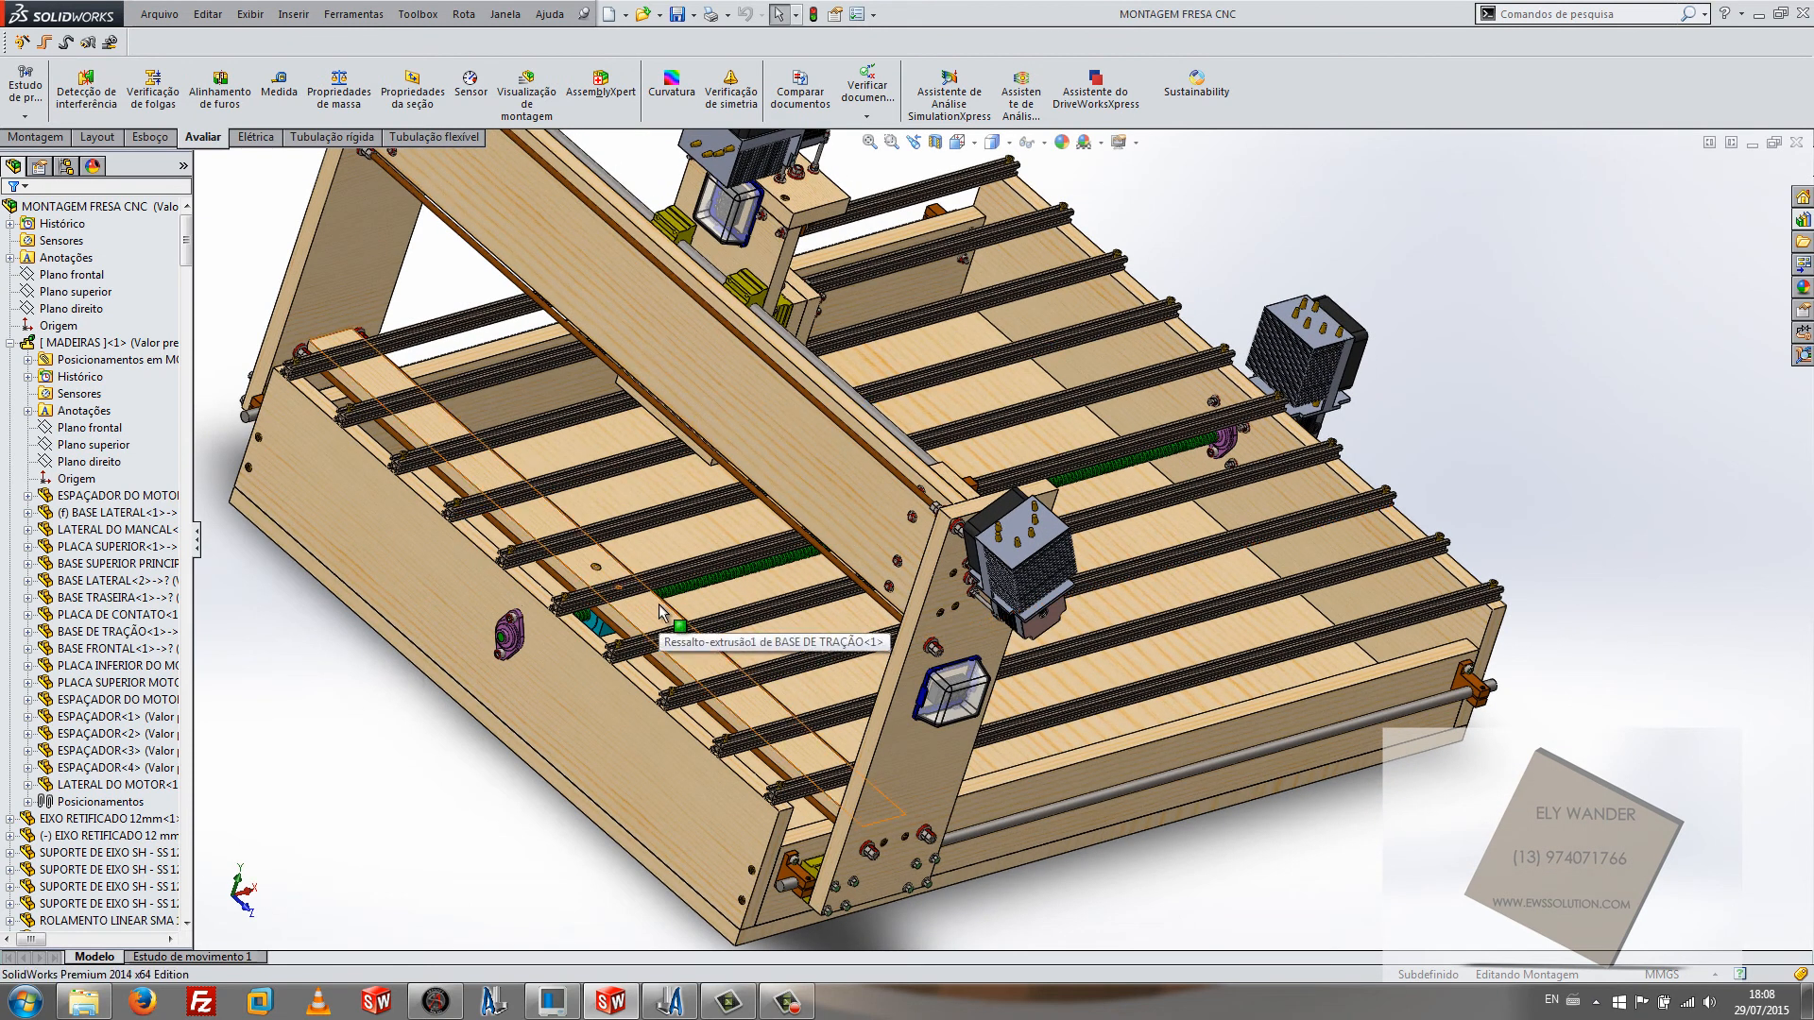
middle_click_drag(771, 421, 748, 370)
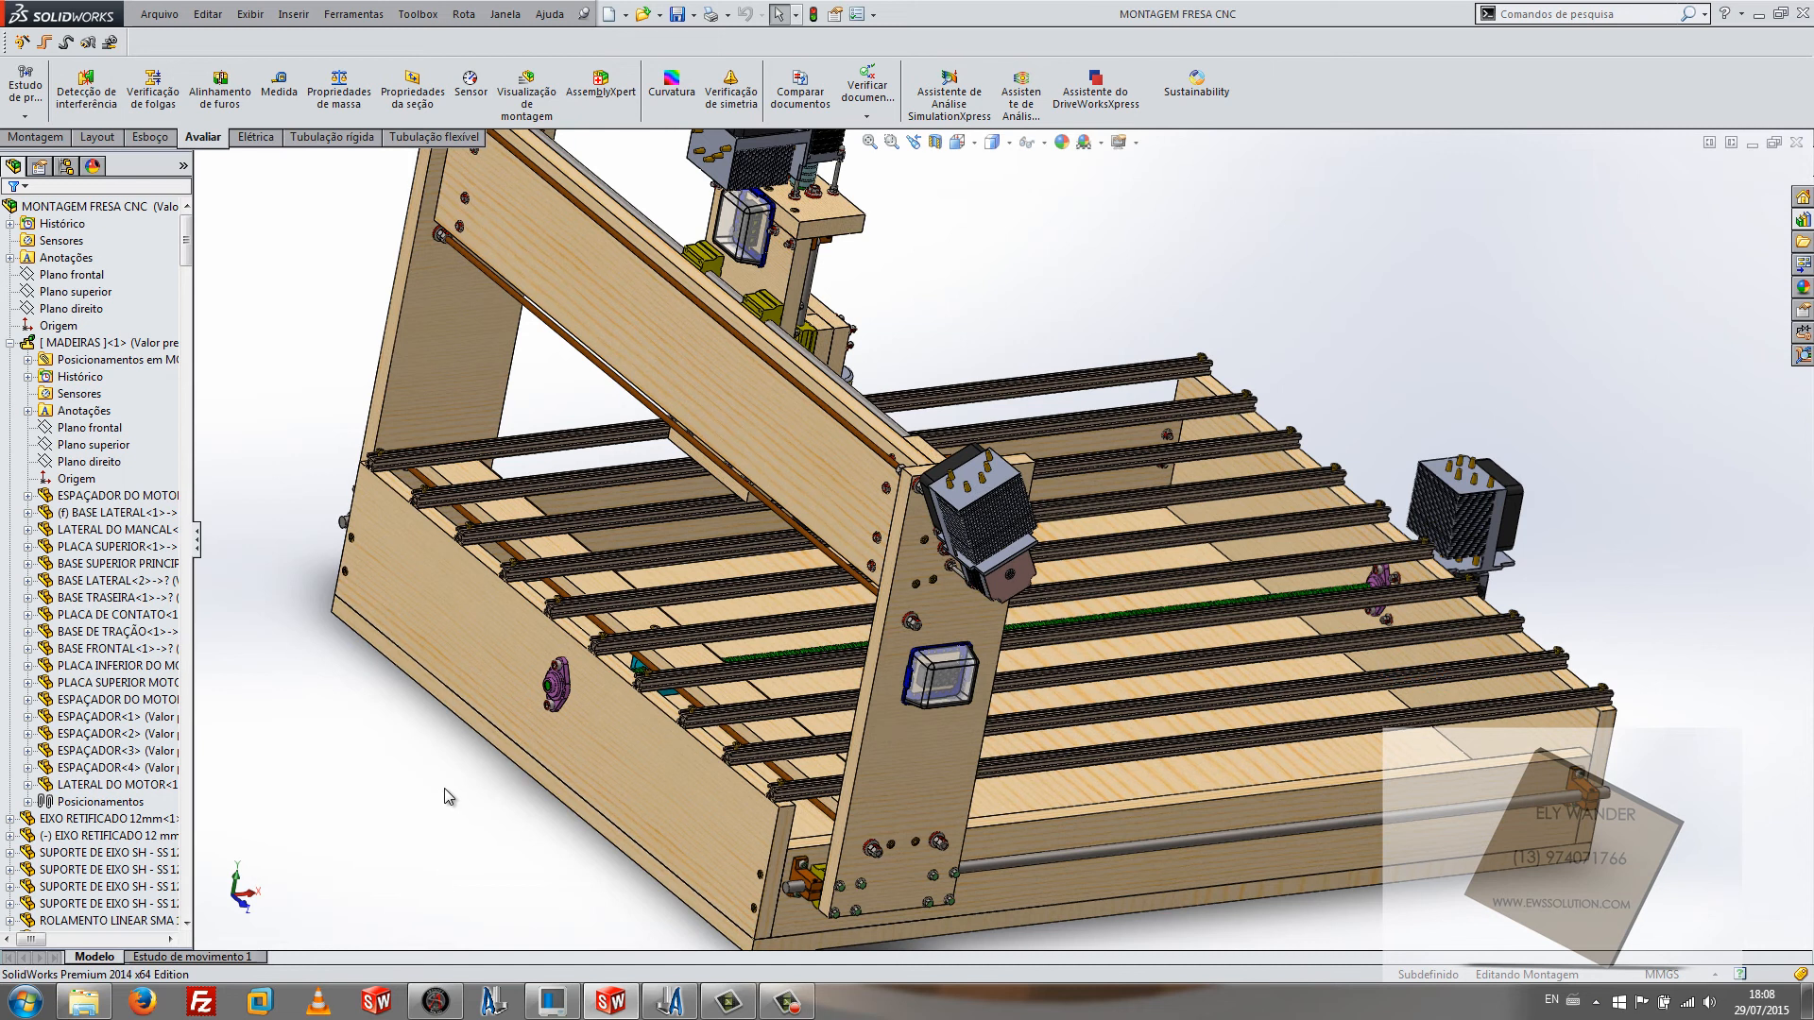
middle_click_drag(451, 791, 1189, 594)
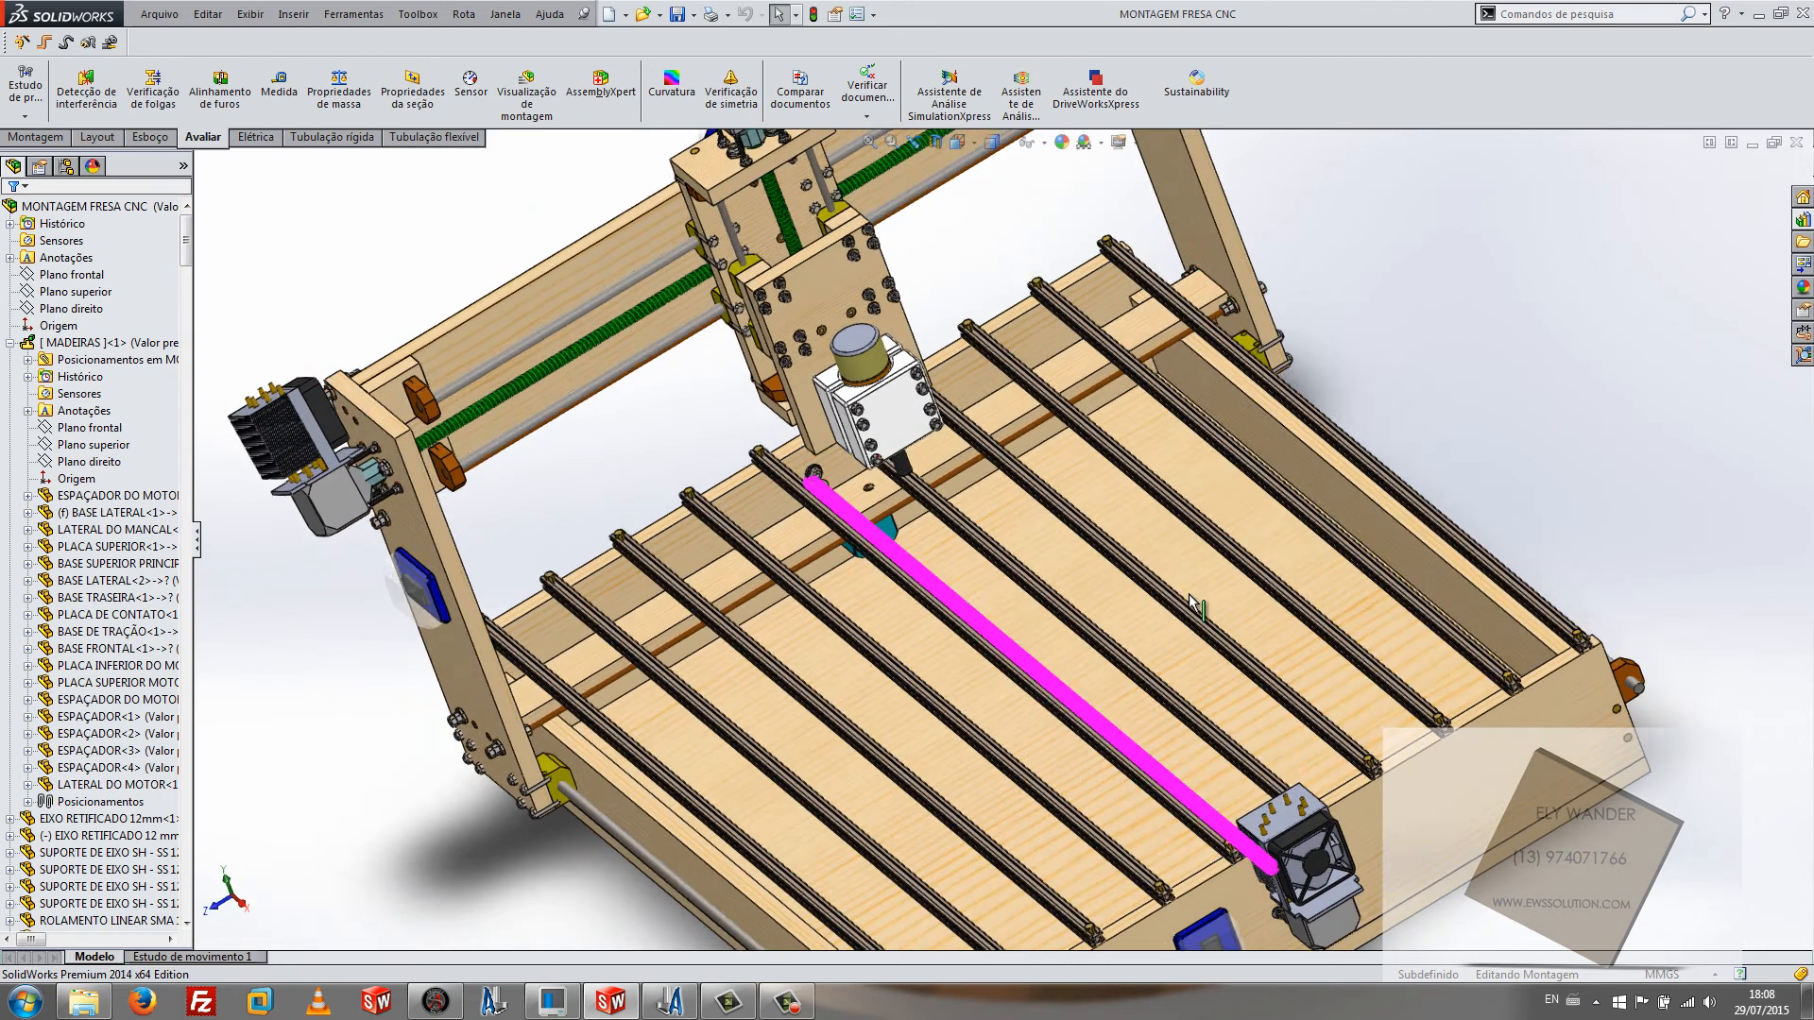
middle_click_drag(1068, 542, 1167, 491)
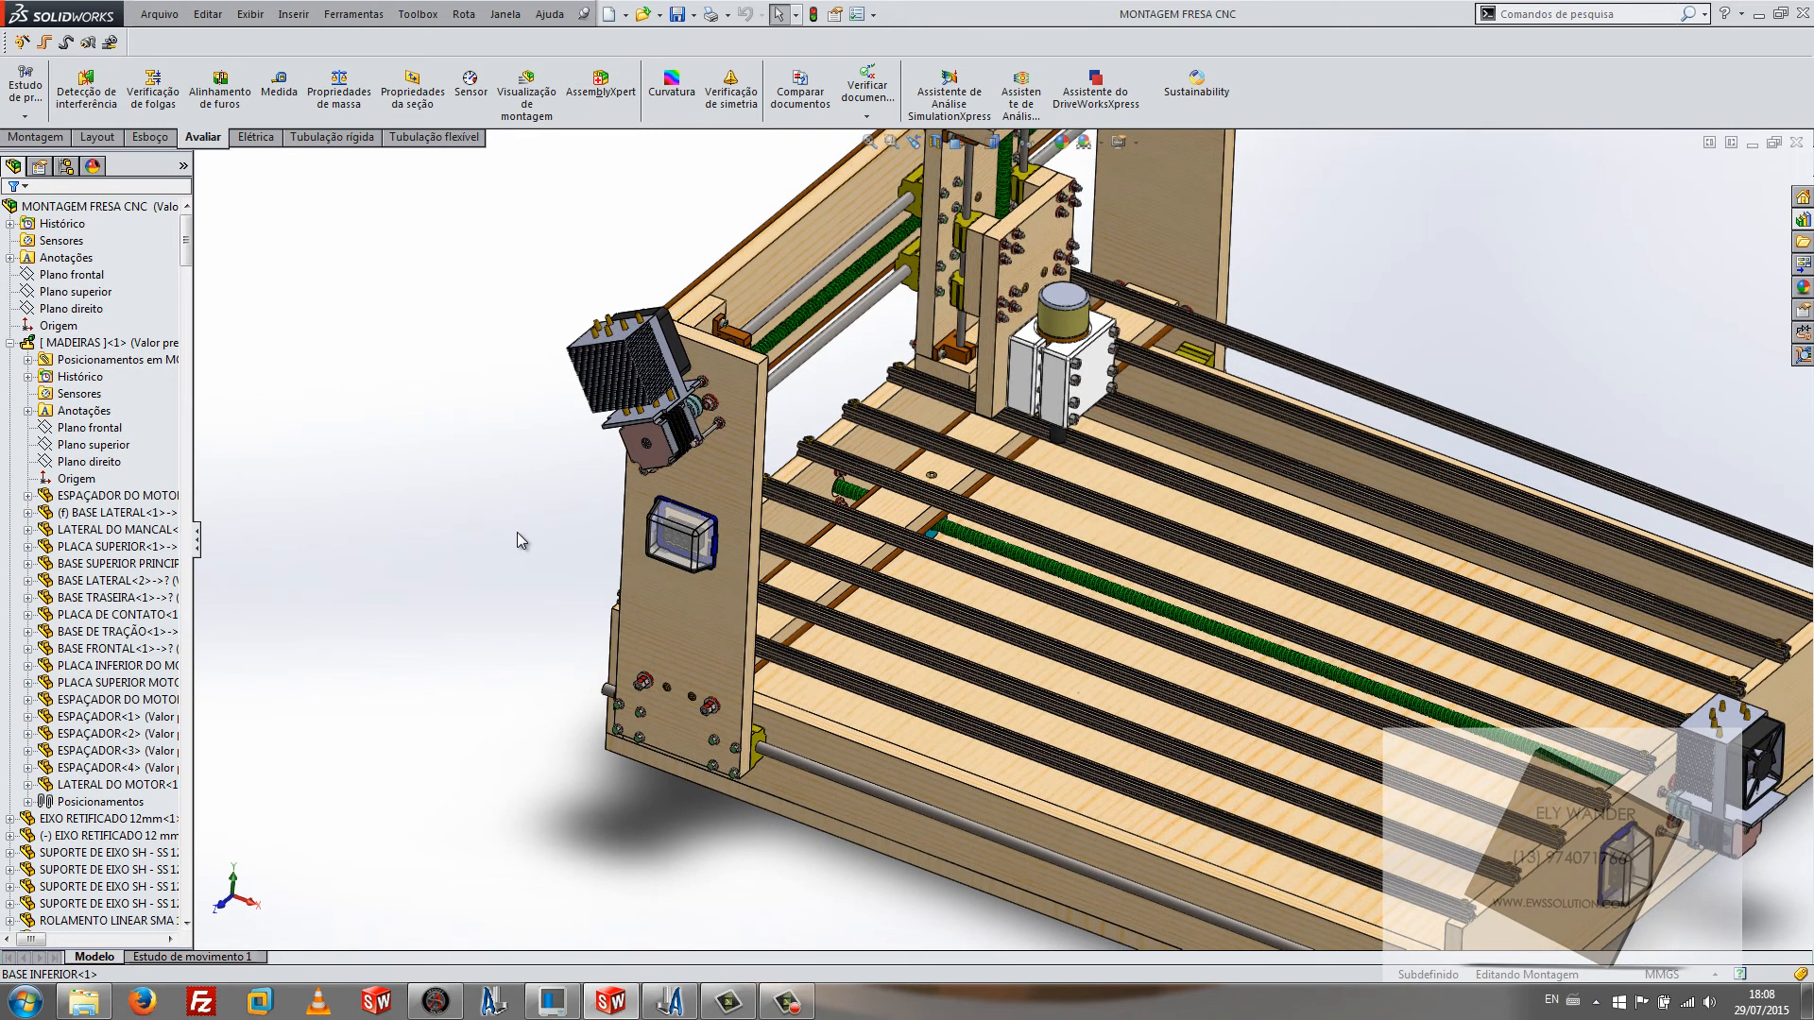
middle_click_drag(518, 541, 353, 505, "ctrl")
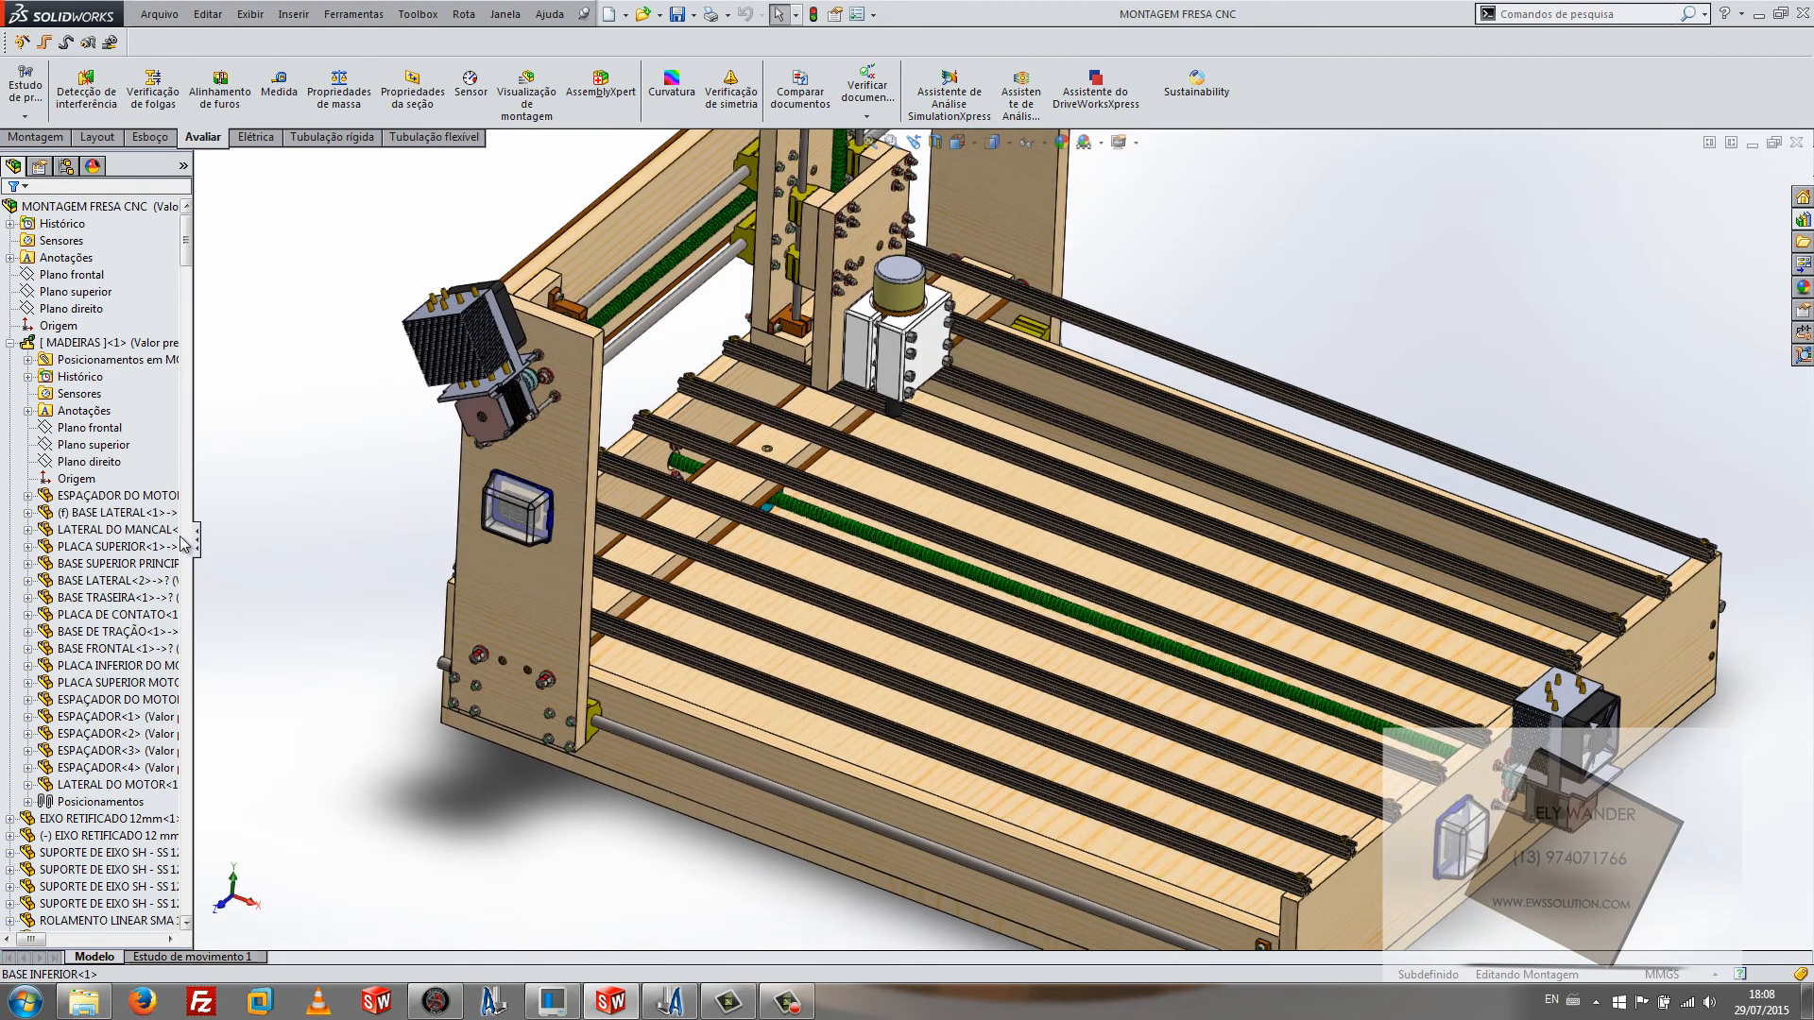
left_click_drag(197, 546, 332, 544)
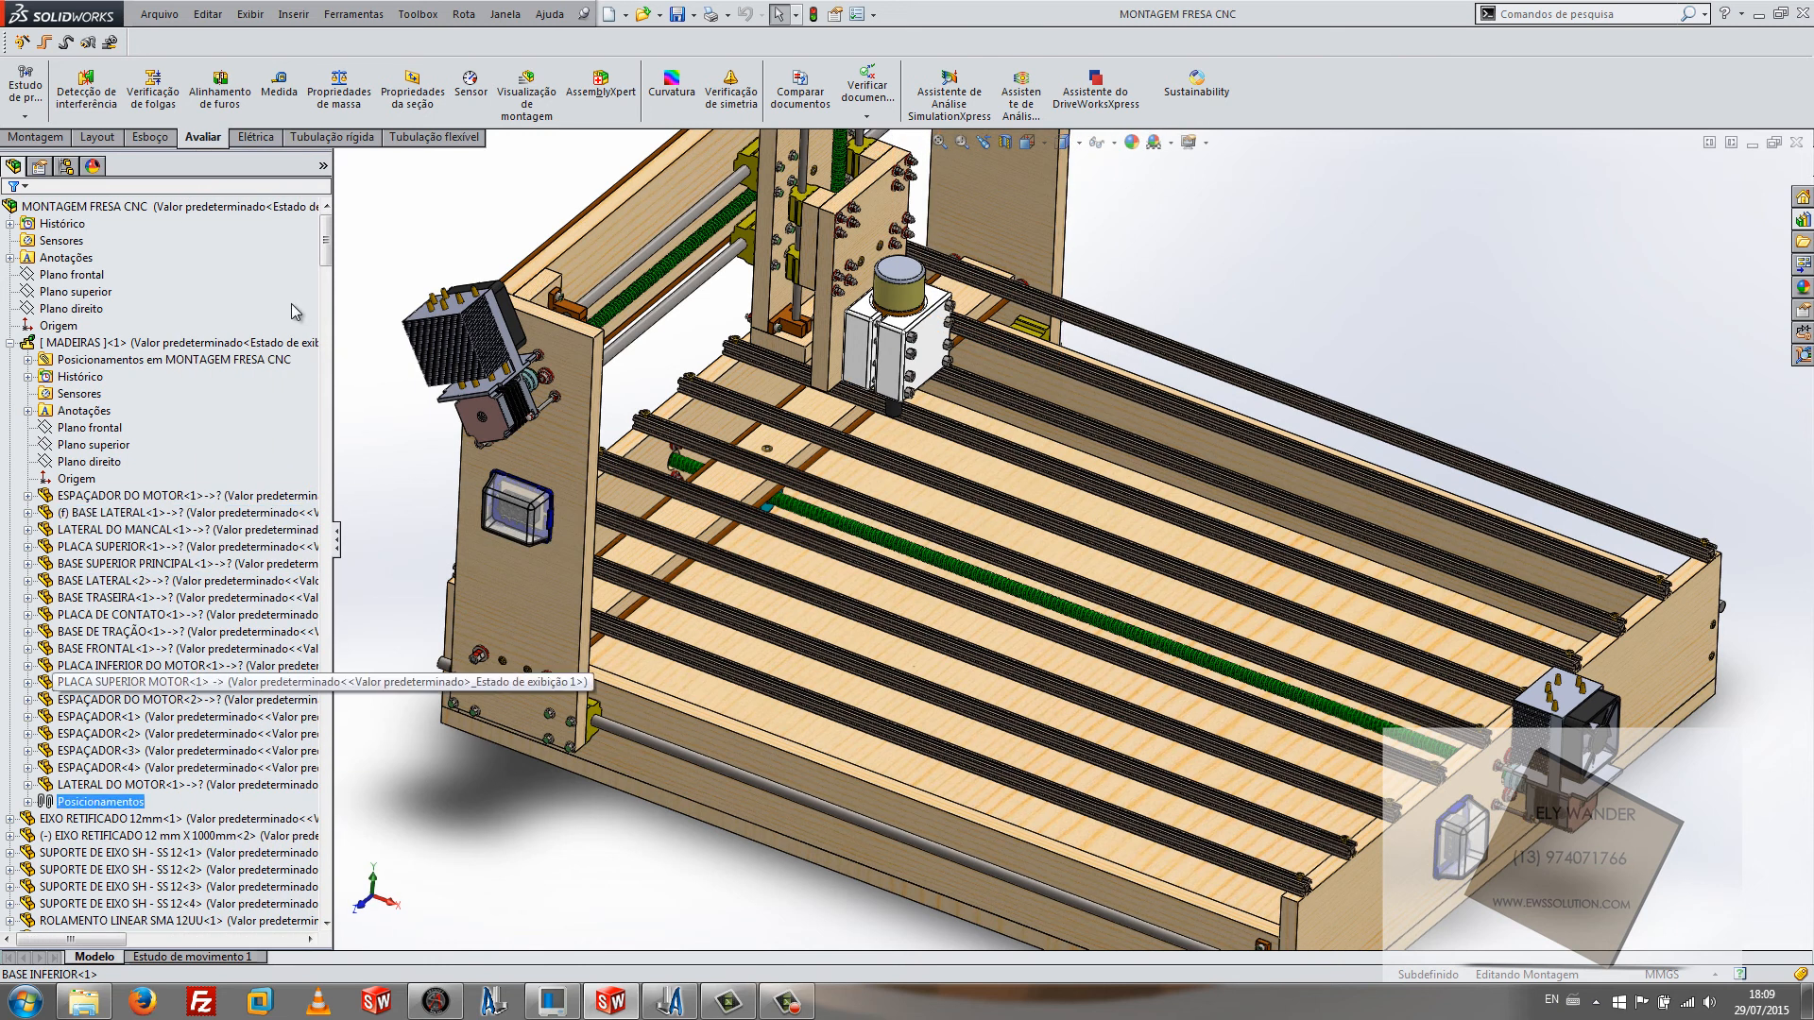
mouse_move(326, 243)
left_mouse_down()
mouse_move(346, 616)
mouse_move(334, 219)
left_mouse_up()
left_click_drag(337, 557, 148, 558)
Step: Set the assembly to an isometric view and examine the gantry and Z-axis carriage up close
scroll(774, 713, "up", 1)
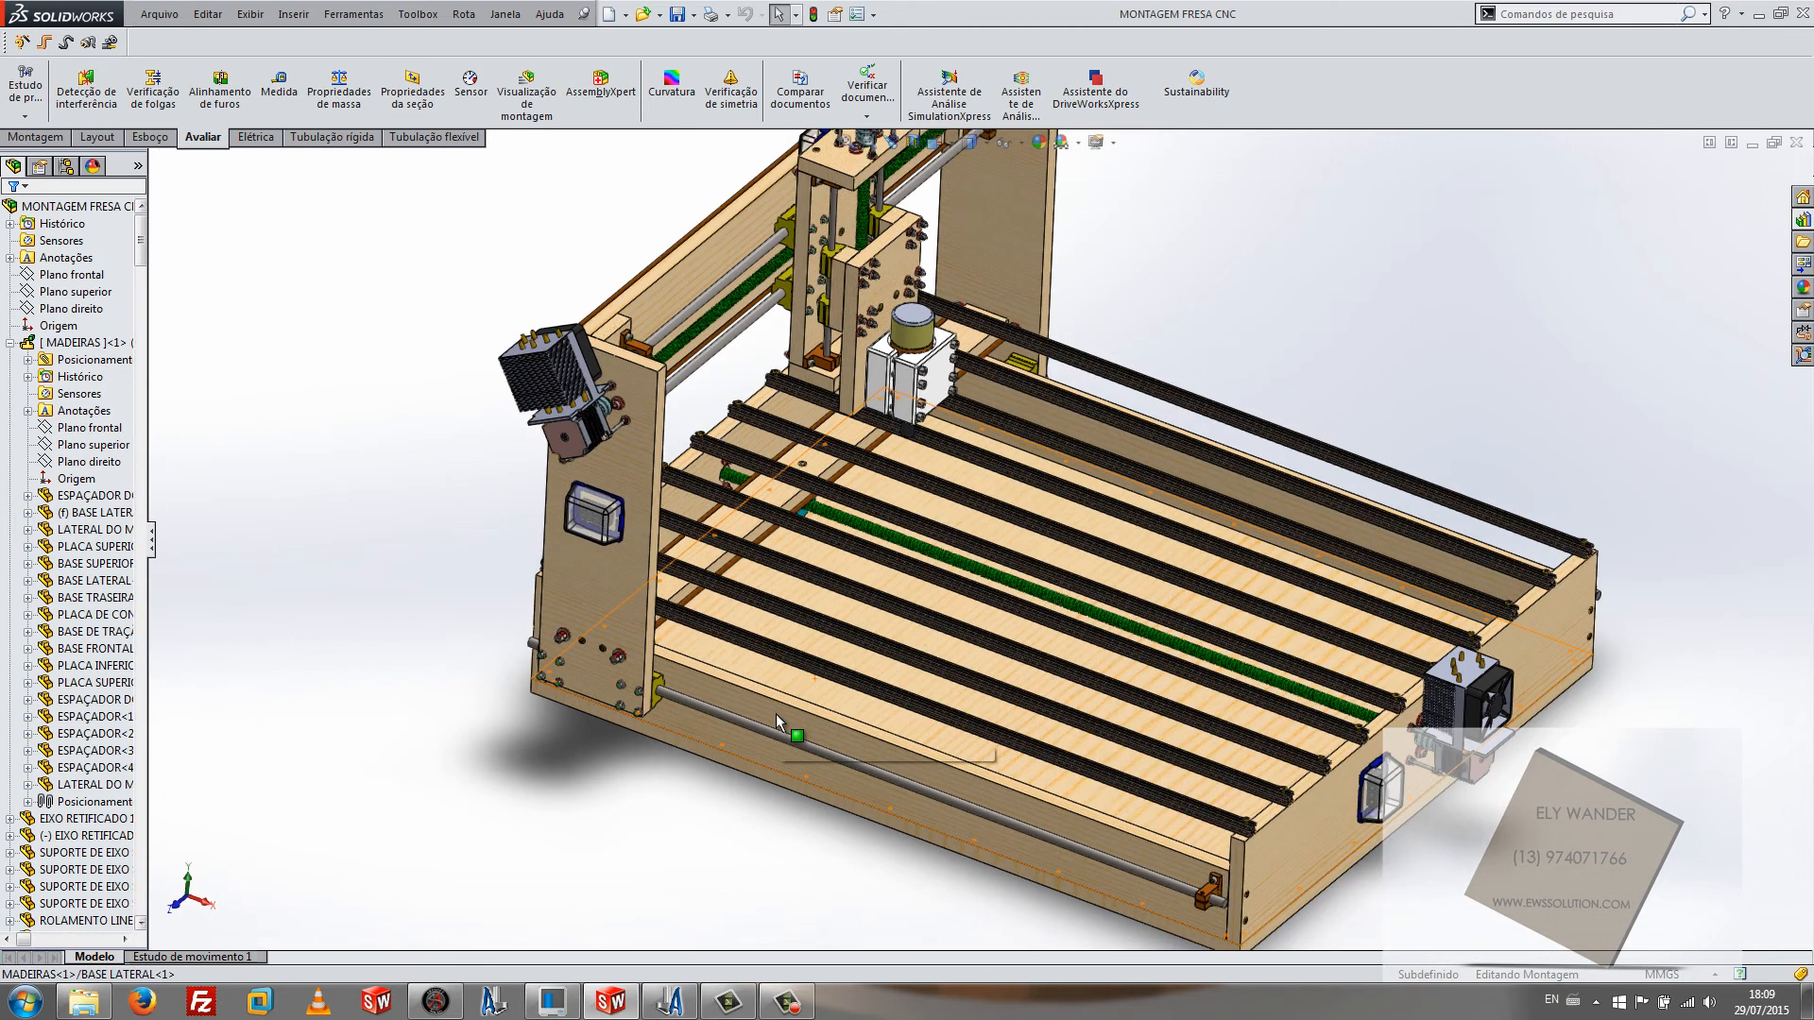
middle_click_drag(775, 712, 656, 685)
middle_click_drag(1175, 519, 944, 581)
key("space")
scroll(895, 578, "up", 5)
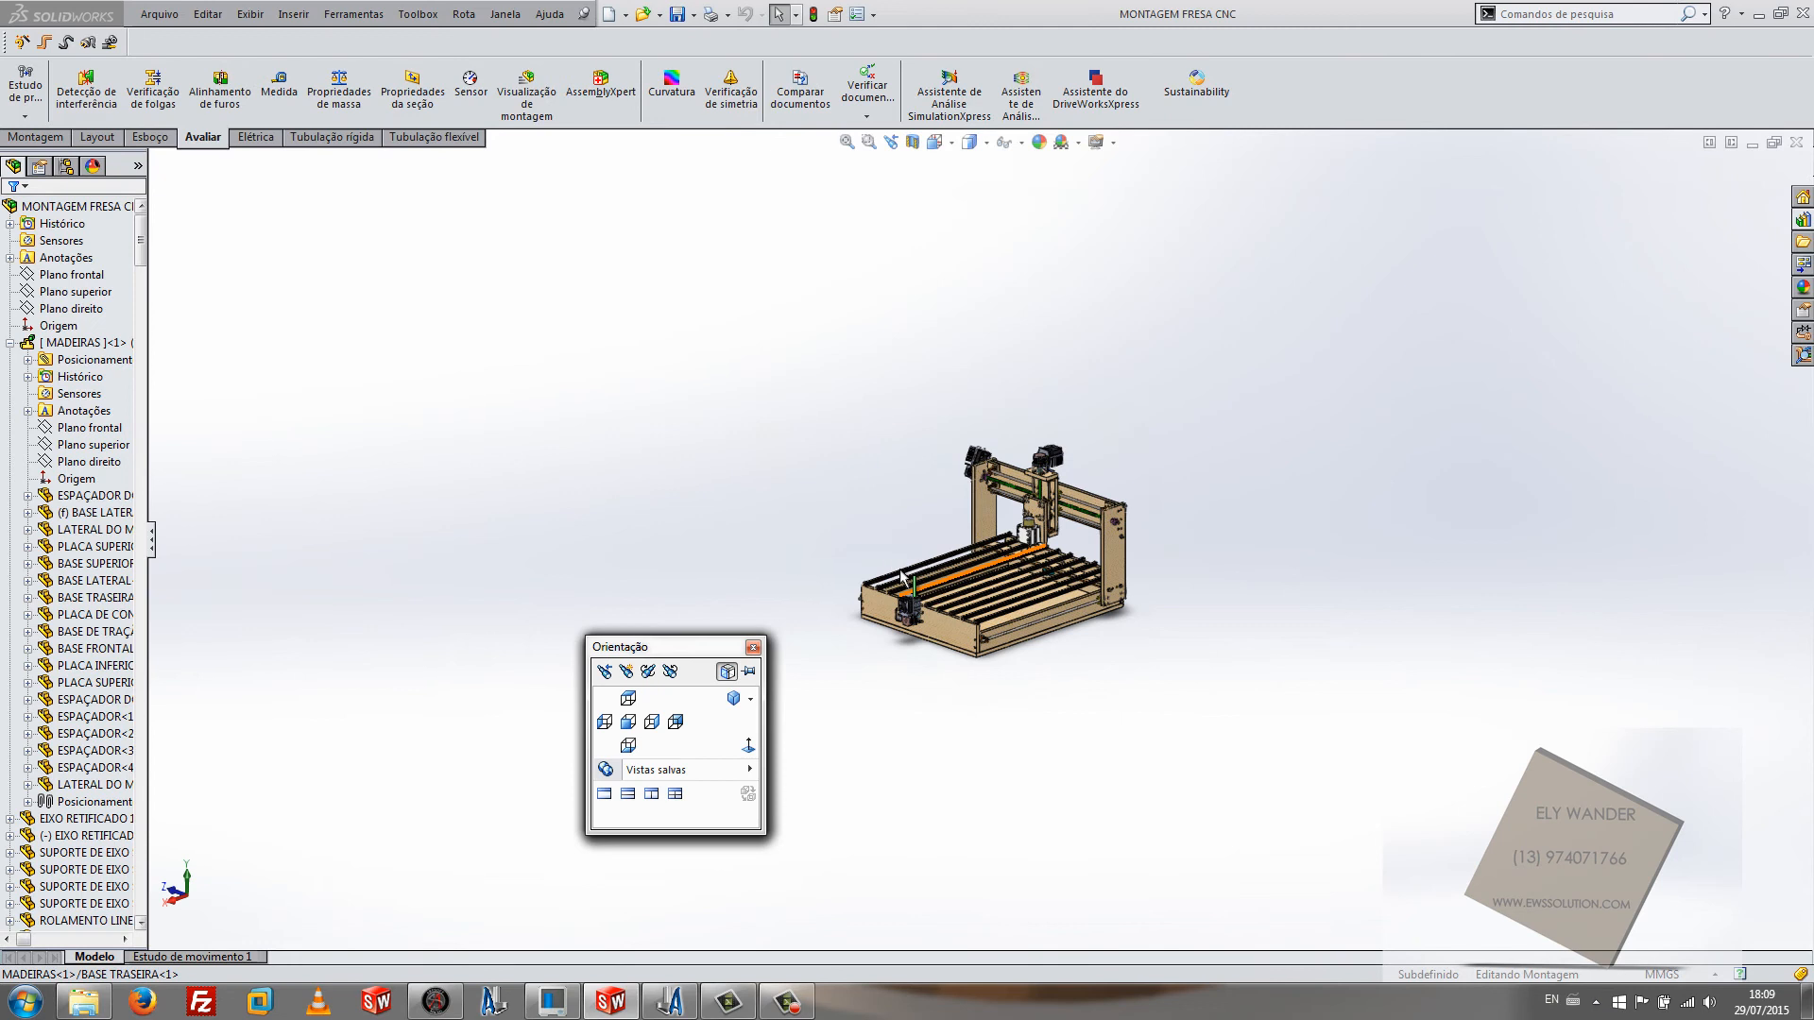
left_click(799, 421)
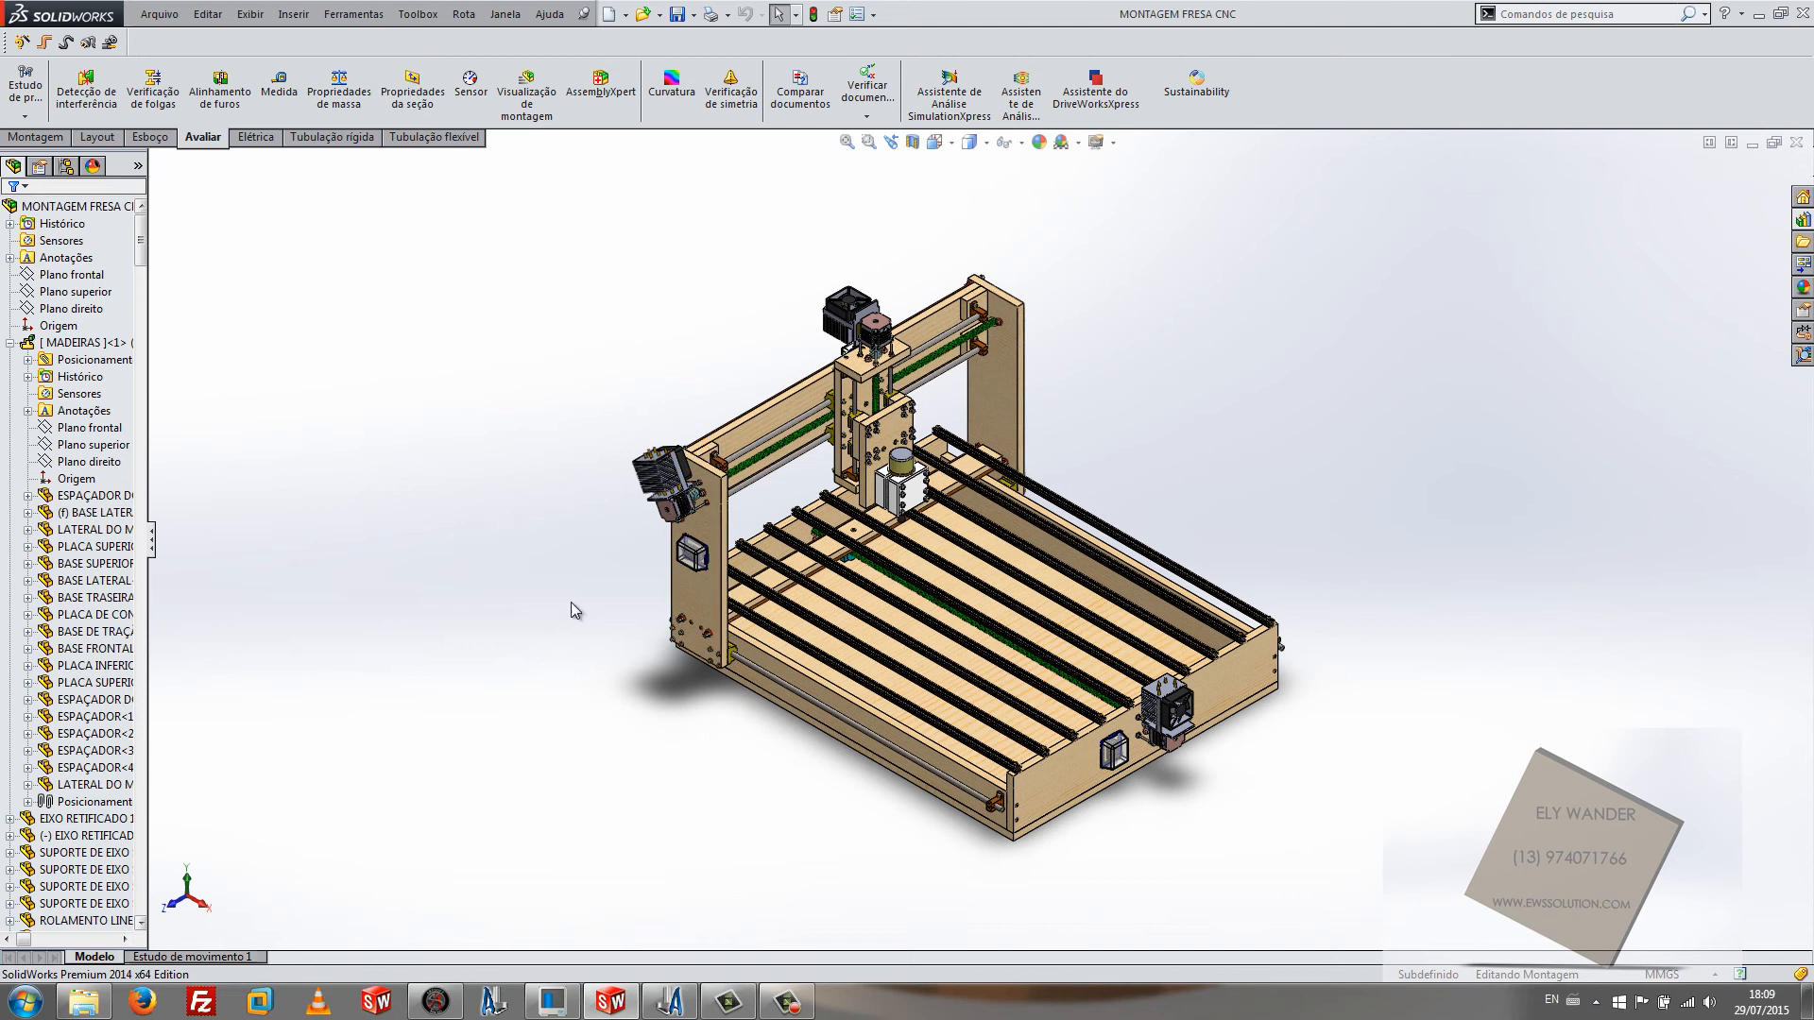
scroll(638, 666, "down", 3)
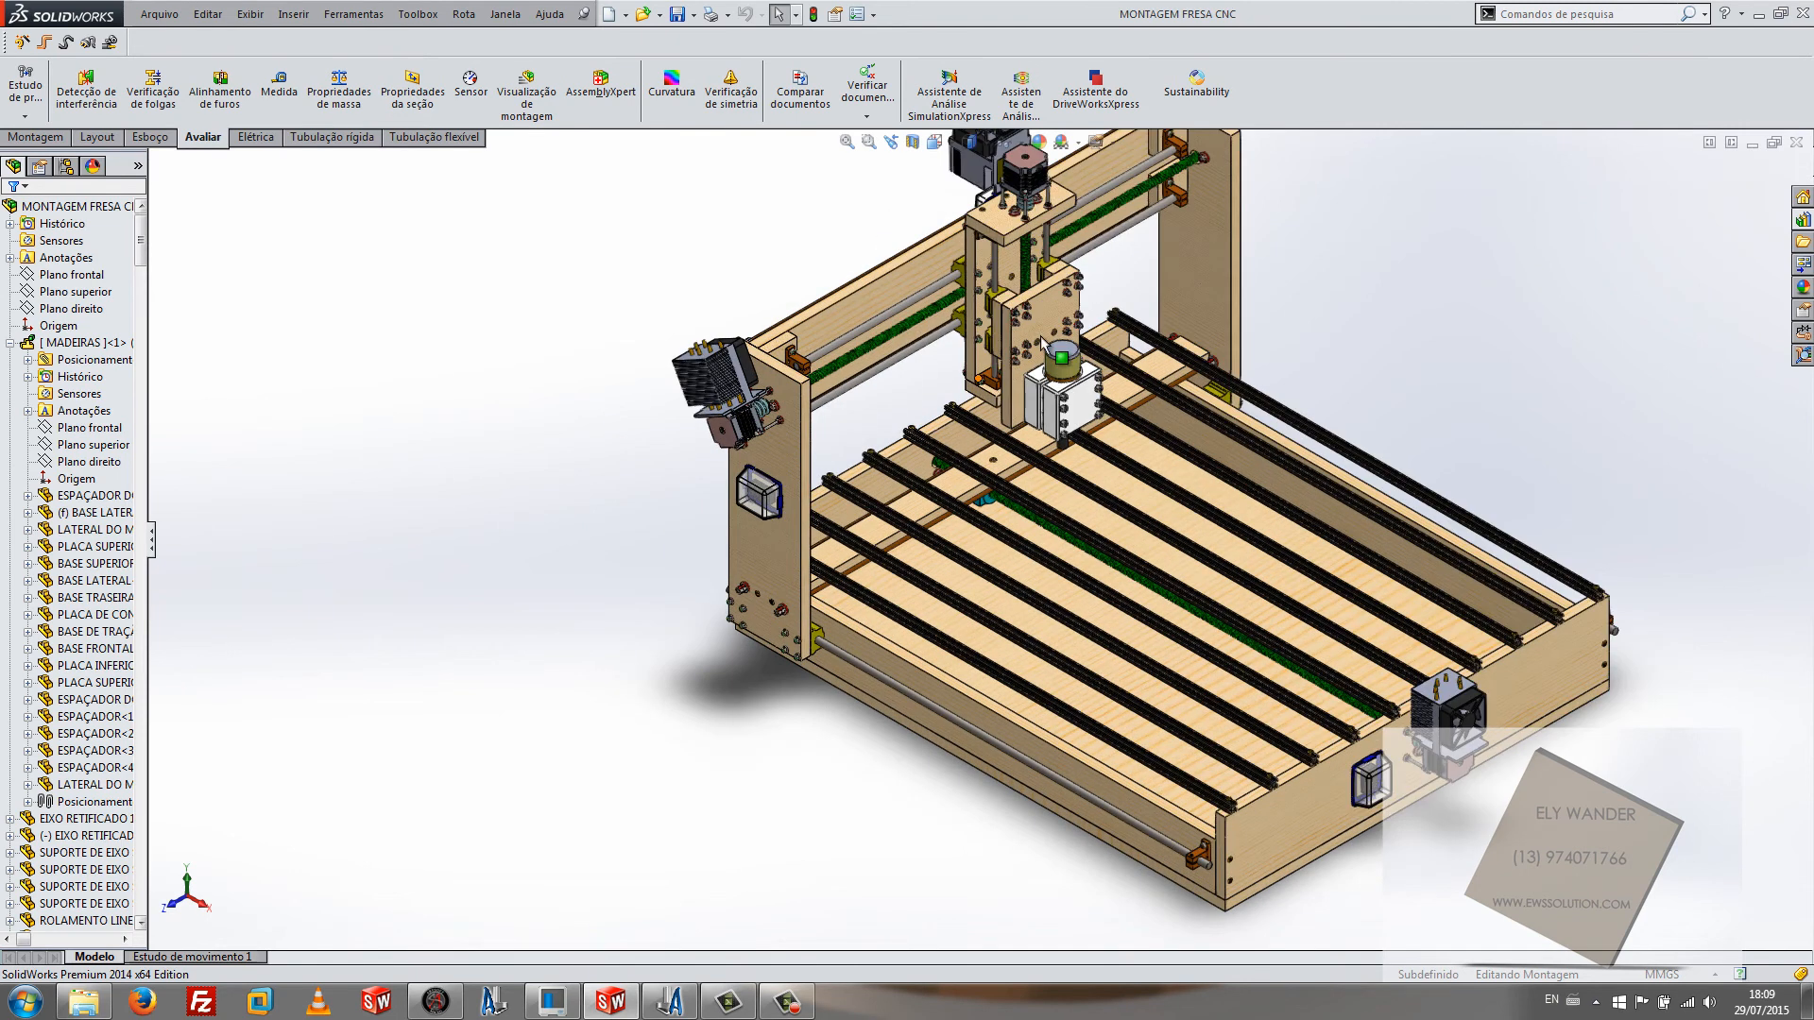
scroll(1062, 283, "down", 3)
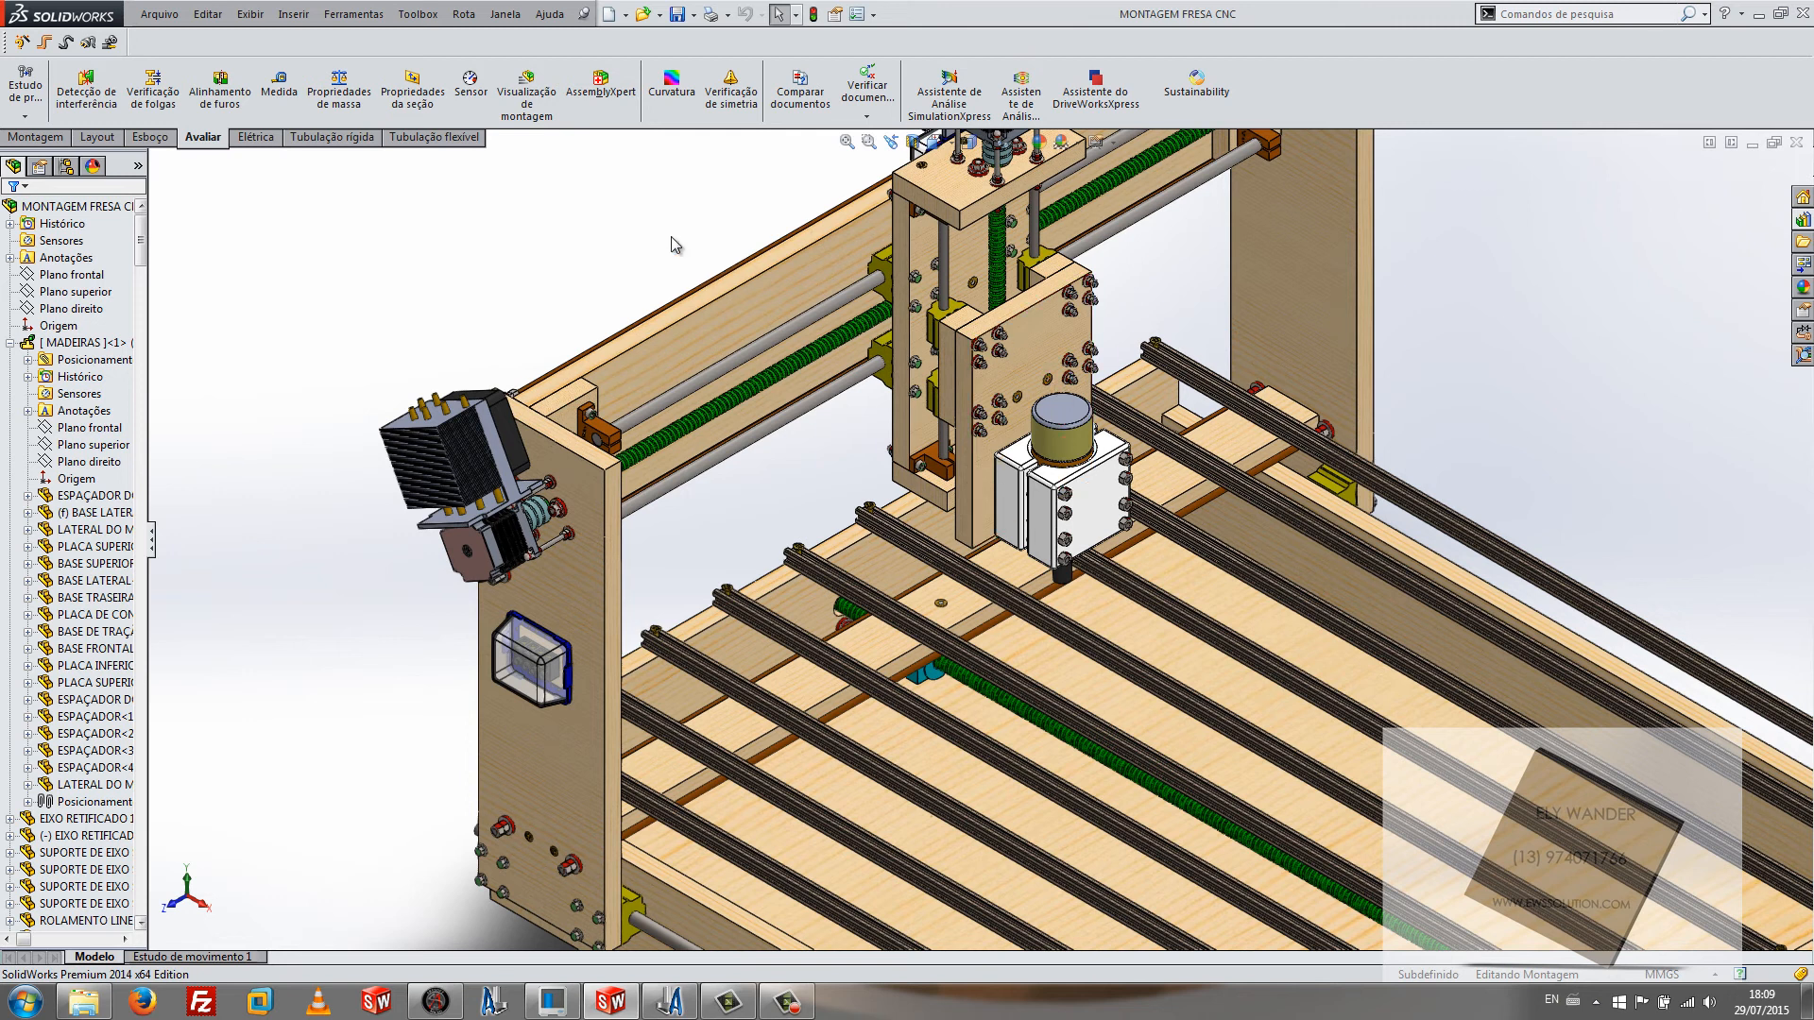
scroll(675, 244, "down", 2)
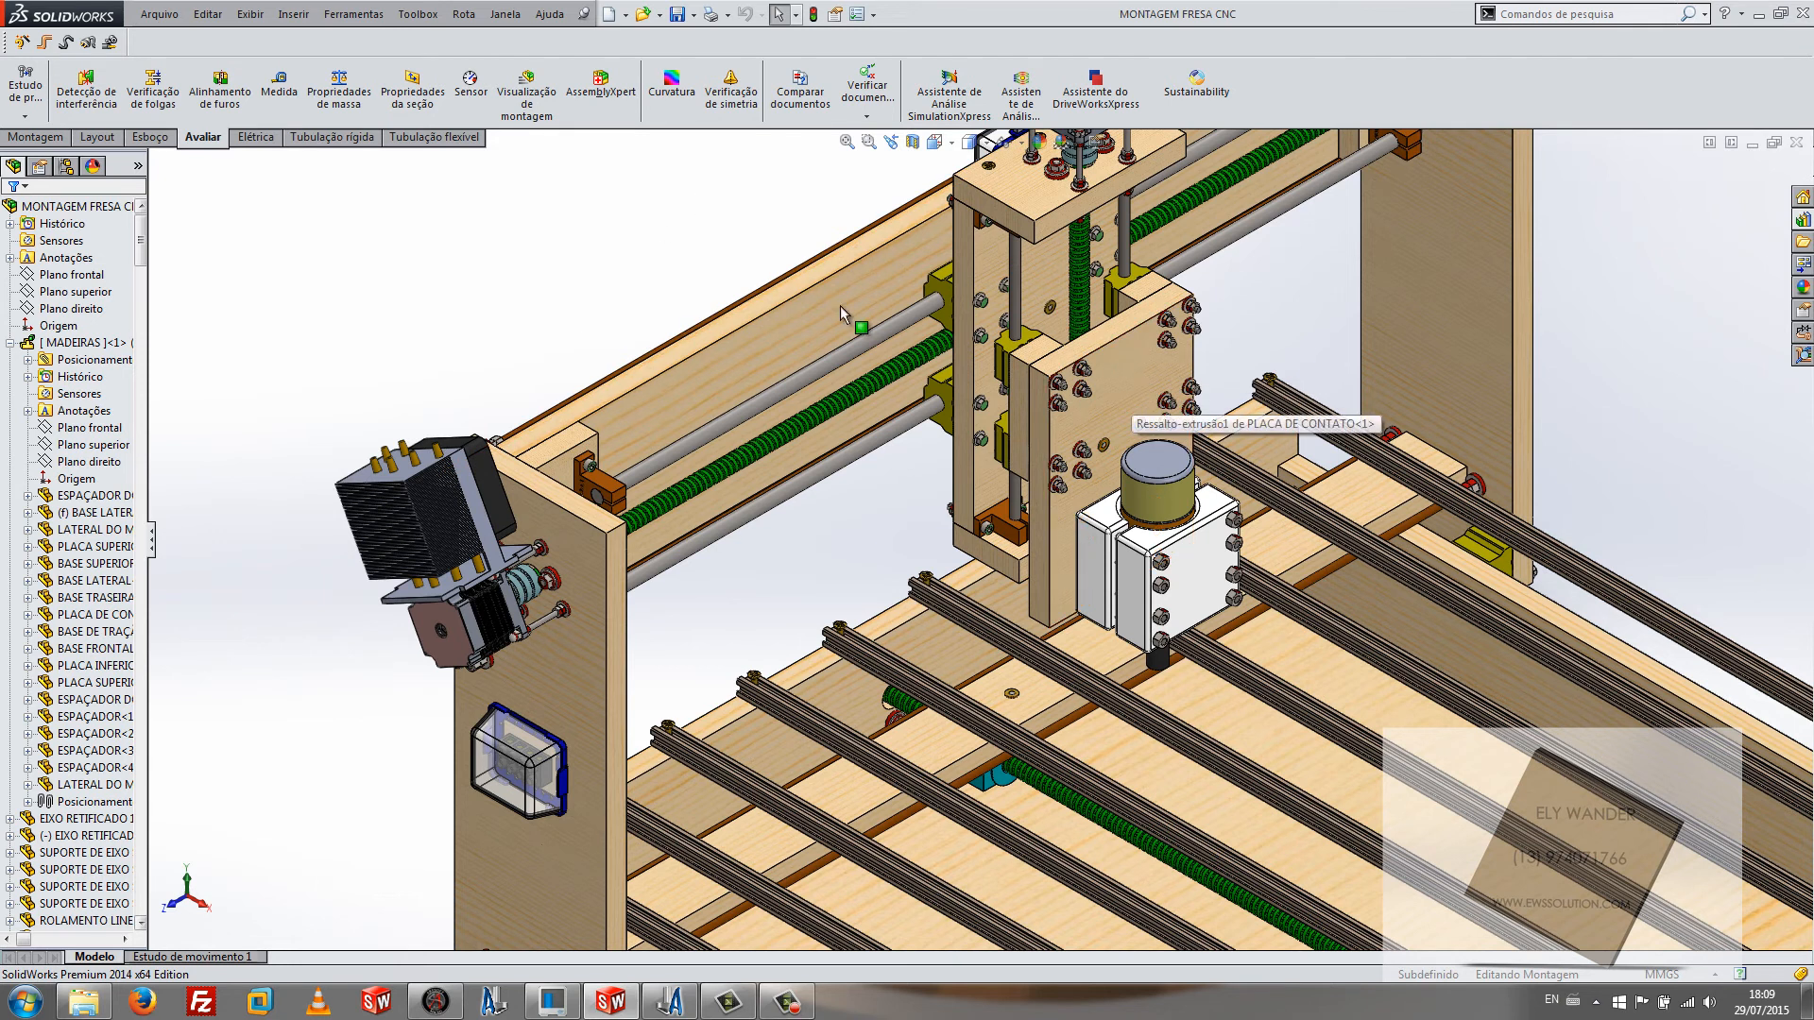
Step: Highlight the PLACA DE CONTATO part on the Z-axis carriage and its front face, clearing the selection each time
left_click(1148, 368)
left_click(97, 615)
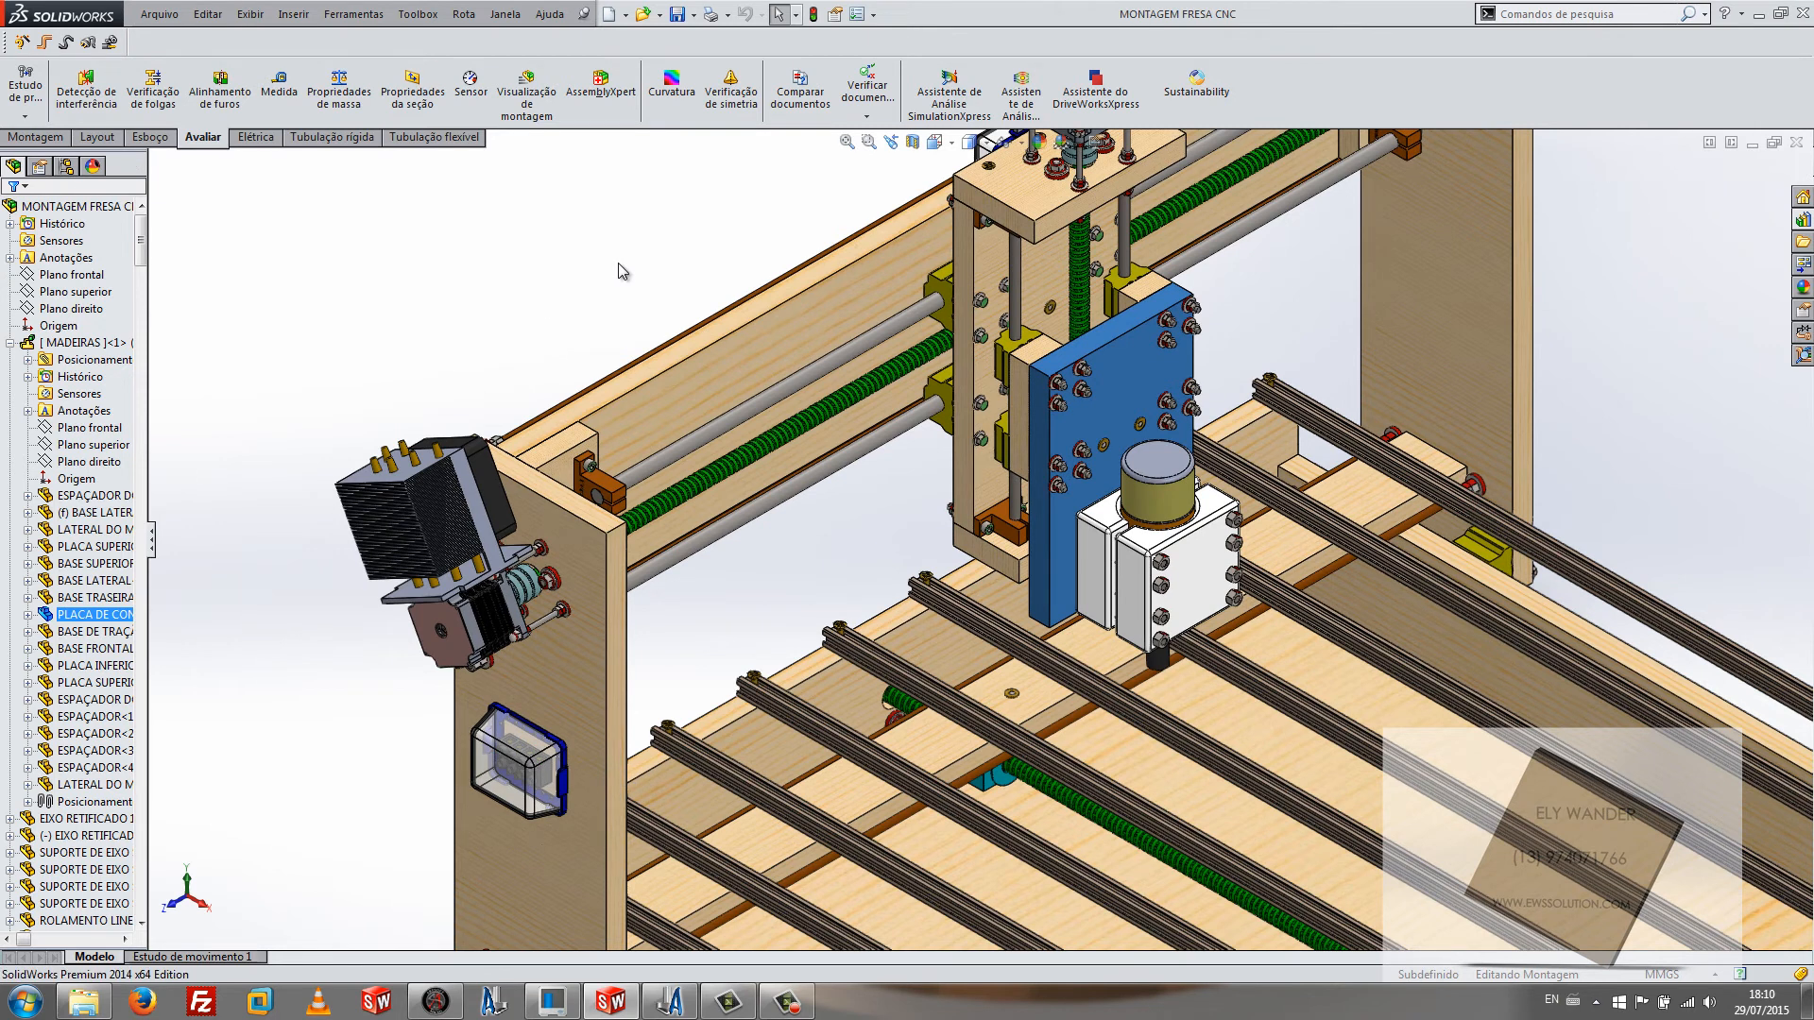
left_click(555, 237)
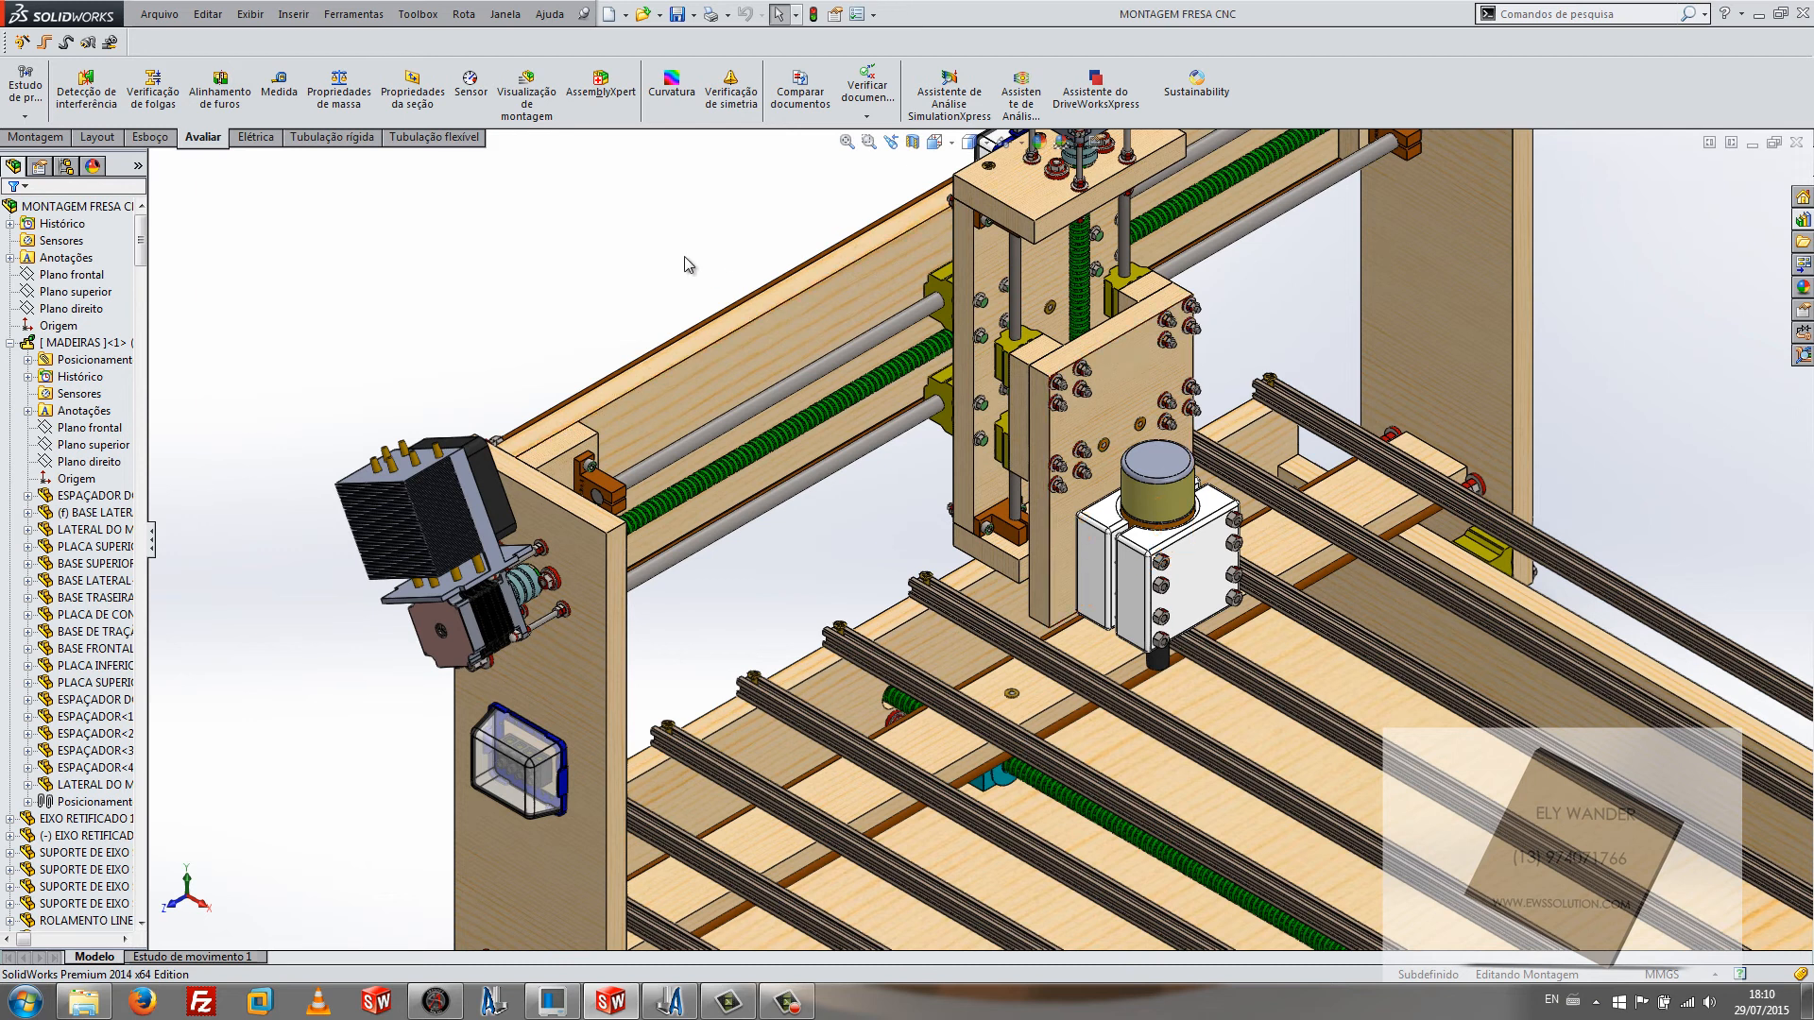
left_click(1126, 361)
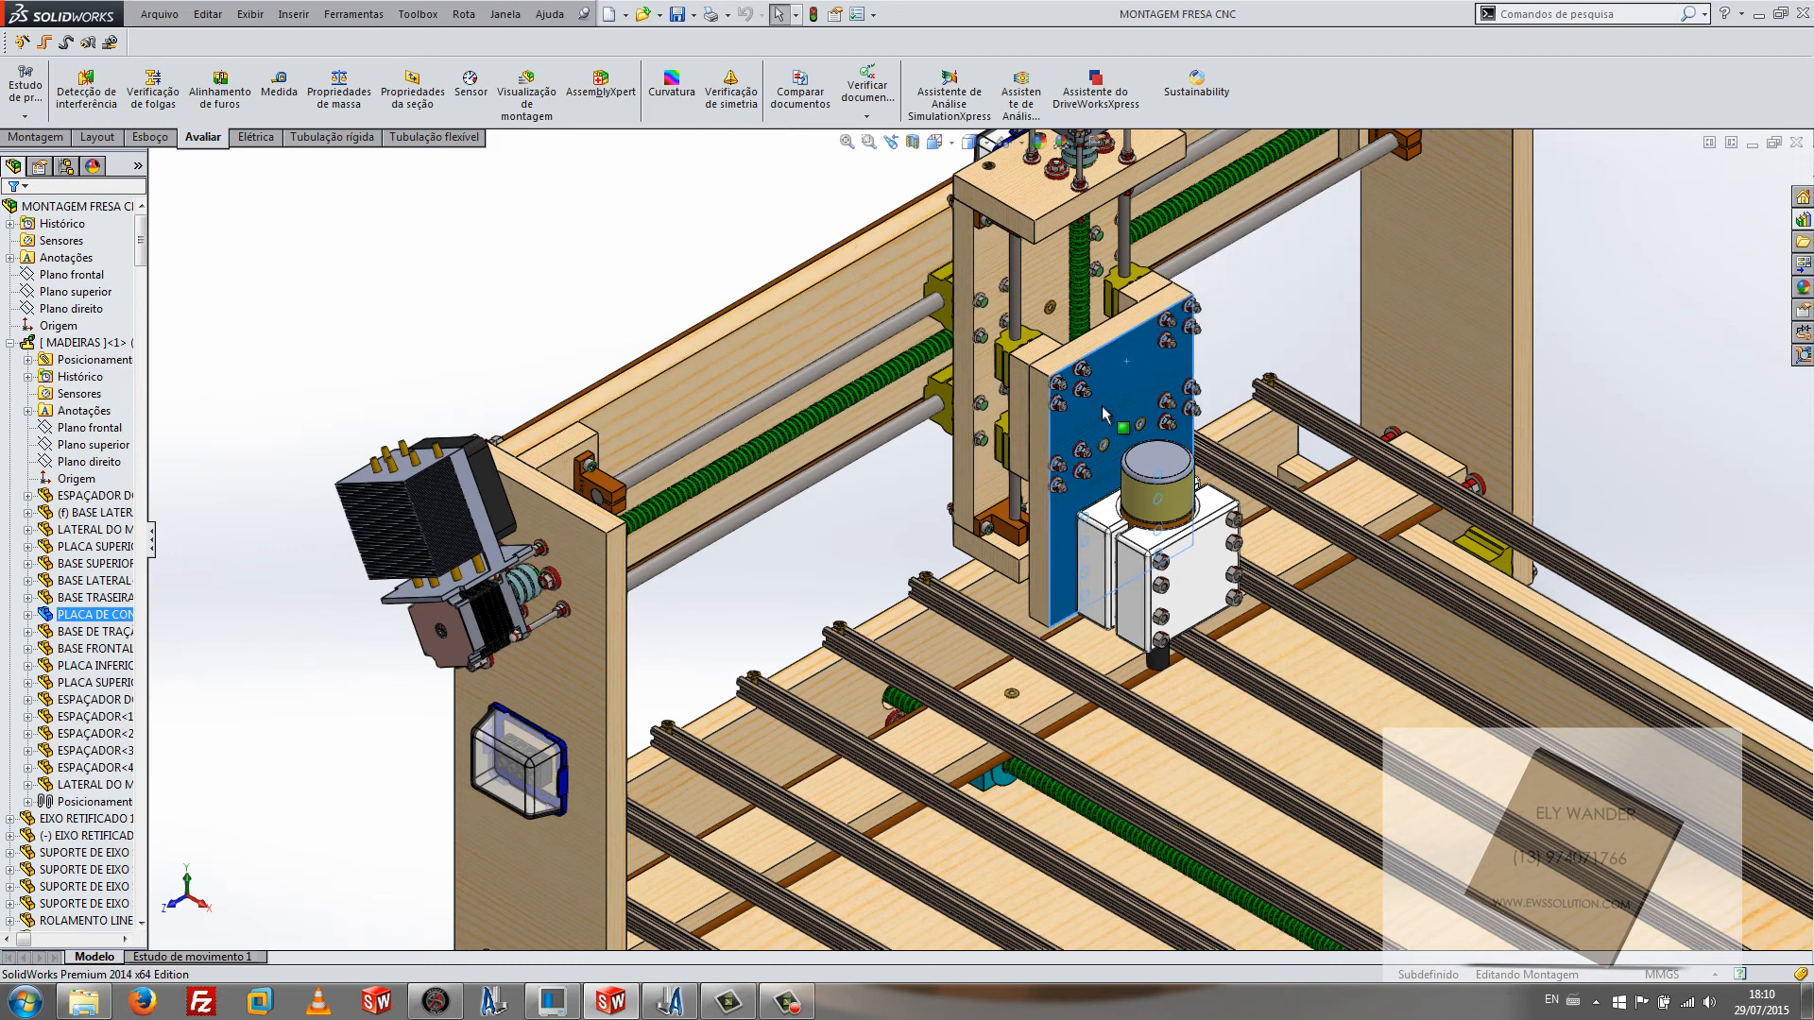
left_click(658, 229)
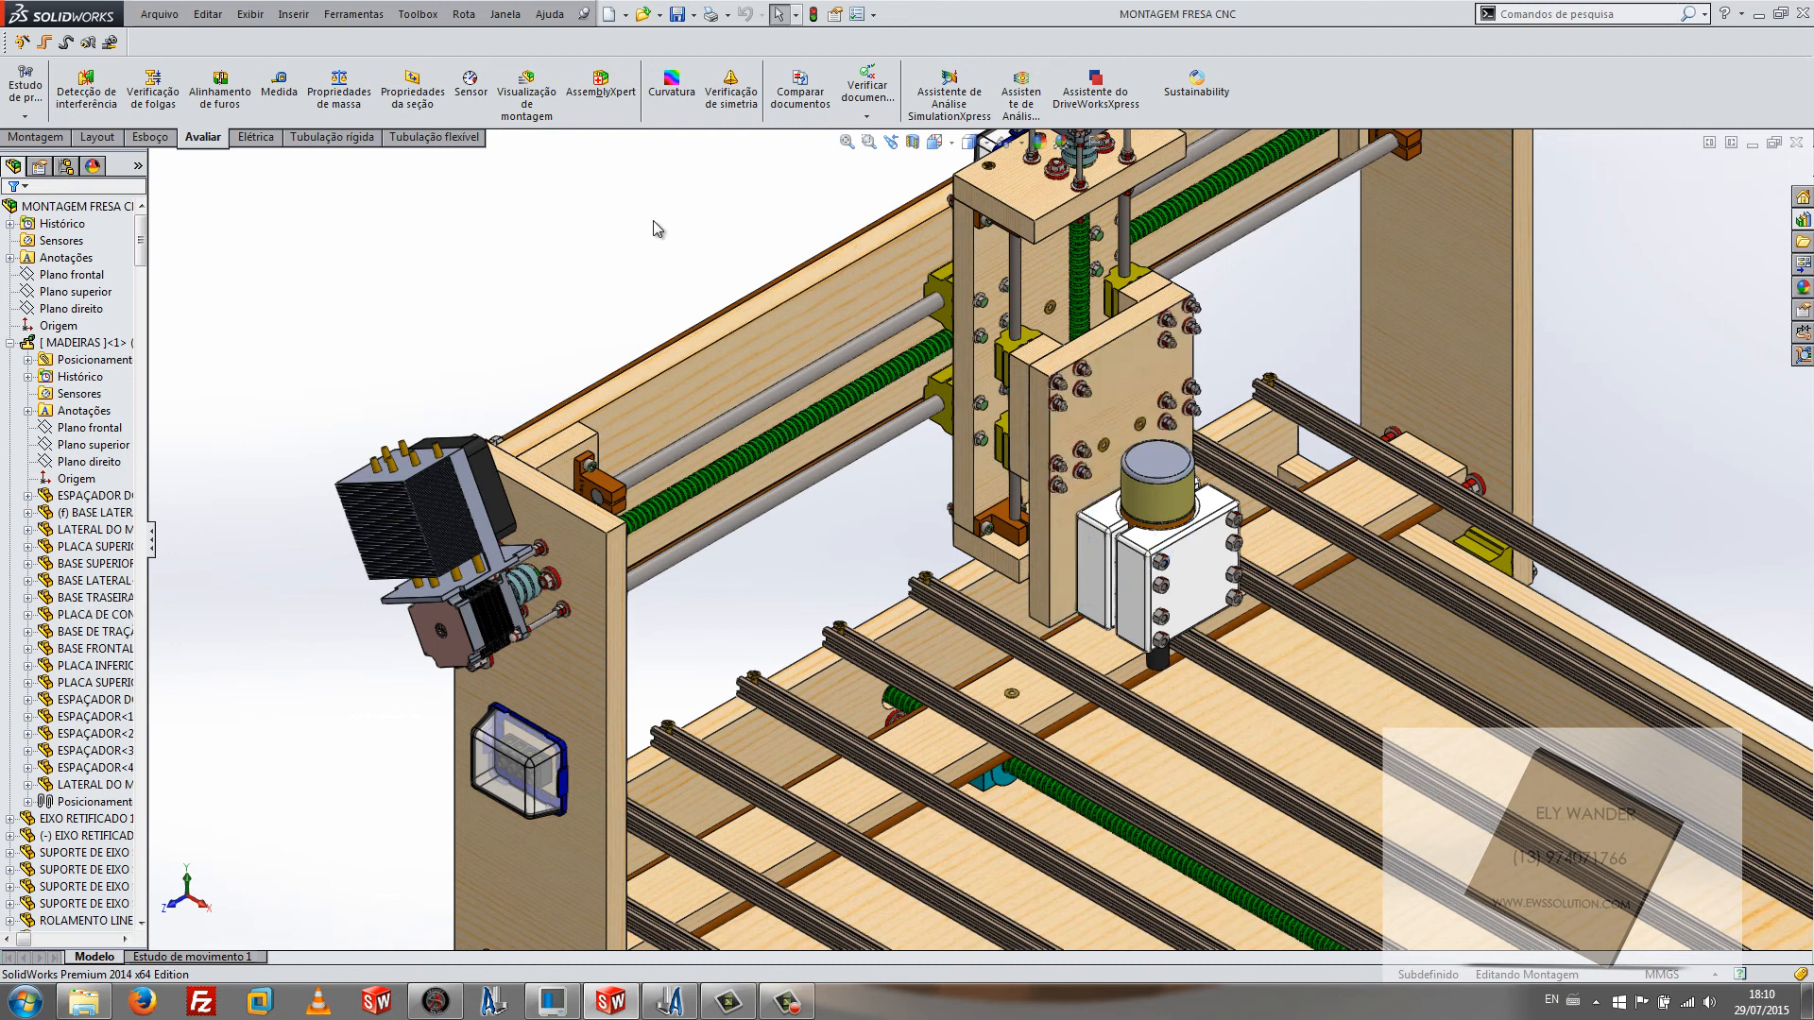
Step: View the ArtCAM Pro and Mach3 CNC windows, and return to the assembly in SolidWorks
left_click(668, 1003)
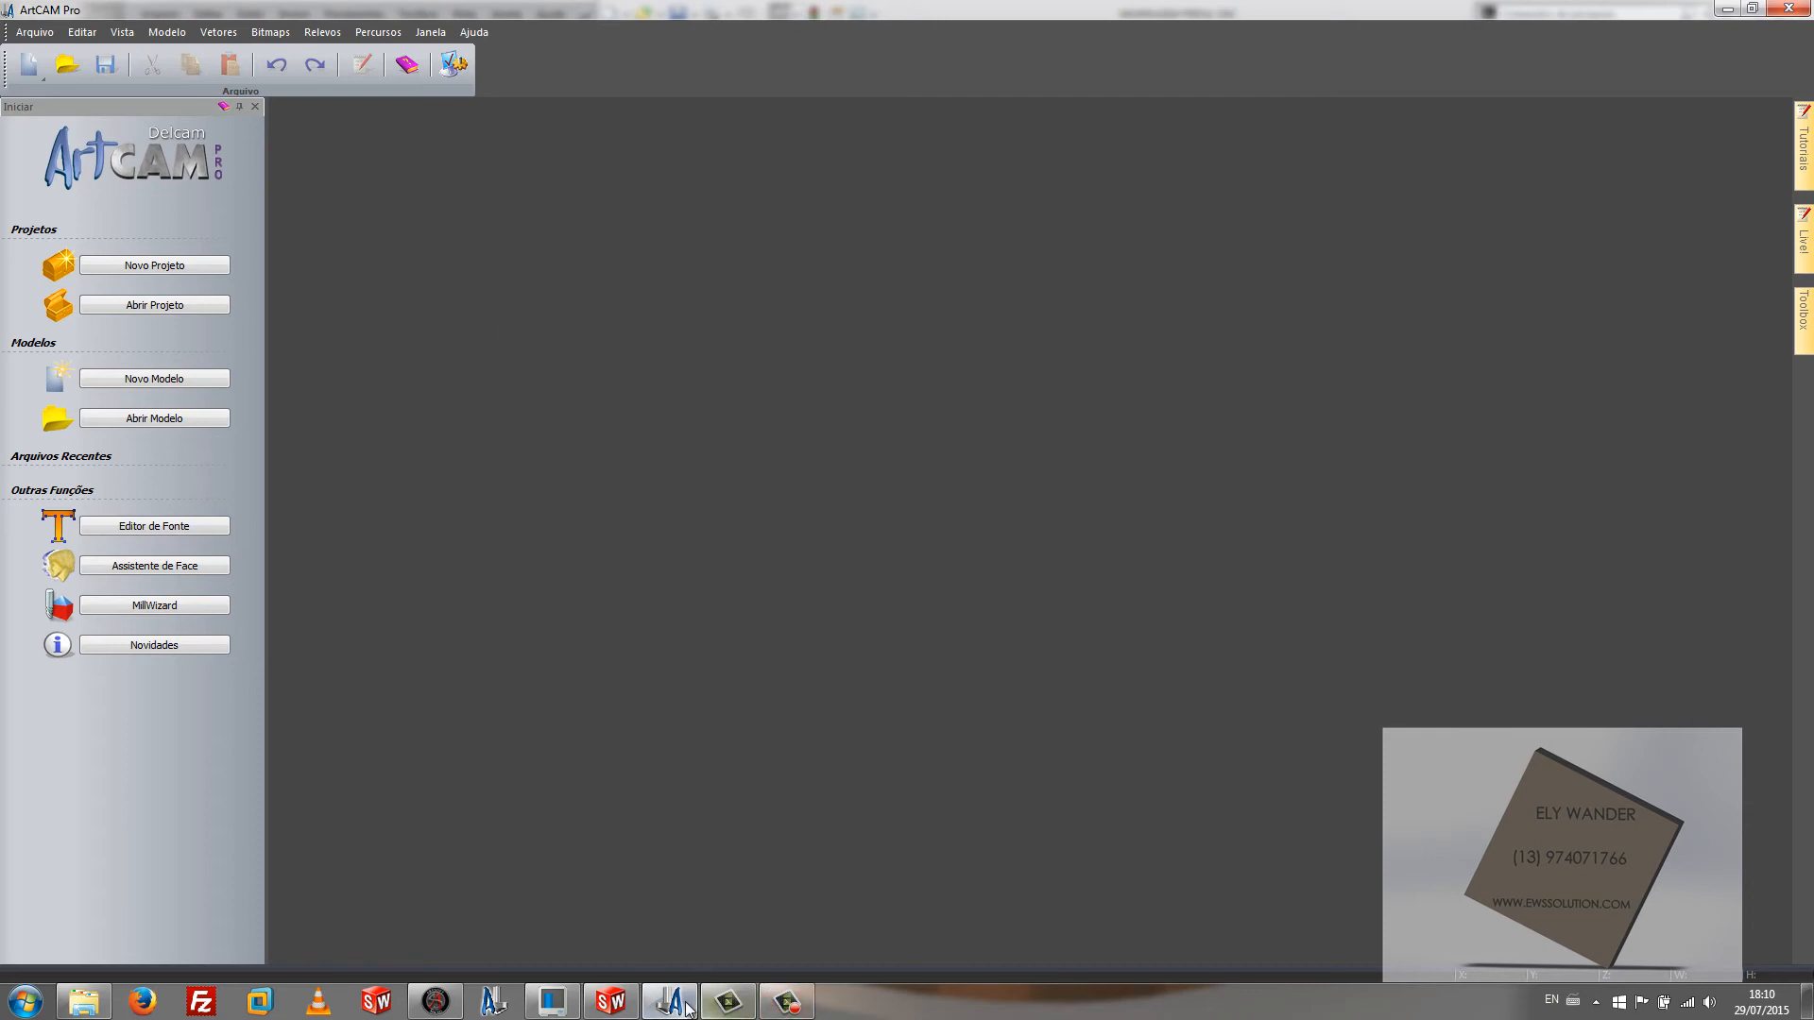
mouse_move(680, 1007)
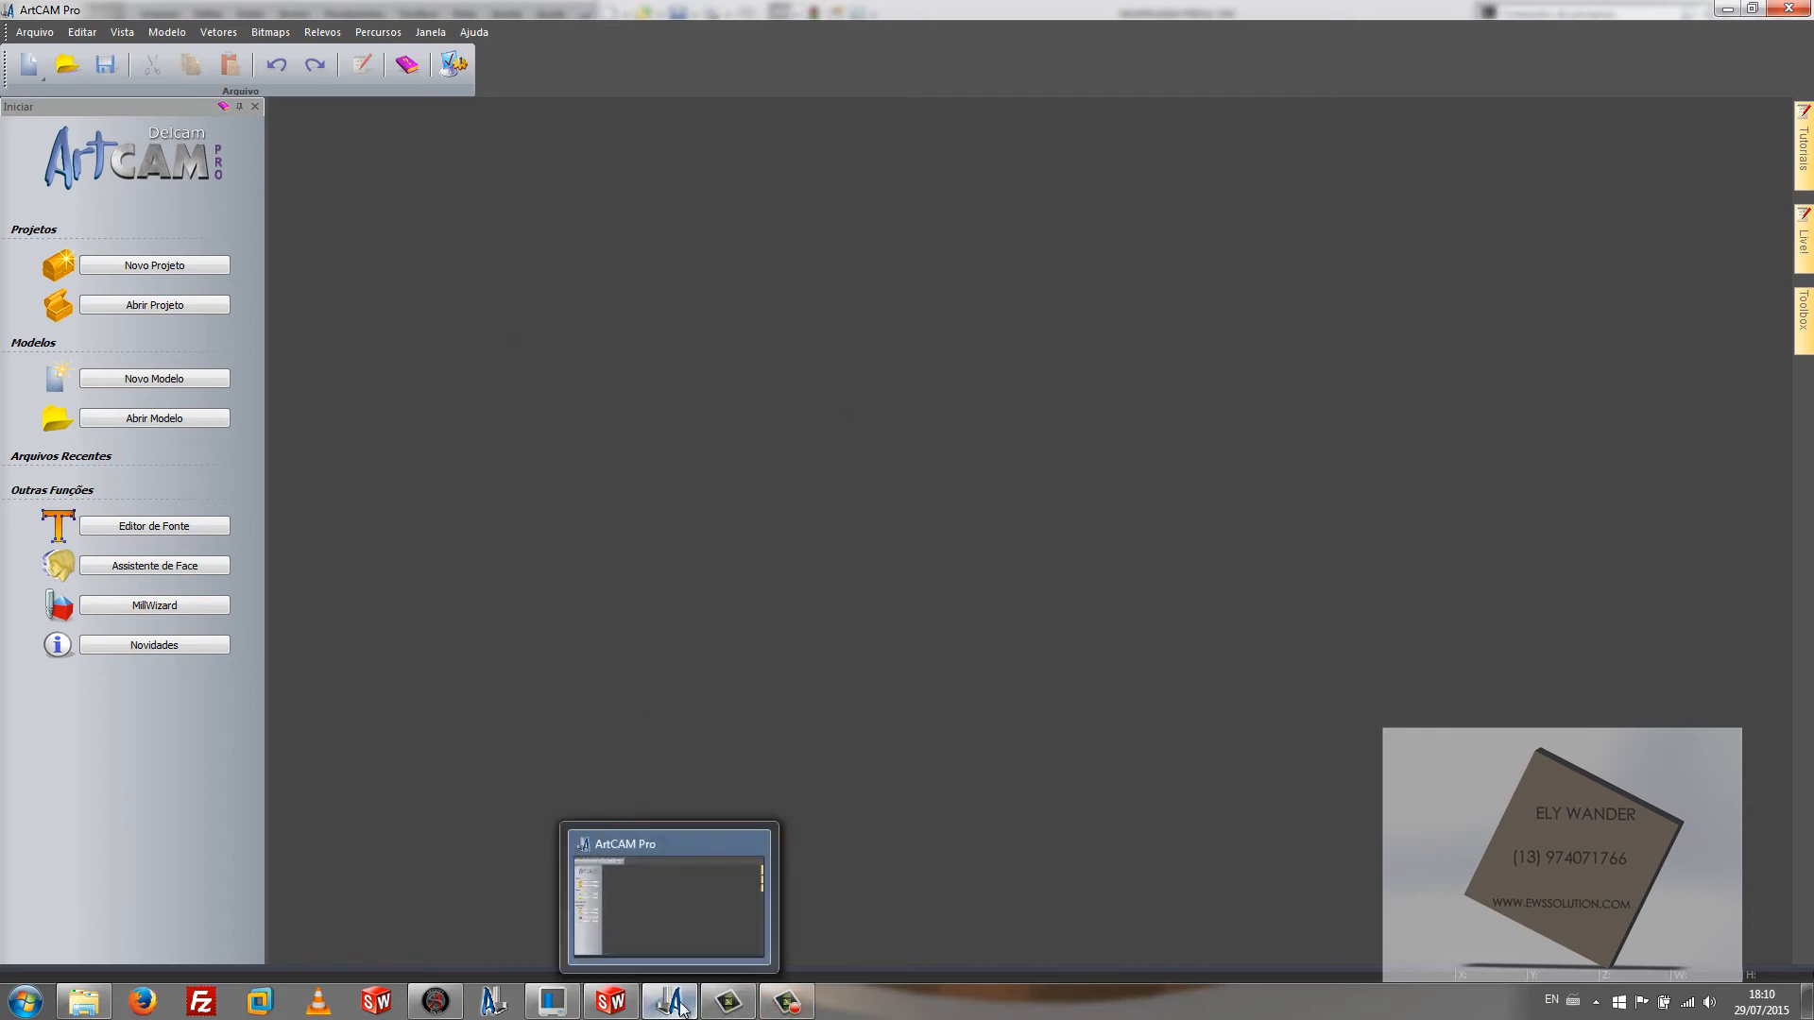
left_click(455, 1007)
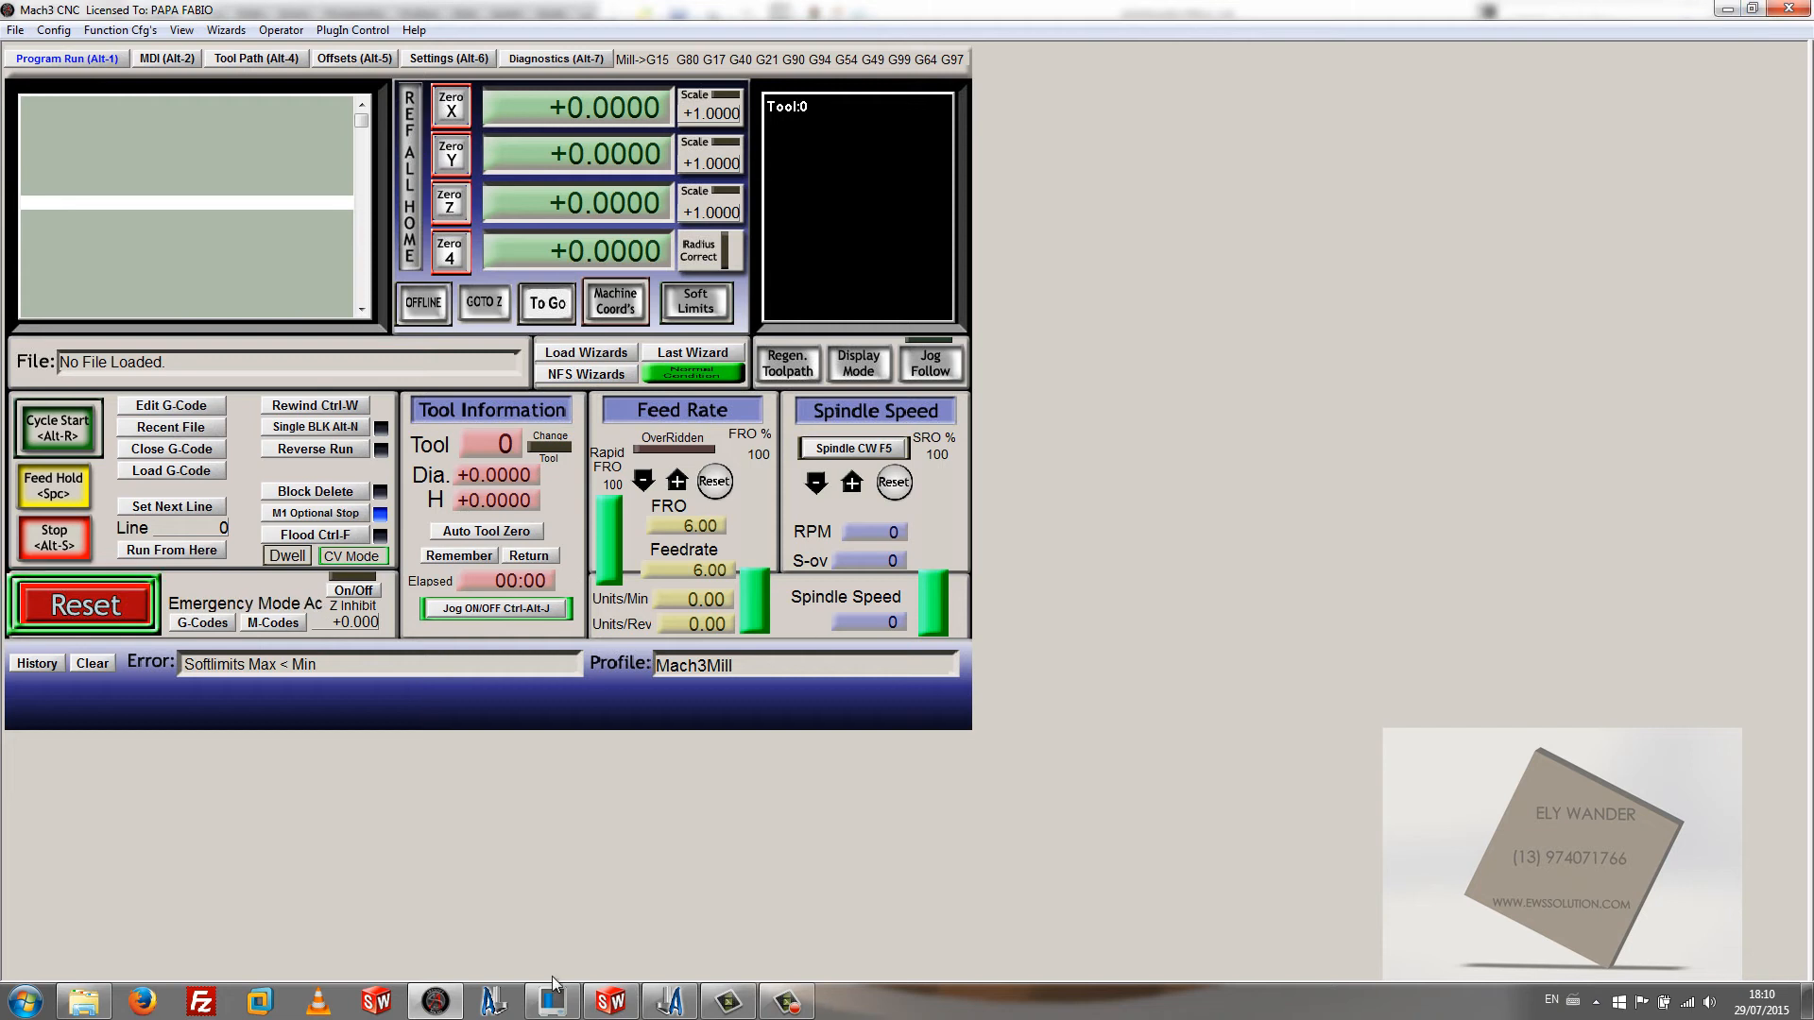
left_click(1724, 11)
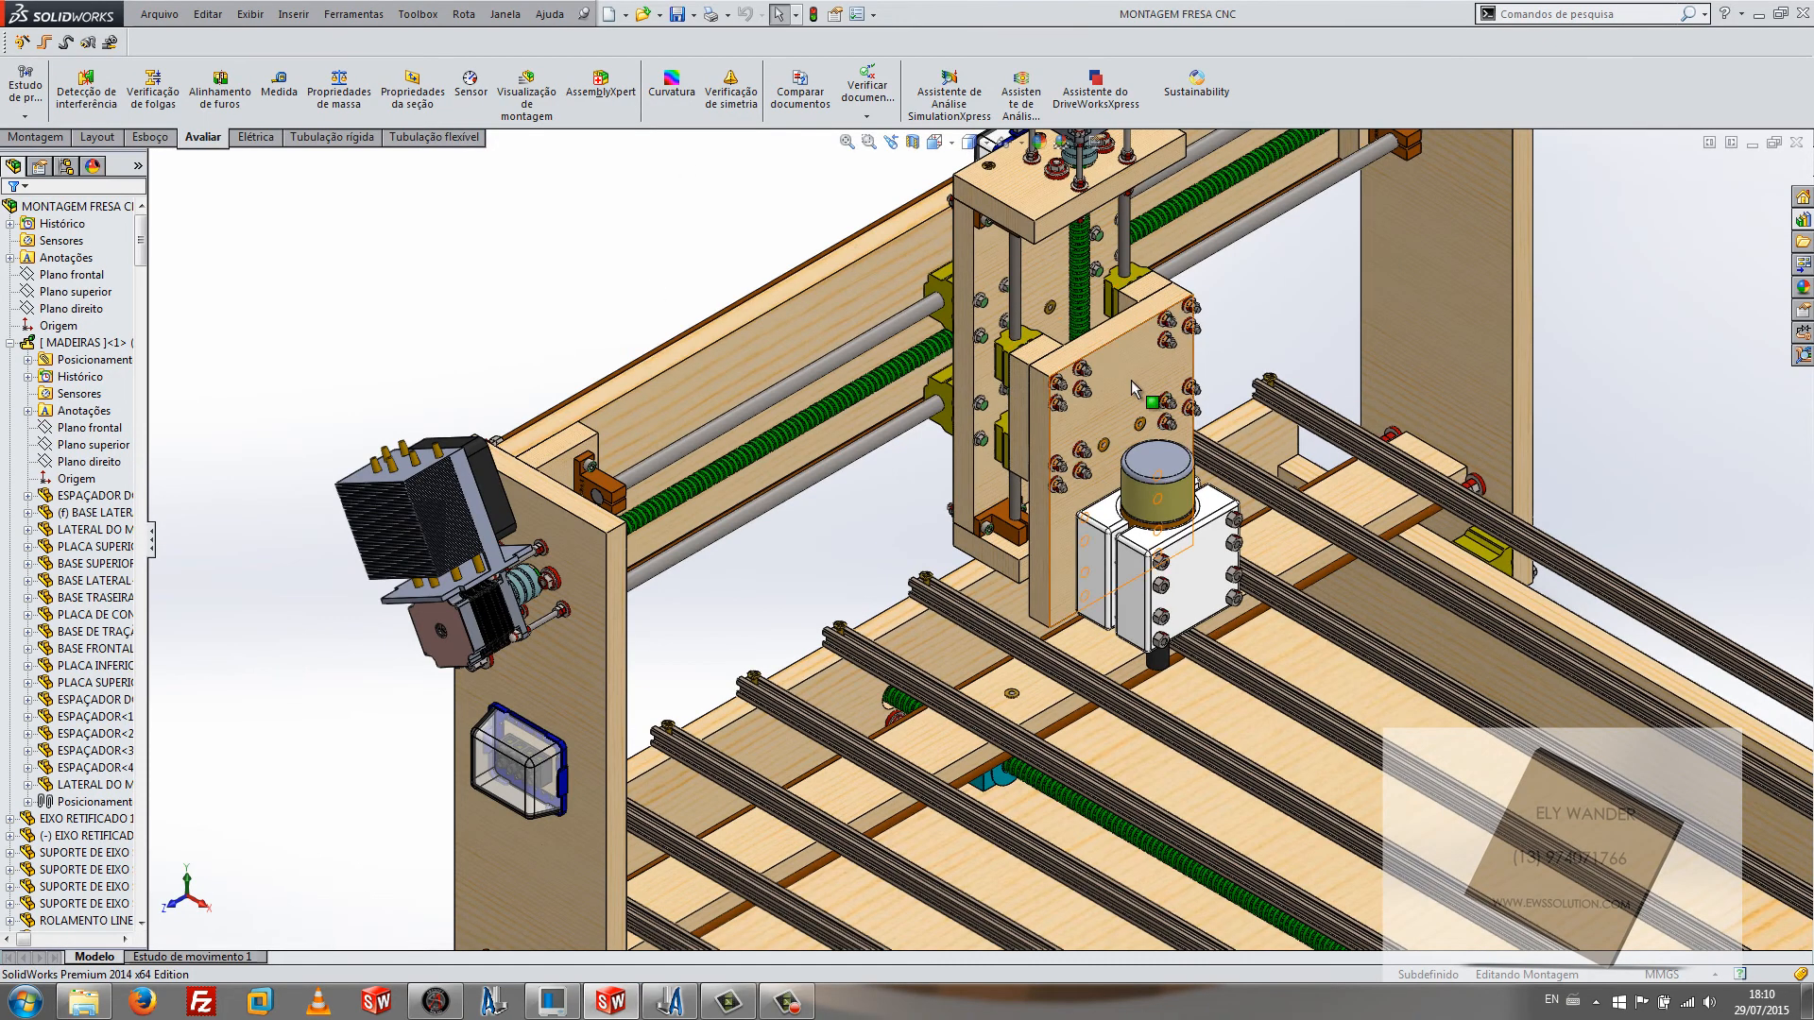
Step: Identify PLACA DE CONTATO by its full name in the assembly tree and view its component options without applying any
scroll(1131, 380, "down", 3)
left_click(1105, 397)
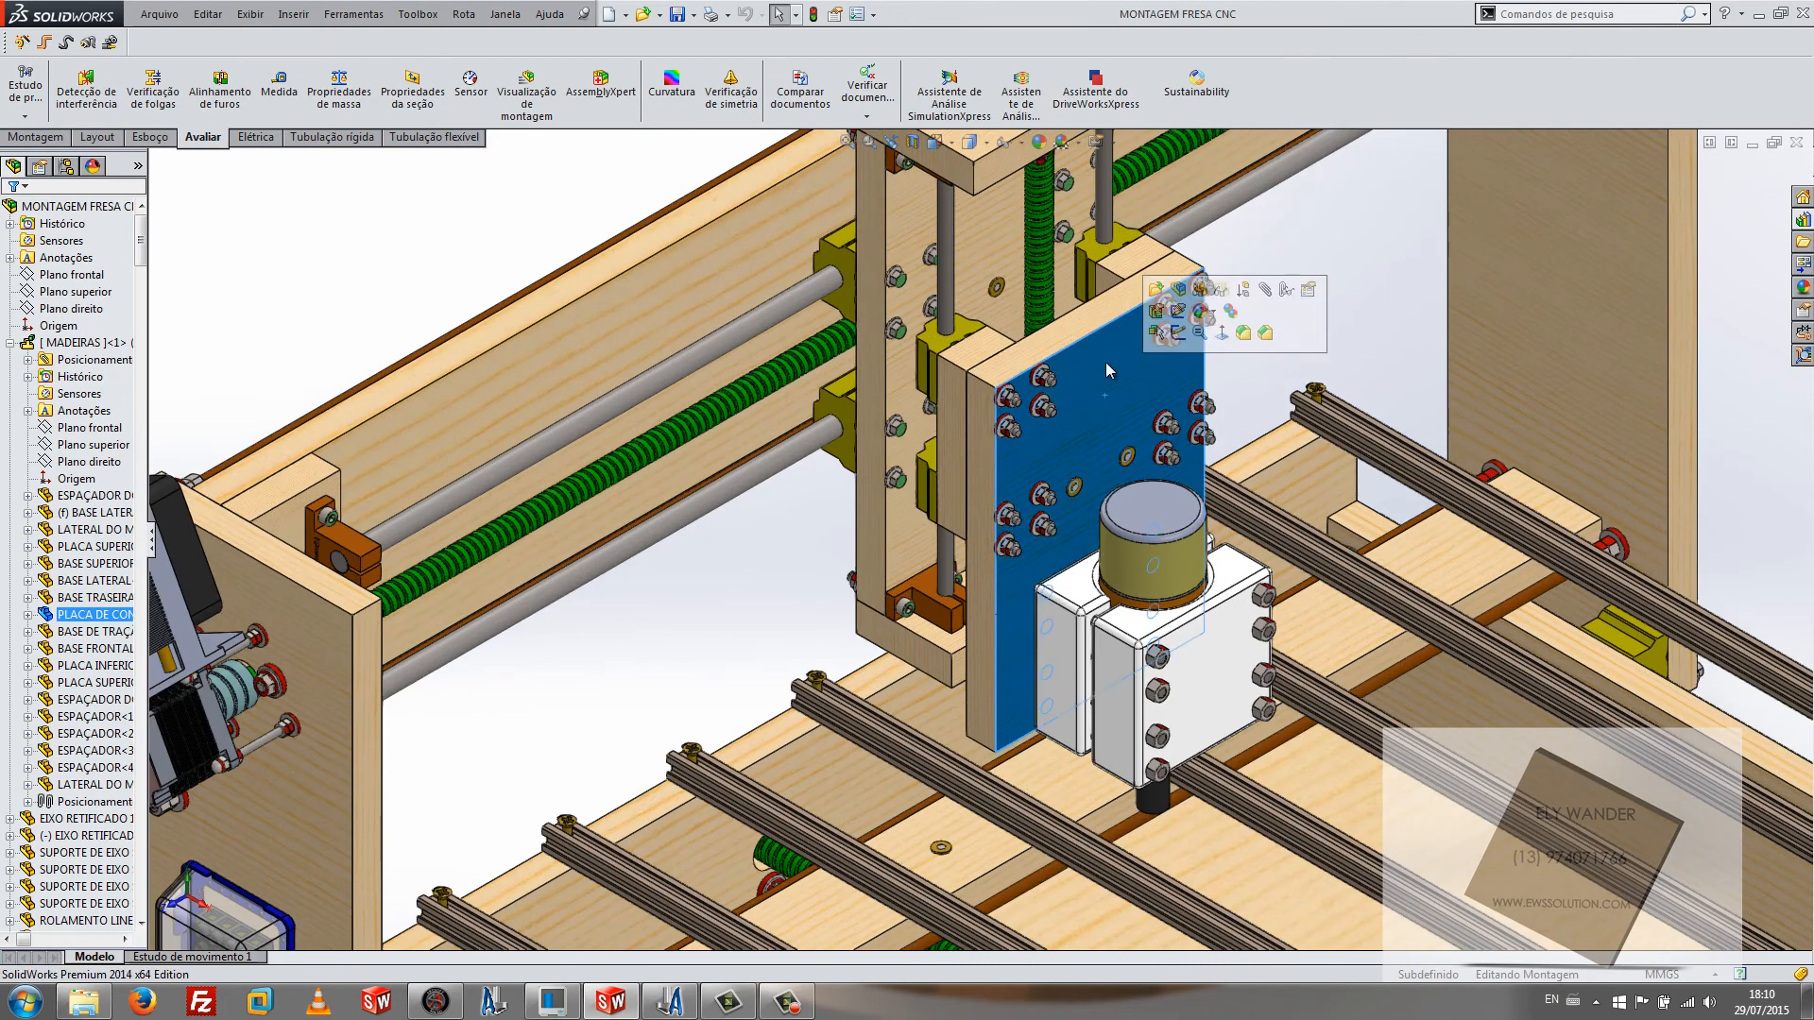
left_click_drag(152, 563, 248, 567)
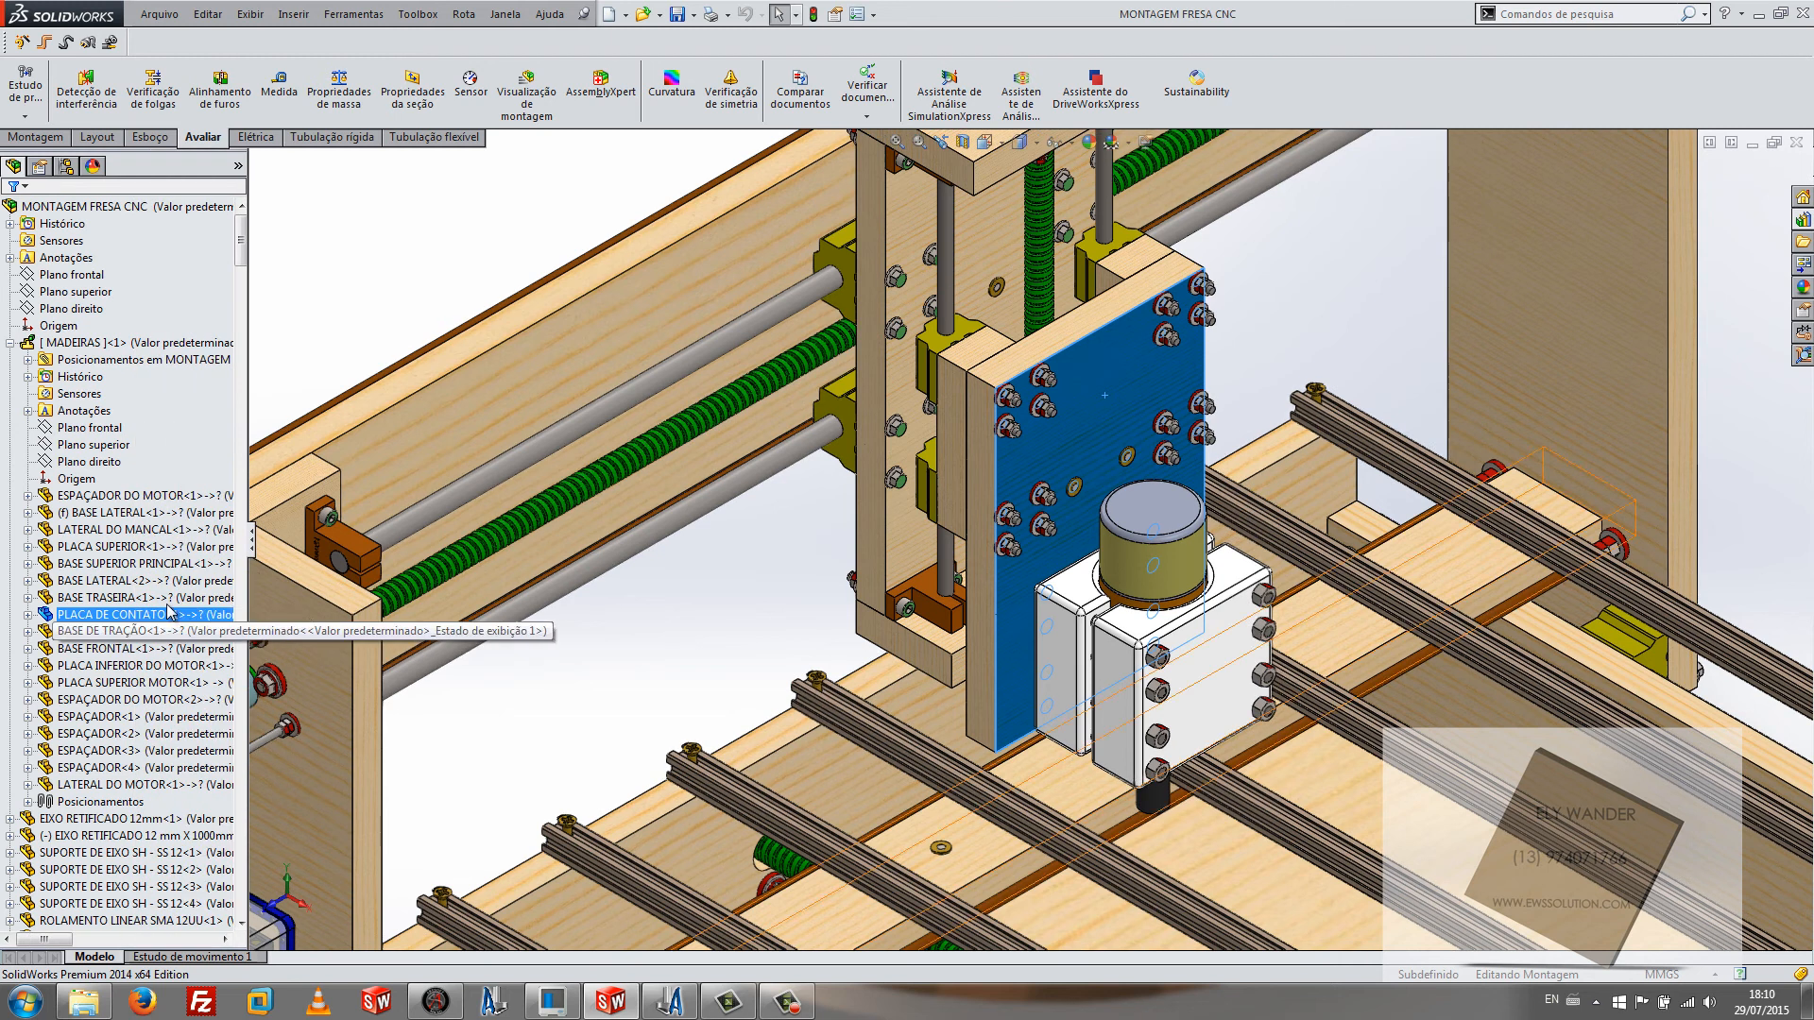
left_click(83, 615)
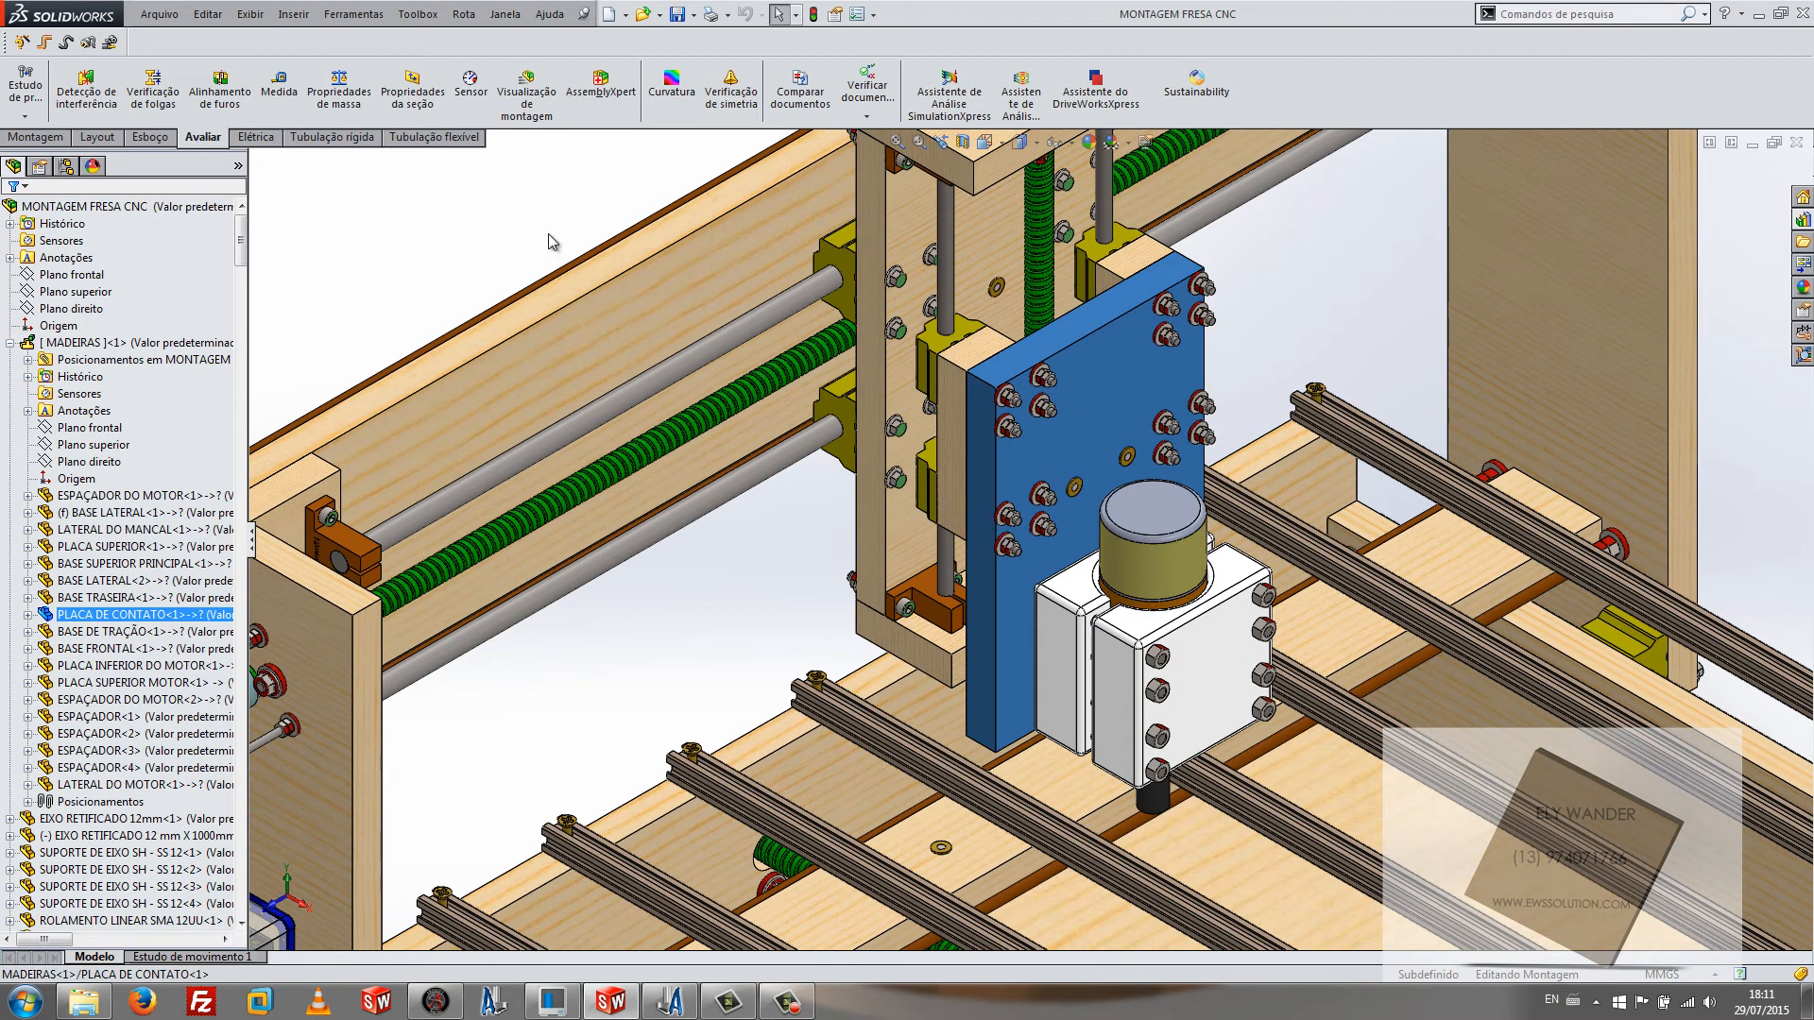
right_click(1101, 376)
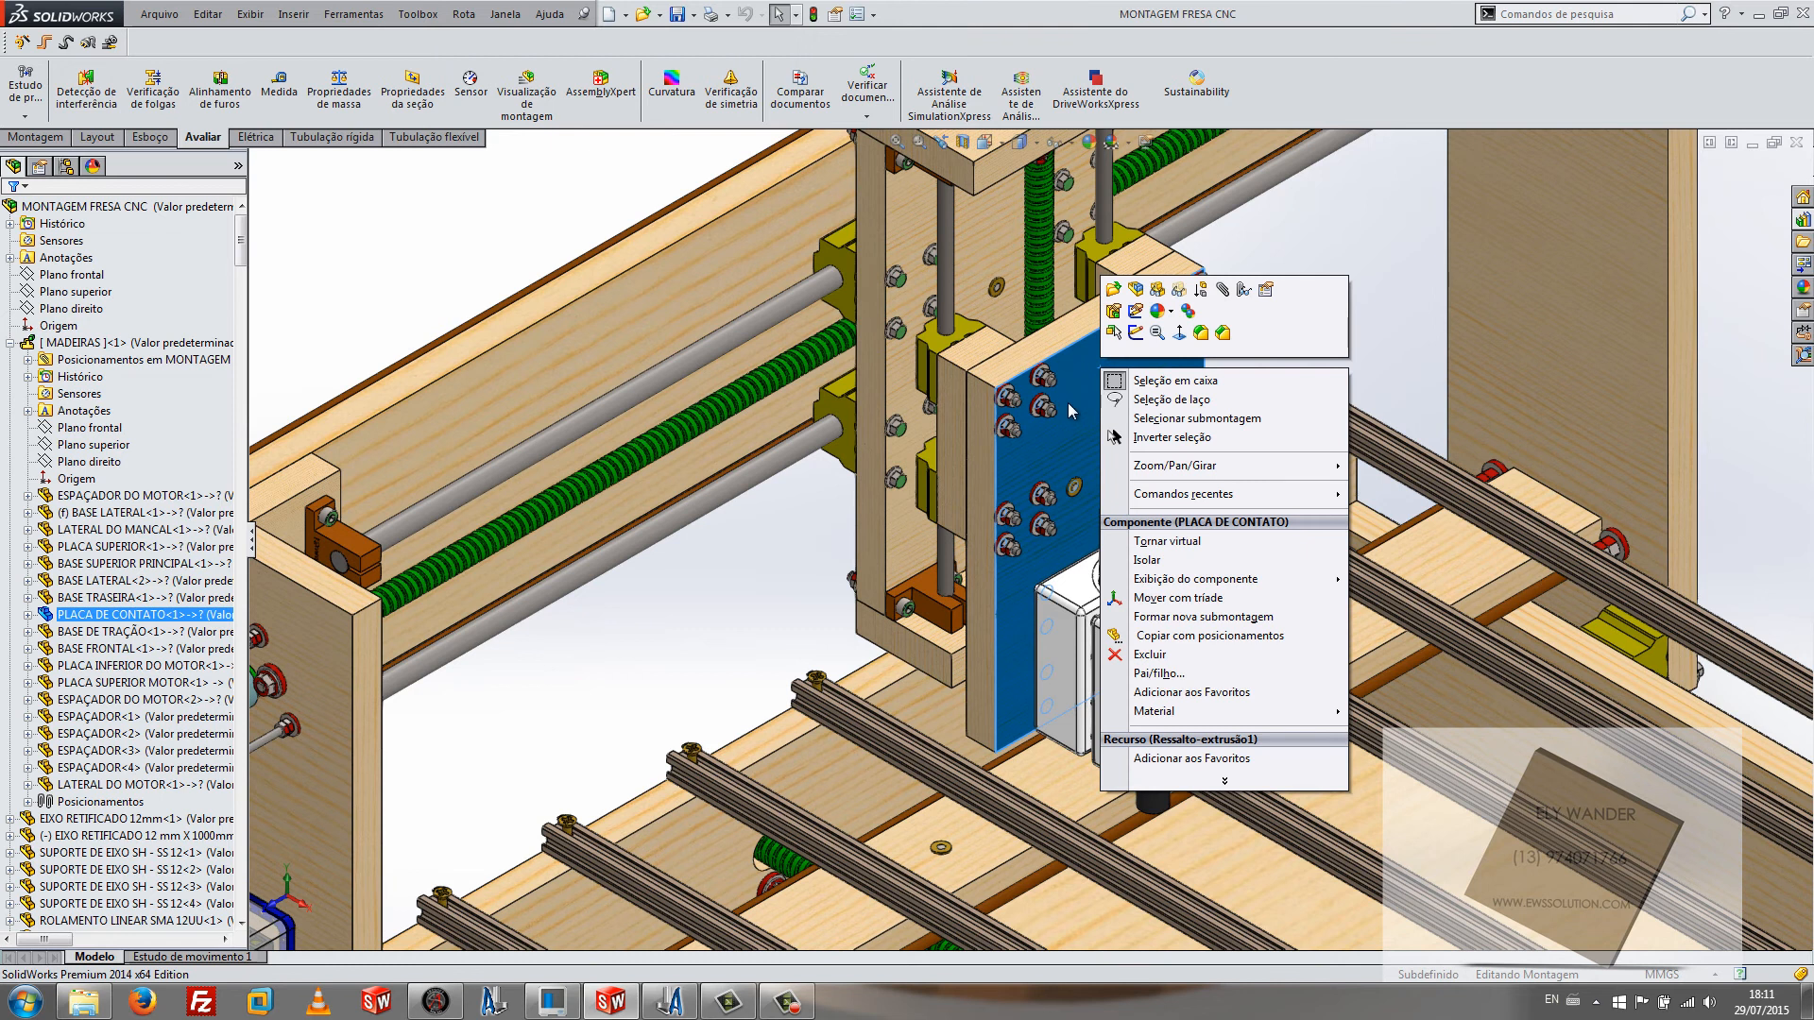
left_click(561, 220)
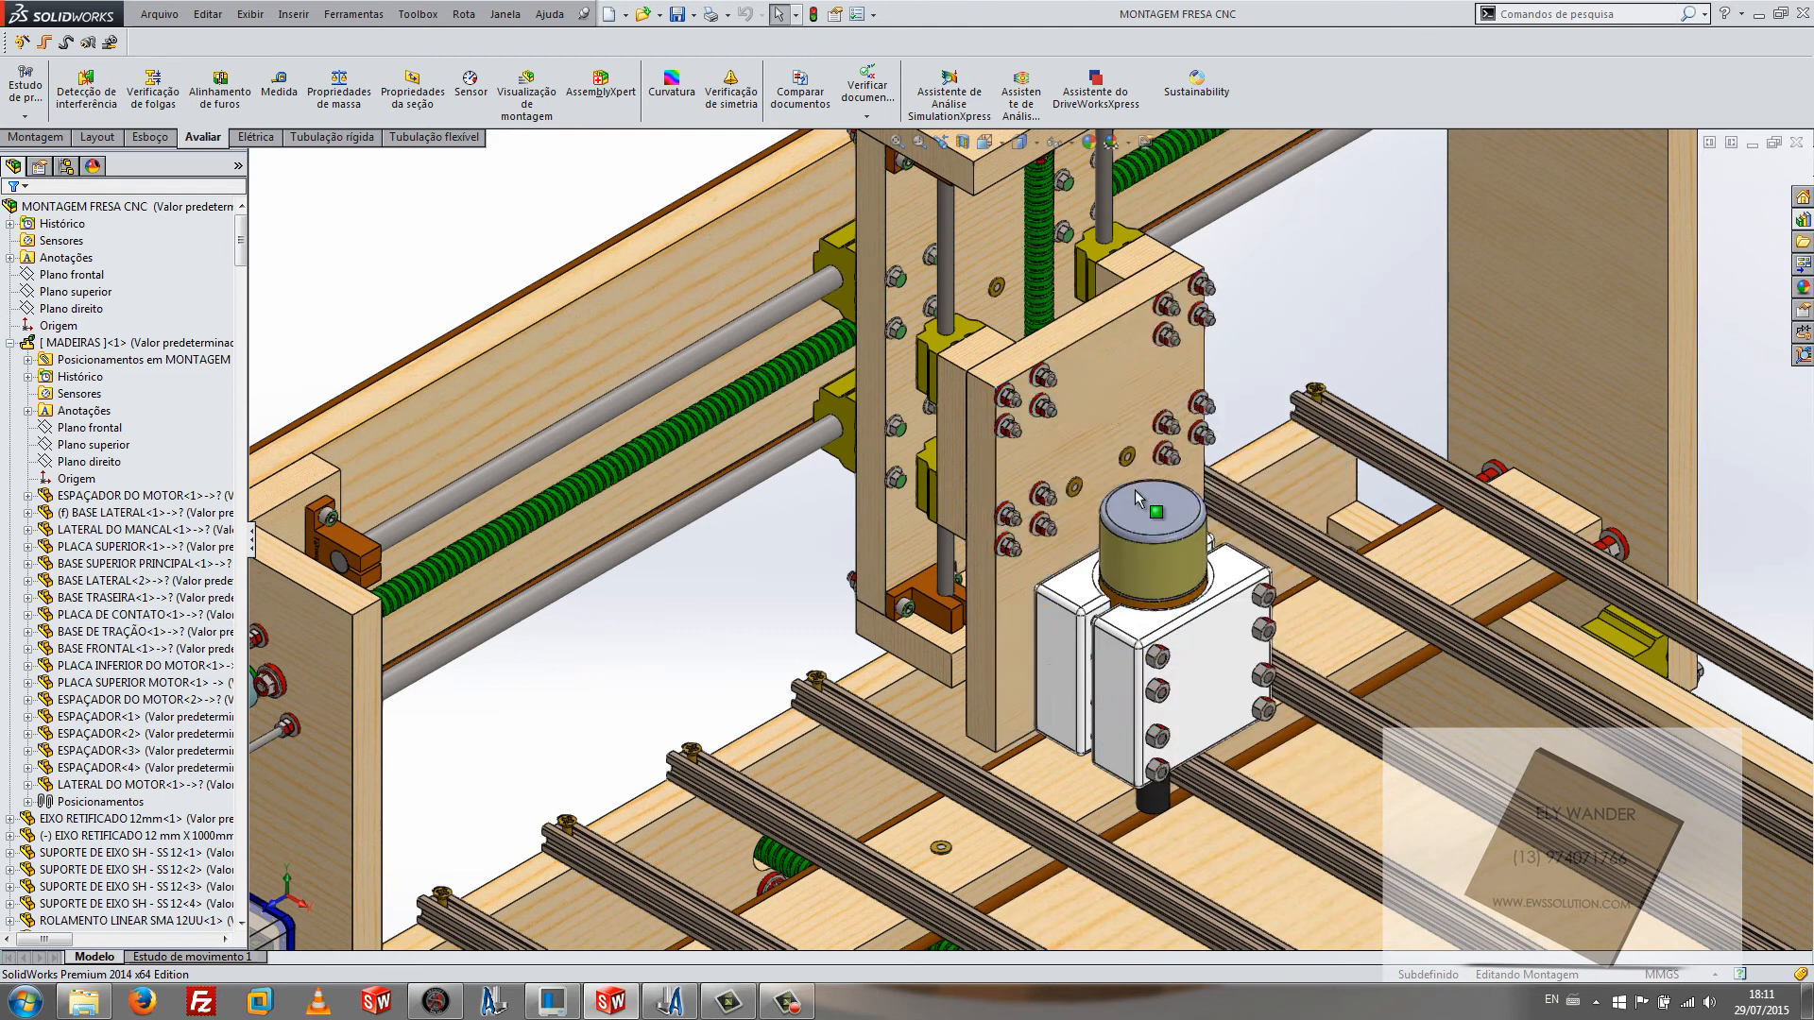
Step: Open the PLACA DE CONTATO part from the assembly in its own window and view its drilled face and edges
right_click(1092, 401)
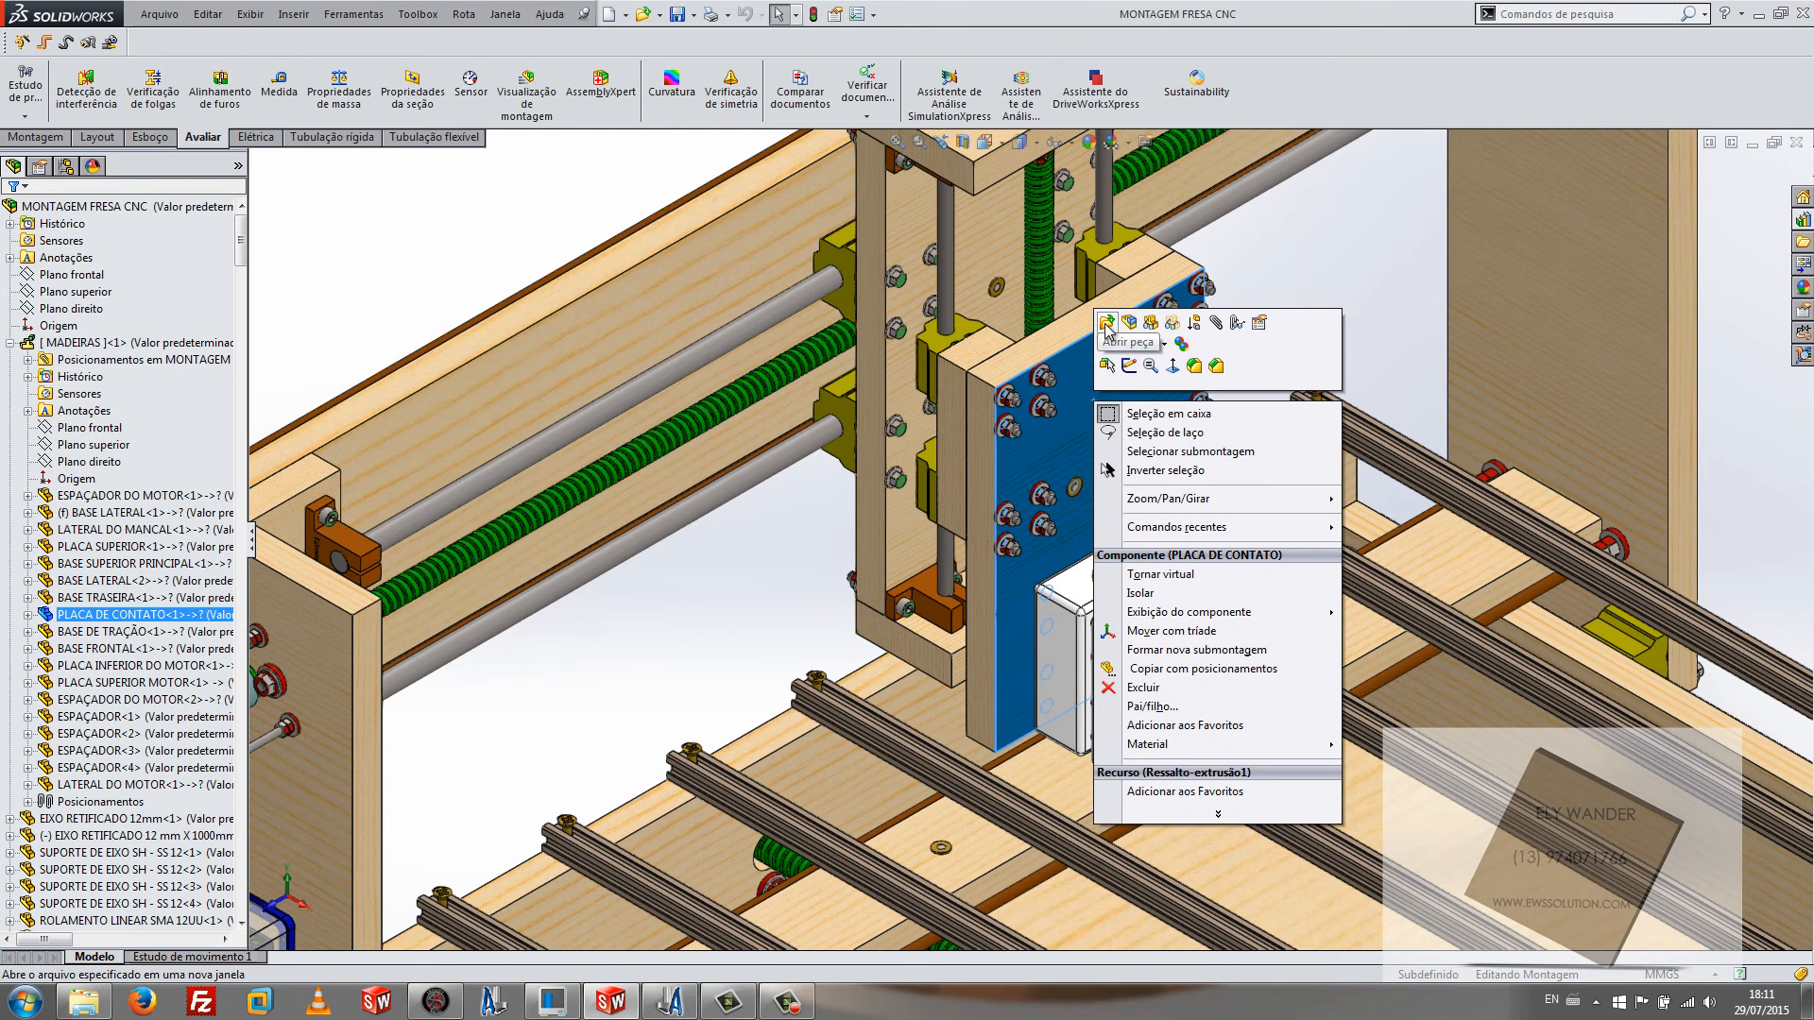
left_click(1106, 323)
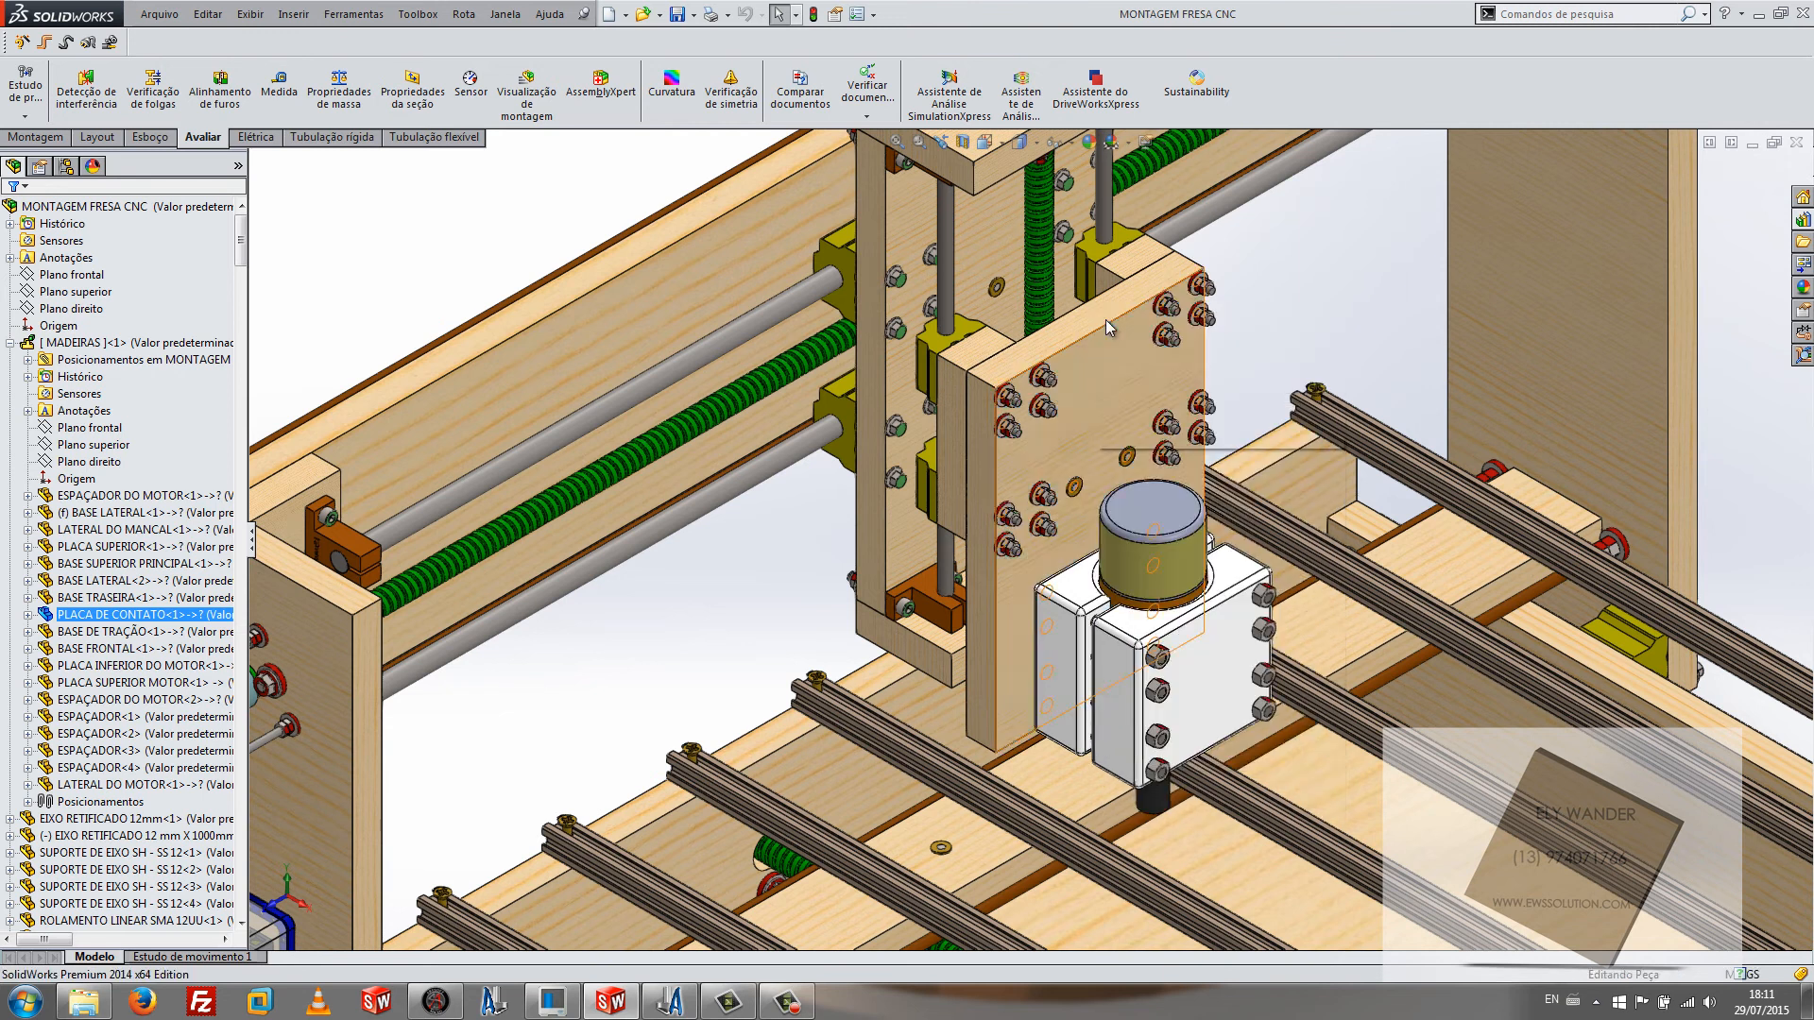
key("f")
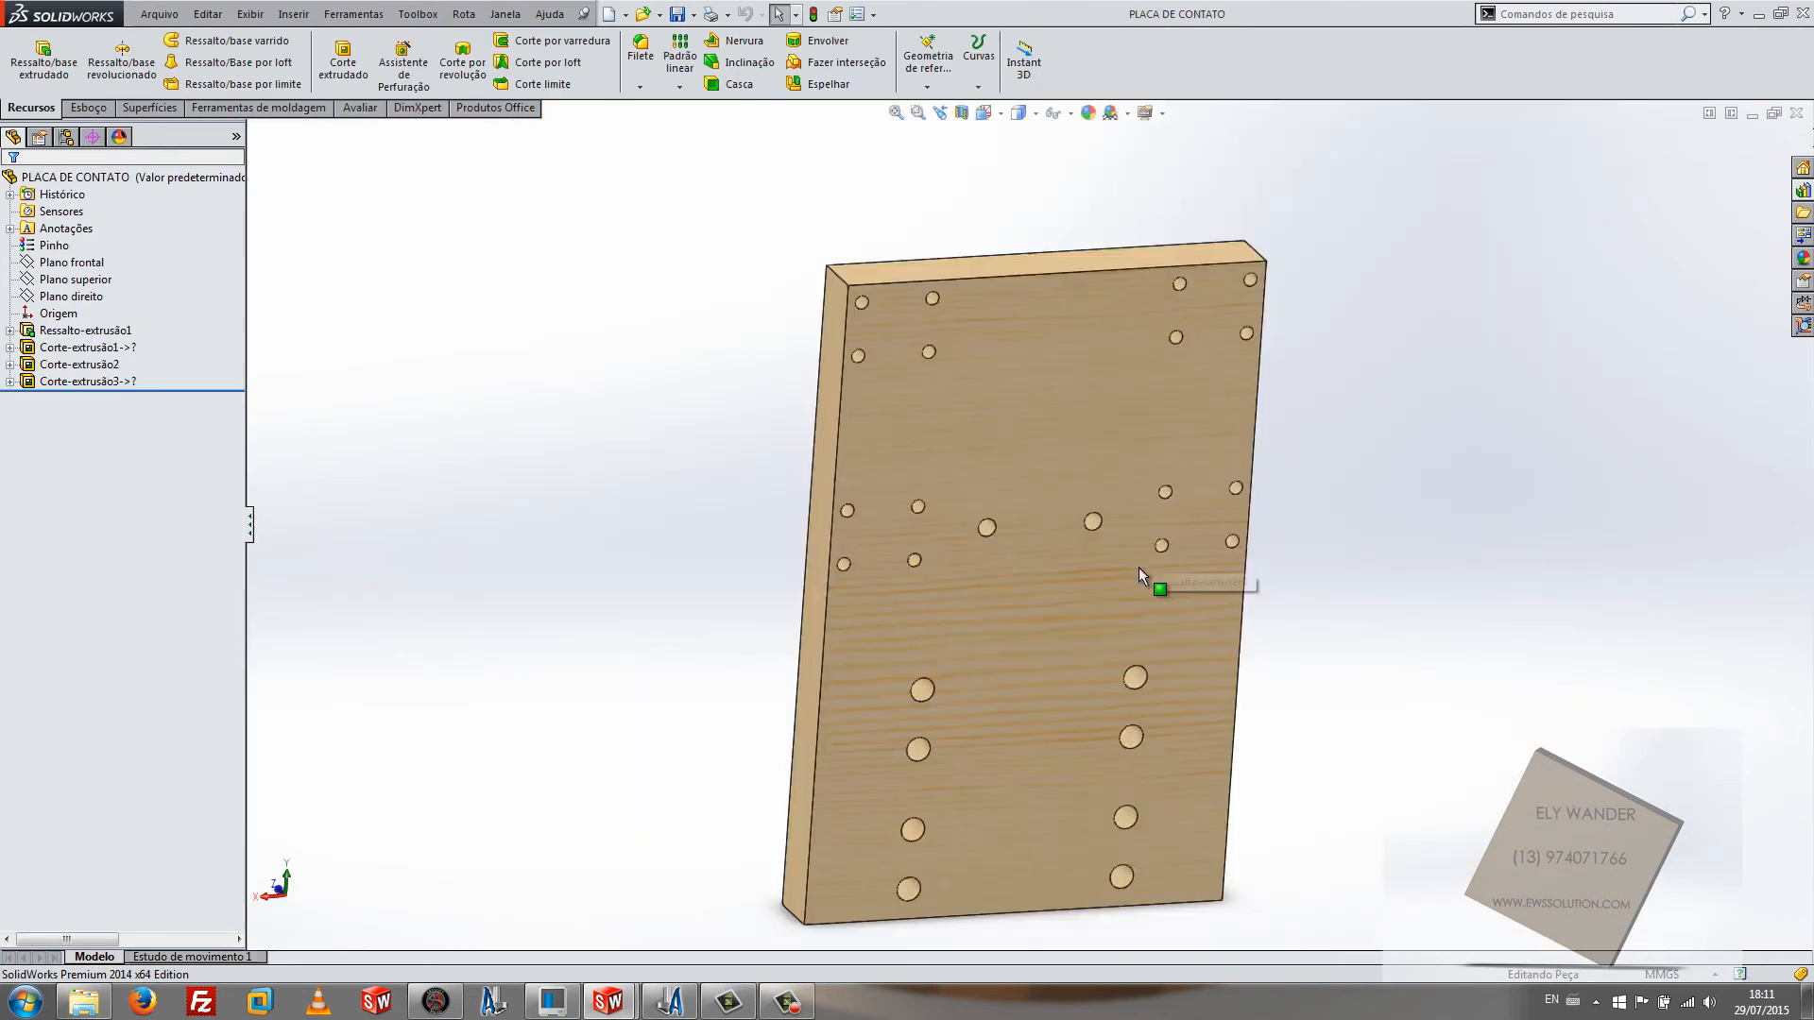
middle_click_drag(1137, 567, 1105, 393)
middle_click_drag(1475, 567, 1311, 433)
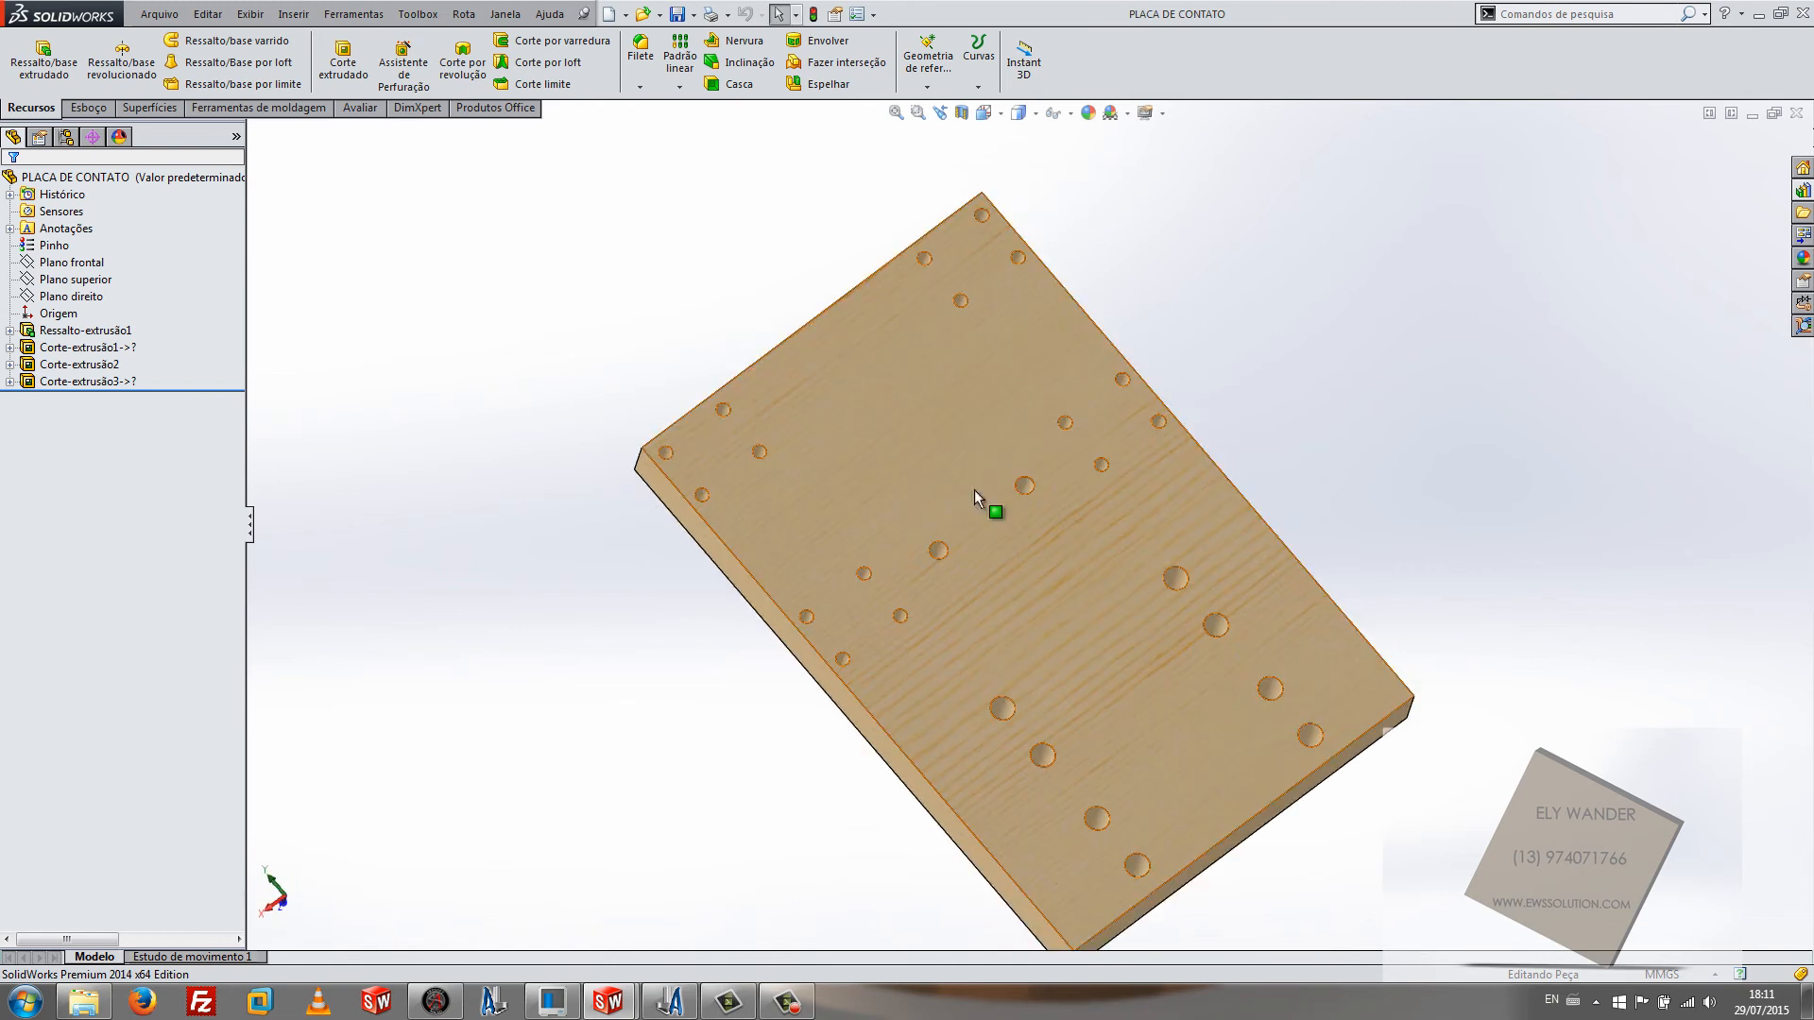
middle_click_drag(984, 551, 1077, 526)
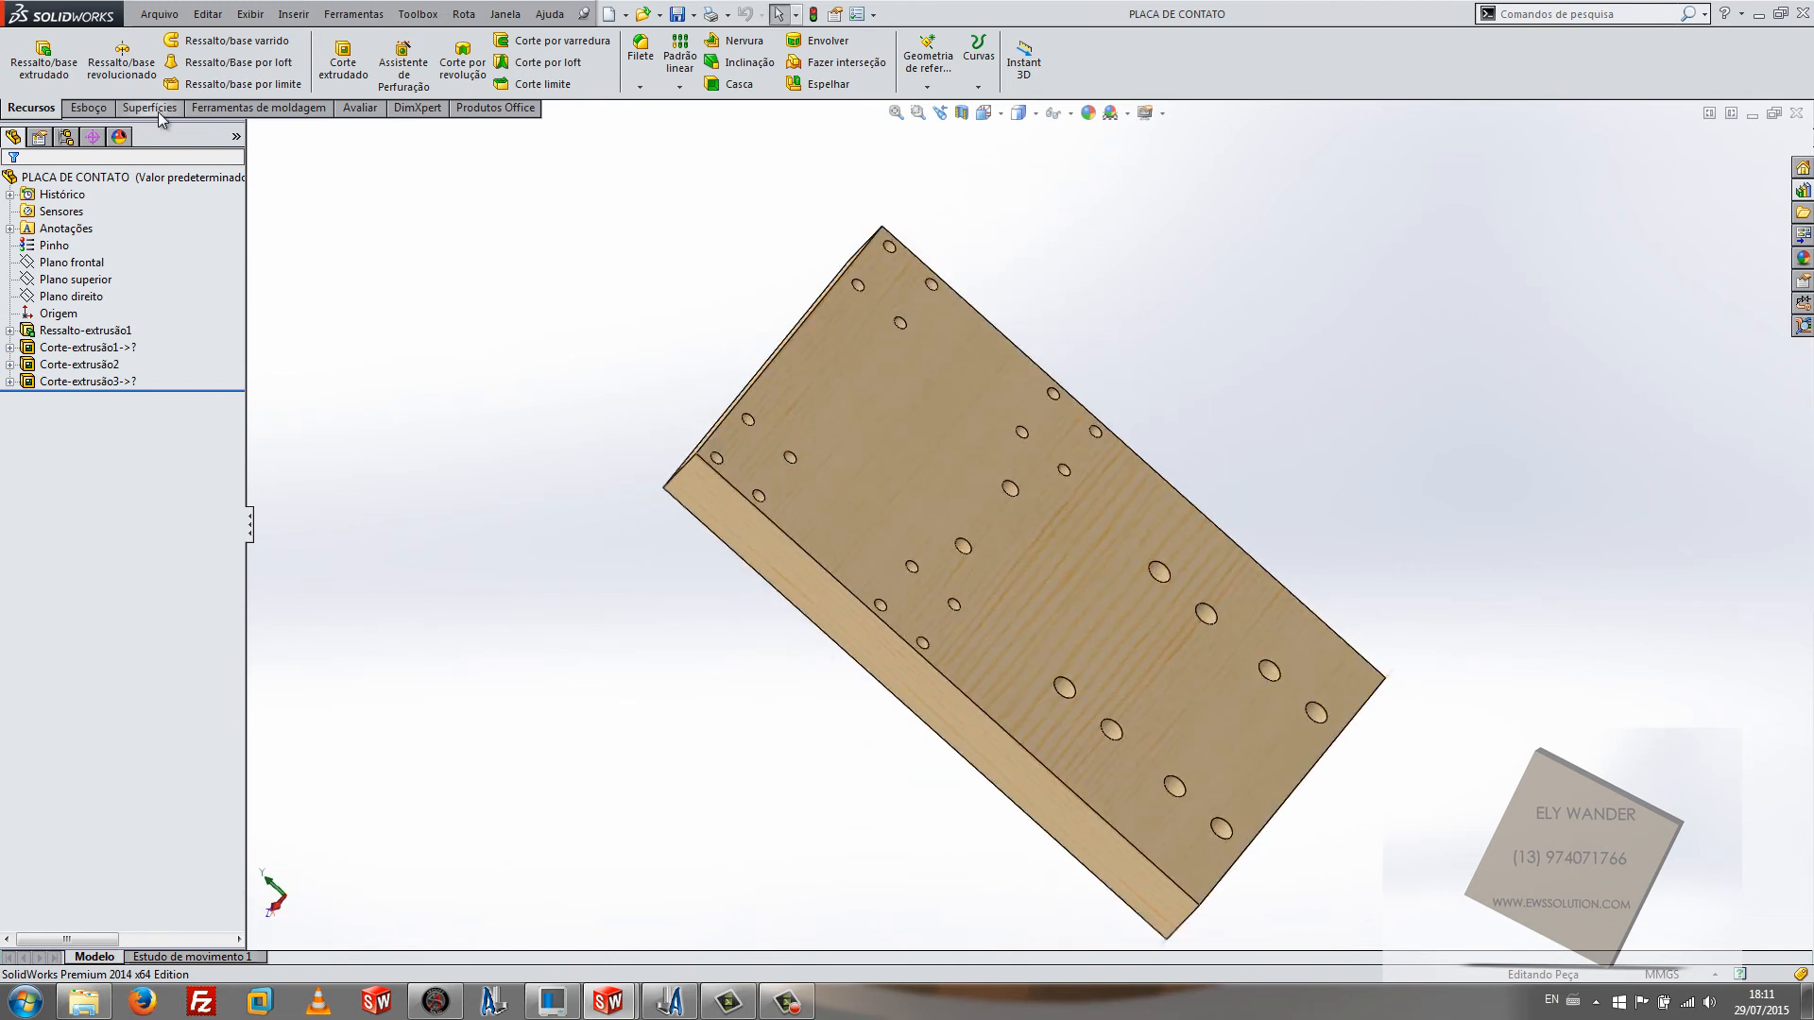
Step: Measure the plate's length between its two short end faces
left_click(371, 109)
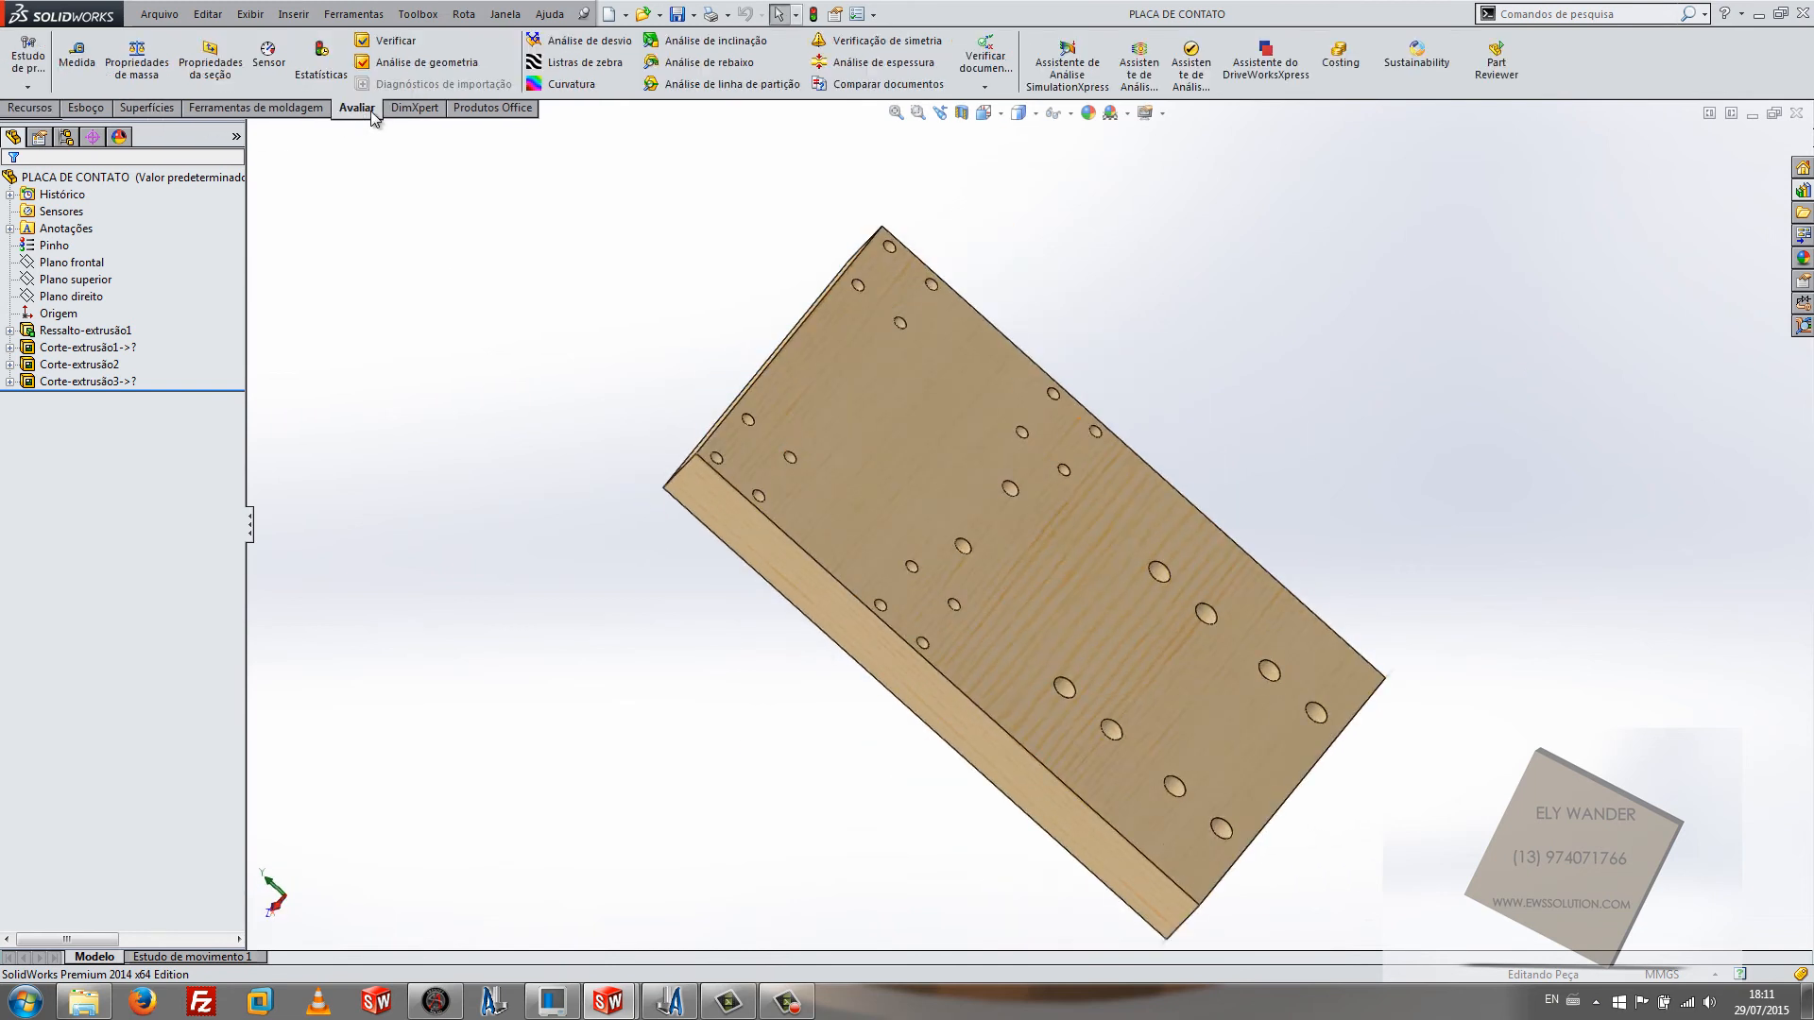
left_click(77, 59)
middle_click_drag(1001, 680, 792, 555)
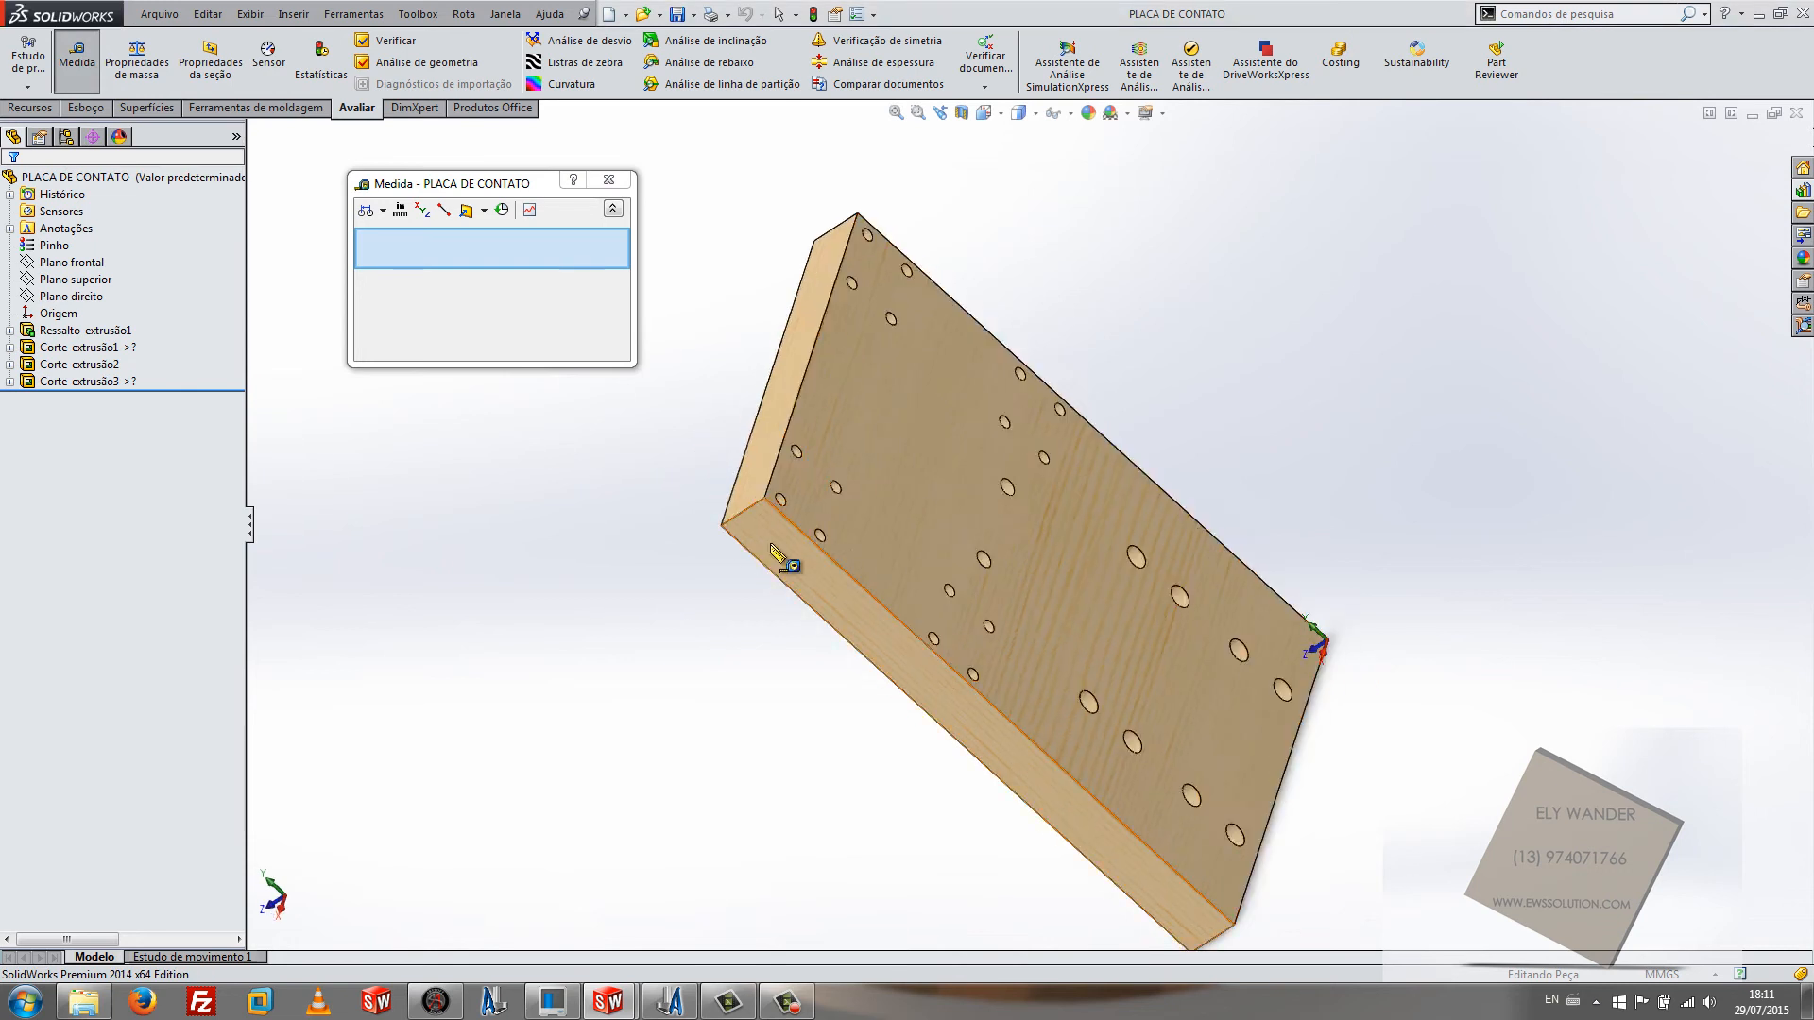
left_click(751, 492)
middle_click_drag(975, 635, 1030, 812)
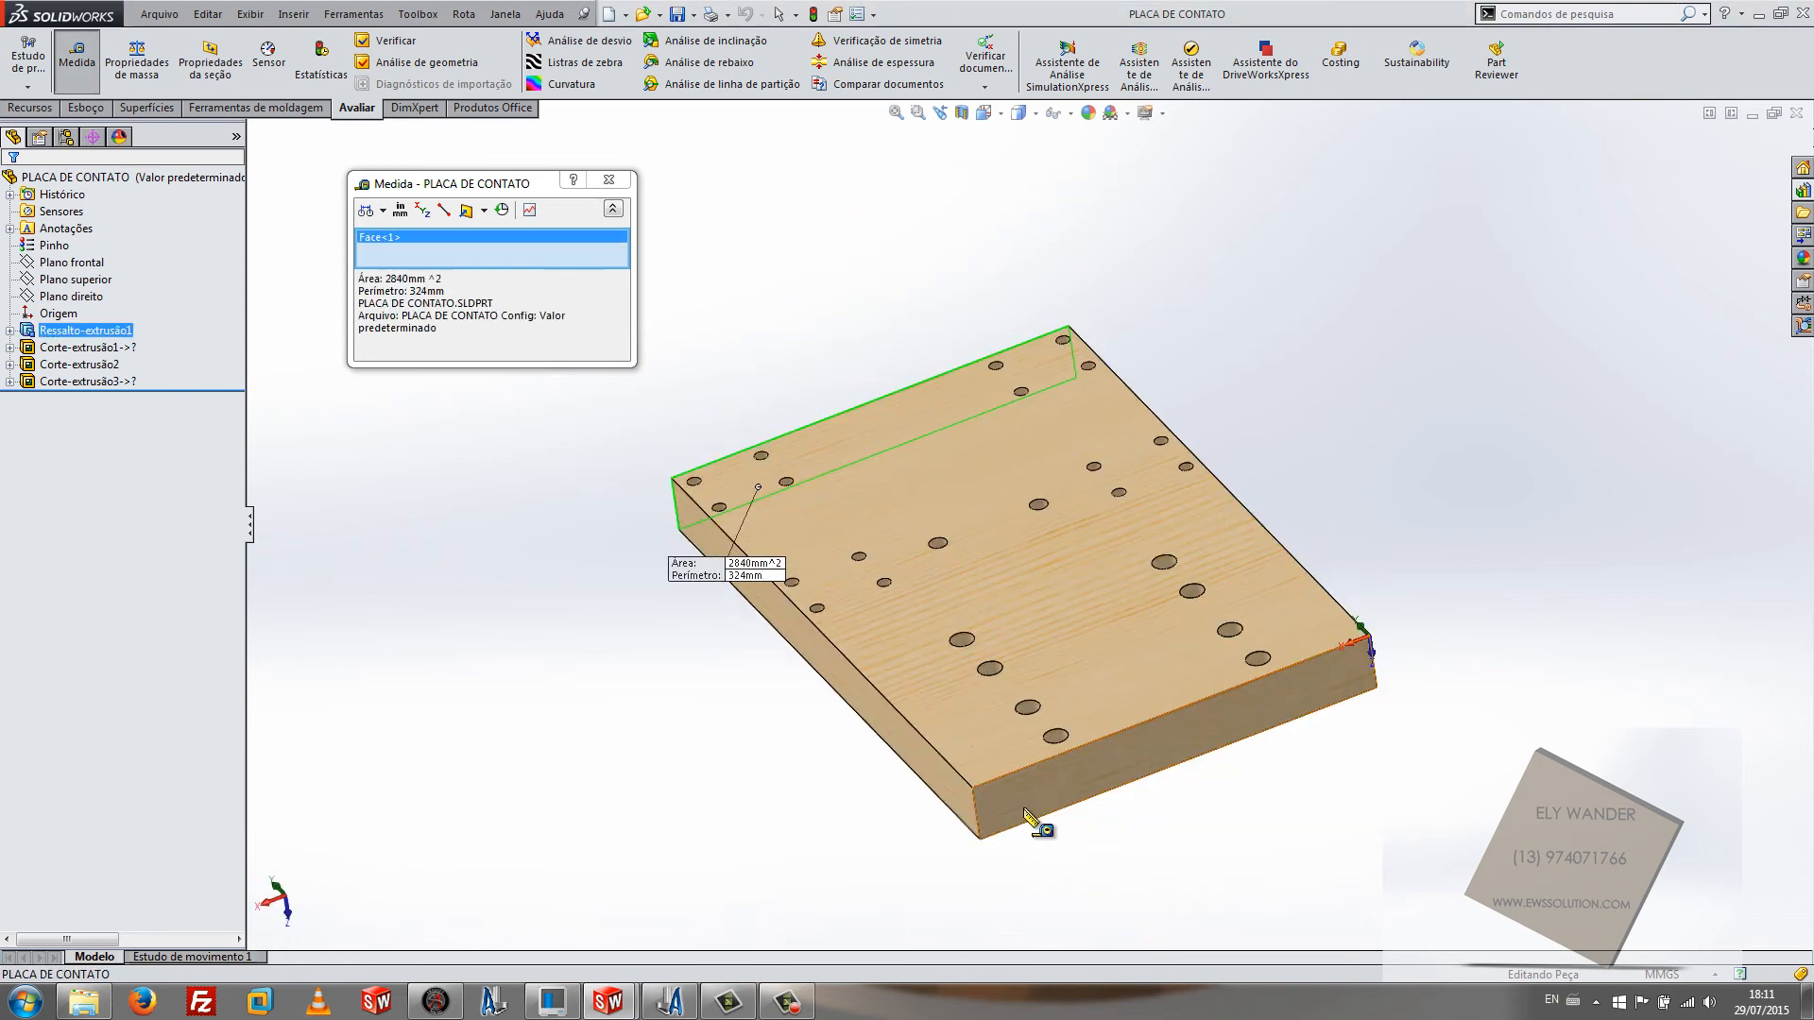
left_click(1020, 803)
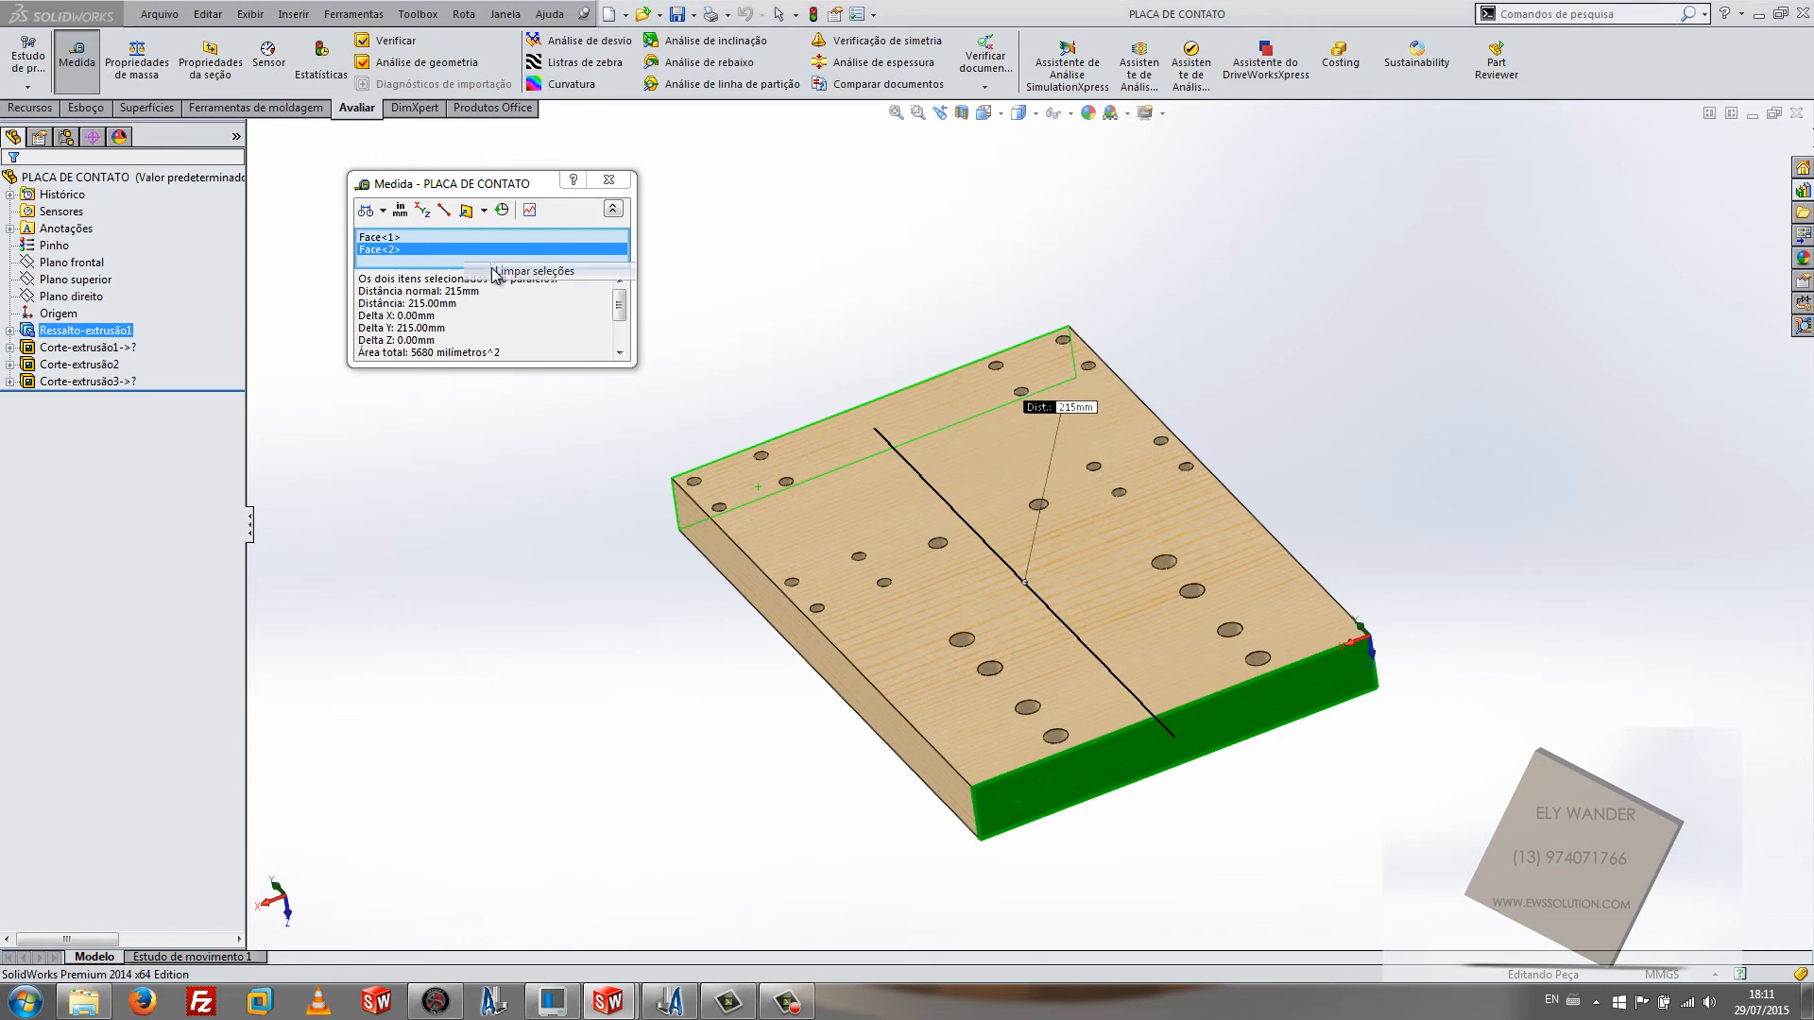
Step: Clear the measured faces, measure the plate's width between its two long side faces, and close the measurement
left_click(866, 751)
left_click(877, 719)
middle_click_drag(876, 720, 939, 769)
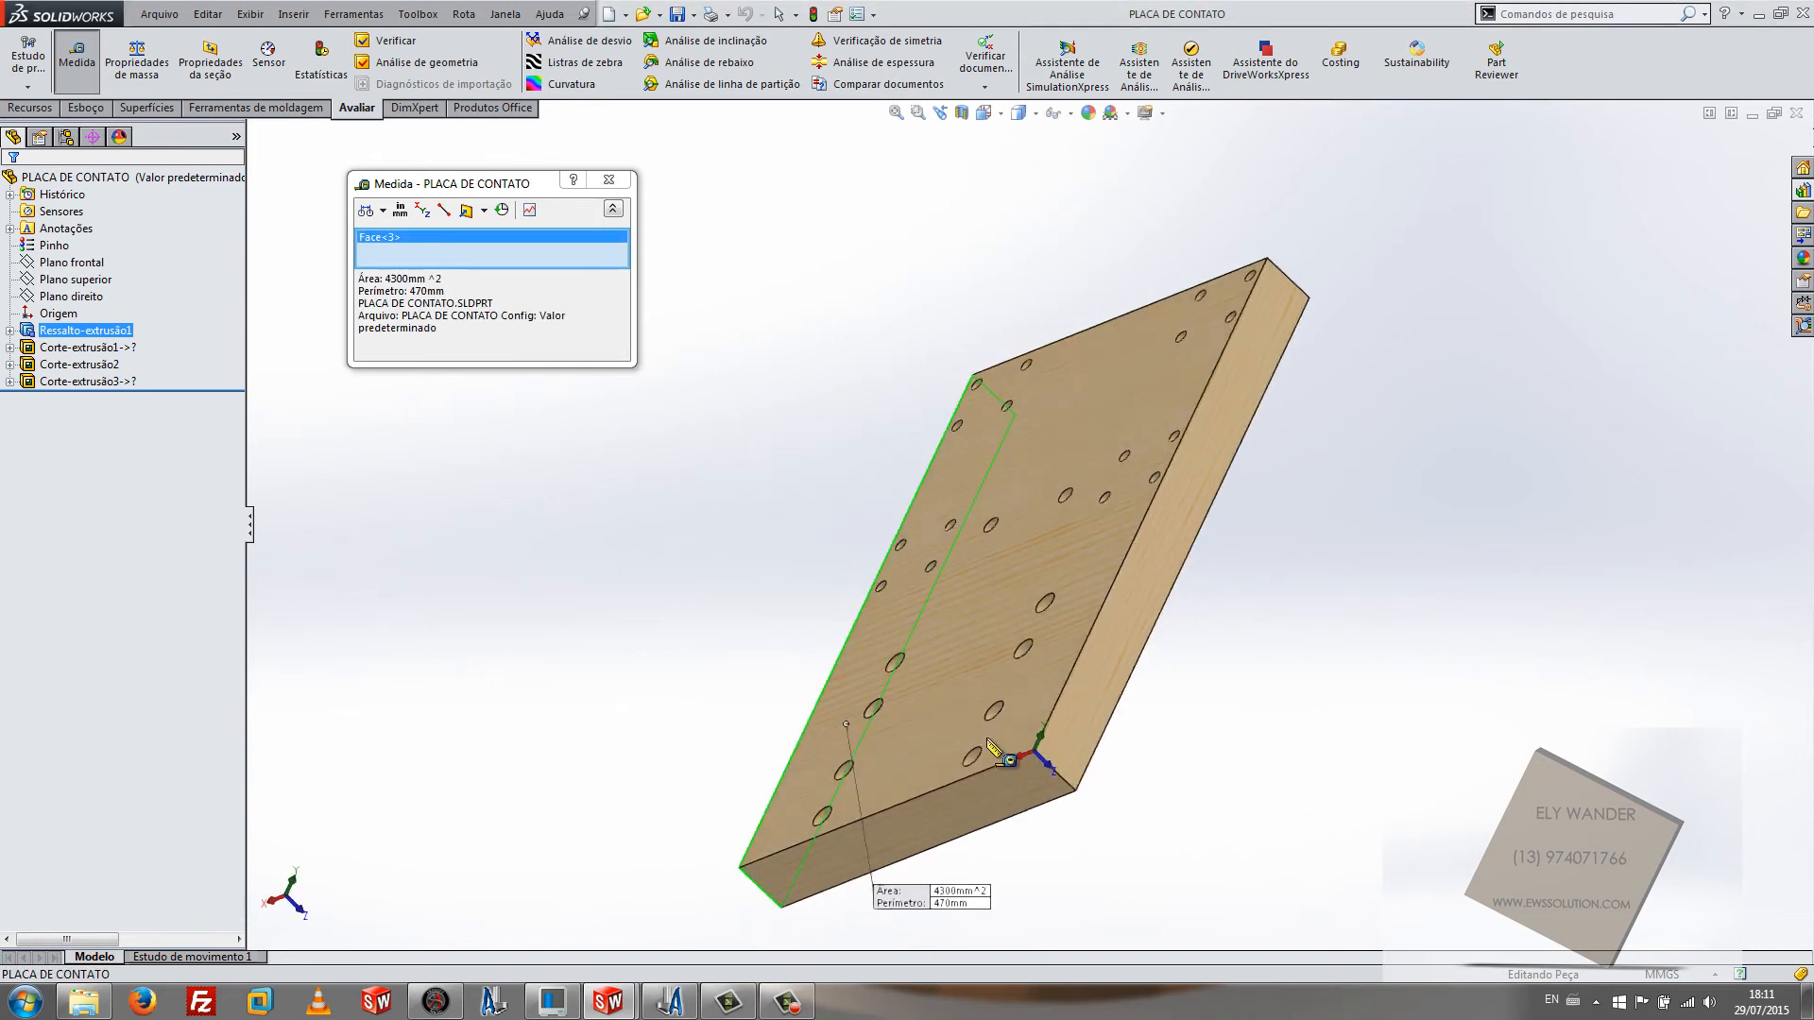
left_click(1157, 605)
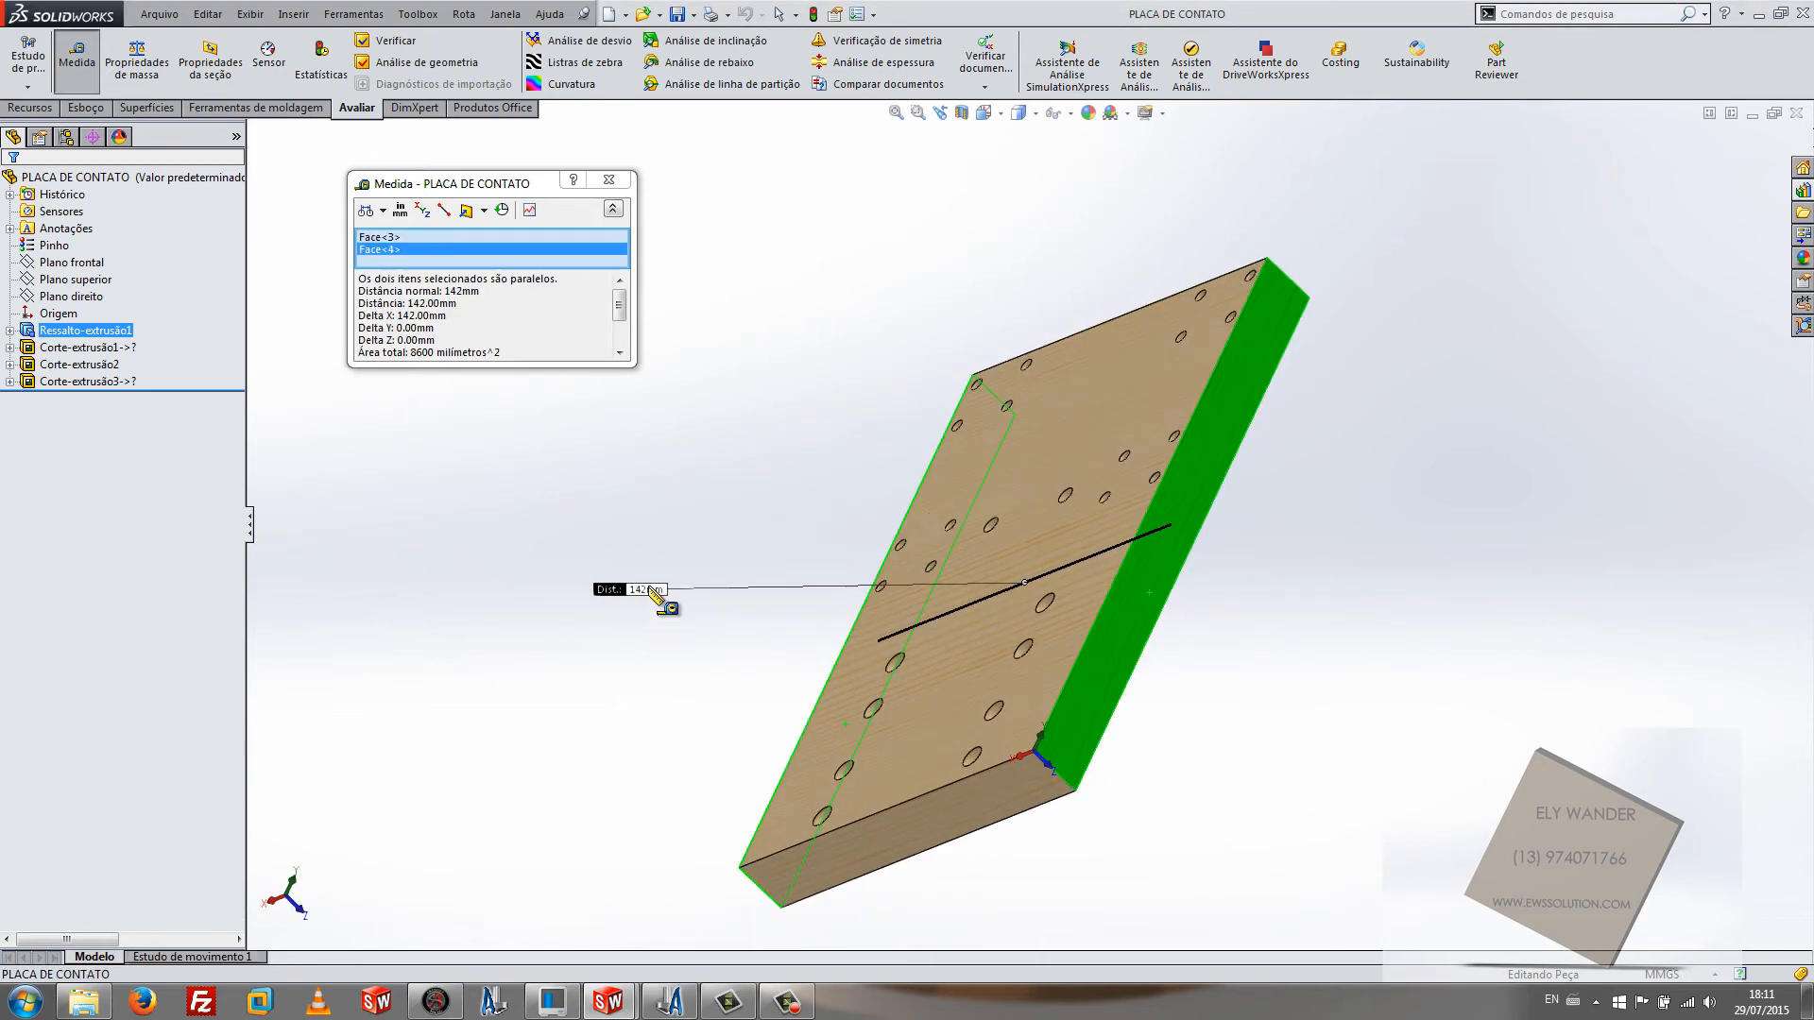
left_click(619, 182)
middle_click_drag(682, 392, 741, 385)
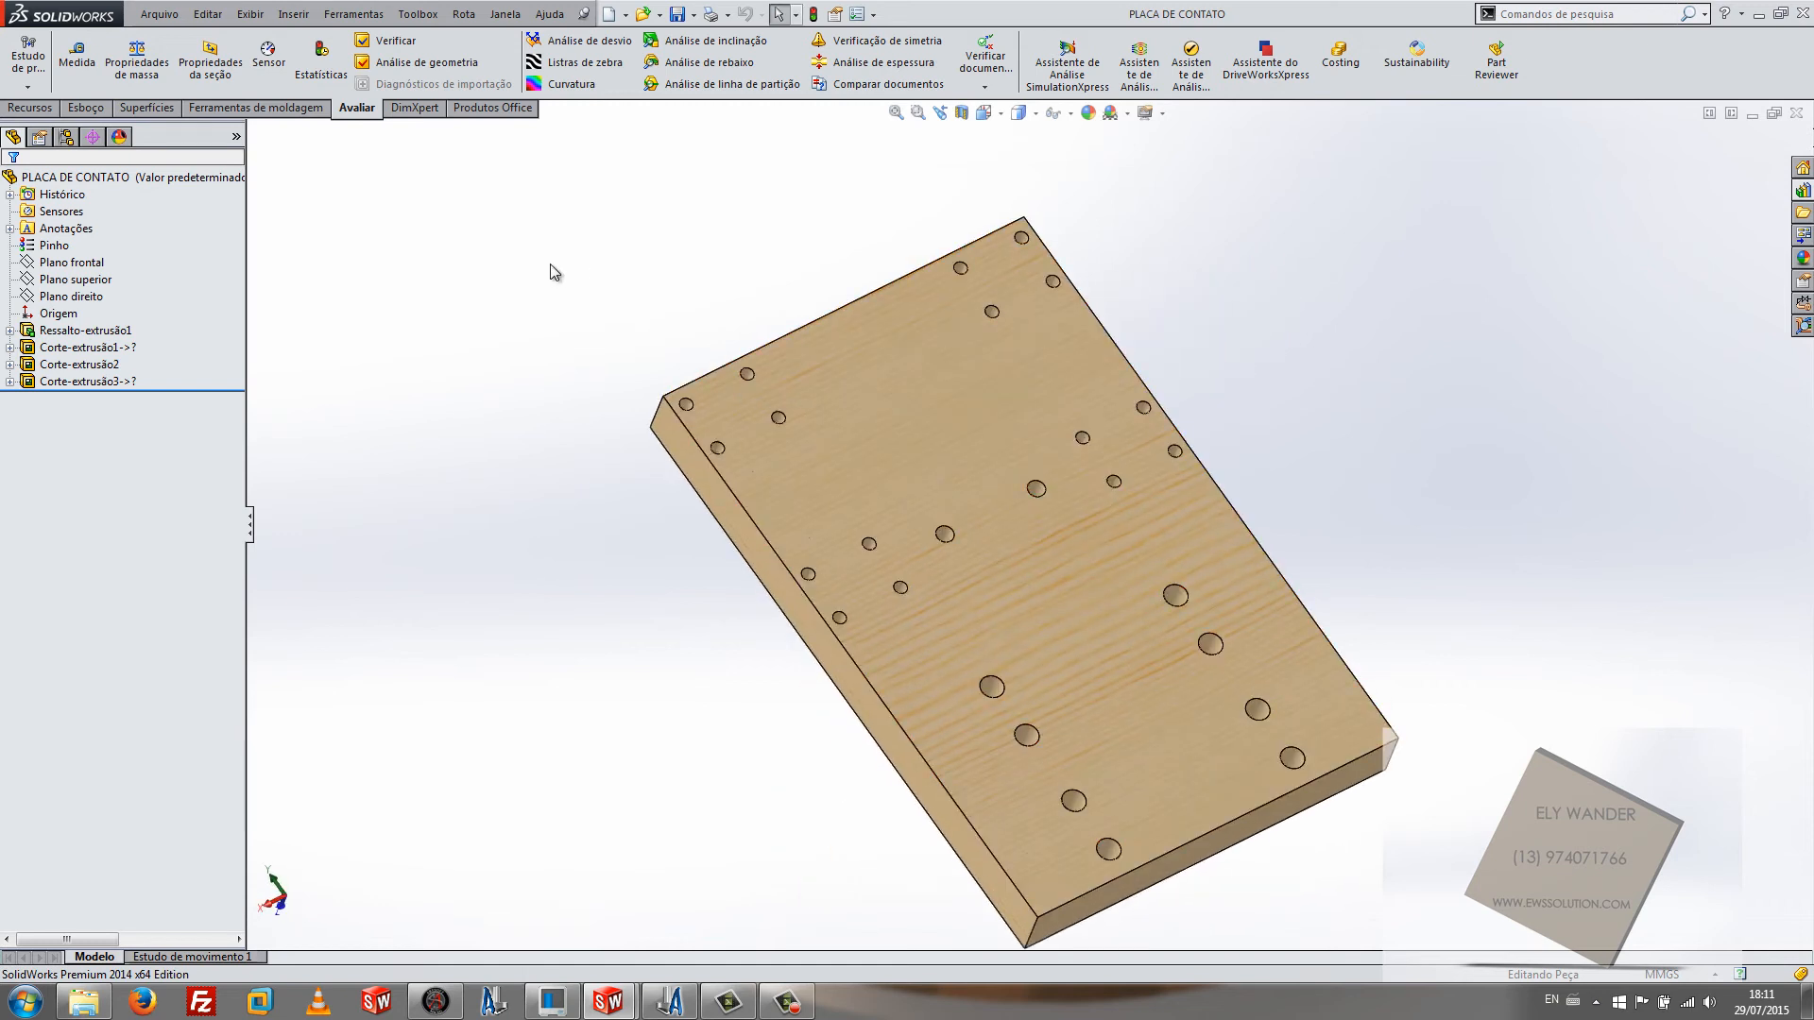
Step: Examine the whole plate and highlight its broad drilled face twice, clearing the selection each time
middle_click_drag(544, 255, 1363, 467)
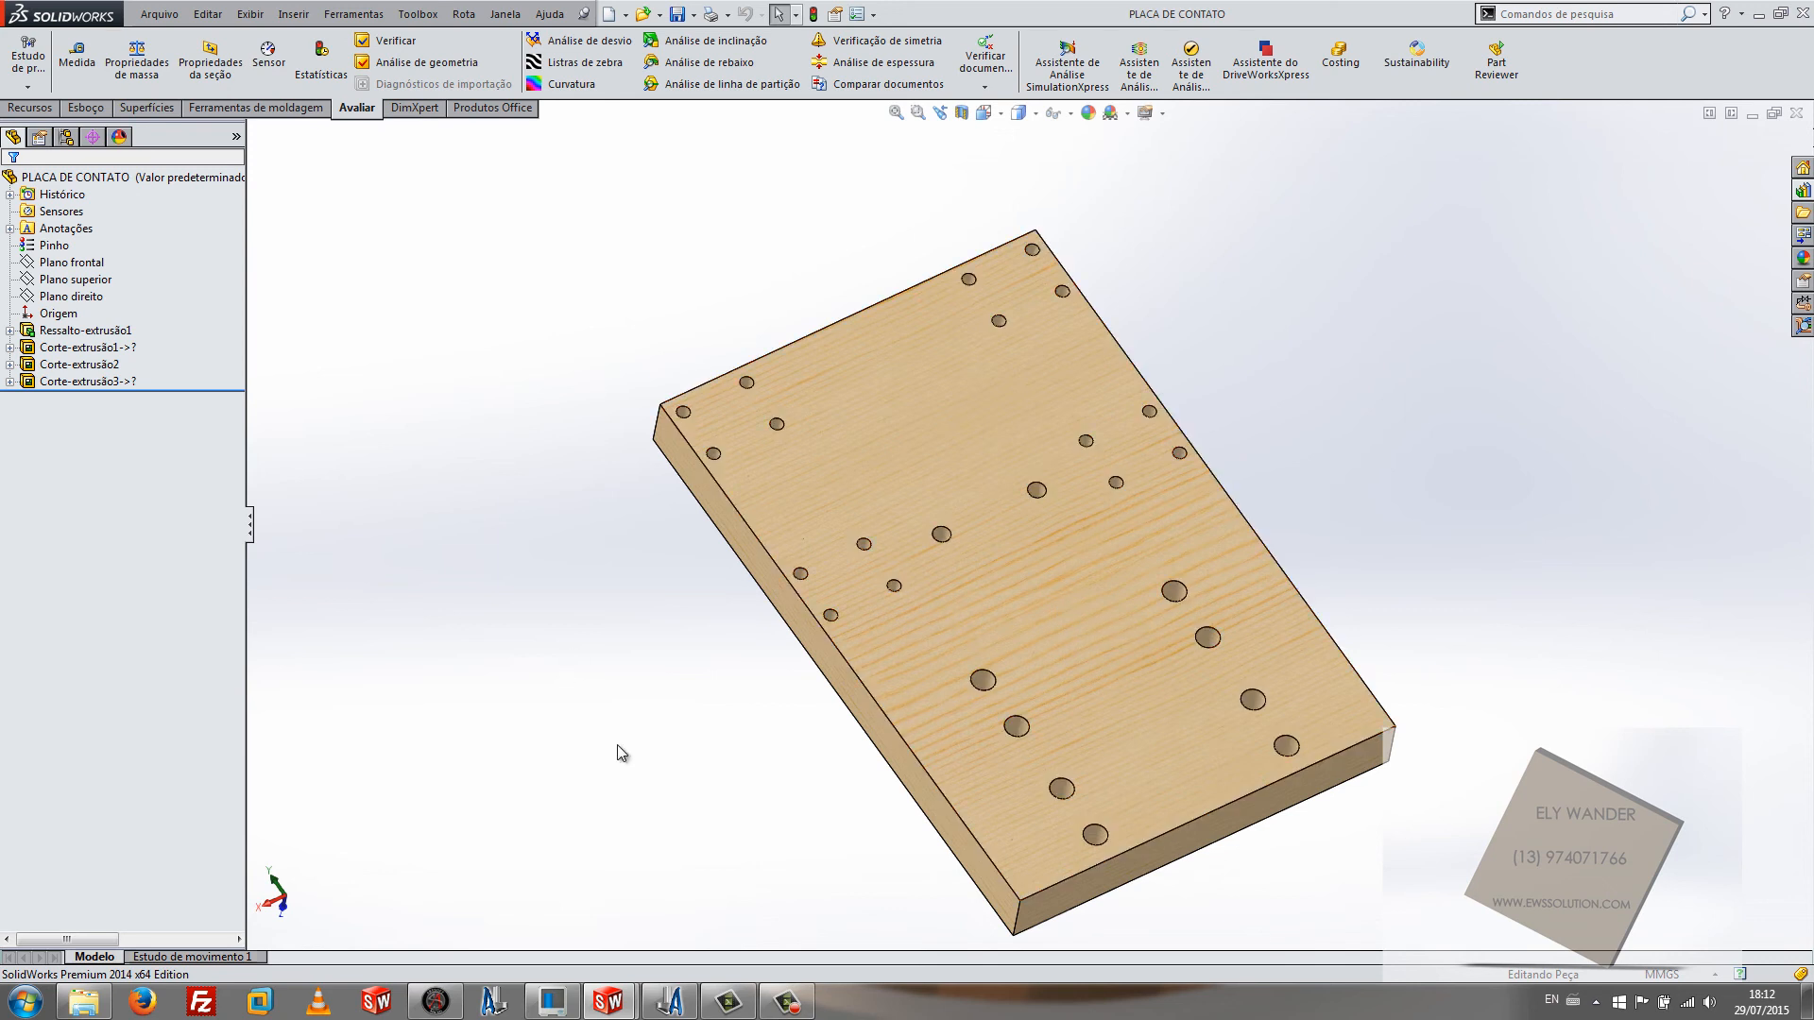
middle_click_drag(658, 822, 1113, 555)
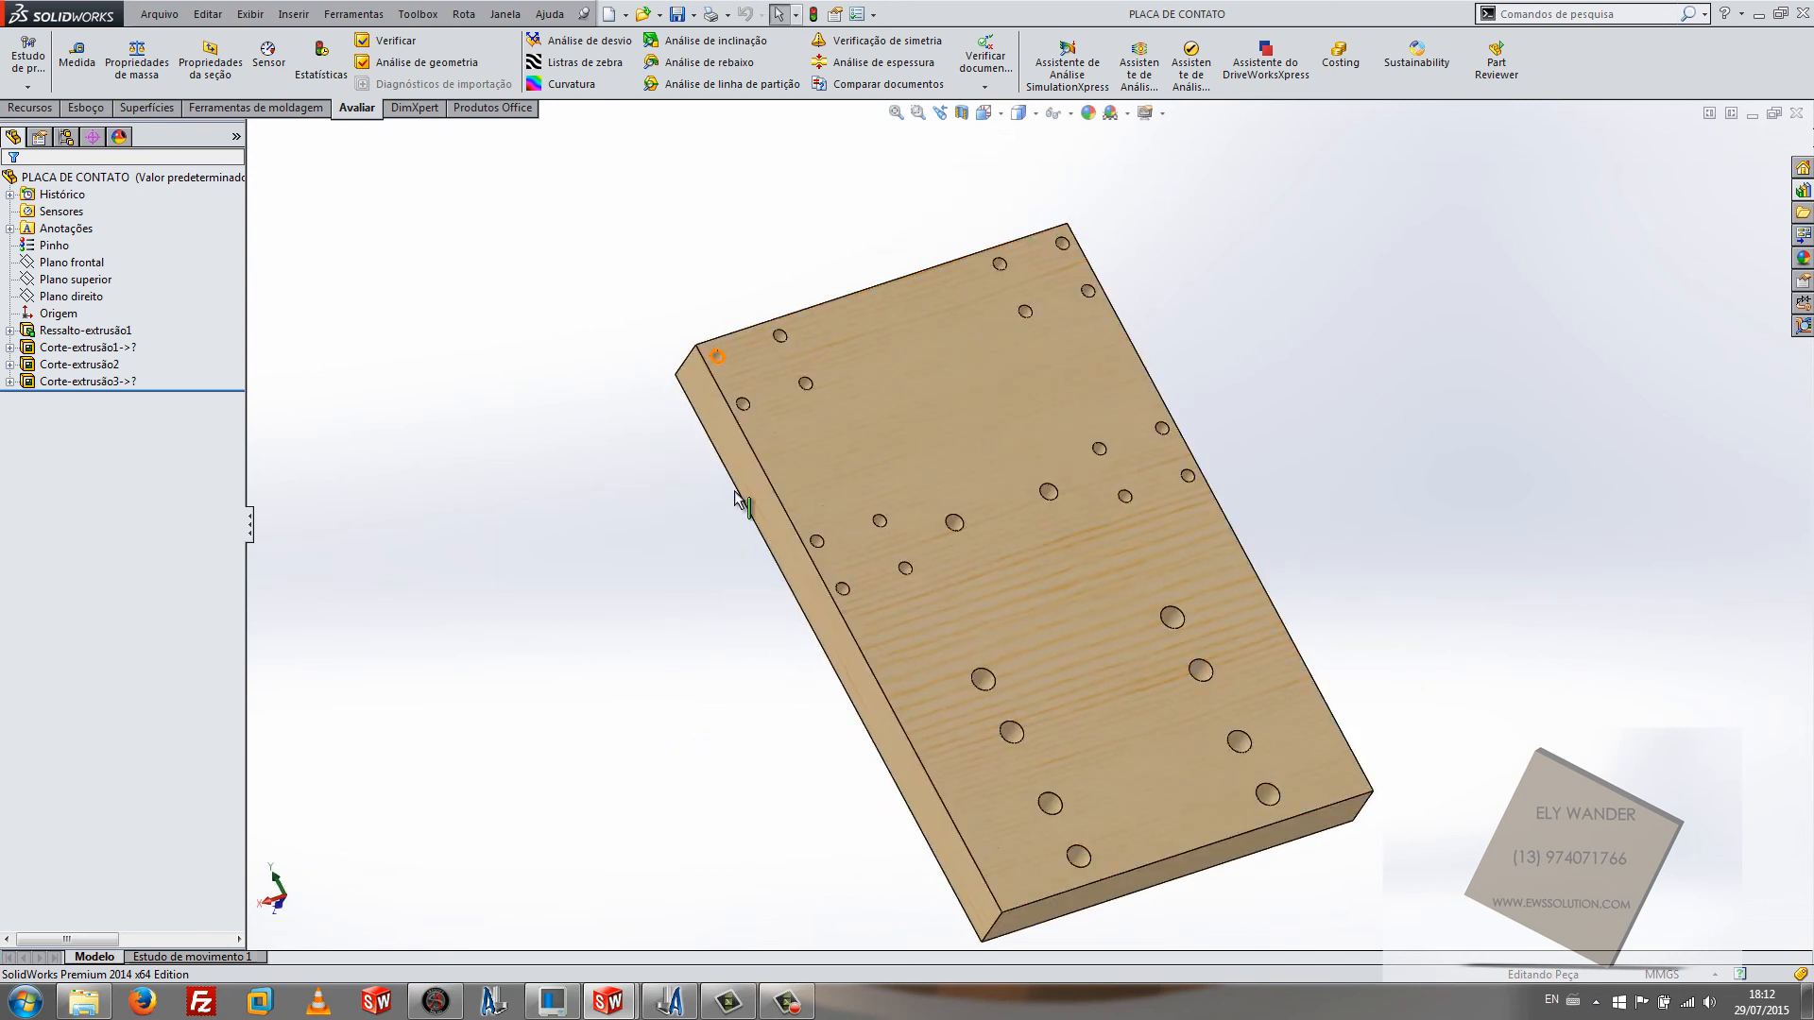
left_click(944, 401)
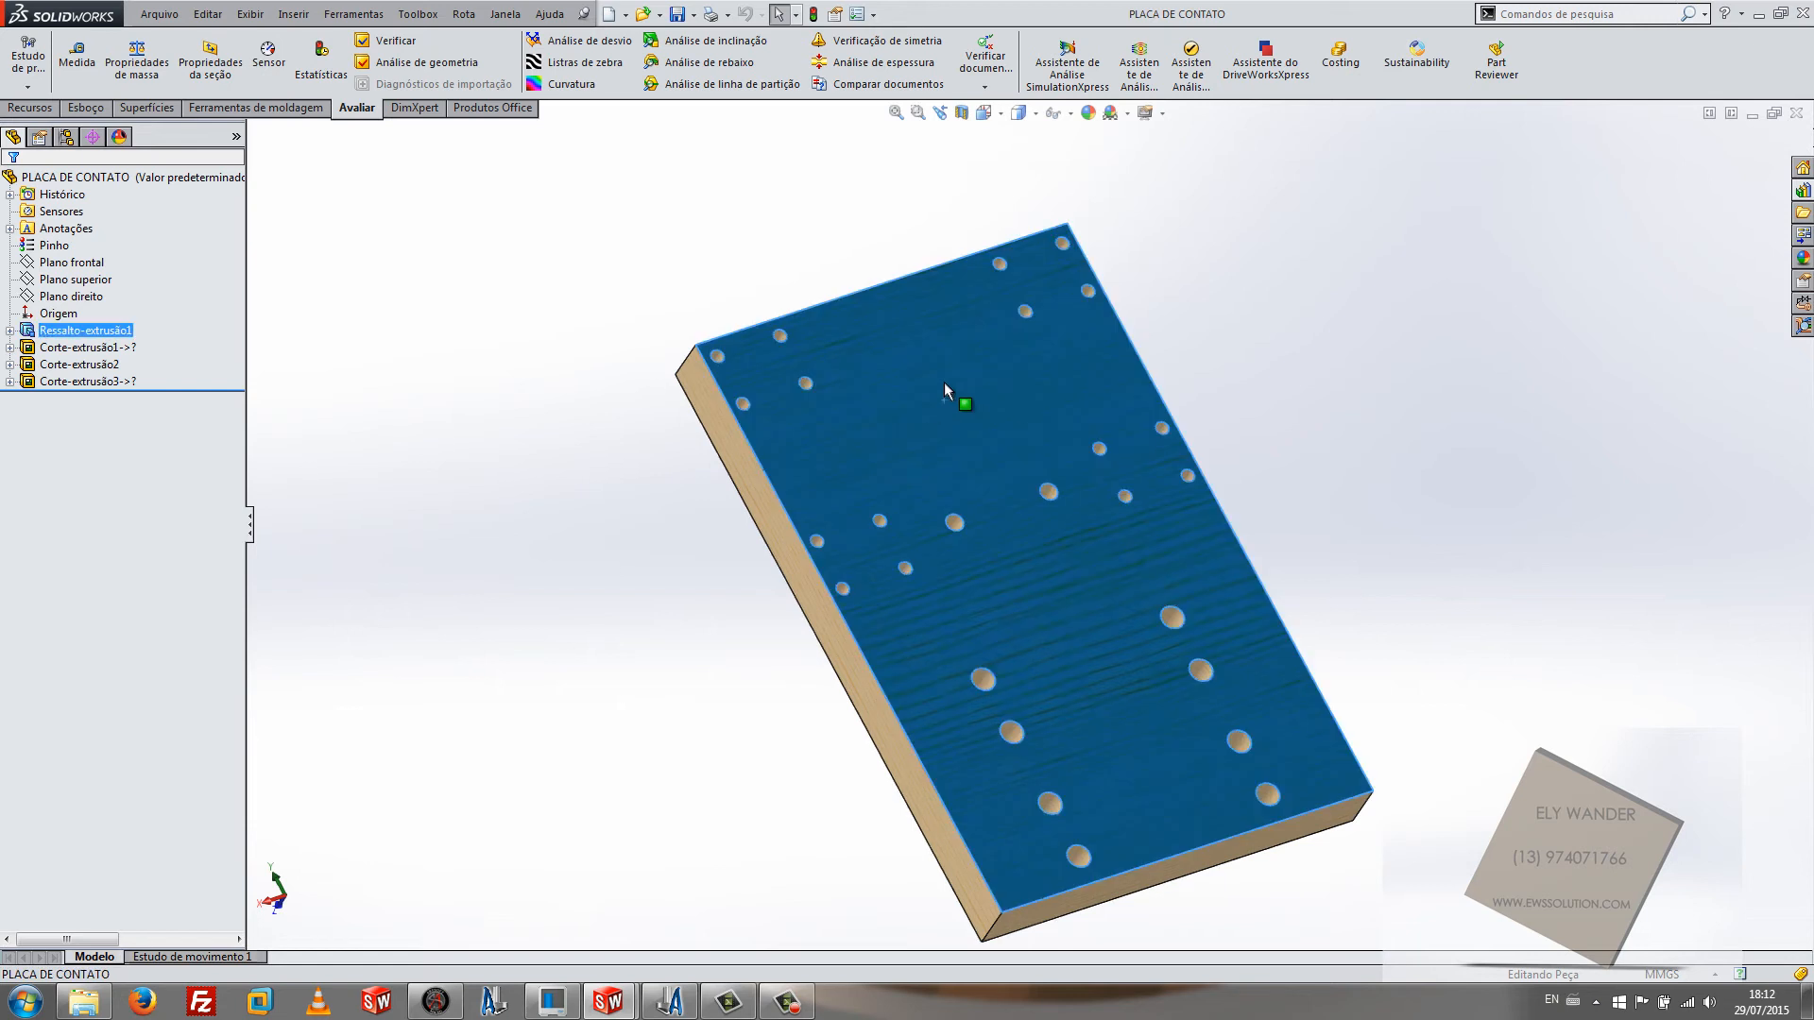
left_click(758, 248)
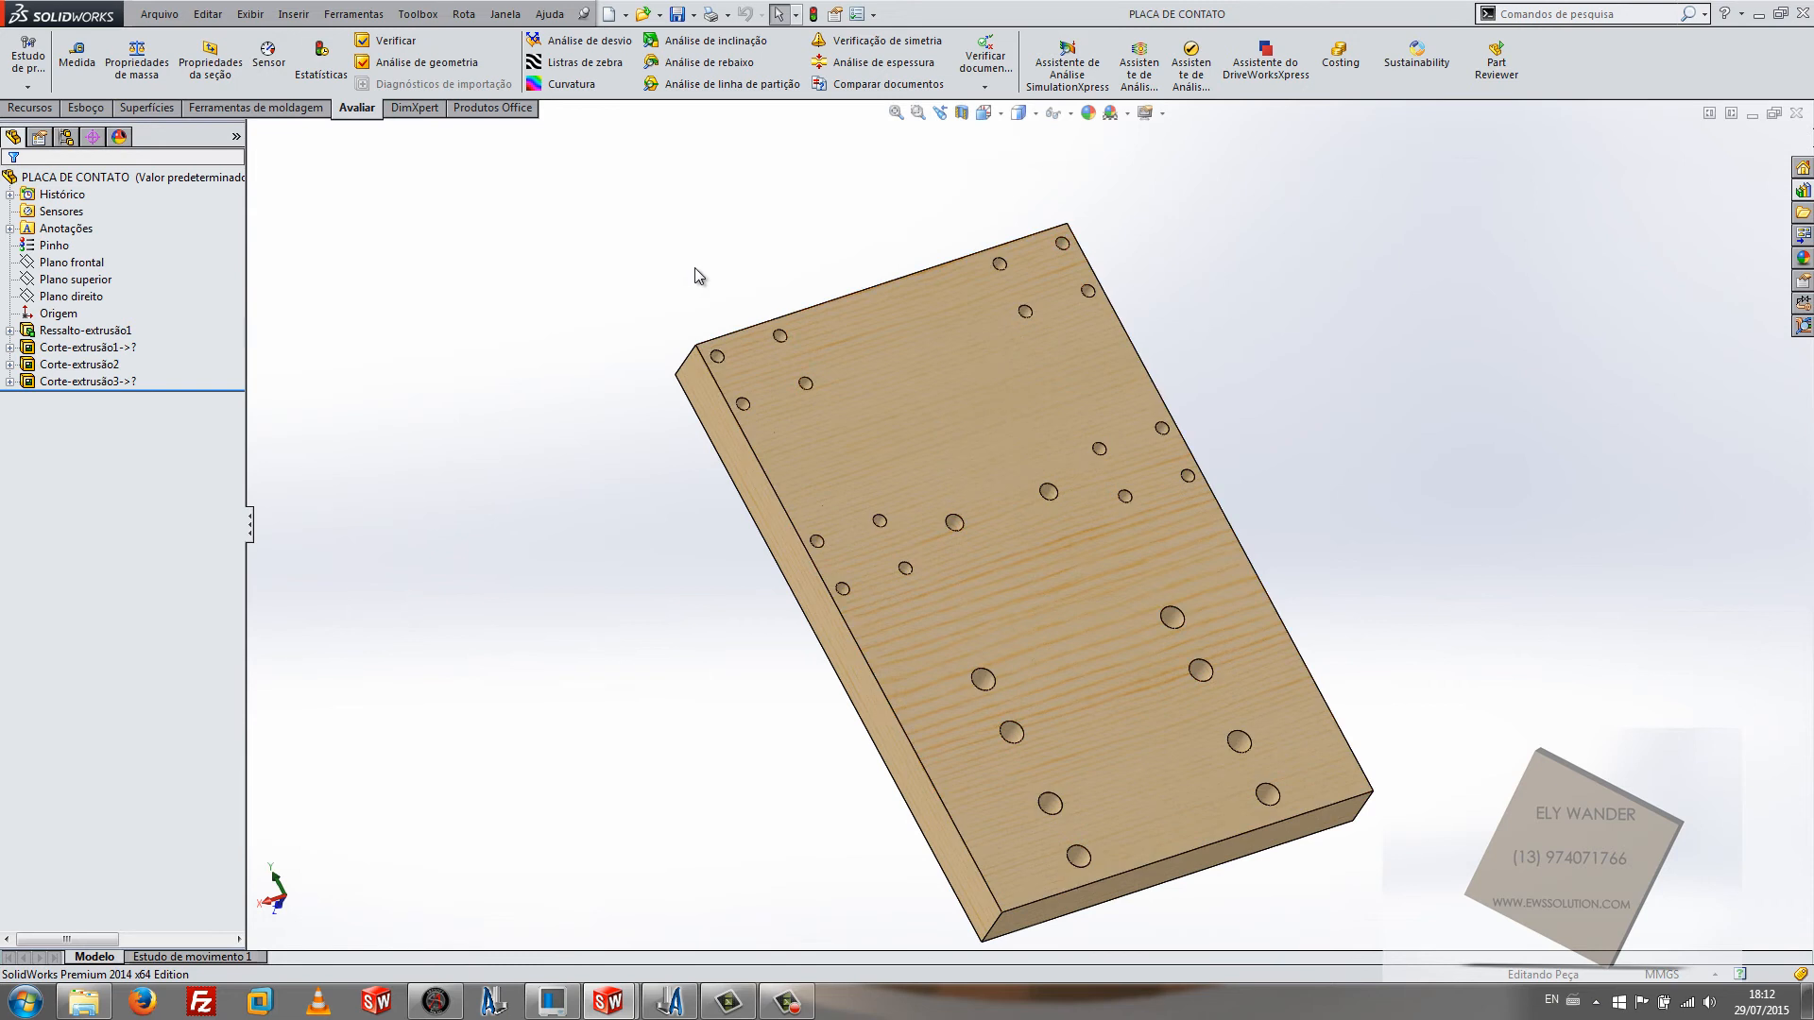
left_click(921, 420)
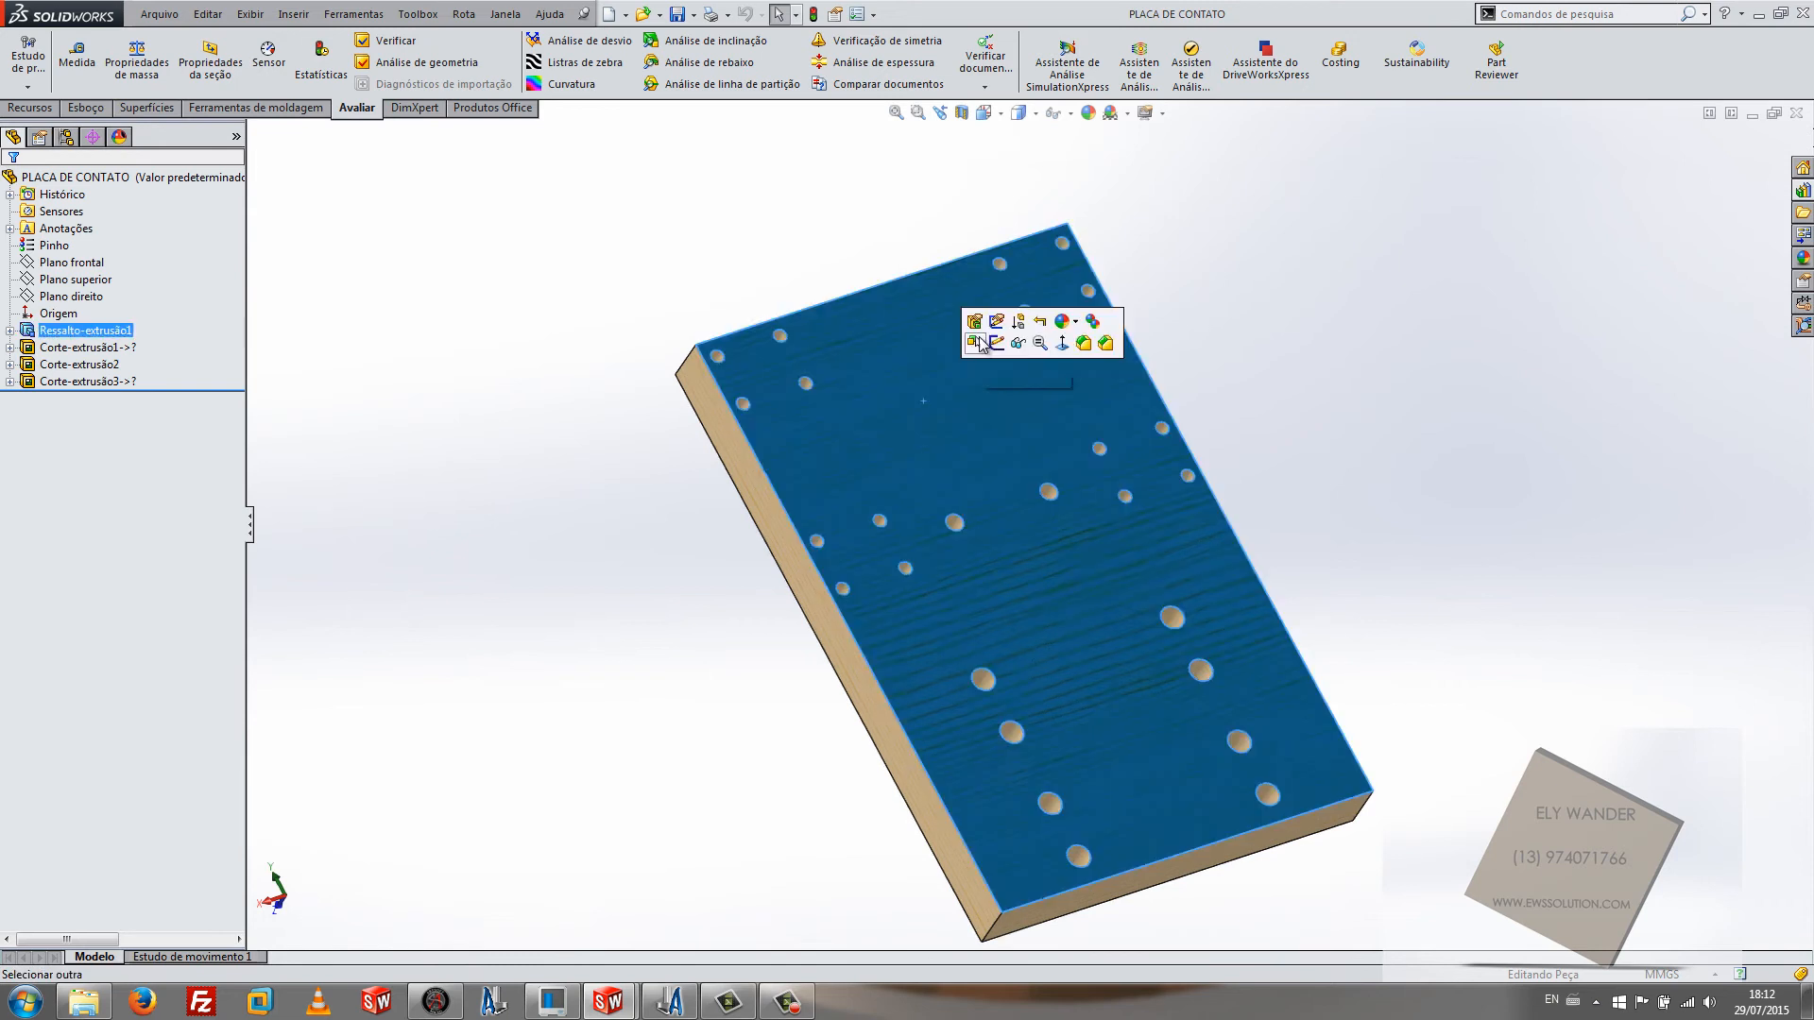
left_click(799, 231)
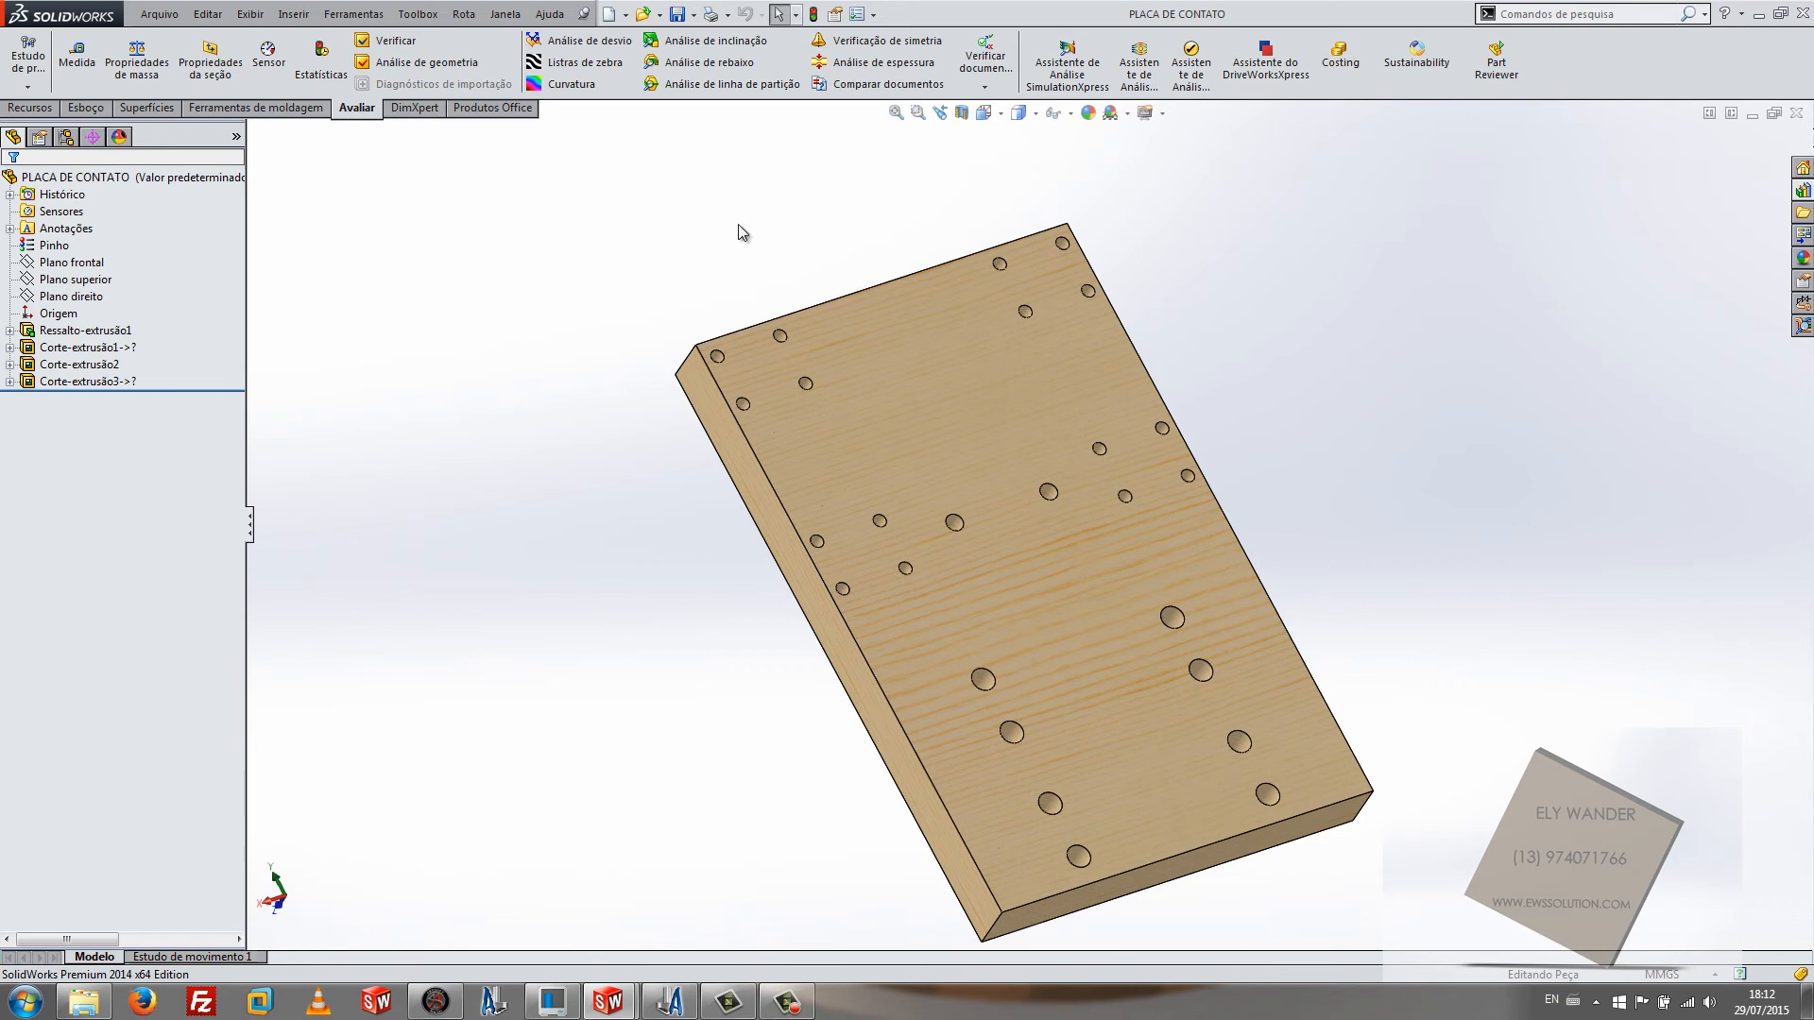
Step: Highlight the broad drilled face again from several viewing angles, leaving nothing selected, and inspect the holes and plate thickness
left_click(965, 414)
middle_click_drag(1363, 442, 1324, 518)
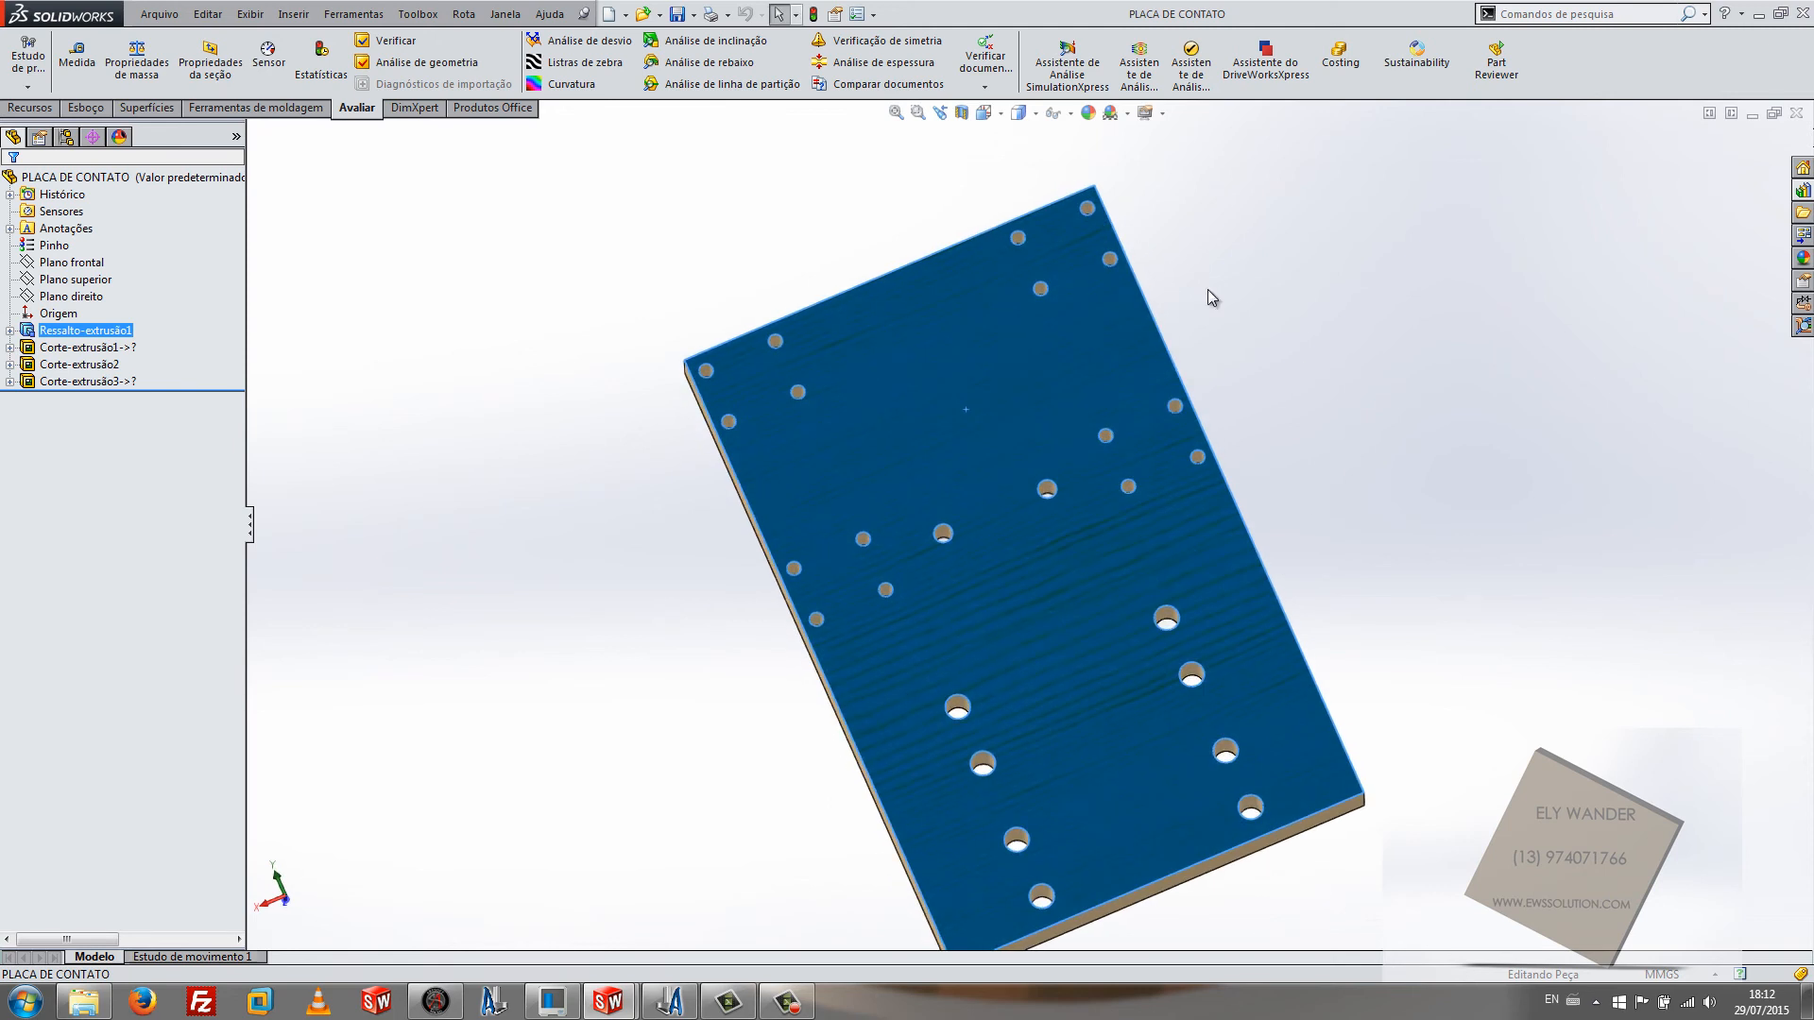
left_click(674, 515)
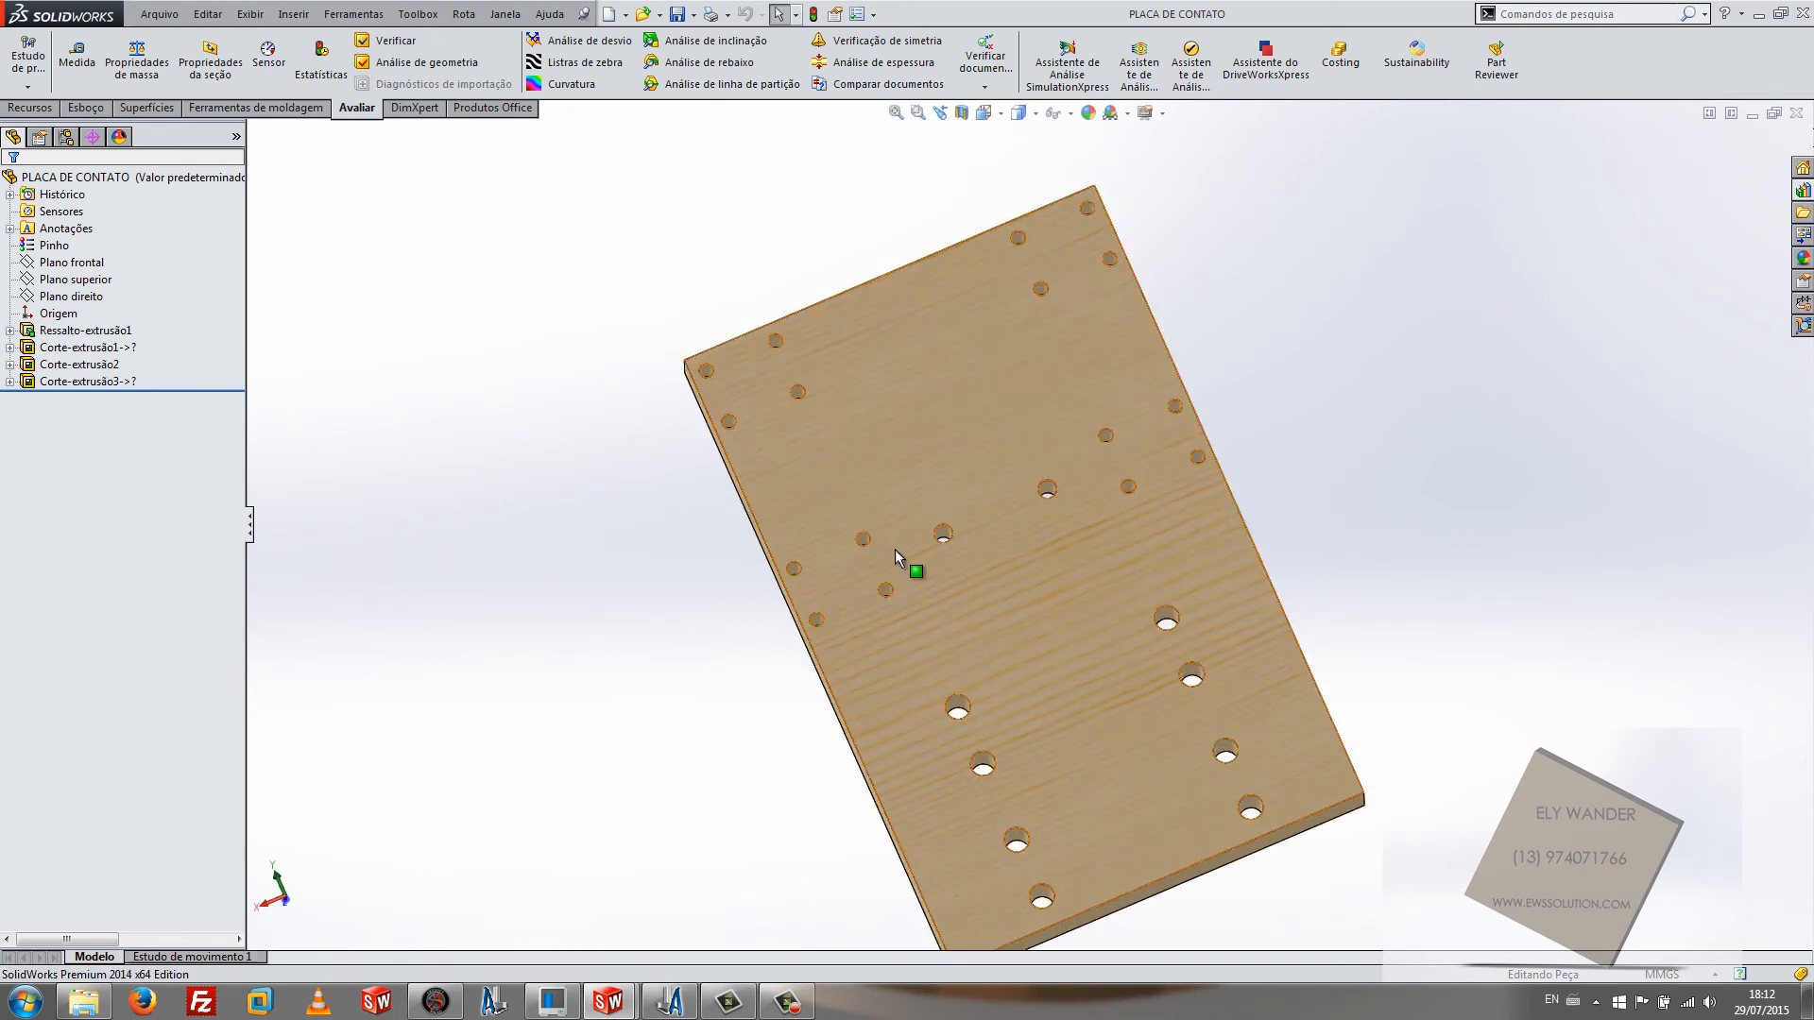
left_click(926, 399)
left_click(1315, 857)
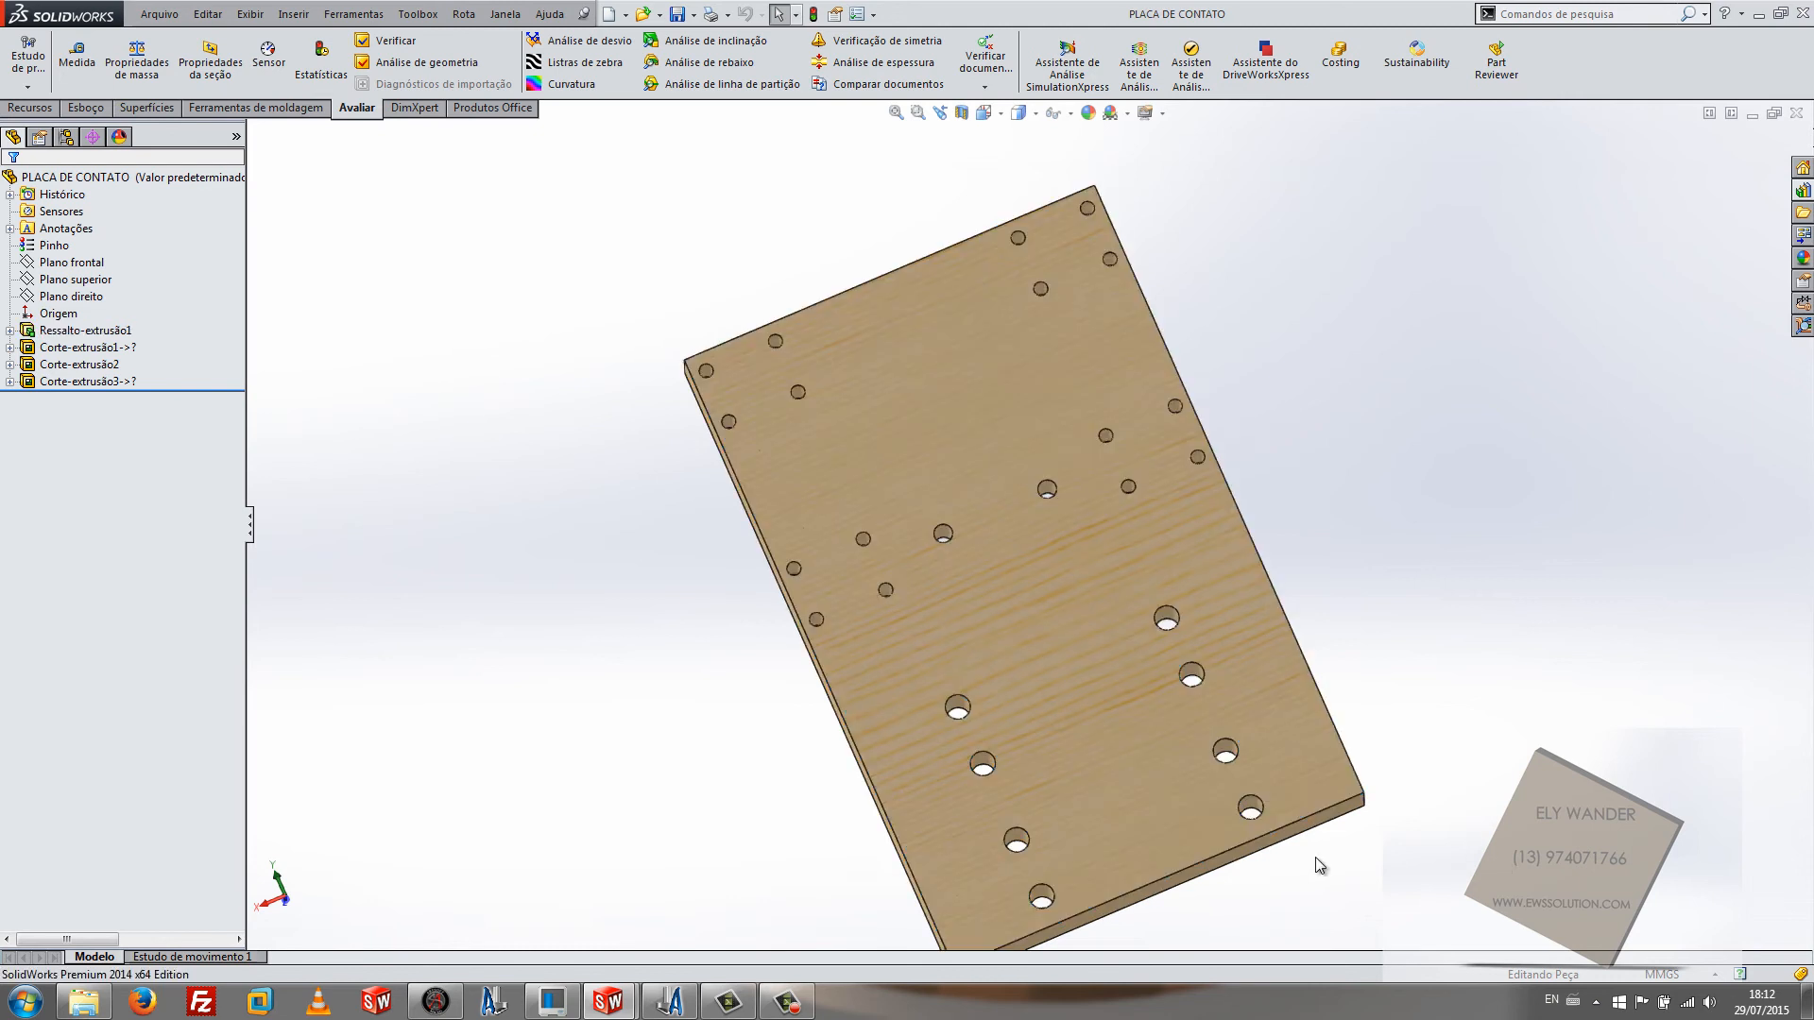
middle_click_drag(1268, 875, 1308, 739)
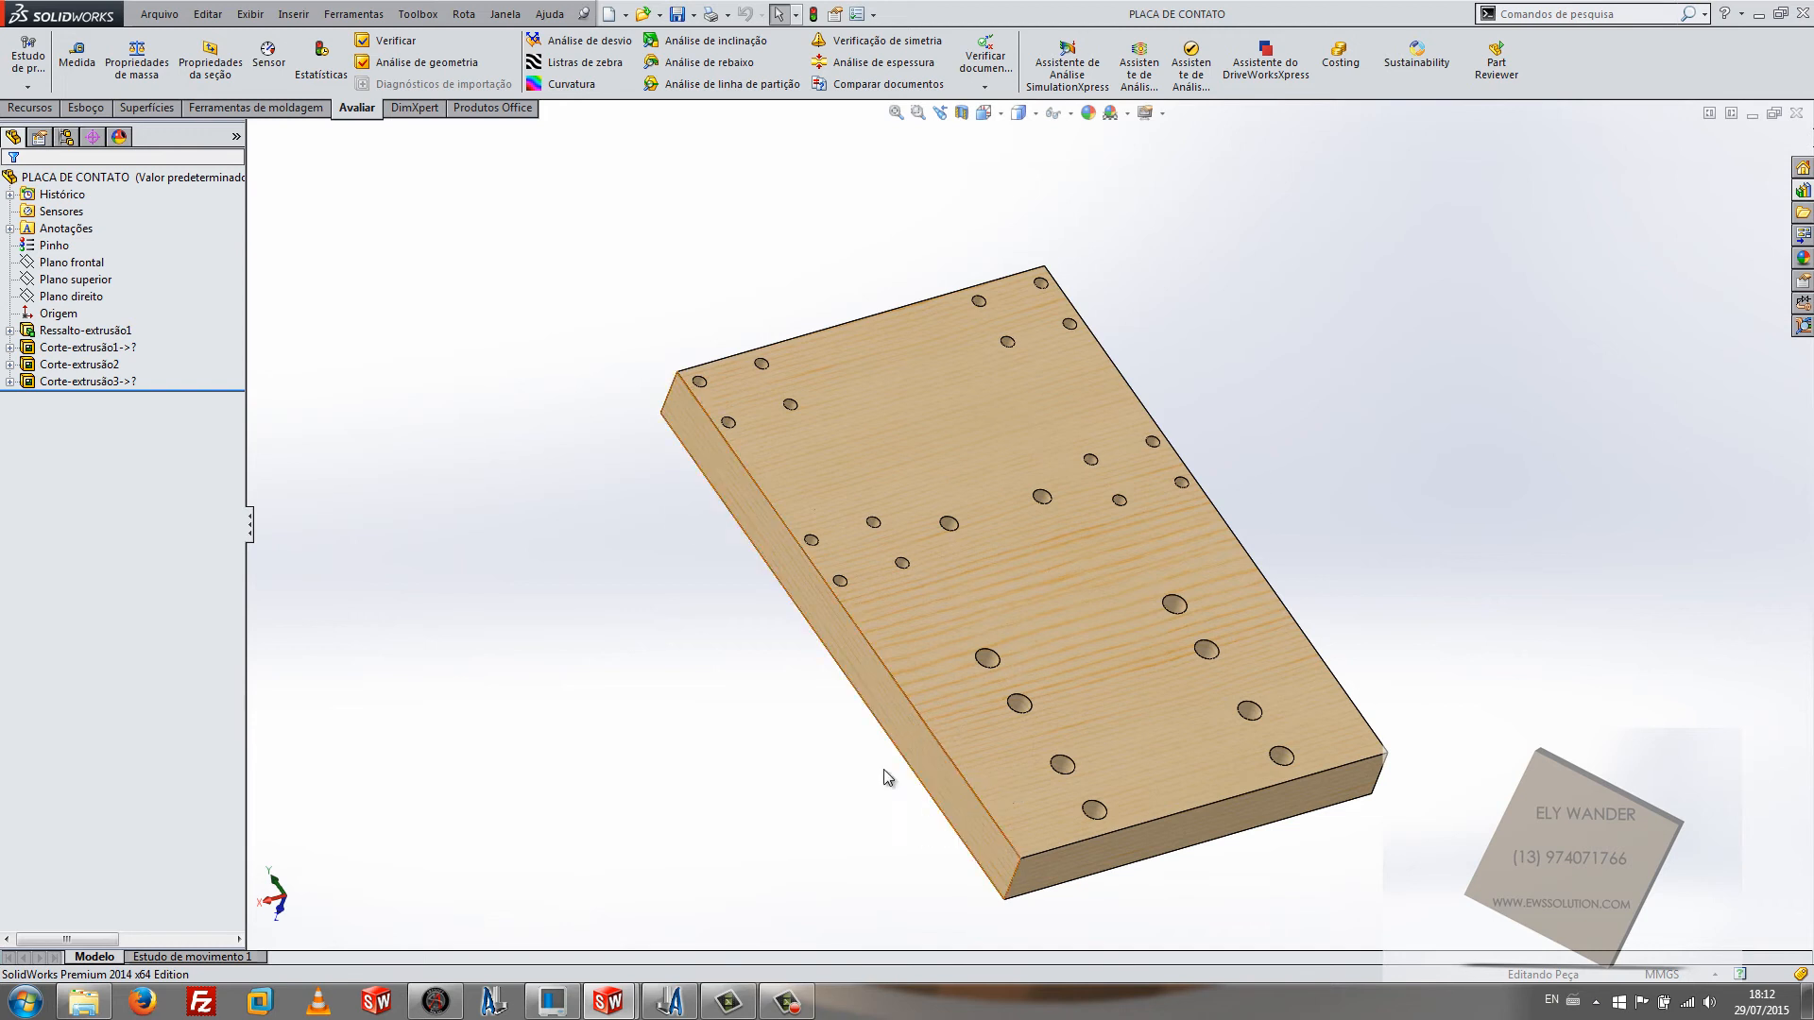
middle_click_drag(1385, 461, 1356, 510)
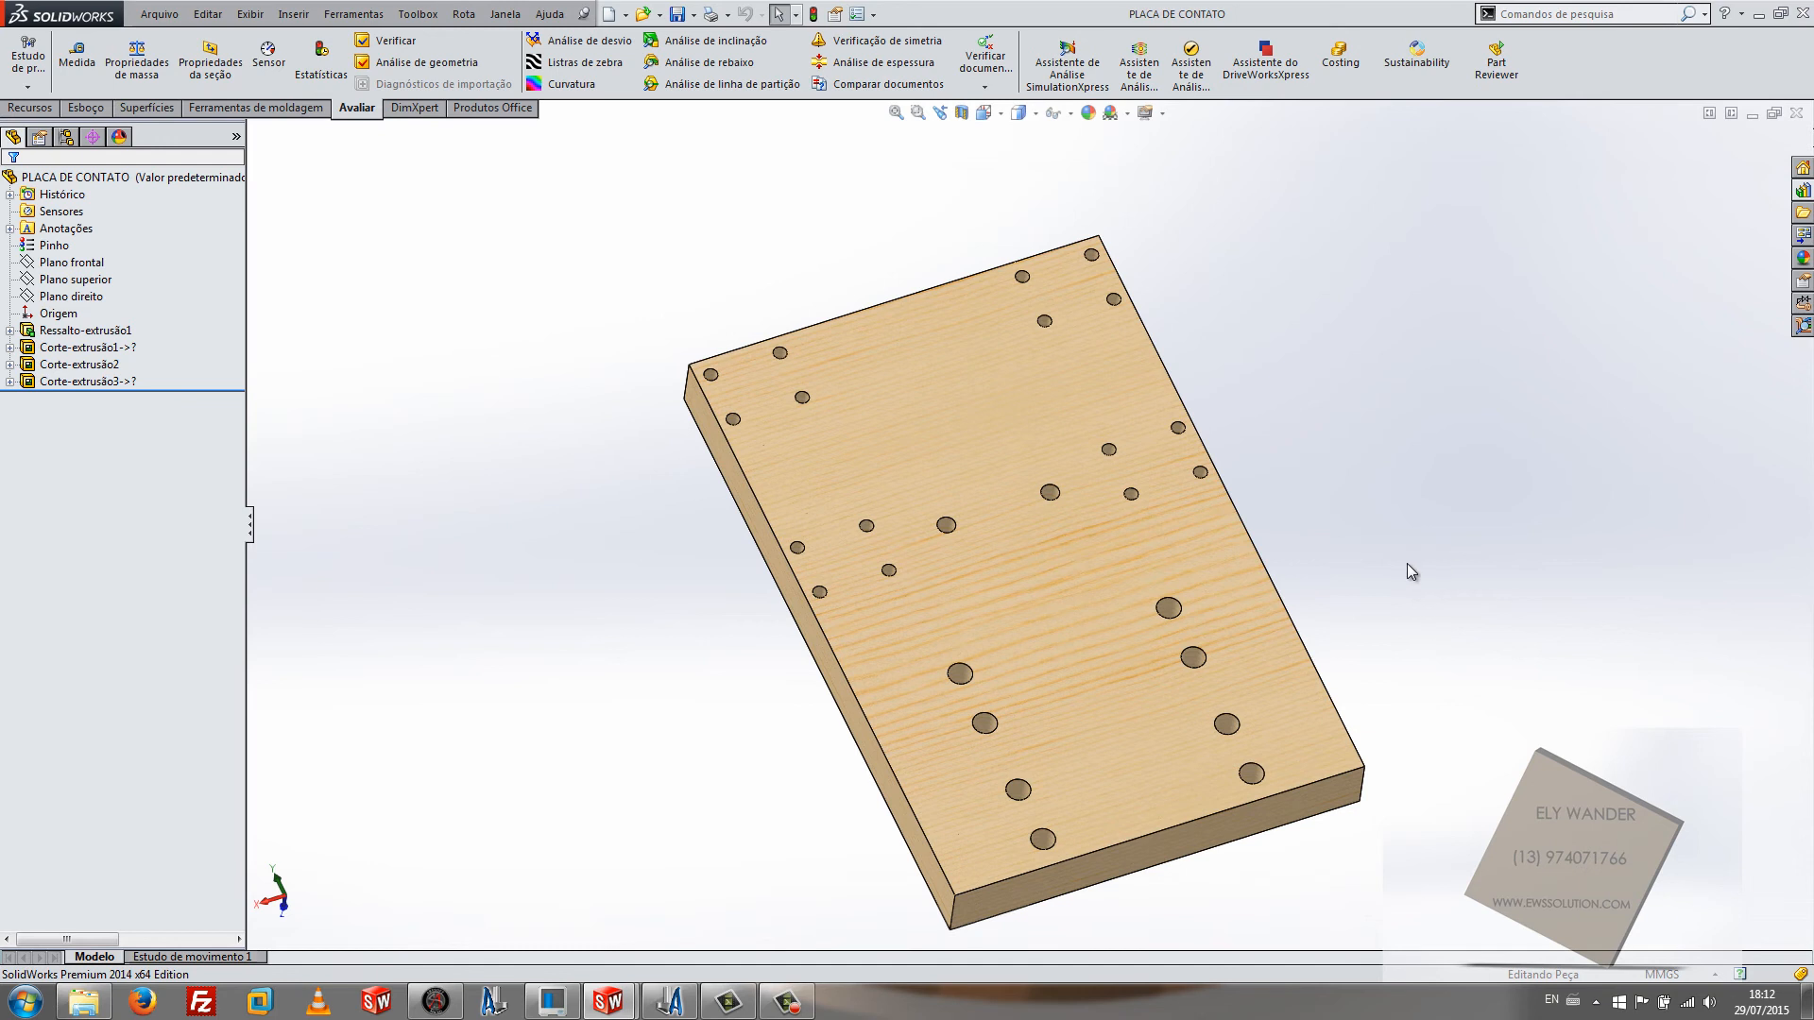
left_click(1048, 590)
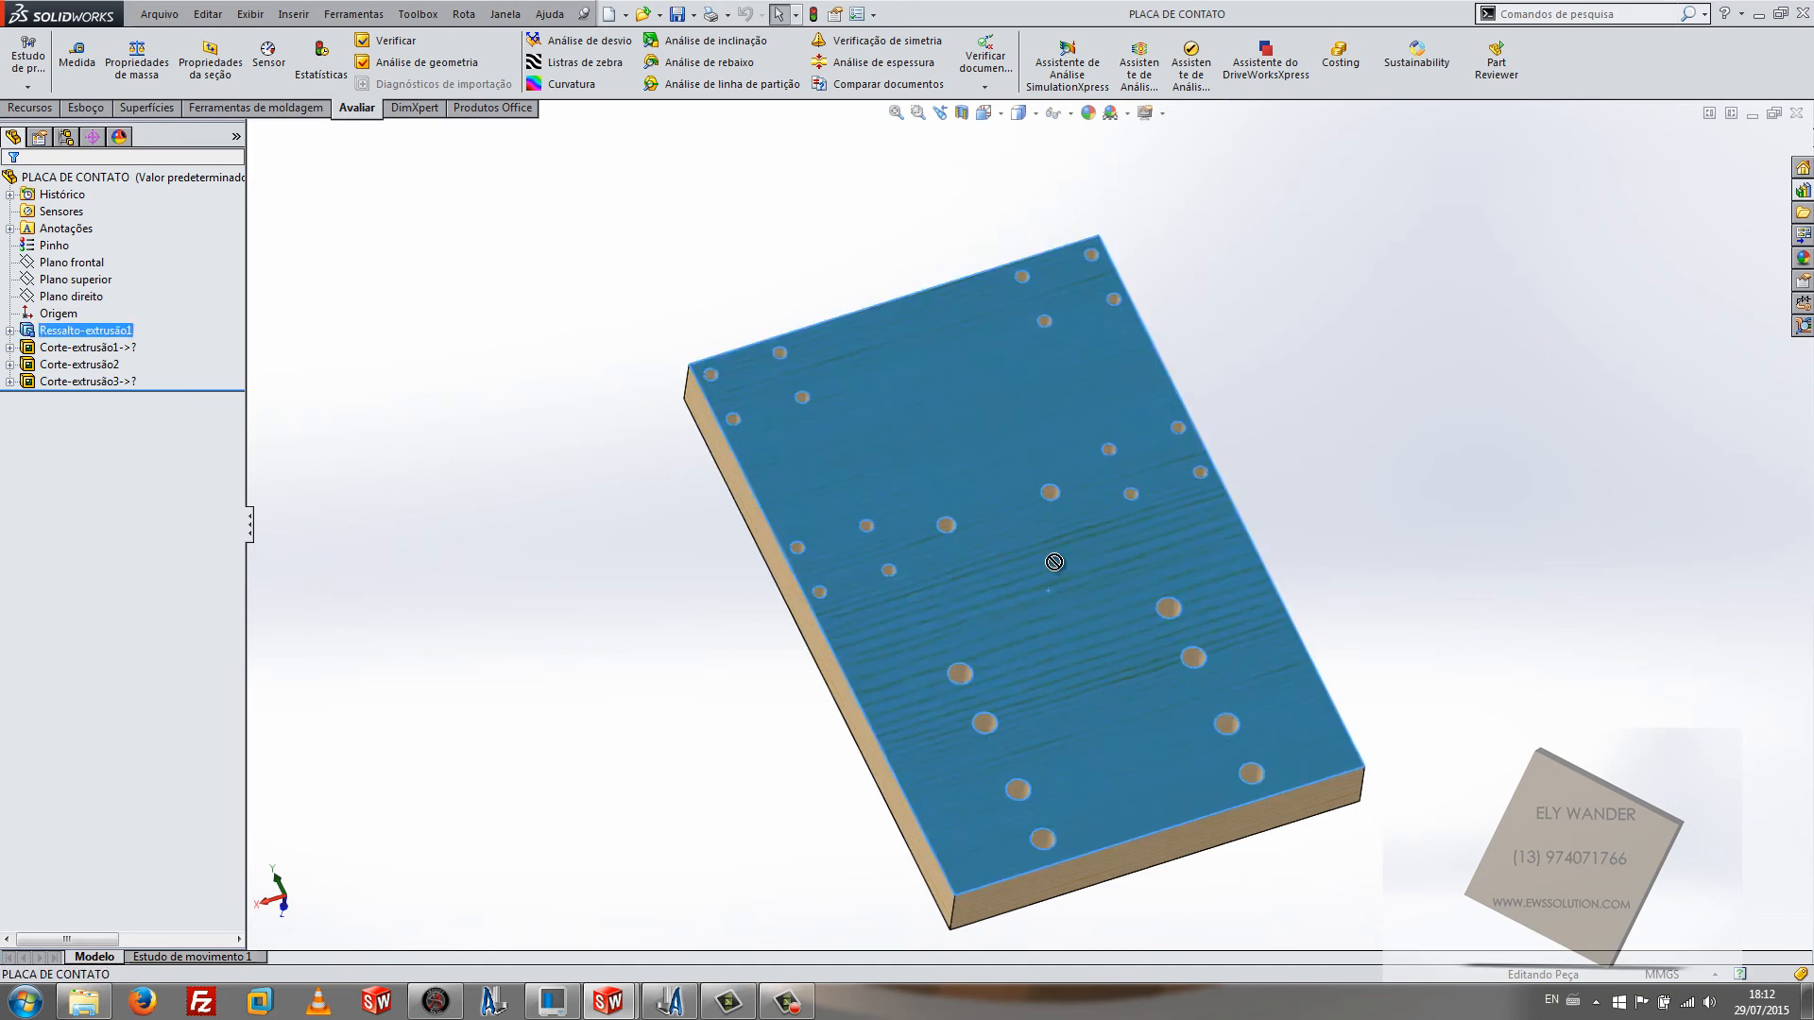
left_click(1375, 504)
mouse_move(1277, 537)
middle_mouse_down()
mouse_move(1284, 478)
mouse_move(1283, 569)
middle_mouse_up()
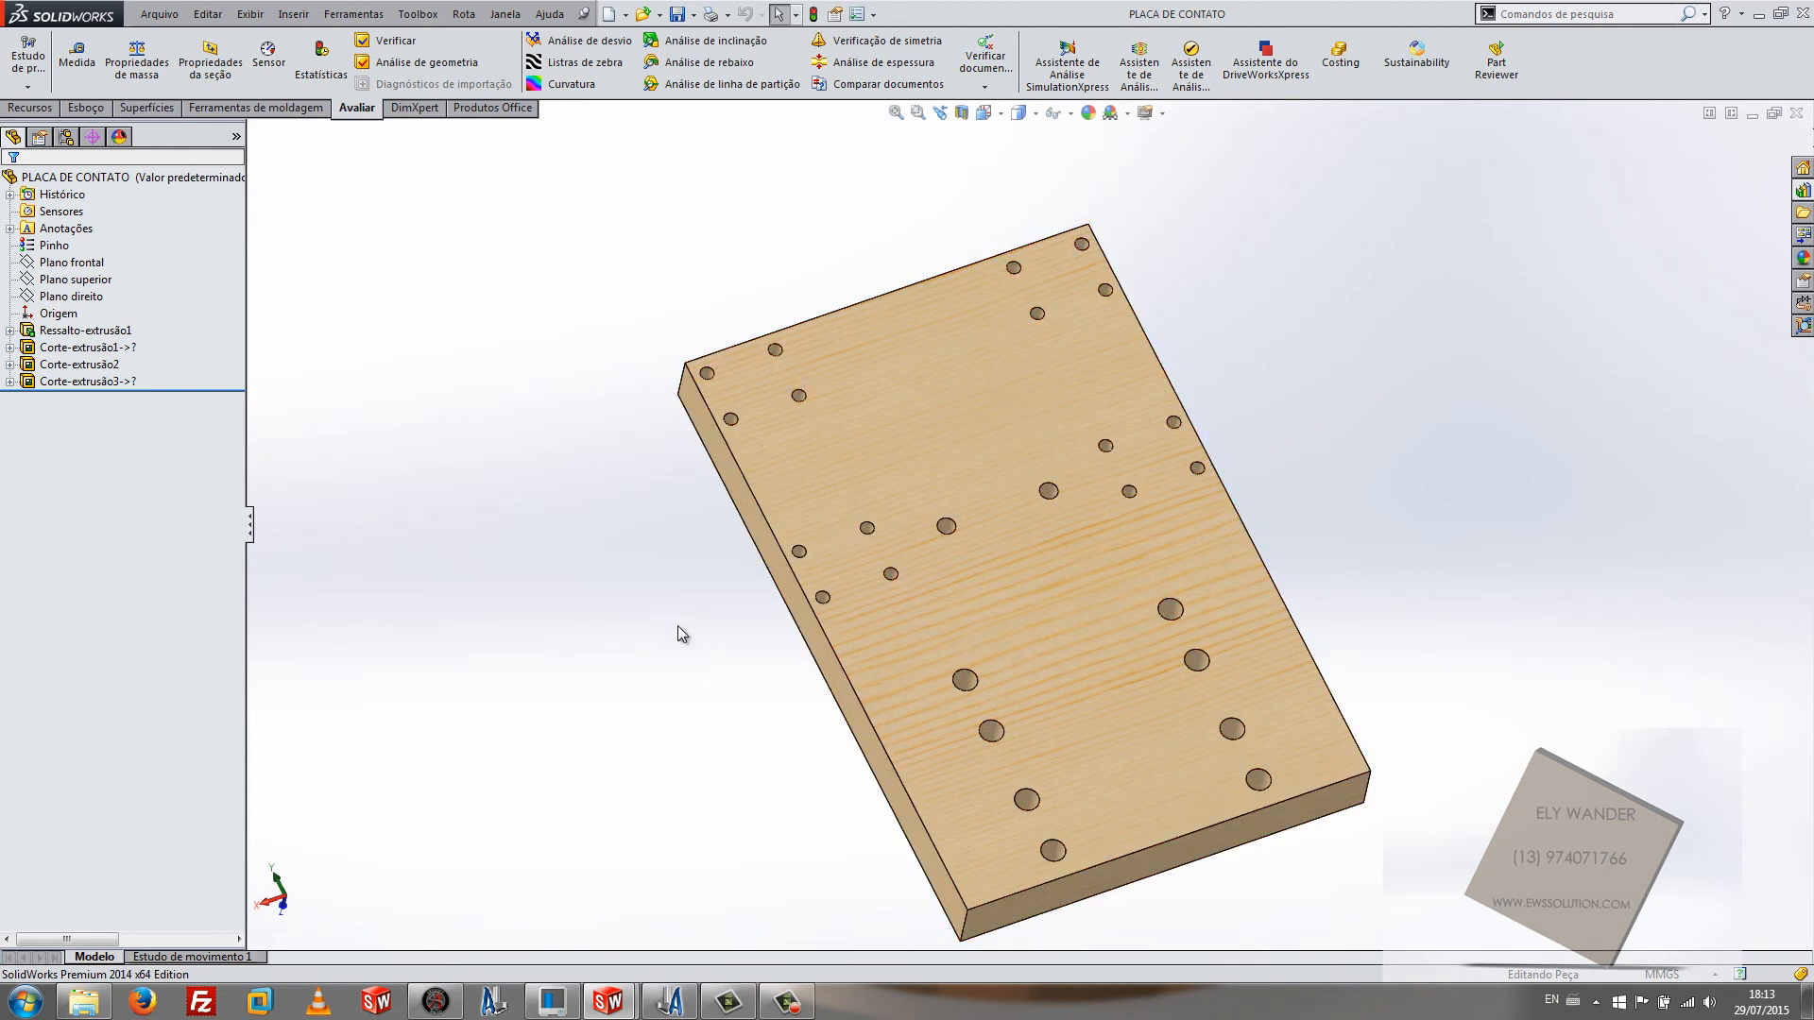
Step: Measure the diameter of the small hole nearest the plate's corner and close the measurement
left_click(78, 63)
scroll(765, 425, "down", 2)
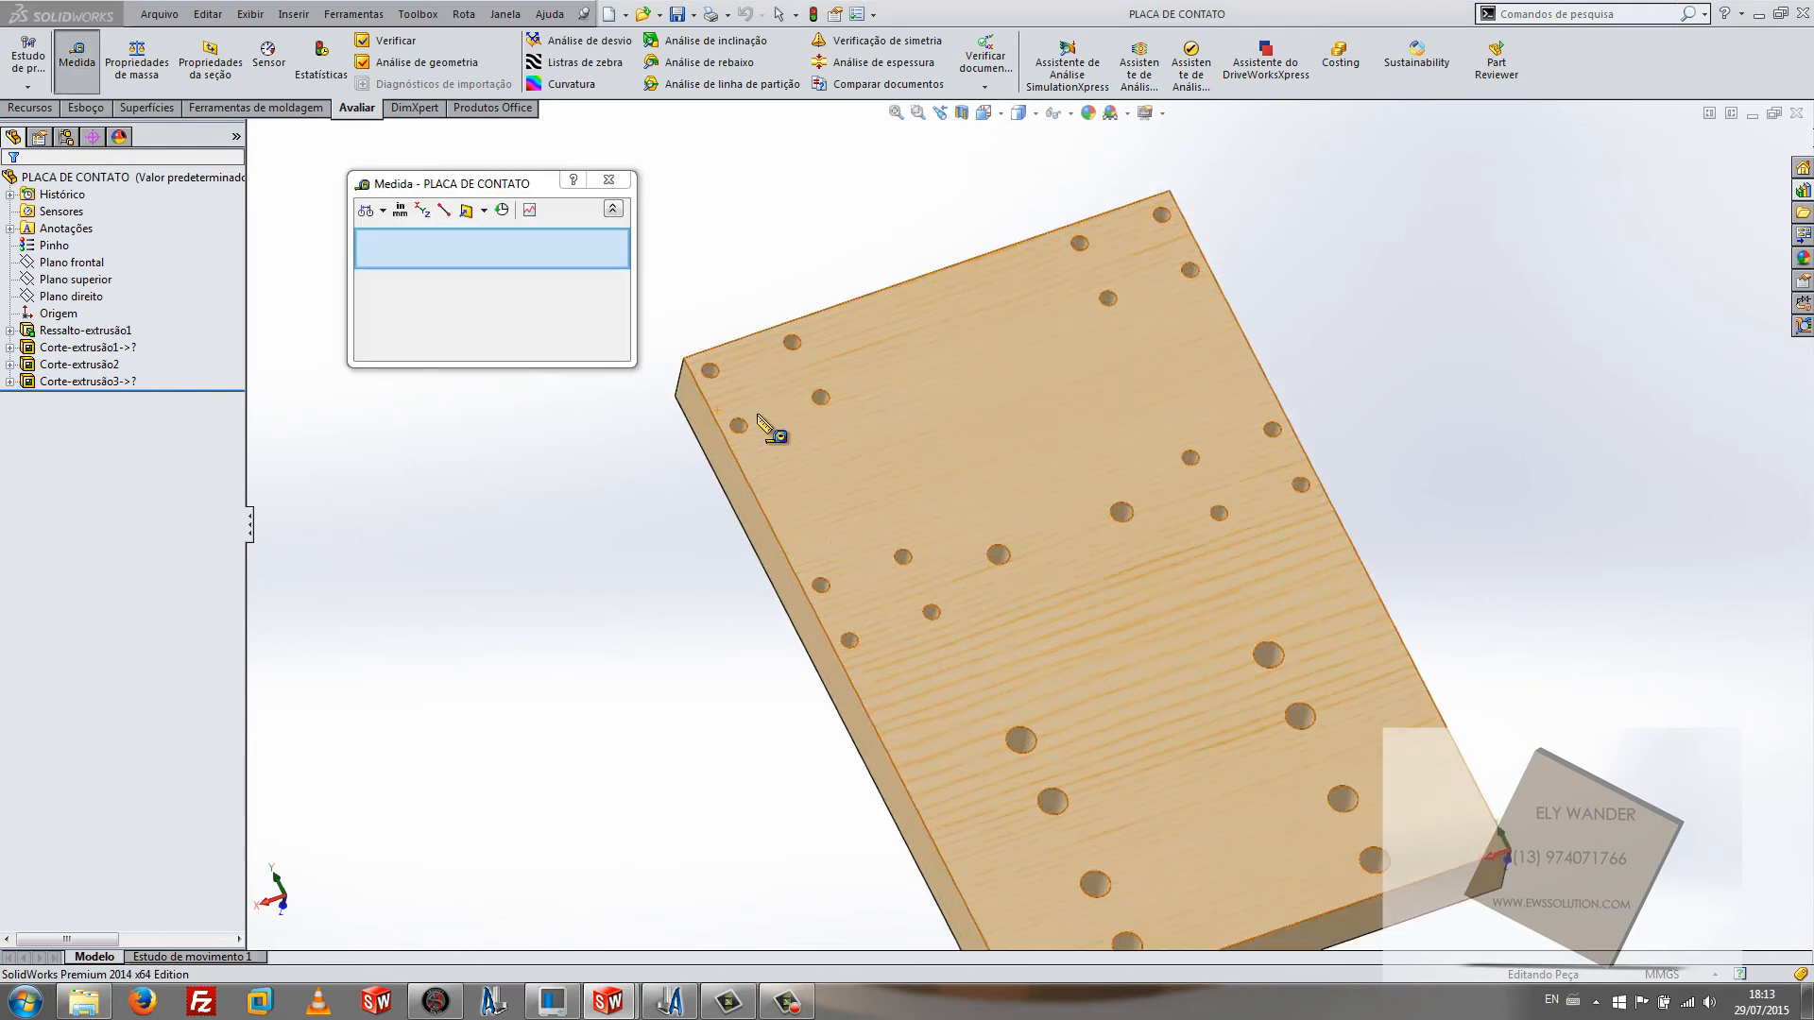
scroll(765, 425, "down", 3)
left_click(784, 365)
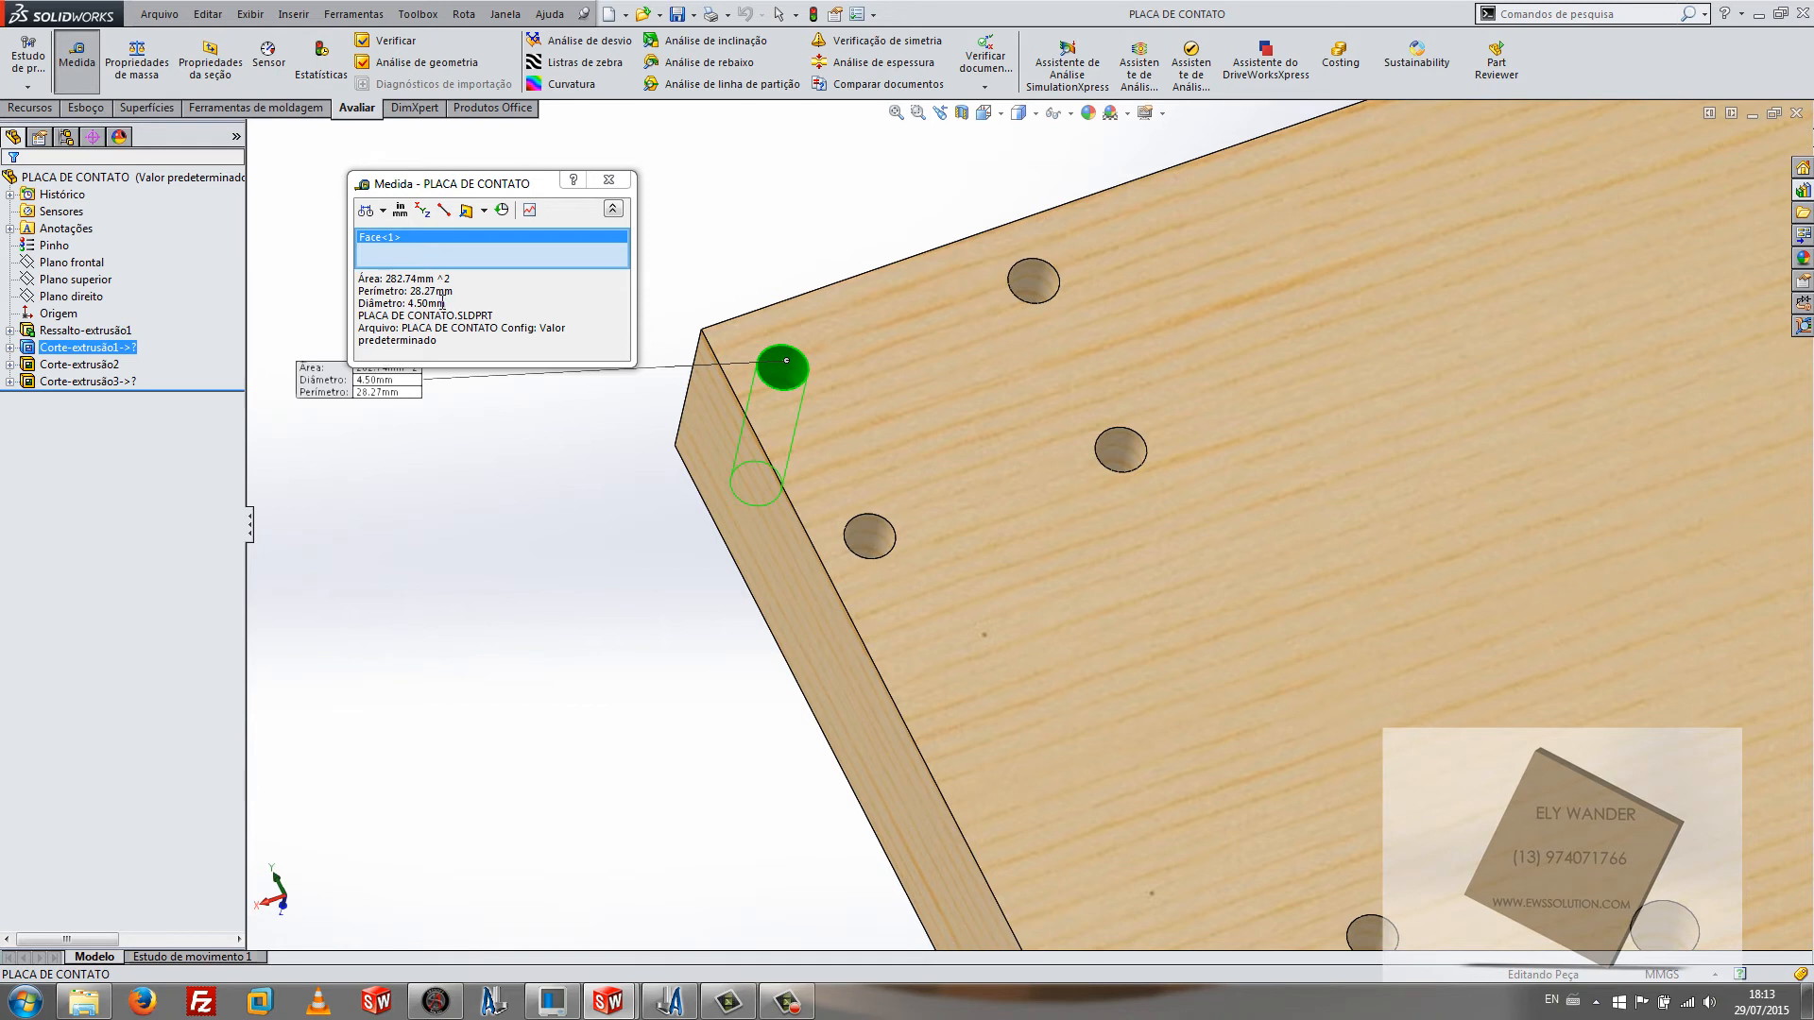
left_click(609, 180)
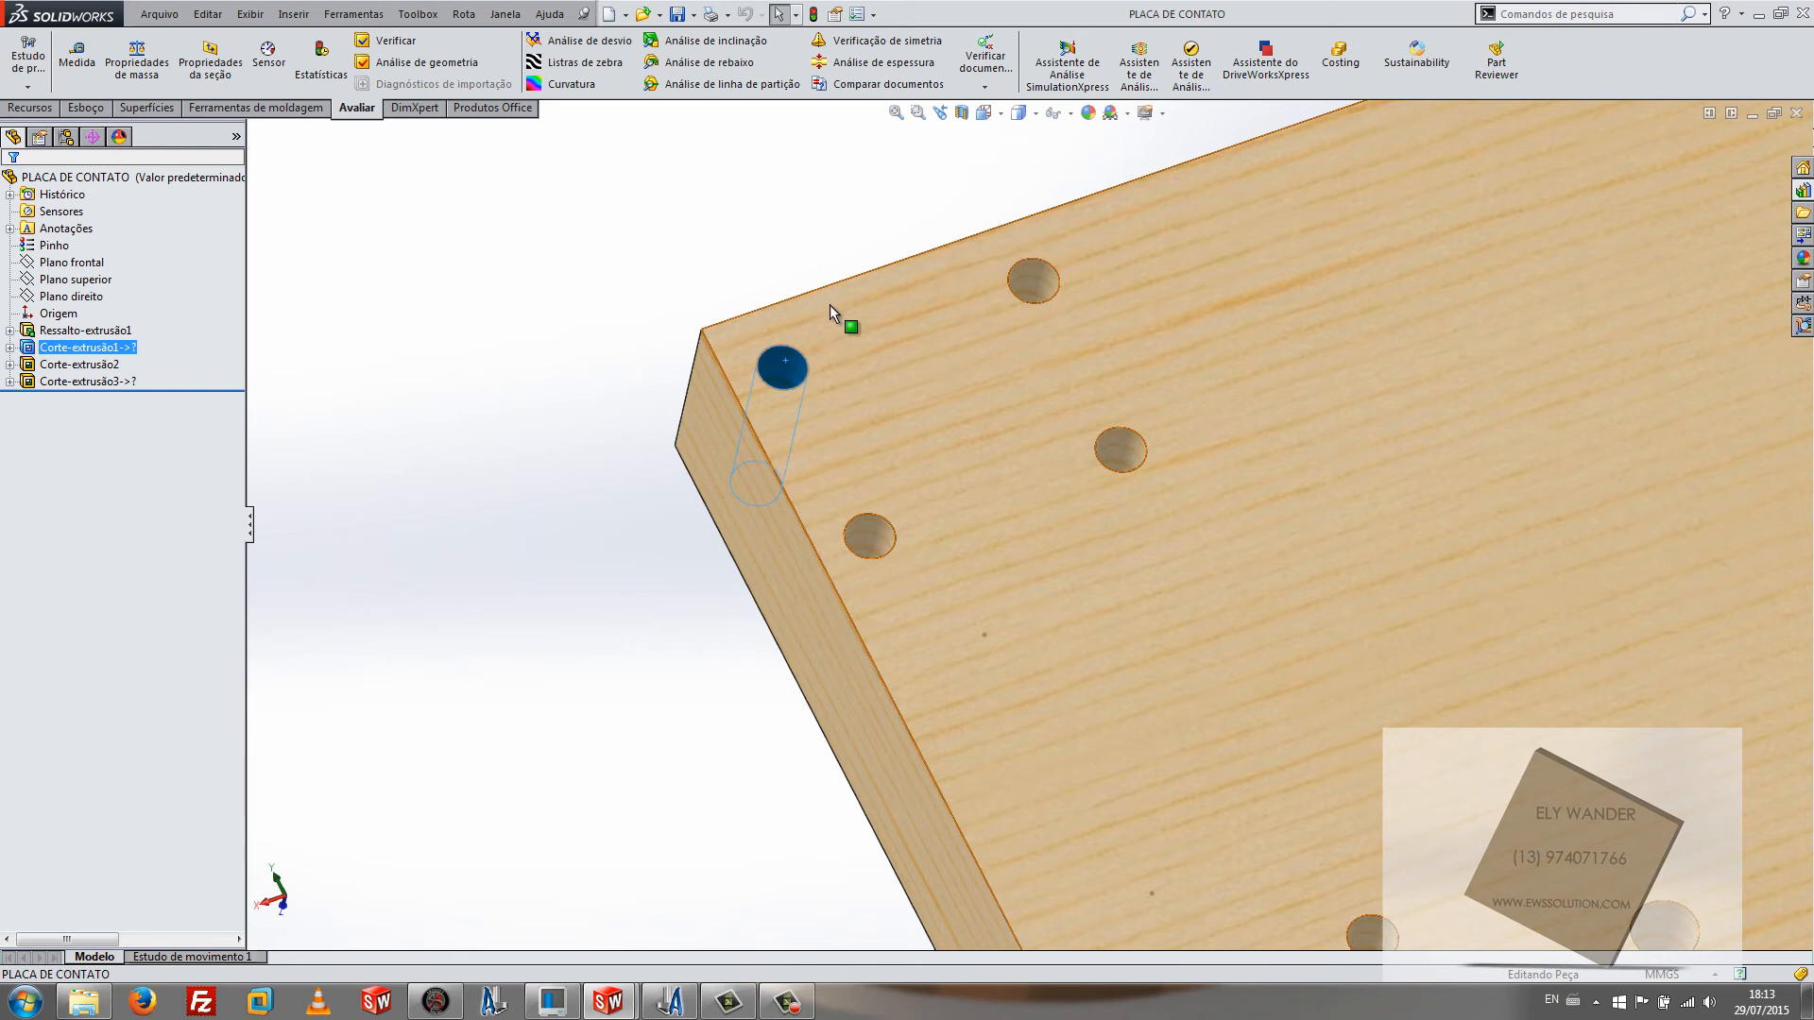
left_click(780, 363)
Step: Examine the groups of small, medium and large holes up close across the plate
scroll(1008, 584, "up", 5)
scroll(1318, 728, "down", 5)
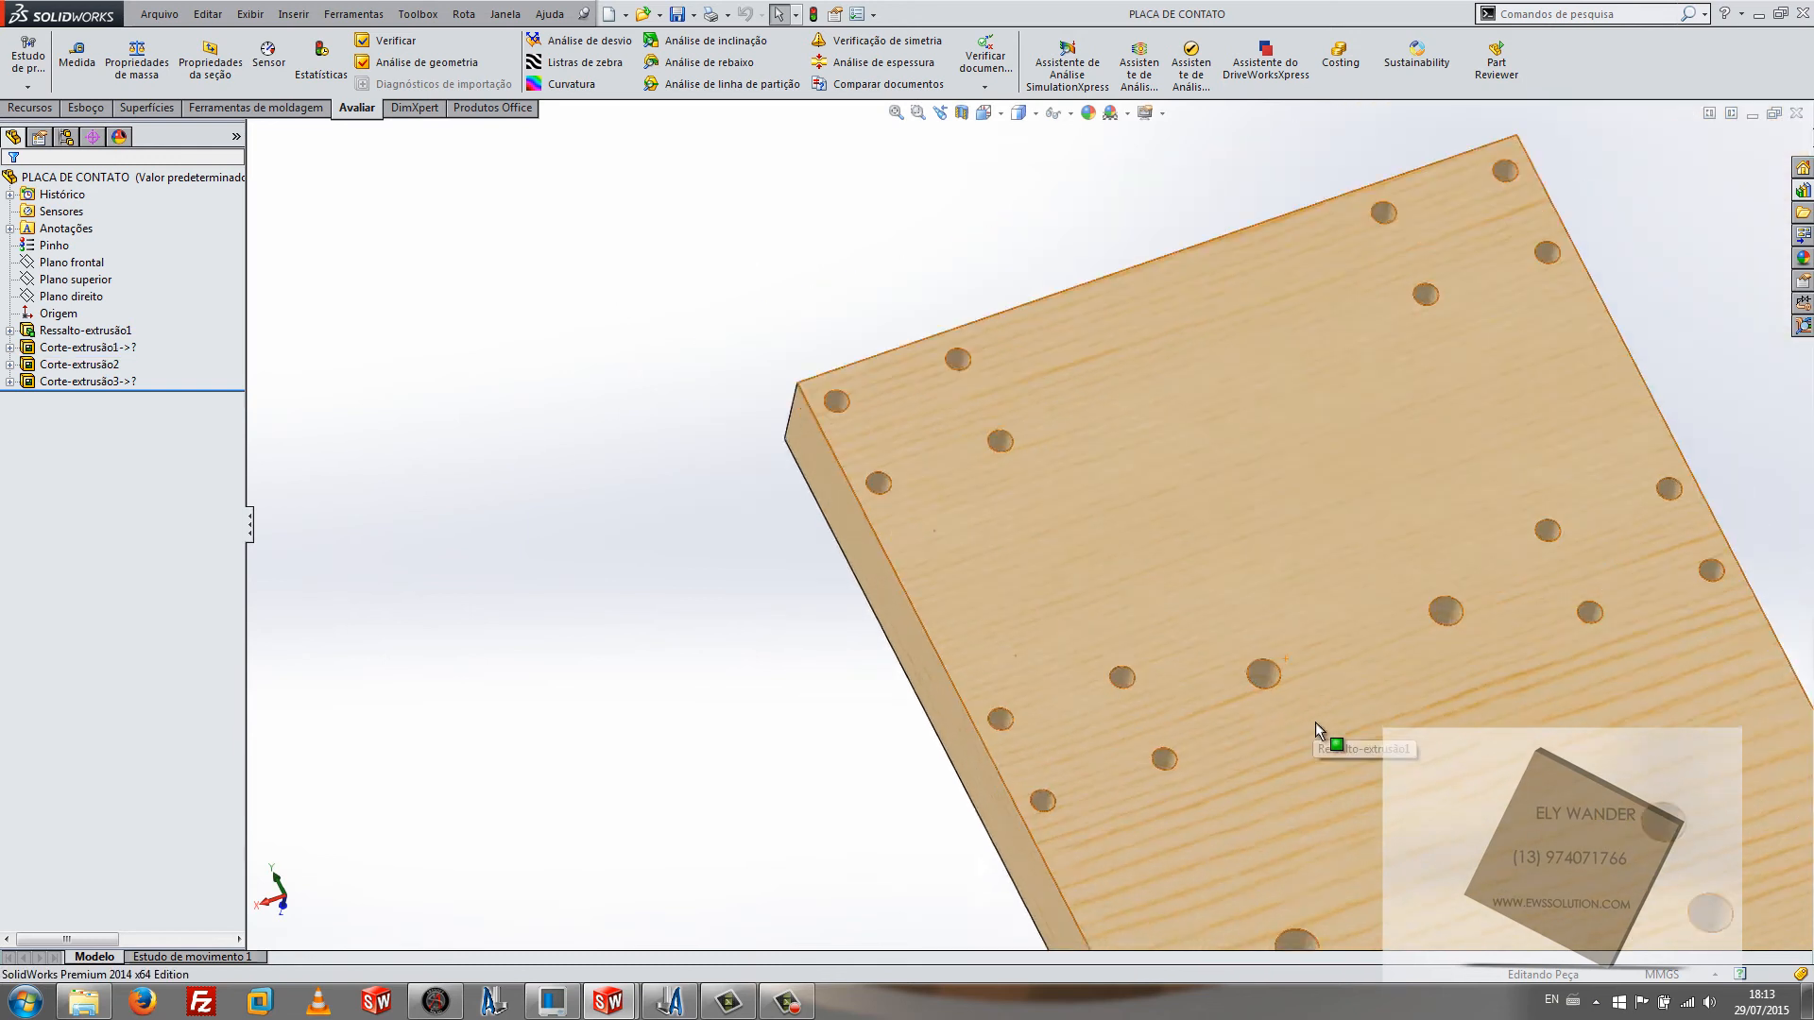
scroll(954, 427, "up", 1)
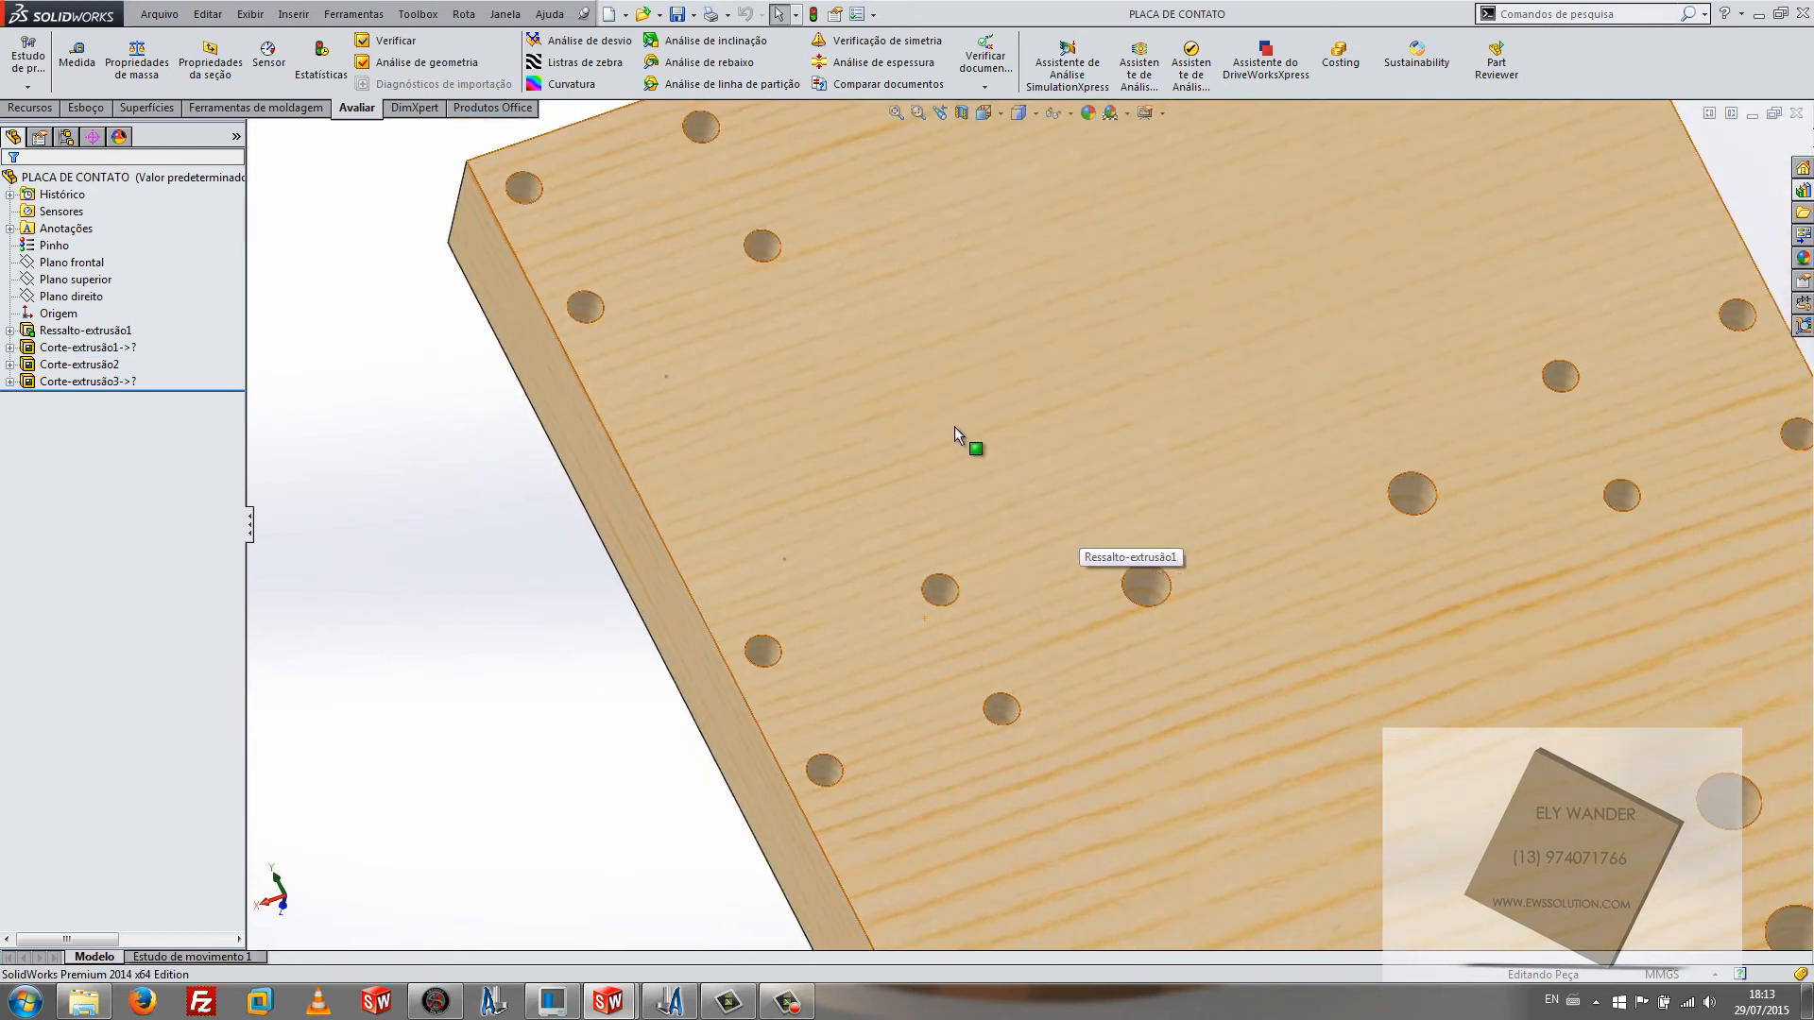
scroll(1124, 756, "up", 3)
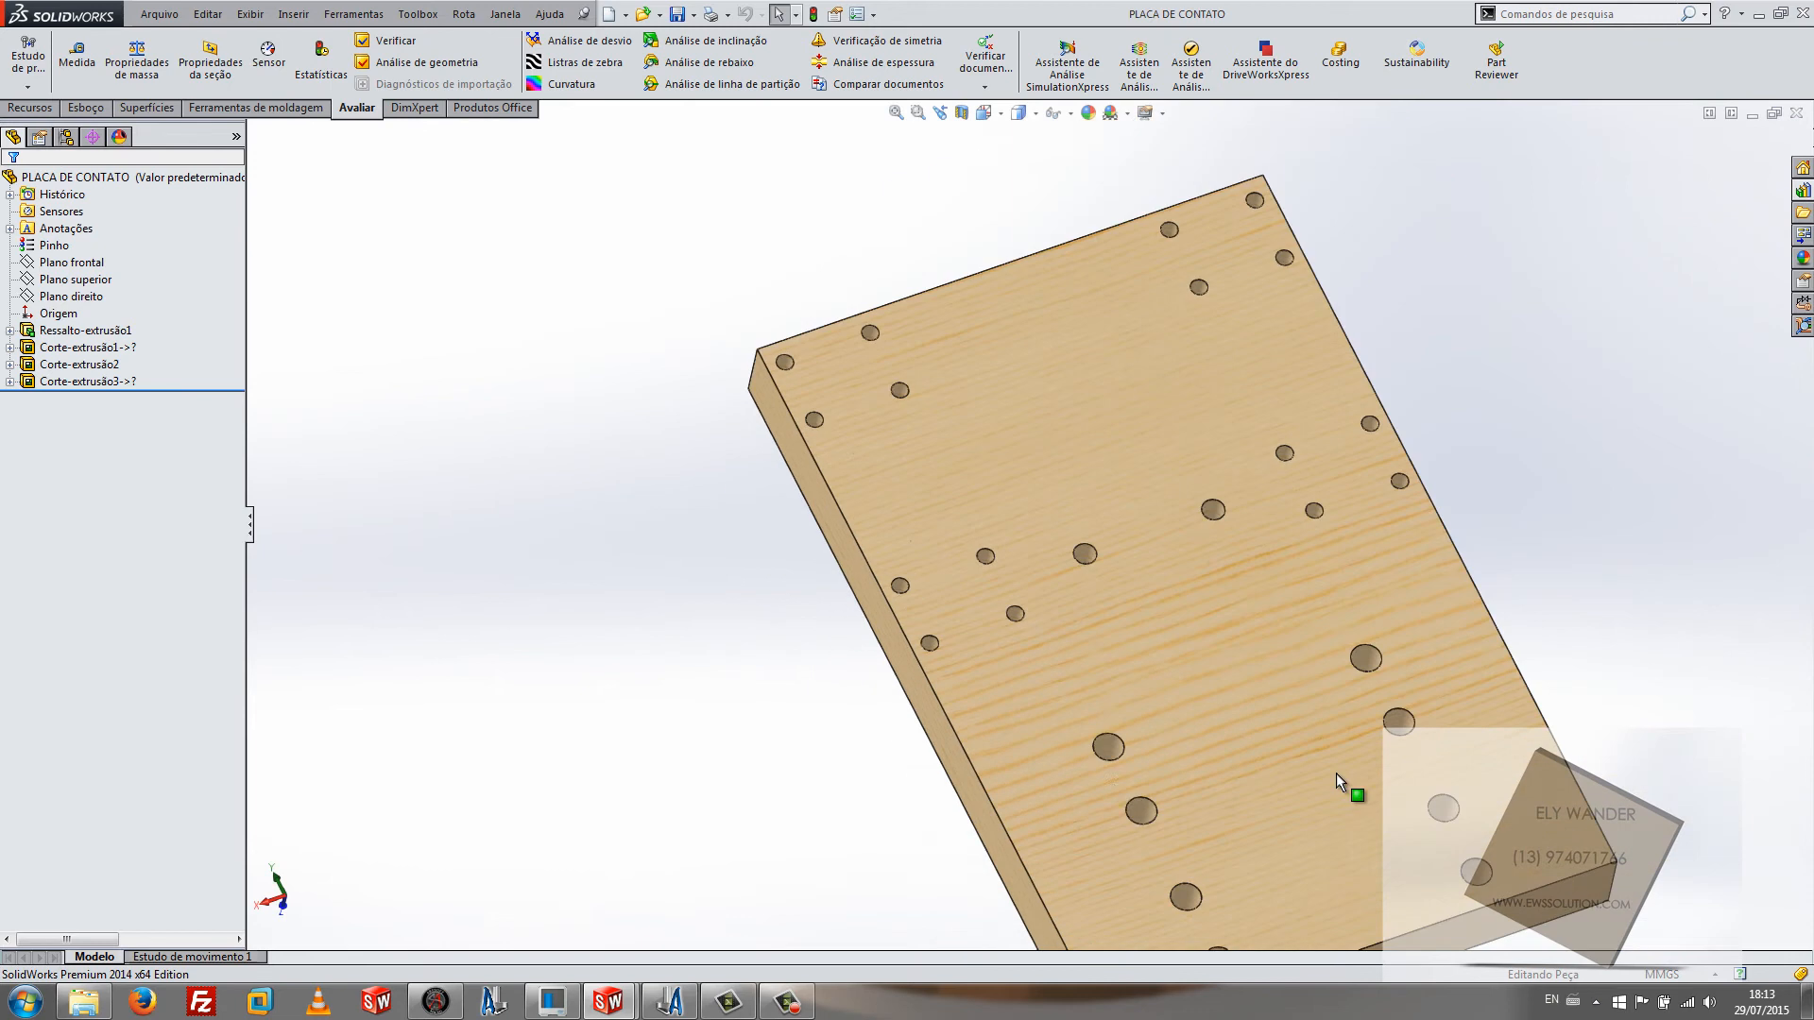
scroll(1106, 785, "down", 4)
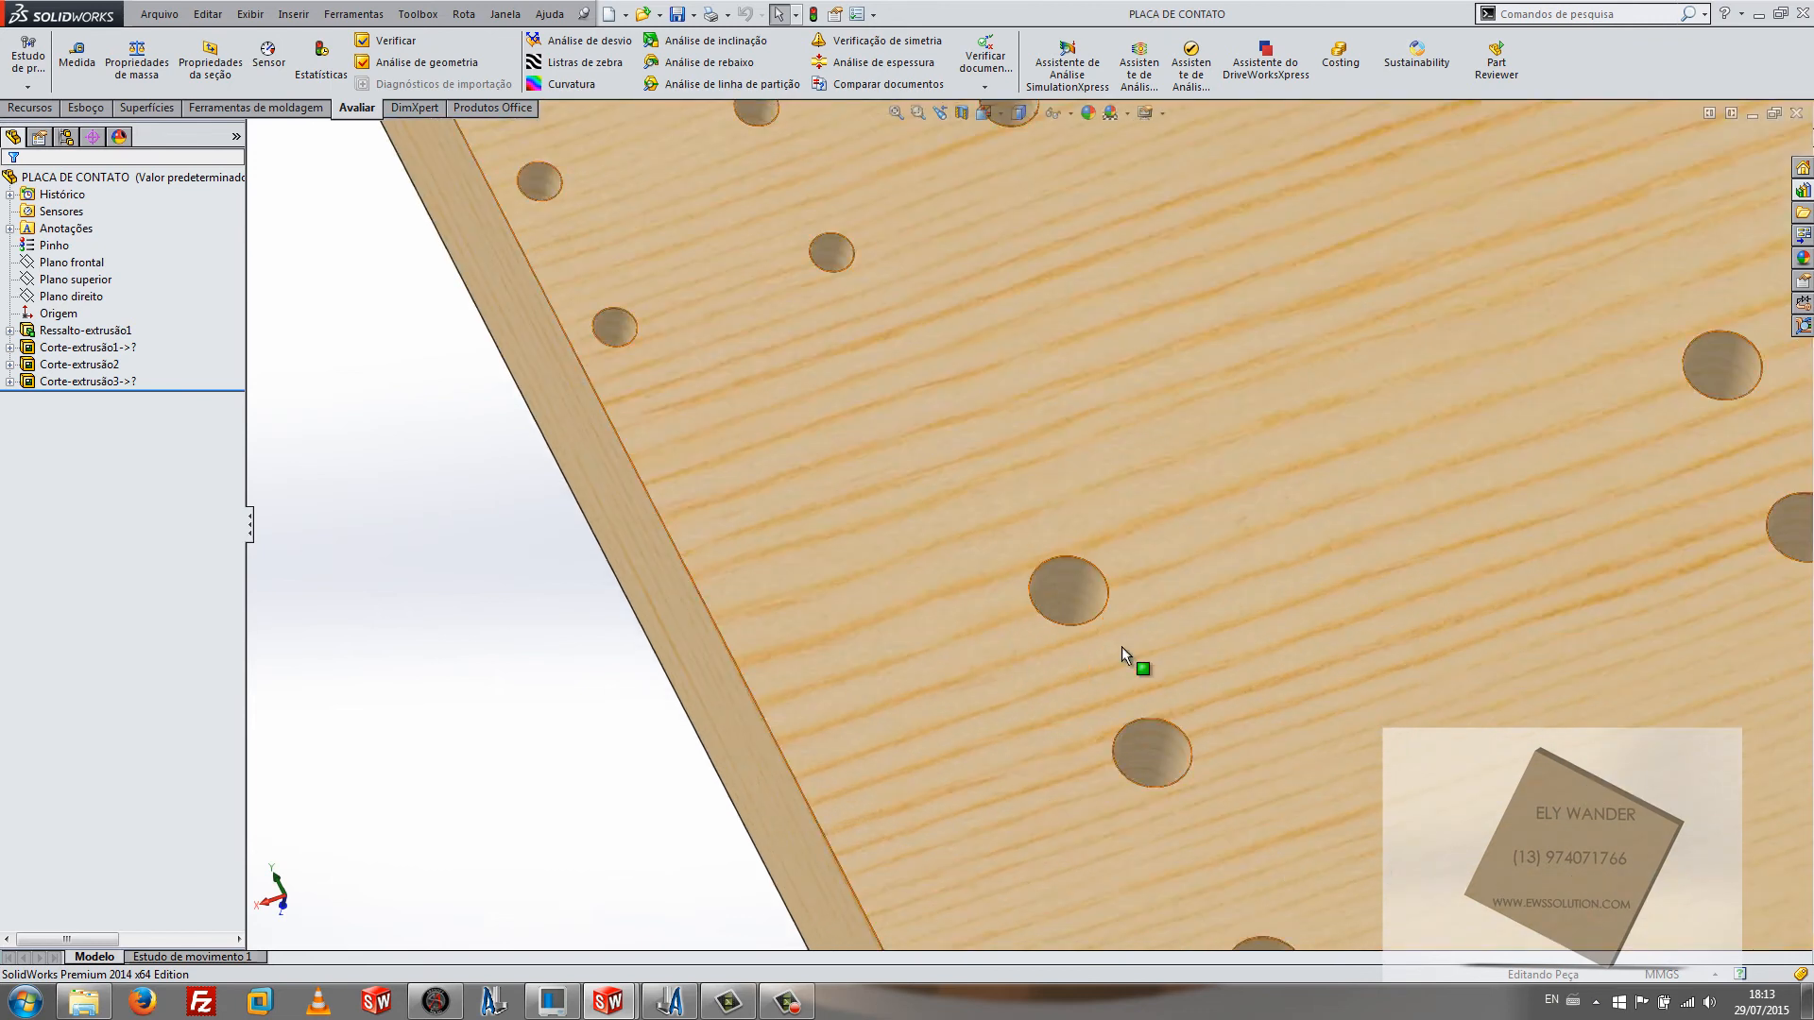
scroll(987, 425, "up", 5)
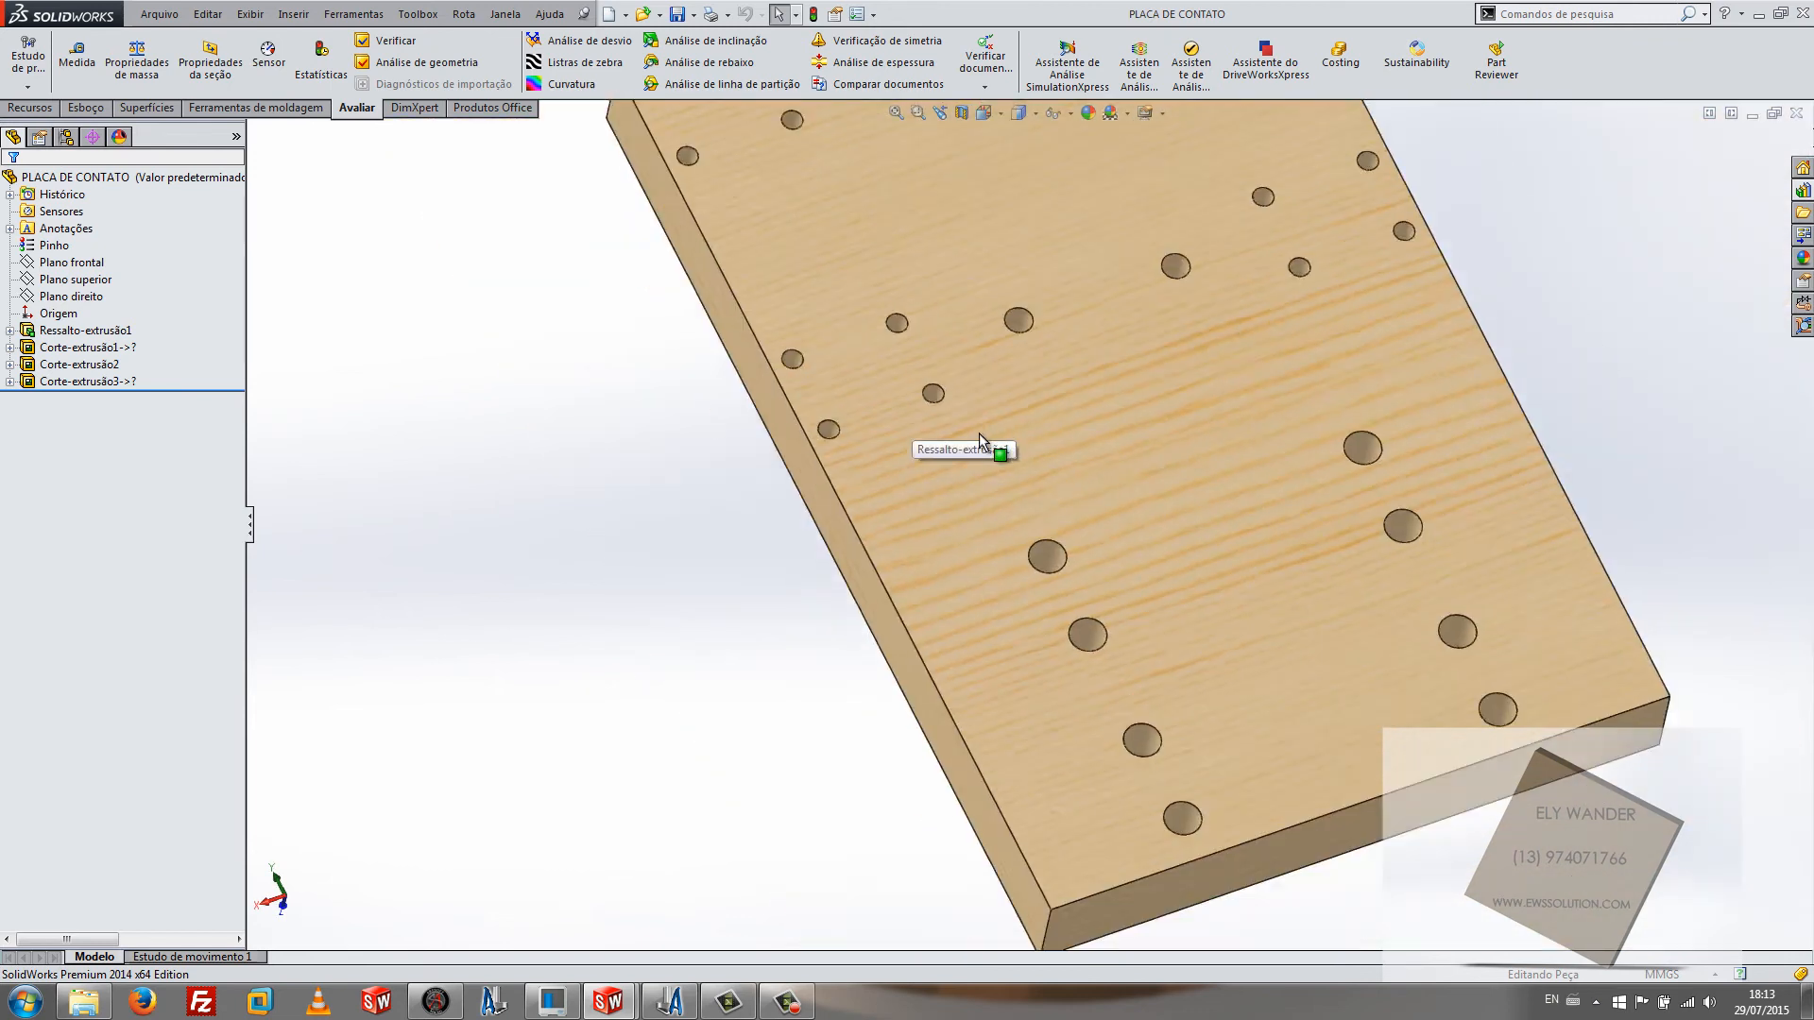
middle_click_drag(1045, 336, 1045, 271)
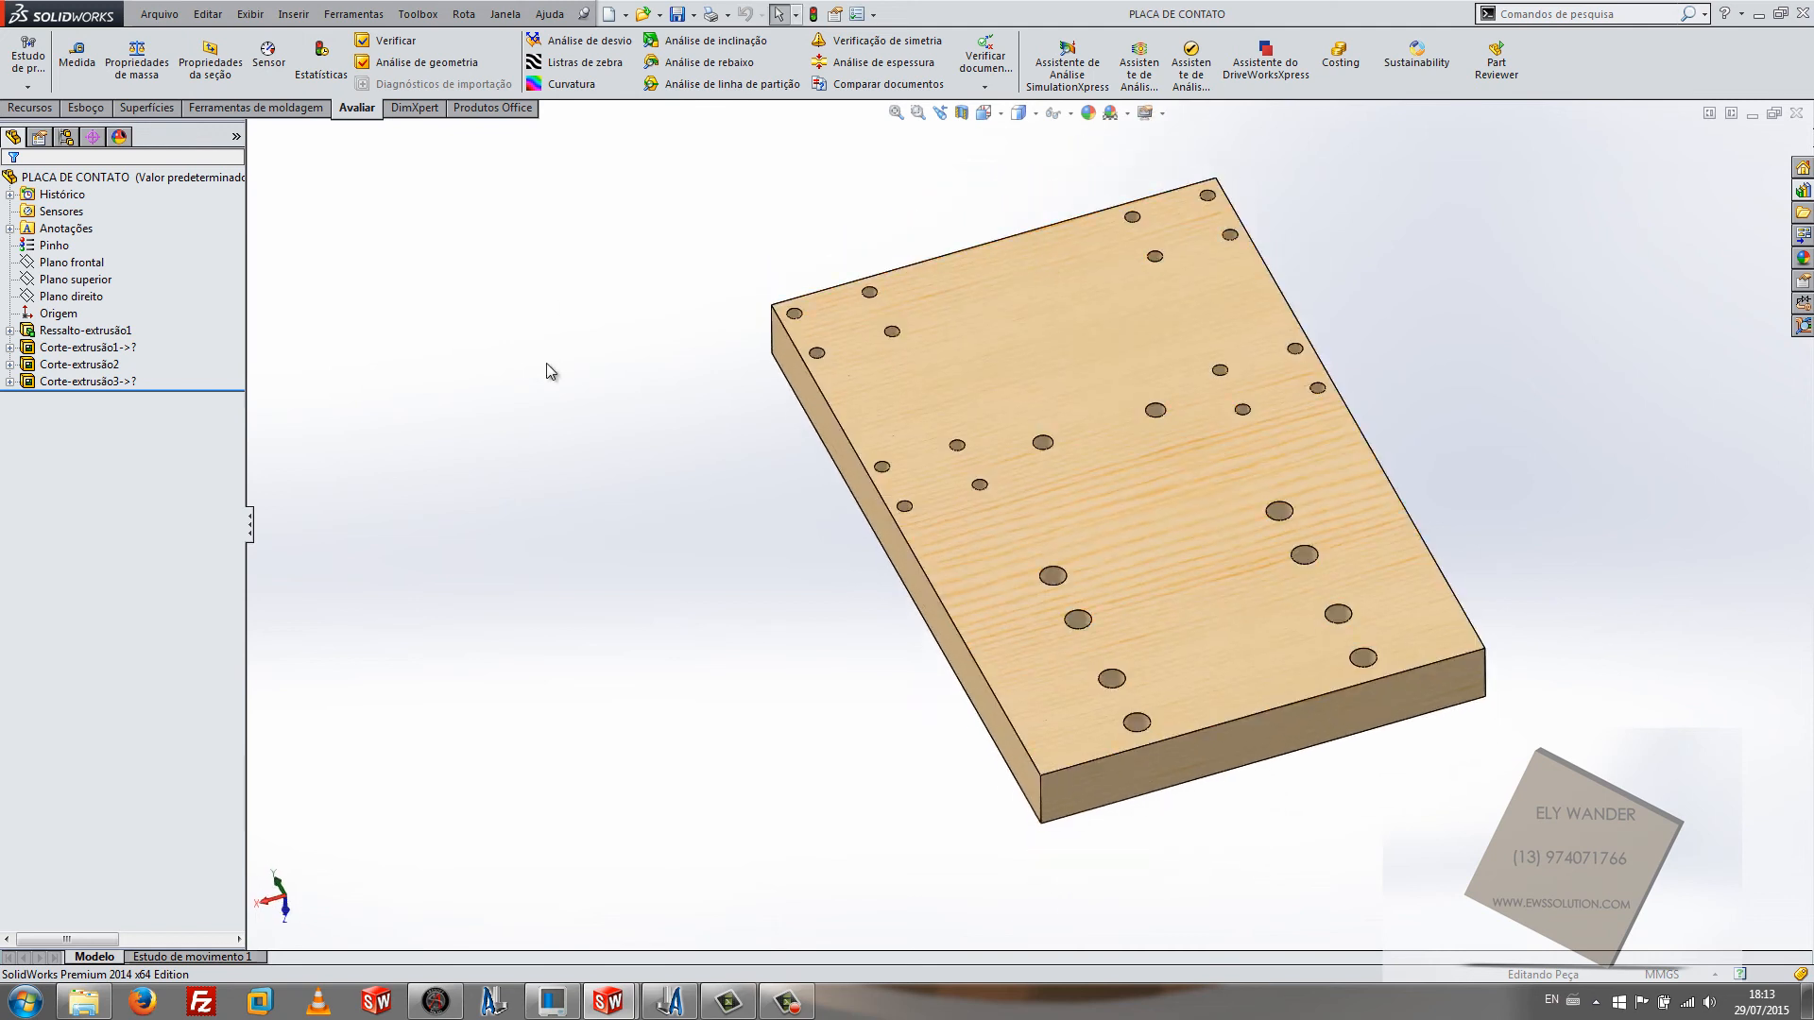
Step: Save a copy of the plate as the DXF file PLACA DE CONTATO in the CNC FRESA folder, keeping the original part open
left_click(161, 14)
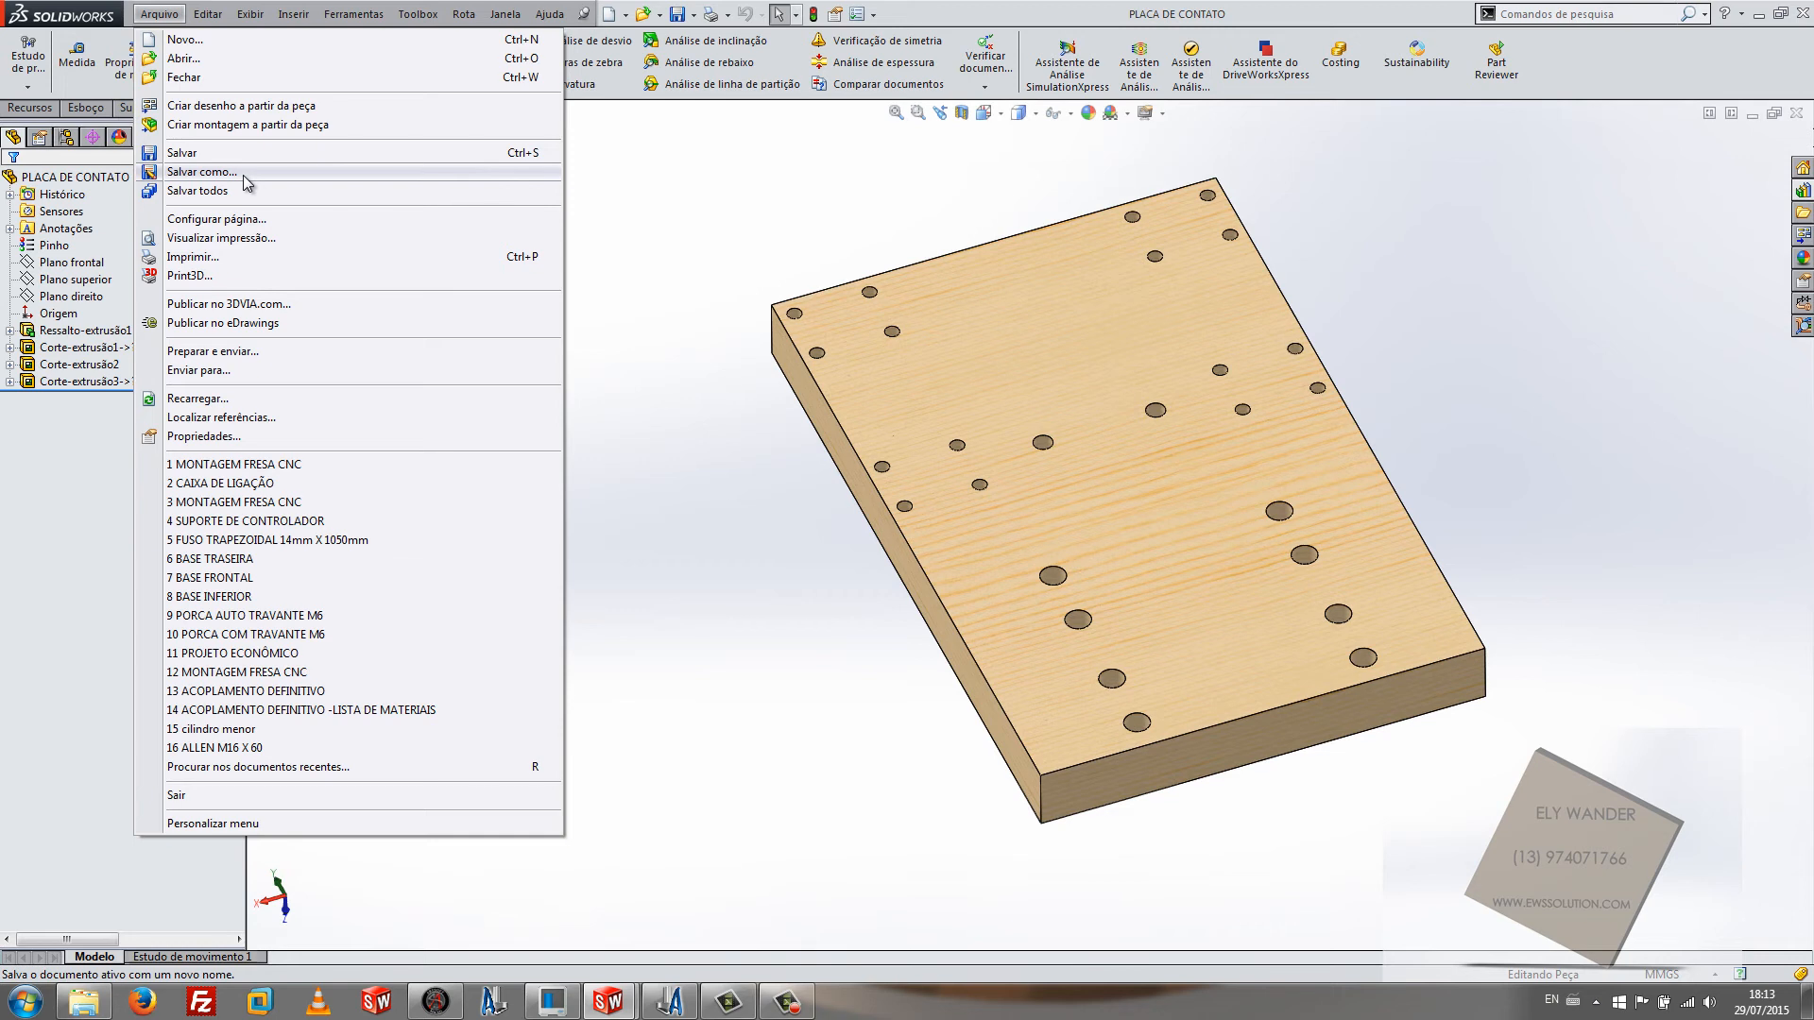
left_click(203, 172)
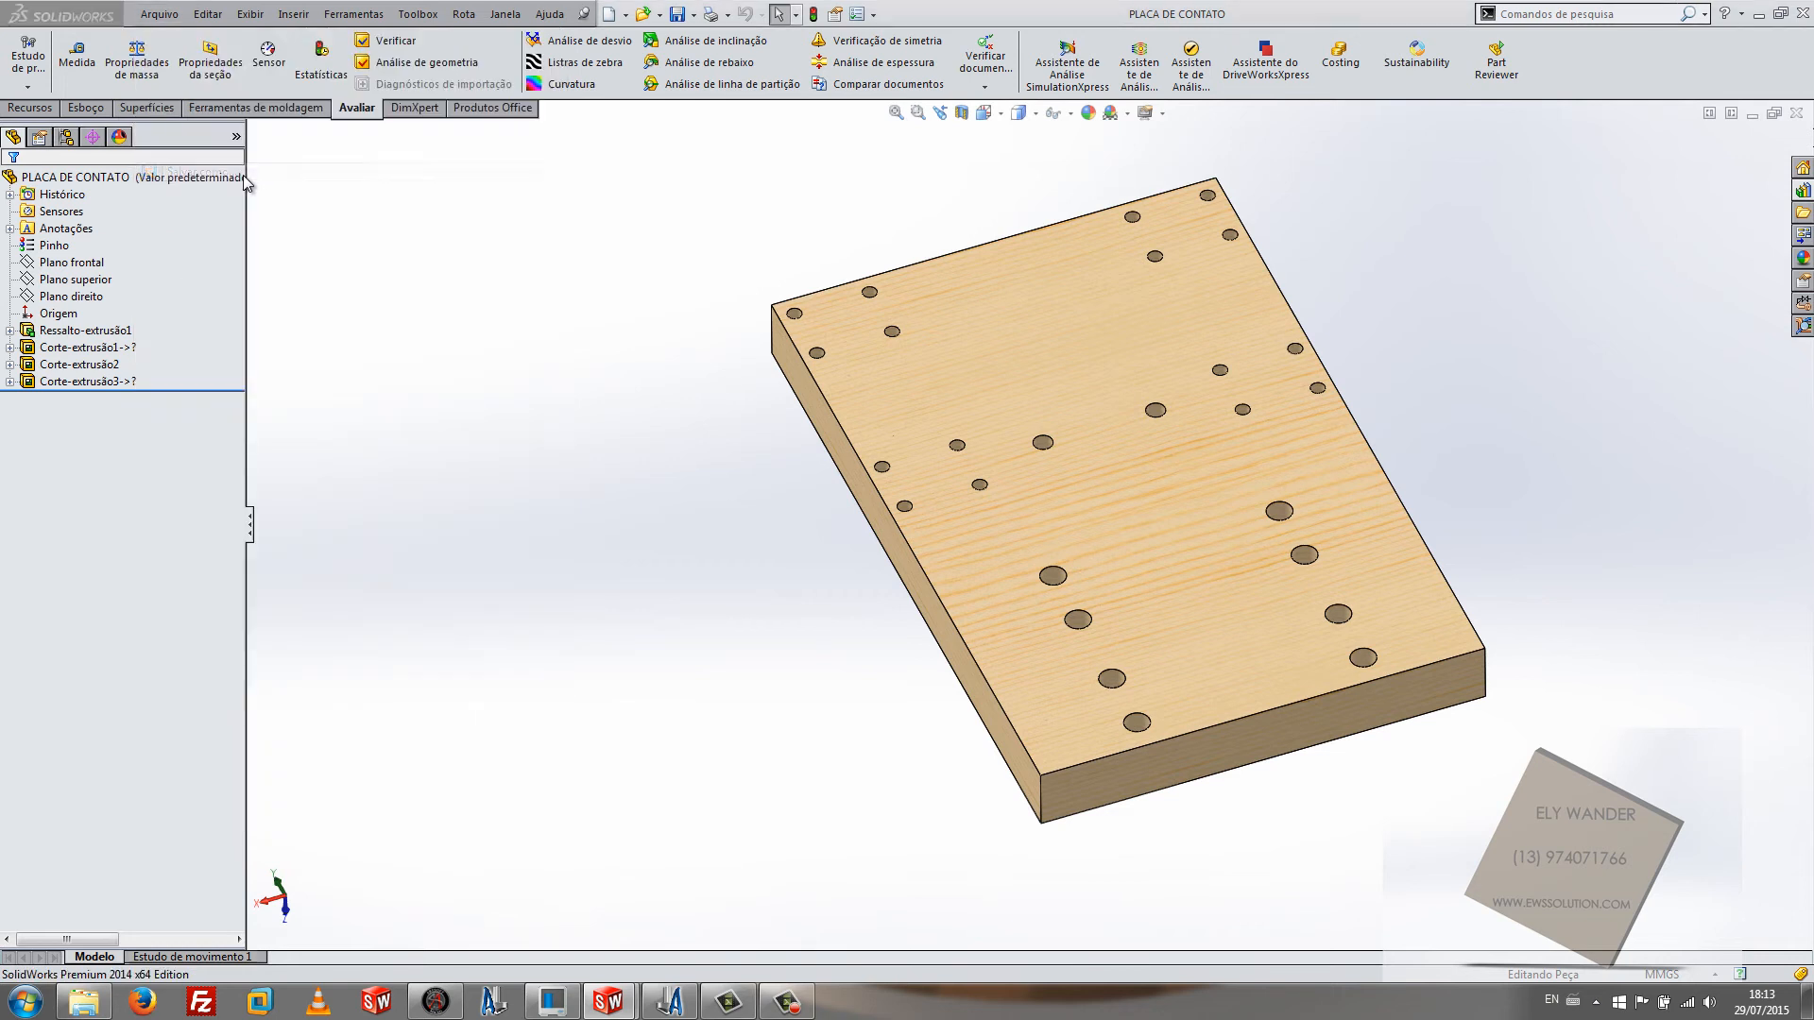
left_click(813, 511)
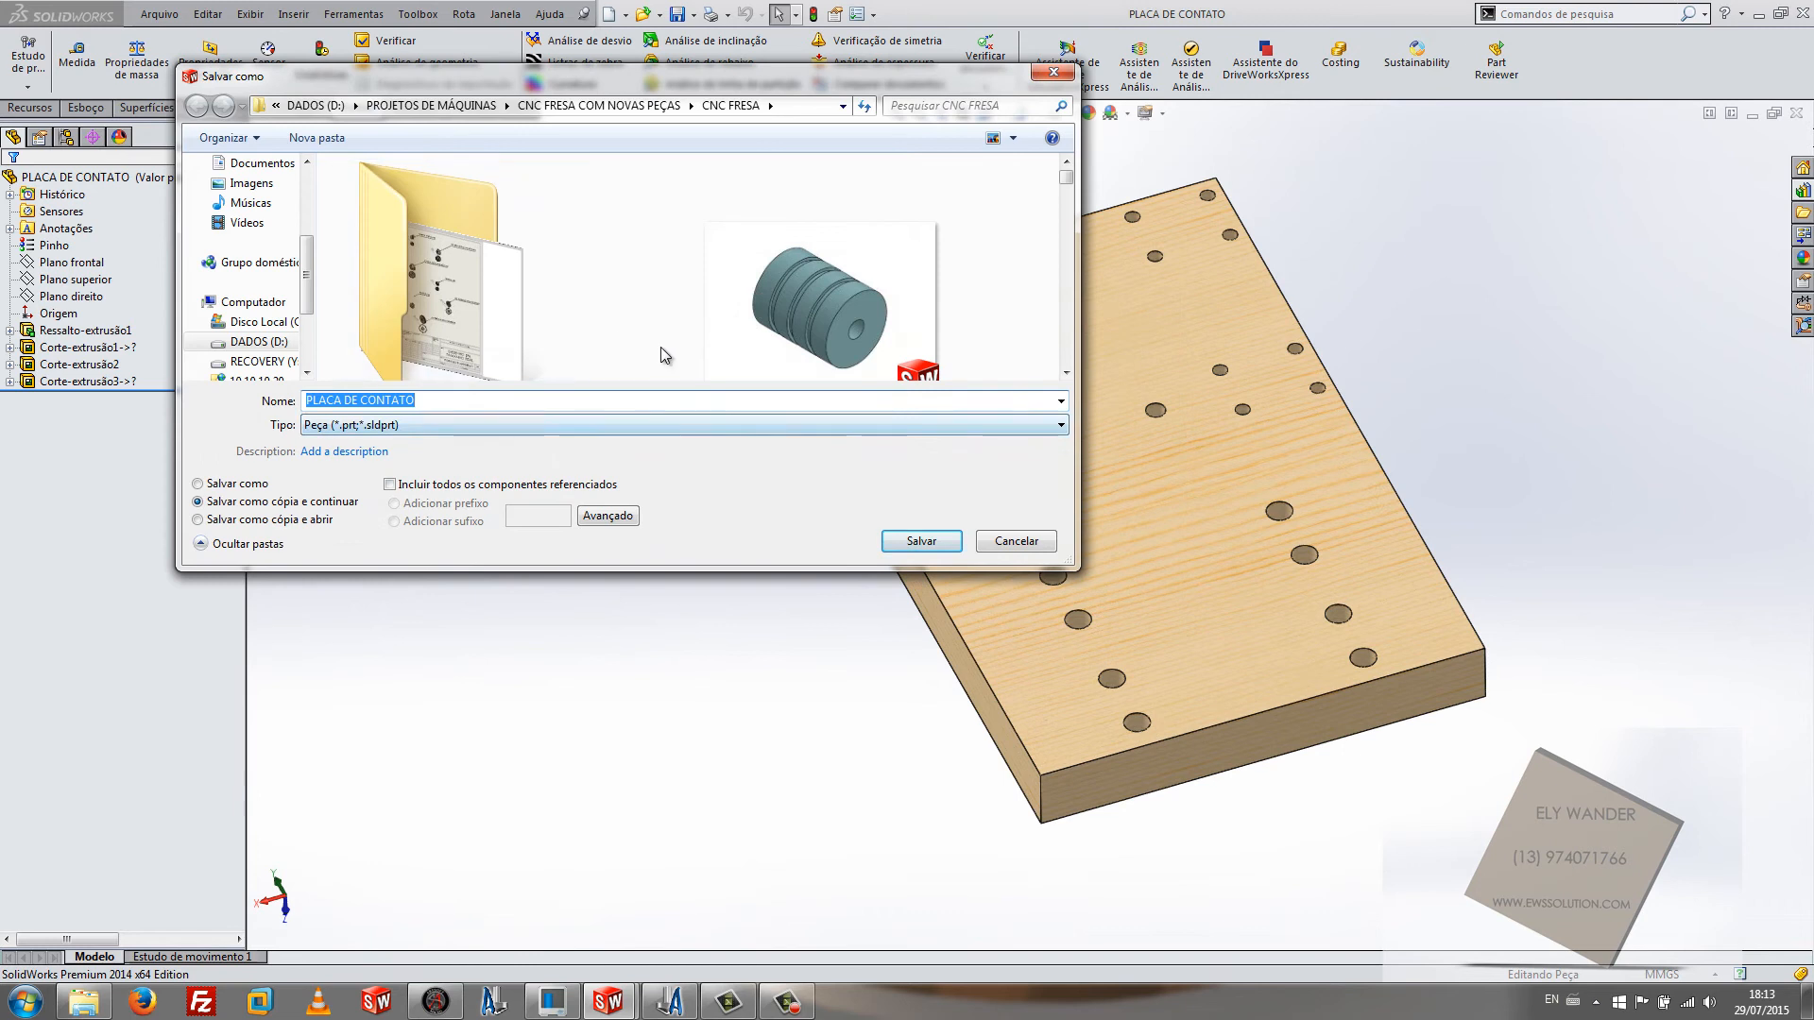
left_click(658, 427)
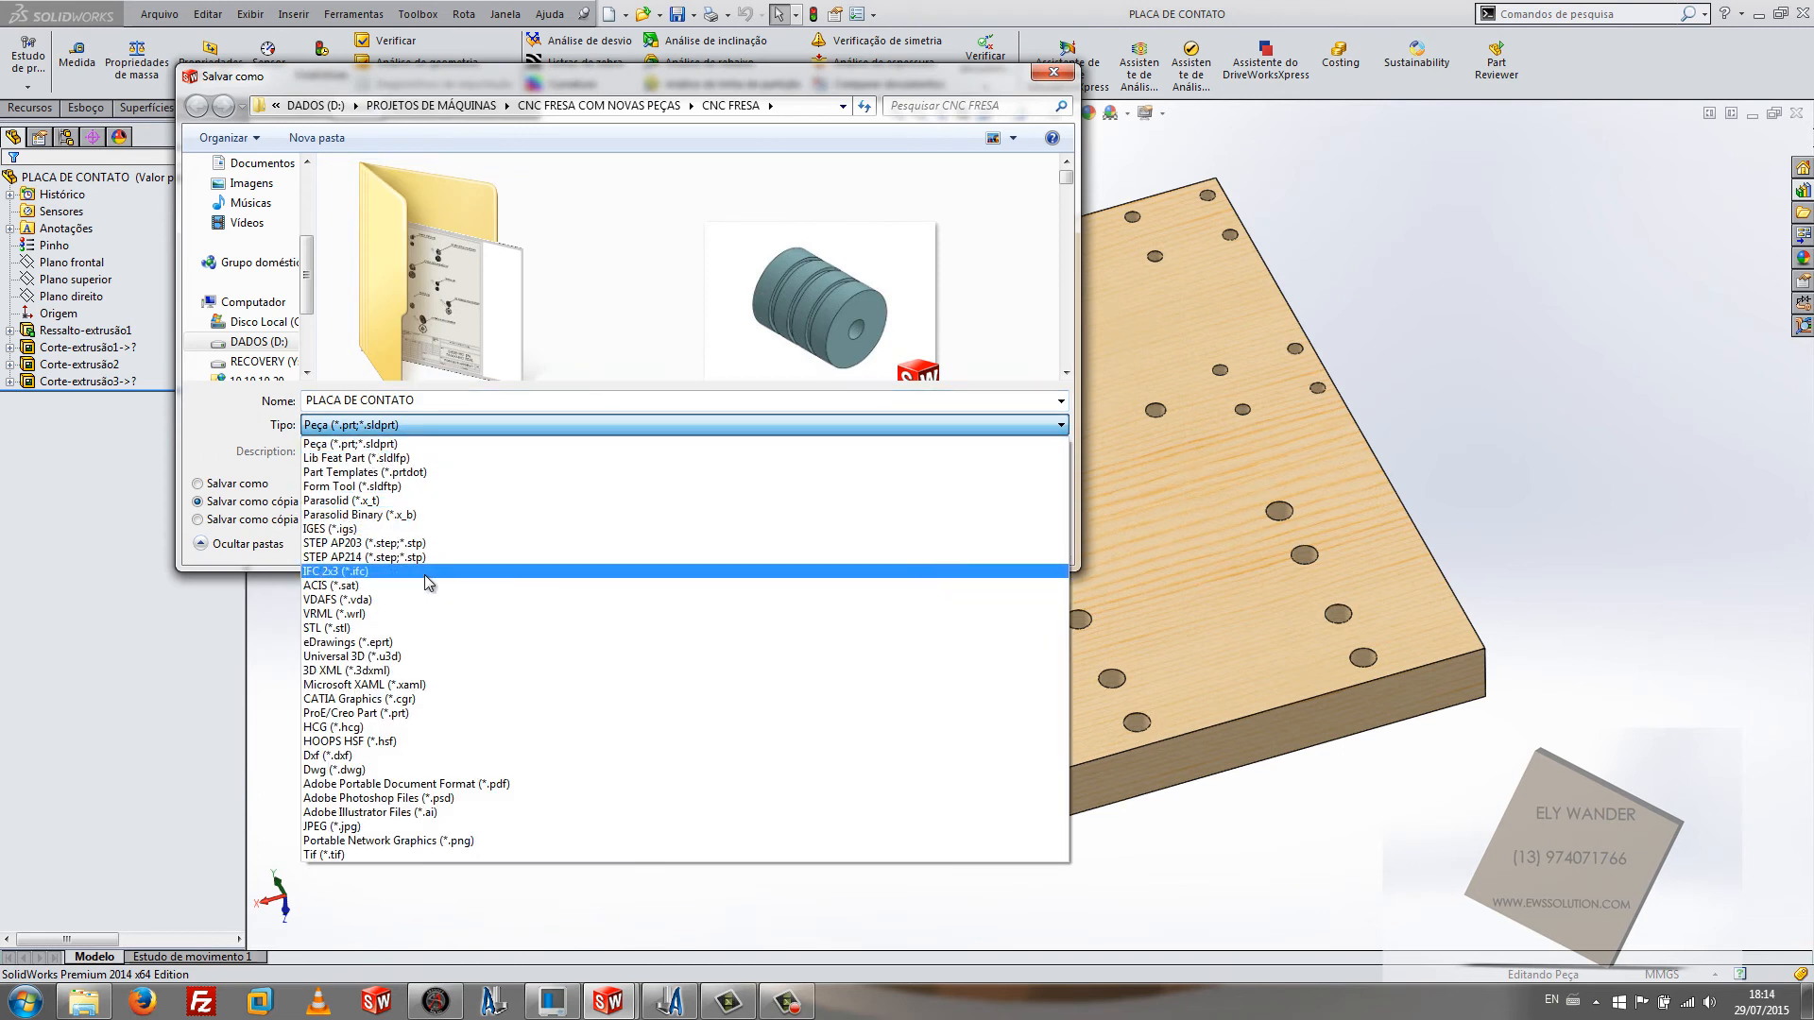
left_click(448, 756)
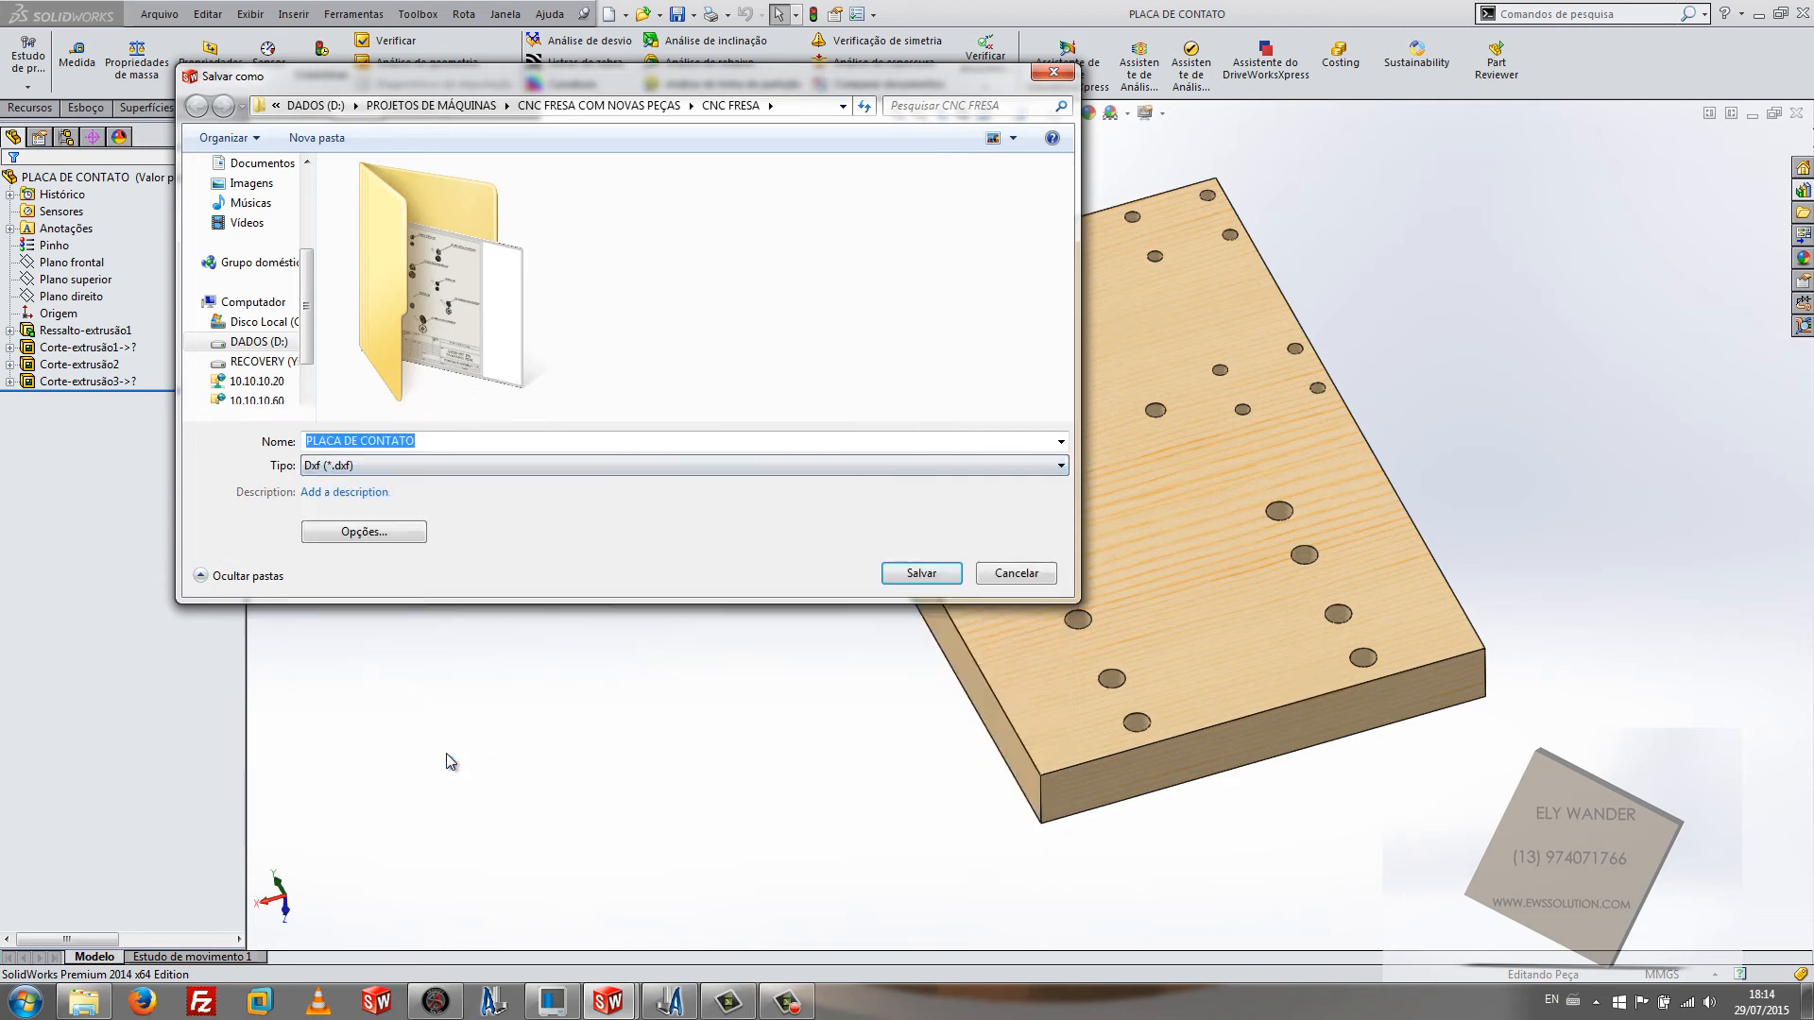
left_click(922, 574)
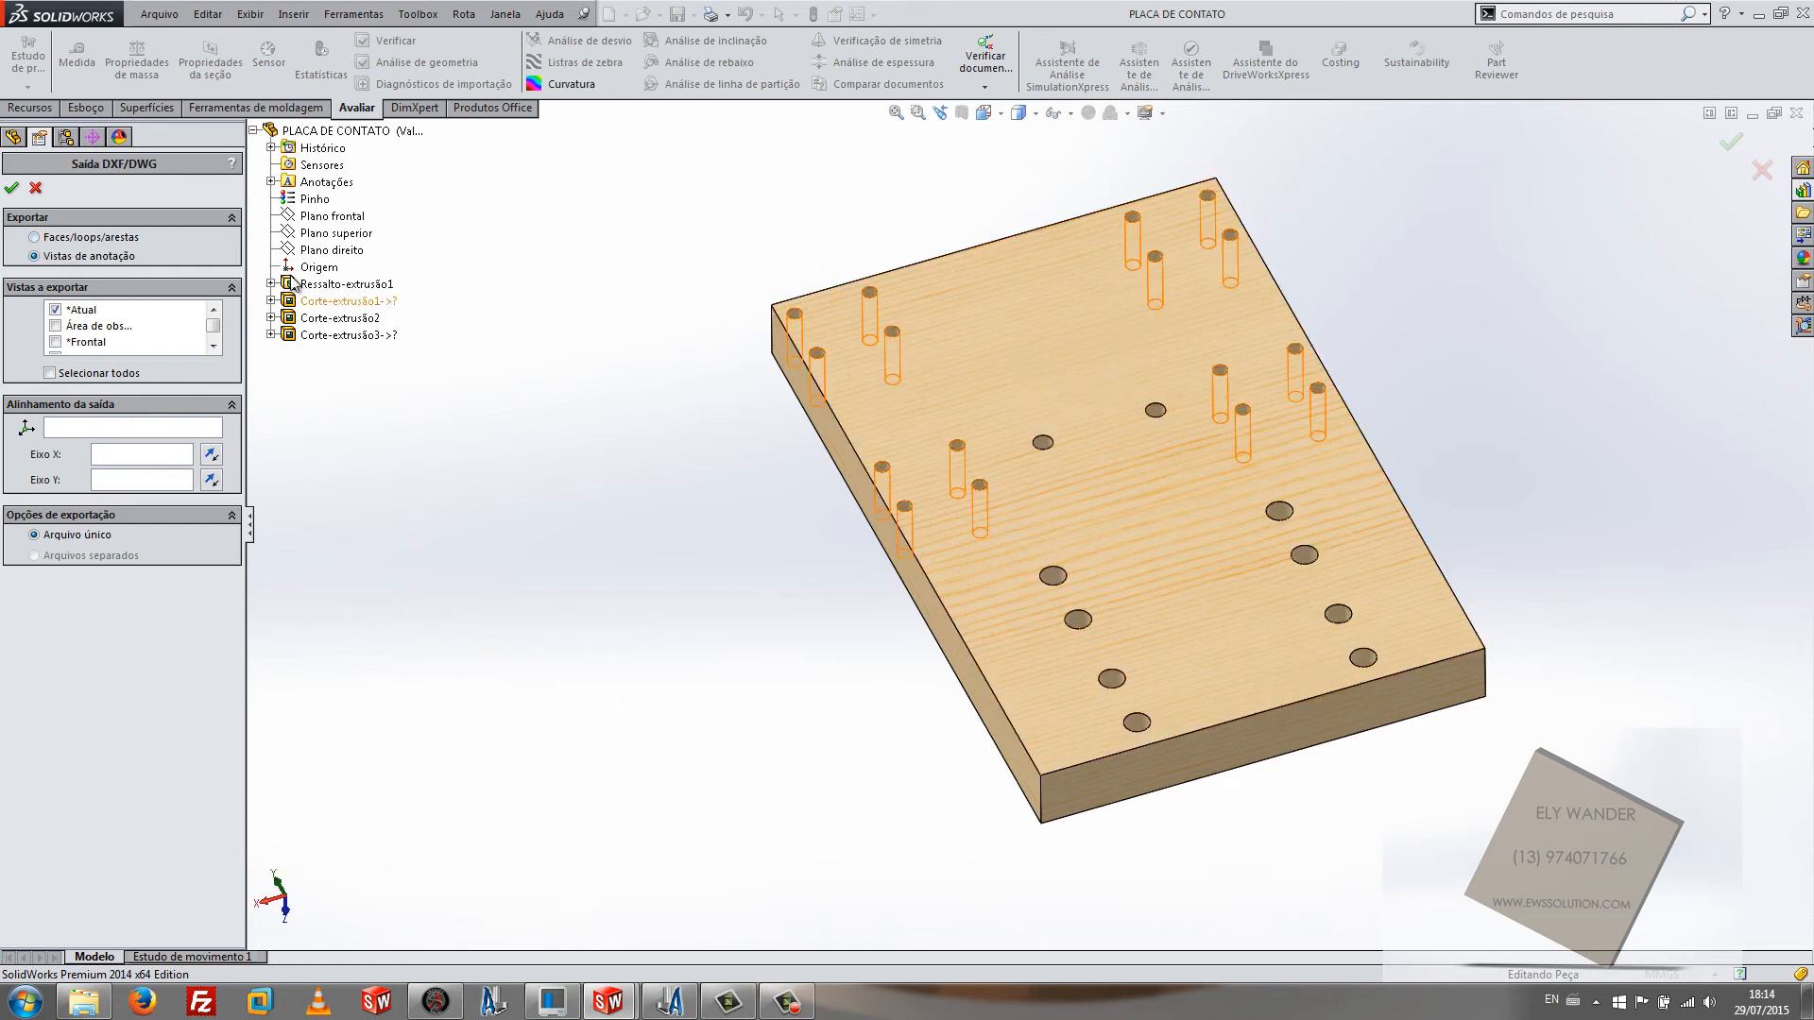
Step: Export the plate's broad drilled face to the DXF using faces/loops/edges, enlarging the cleanup preview before saving, and clear the selection
left_click(35, 237)
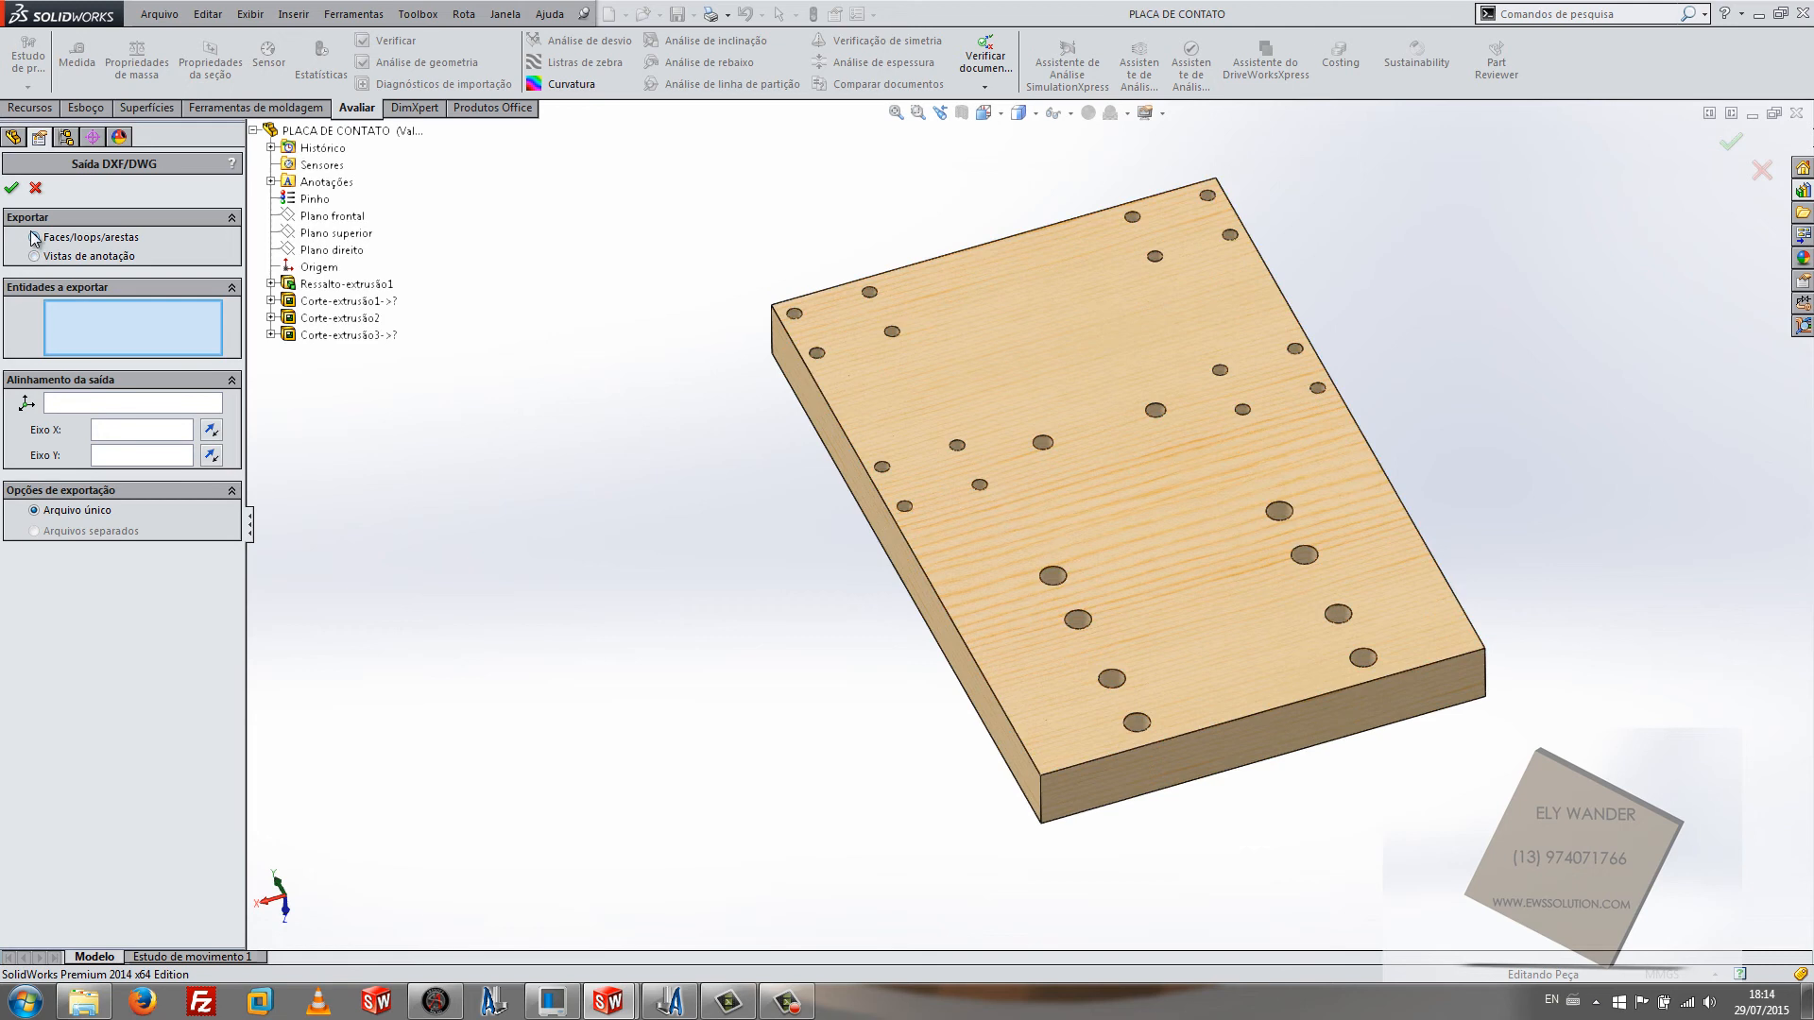
left_click(1039, 344)
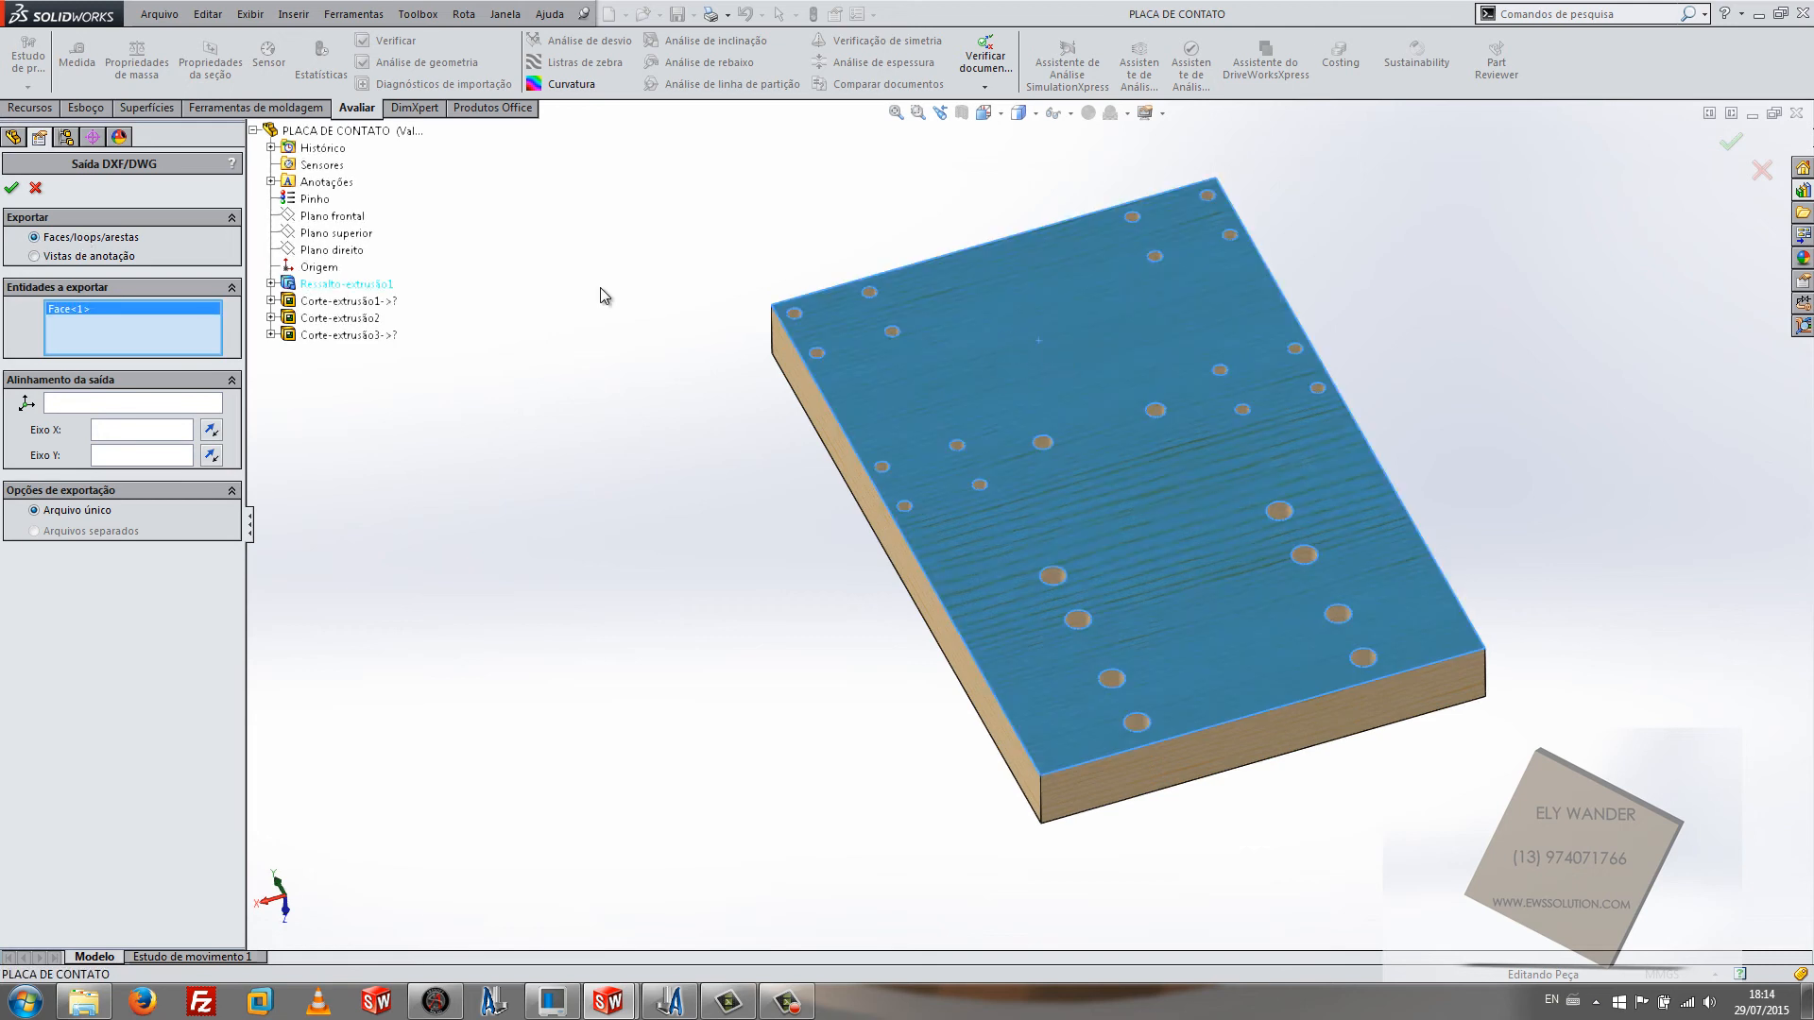
left_click(11, 189)
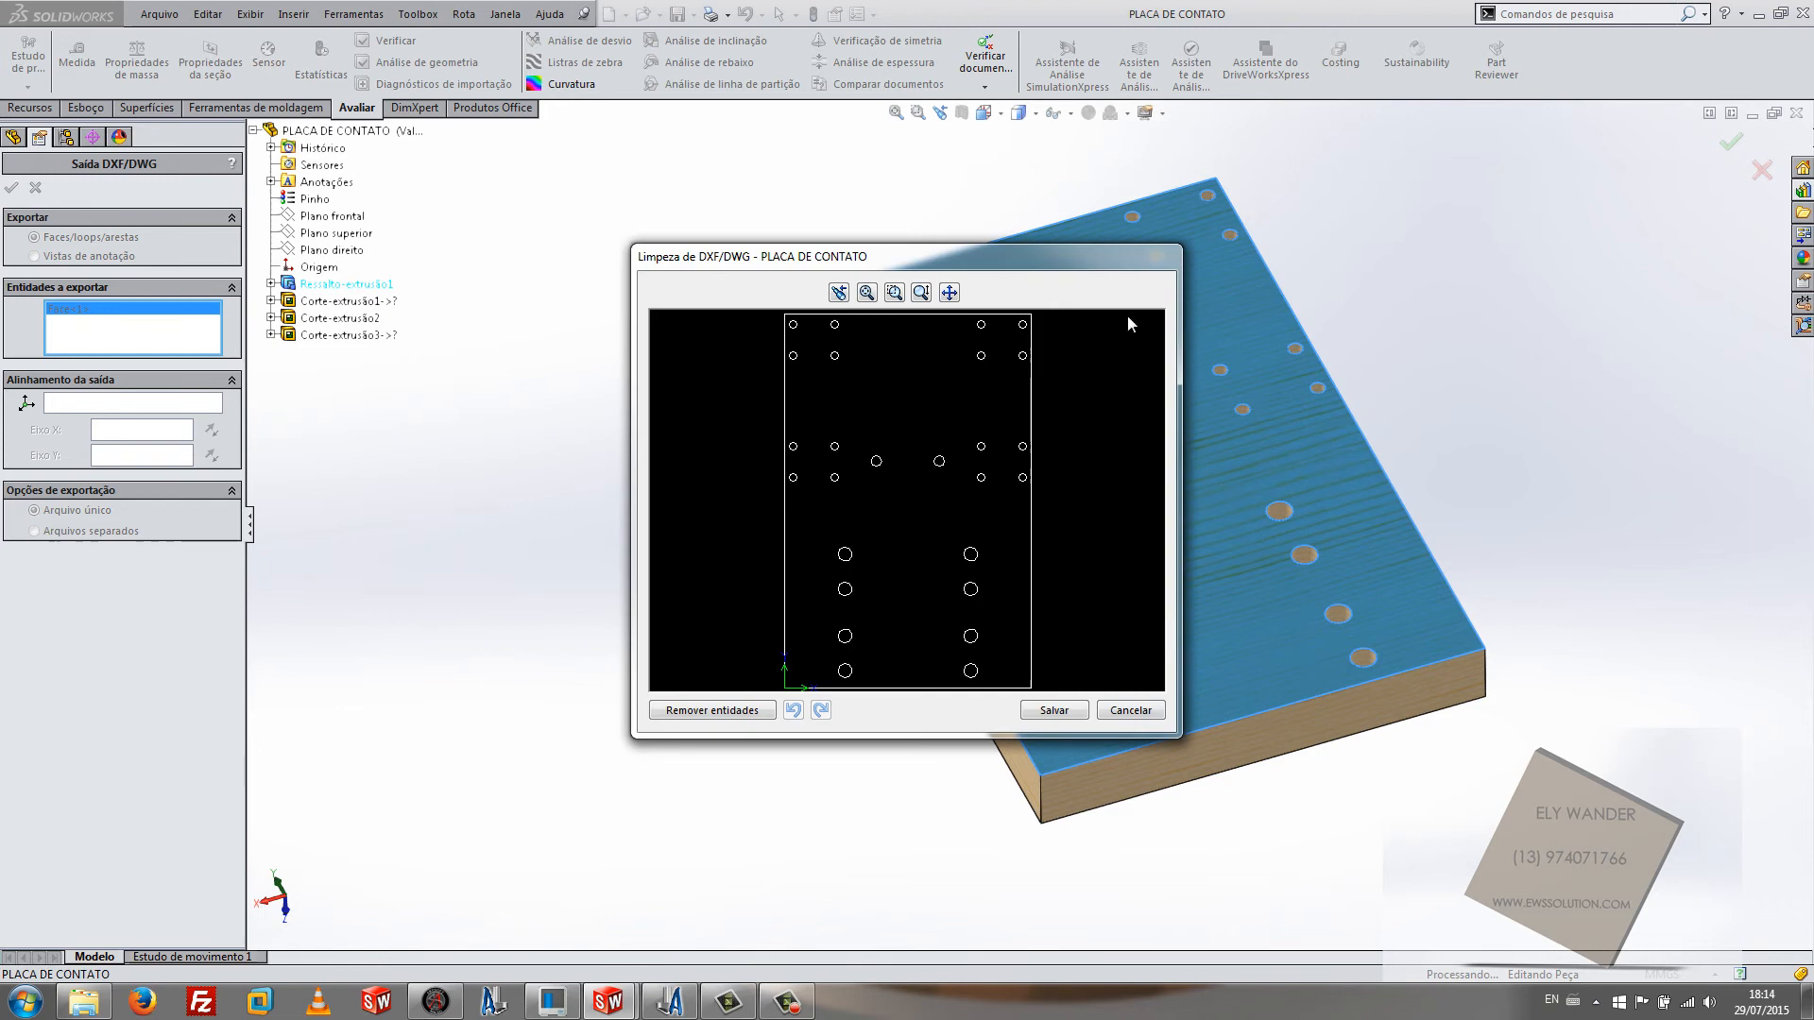
left_click_drag(1176, 248, 1535, 145)
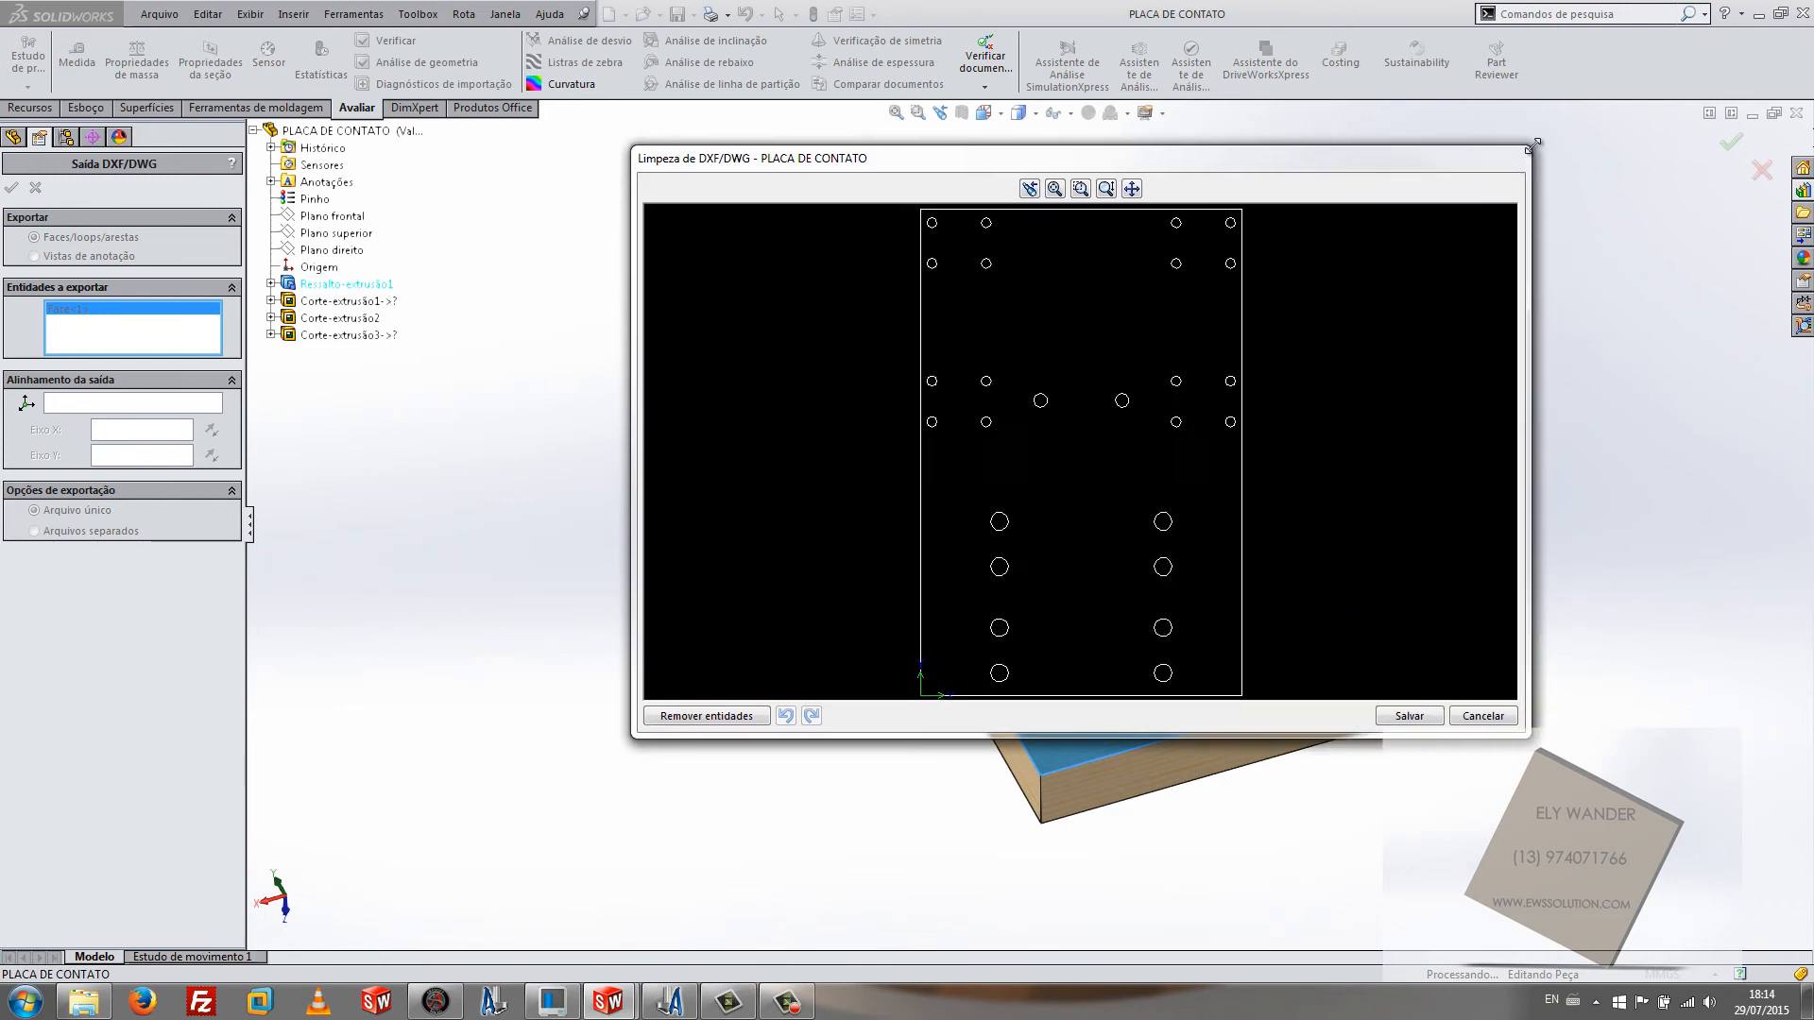
left_click_drag(633, 735, 506, 913)
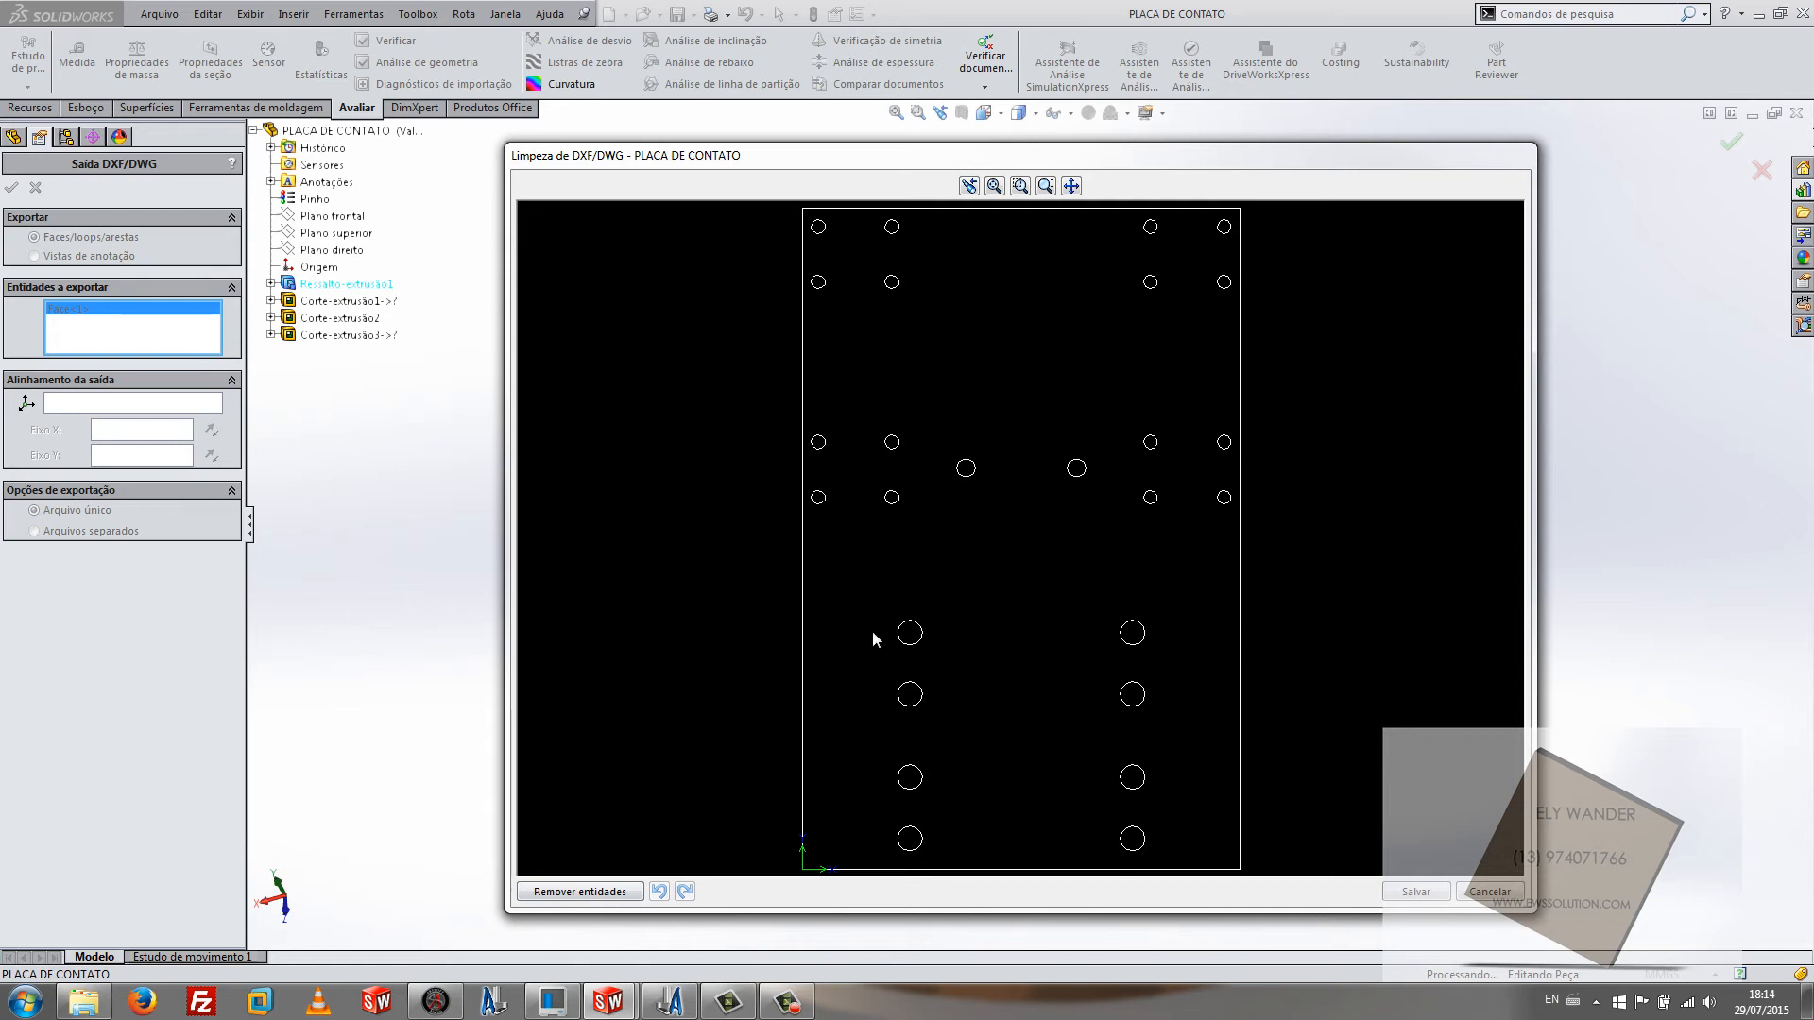
left_click(1415, 892)
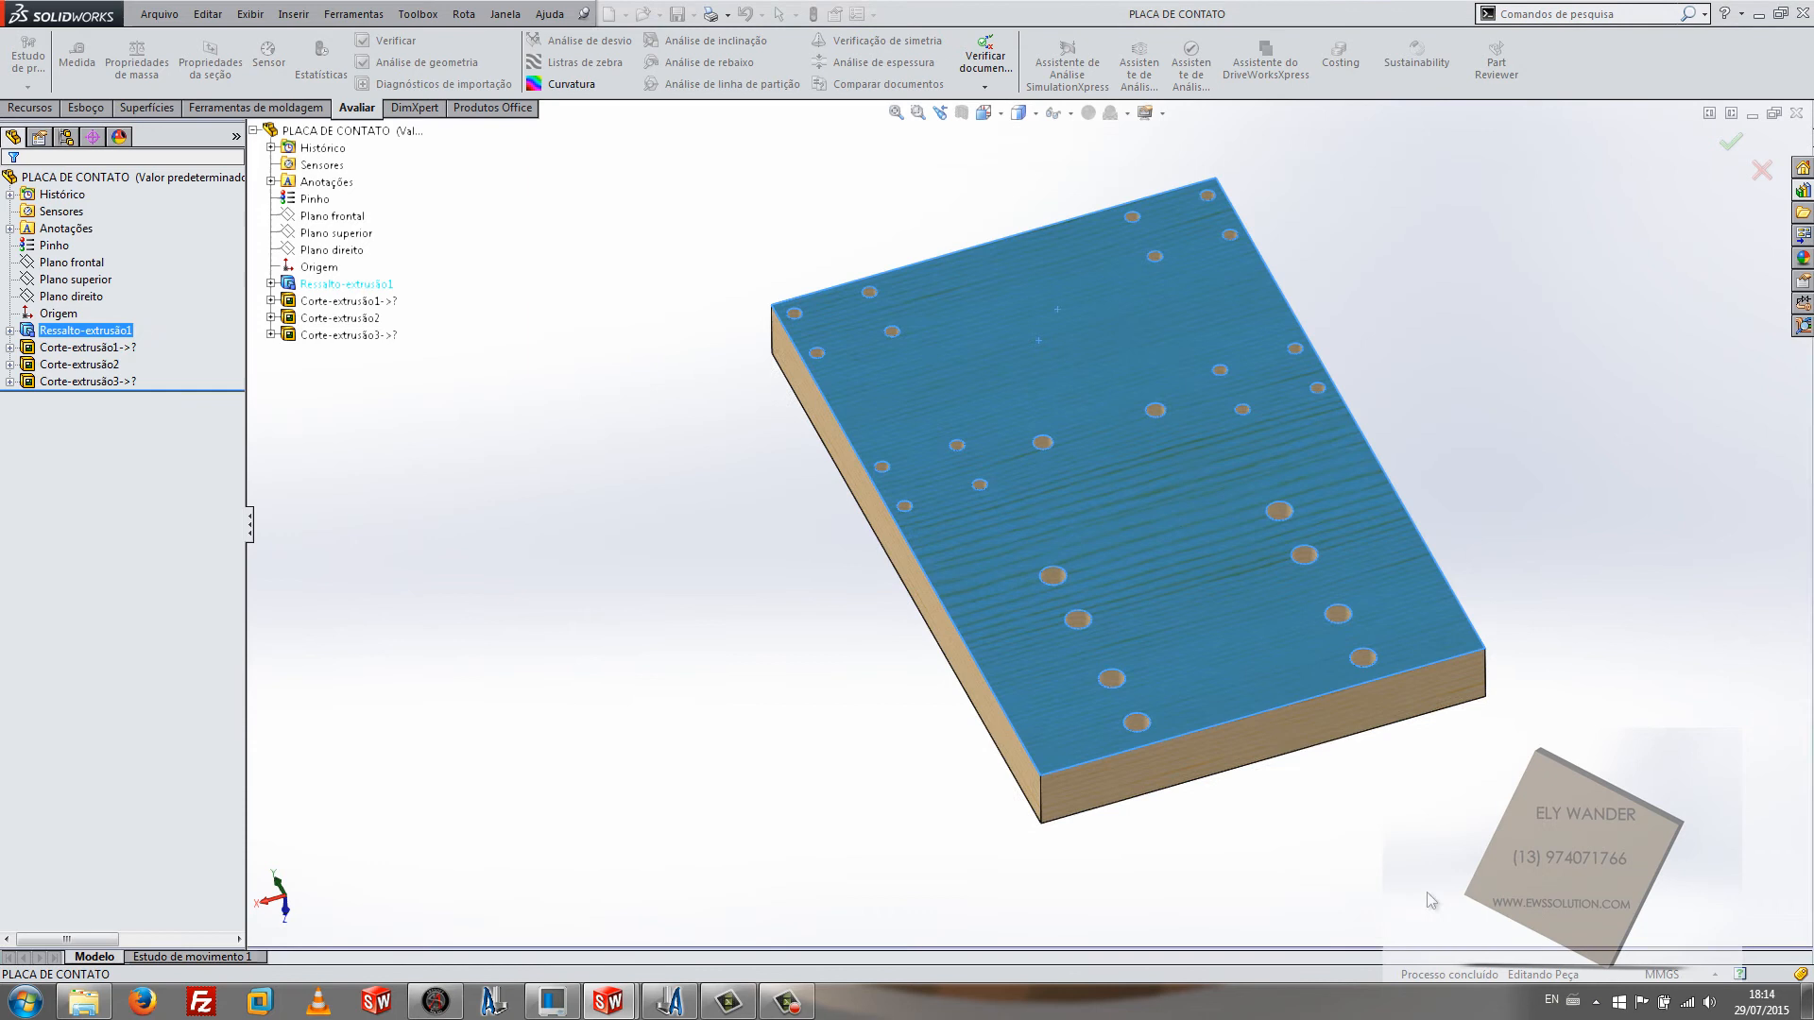
left_click(595, 364)
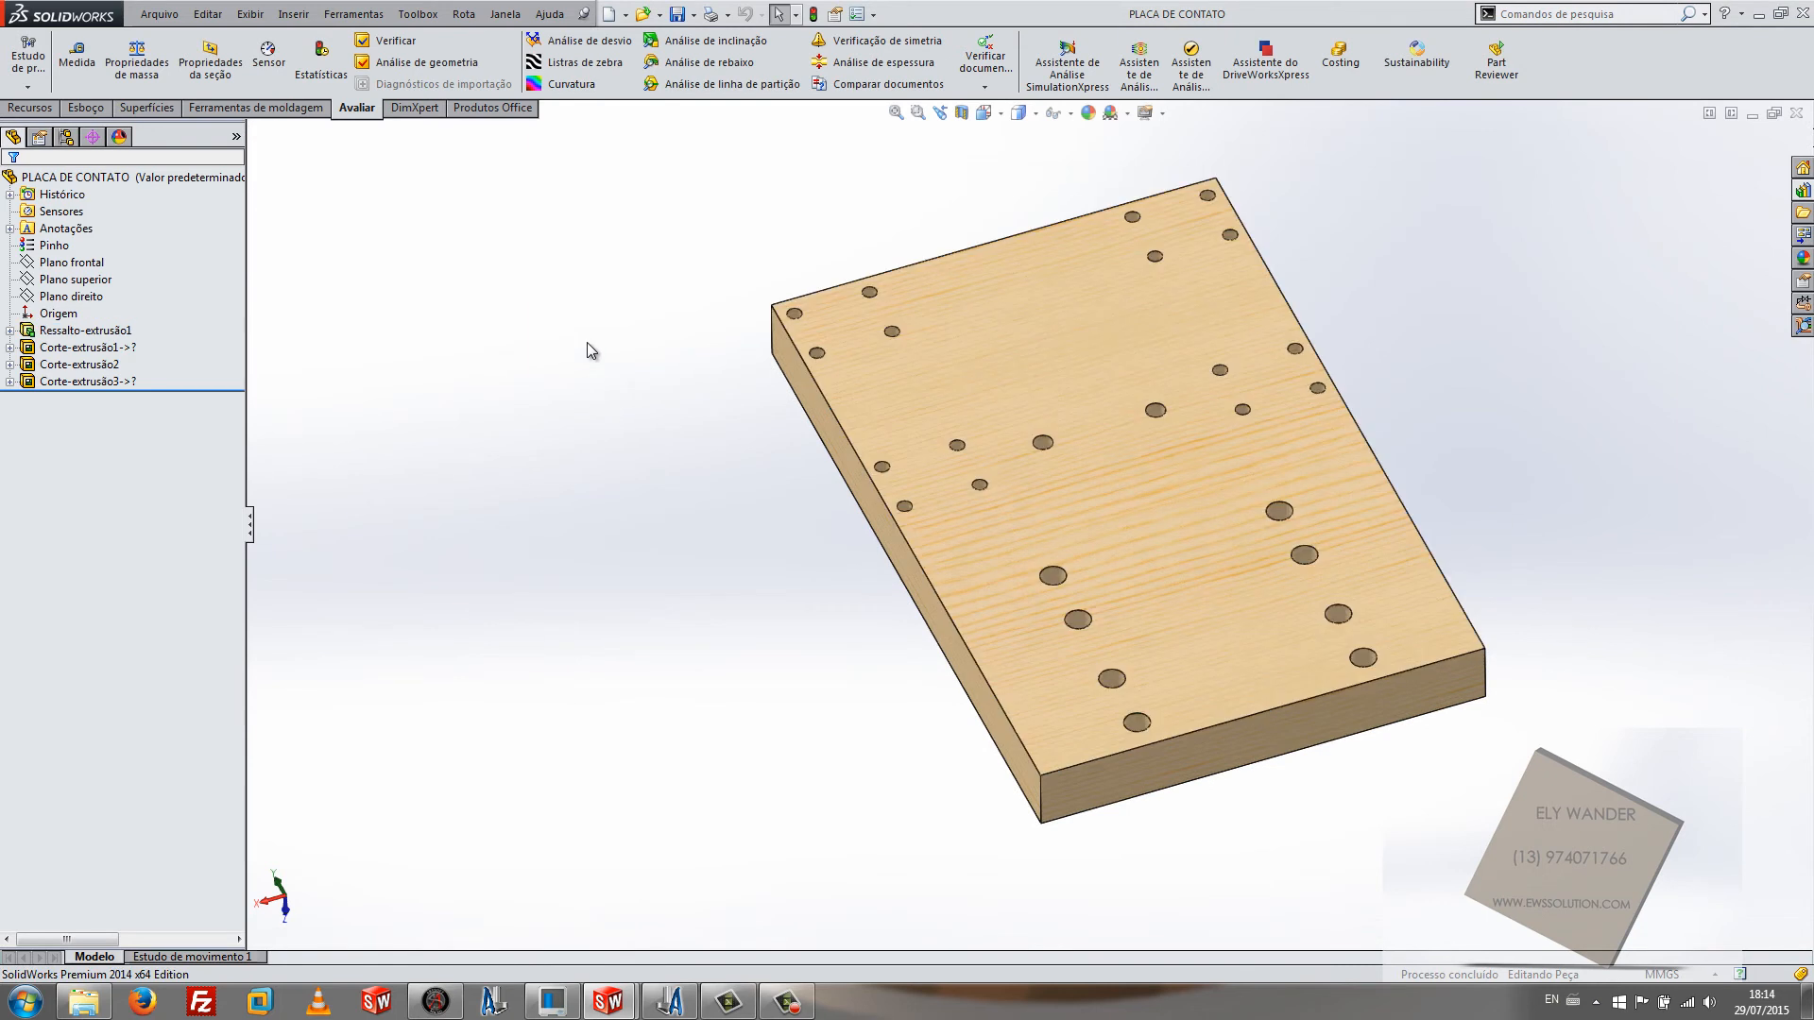
Step: Save another copy of the plate as DXF file PLACA DE CONTATO in the desktop's VIDEO AULA GCODE folder, keeping the original part open
left_click(694, 14)
left_click(731, 54)
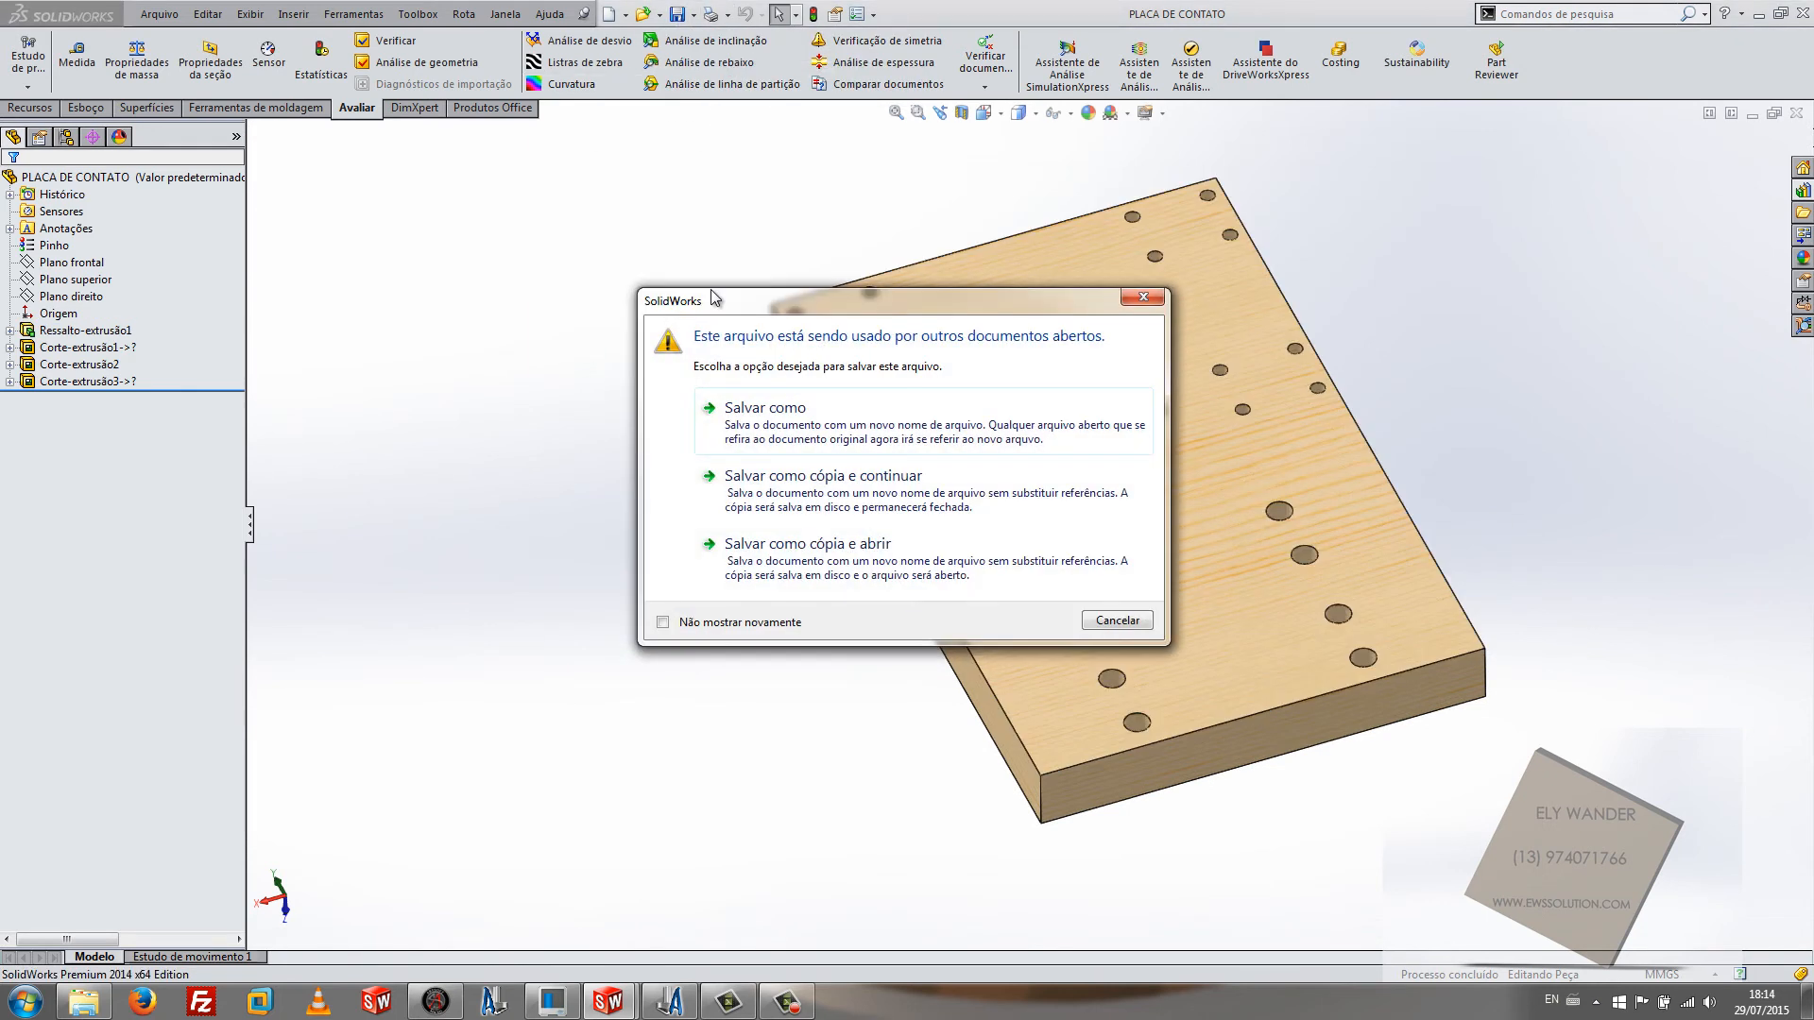
left_click(847, 507)
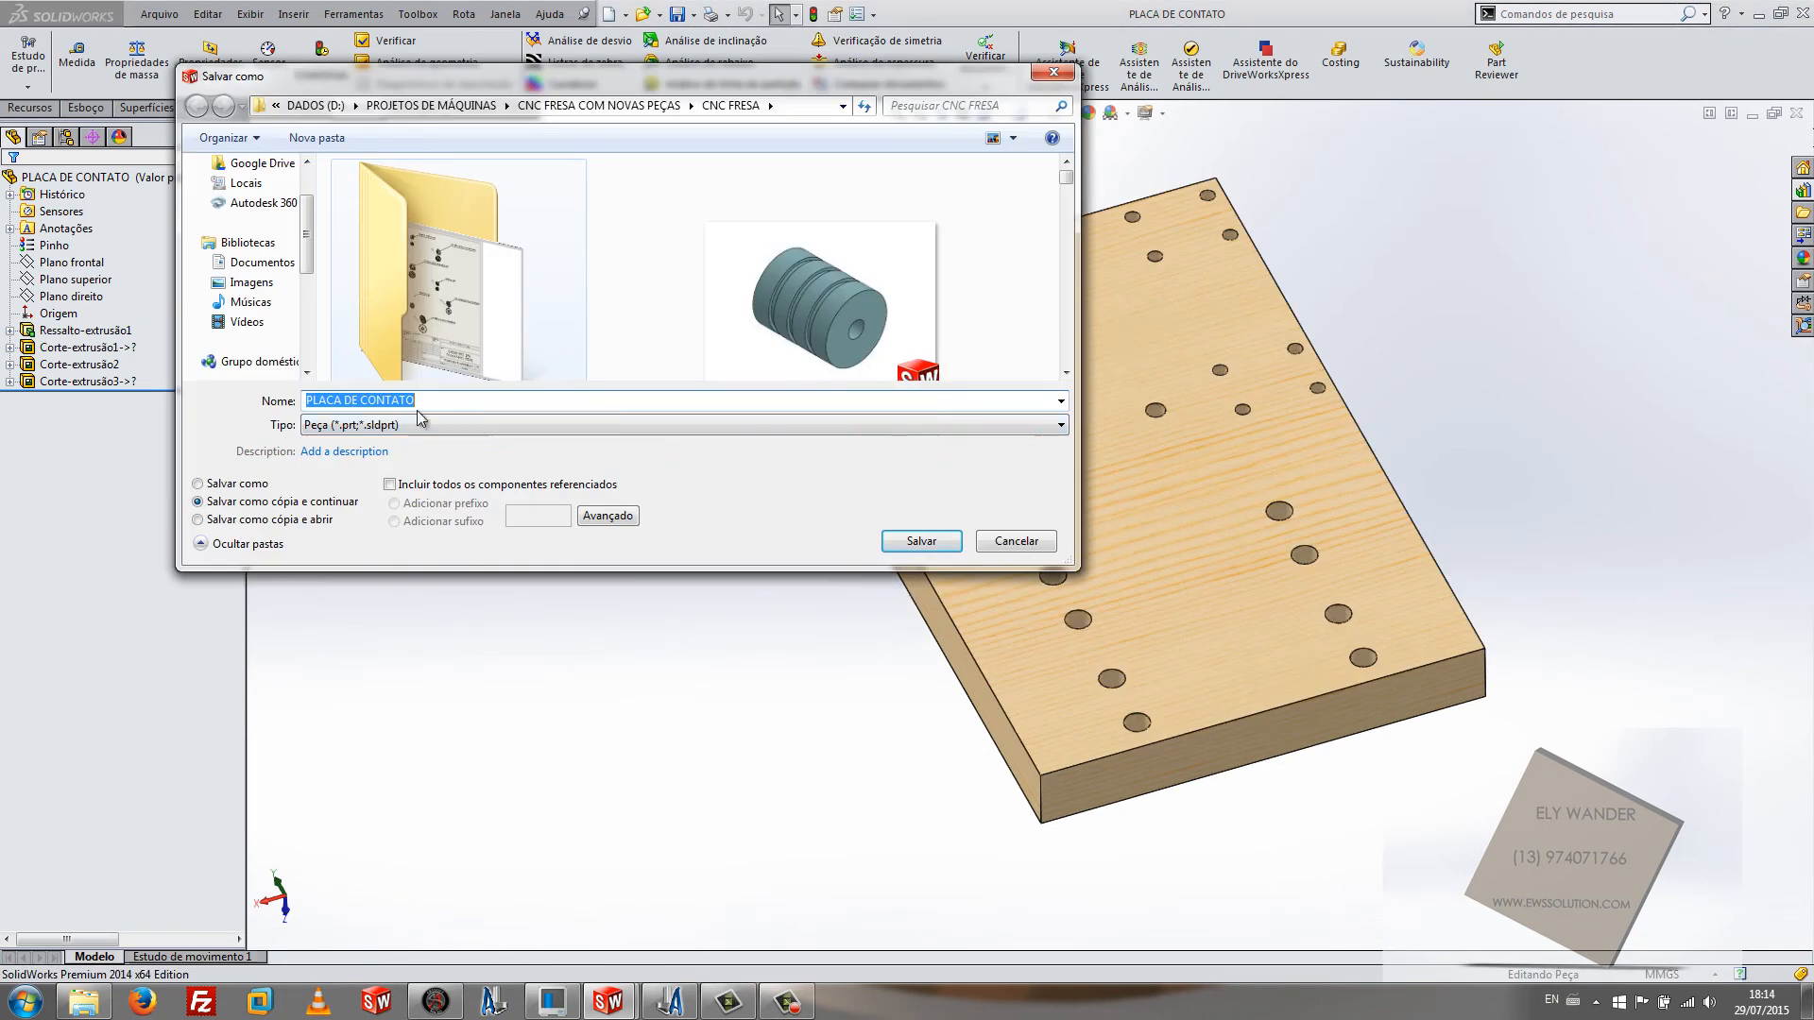
left_click_drag(306, 245, 306, 219)
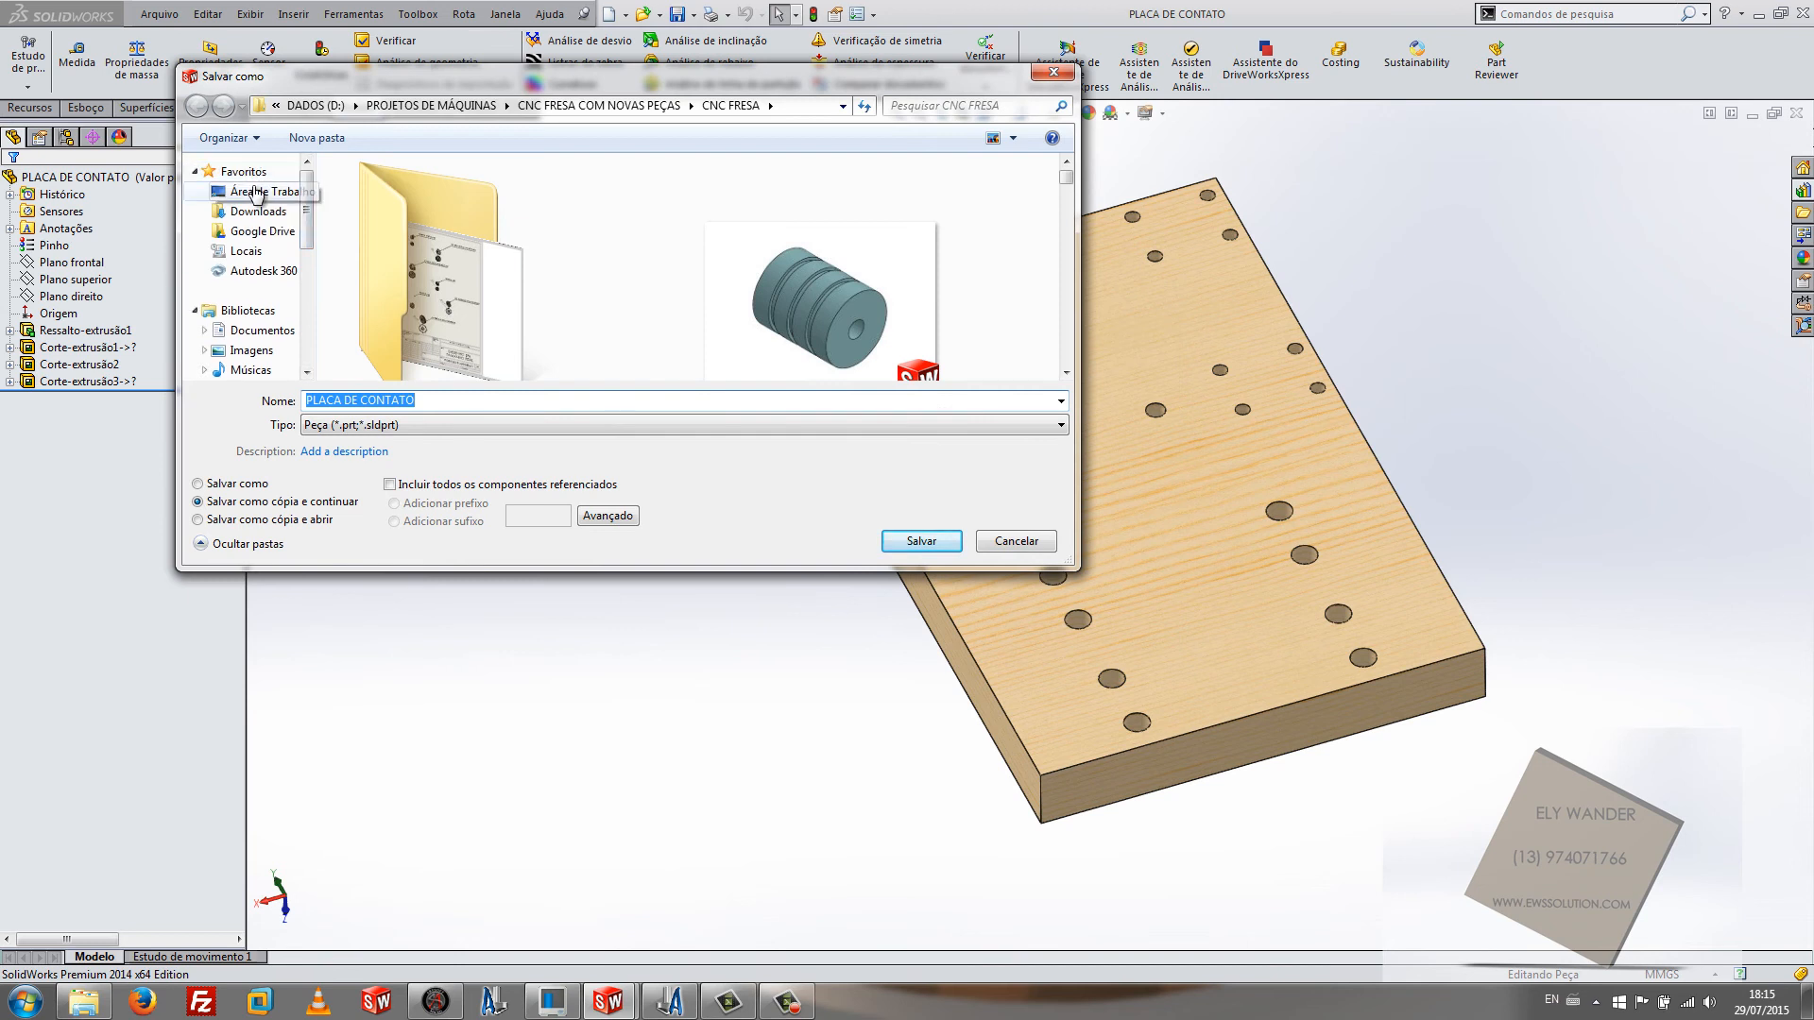
left_click(259, 193)
left_click_drag(1123, 660, 1493, 914)
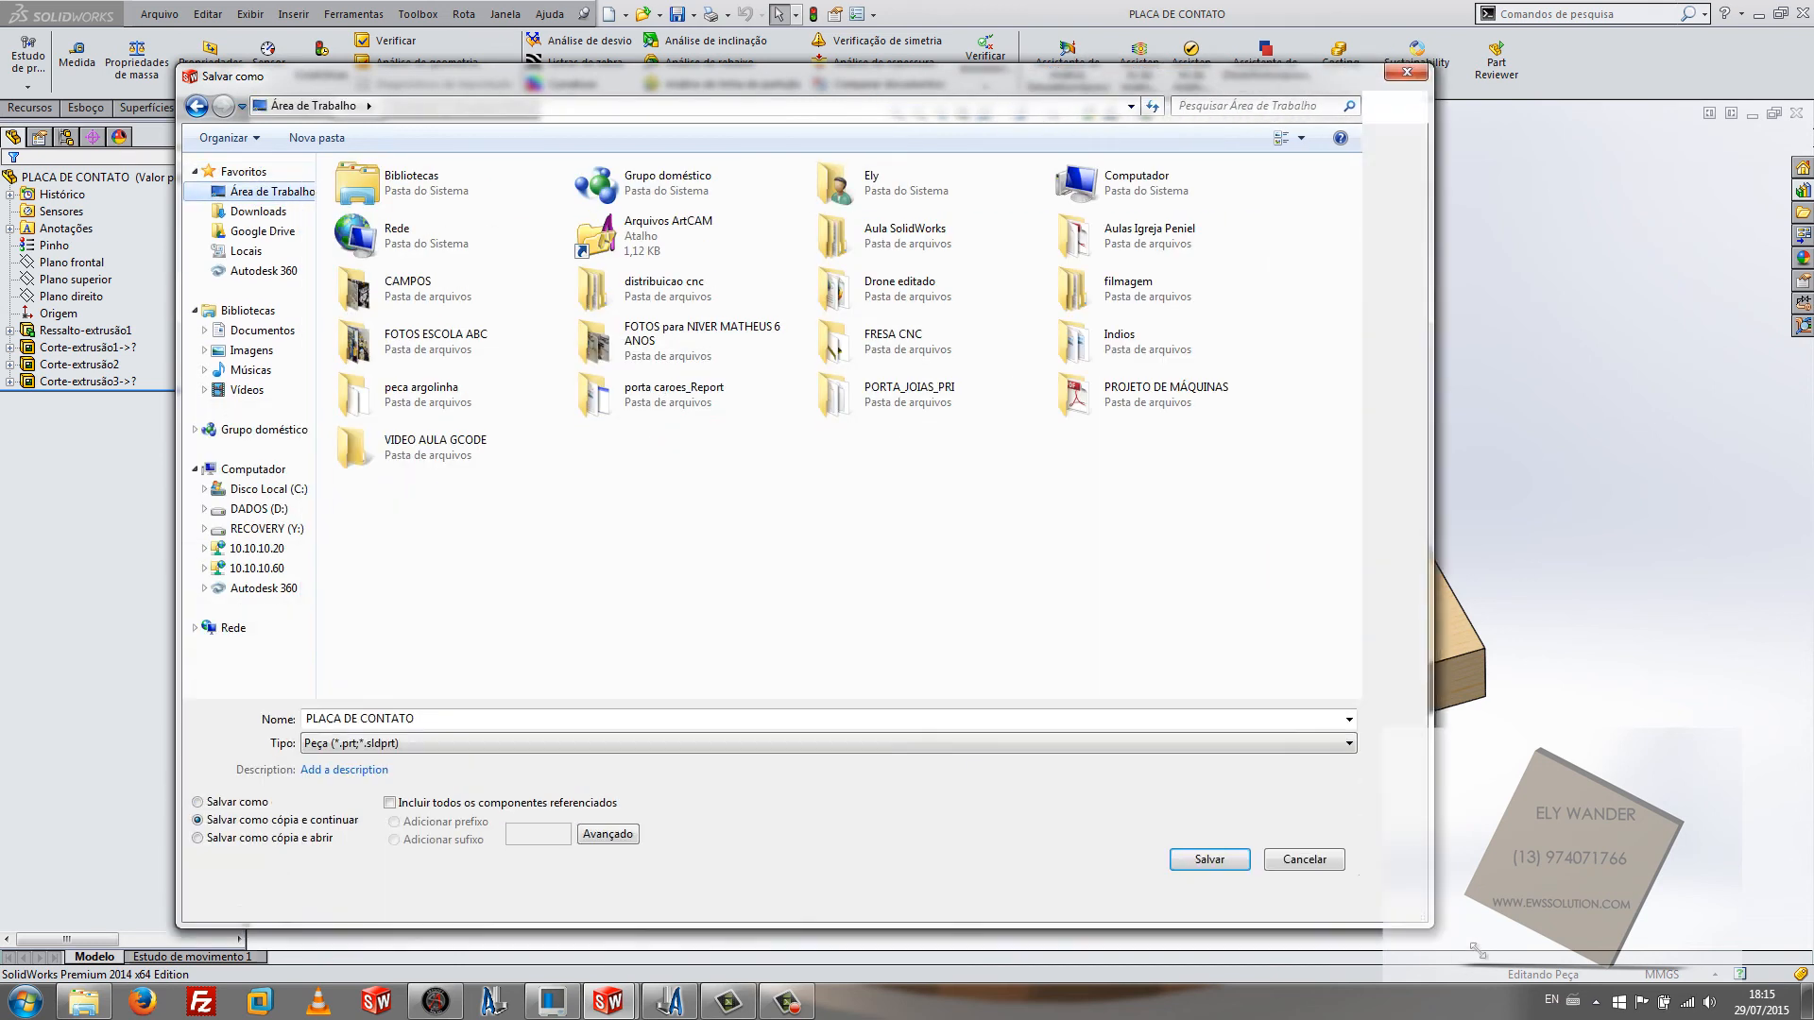
double_click(455, 451)
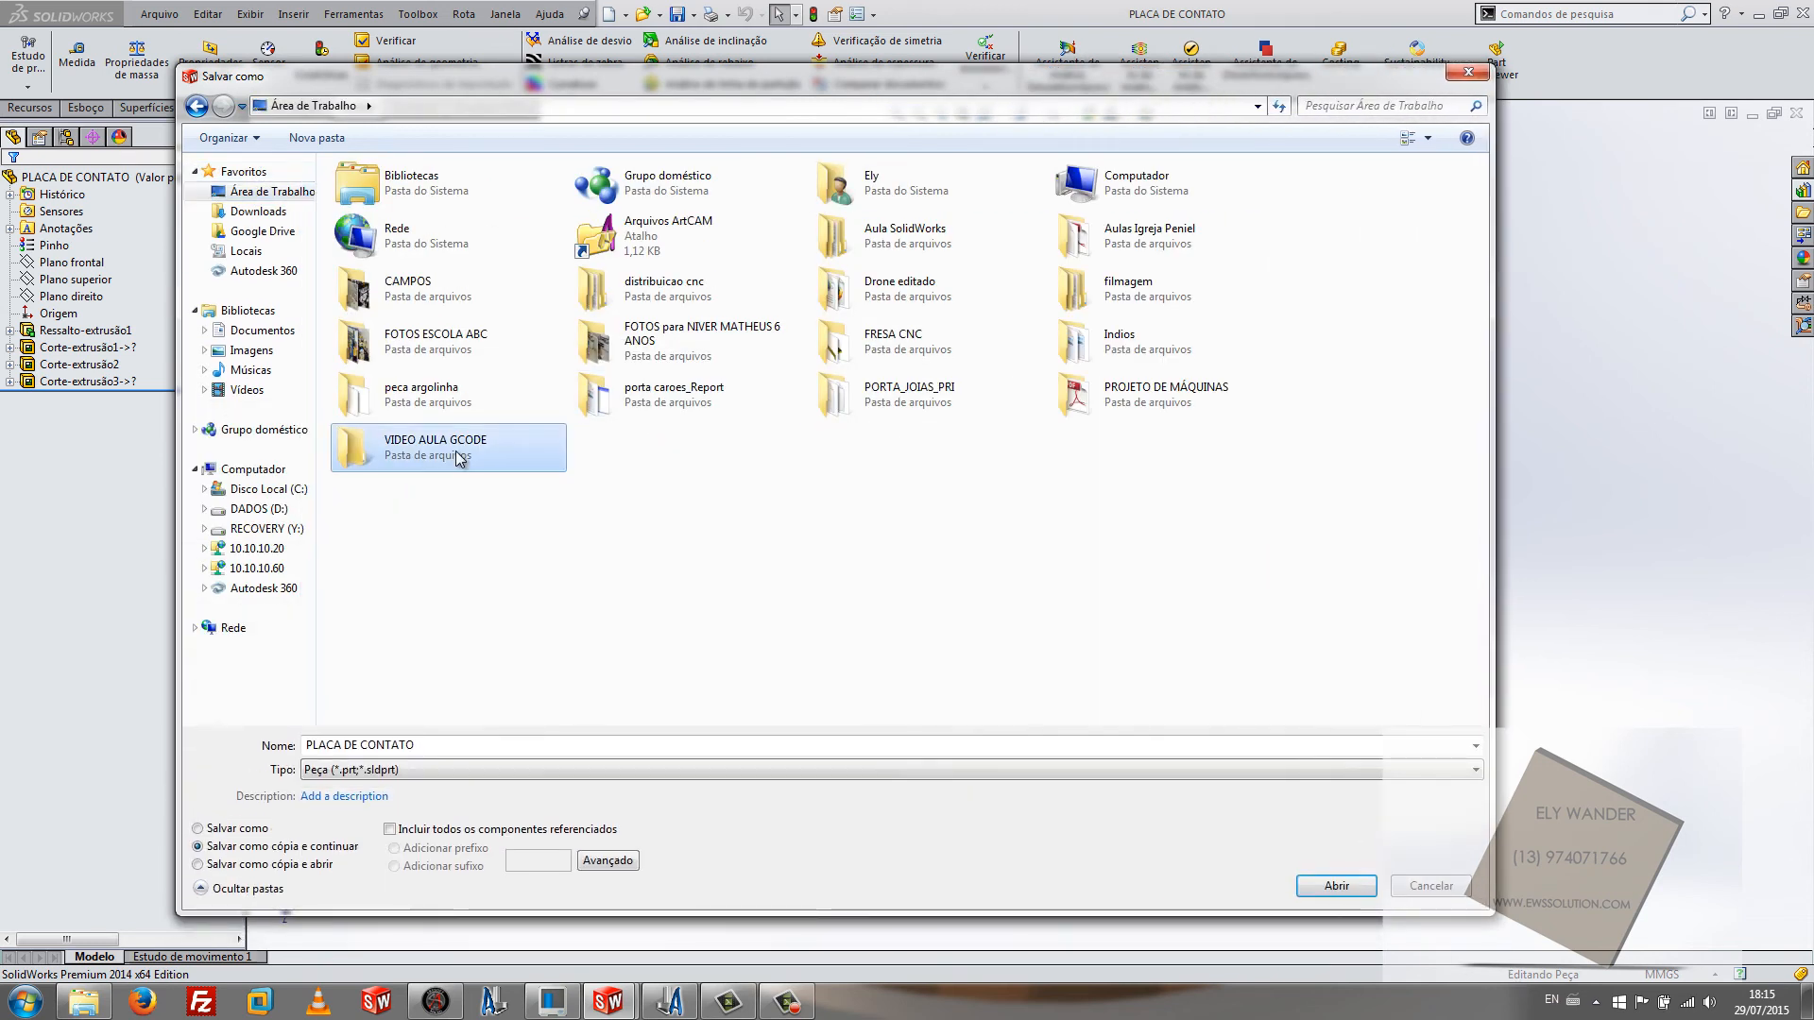
left_click(440, 769)
left_click(433, 663)
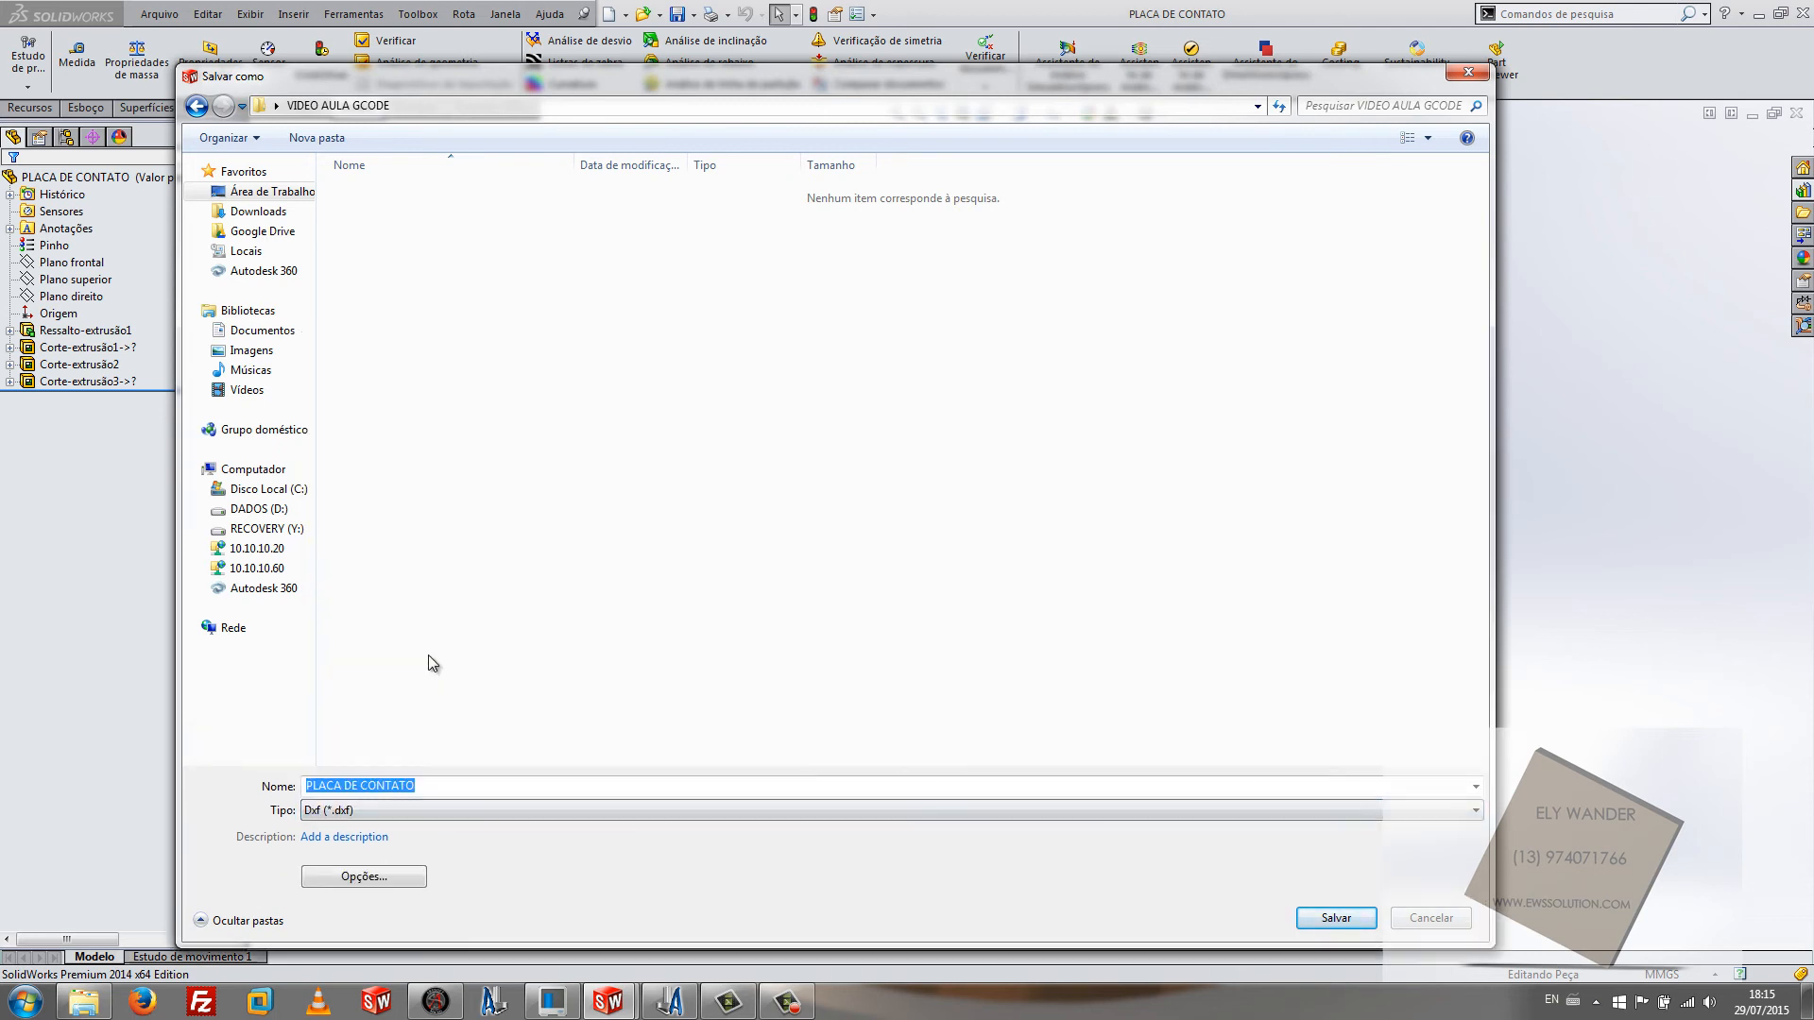
left_click(1366, 916)
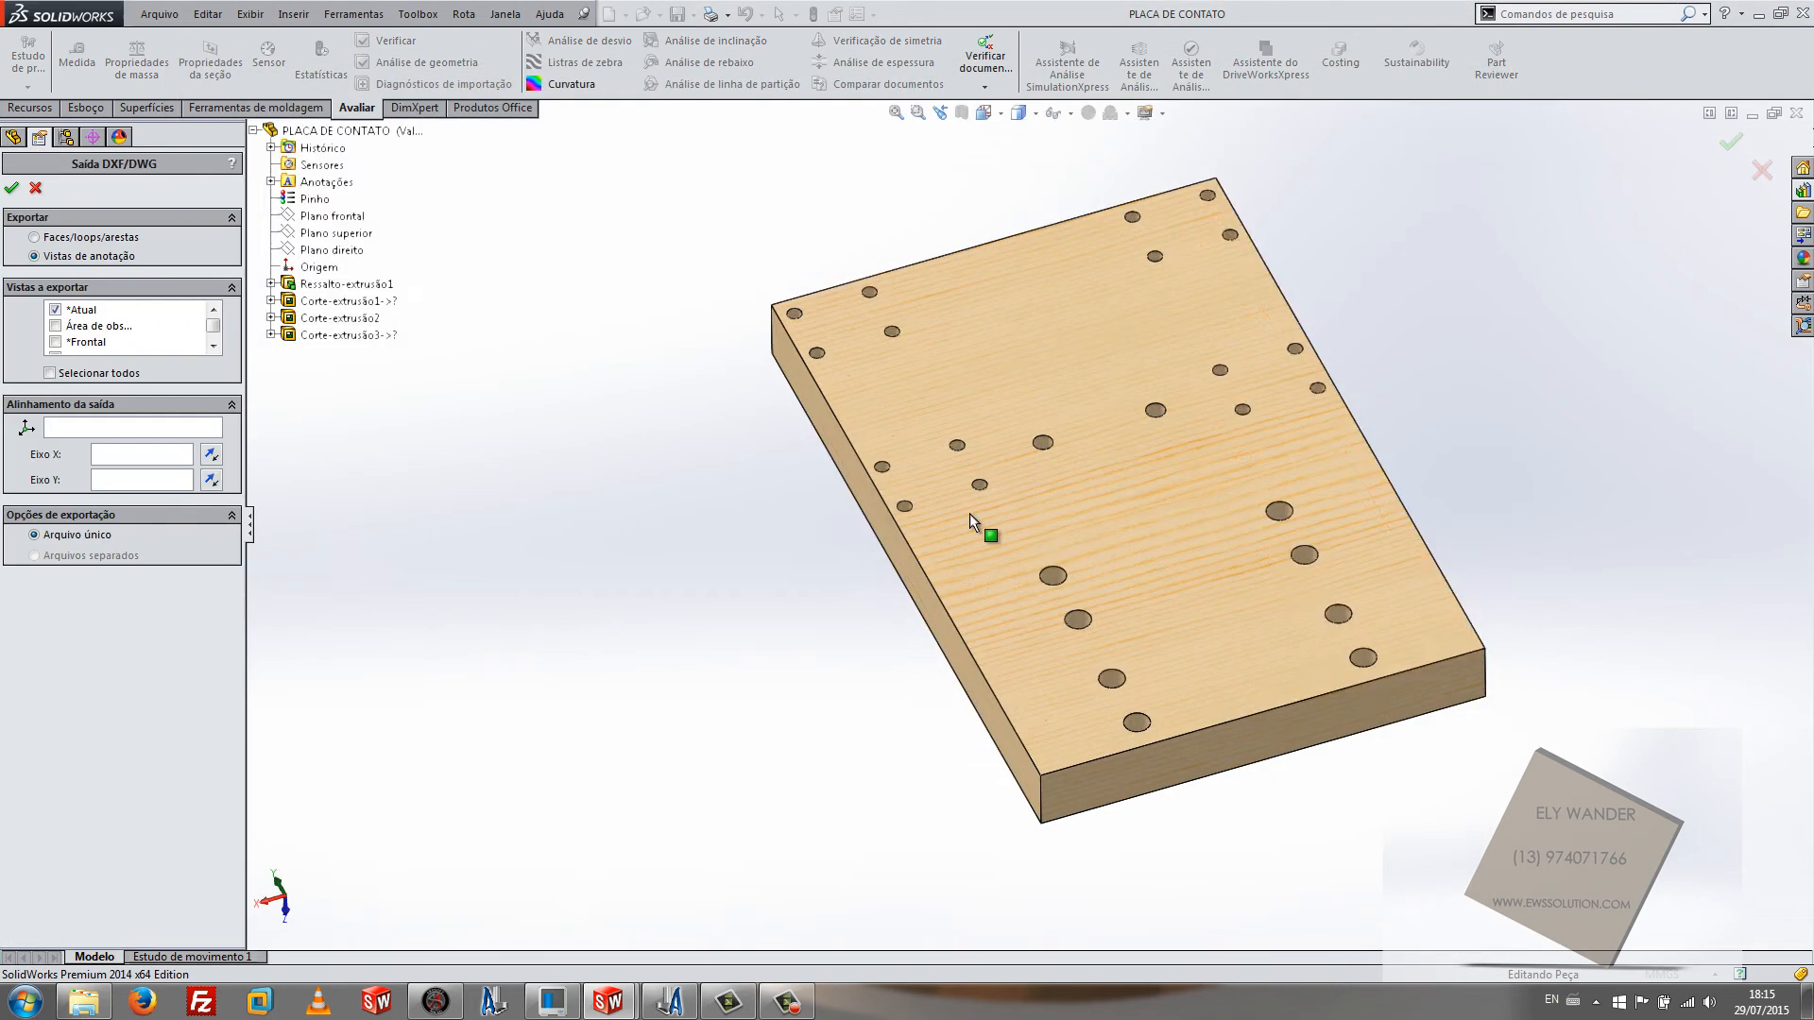
Step: Set the second DXF export to faces/loops/edges, choose the broad drilled face, save the cleaned-up outline and clear the selection
left_click(35, 238)
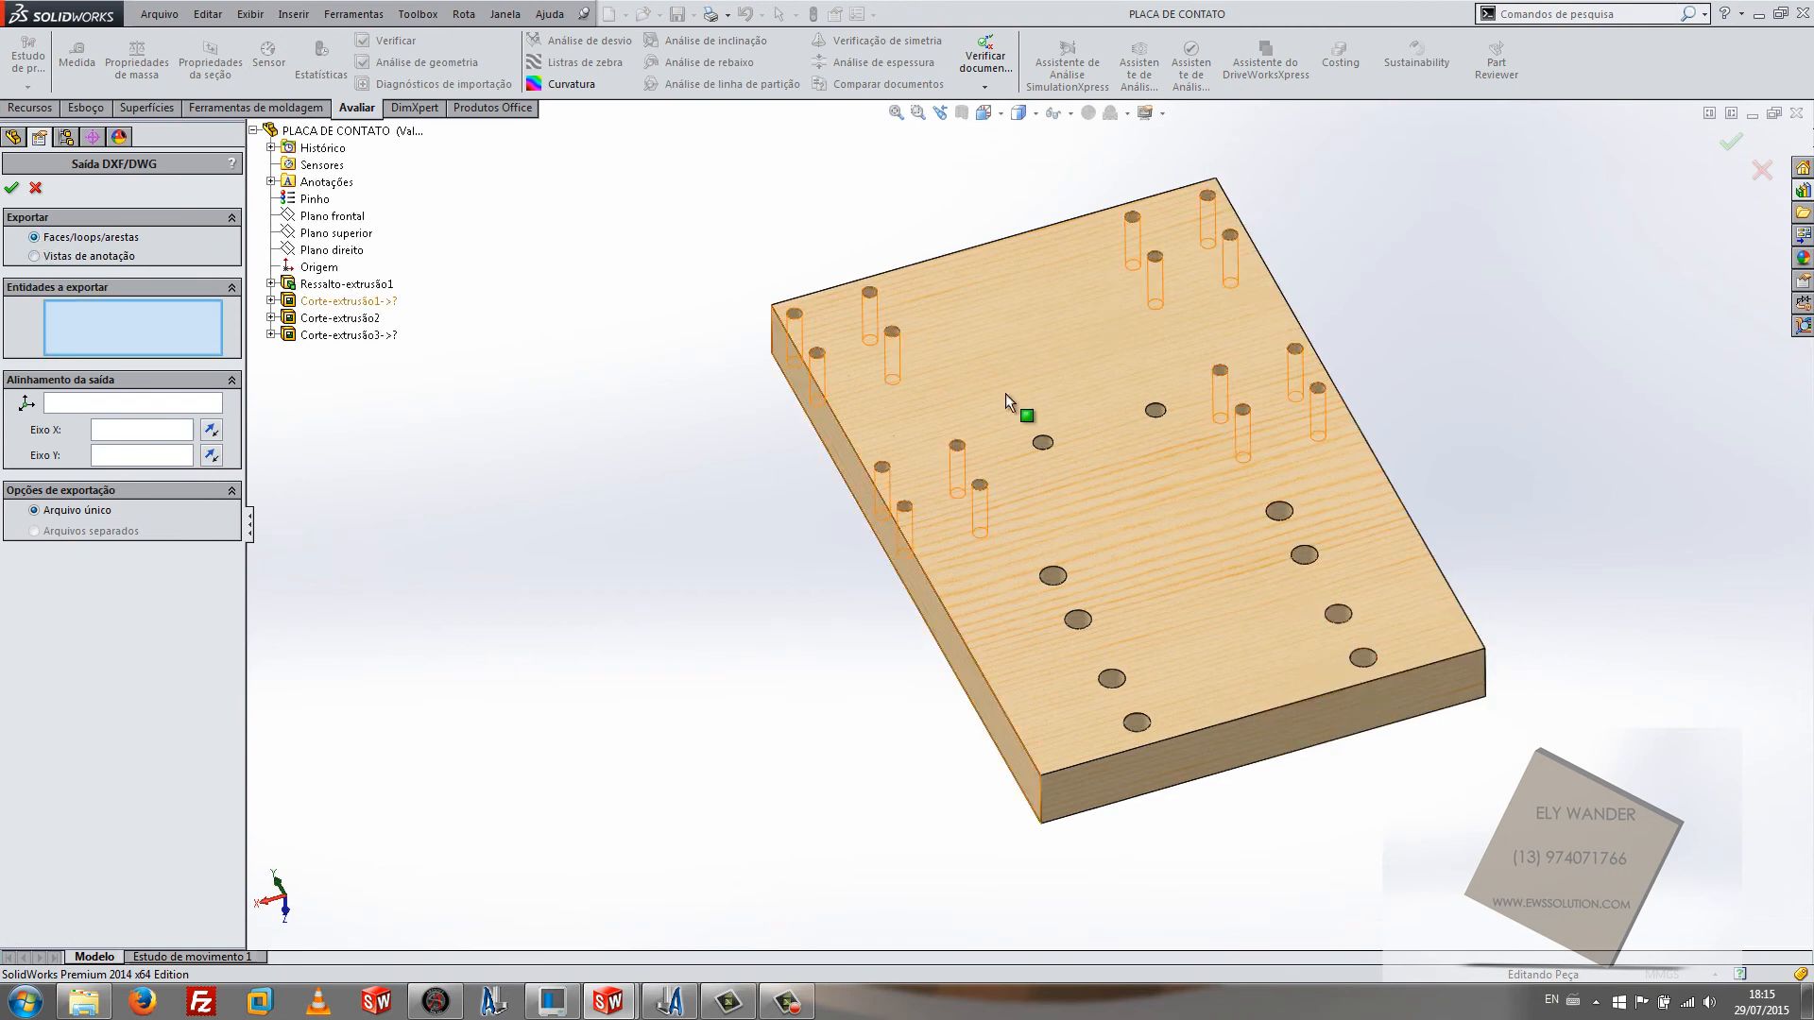
left_click(1025, 331)
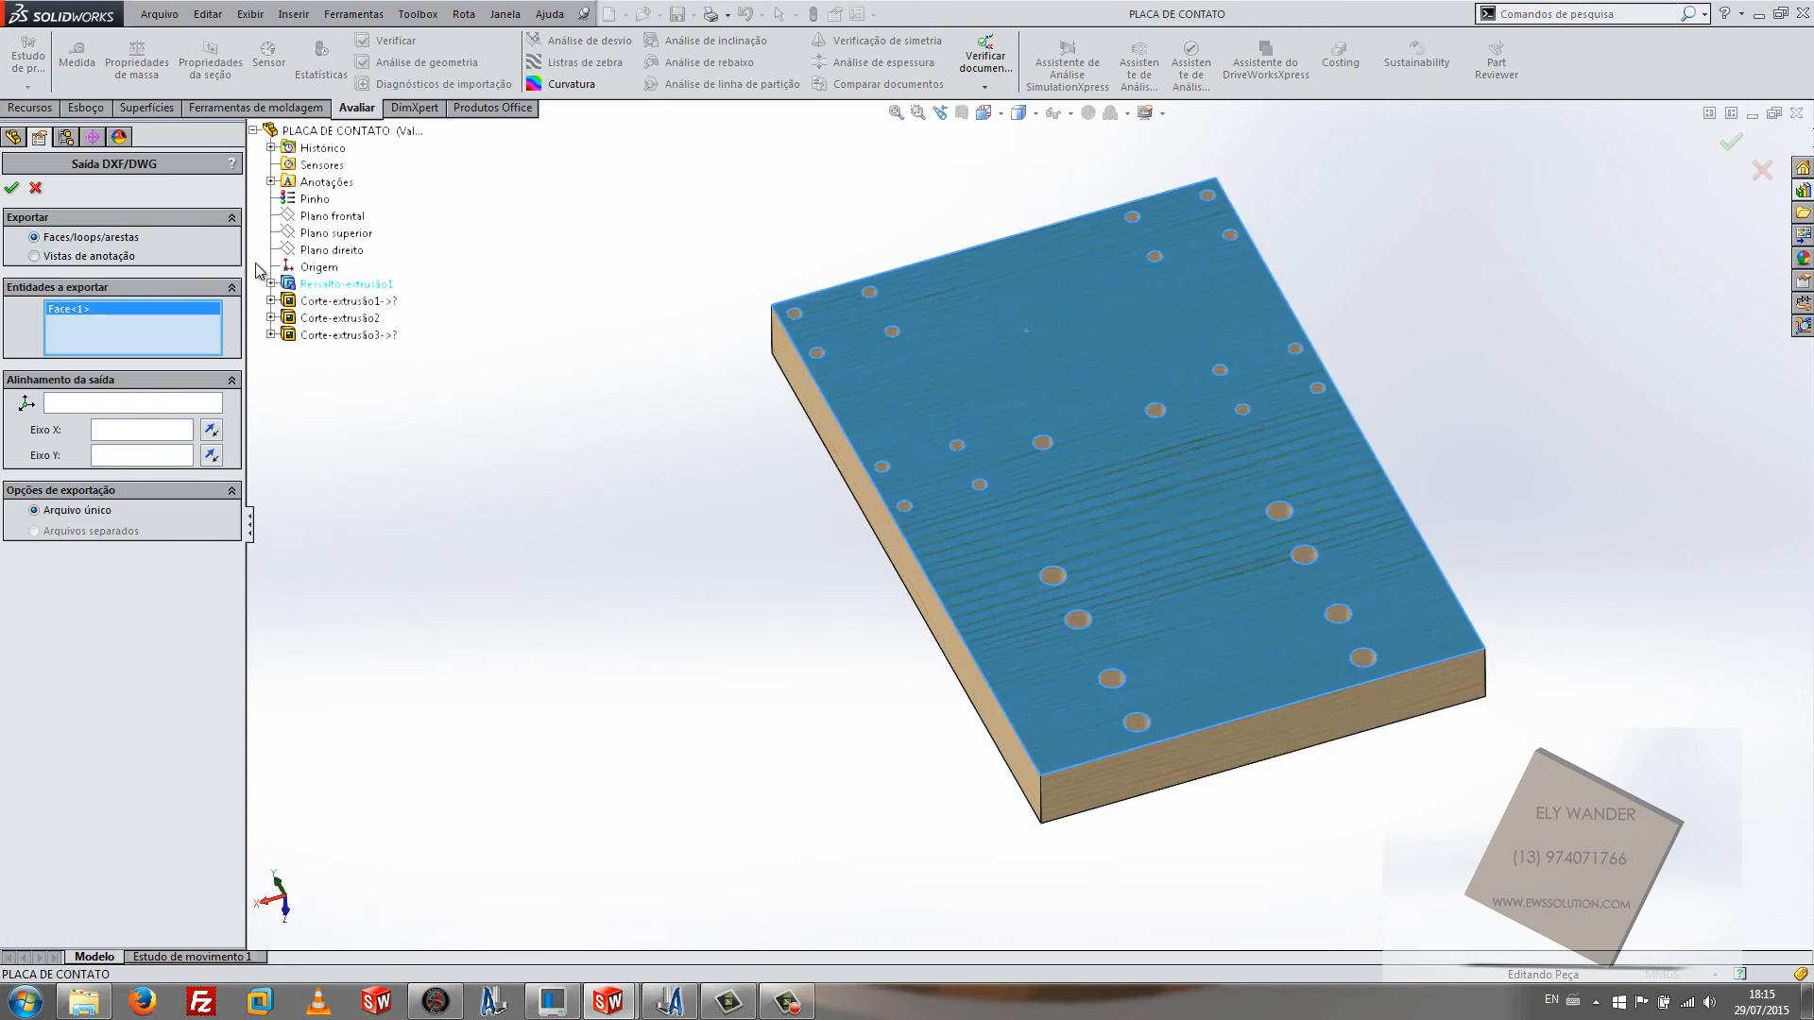
left_click(11, 188)
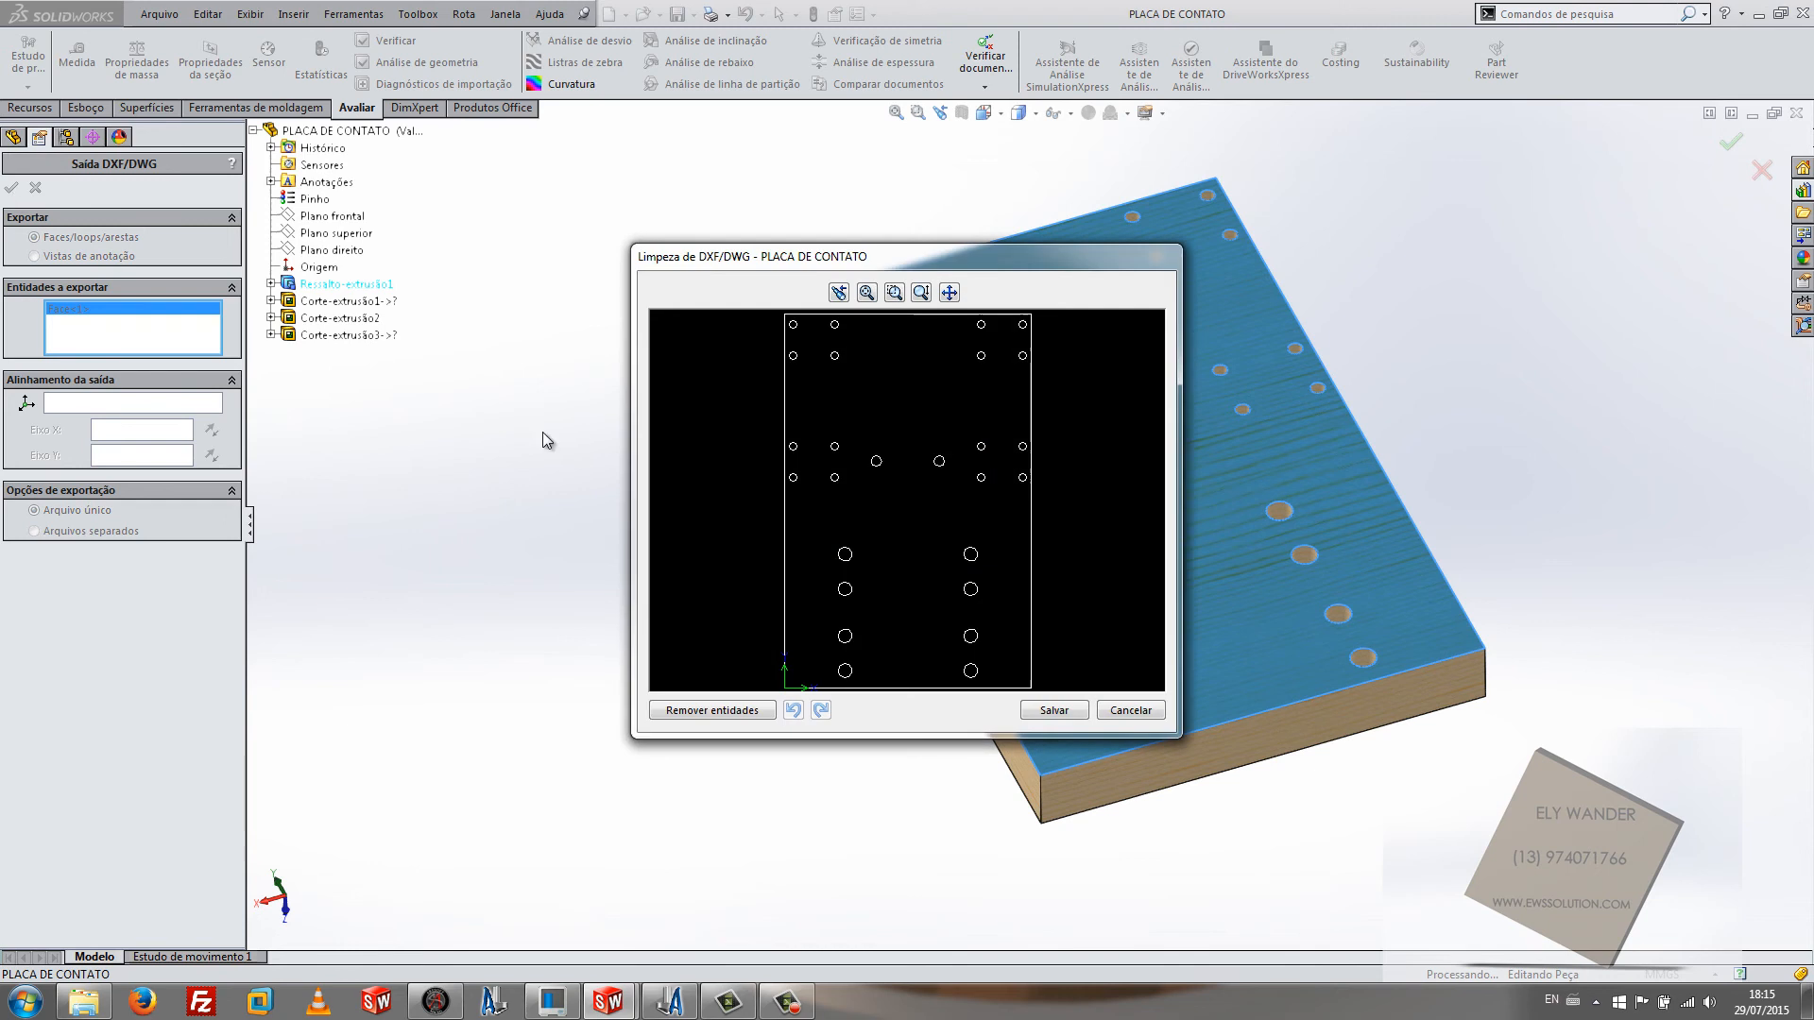
left_click(1071, 712)
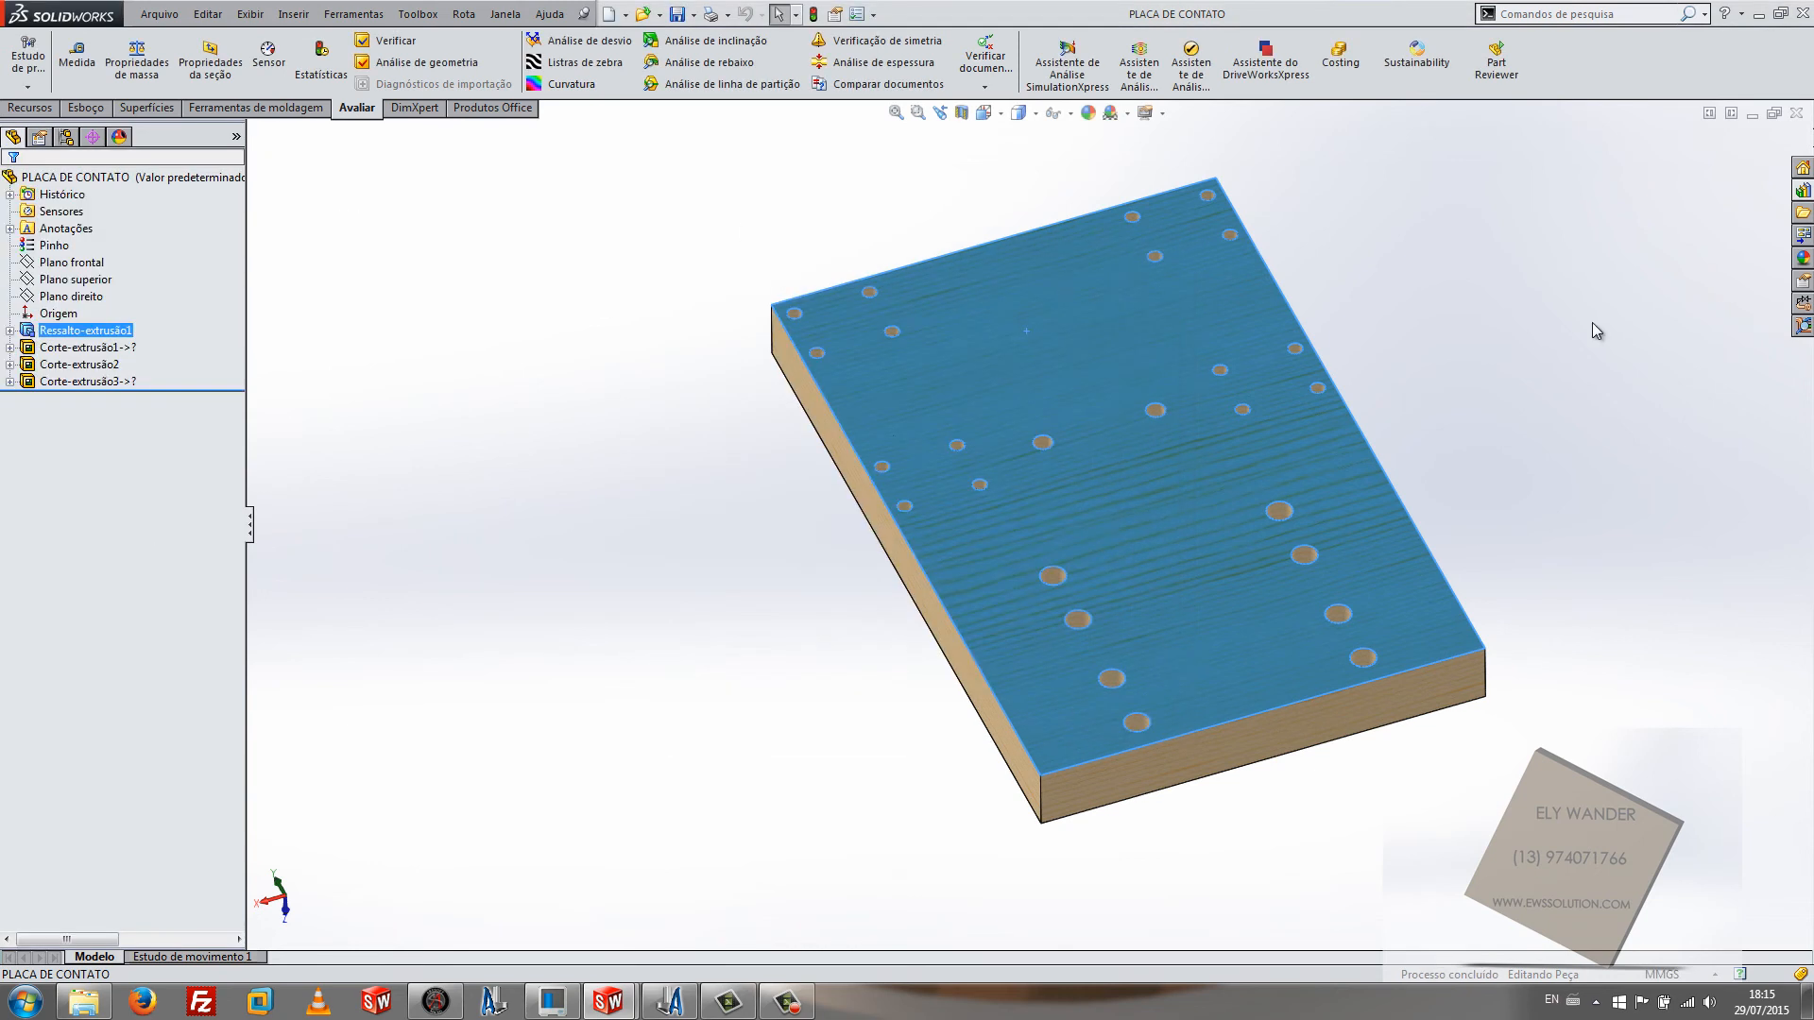
left_click(1592, 322)
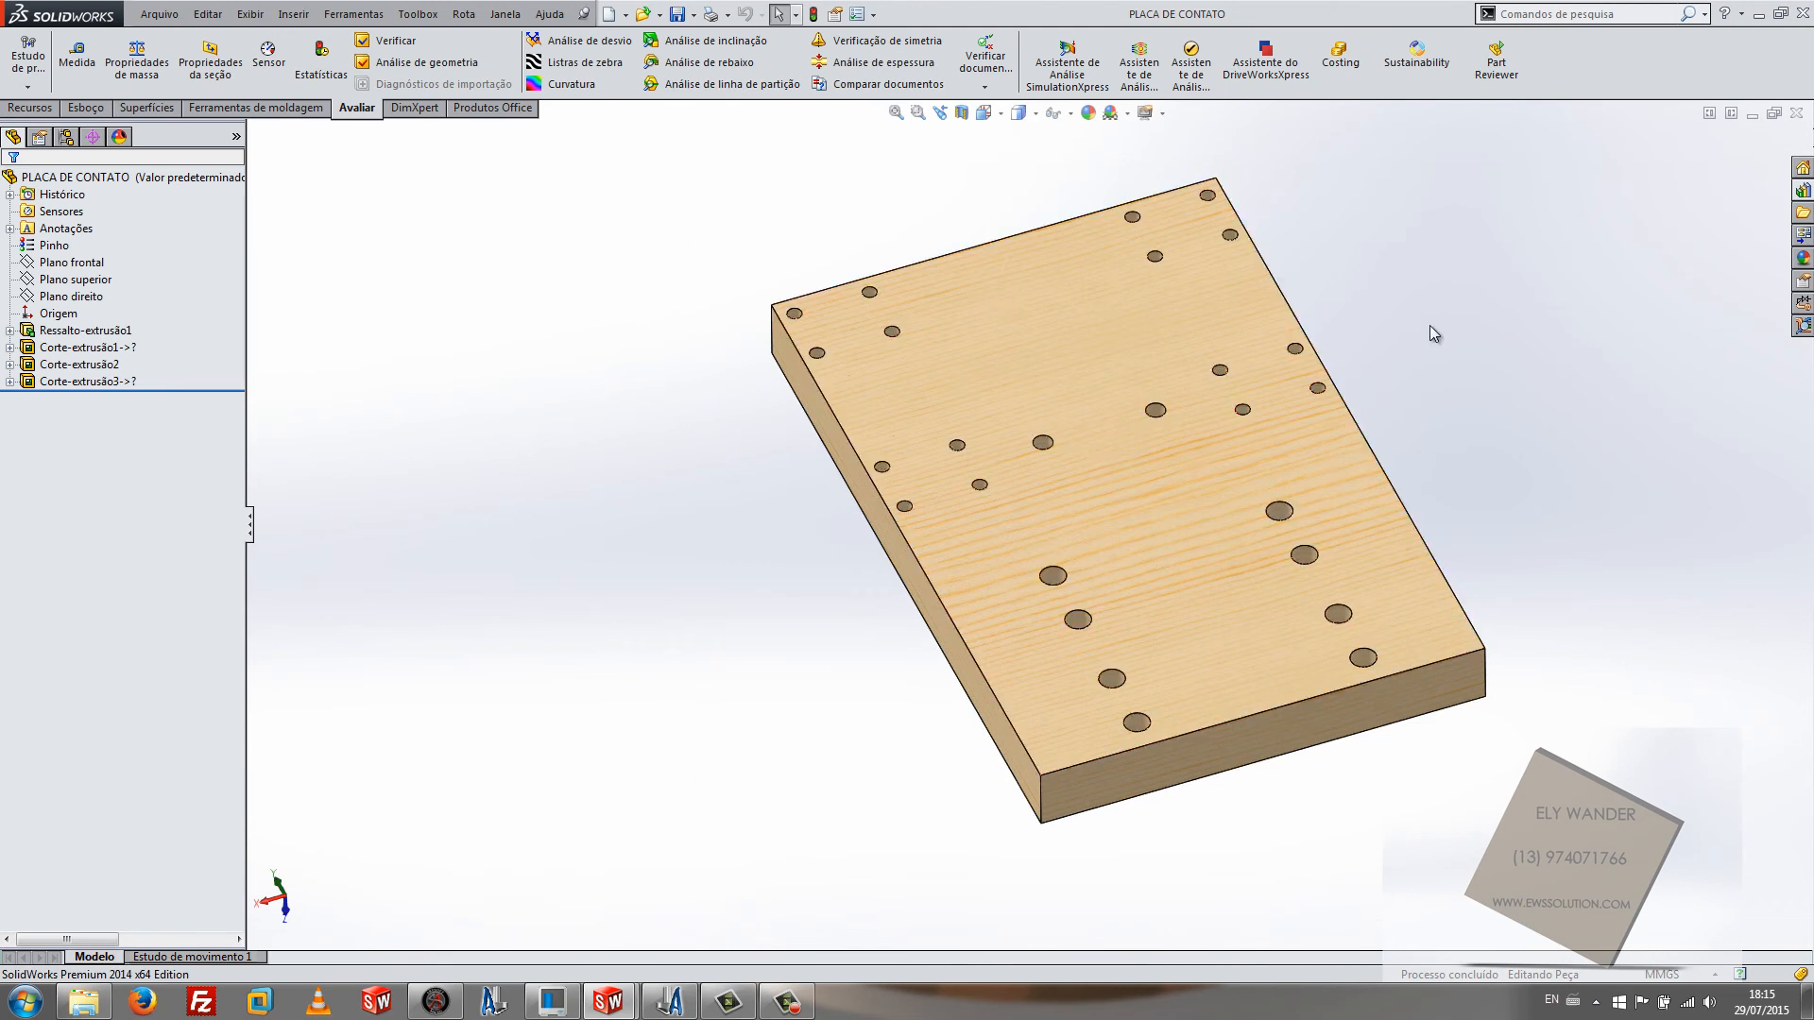
Step: Close the plate part, look over the MONTAGEM FRESA CNC assembly, and close it together with SolidWorks
middle_click_drag(1430, 325, 1487, 206)
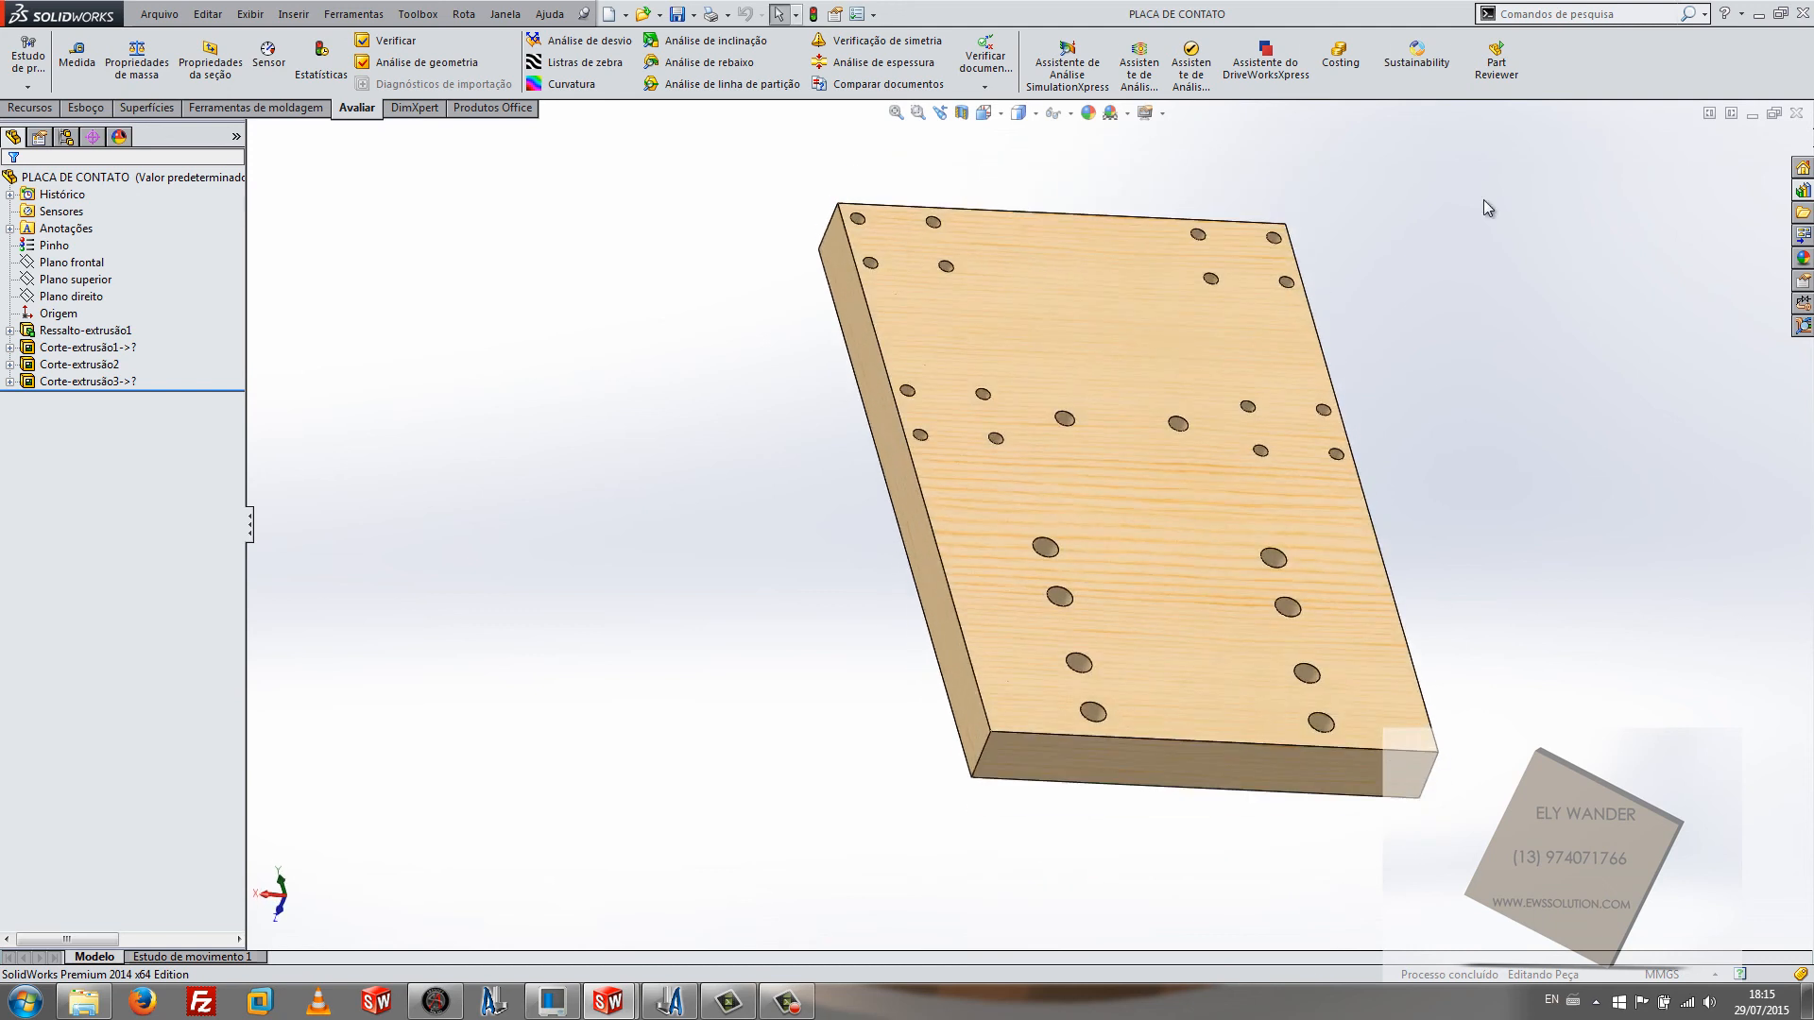
left_click(1796, 114)
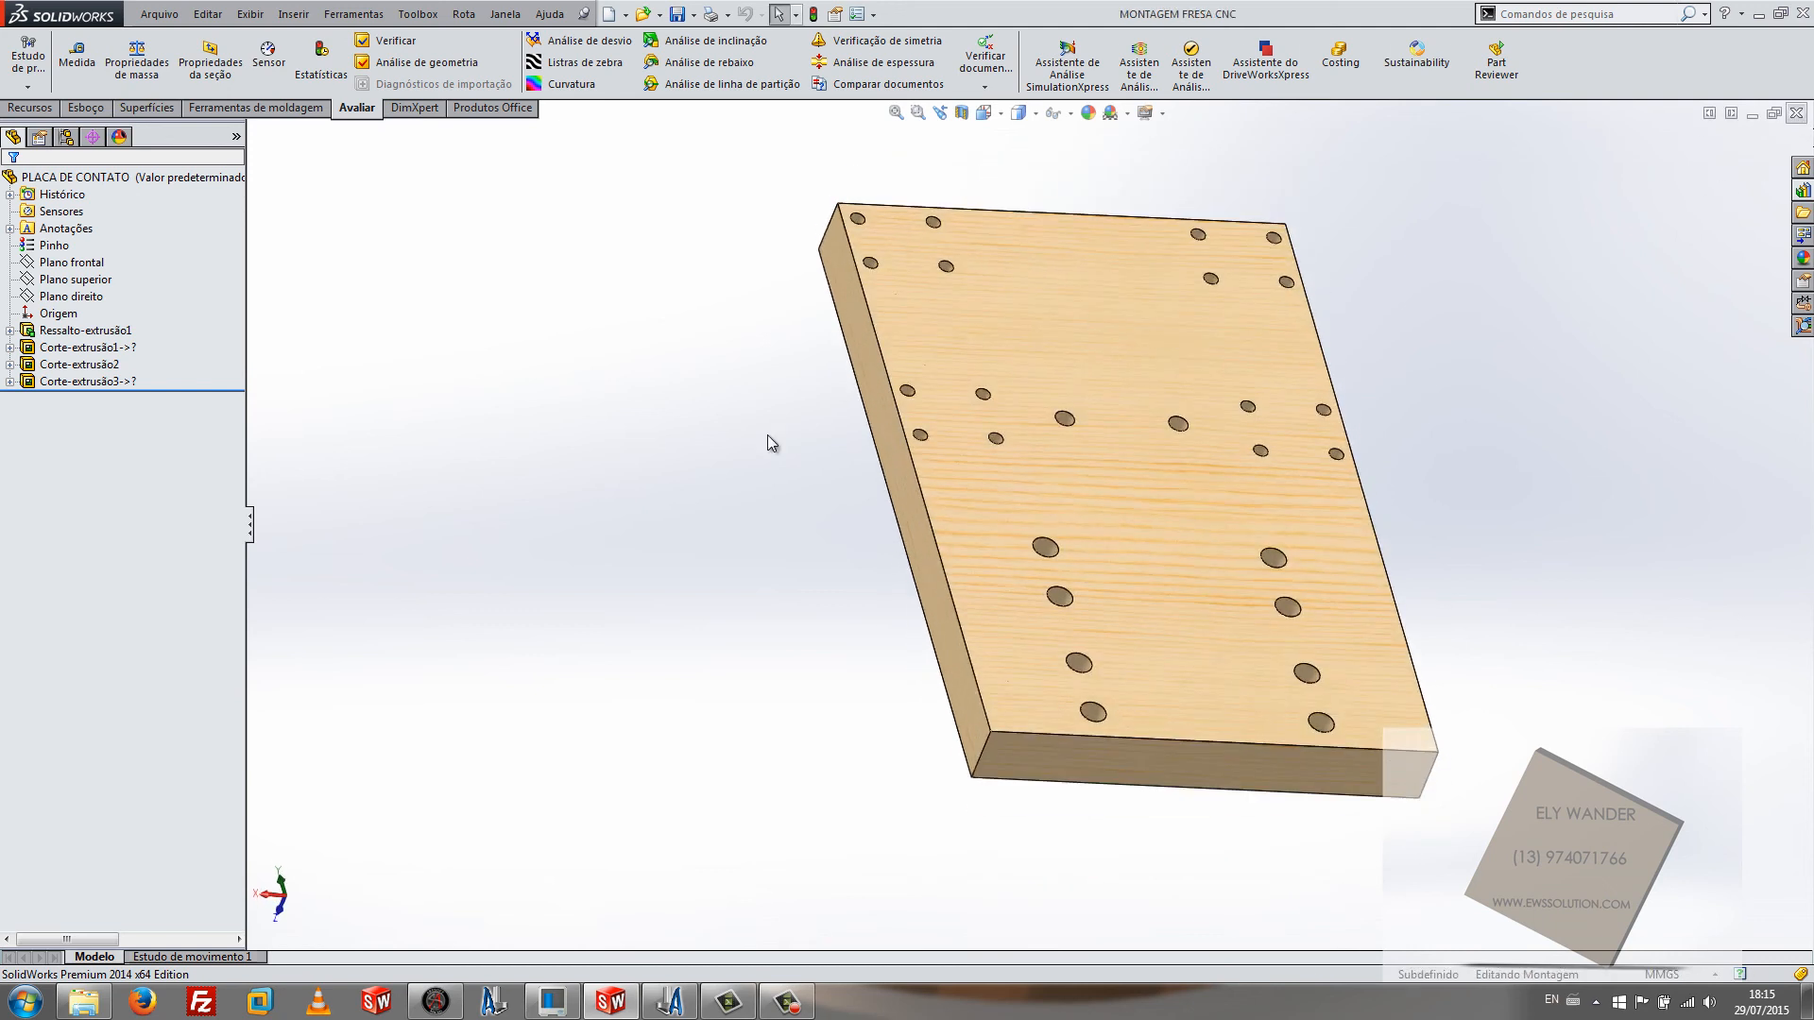
key("f")
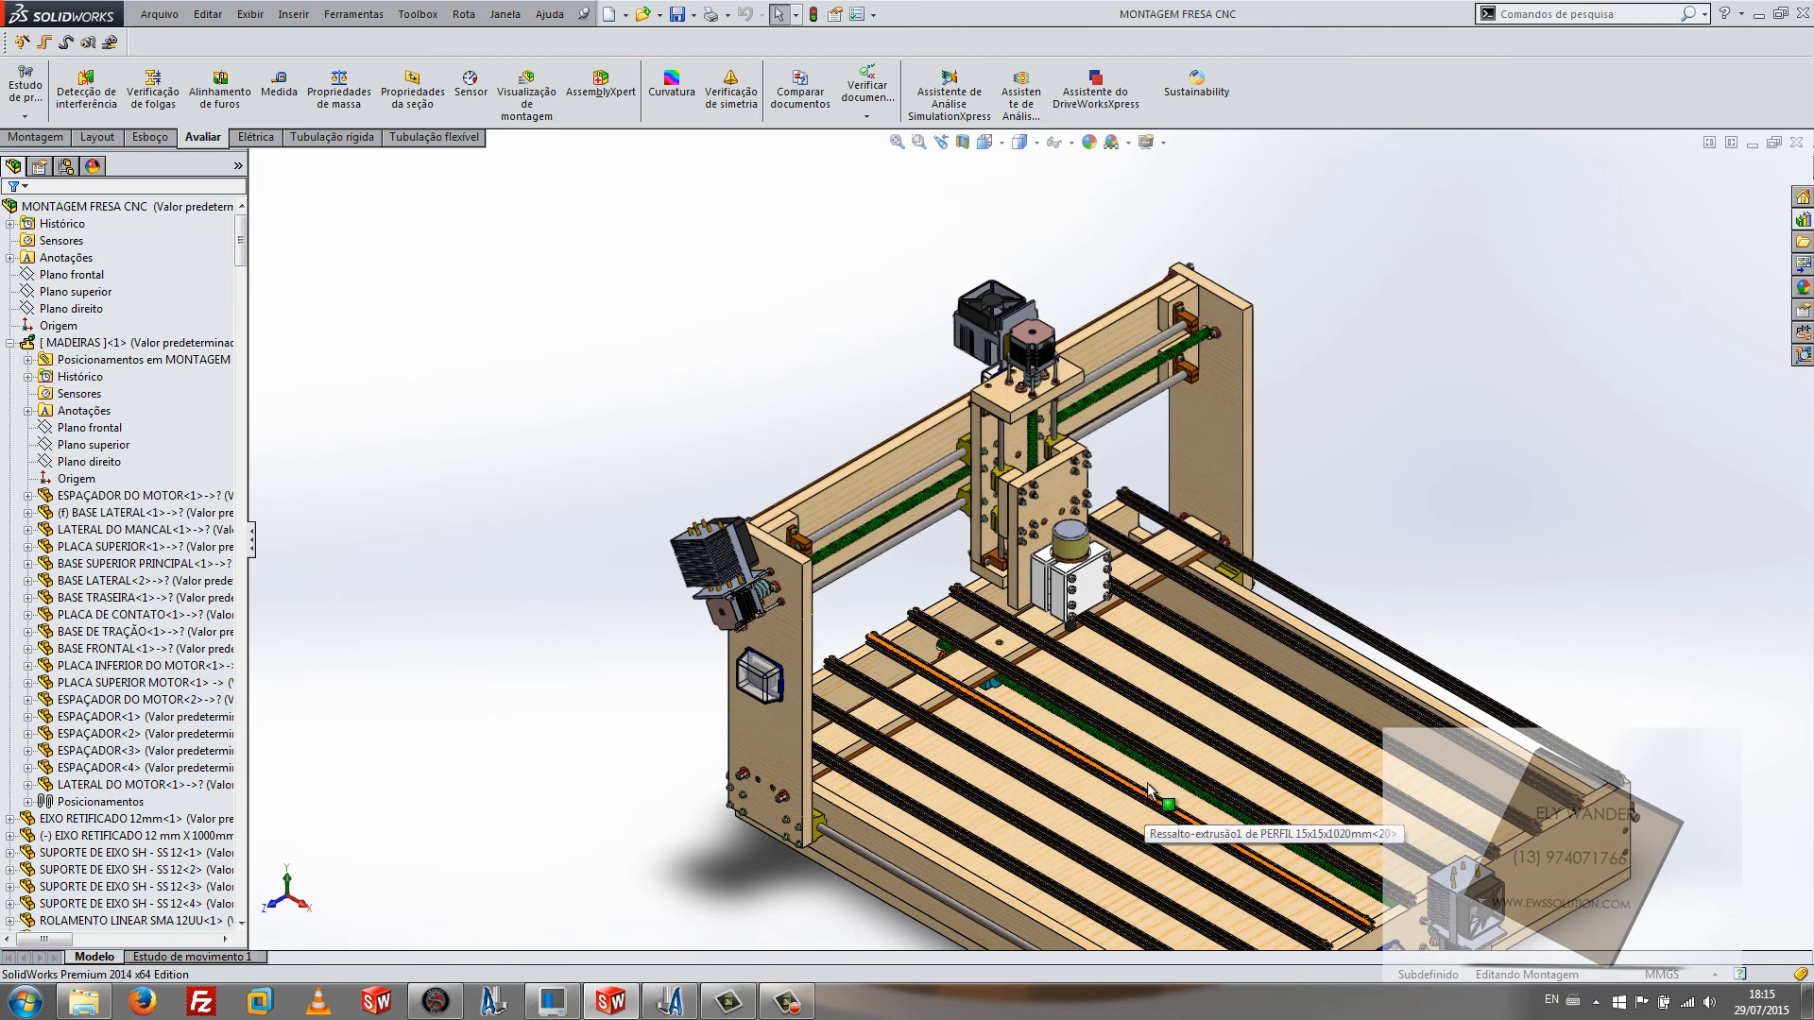
middle_click_drag(1149, 771, 1120, 717, "ctrl")
key("f")
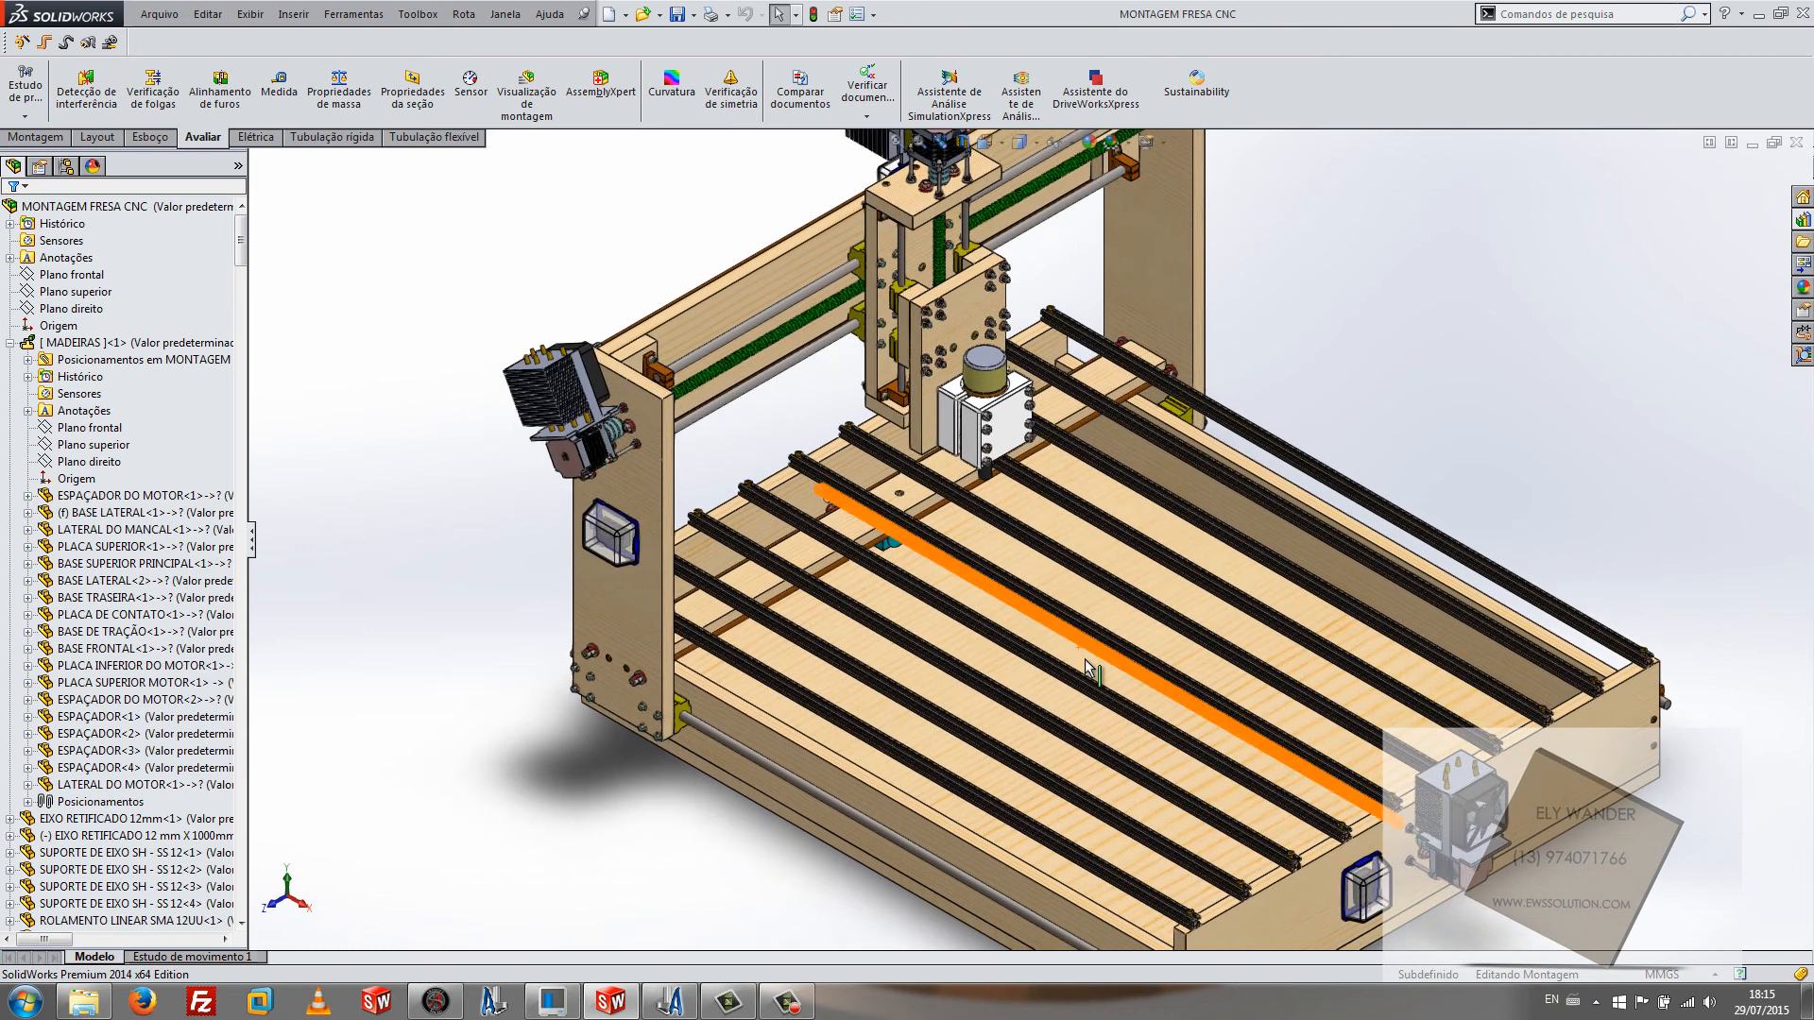
left_click(1796, 145)
left_click(1800, 13)
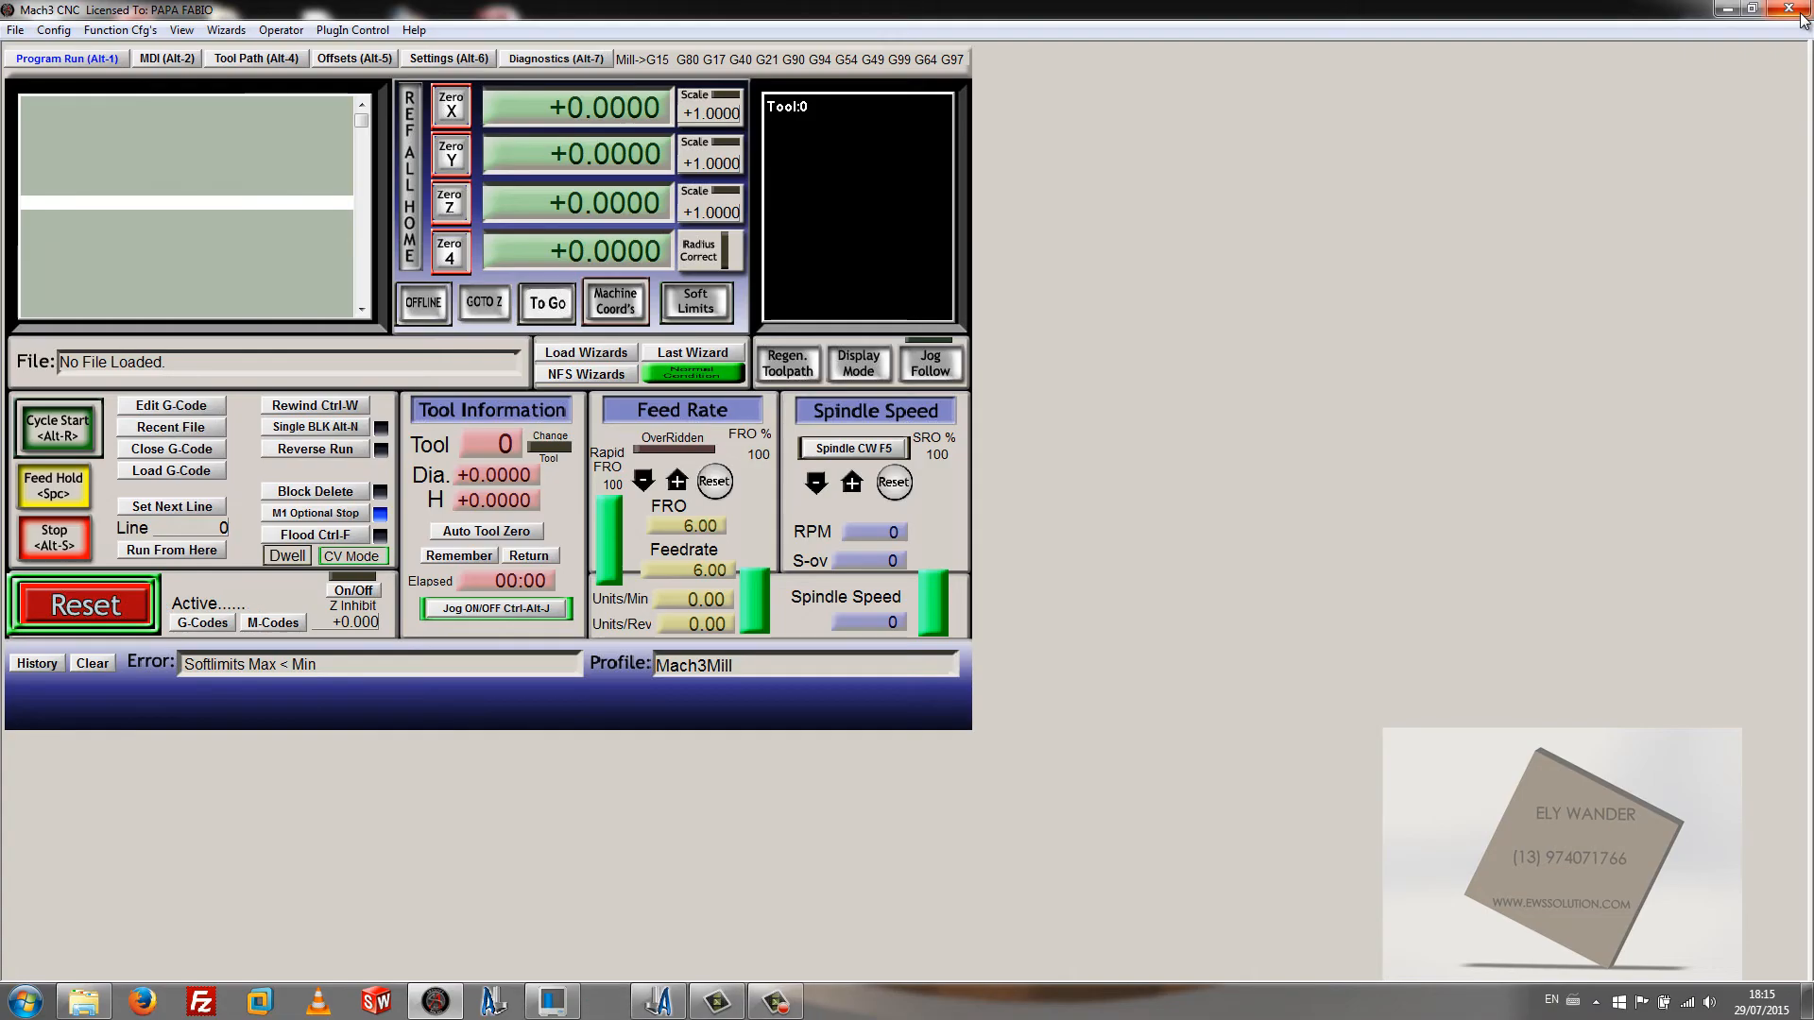
Step: Minimize Mach3, switch to ArtCAM Pro and open the PLACA DE CONTATO DXF from the desktop's VIDEO AULA GCODE folder
left_click(1727, 7)
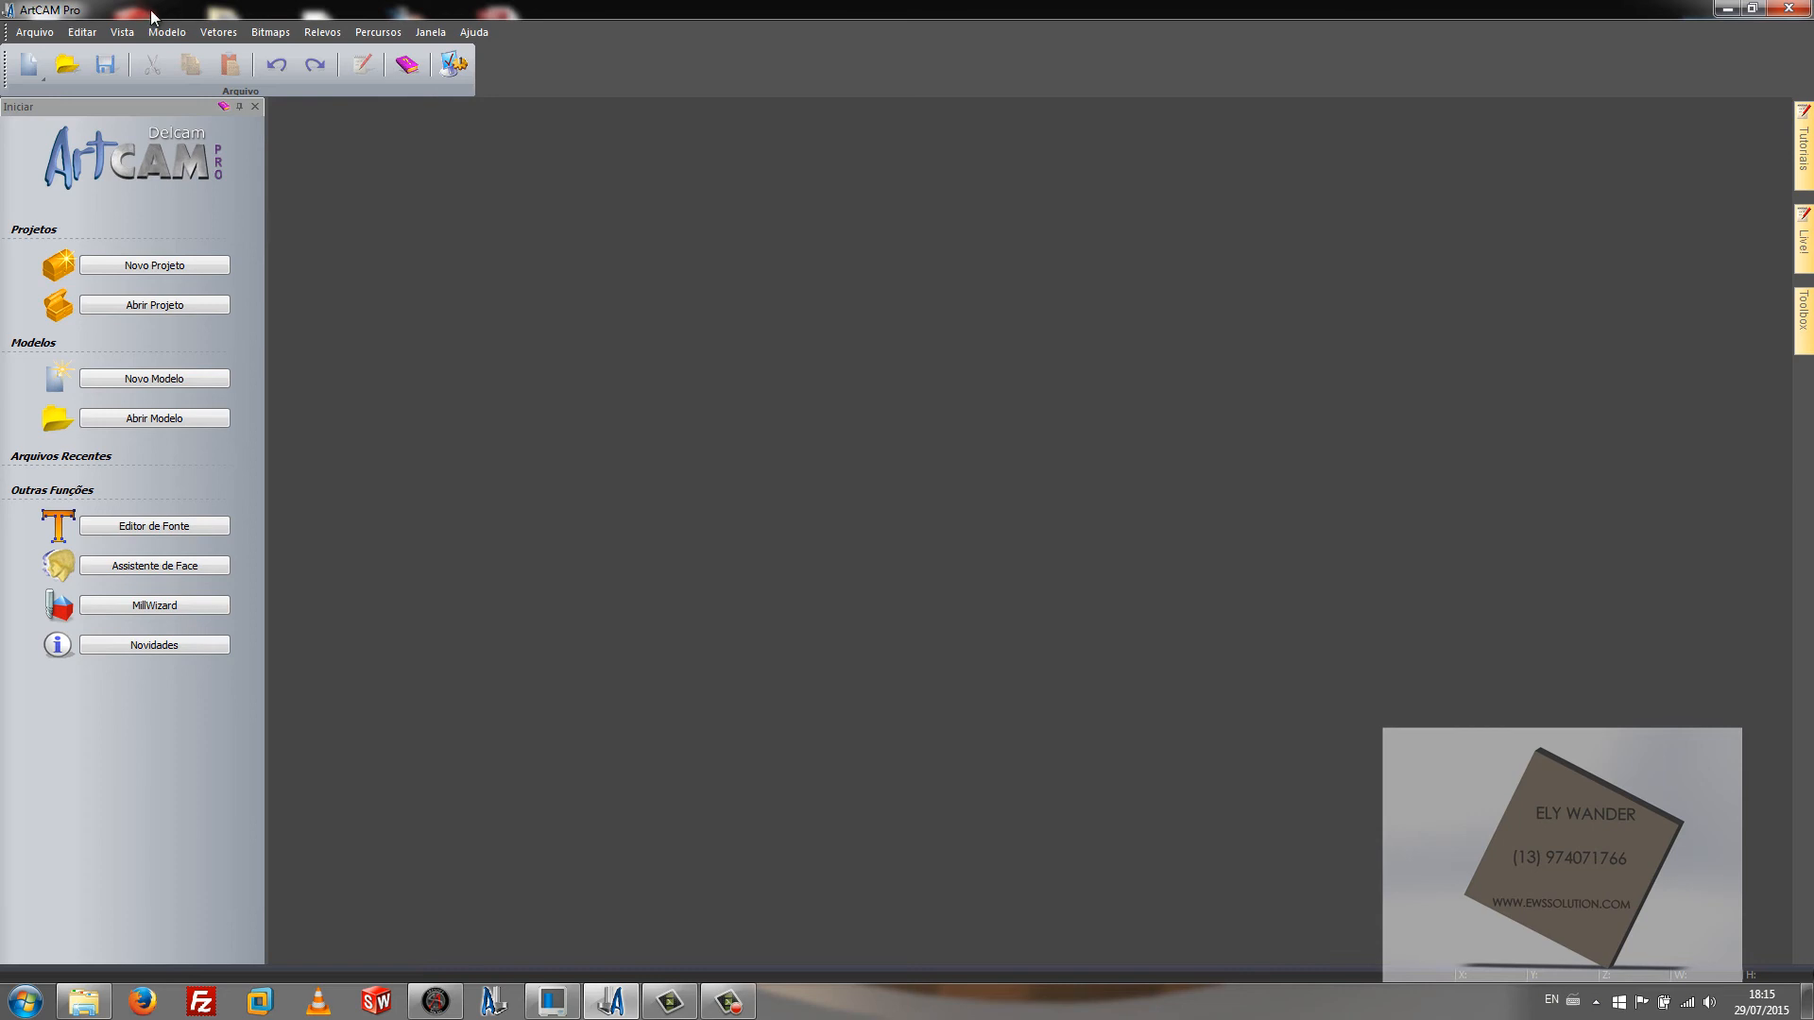
left_click(68, 66)
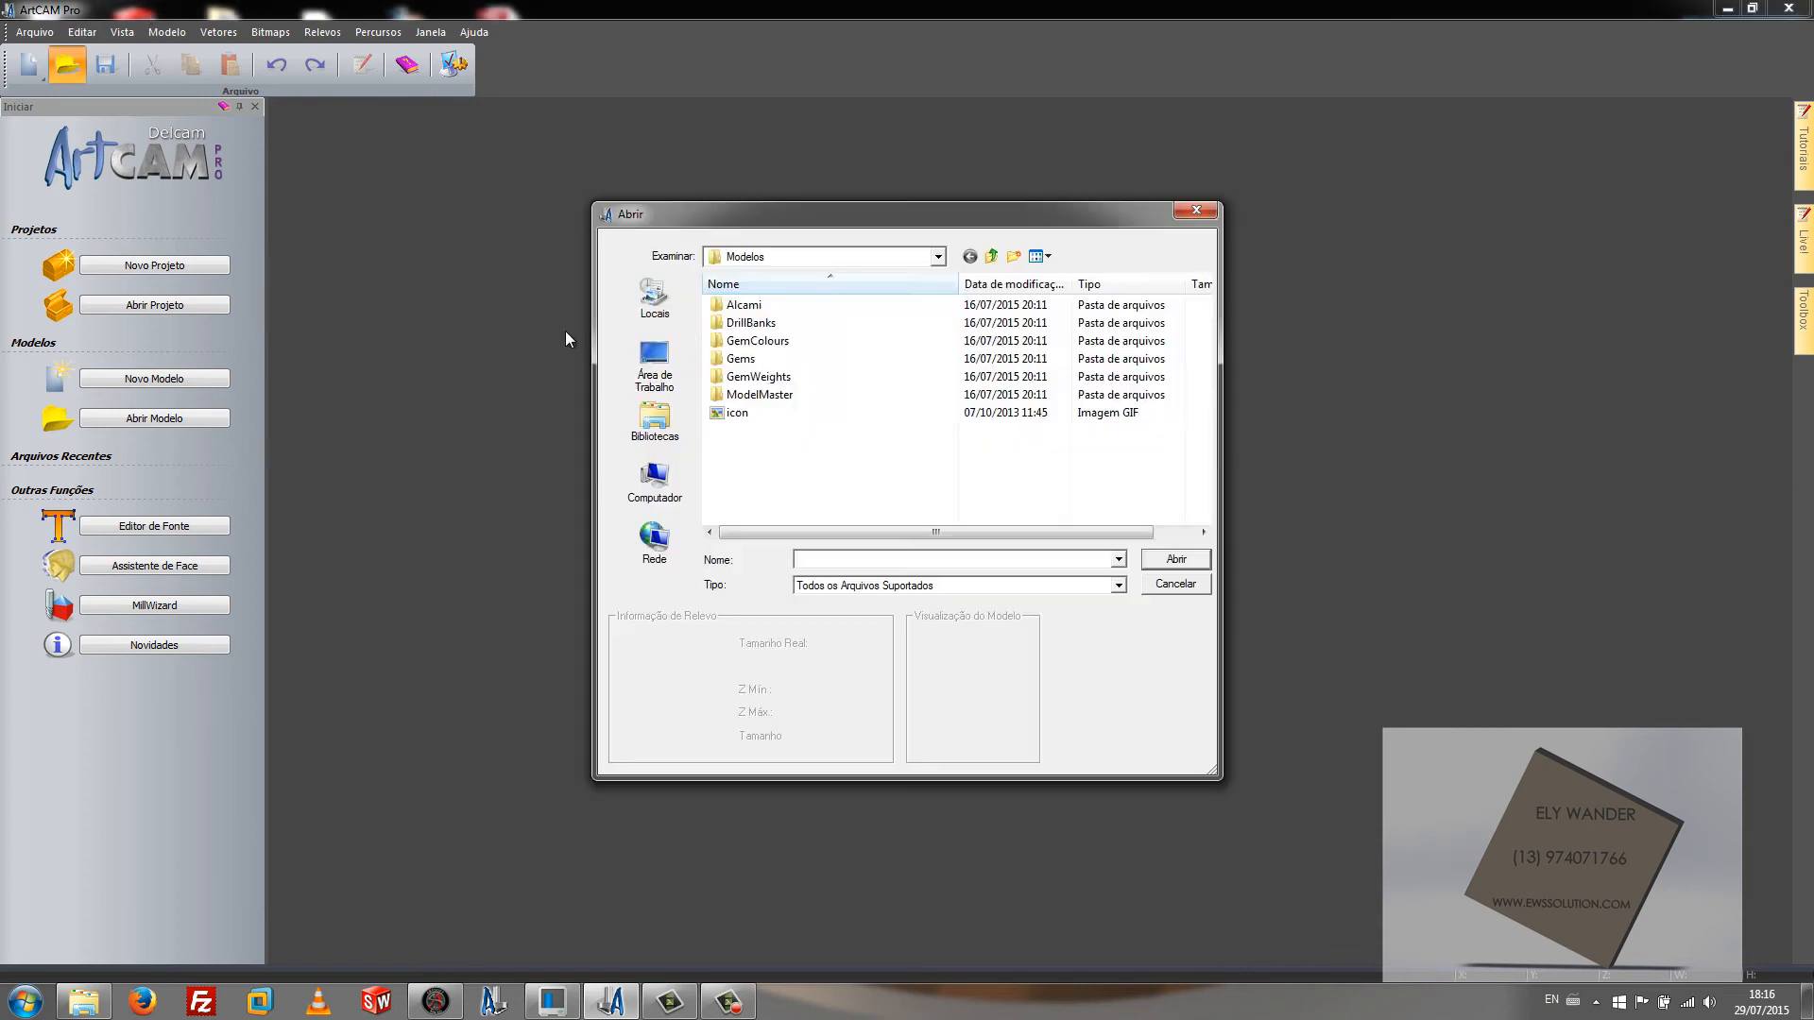
left_click(651, 359)
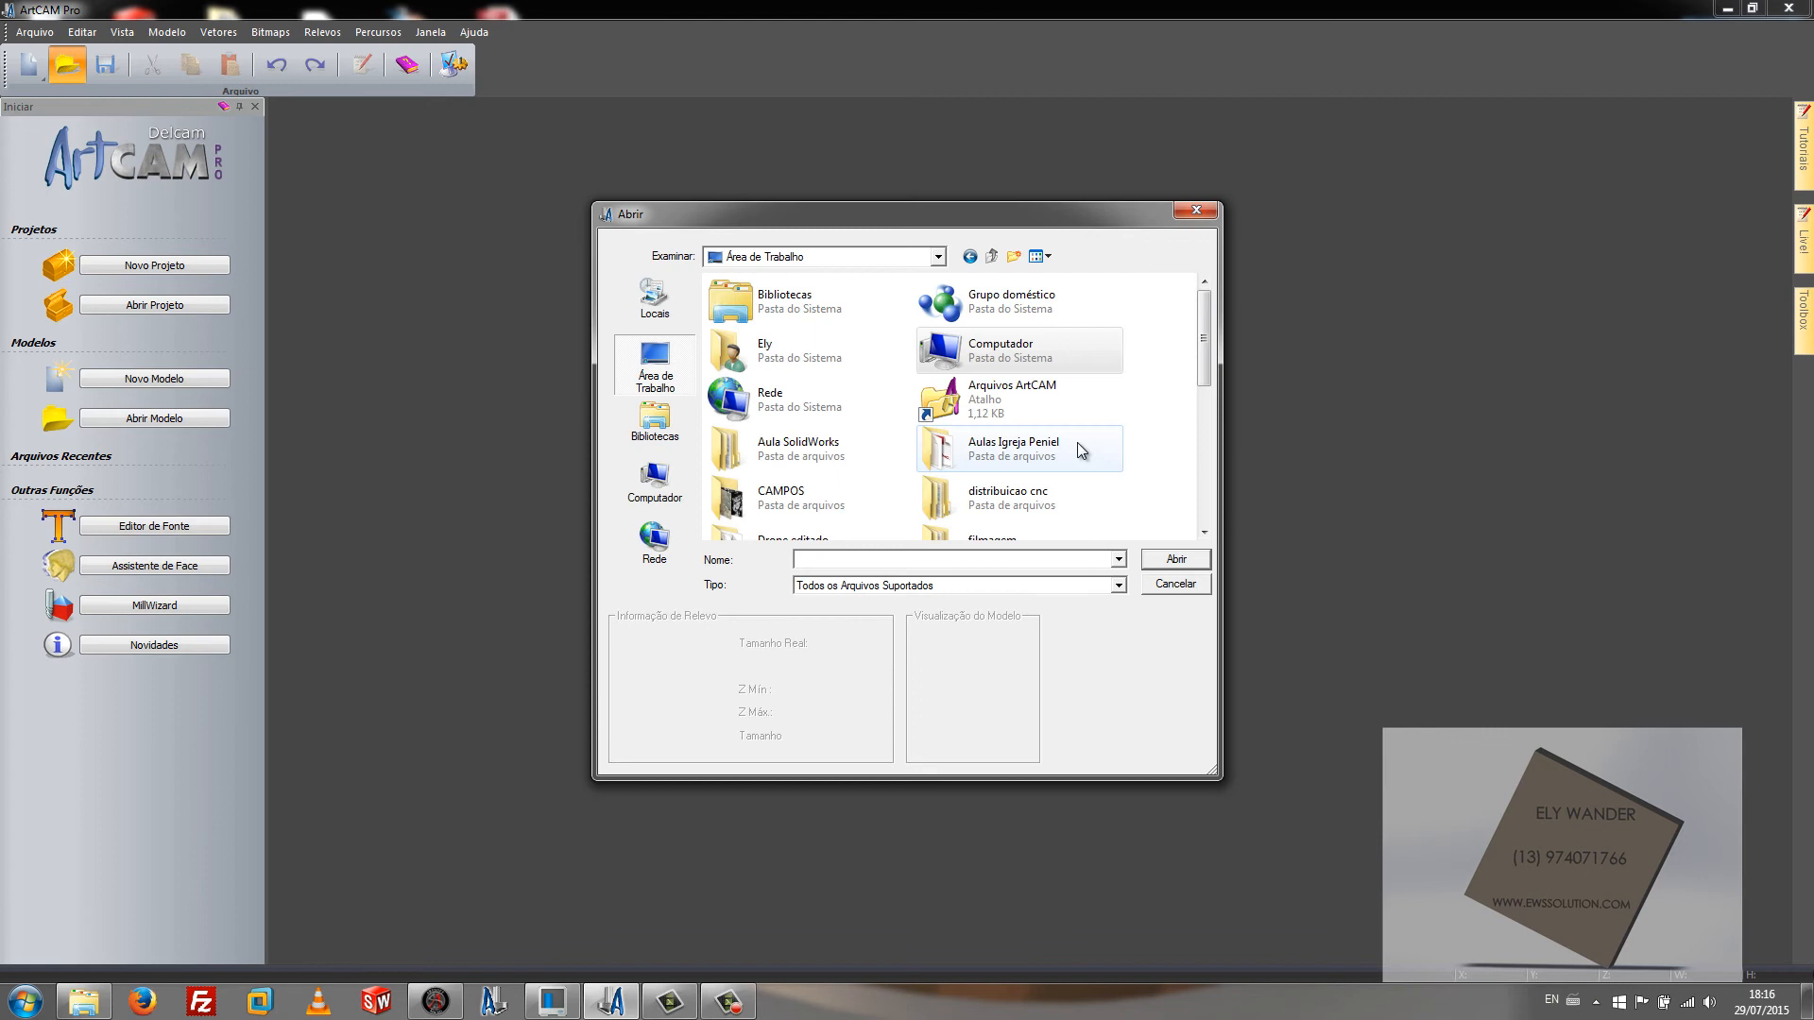
scroll(1077, 442, "down", 5)
scroll(1076, 442, "up", 3)
scroll(853, 467, "down", 3)
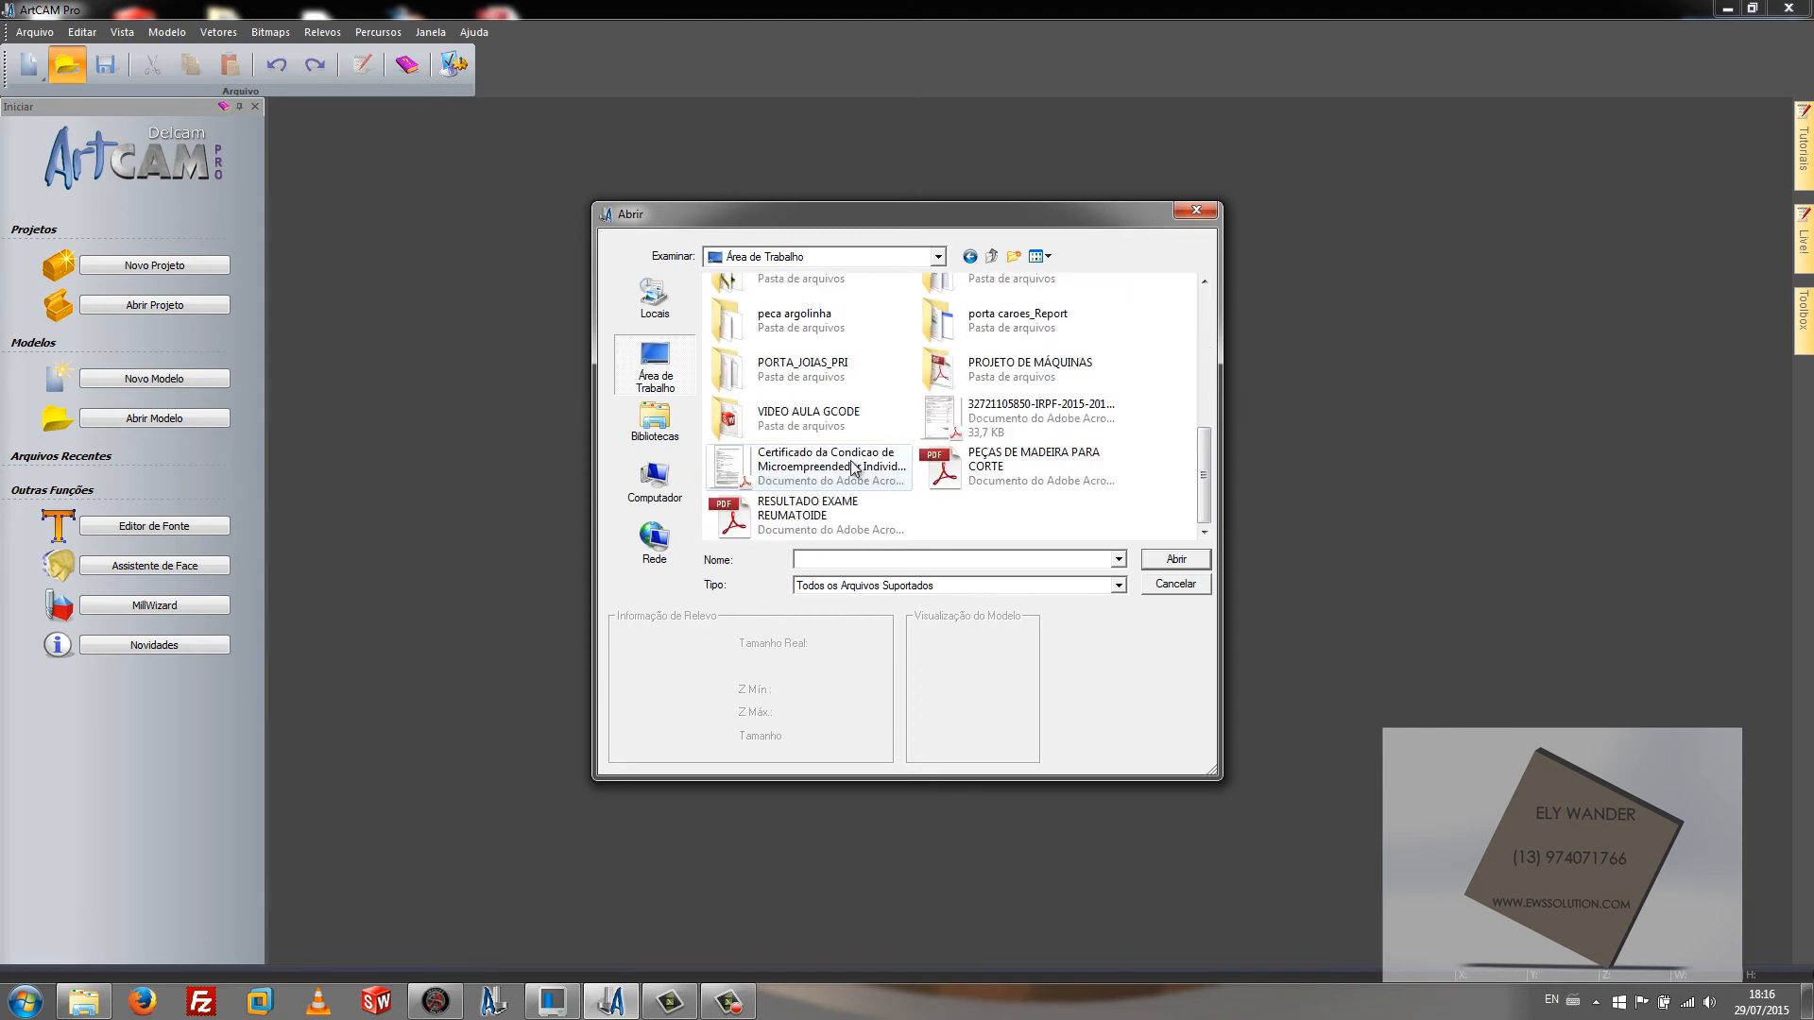
double_click(769, 406)
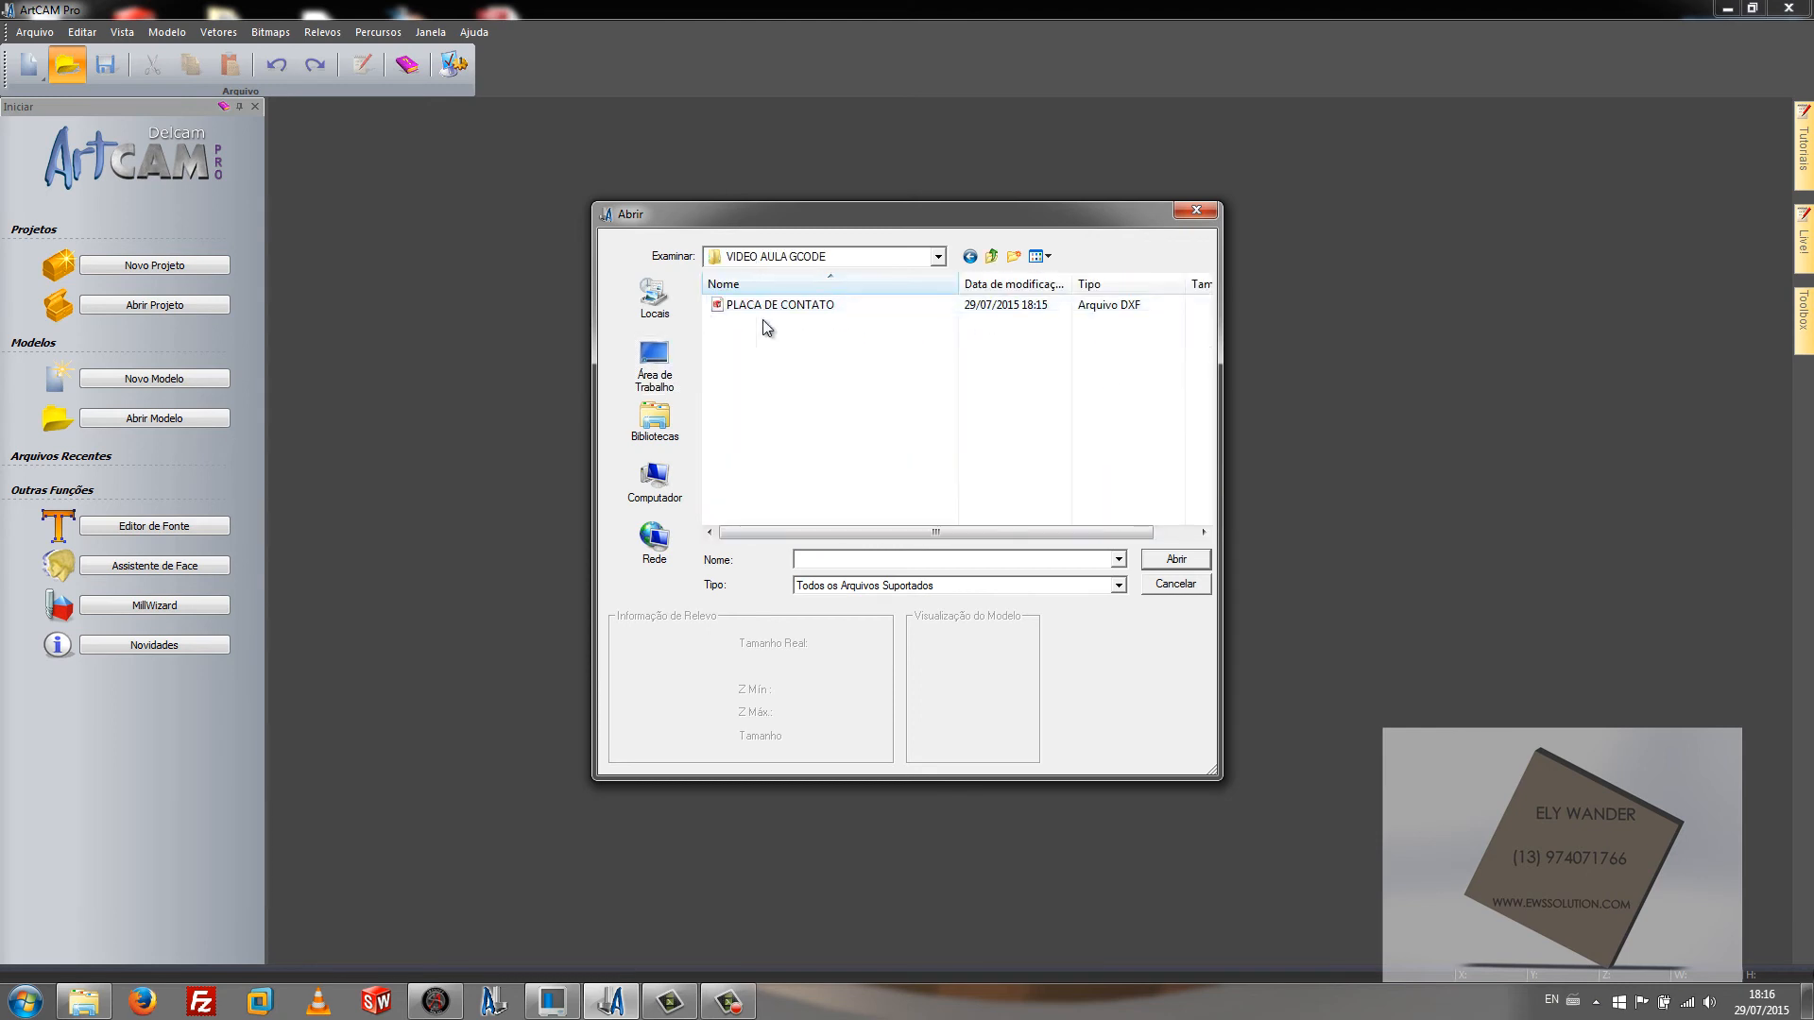
double_click(801, 304)
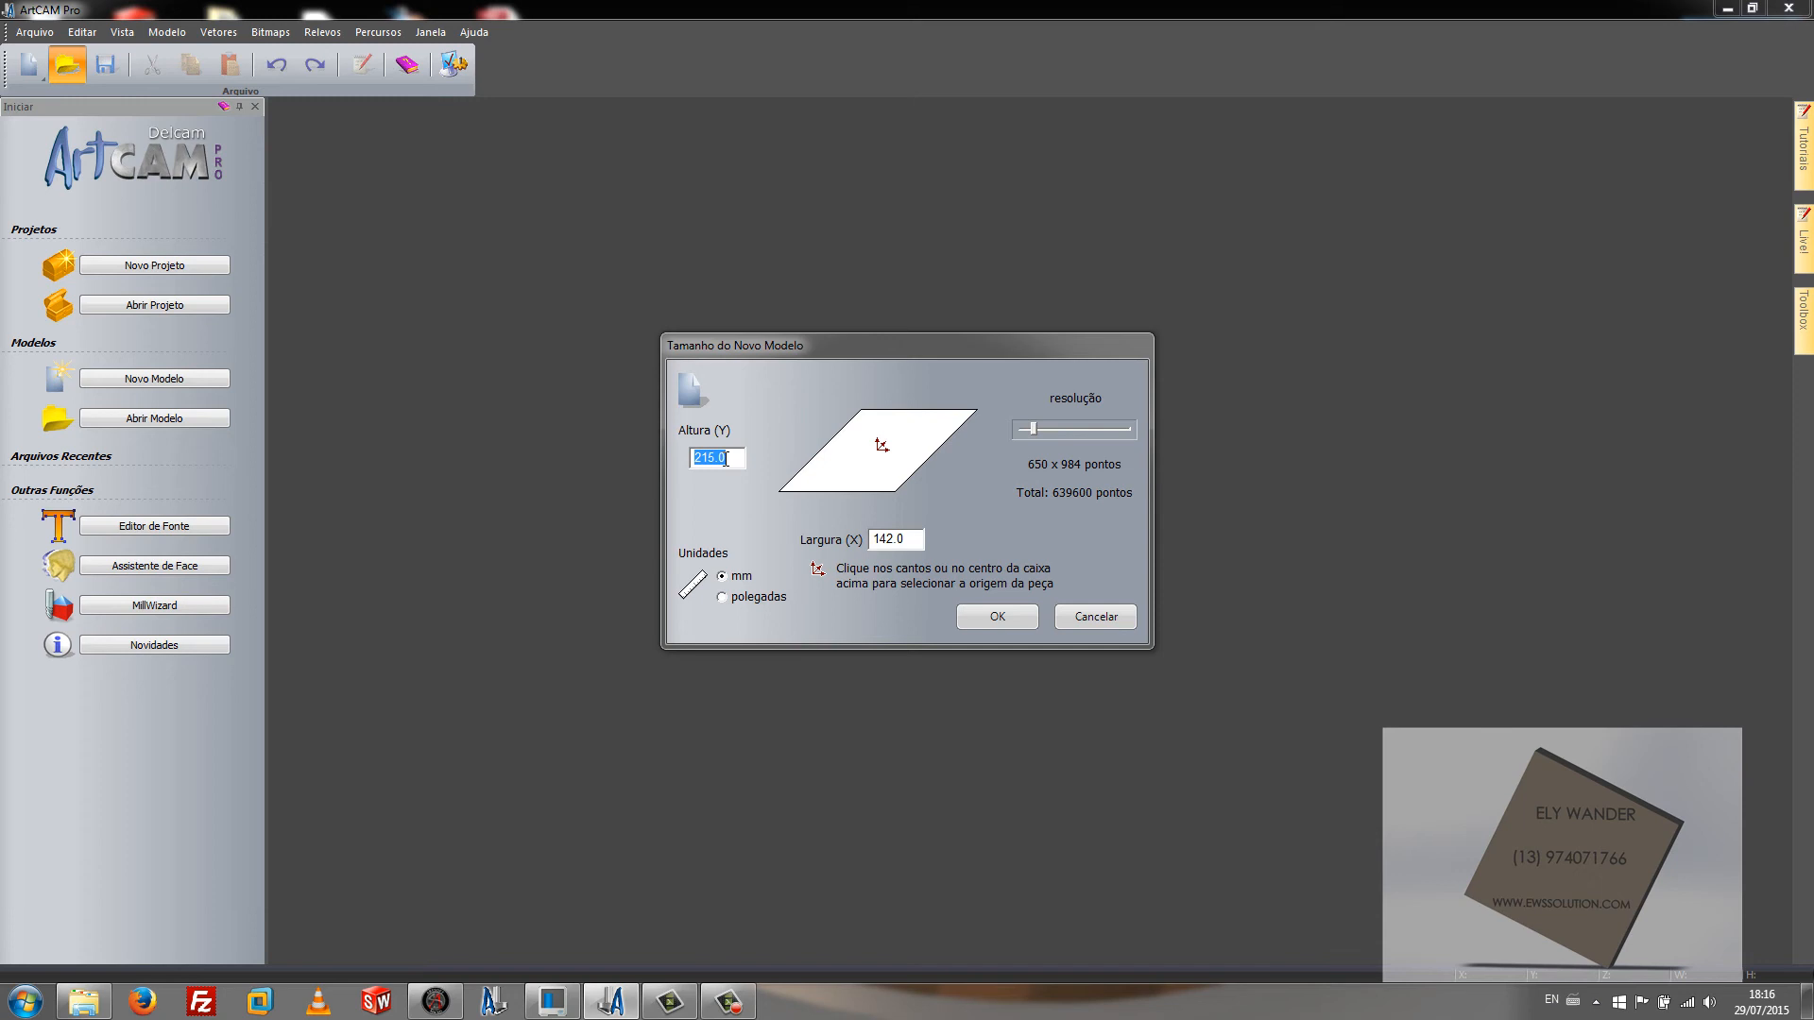
Step: Create the new model 300 mm high and 200 mm wide, and import the DXF in millimetres, centred on the model
type("300")
key("Tab")
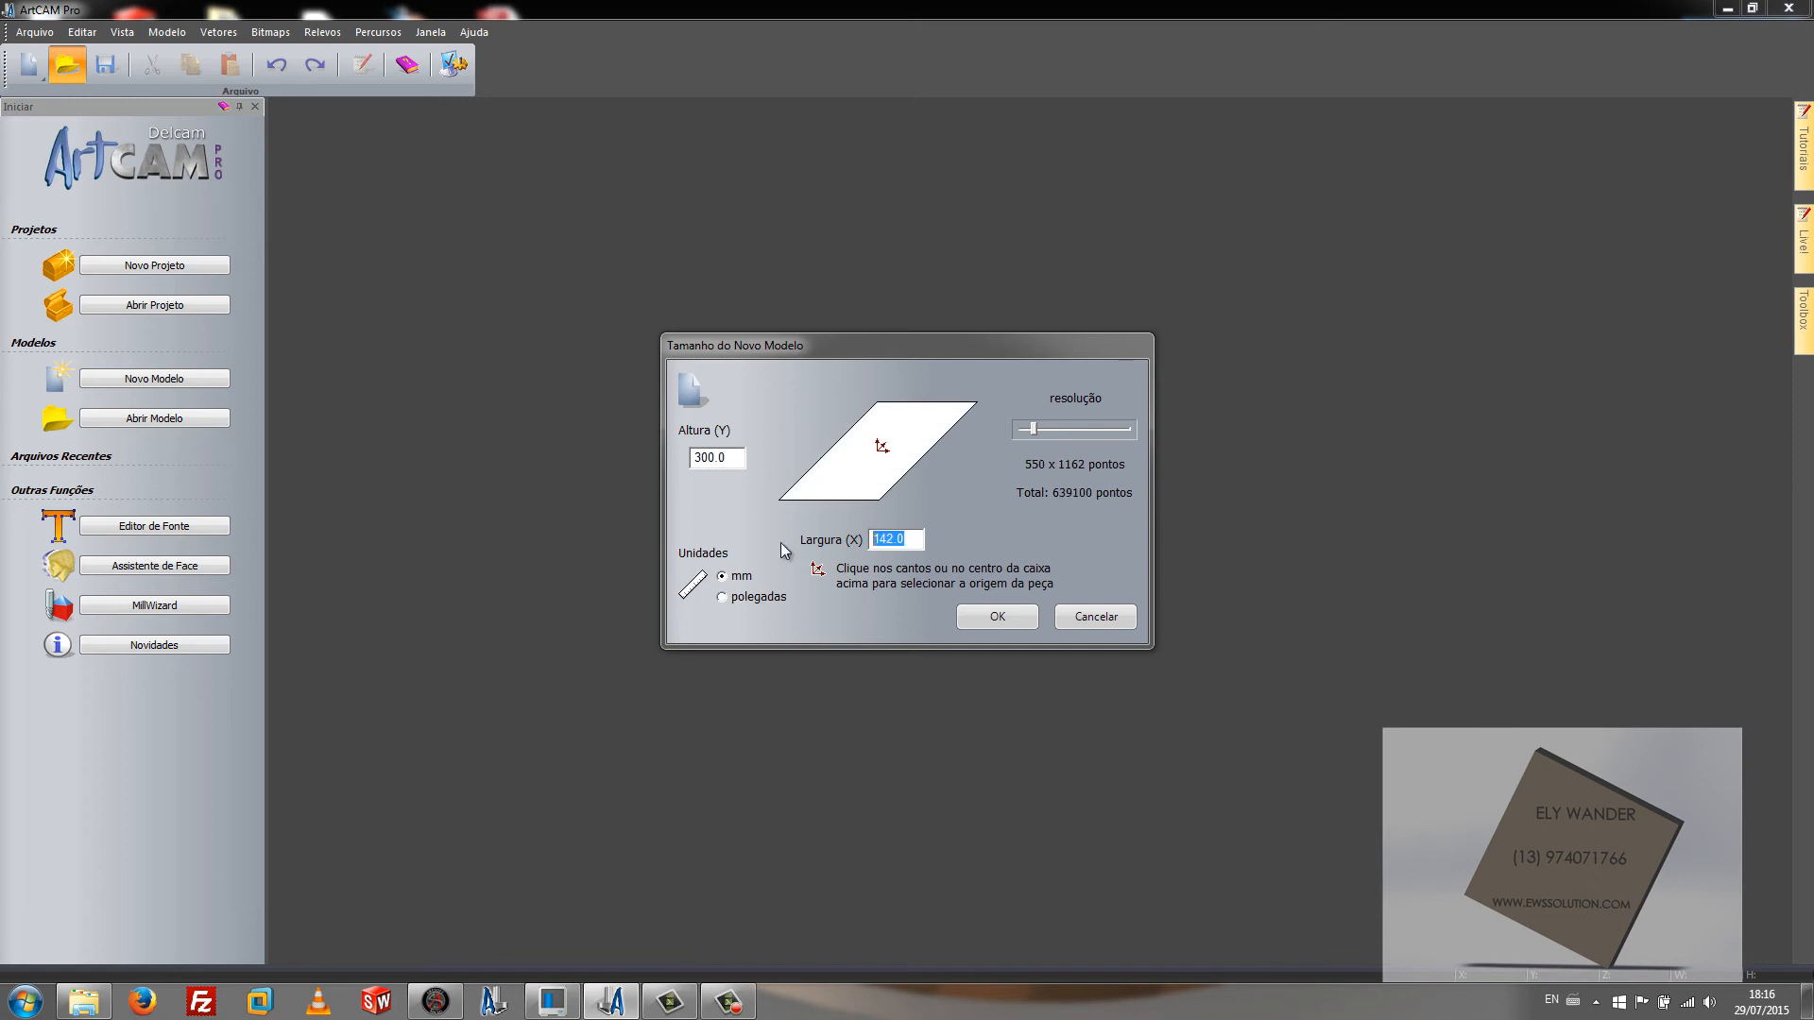
type("200")
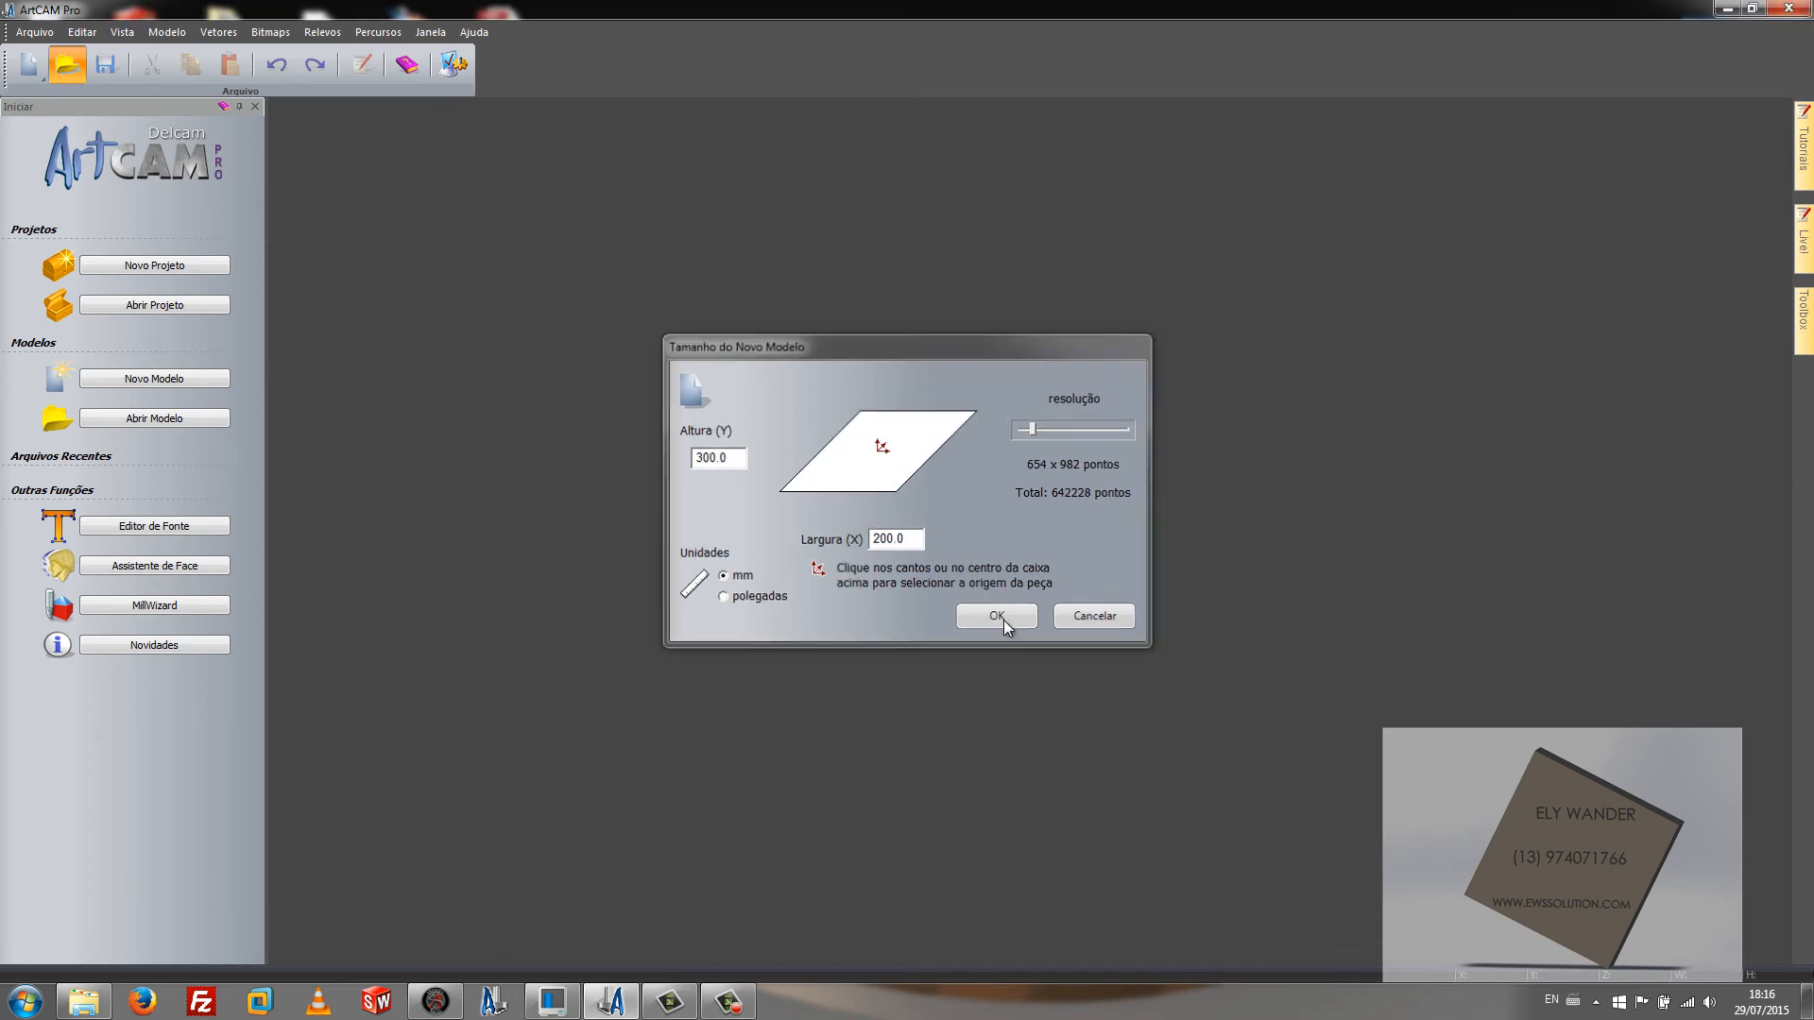
left_click(1001, 618)
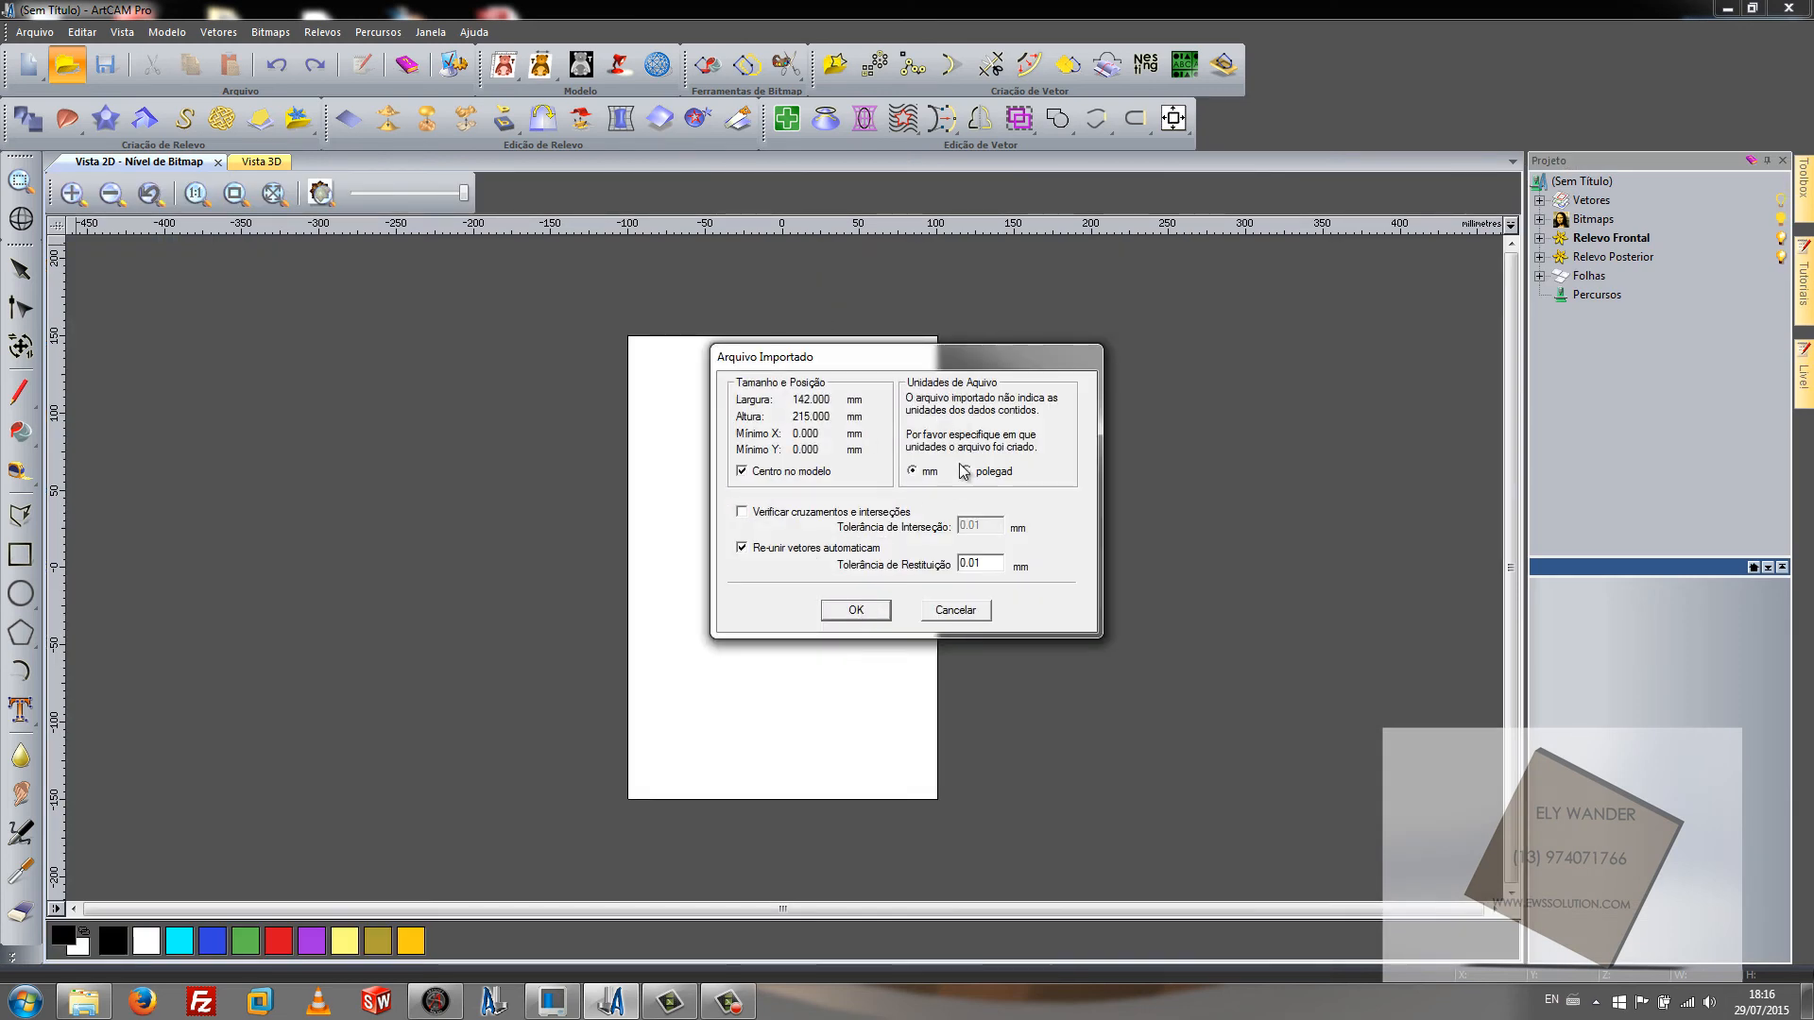
left_click(843, 611)
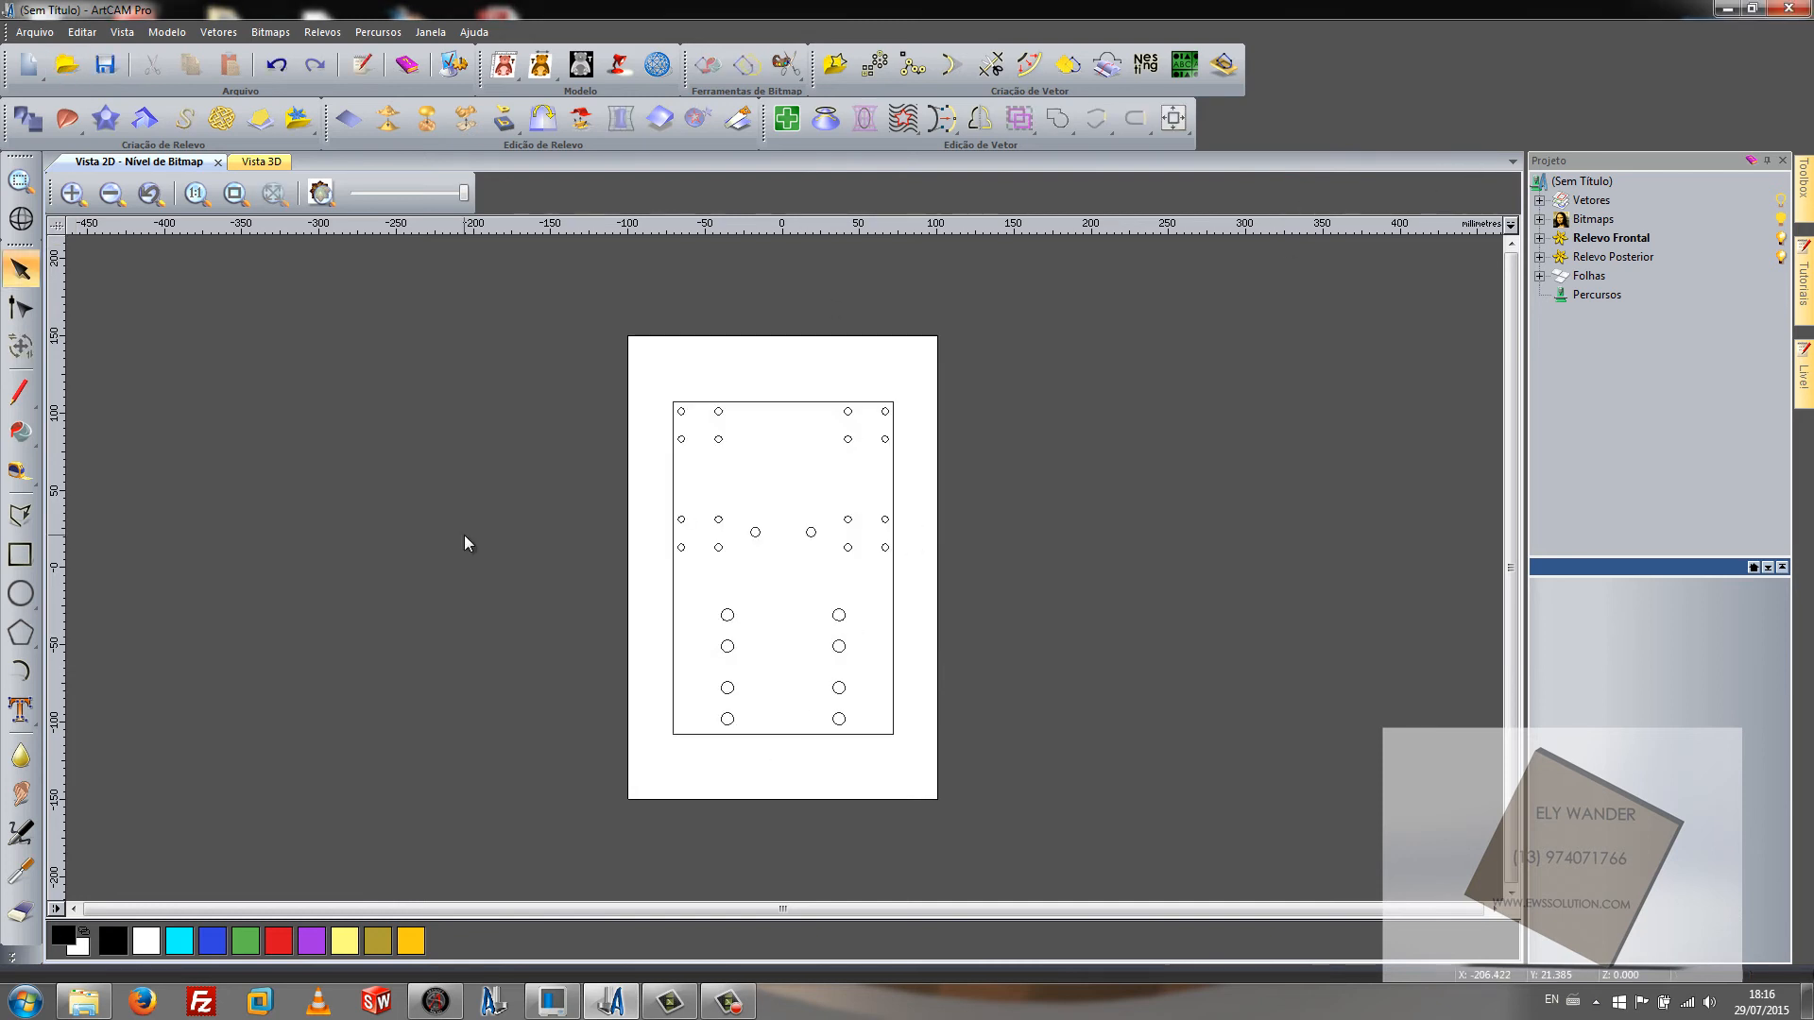
Step: Examine the imported plate in the 2D and 3D views and look over the available 2D toolpath types
scroll(771, 570, "up", 2)
scroll(768, 716, "down", 2)
scroll(757, 541, "up", 2)
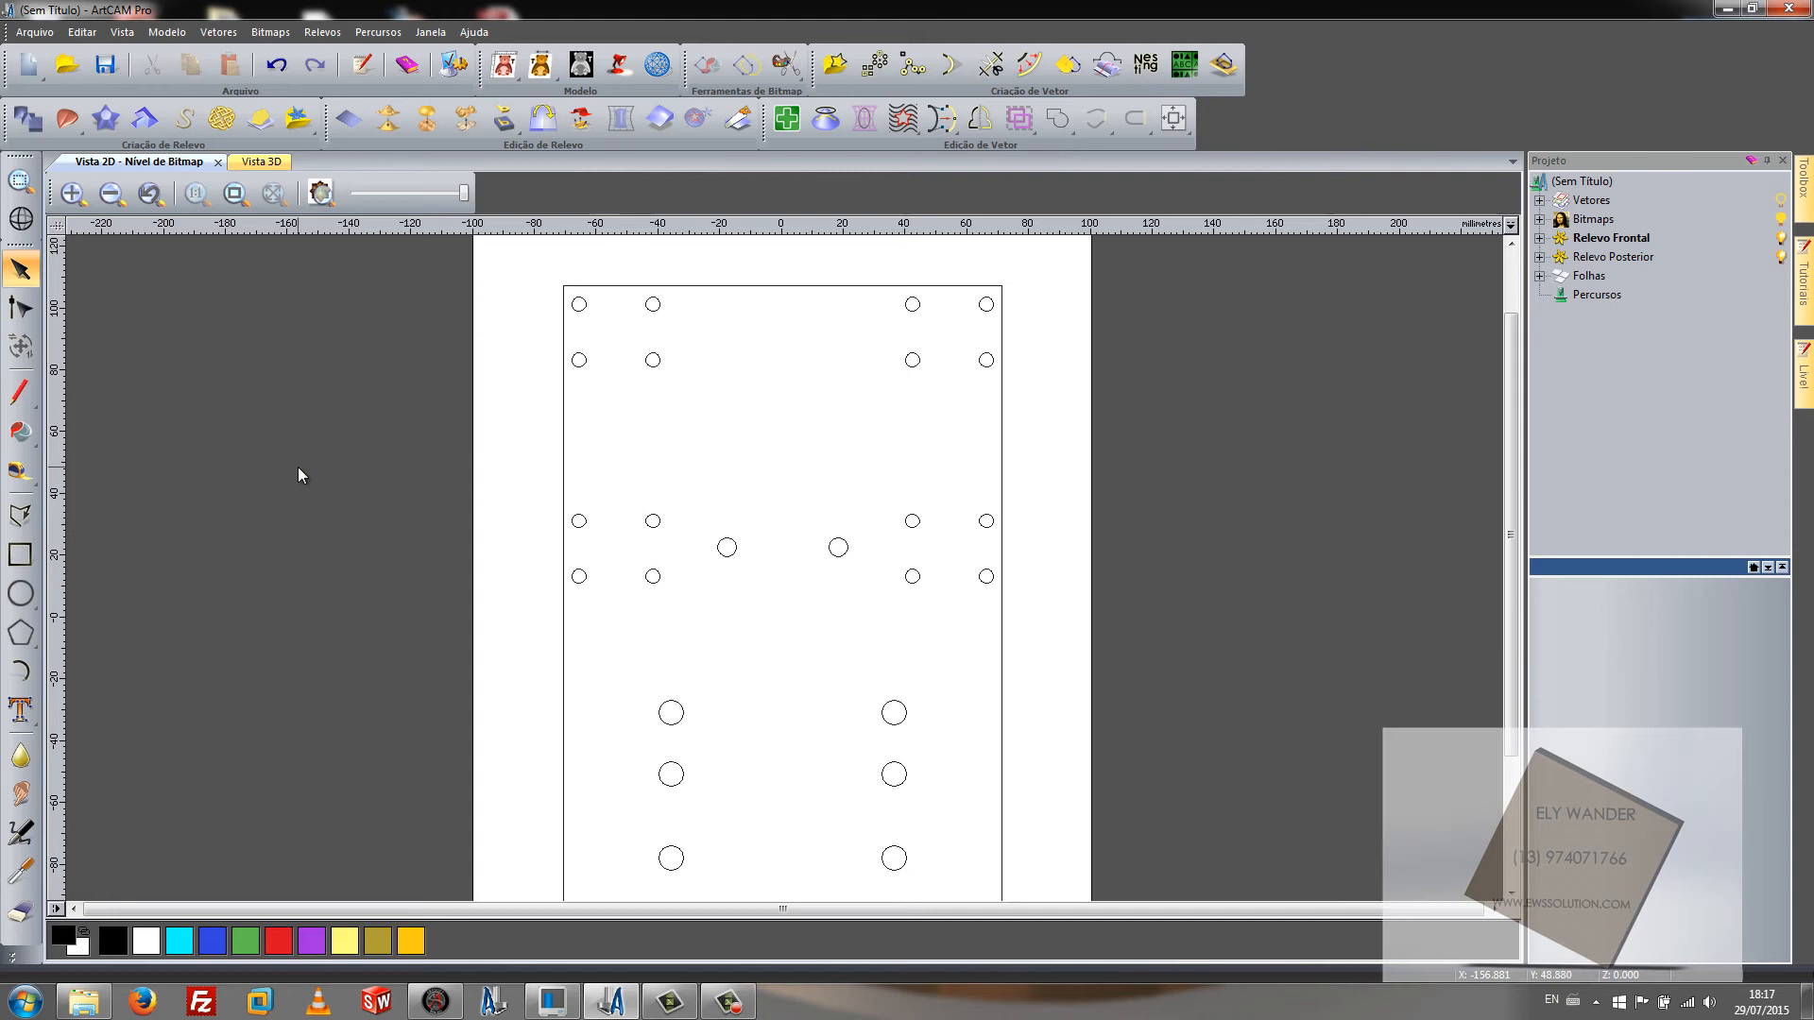
left_click(322, 33)
mouse_move(386, 39)
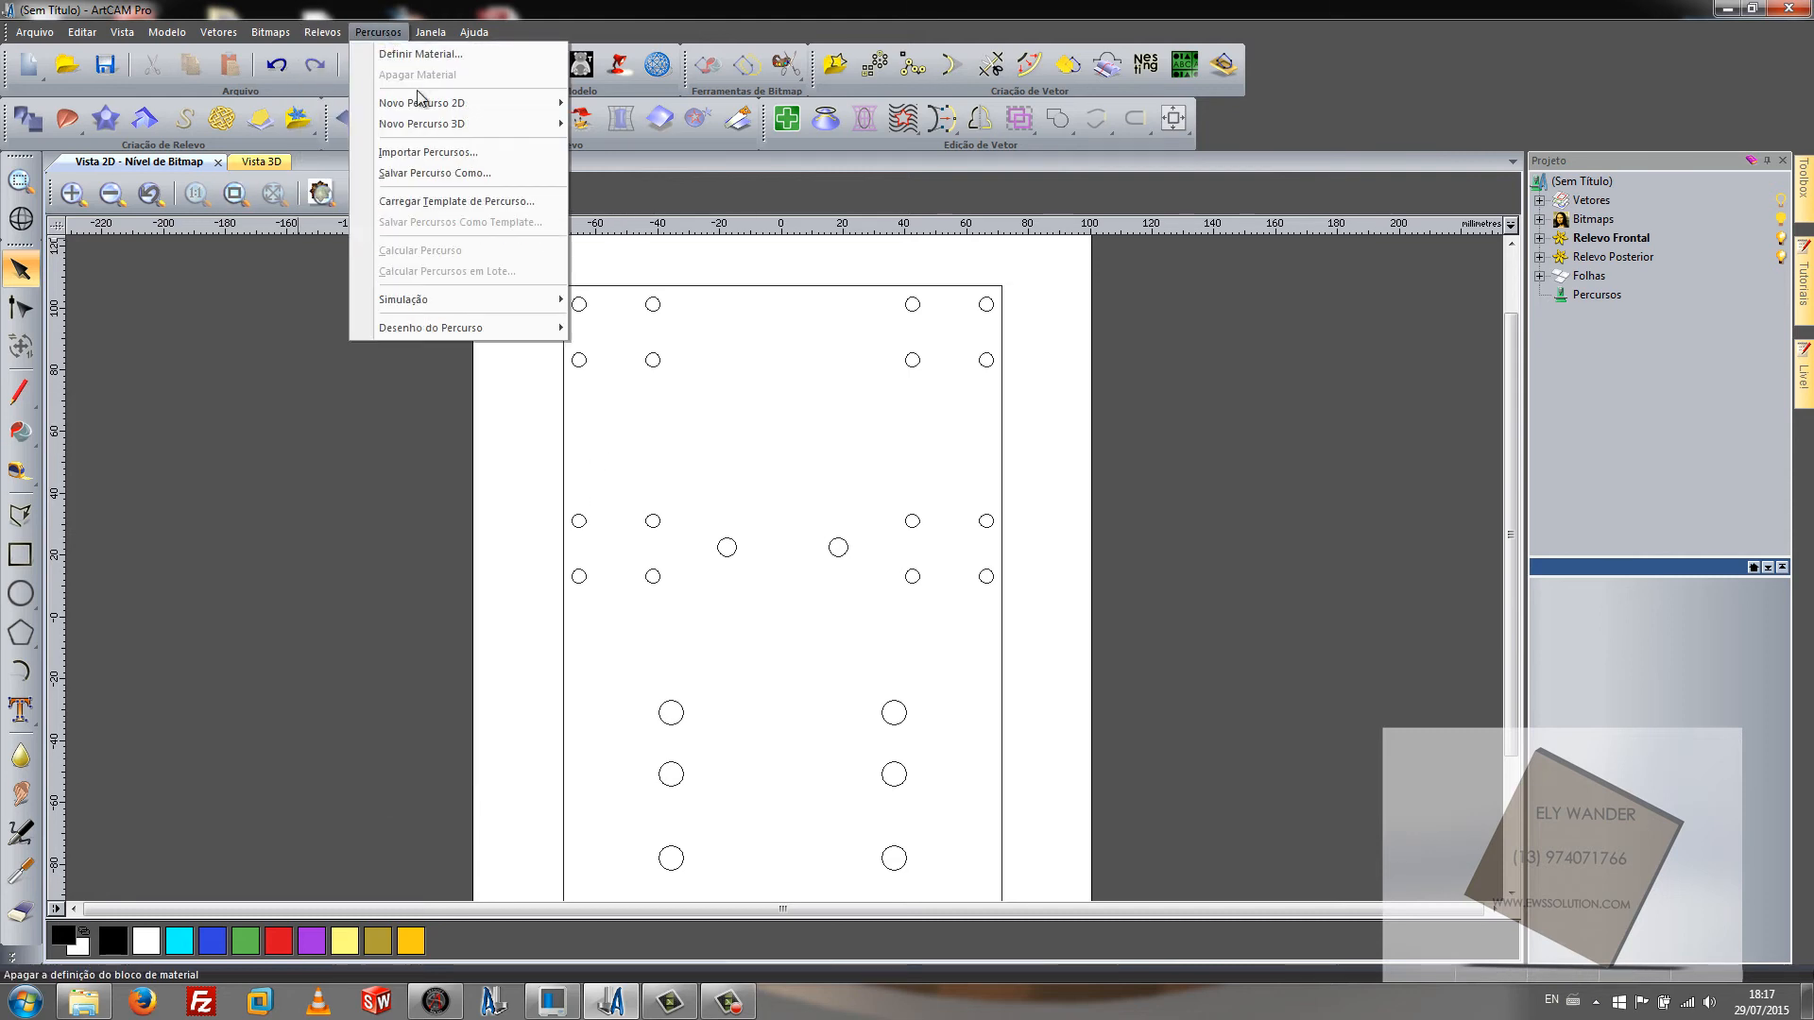
mouse_move(430, 123)
left_click(172, 375)
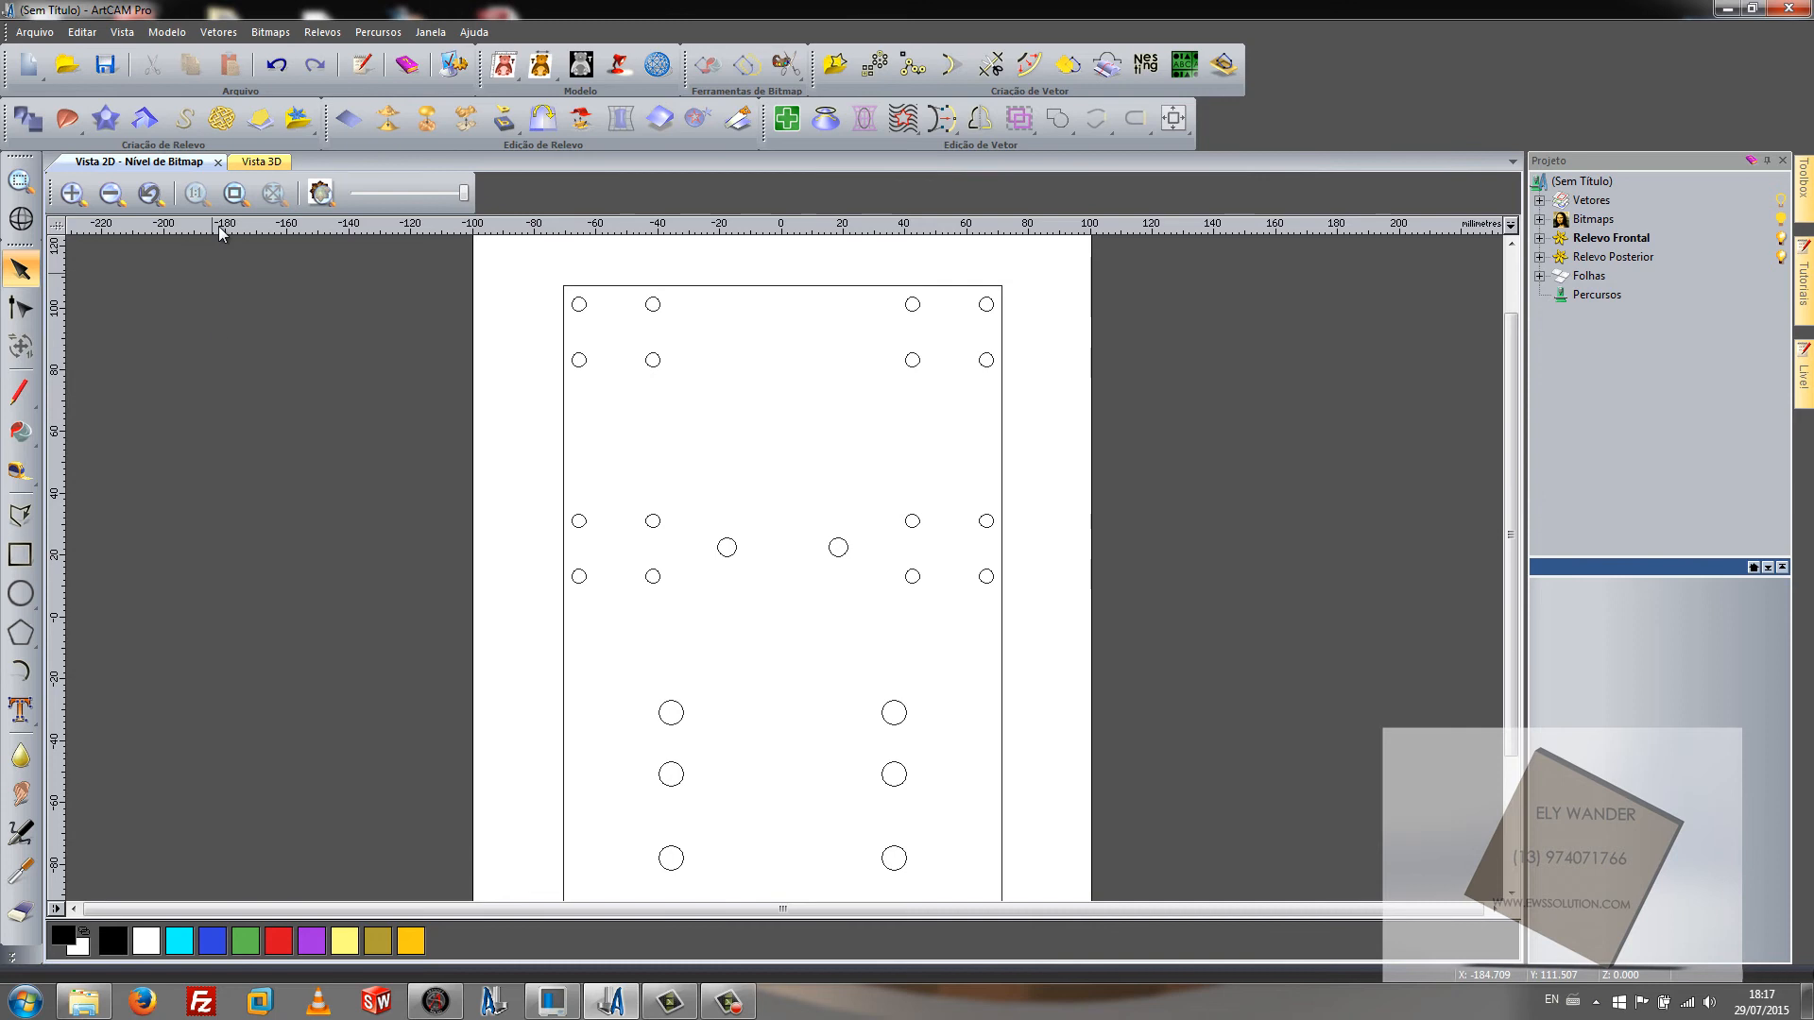
left_click(257, 162)
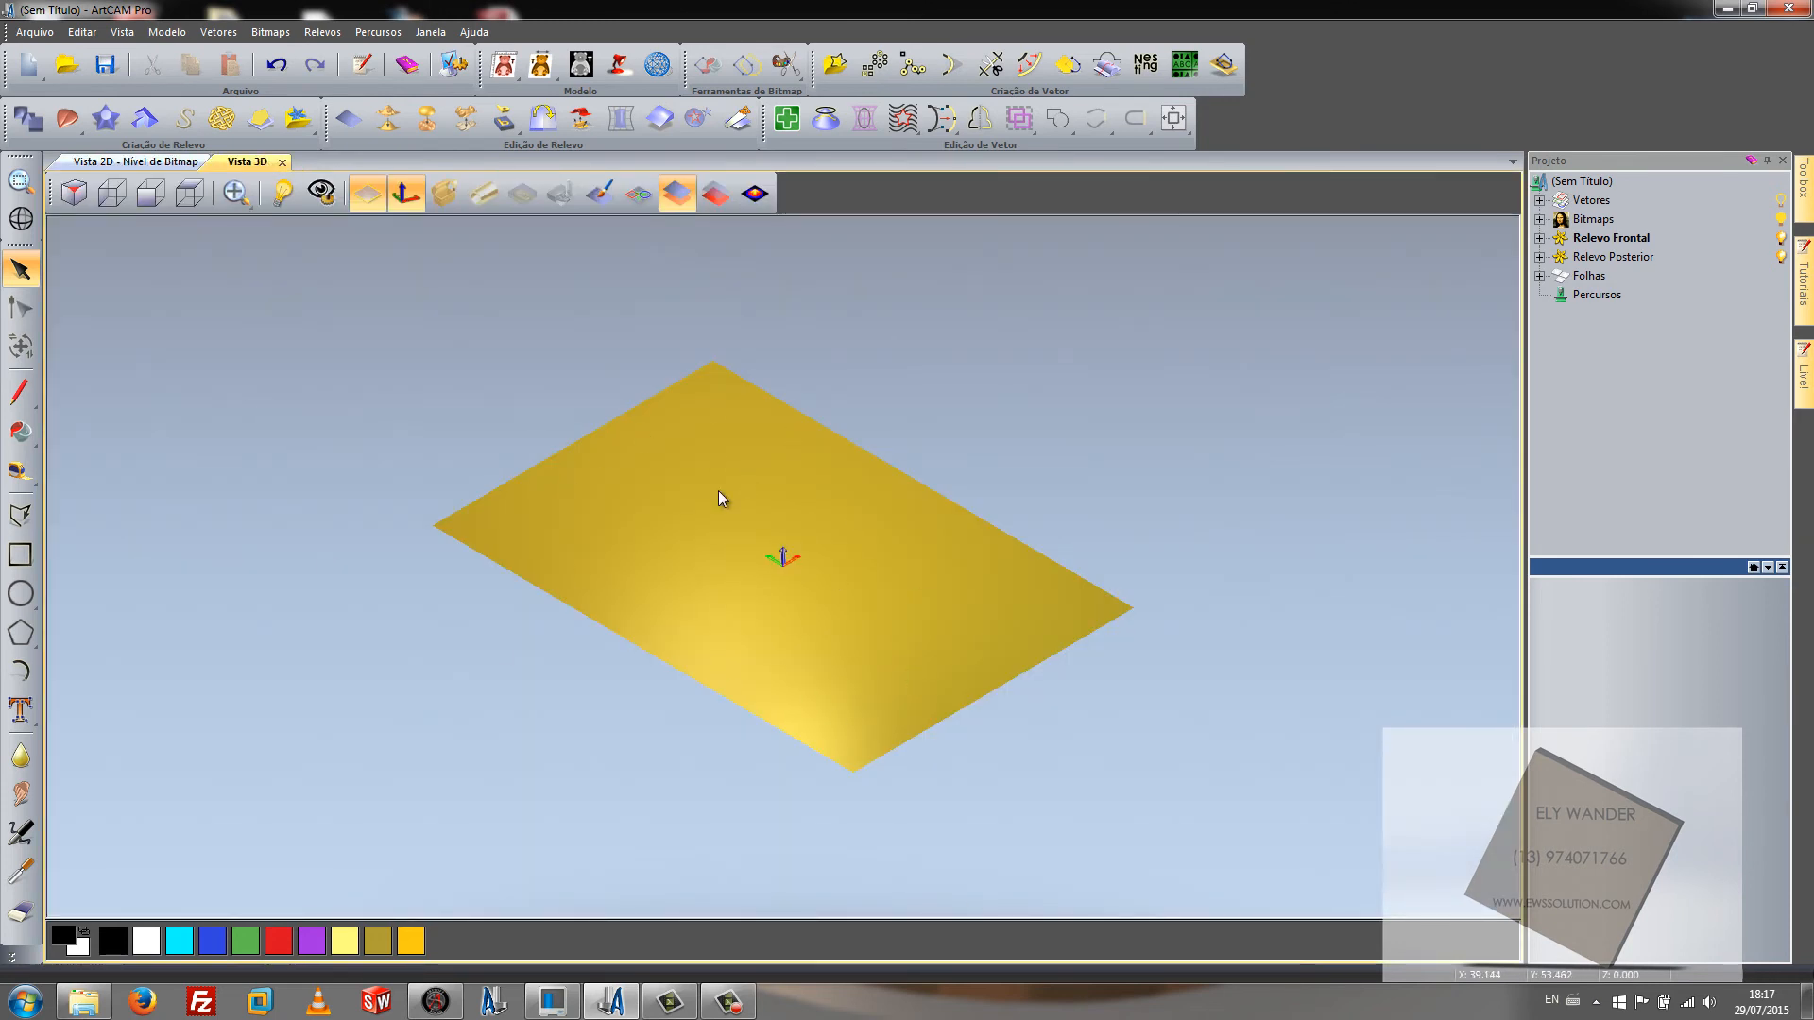
left_click(132, 163)
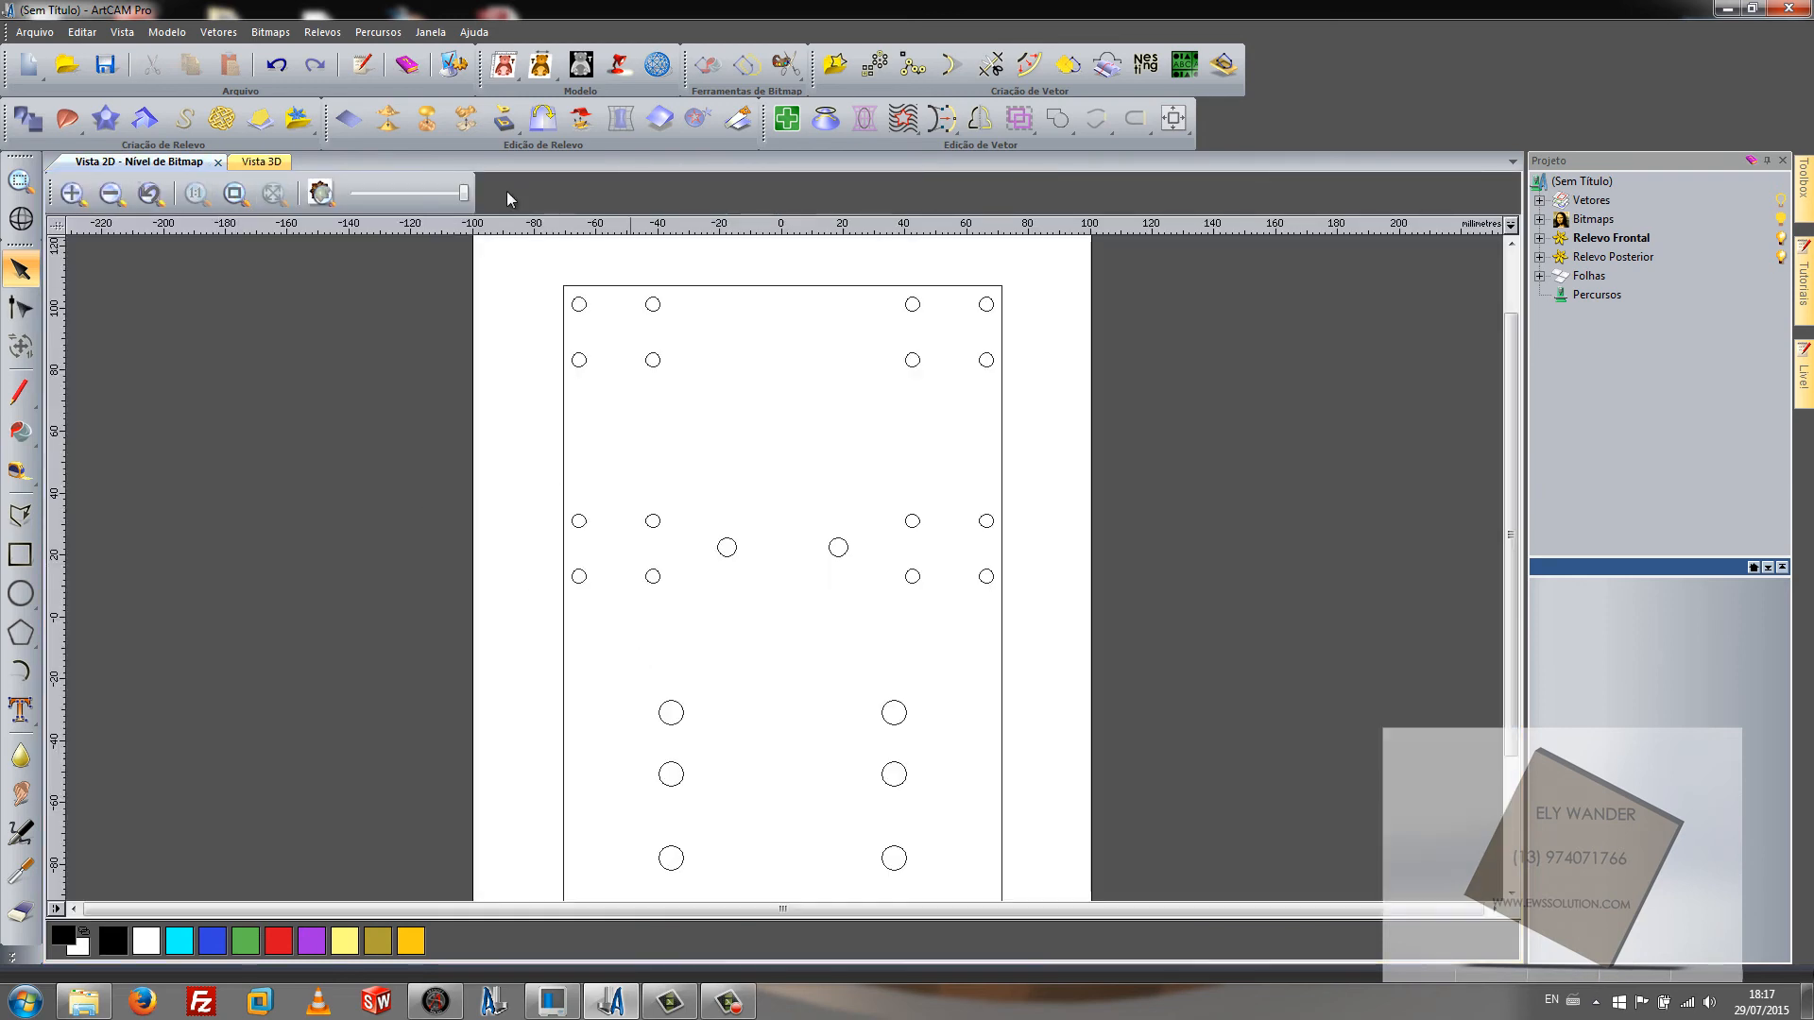
left_click(398, 34)
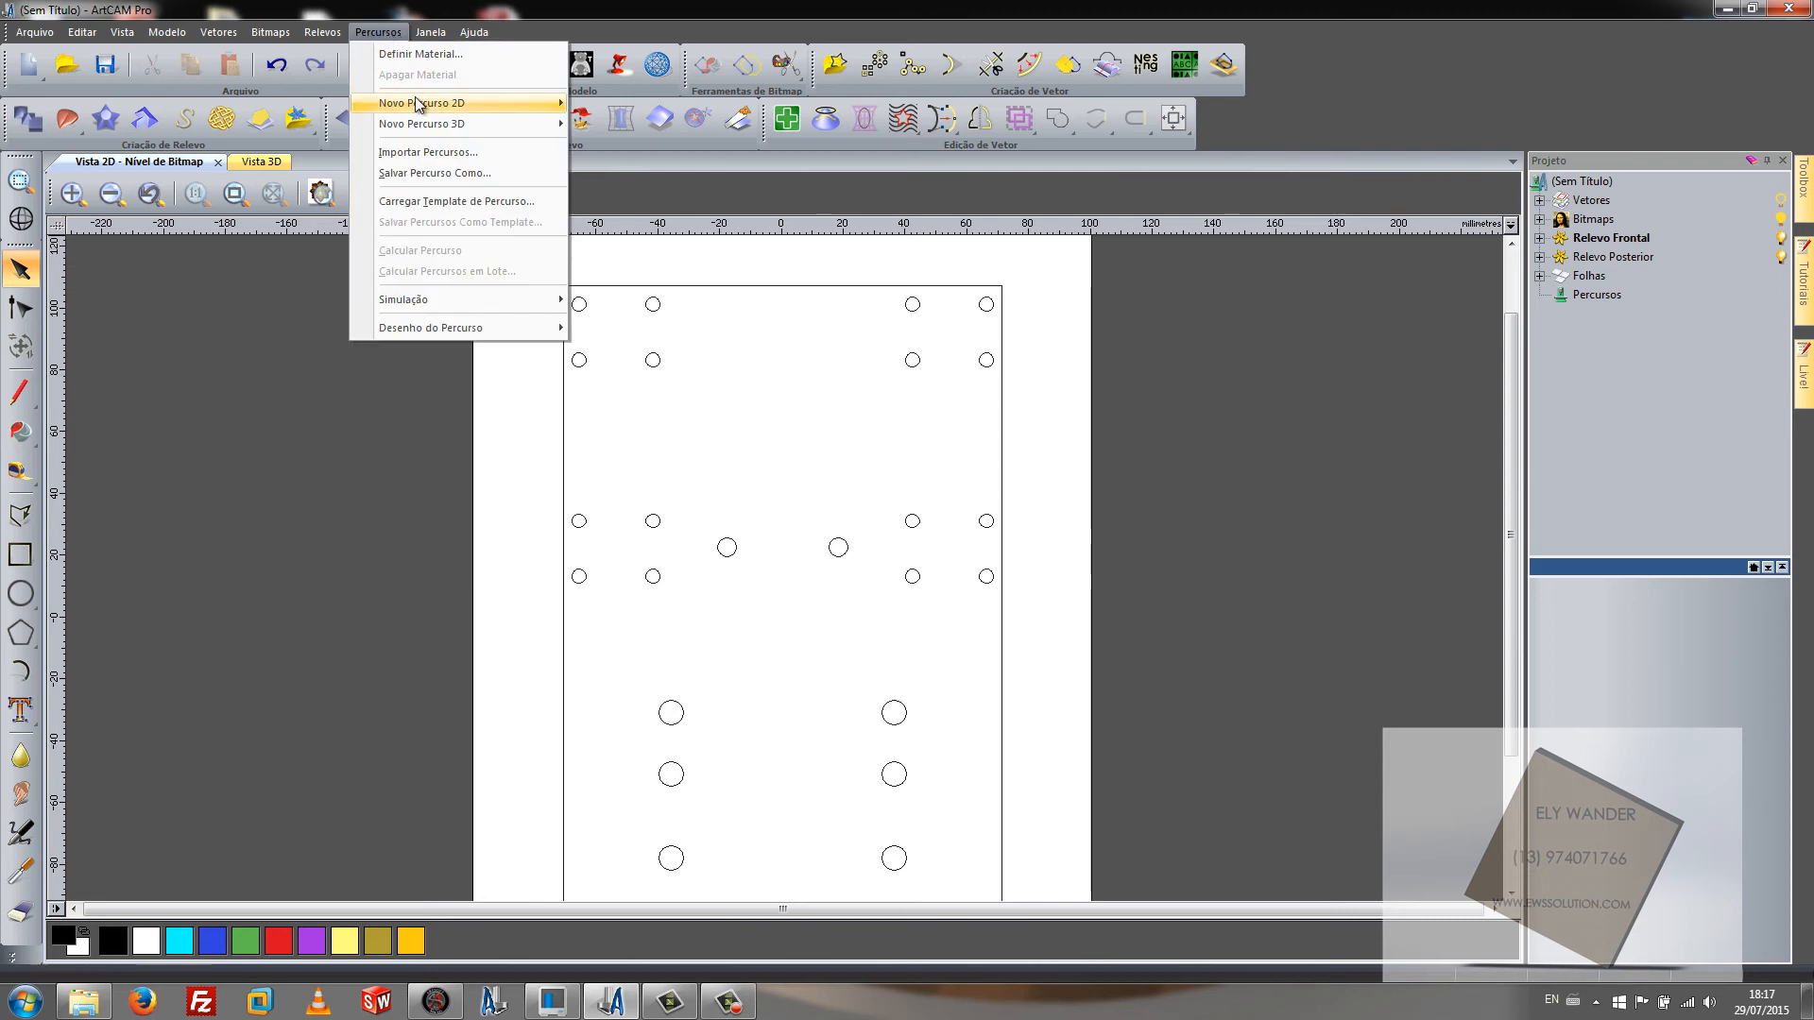
mouse_move(427, 105)
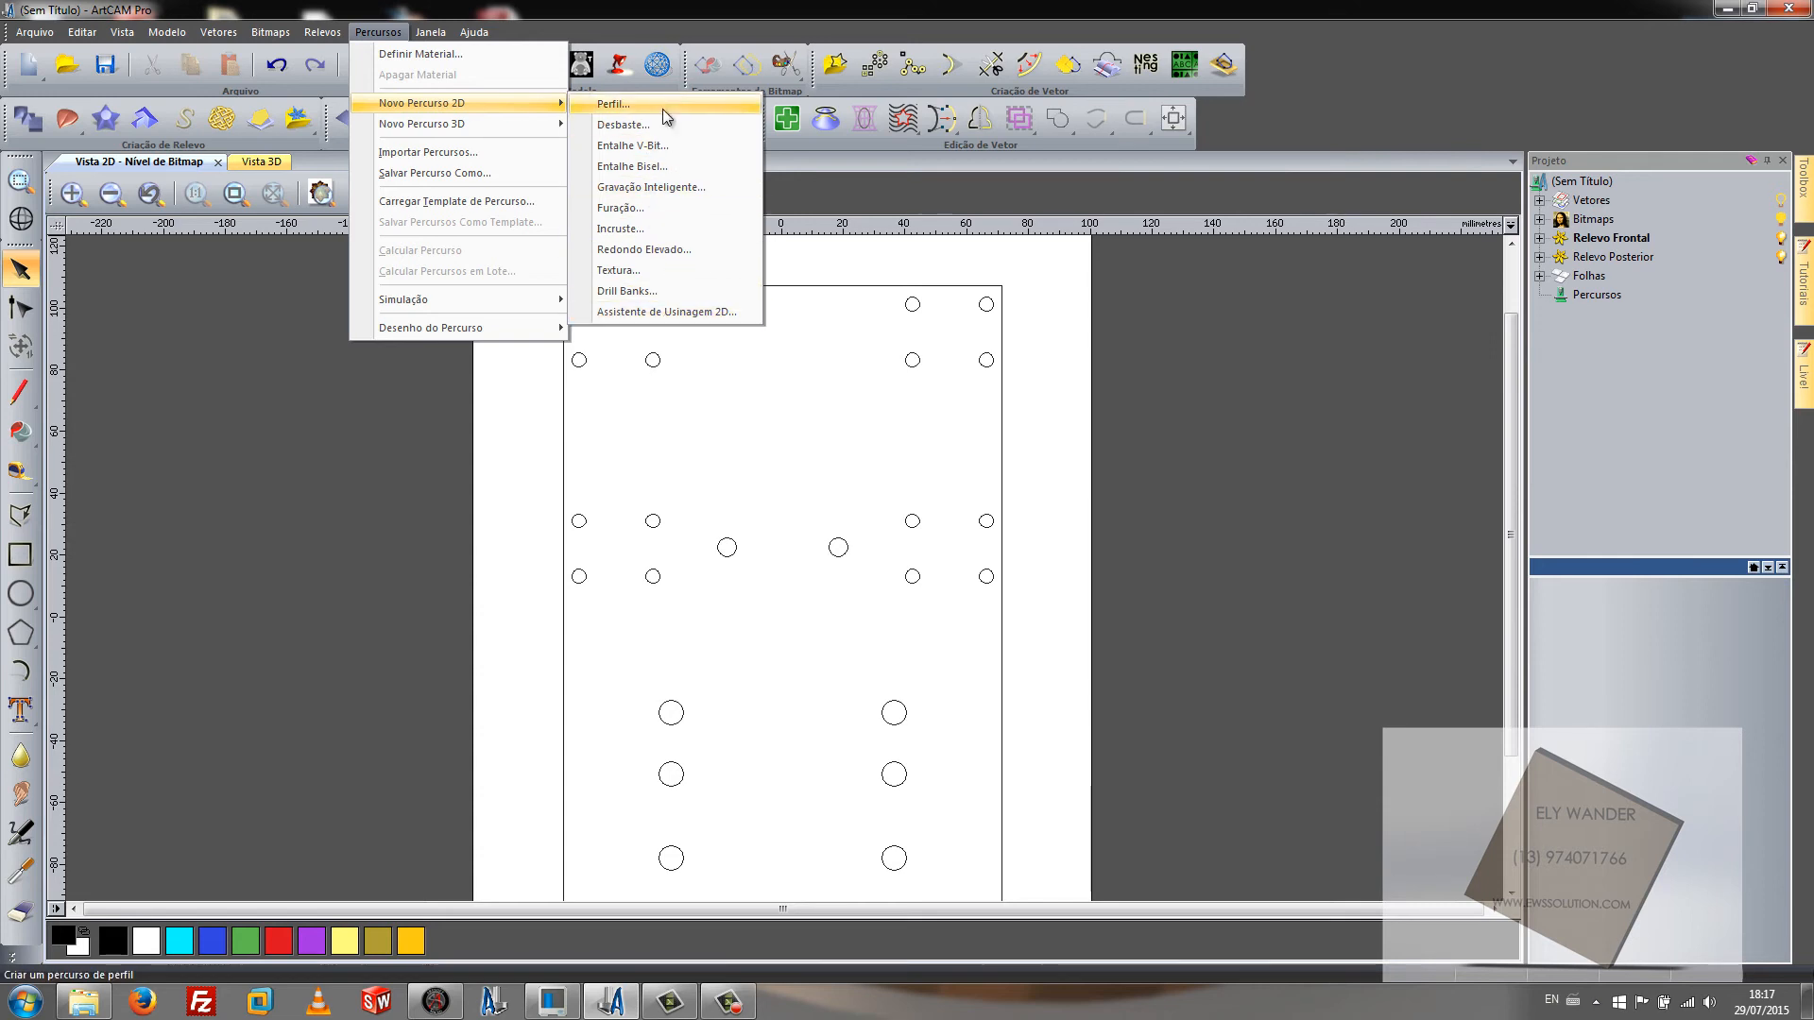
left_click(383, 462)
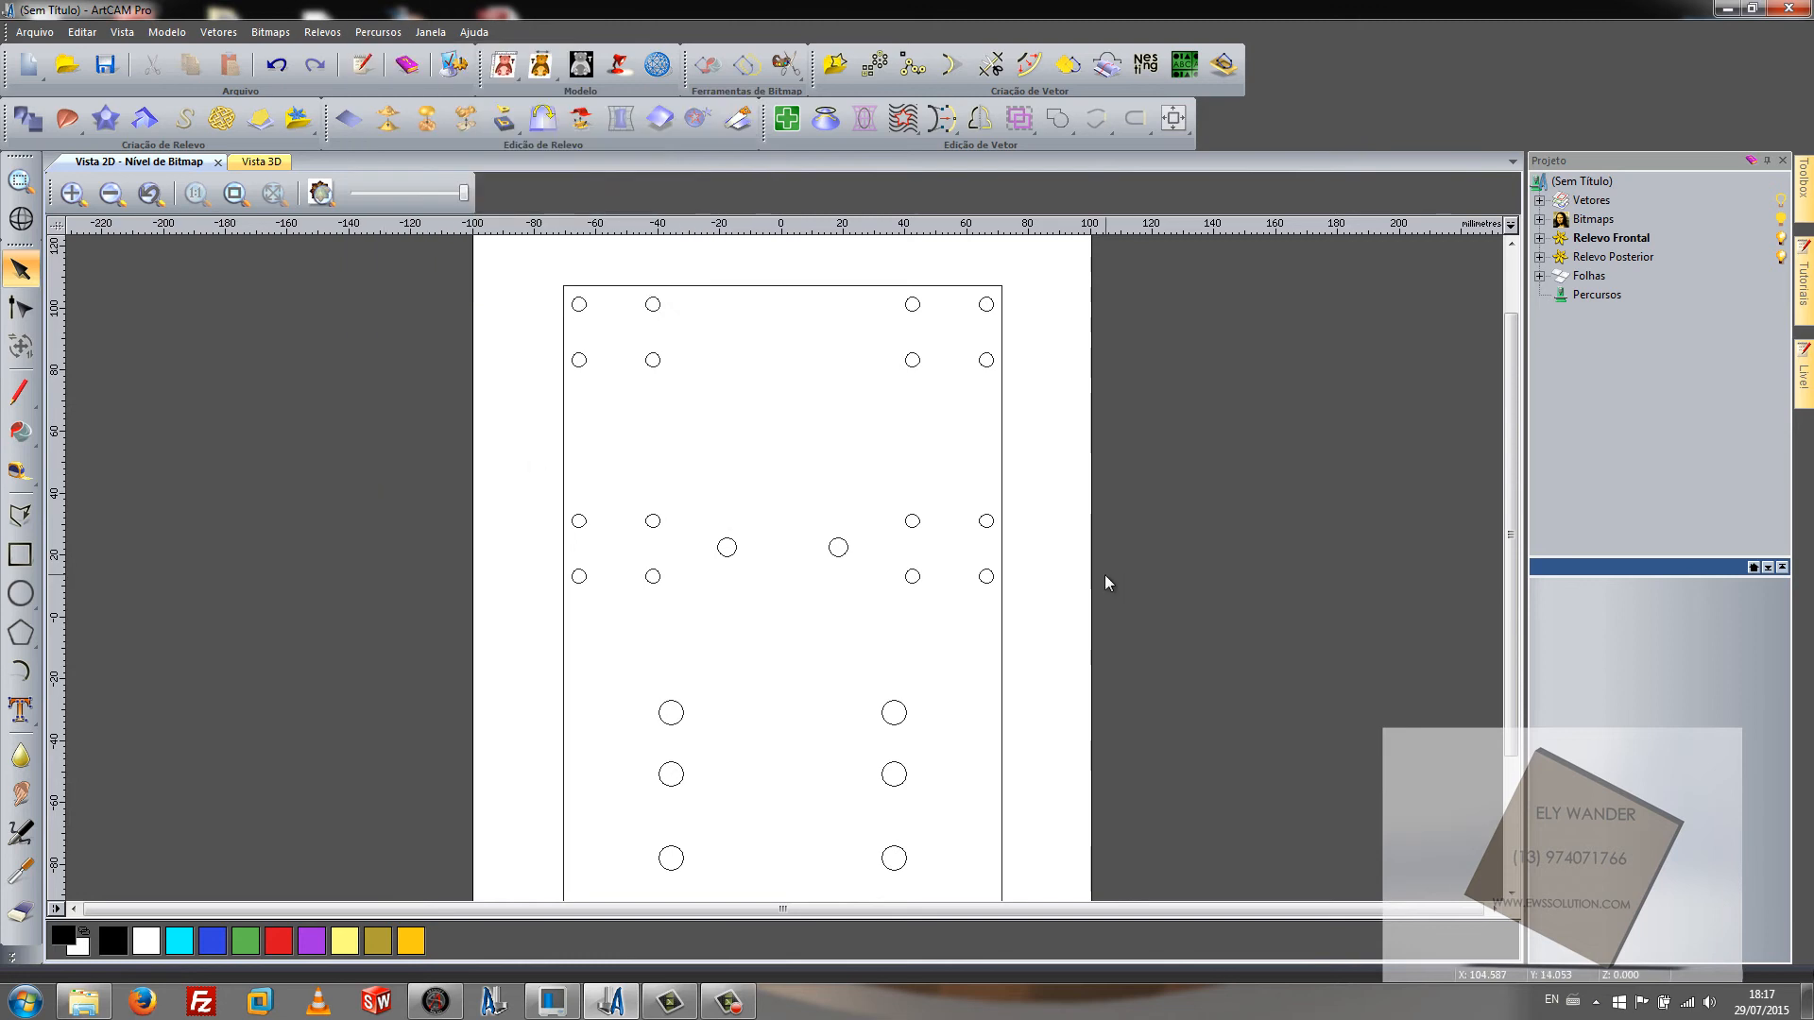
Step: Examine the plate outline and its hole pattern from the upper edge to the lower edge in the 2D view
mouse_move(1512, 412)
left_mouse_down()
mouse_move(1521, 467)
mouse_move(1513, 431)
left_mouse_up()
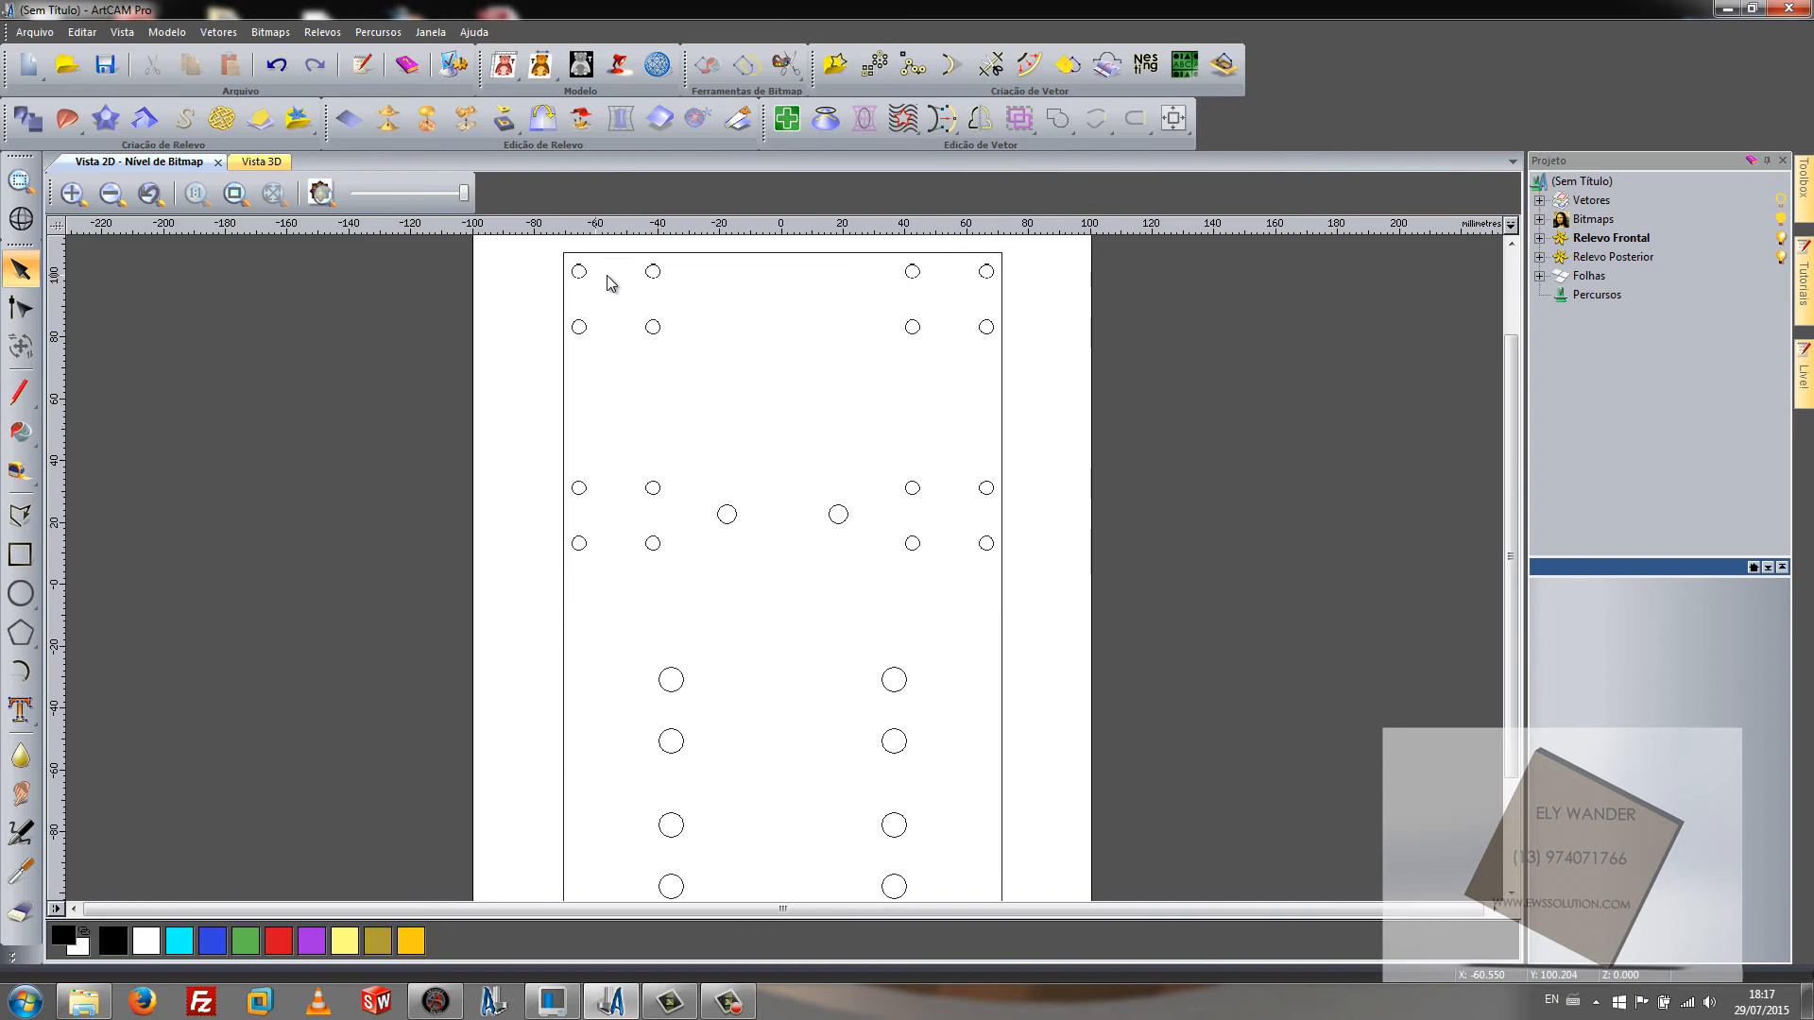
scroll(506, 615, "up", 3)
scroll(733, 656, "down", 6)
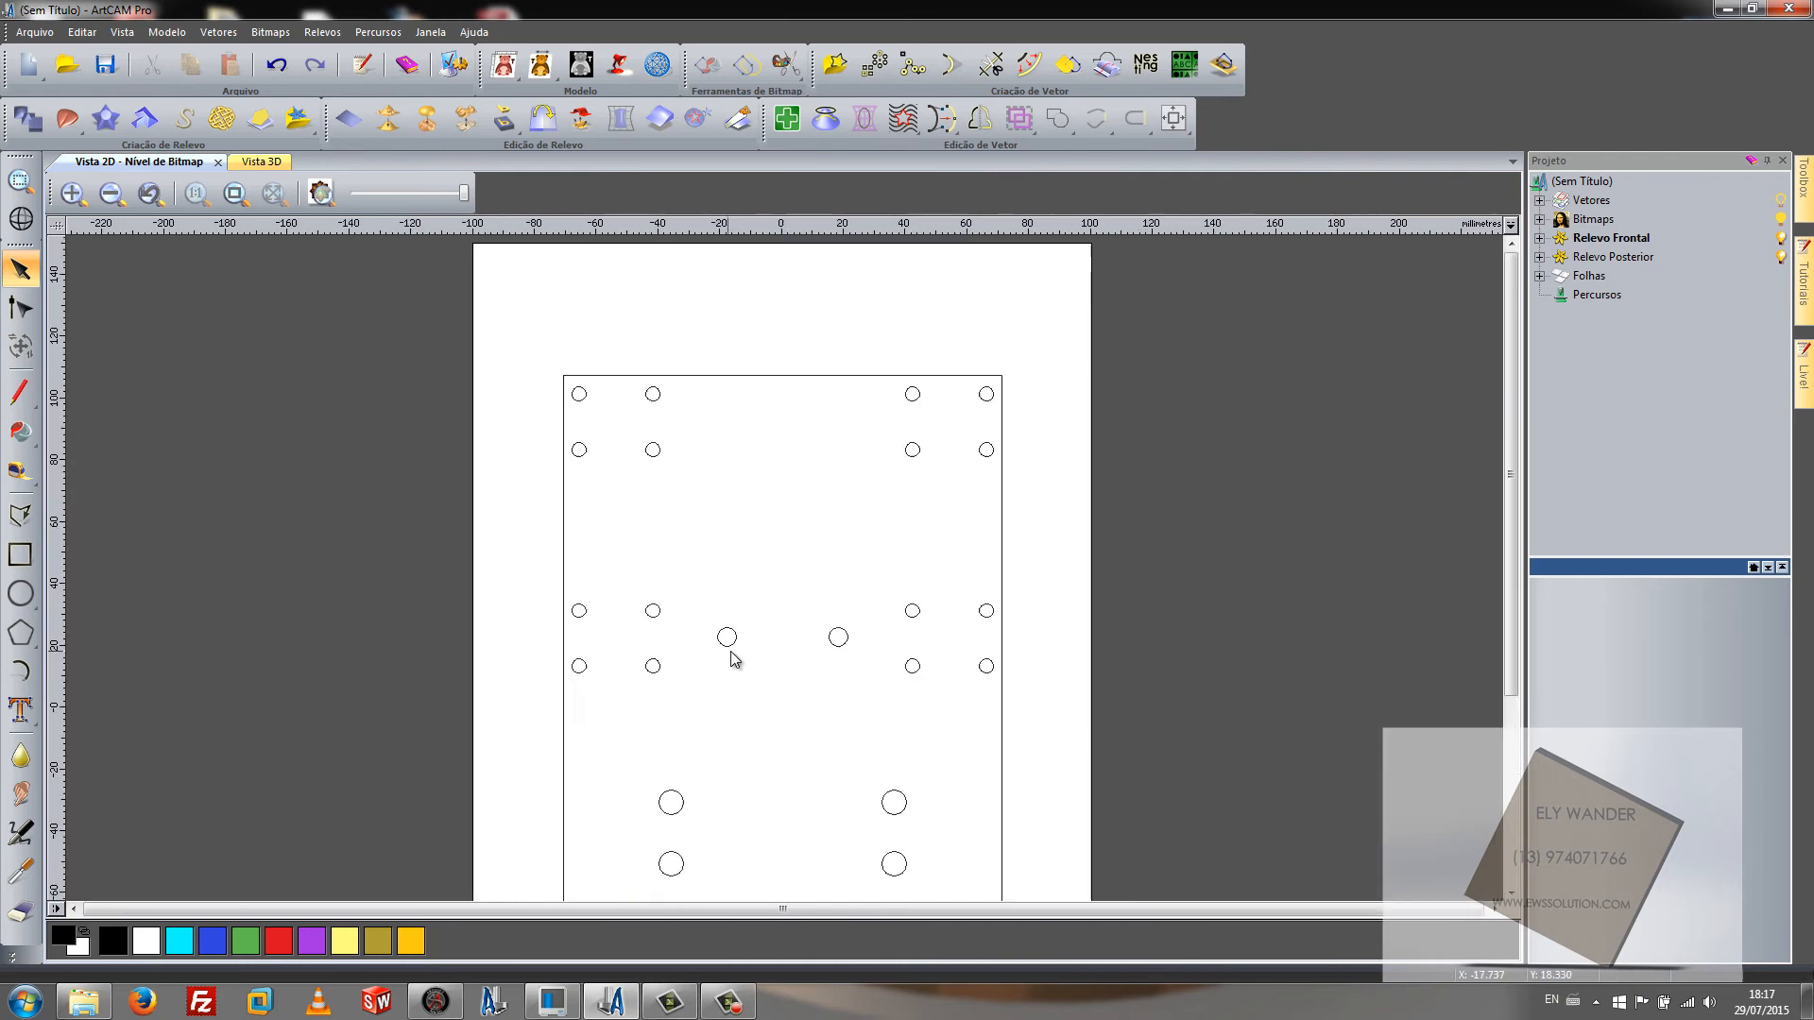
scroll(715, 669, "up", 3)
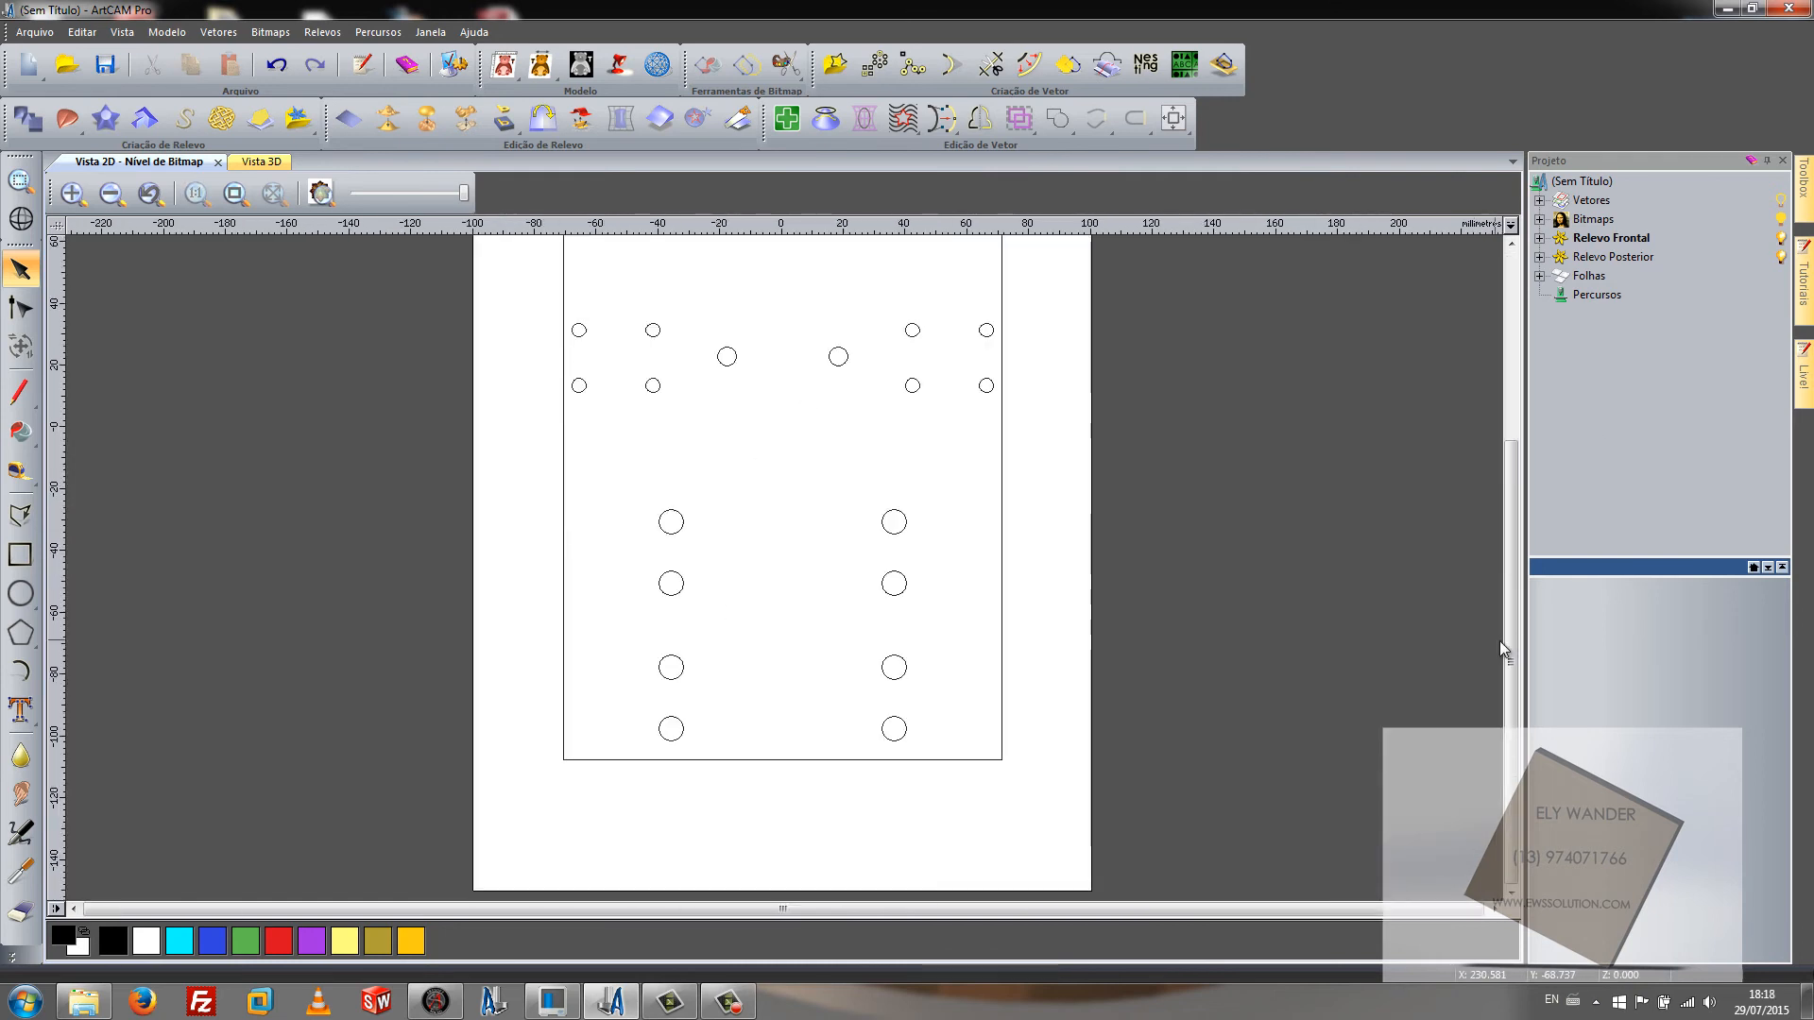
left_click_drag(1508, 652, 1509, 526)
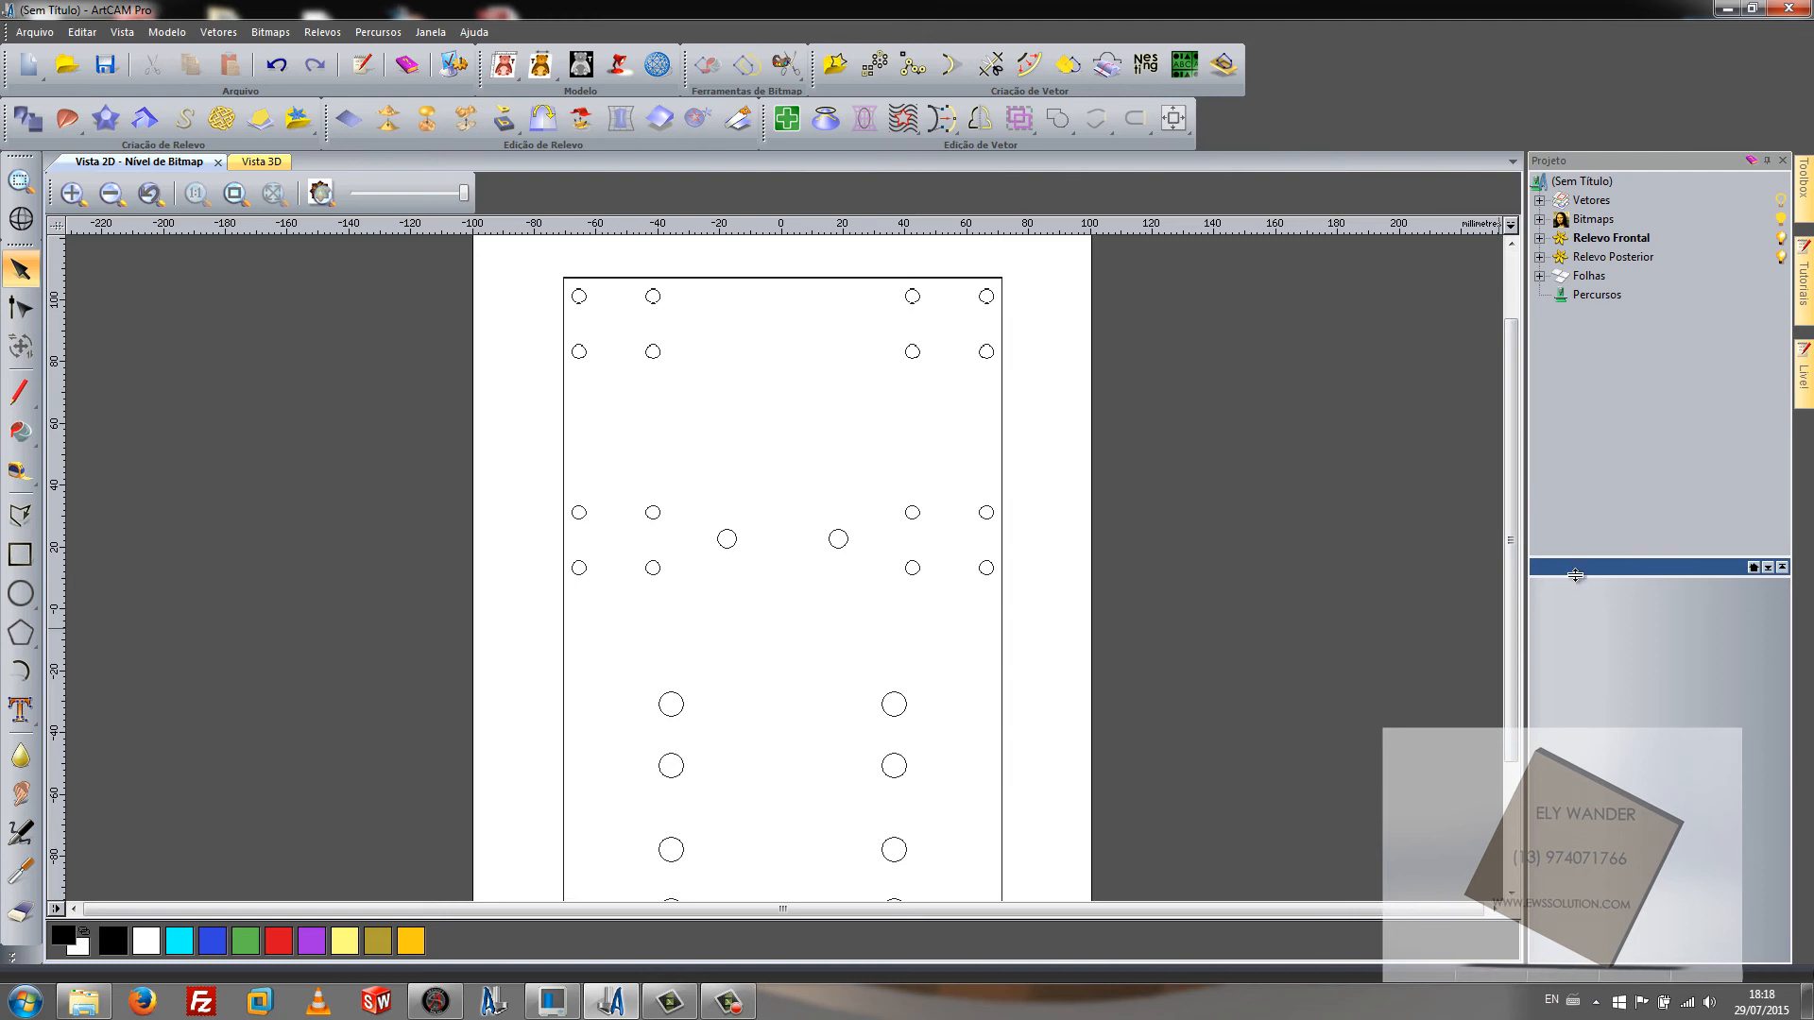
mouse_move(1509, 537)
left_mouse_down()
mouse_move(1511, 644)
mouse_move(1517, 602)
left_mouse_up()
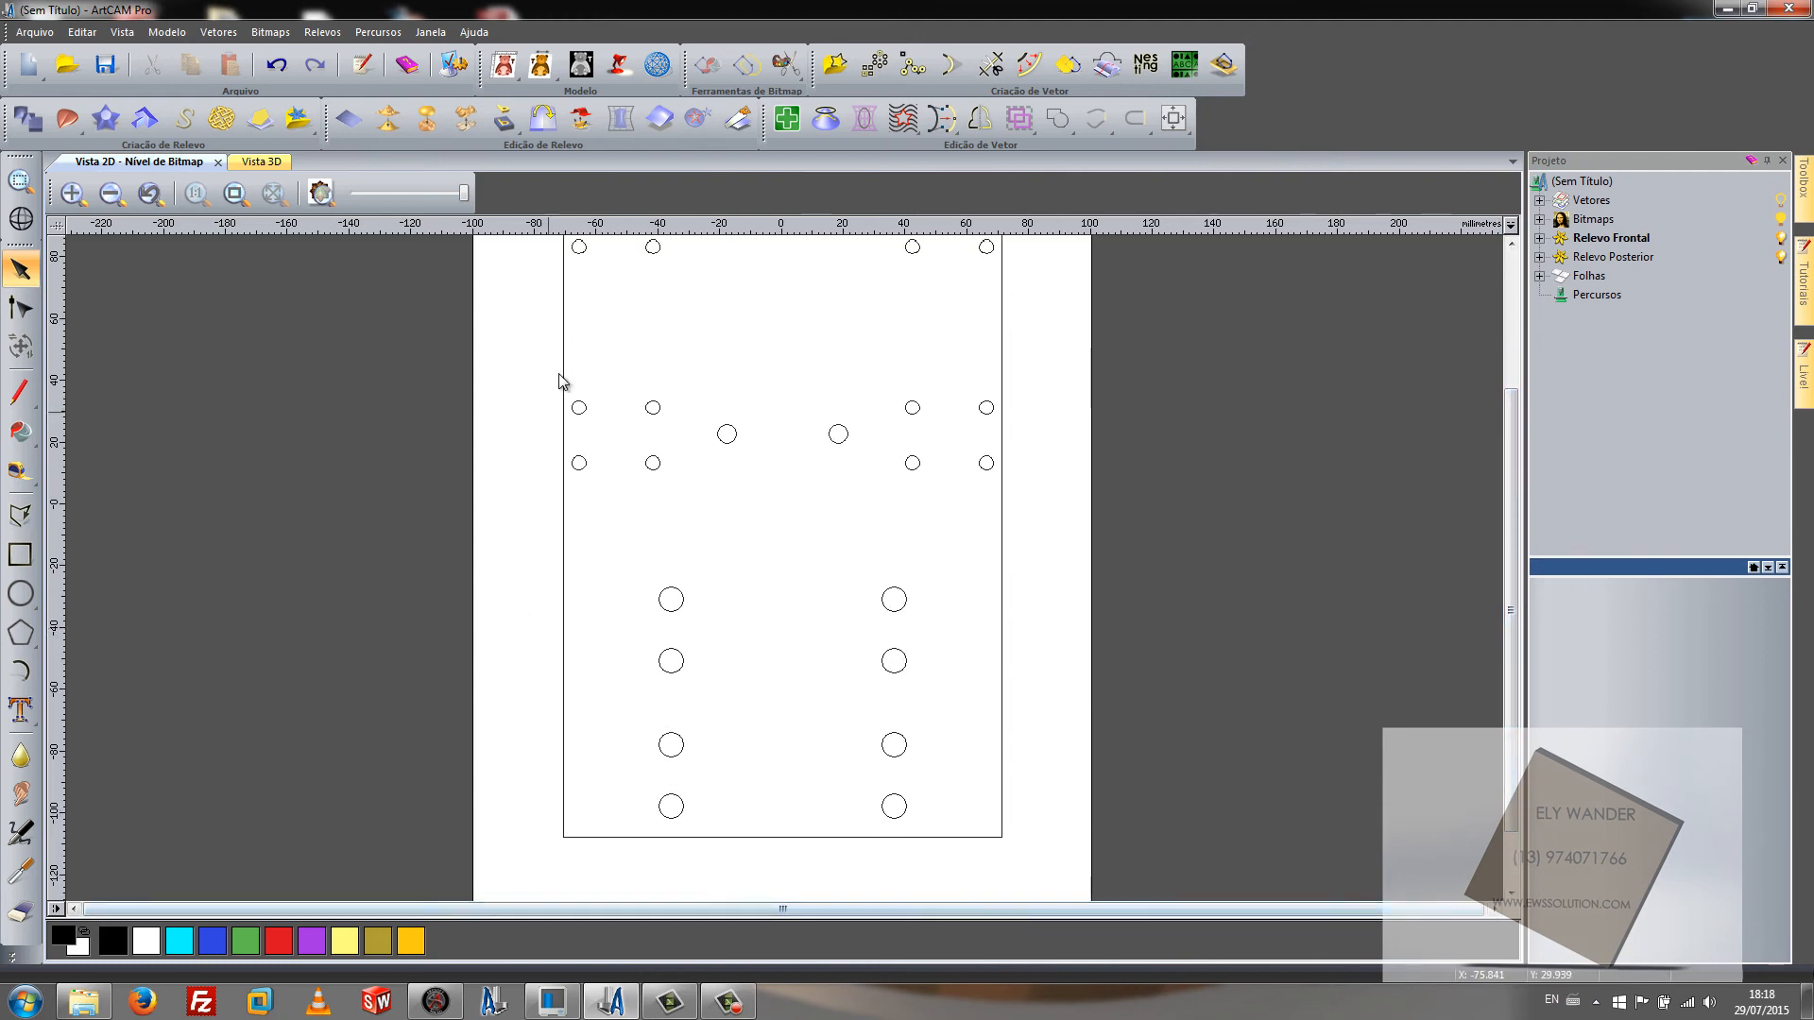
mouse_move(1515, 564)
left_mouse_down()
mouse_move(1520, 427)
mouse_move(1528, 476)
left_mouse_up()
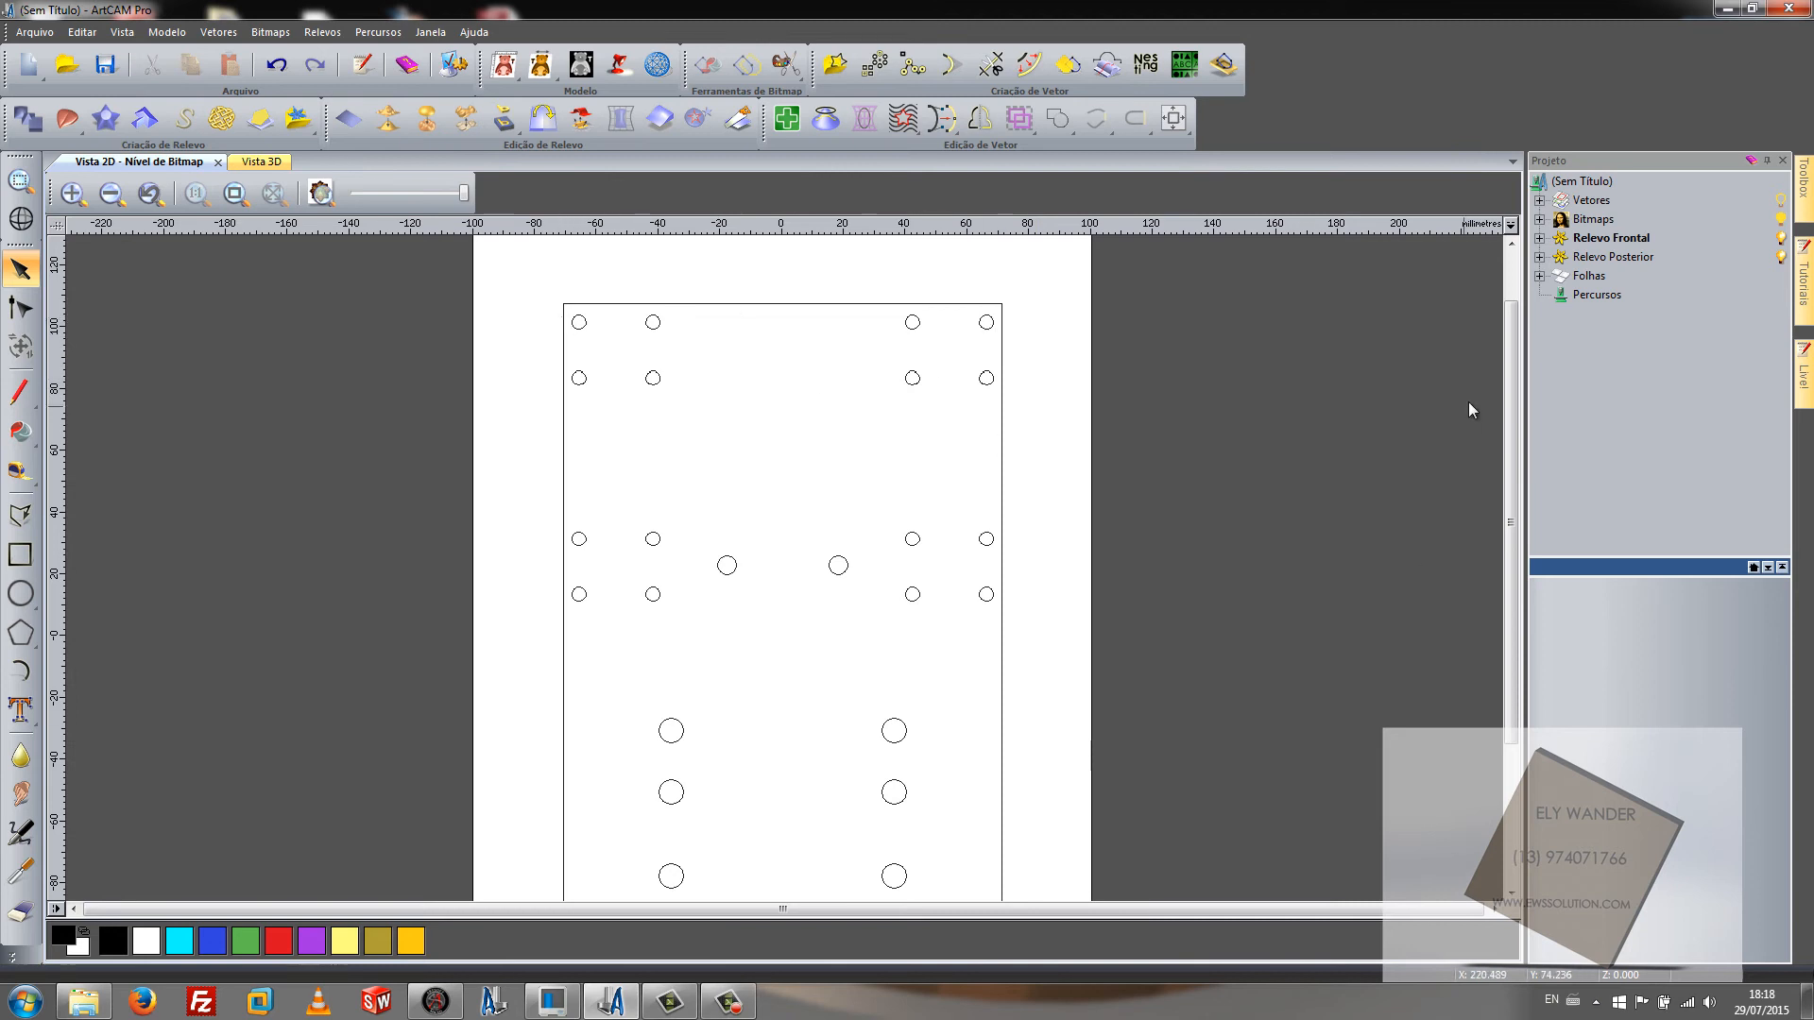
mouse_move(1515, 378)
left_mouse_down()
mouse_move(1515, 455)
mouse_move(1517, 417)
left_mouse_up()
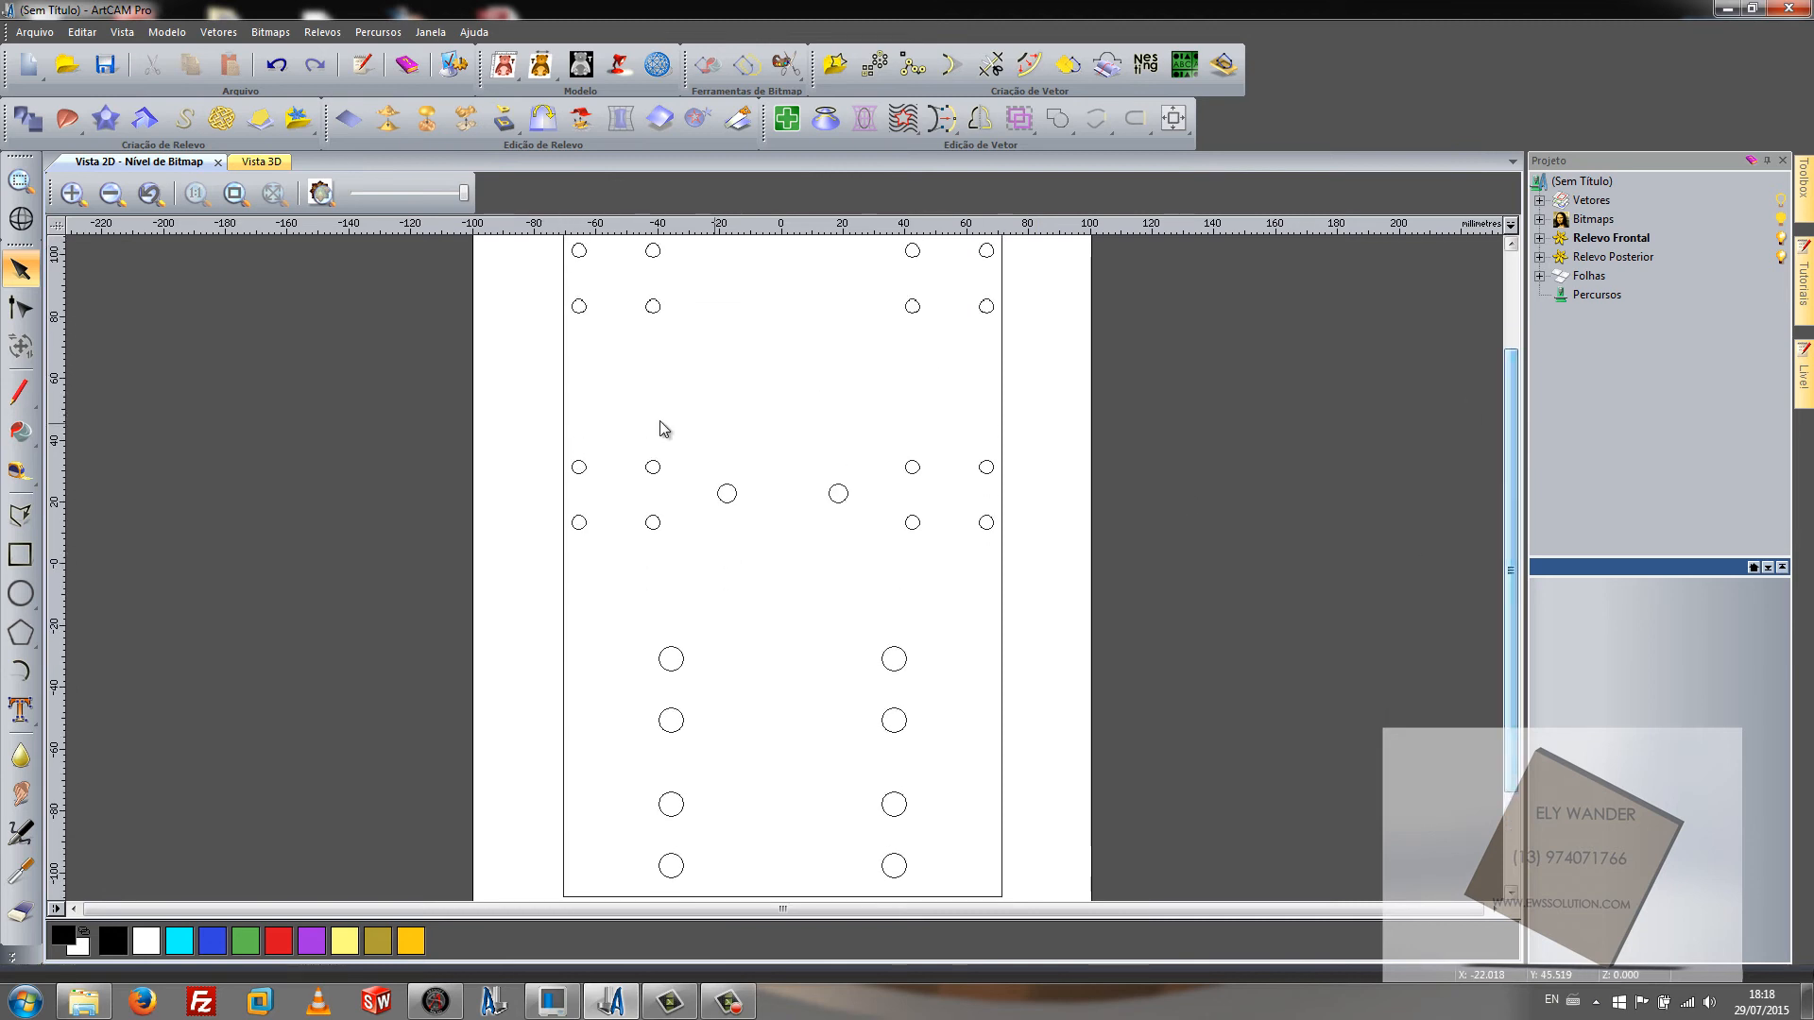
left_click_drag(1515, 576, 1514, 473)
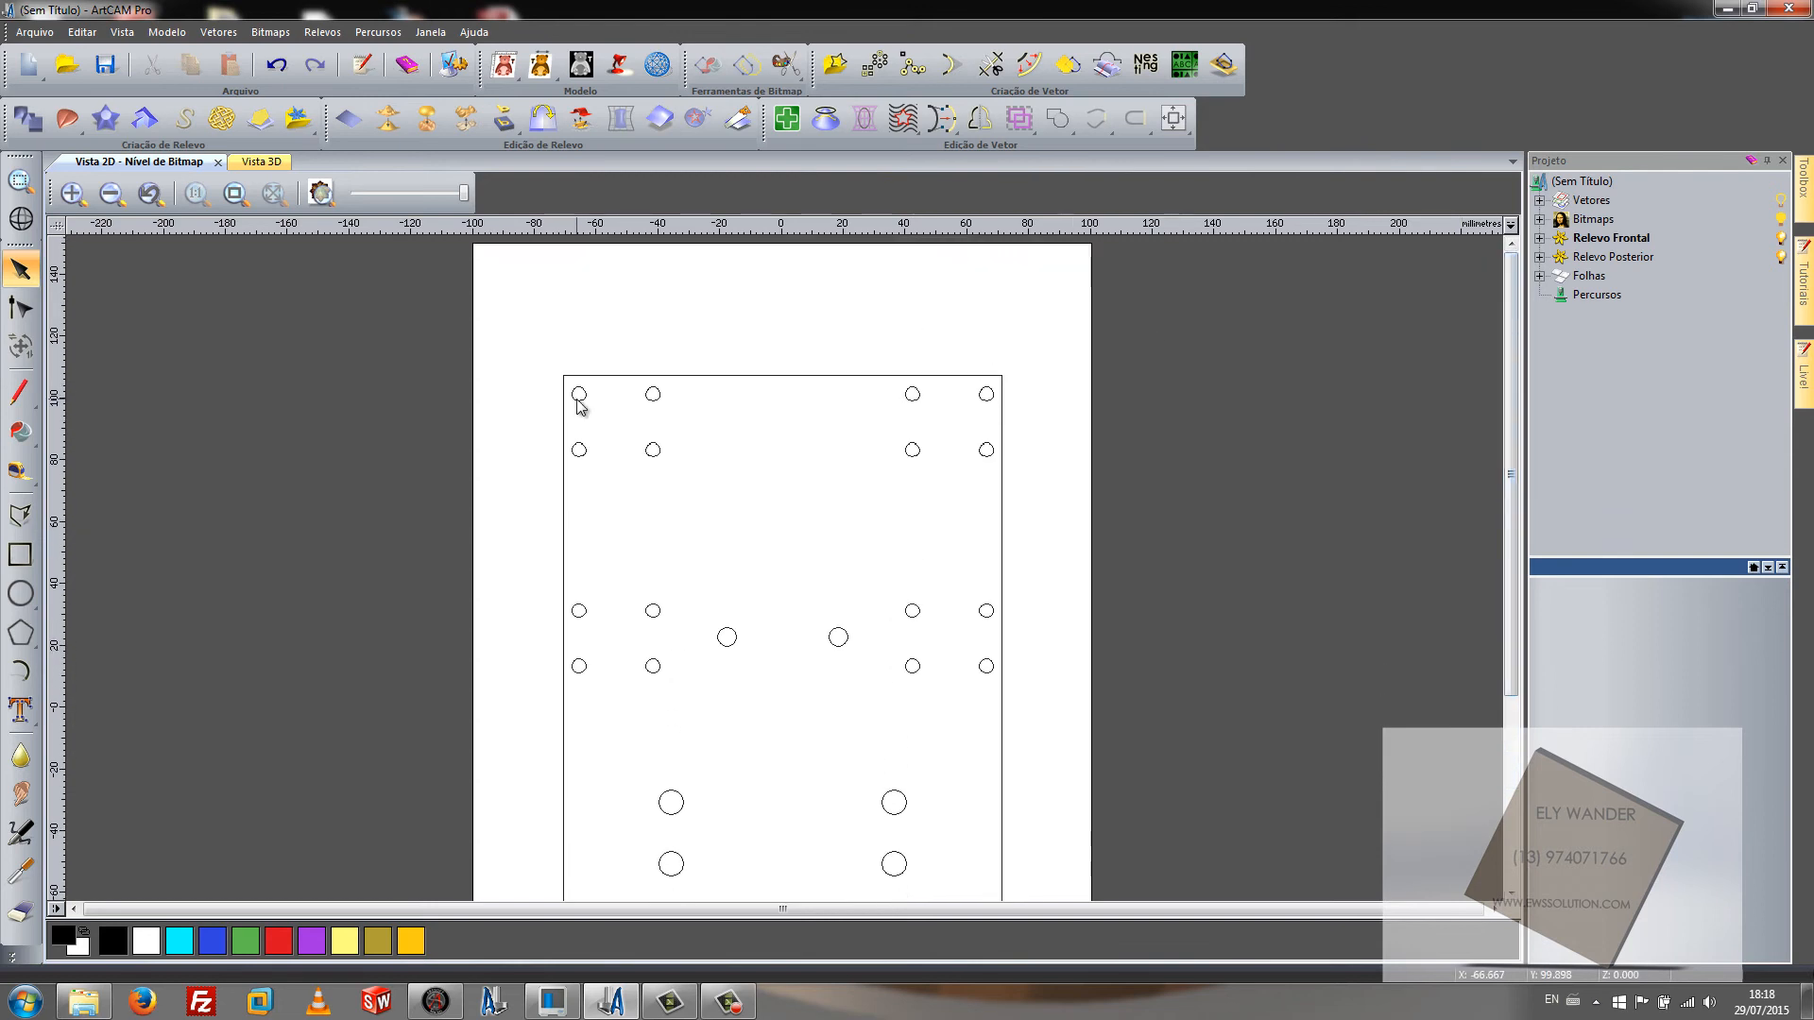
Step: Start a new 2D drilling toolpath (Furação), dock its settings beside the drawing and widen them until fully readable
left_click(370, 34)
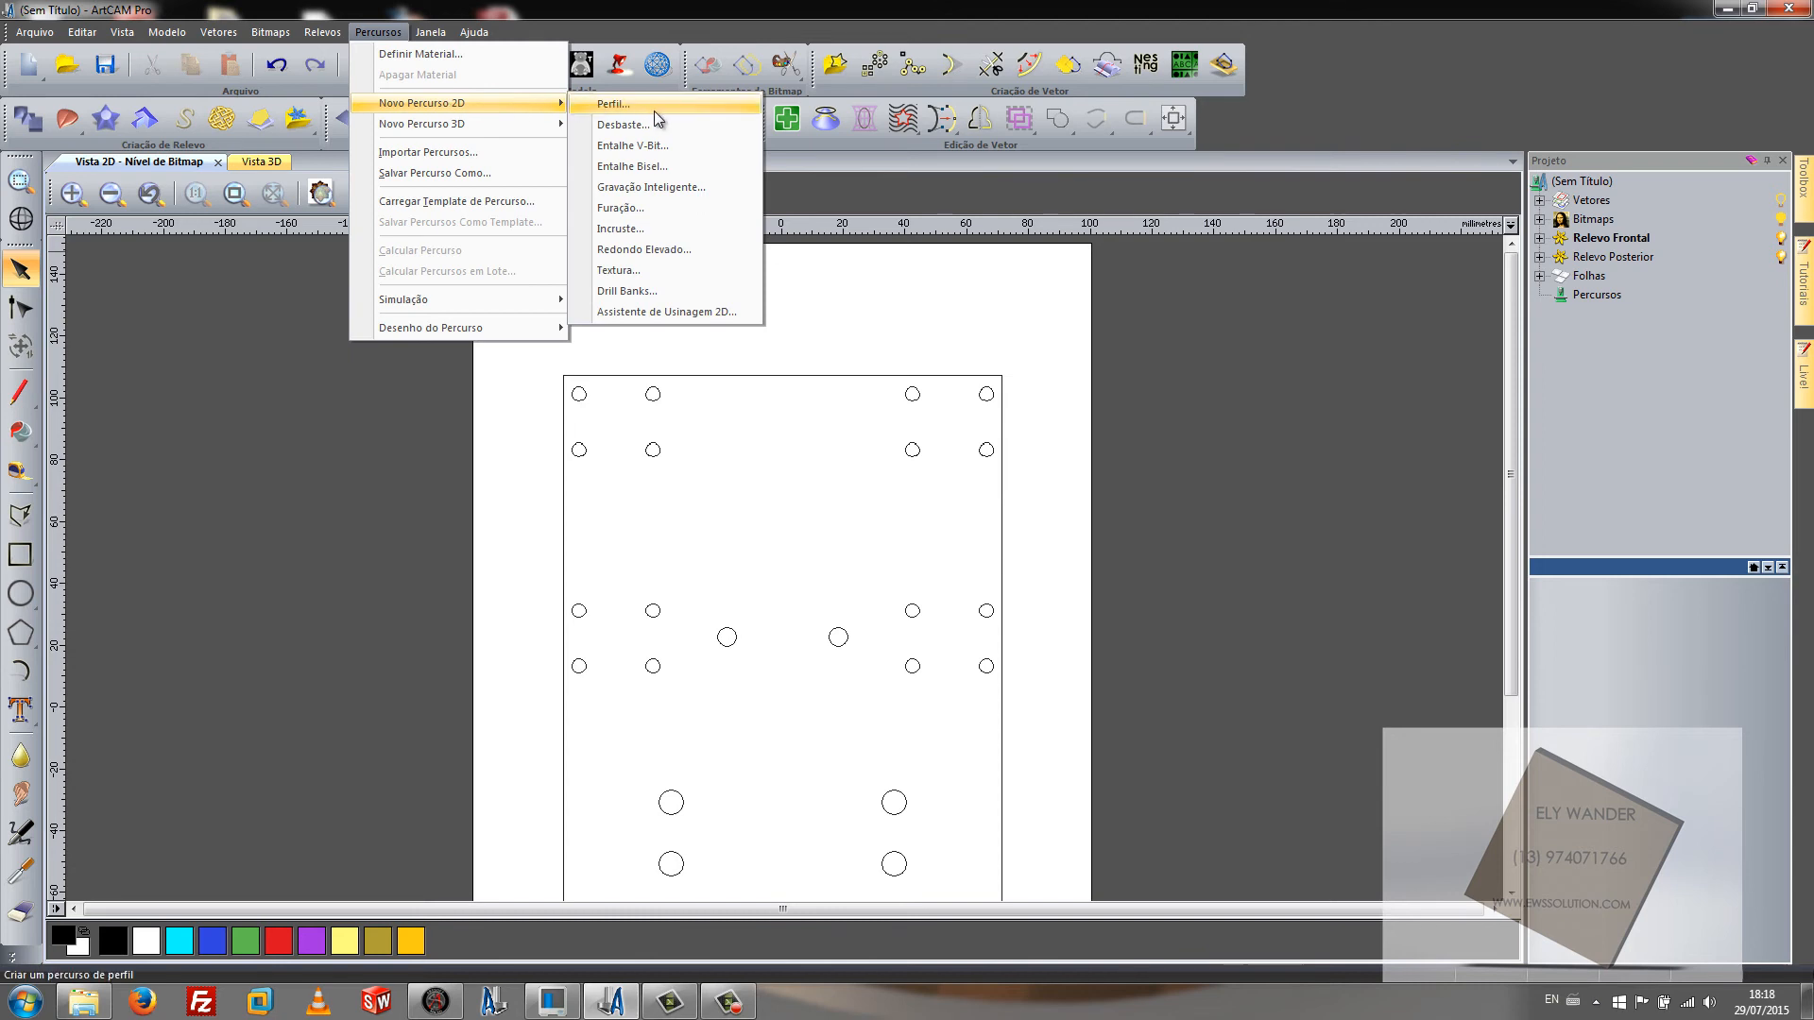
left_click(644, 209)
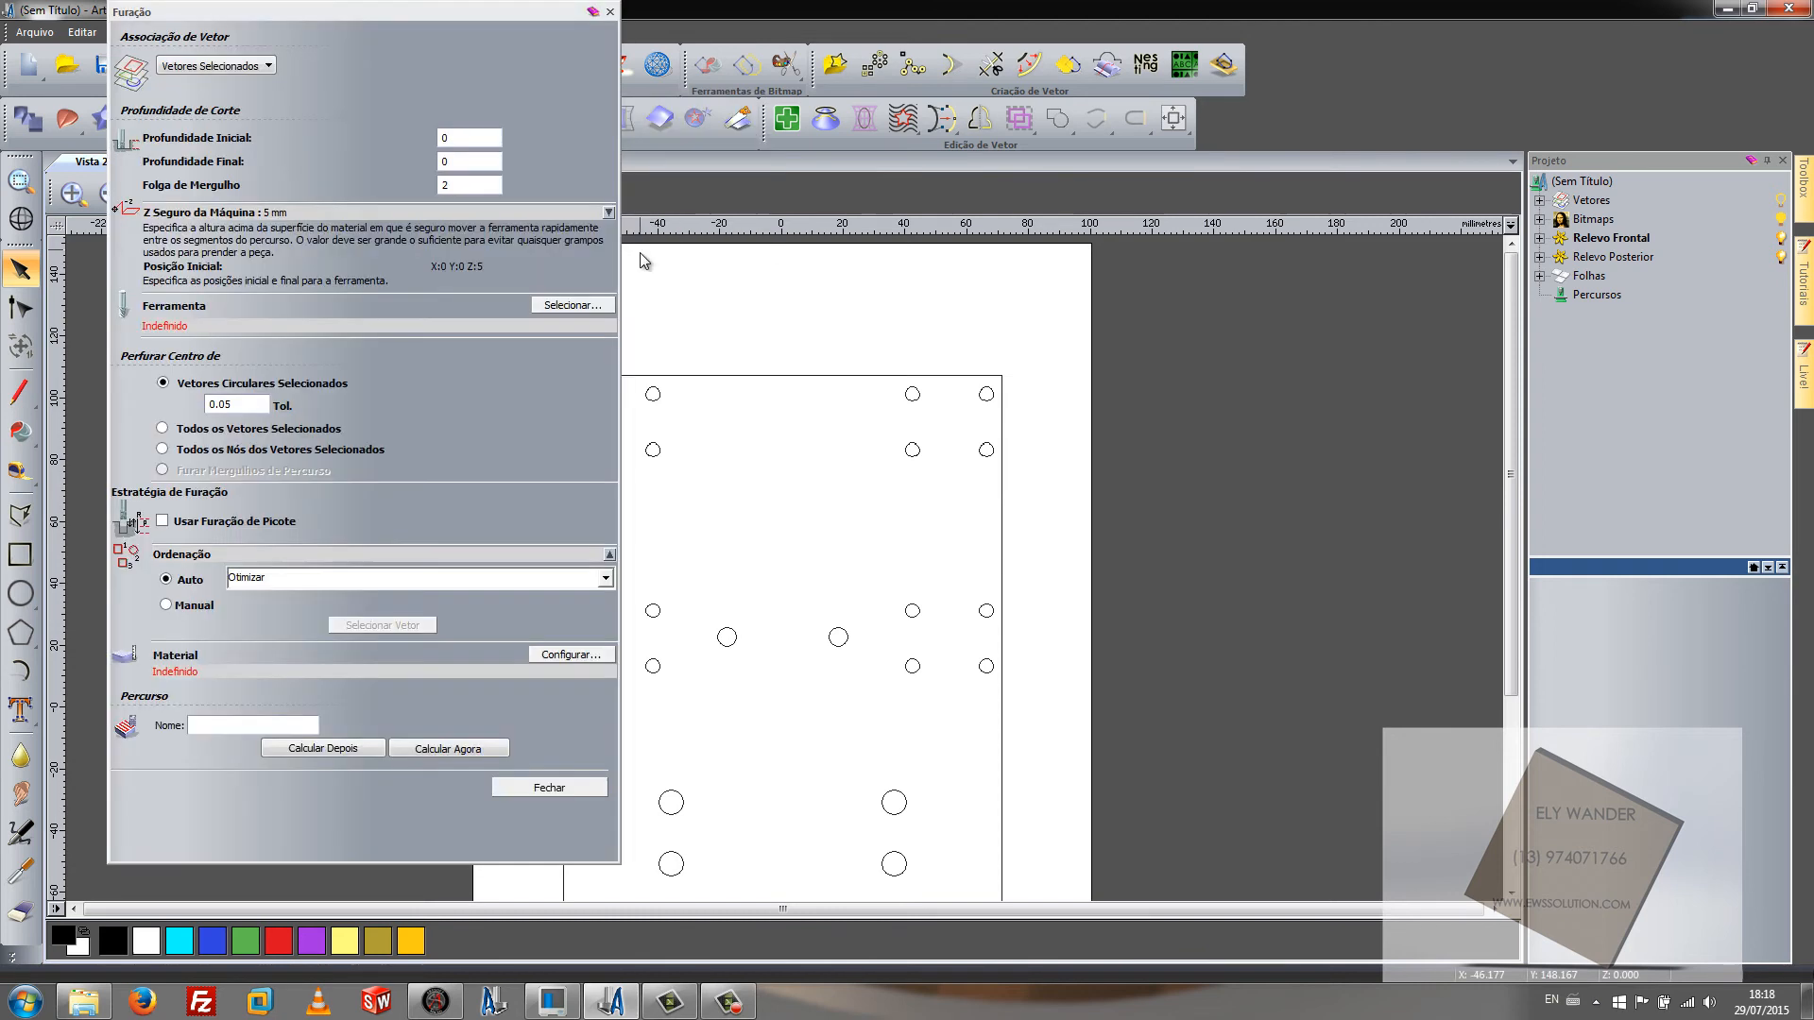
left_click_drag(360, 7, 279, 104)
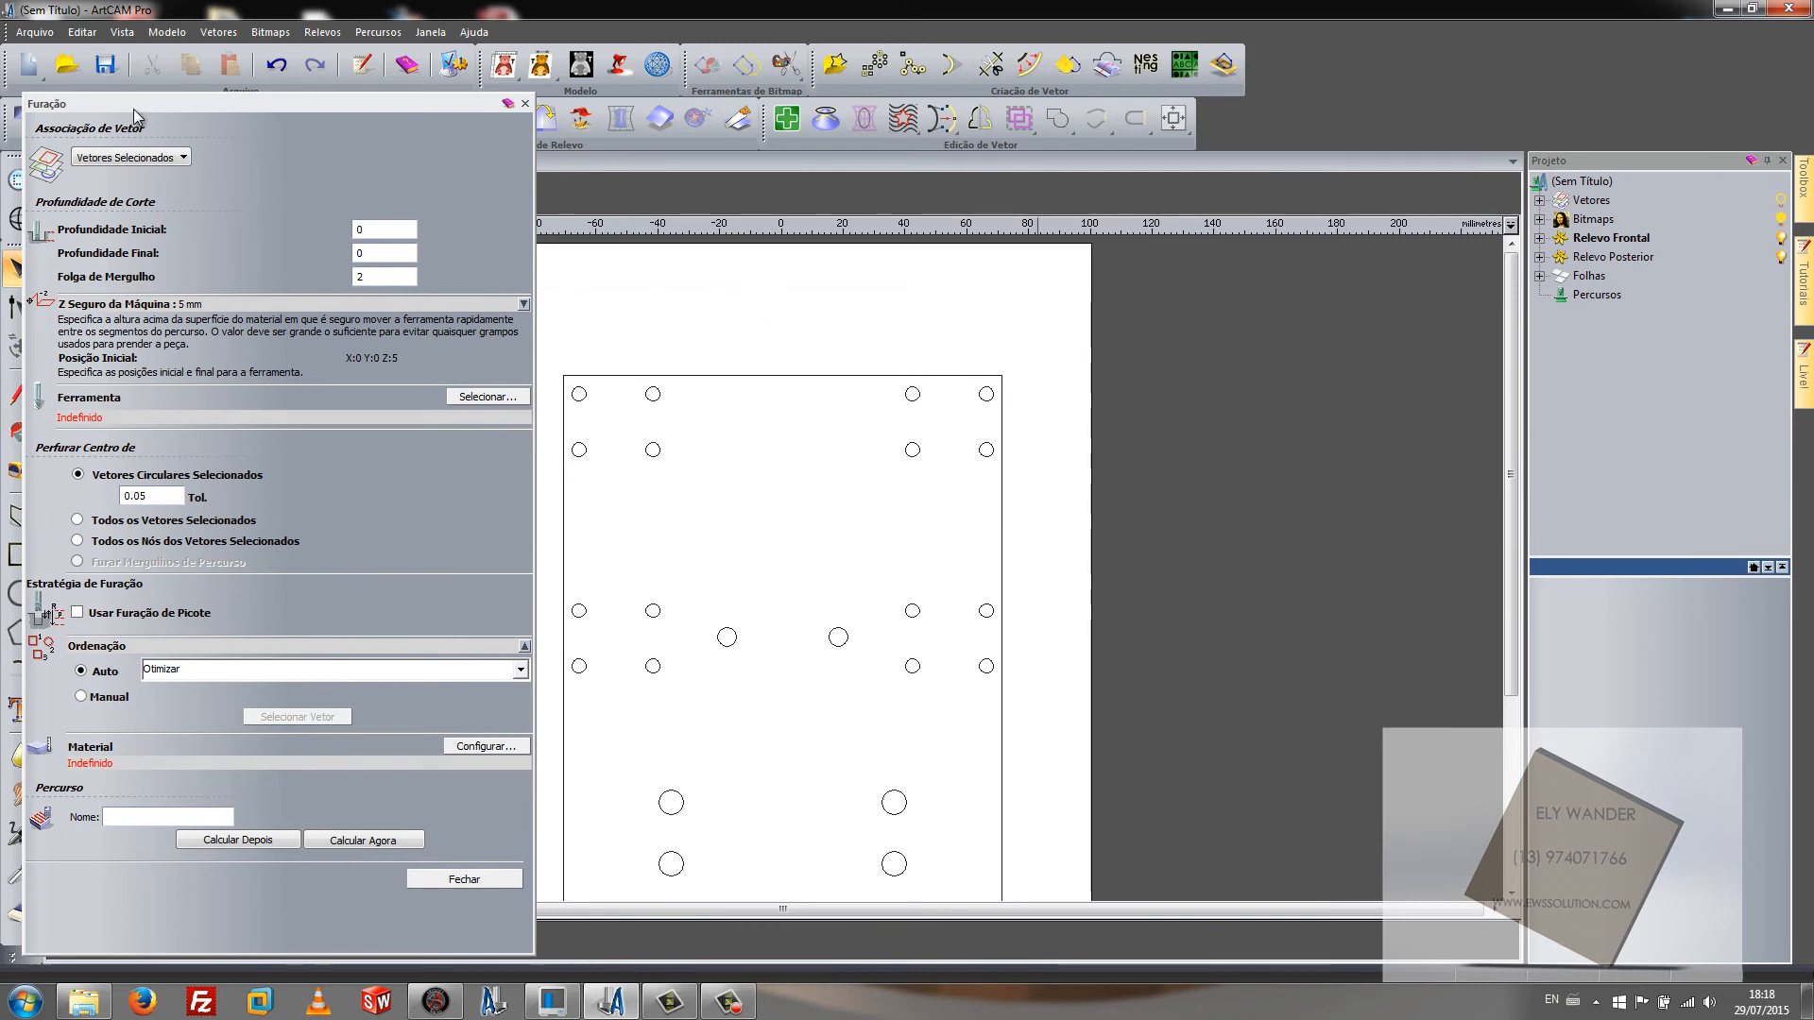
double_click(162, 101)
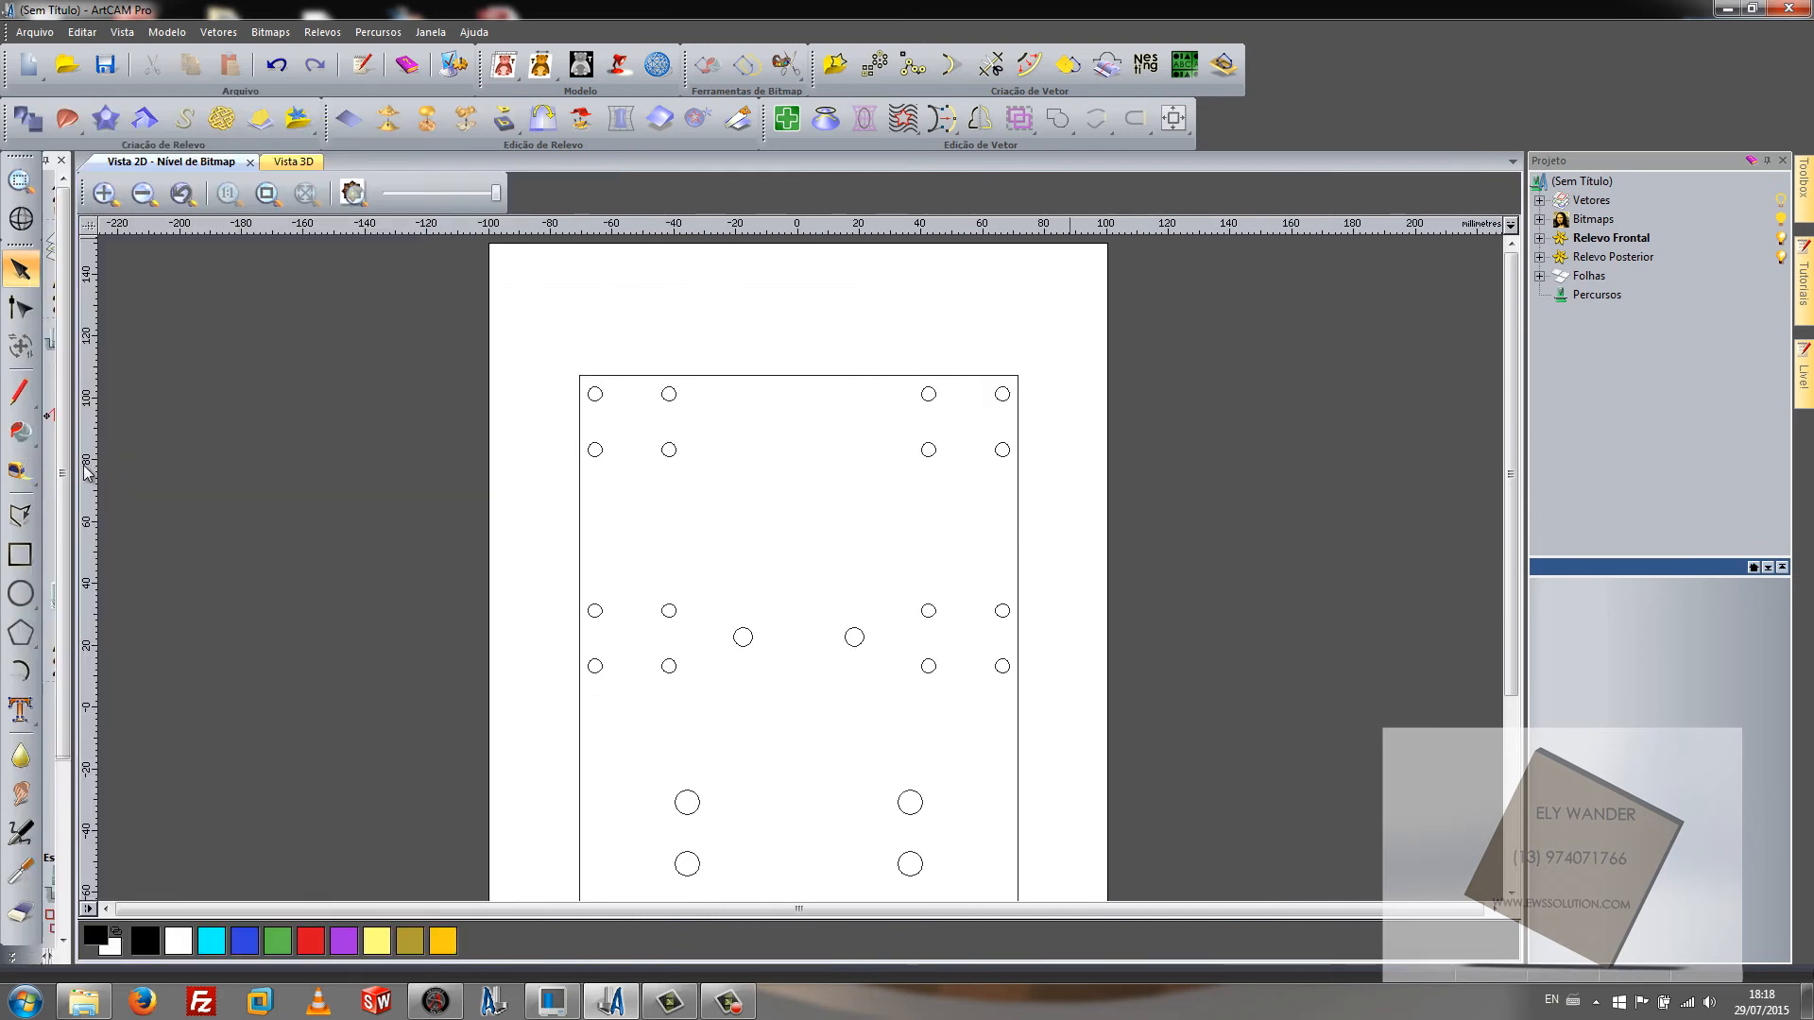
left_click_drag(75, 469, 410, 492)
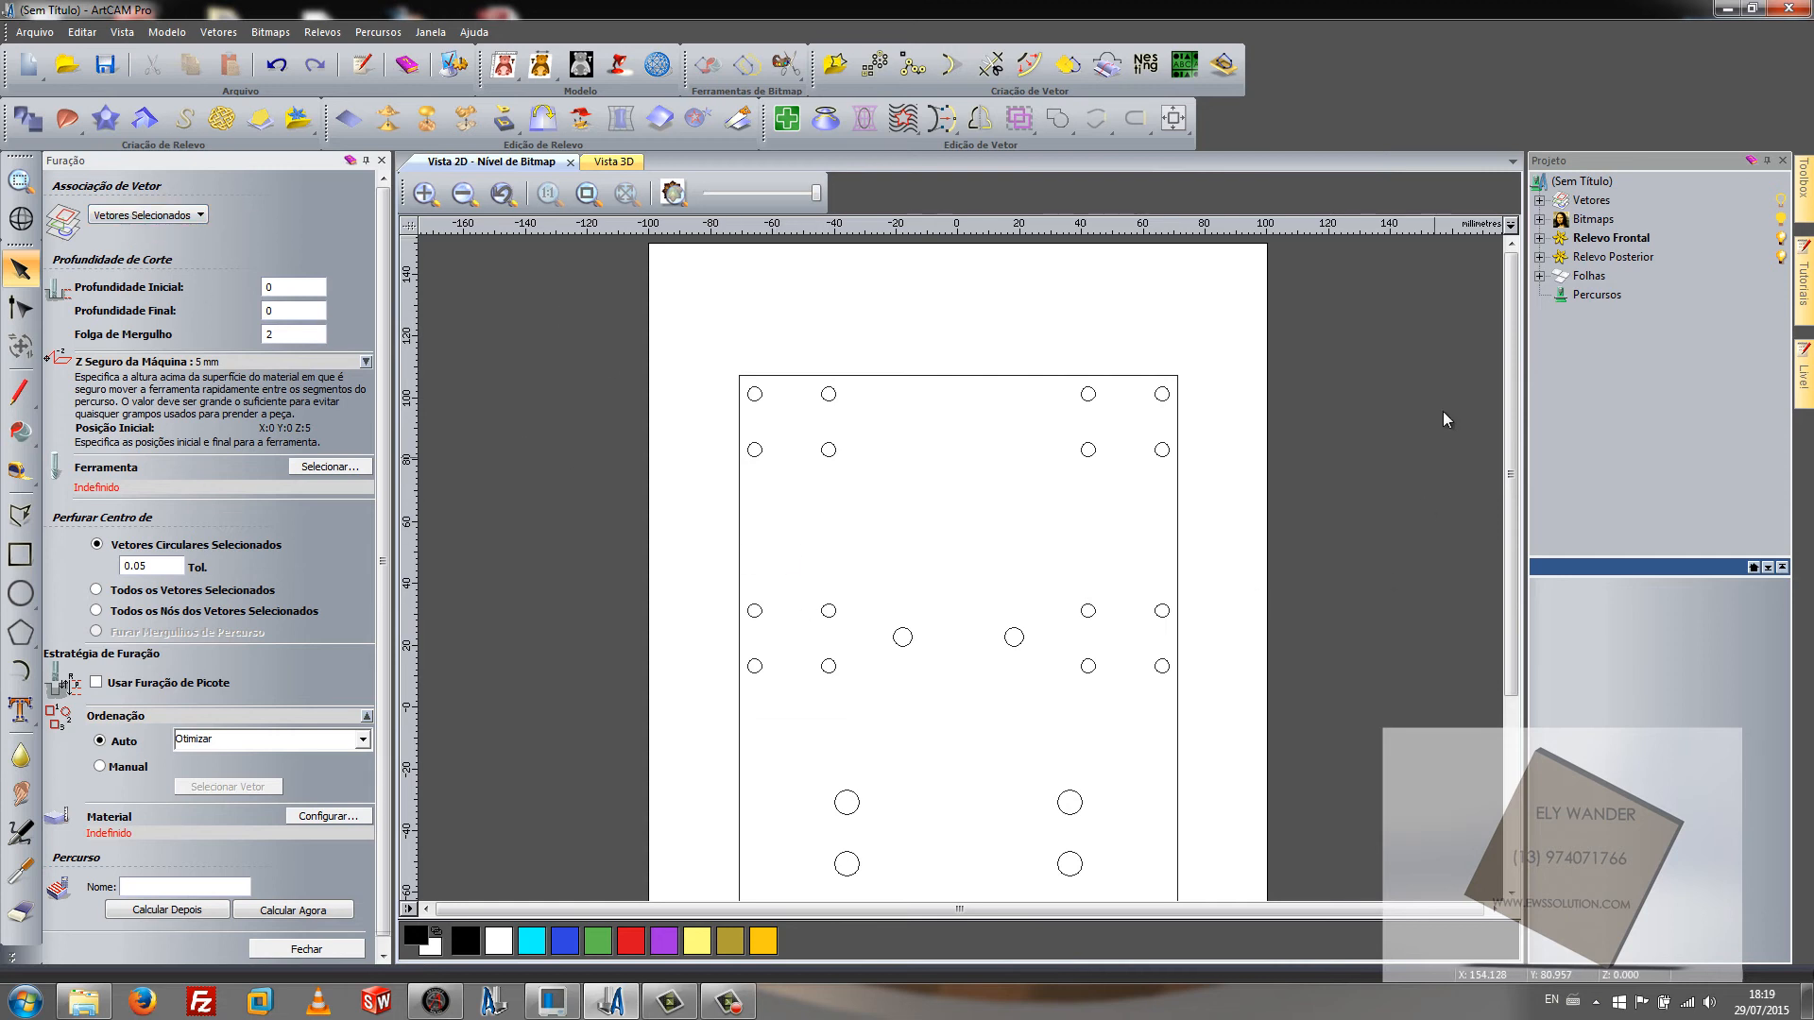
Step: Select all of the plate's vectors, including the rectangular outline and every hole, for the drilling toolpath
mouse_move(1505, 387)
left_mouse_down()
mouse_move(1526, 498)
mouse_move(1538, 424)
mouse_move(1549, 486)
mouse_move(1544, 450)
left_mouse_up()
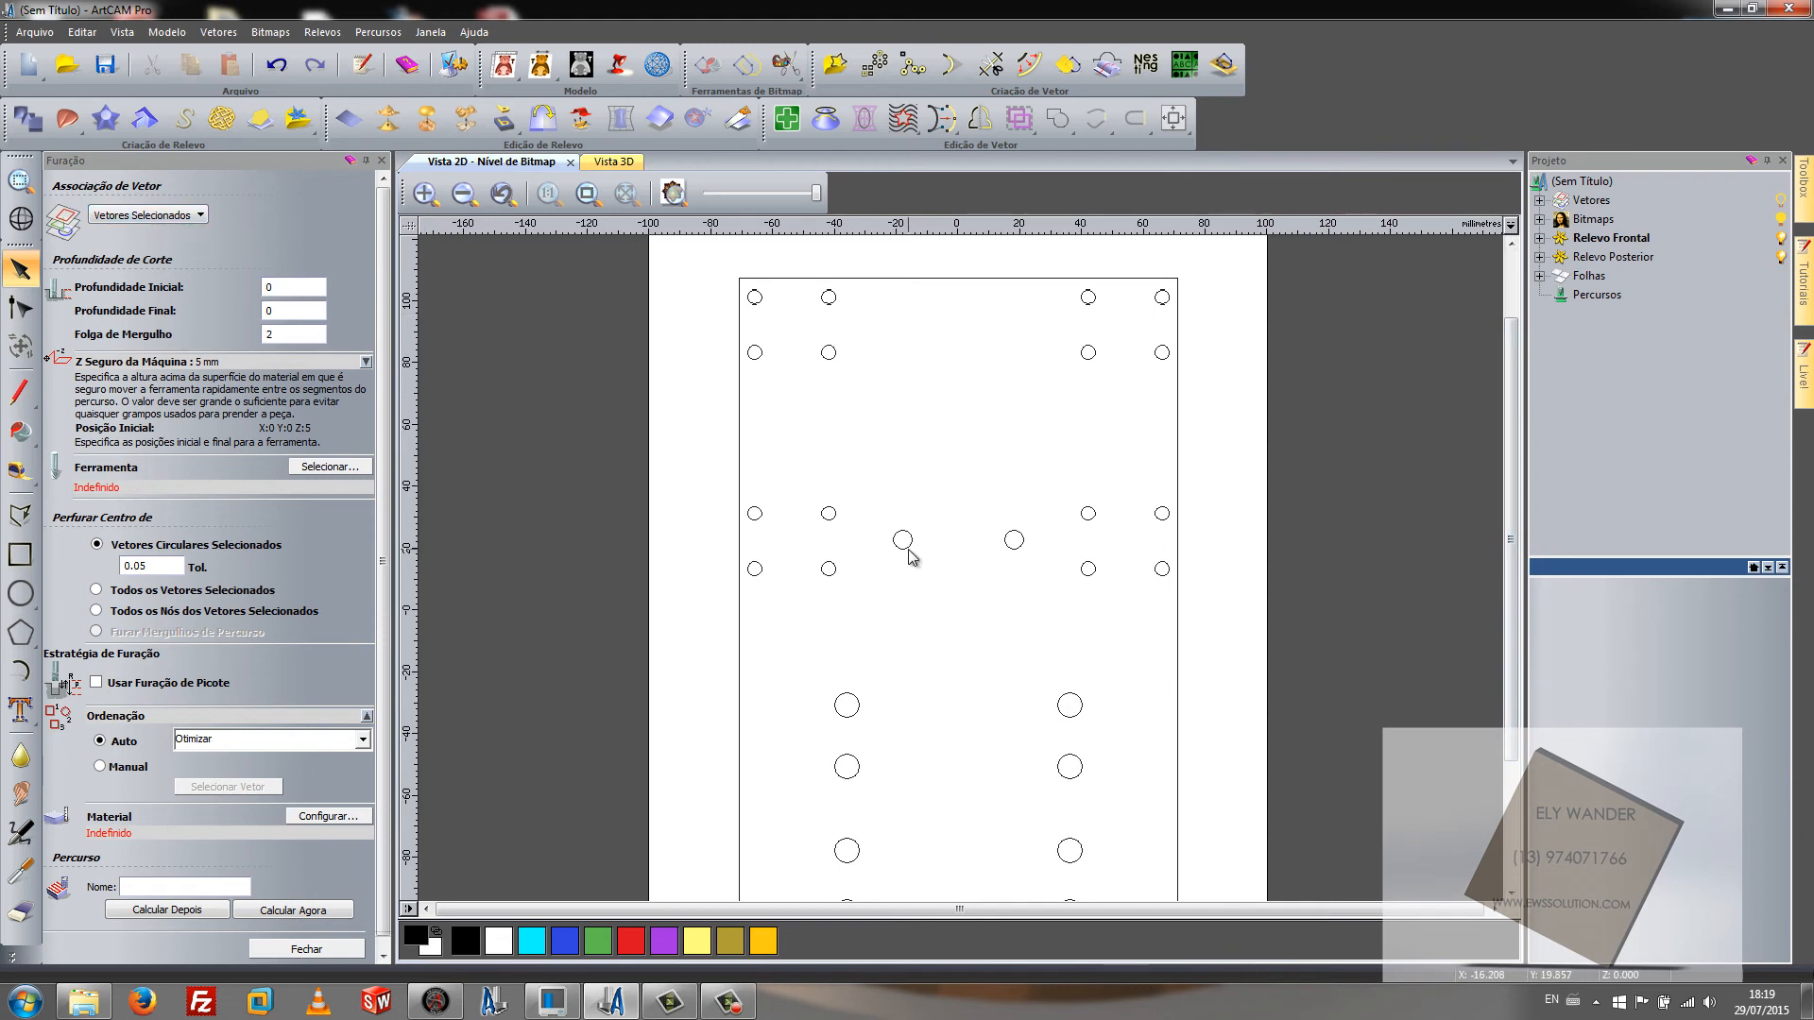
scroll(1030, 555, "down", 2)
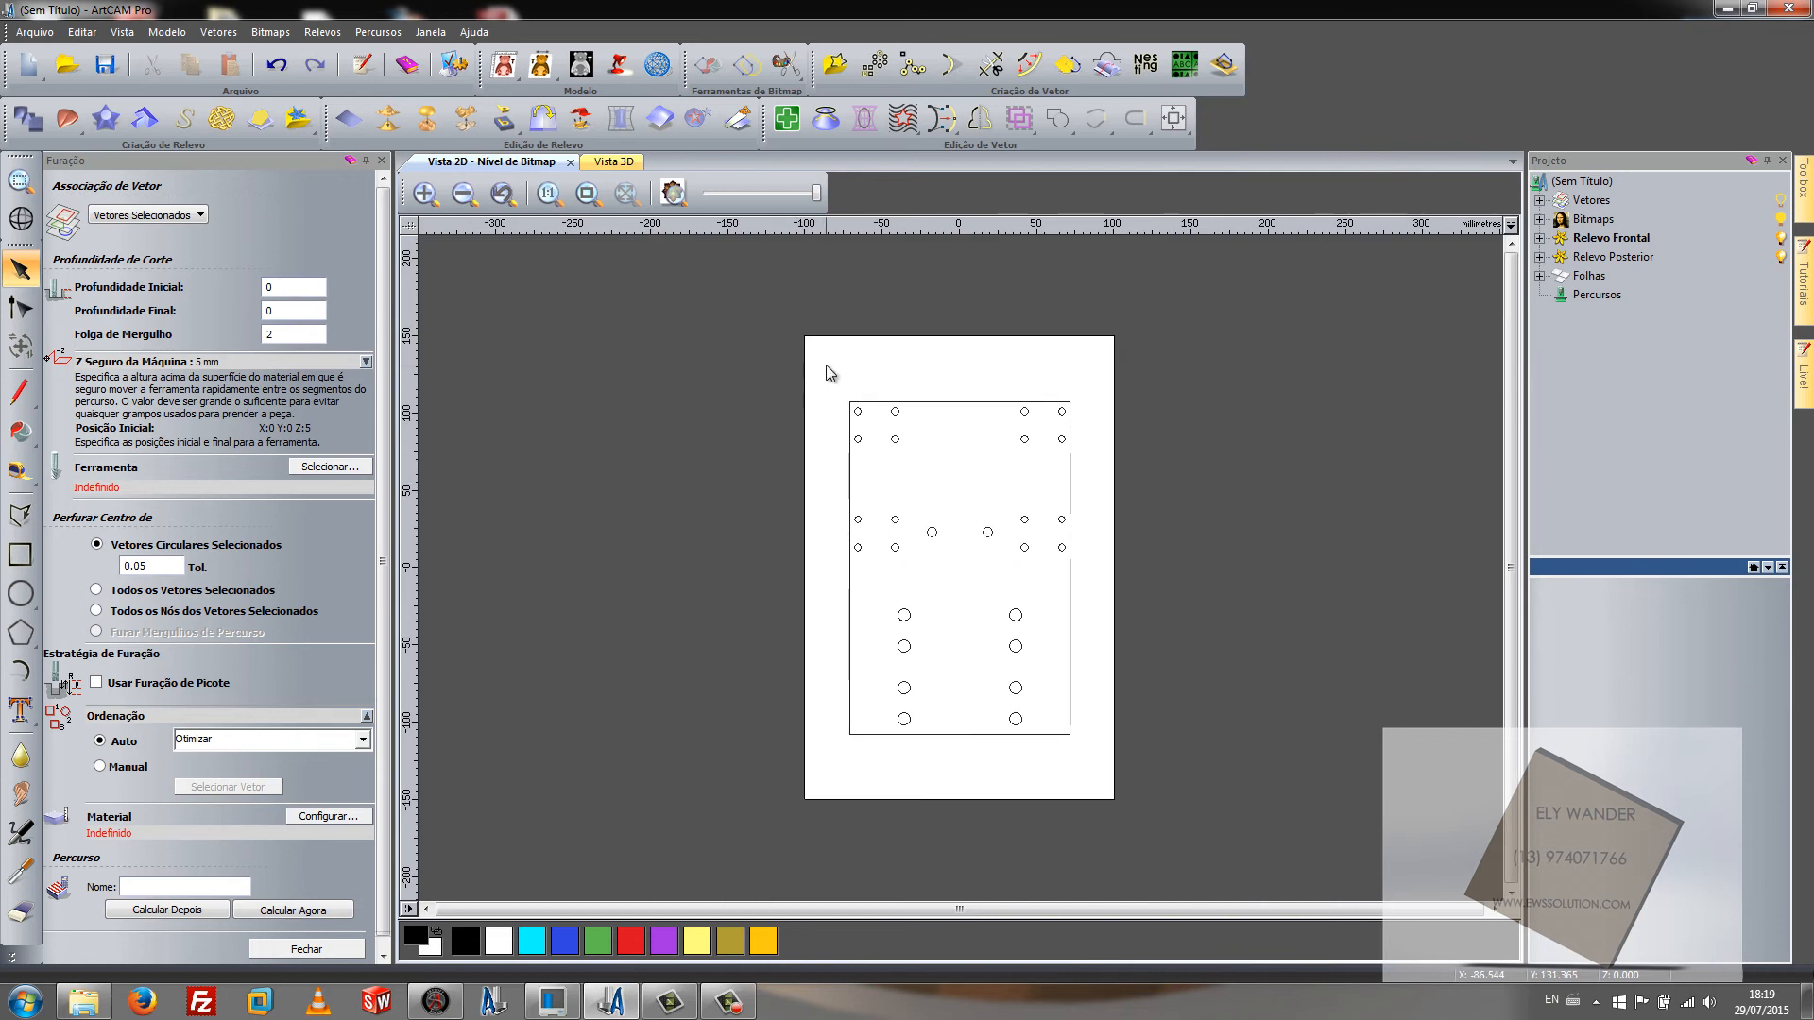
left_click_drag(825, 368, 1085, 751)
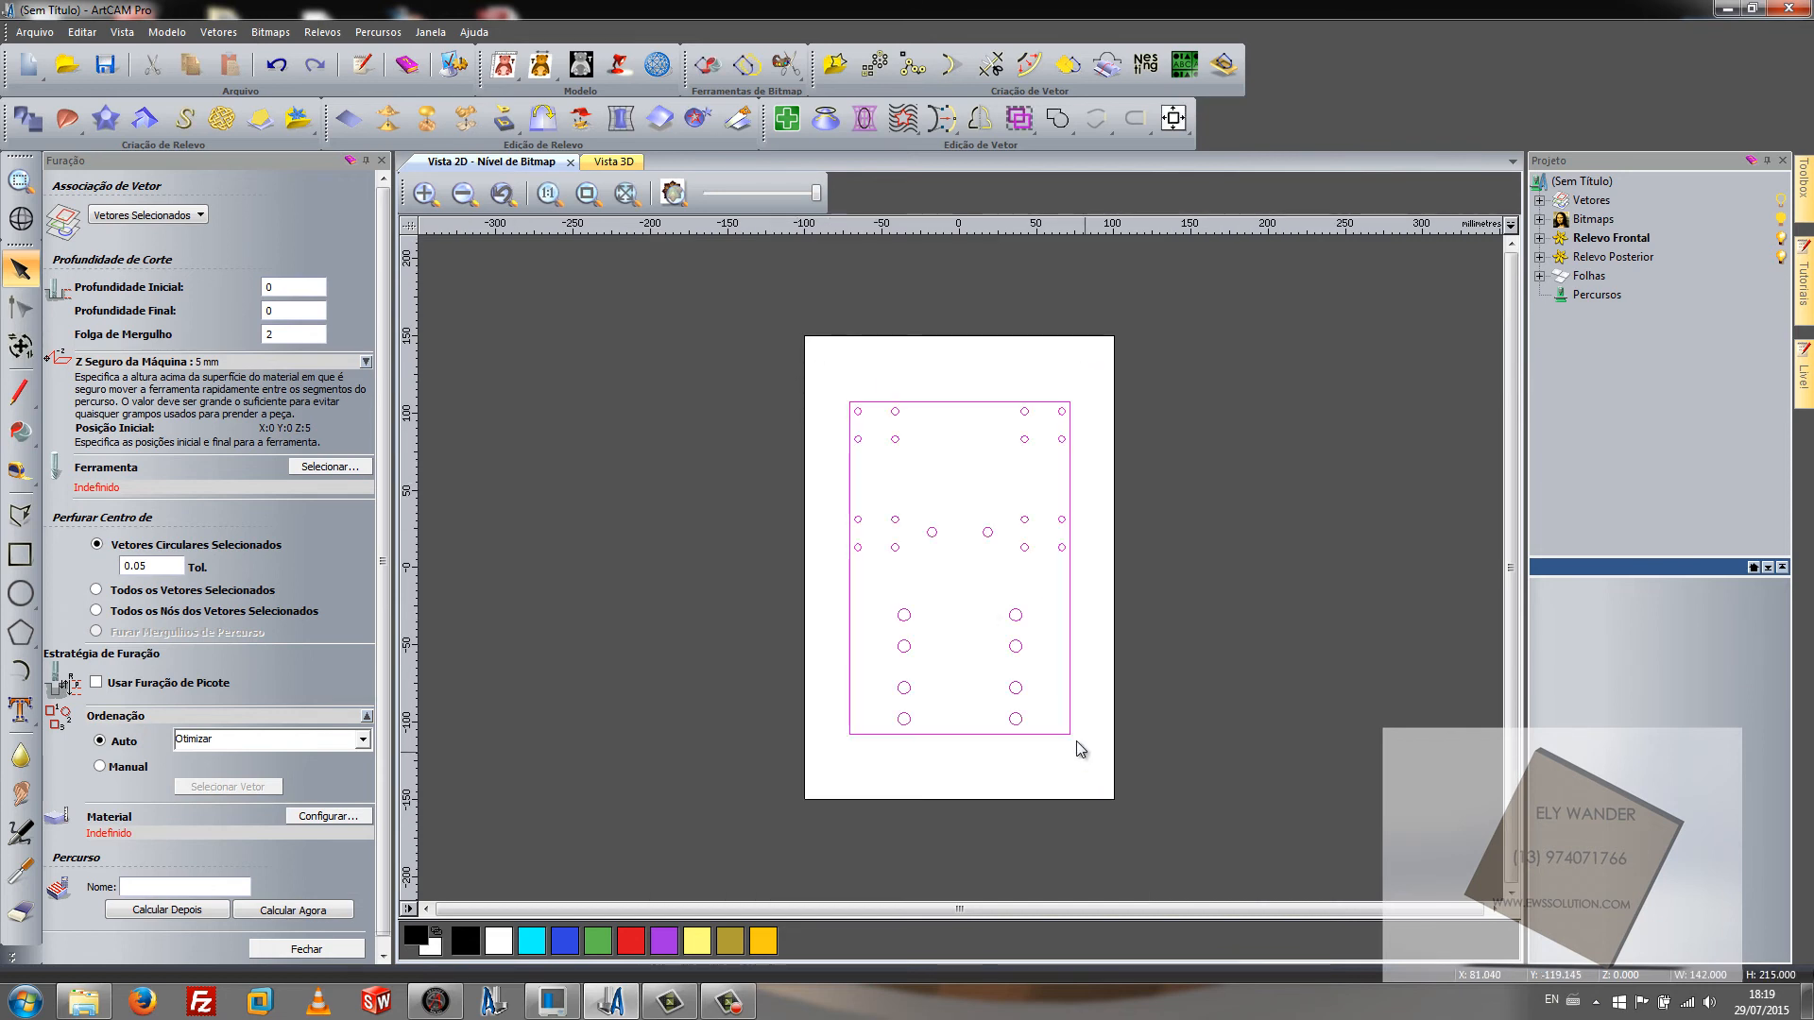
scroll(927, 485, "up", 2)
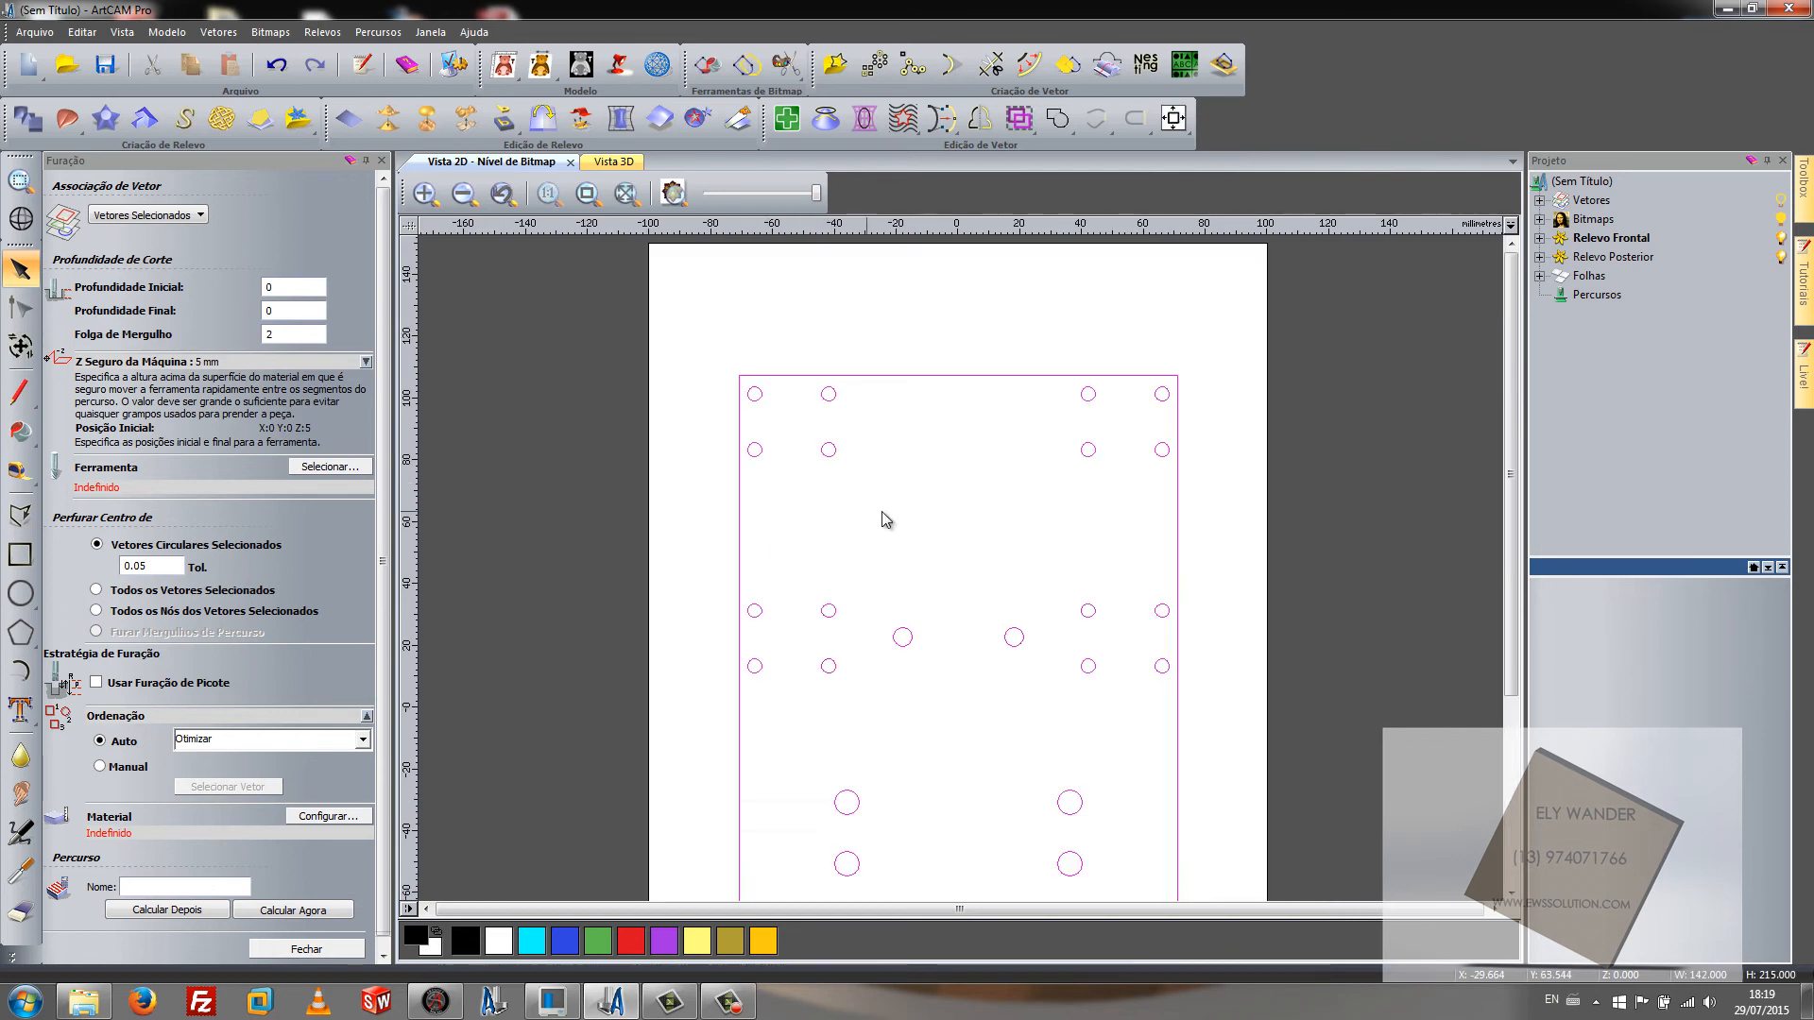
Step: Remove the plate's rectangular outline from the selection, leaving only the circular holes selected for drilling
scroll(881, 519, "up", 2)
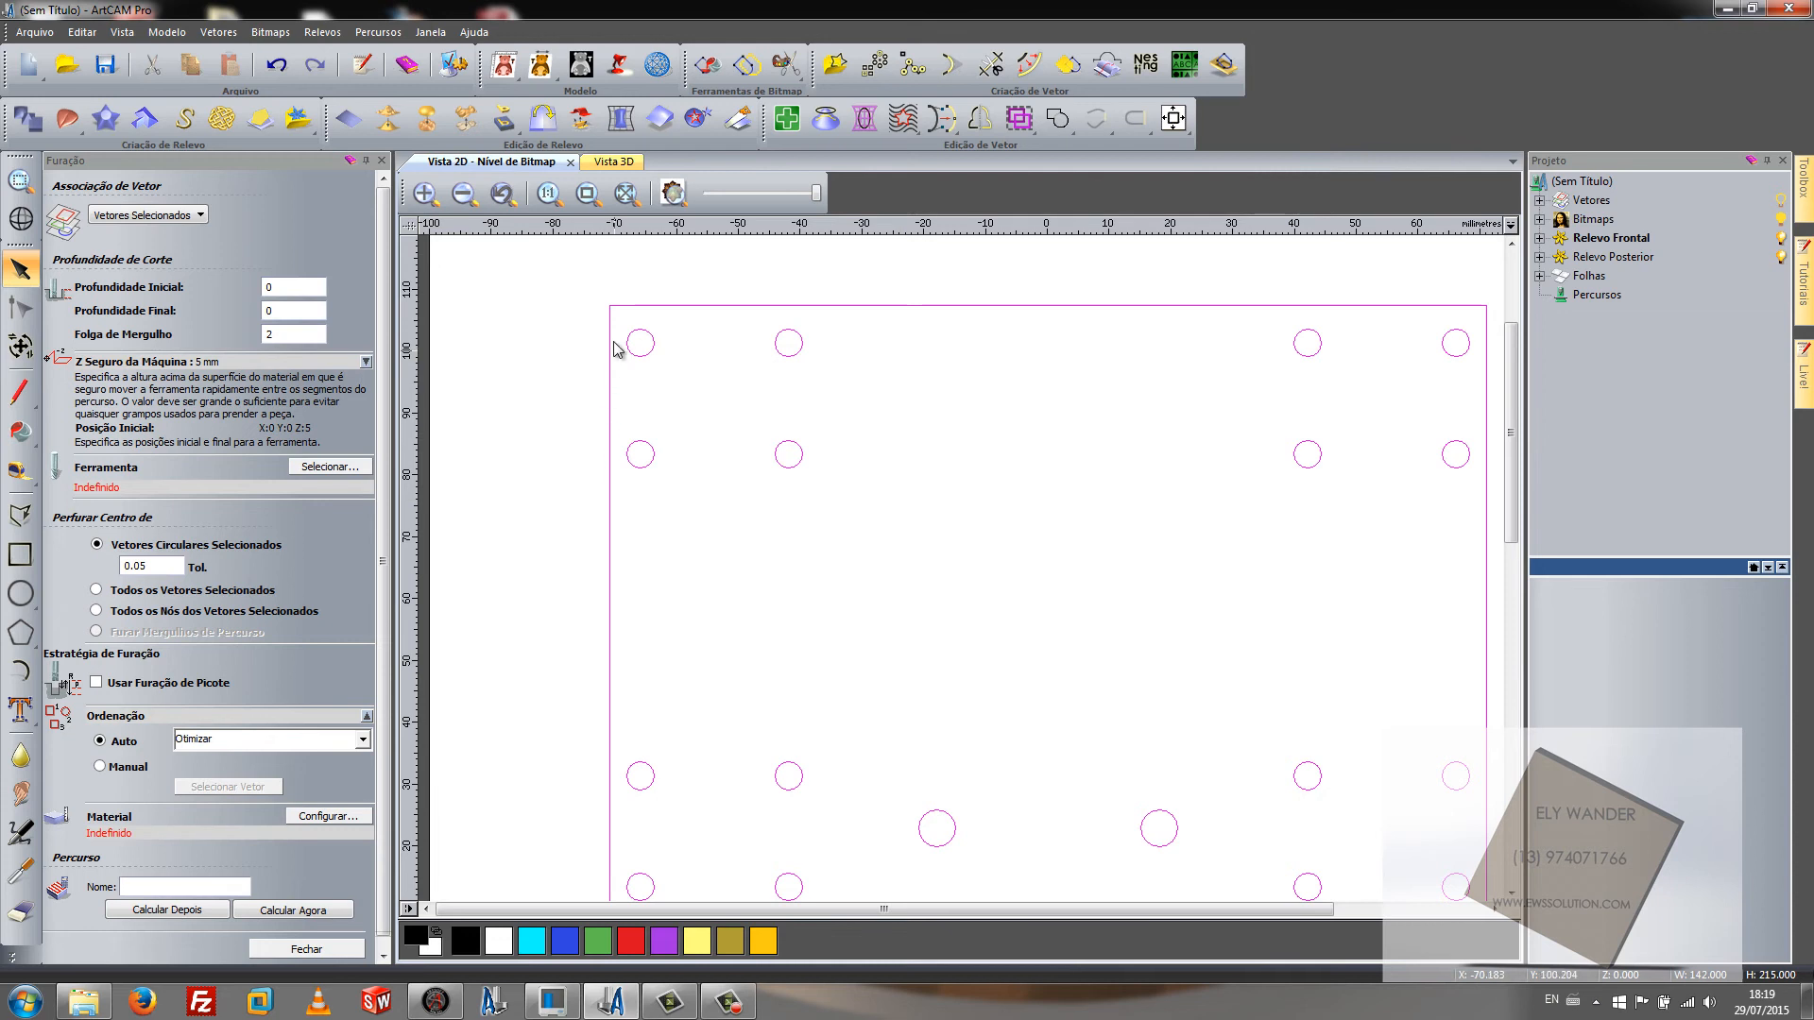
left_click(609, 400, "shift")
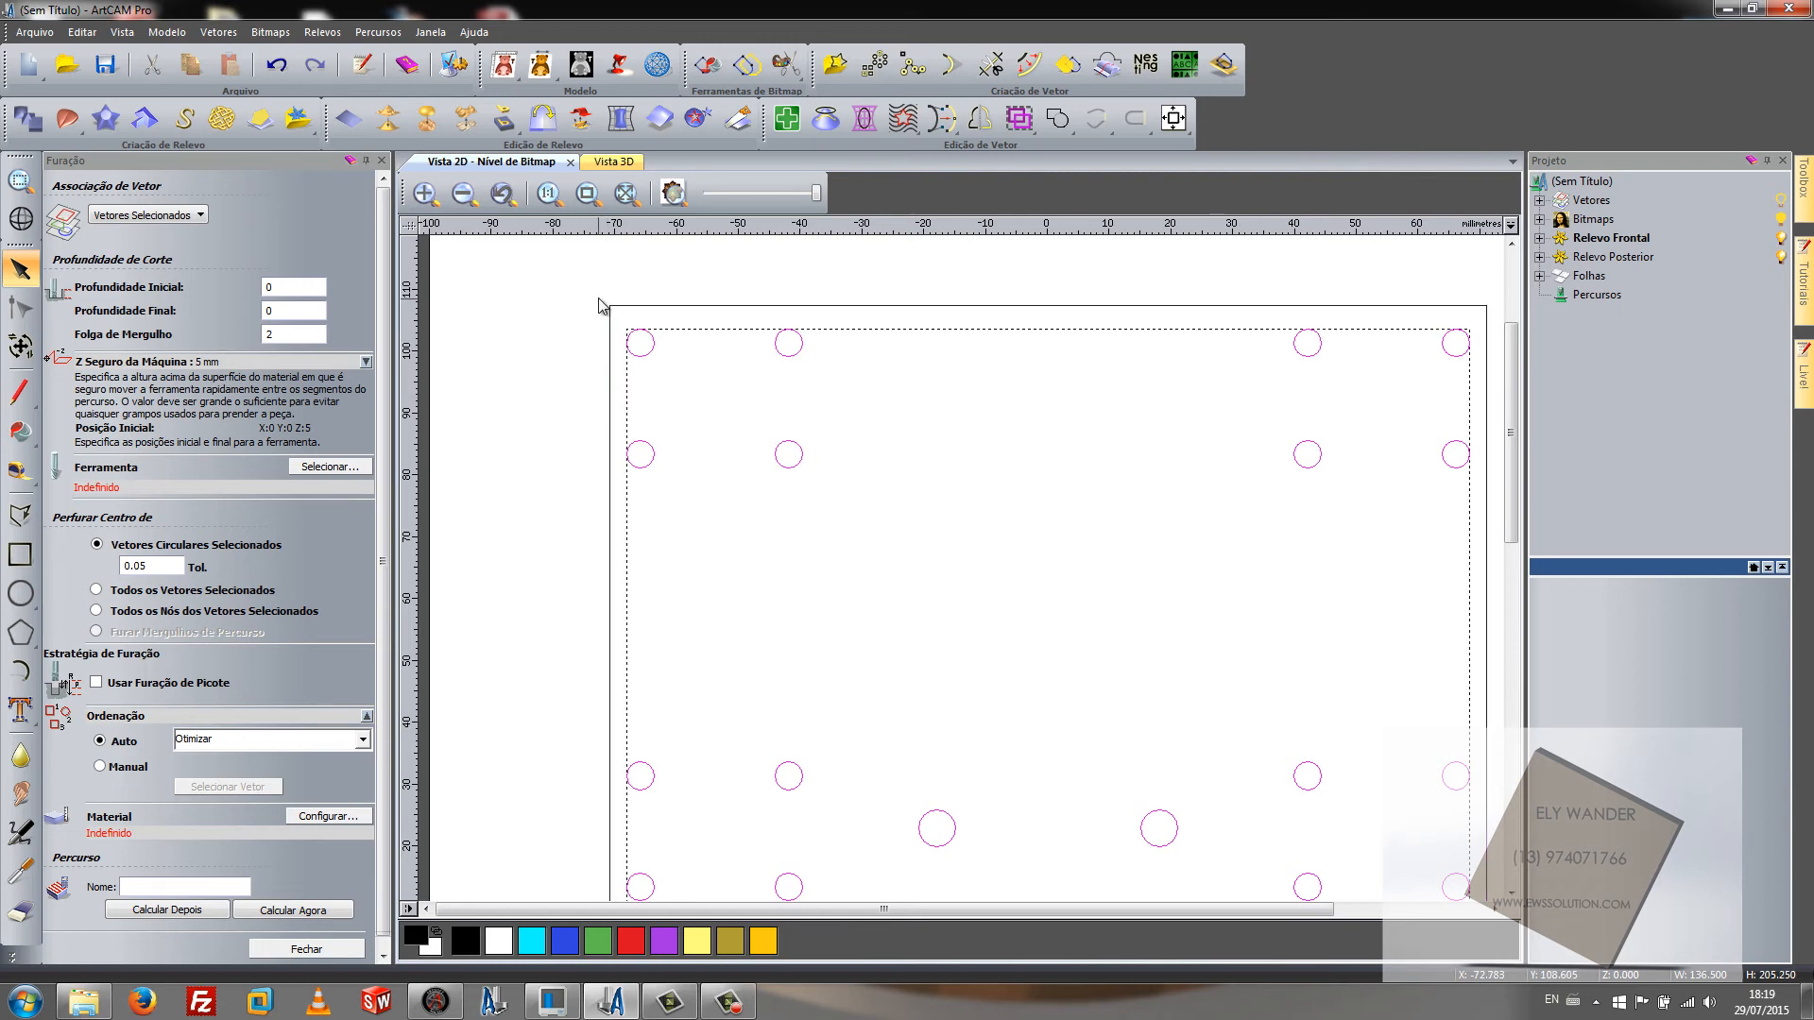
left_click(609, 351, "shift")
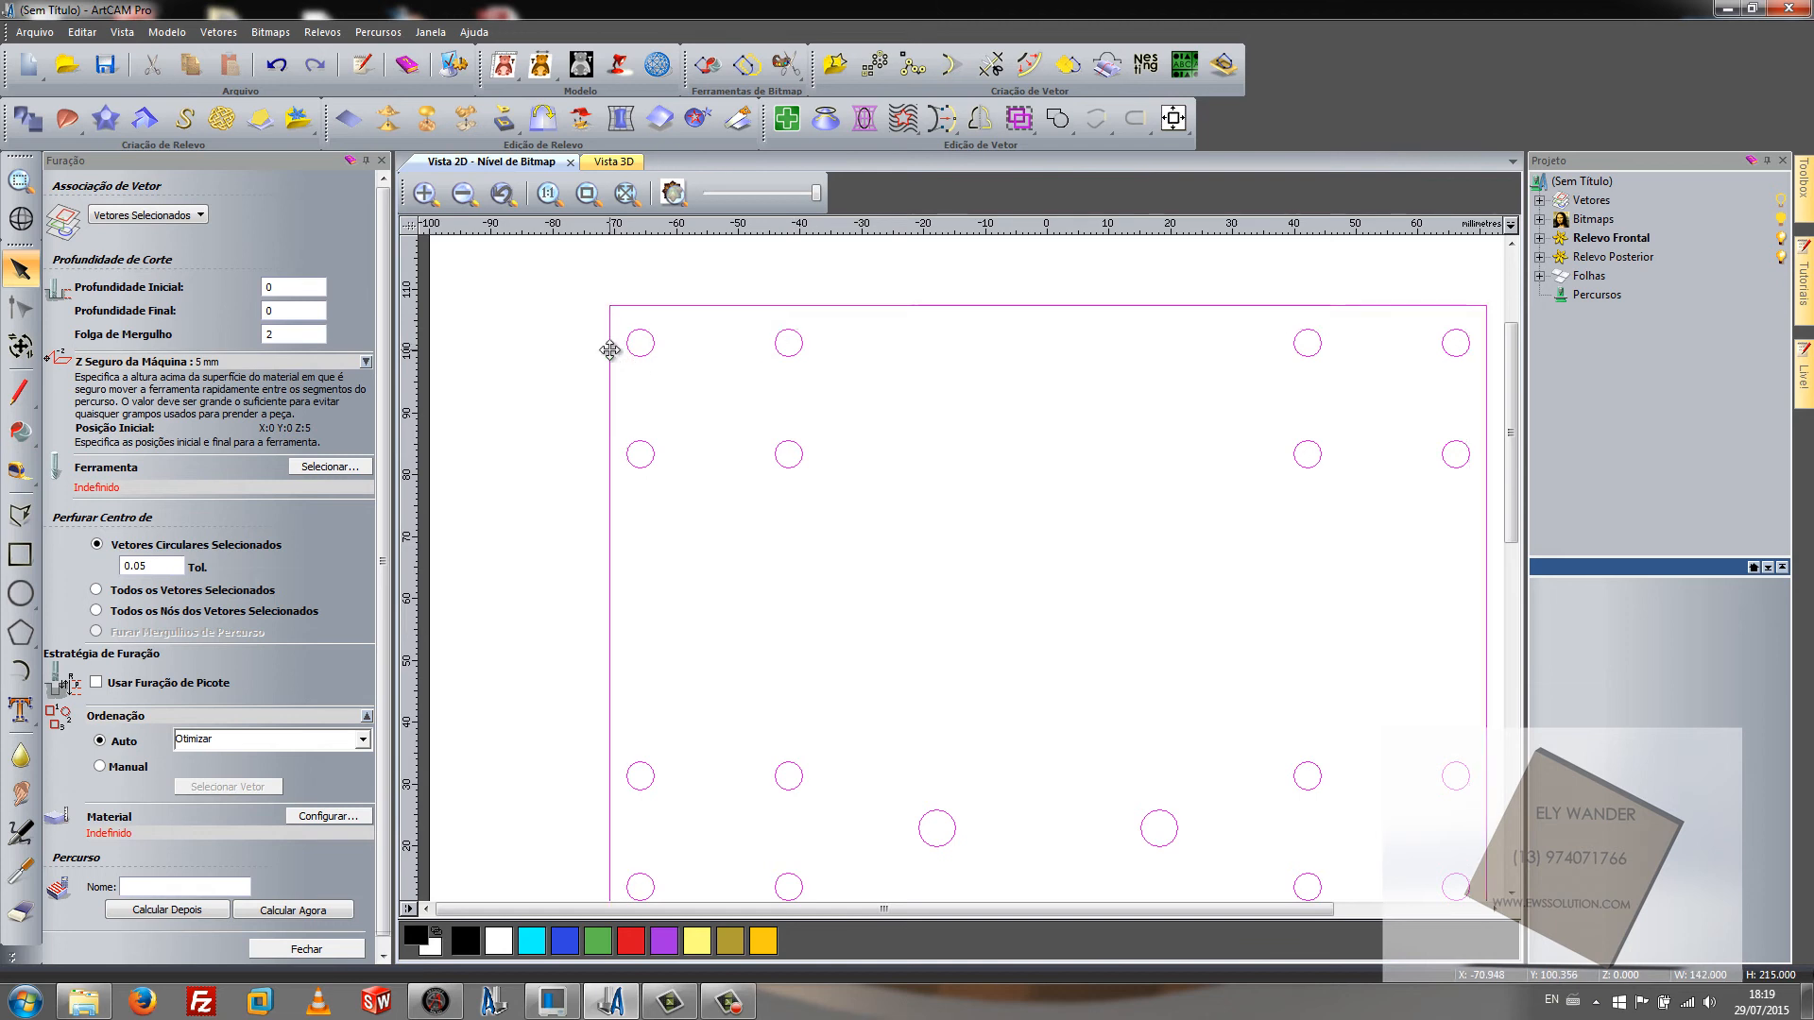
left_click(609, 351, "shift")
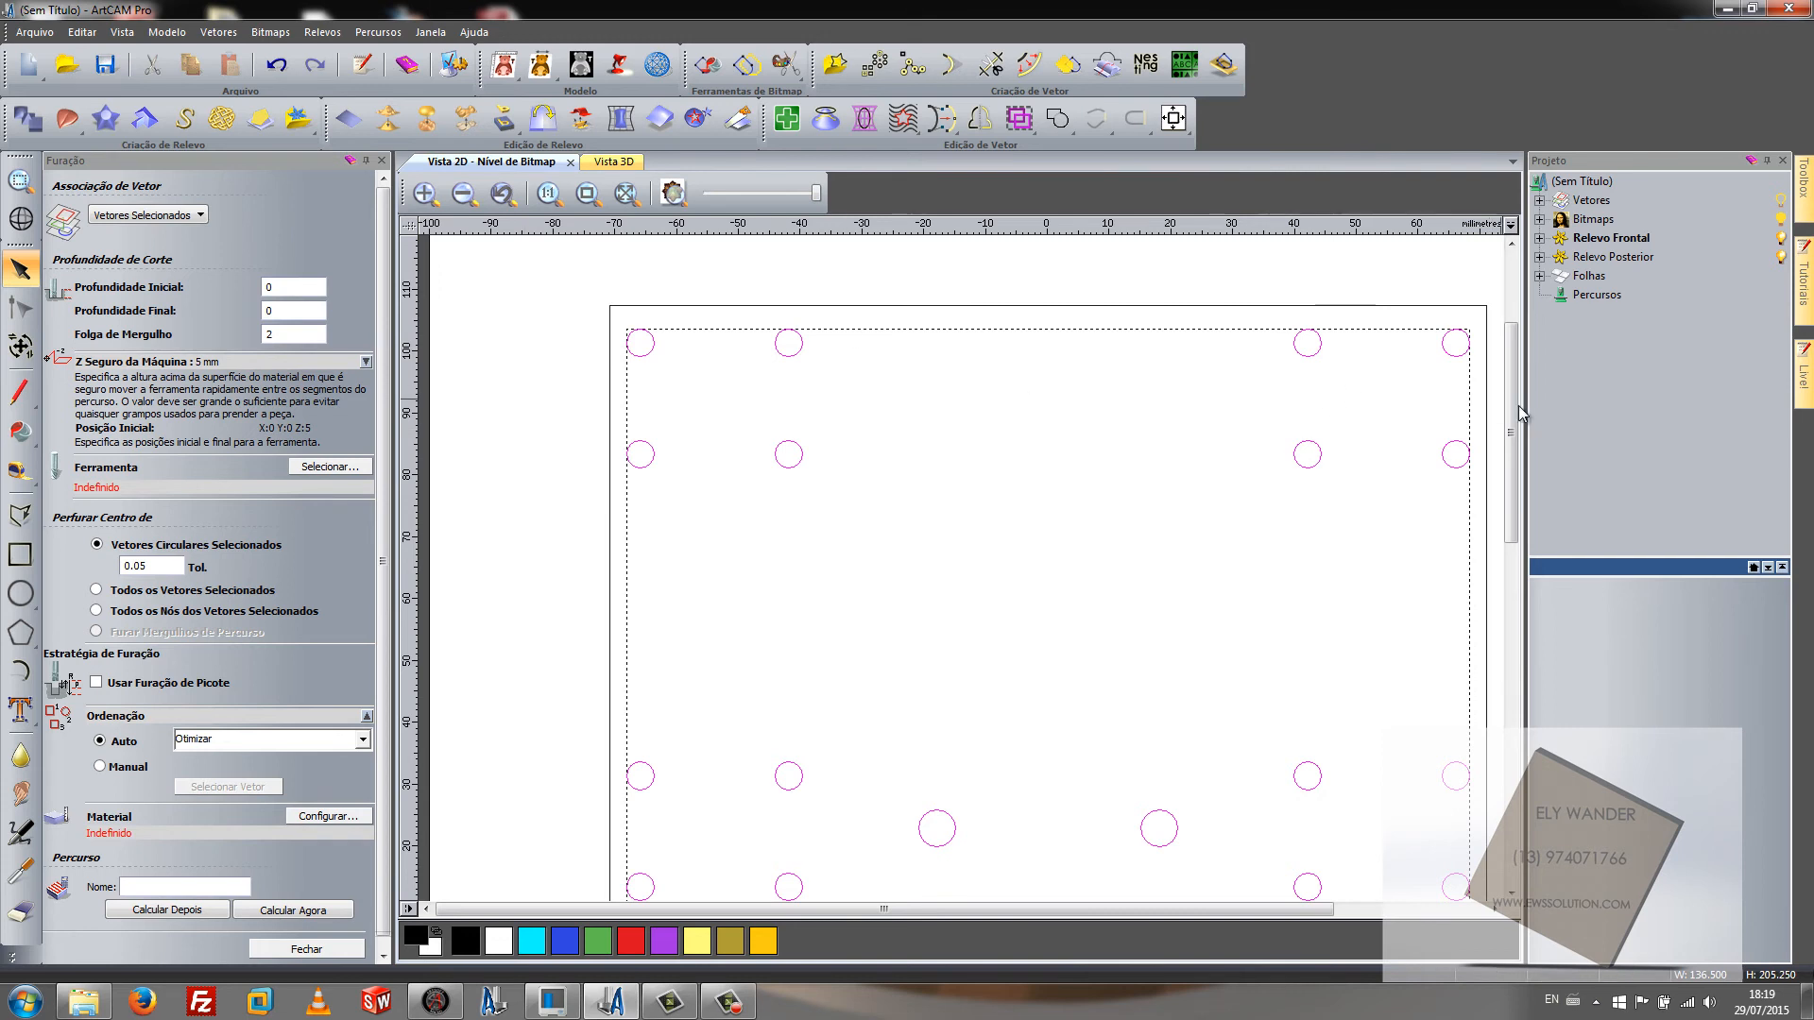
left_click_drag(1518, 408, 1525, 549)
Step: Set the drilling start depth to 0, final depth to 20, safe Z to 3 and initial position Z to 20 mm
left_click(302, 288)
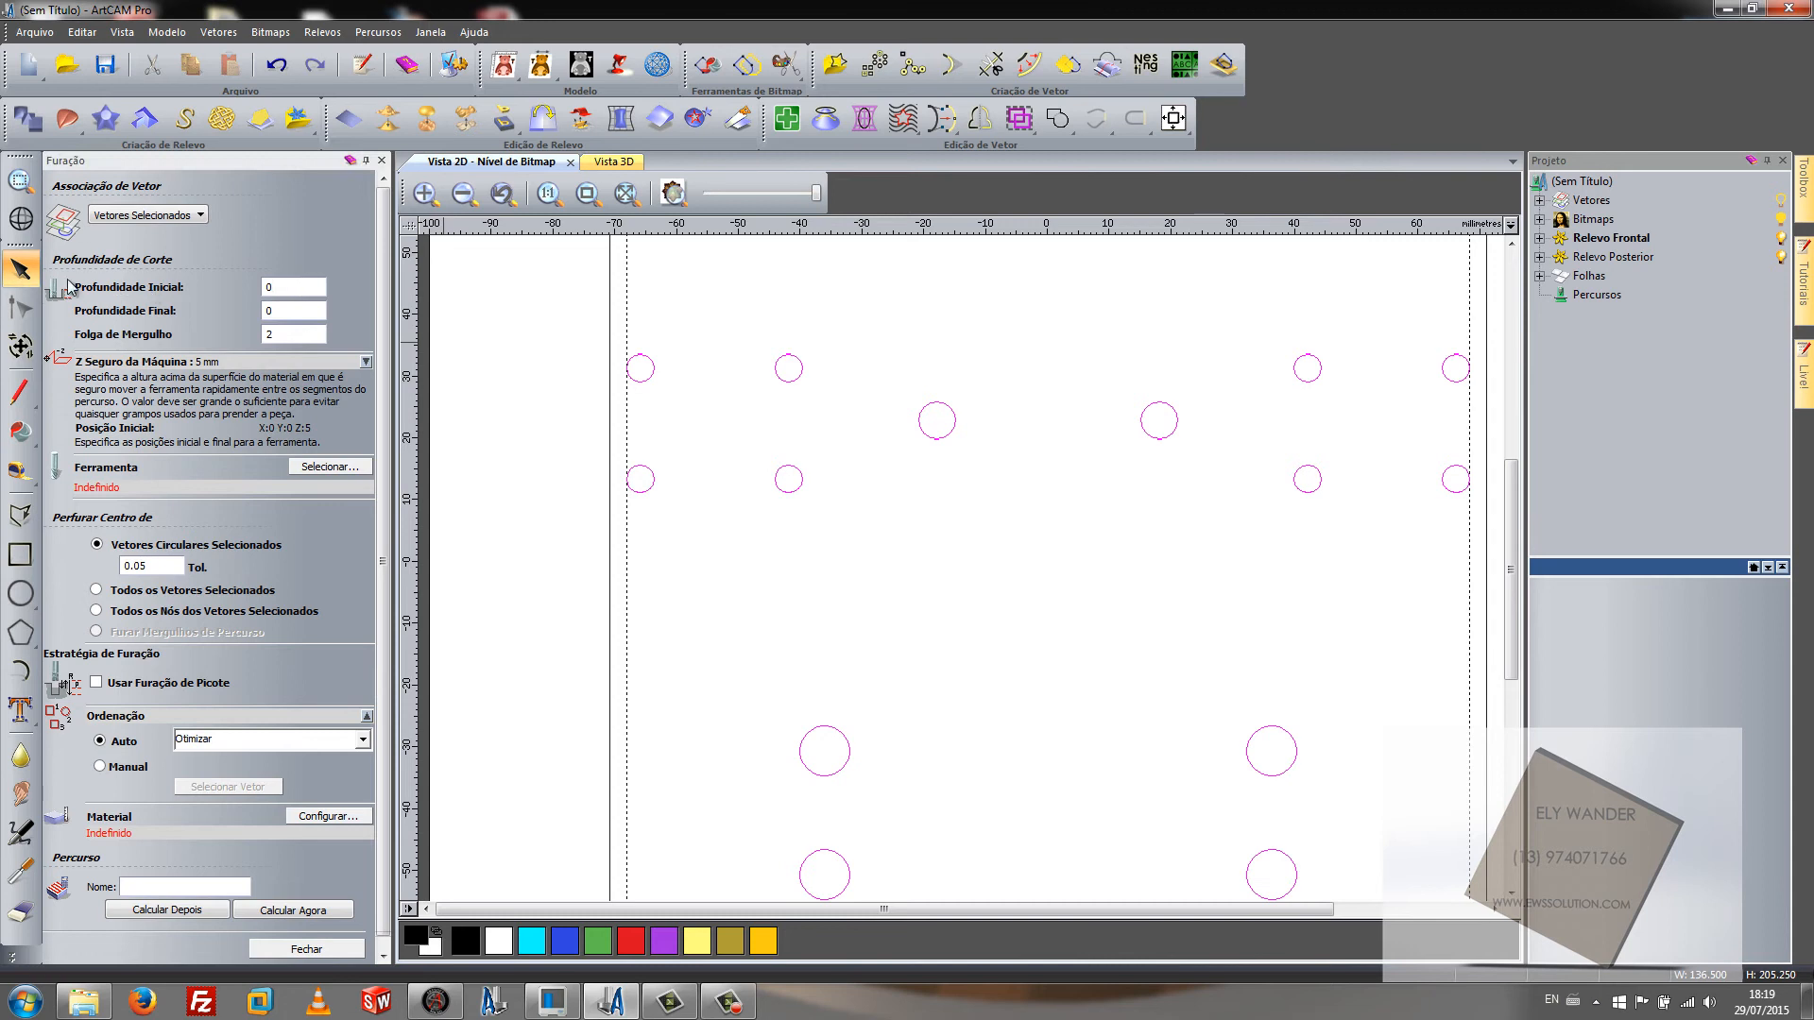
double_click(278, 312)
left_click(366, 363)
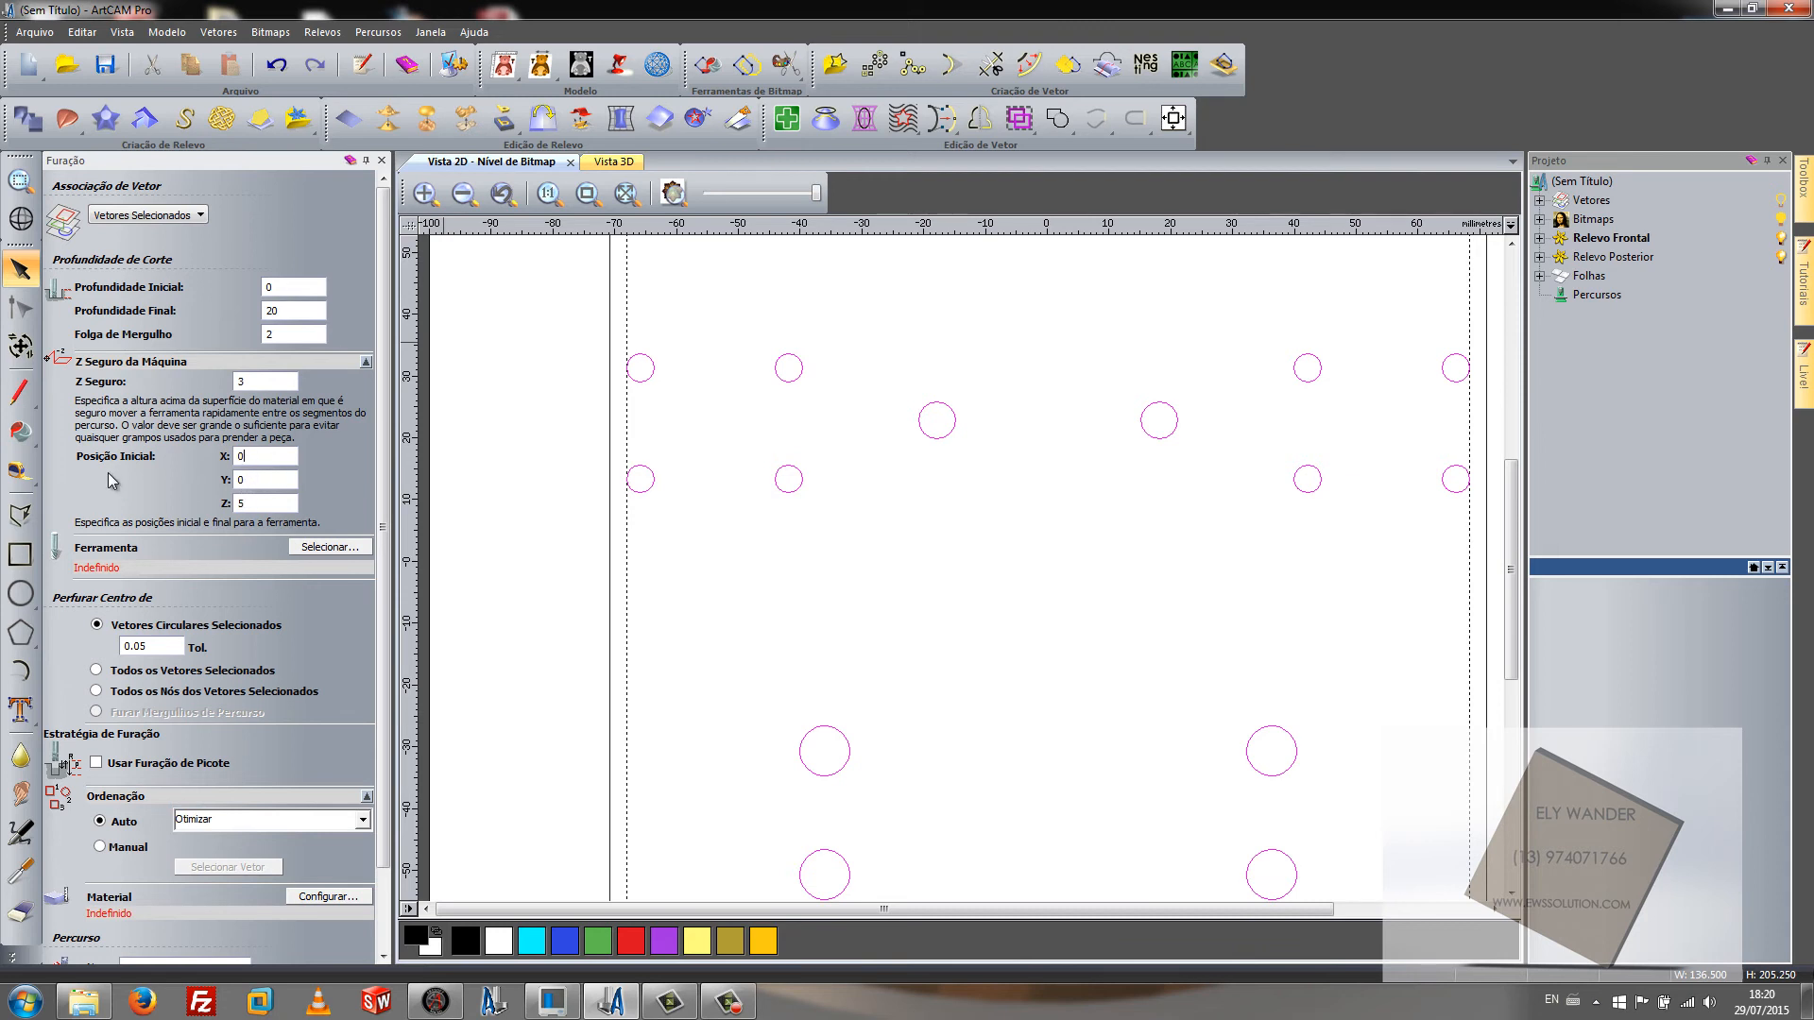
double_click(251, 505)
Step: Look over the tool database's Metric, Inch and Jewellery groups and the metric groups for each material
left_click(356, 554)
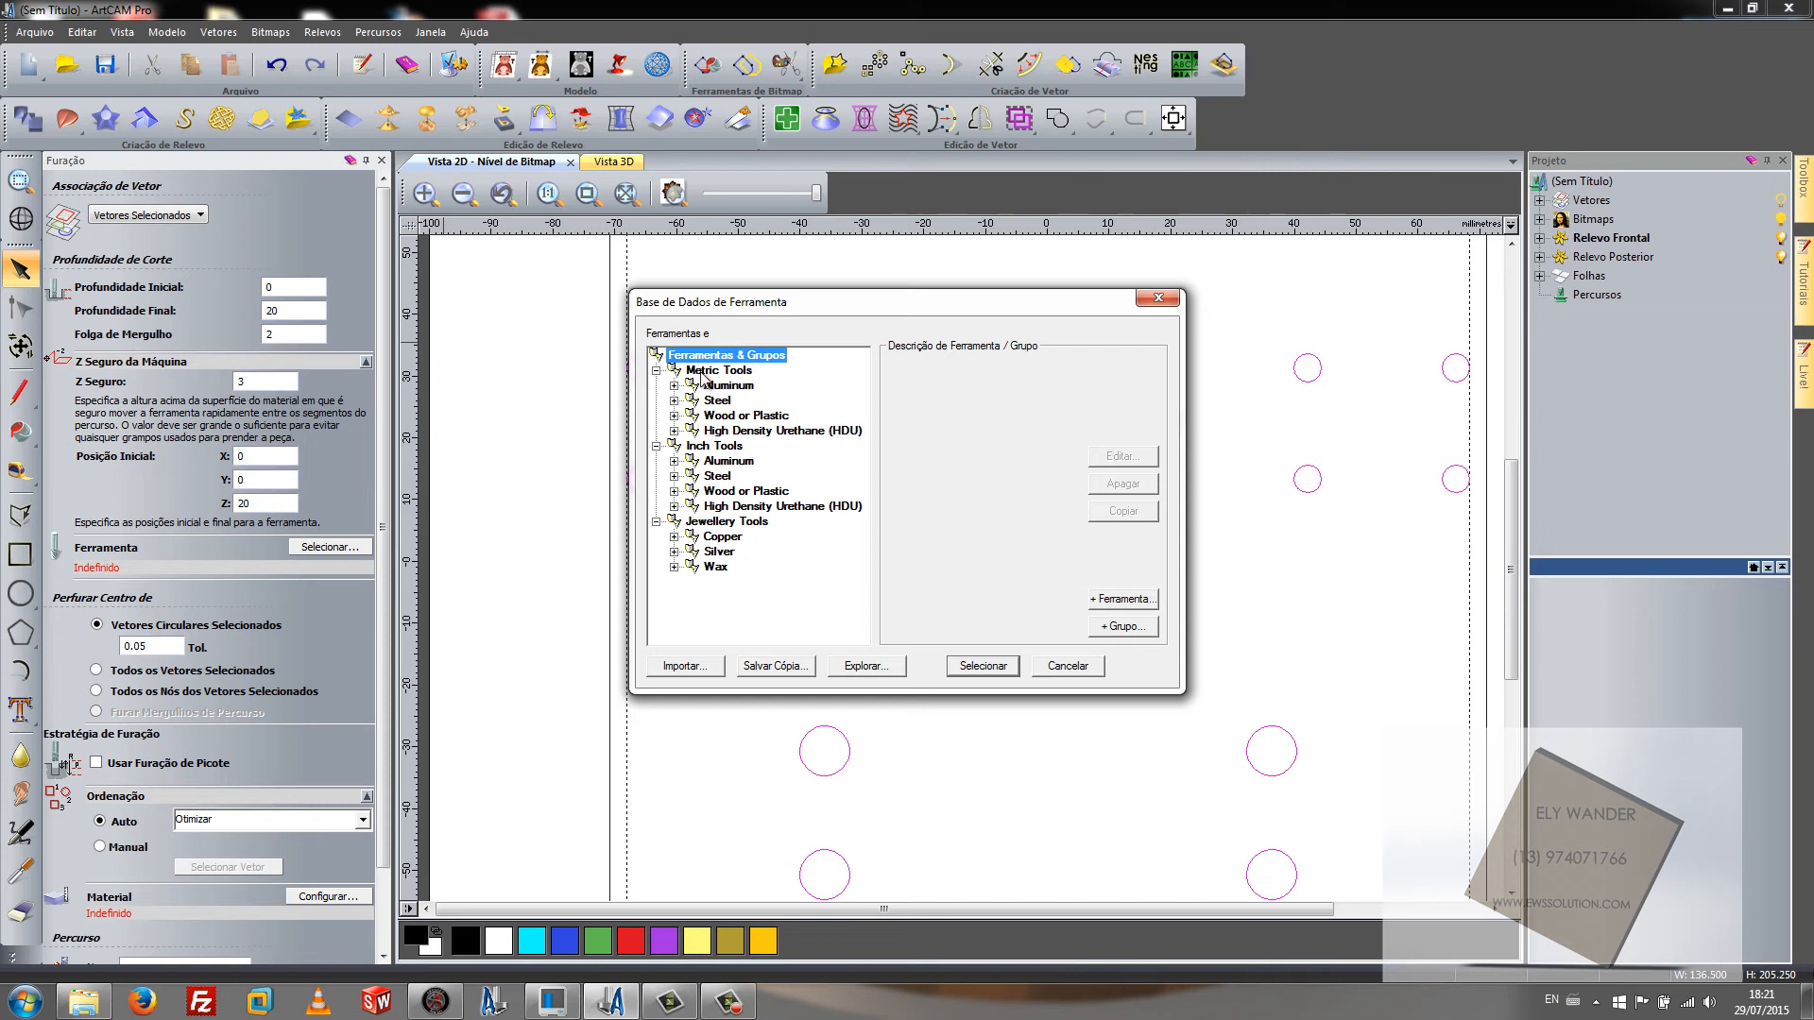
left_click(703, 371)
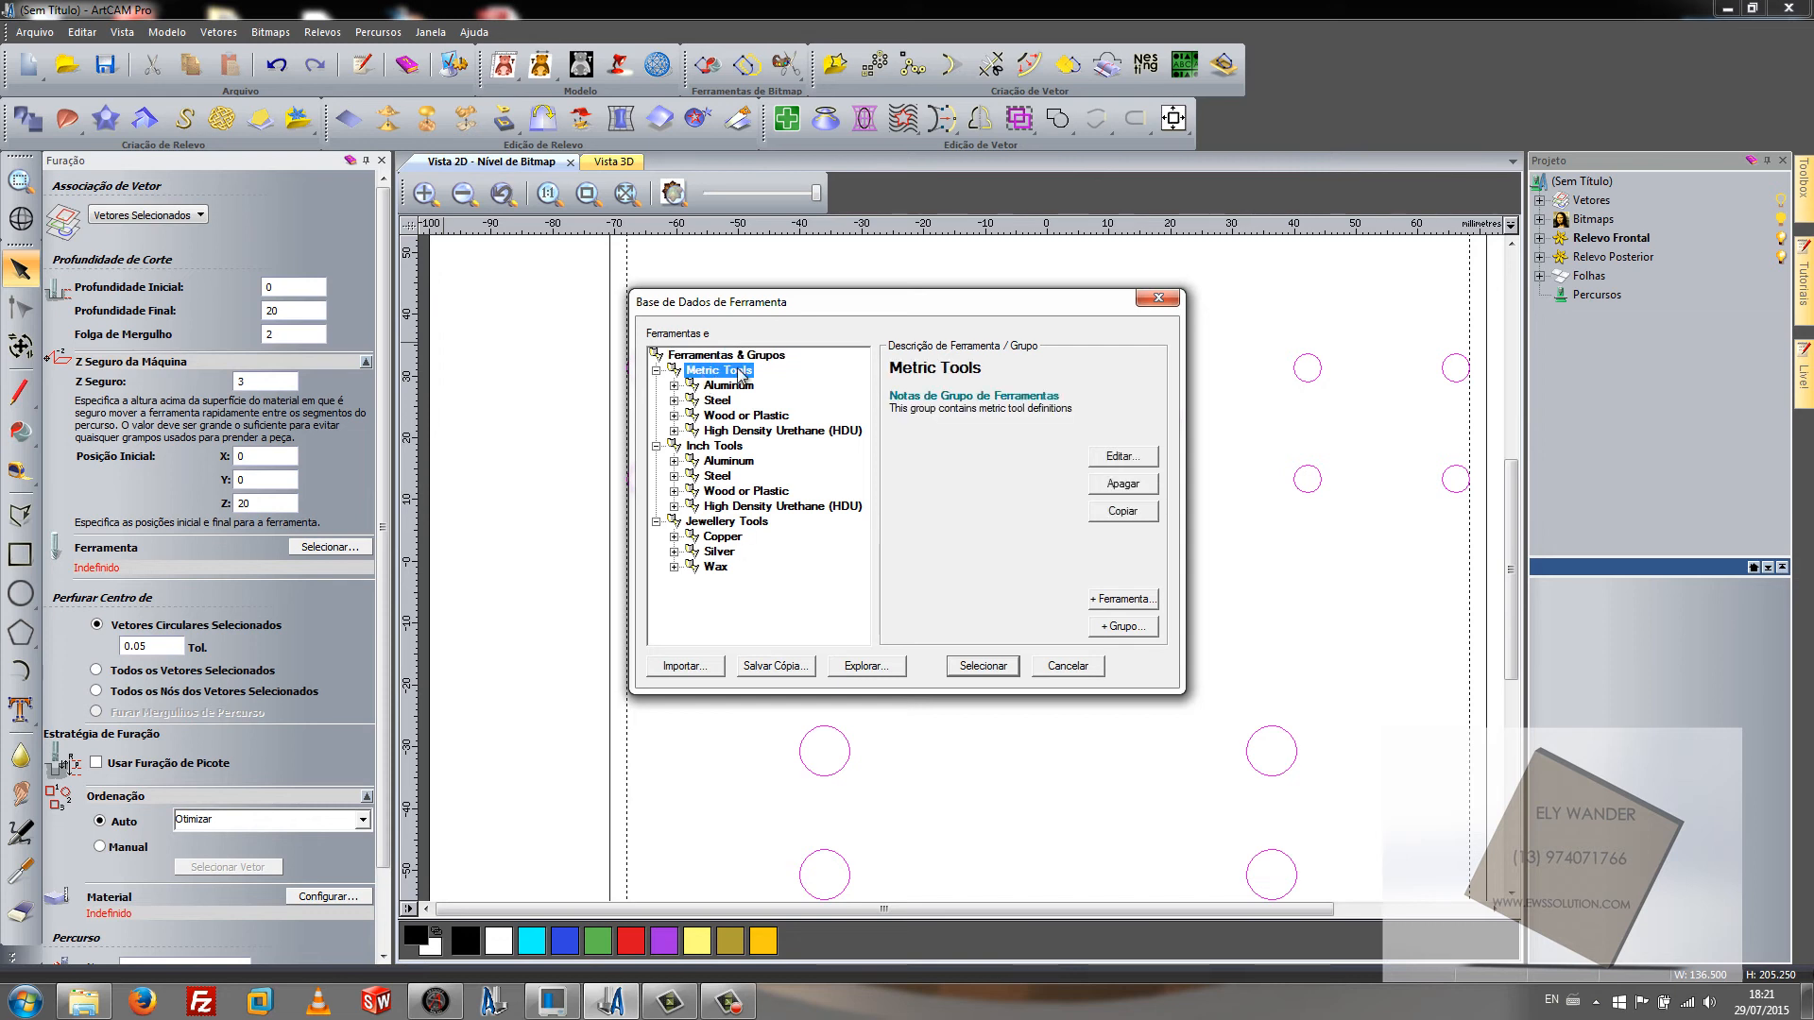
left_click(706, 448)
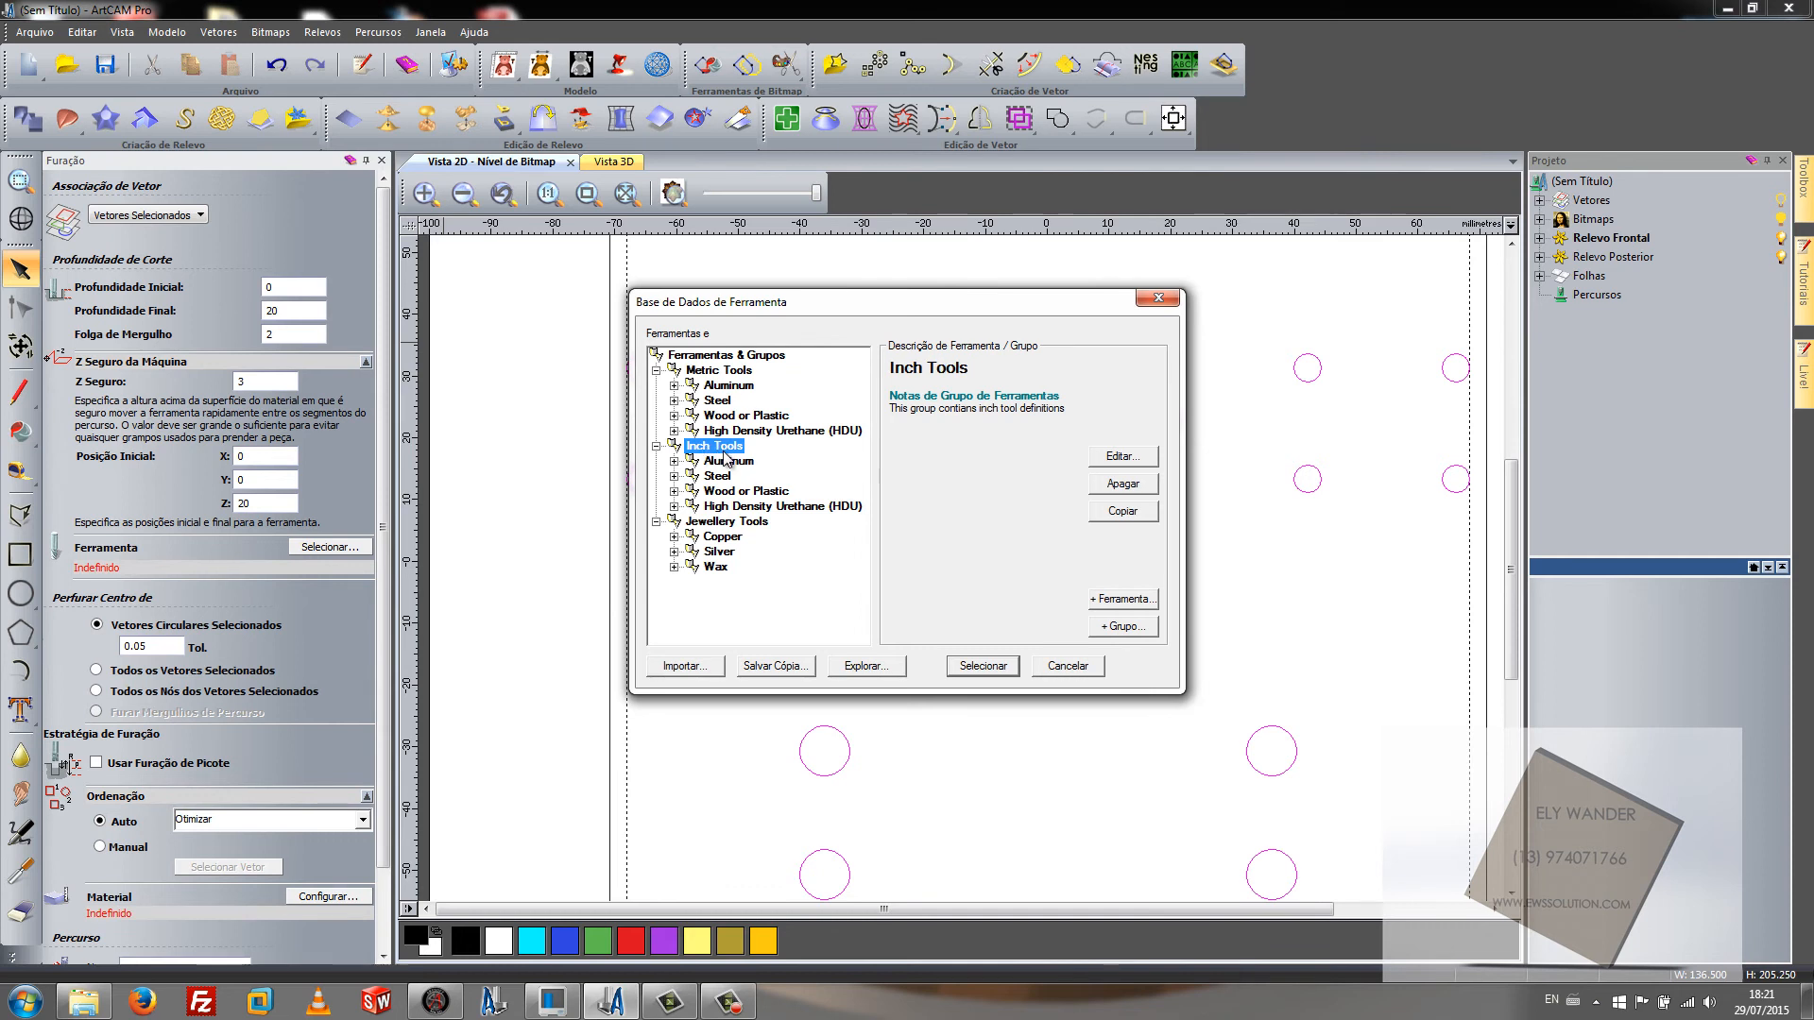
left_click(730, 525)
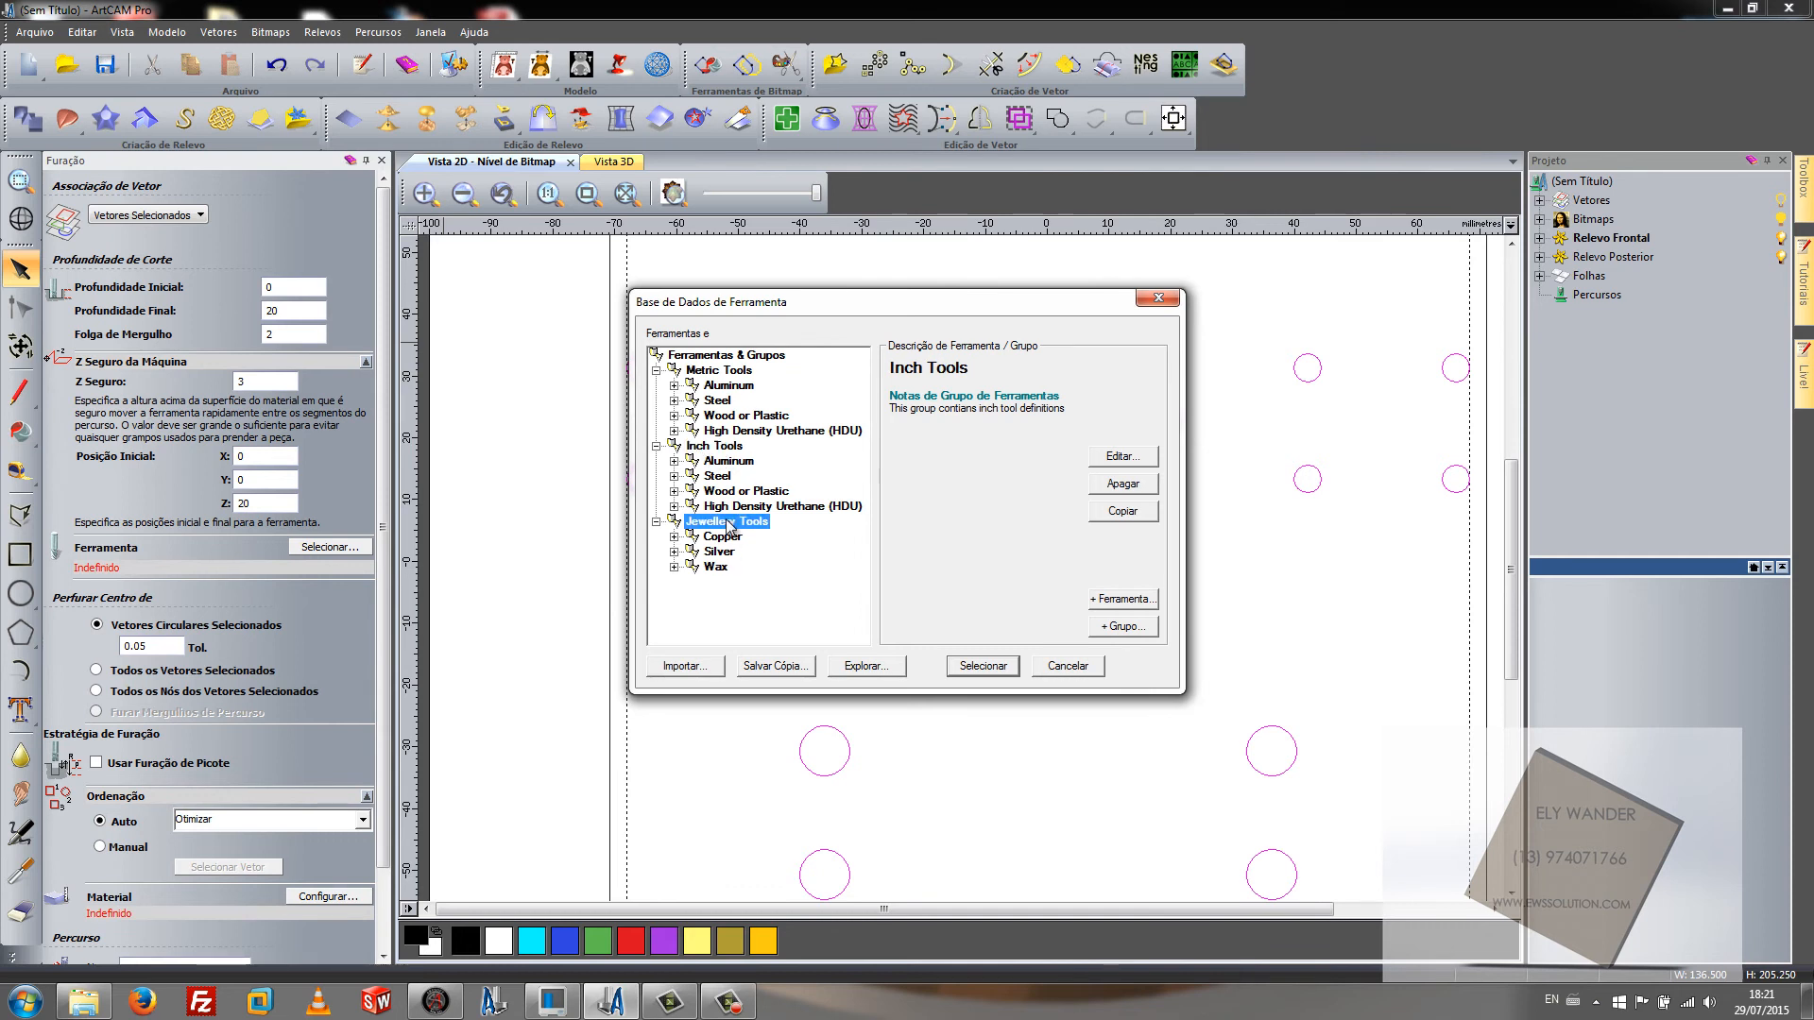
left_click(715, 446)
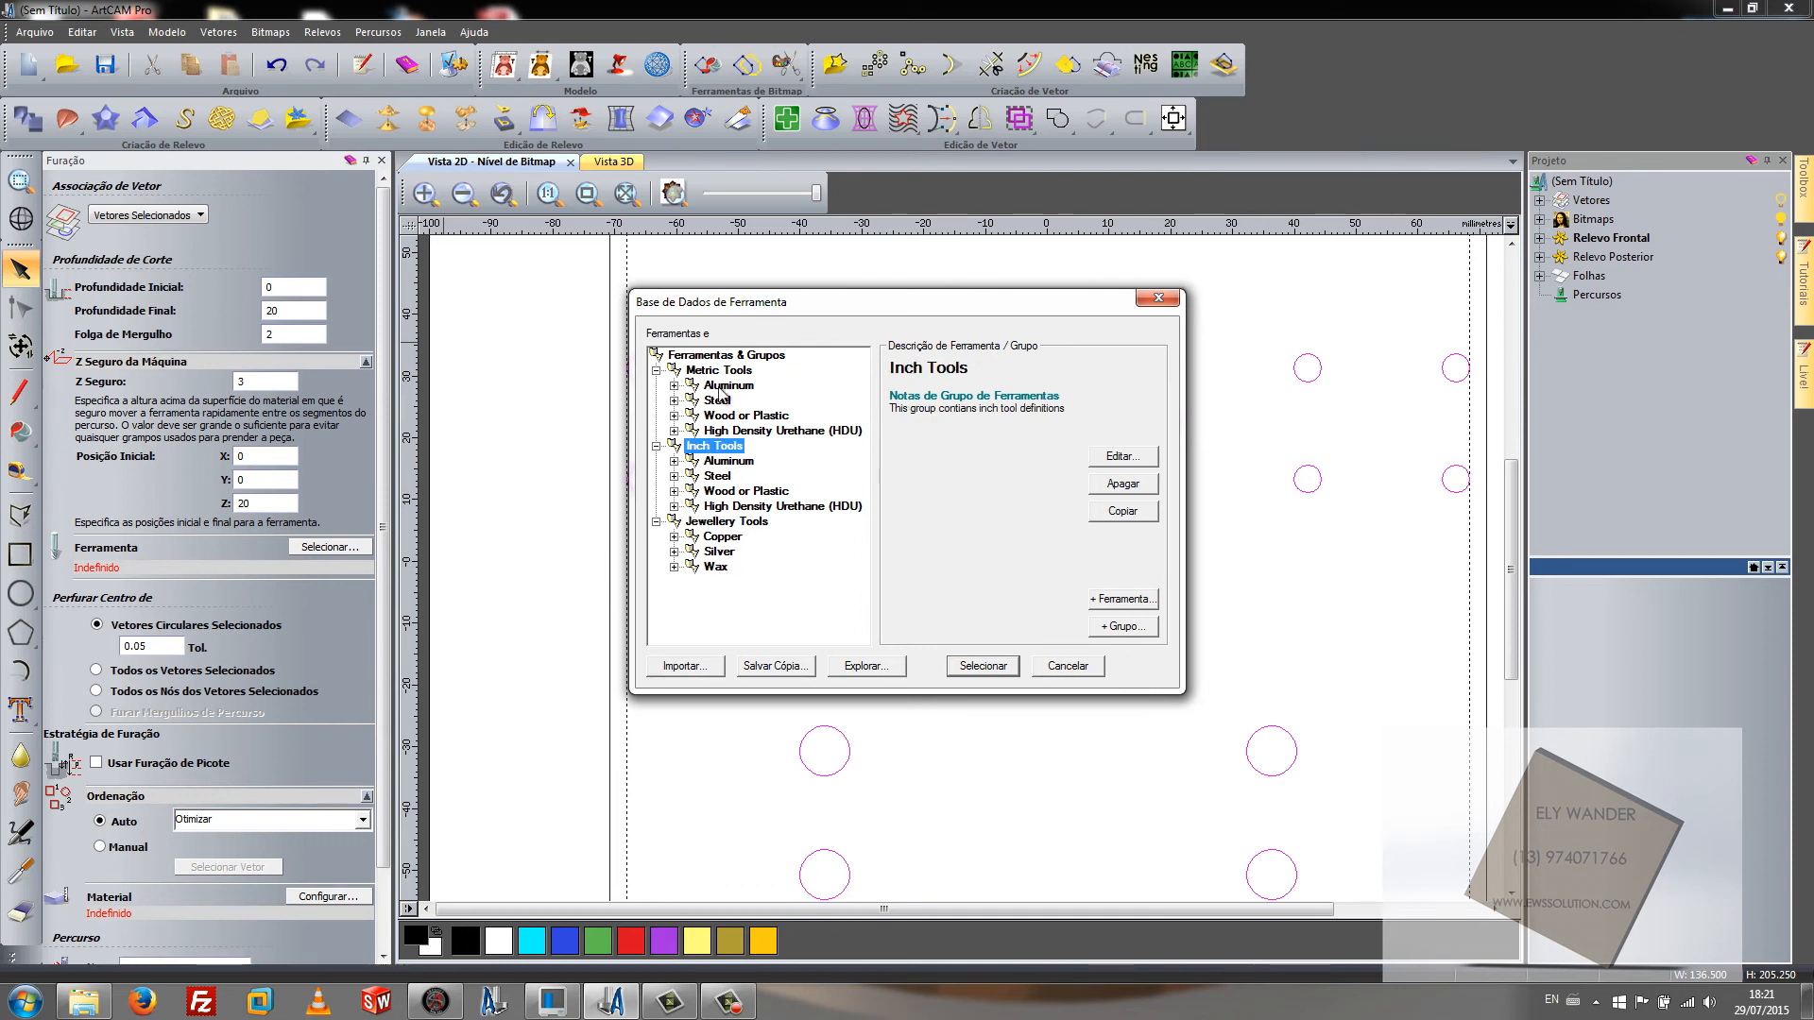
left_click(721, 371)
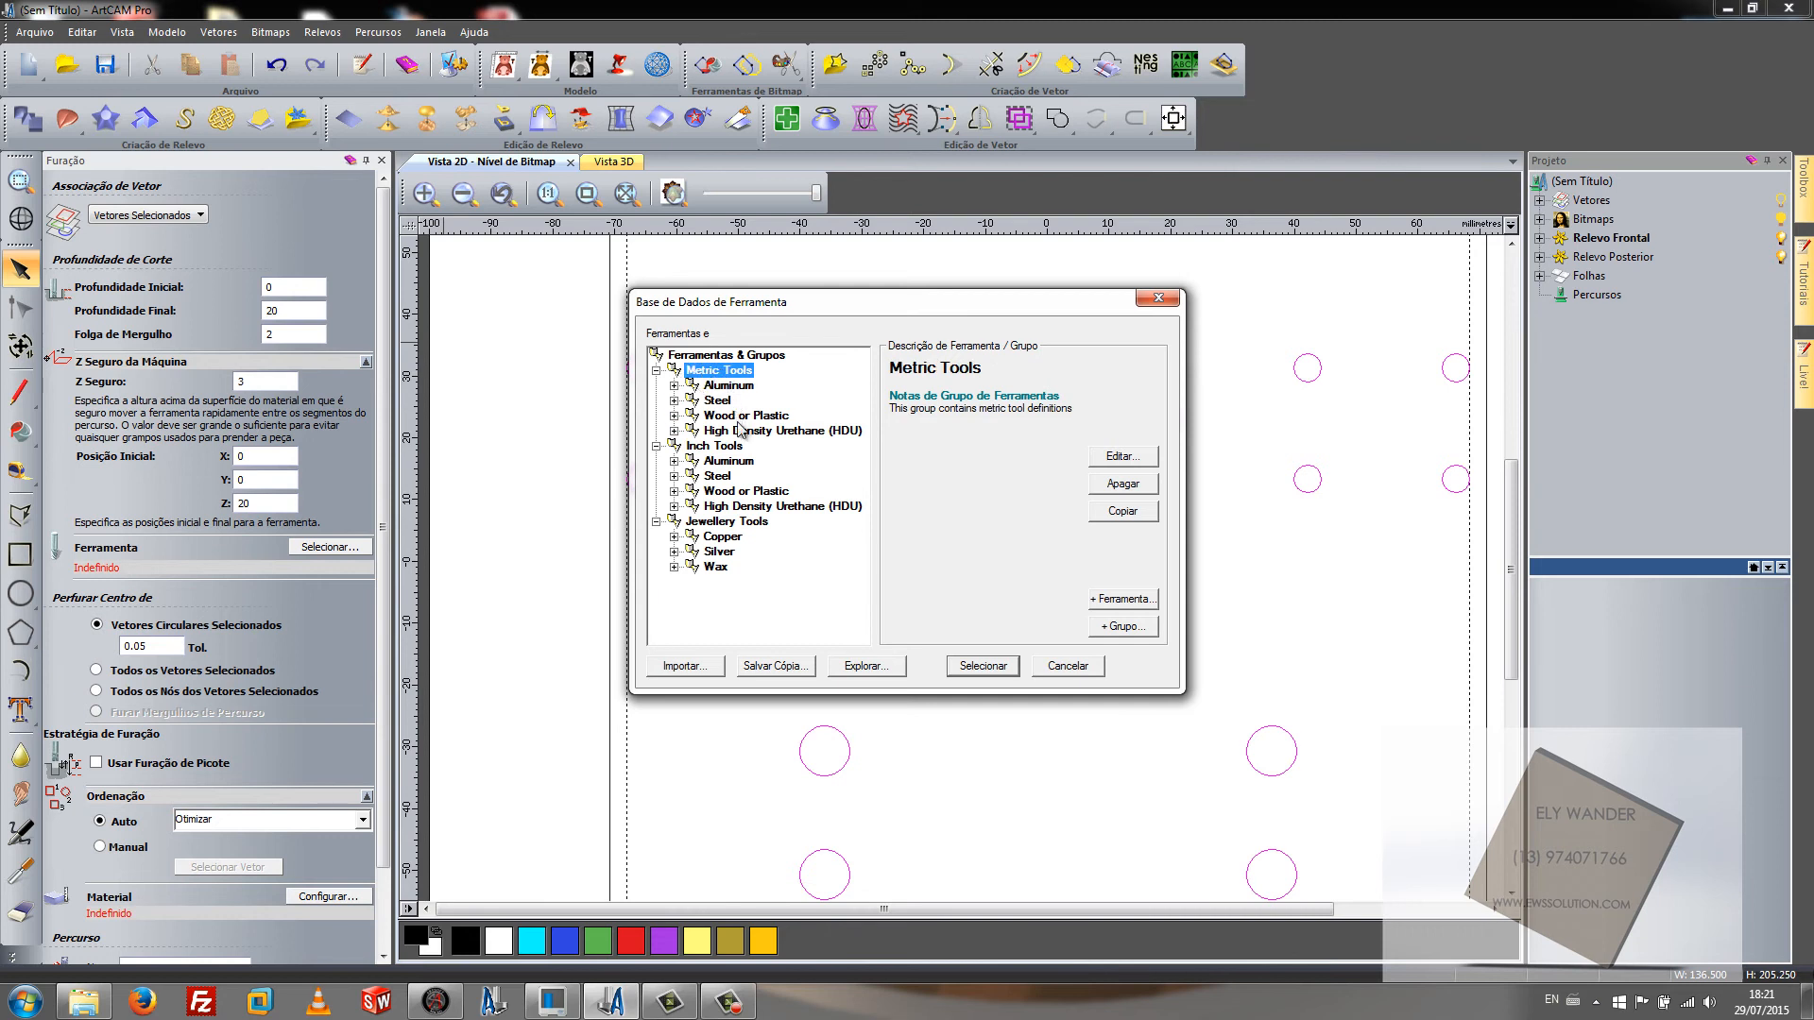
left_click(727, 387)
left_click(718, 401)
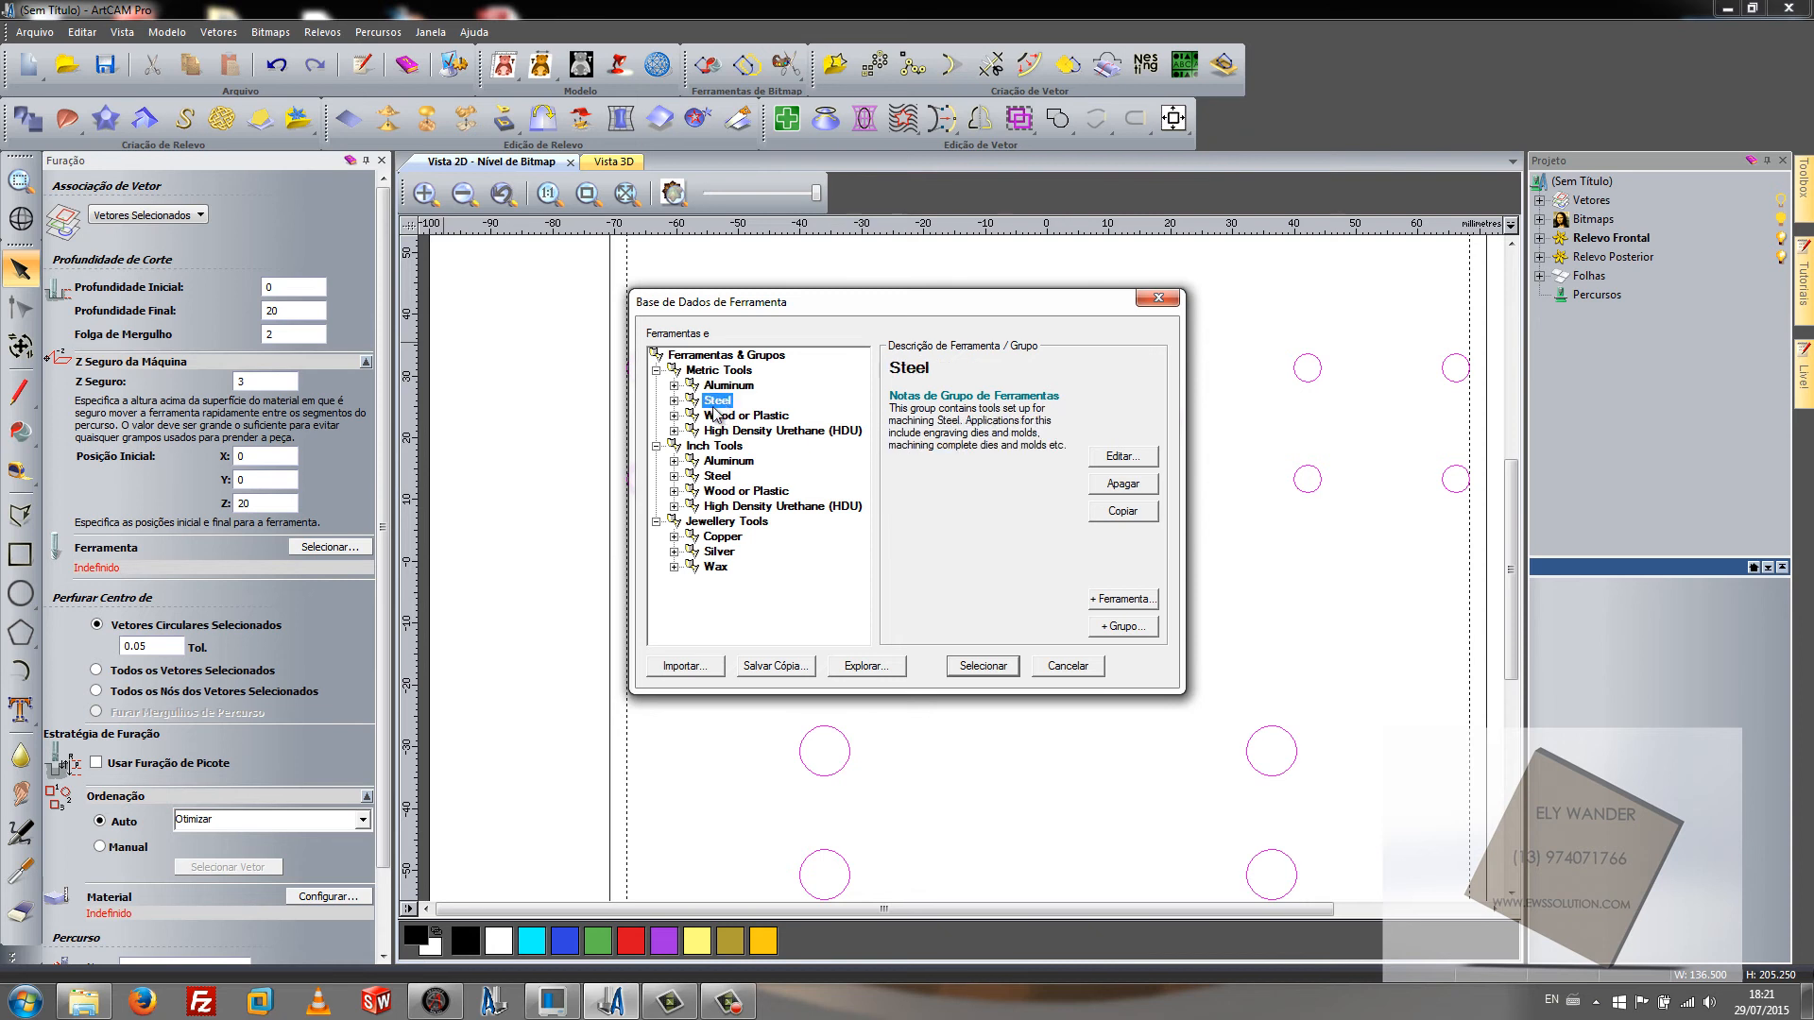
left_click(721, 418)
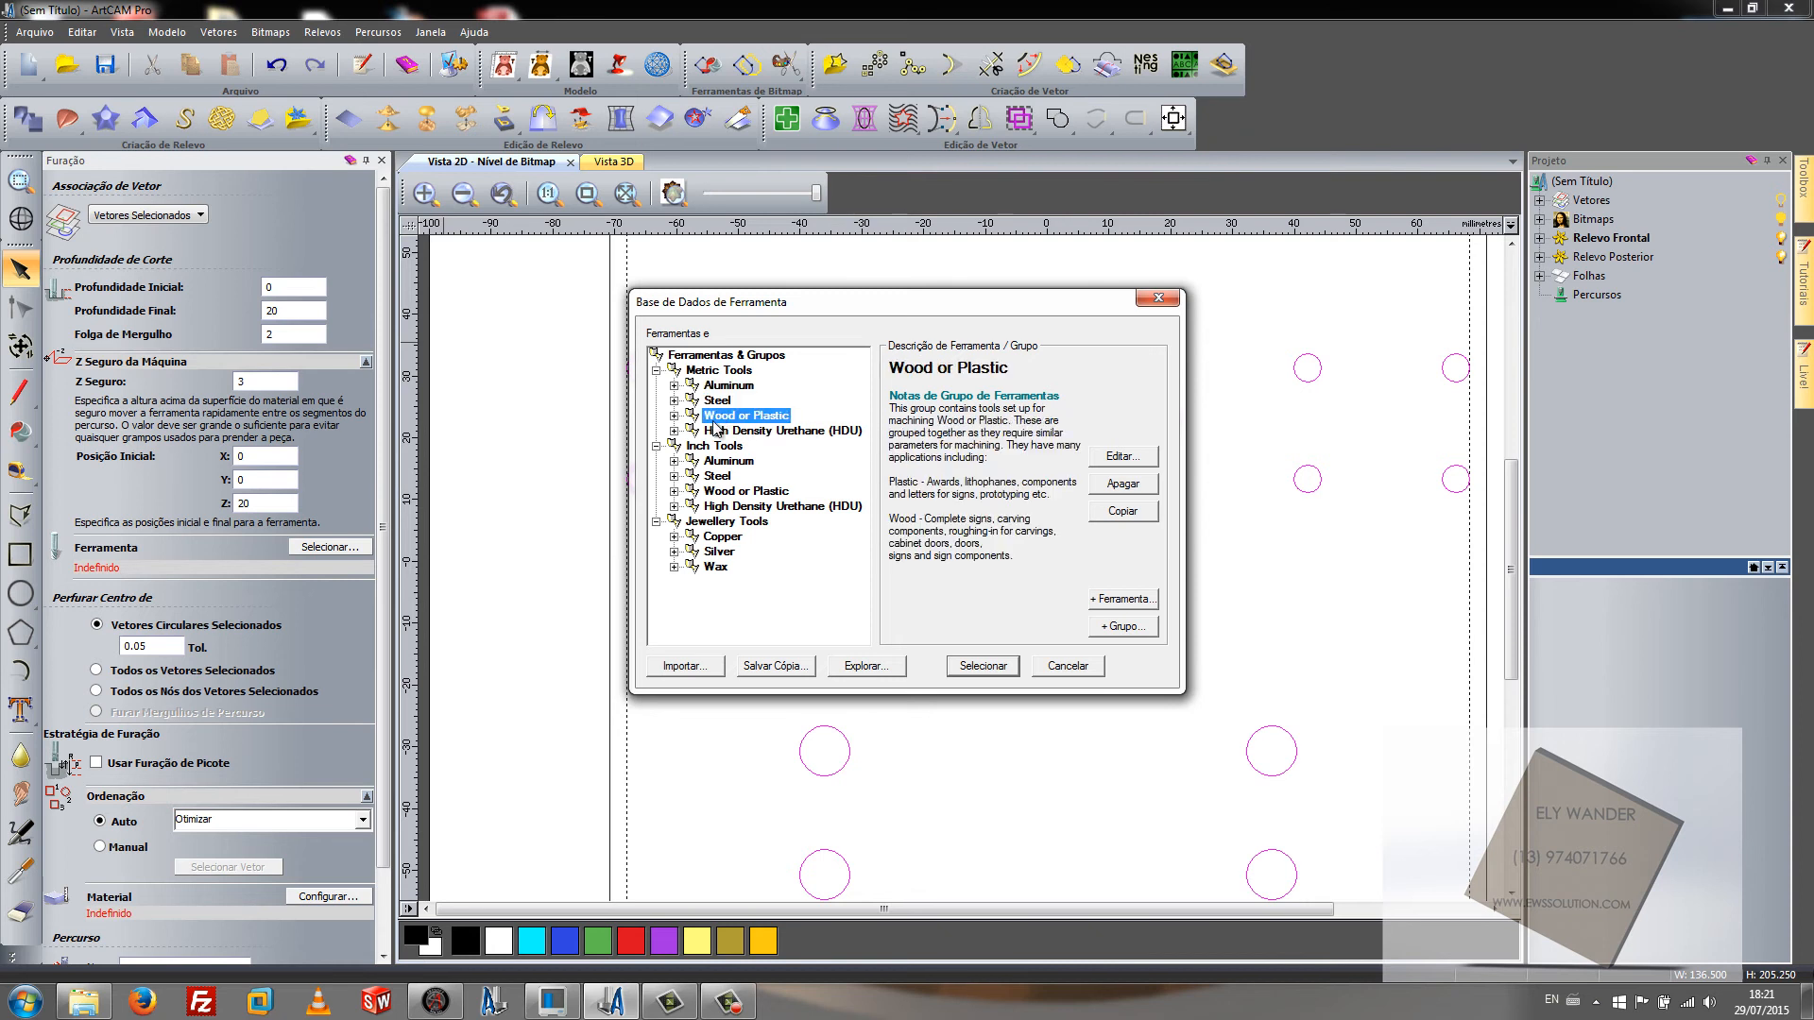
Step: Compare the 5 mm and 3 mm metric wood or plastic end mills and choose End Mill 3 mm for drilling
left_click(673, 417)
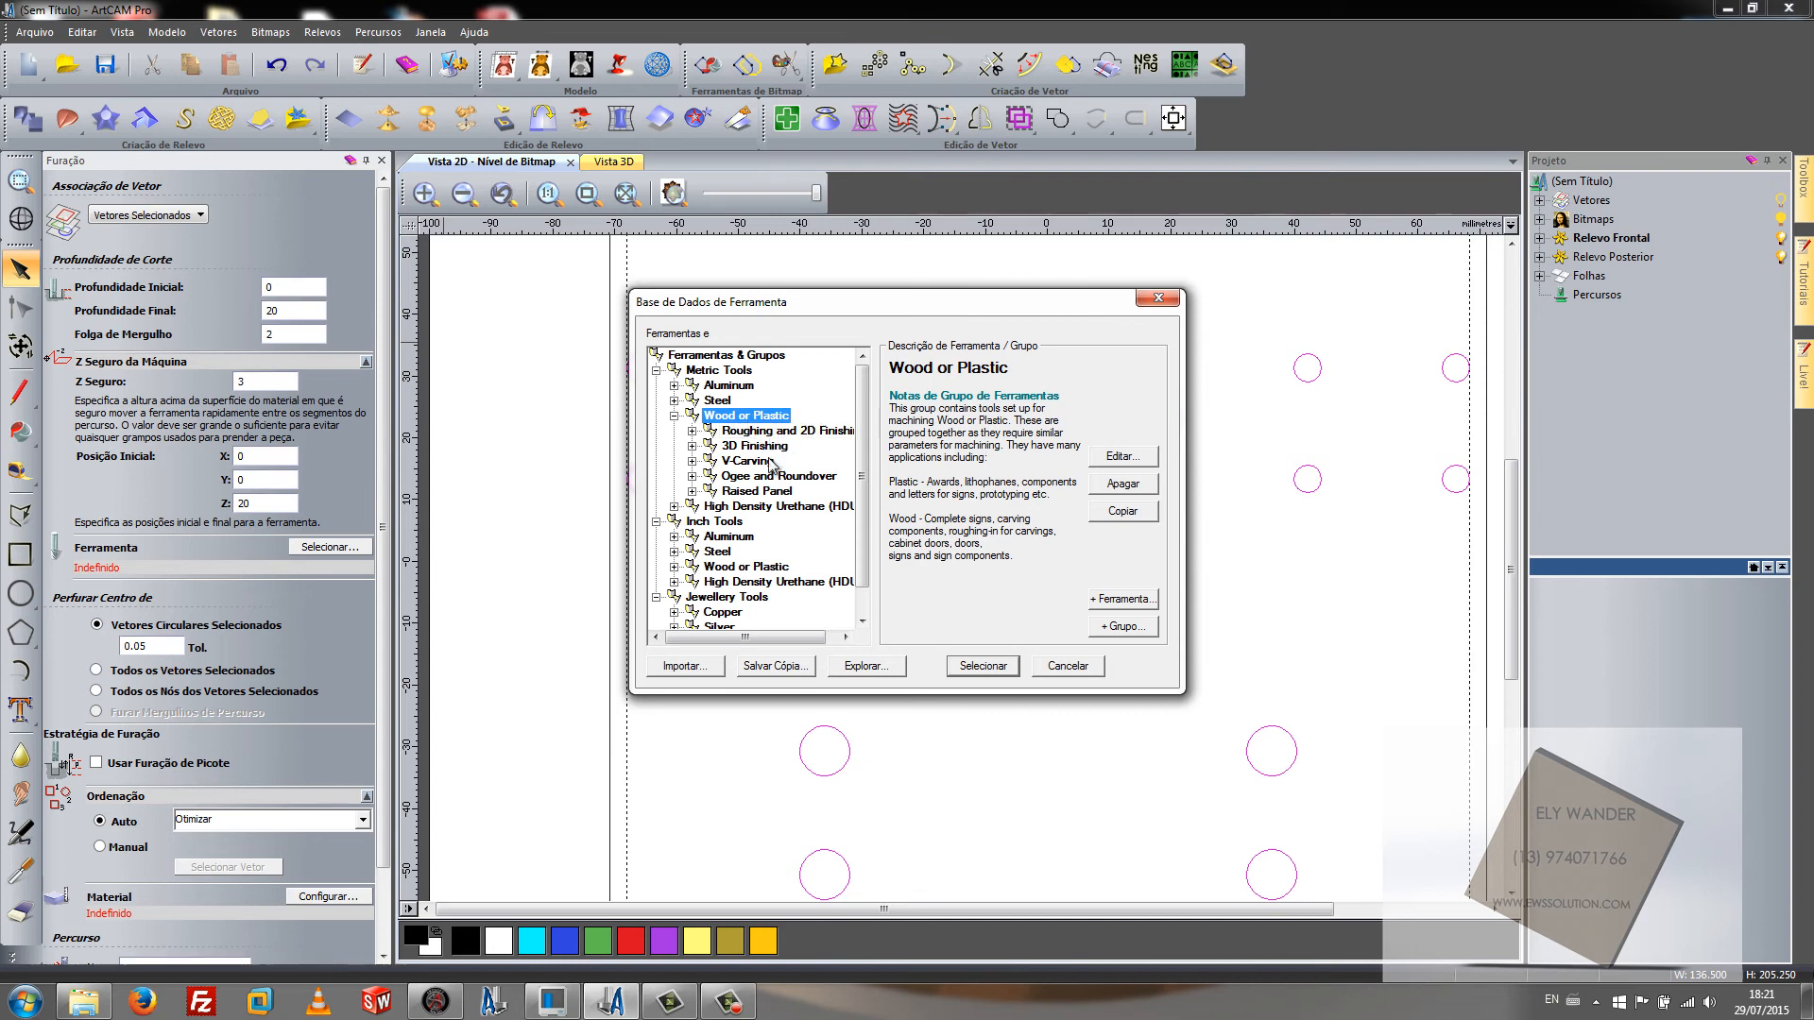
left_click(693, 431)
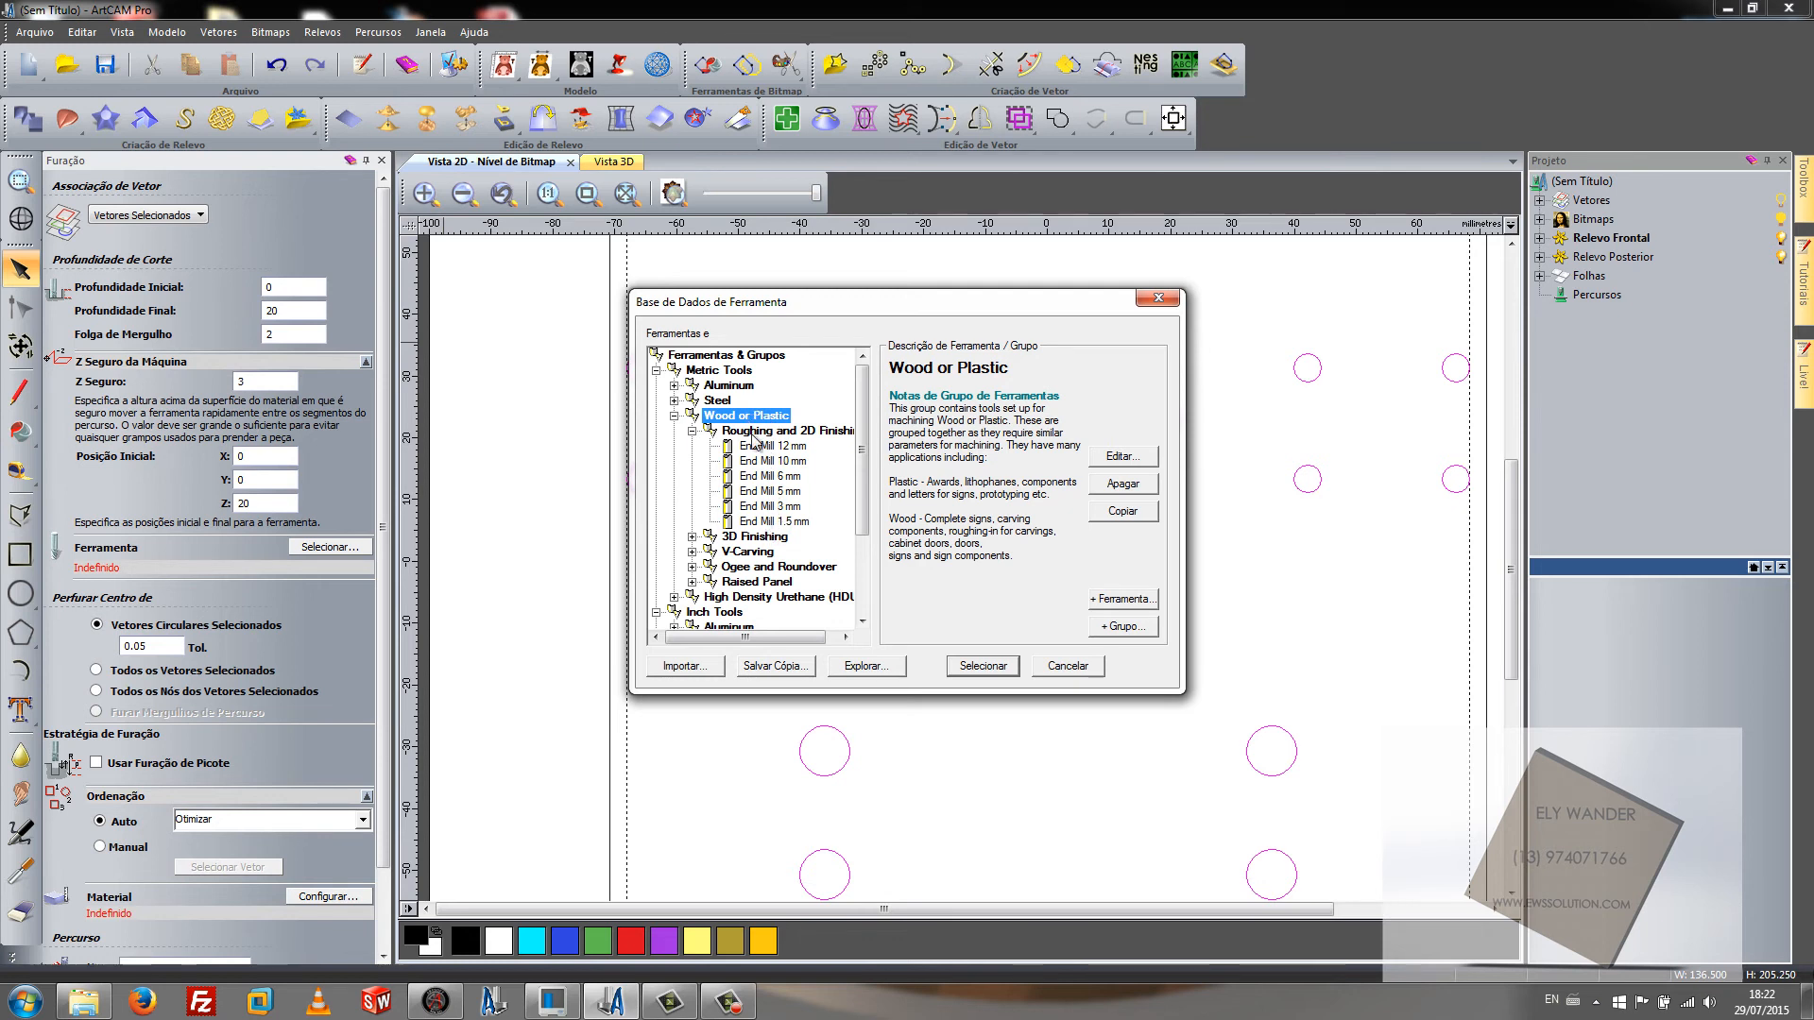
left_click(777, 492)
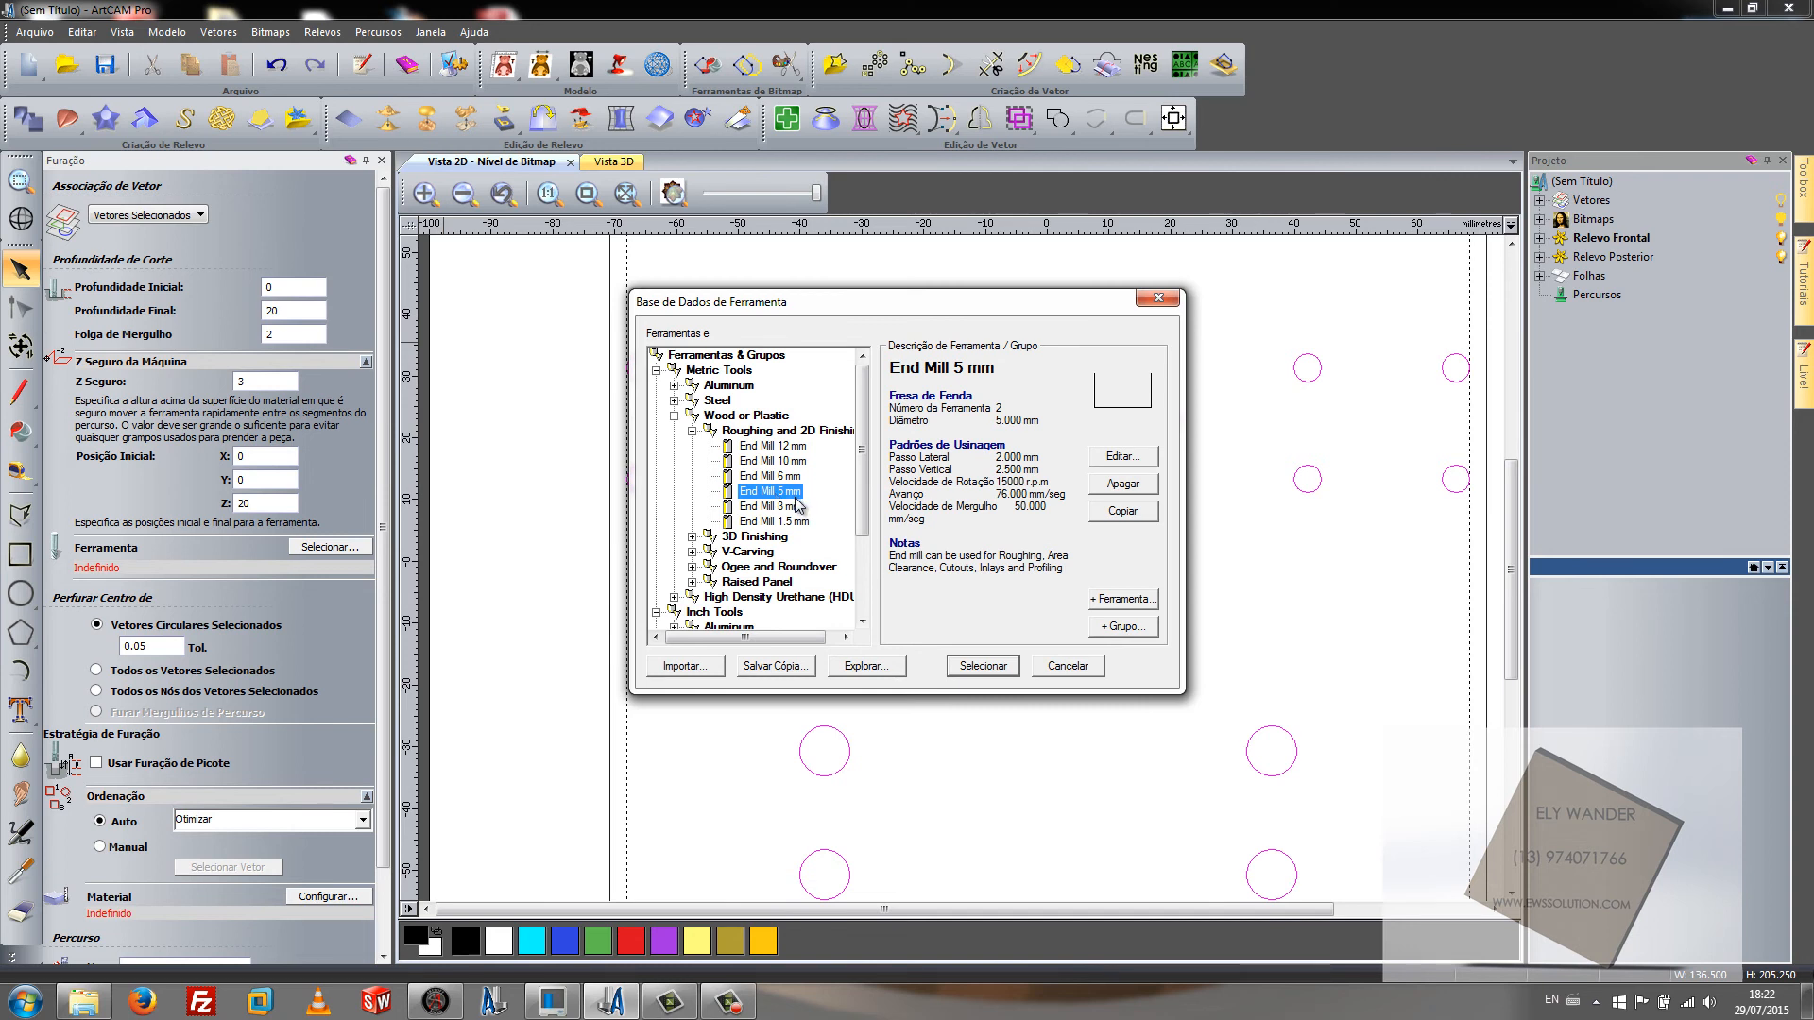
left_click(756, 508)
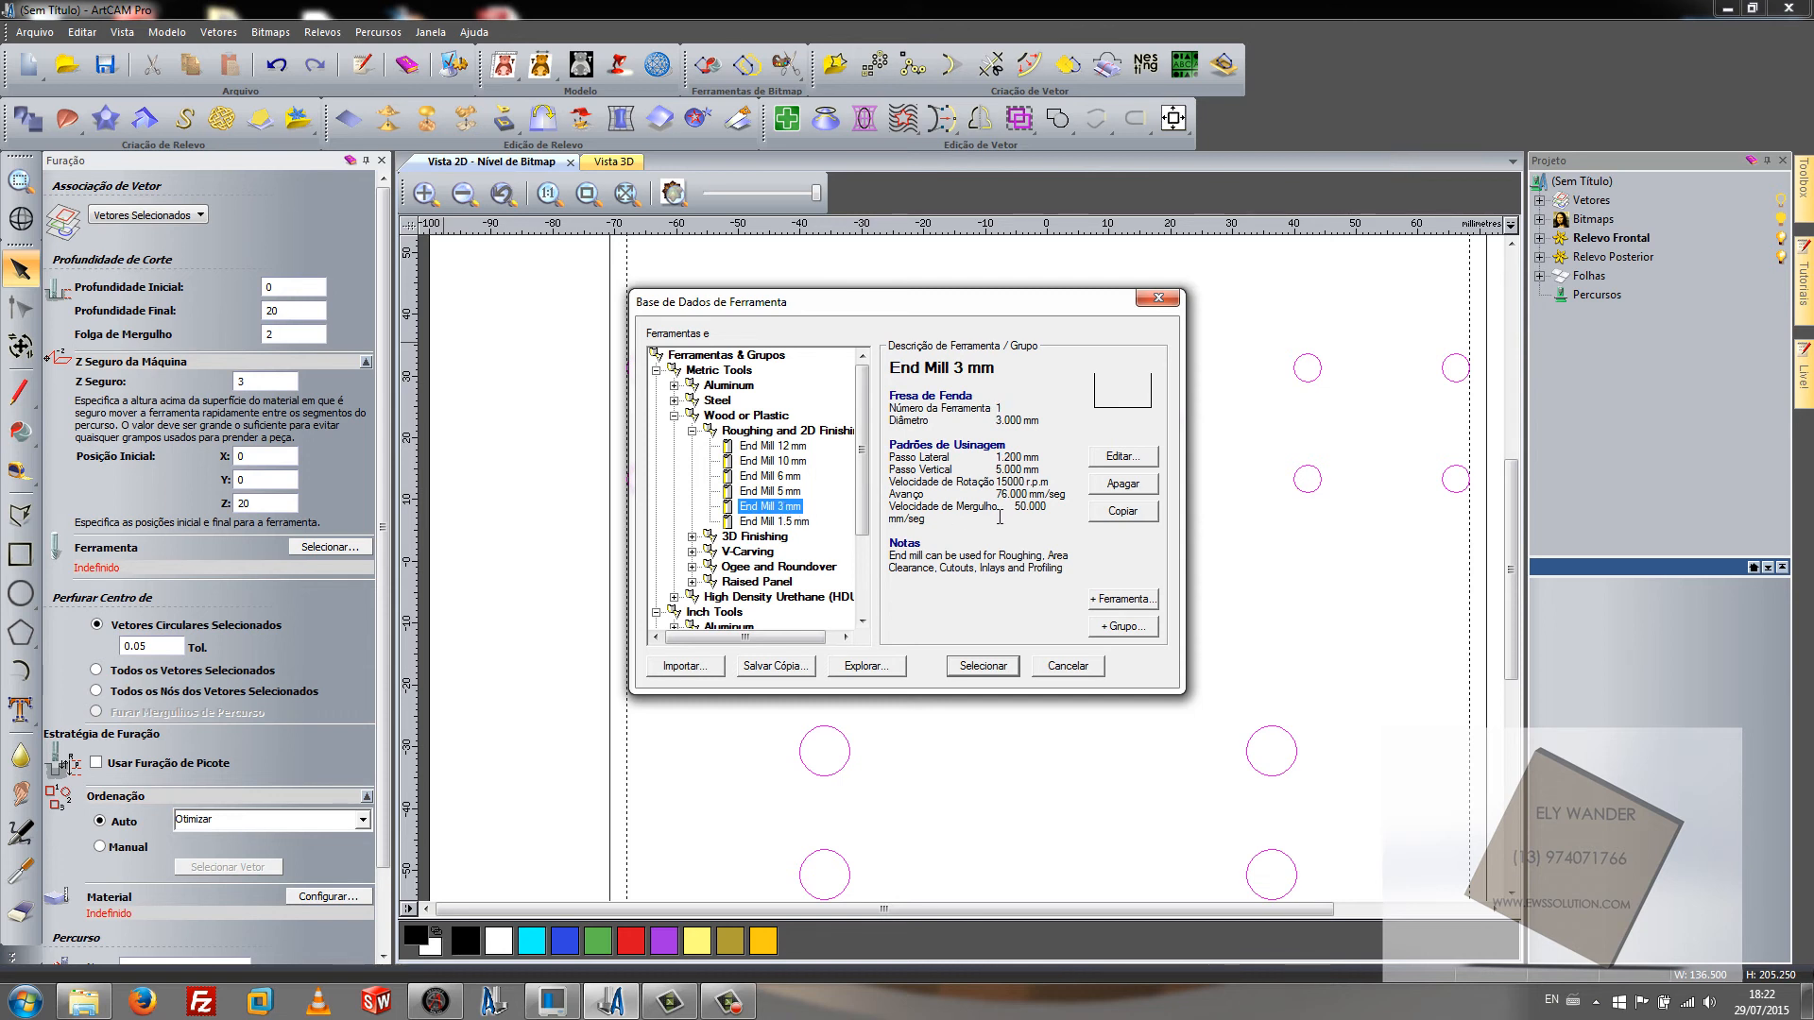
left_click(767, 492)
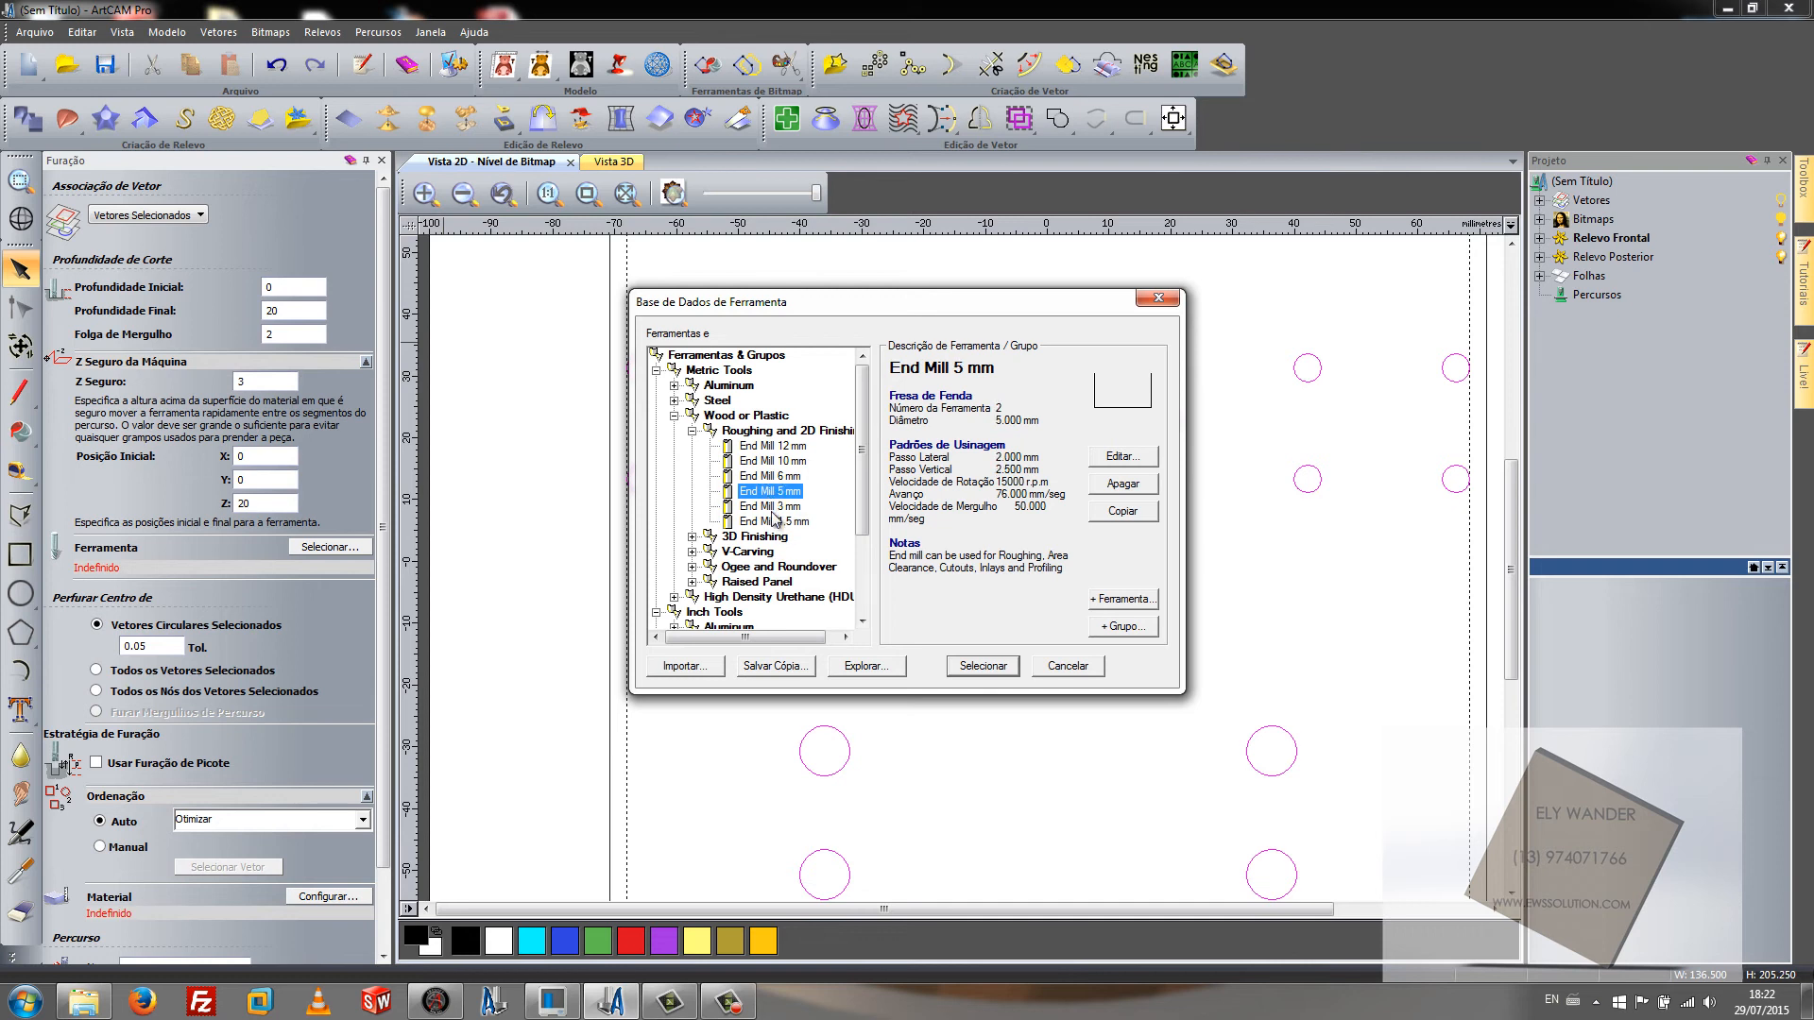
left_click(770, 510)
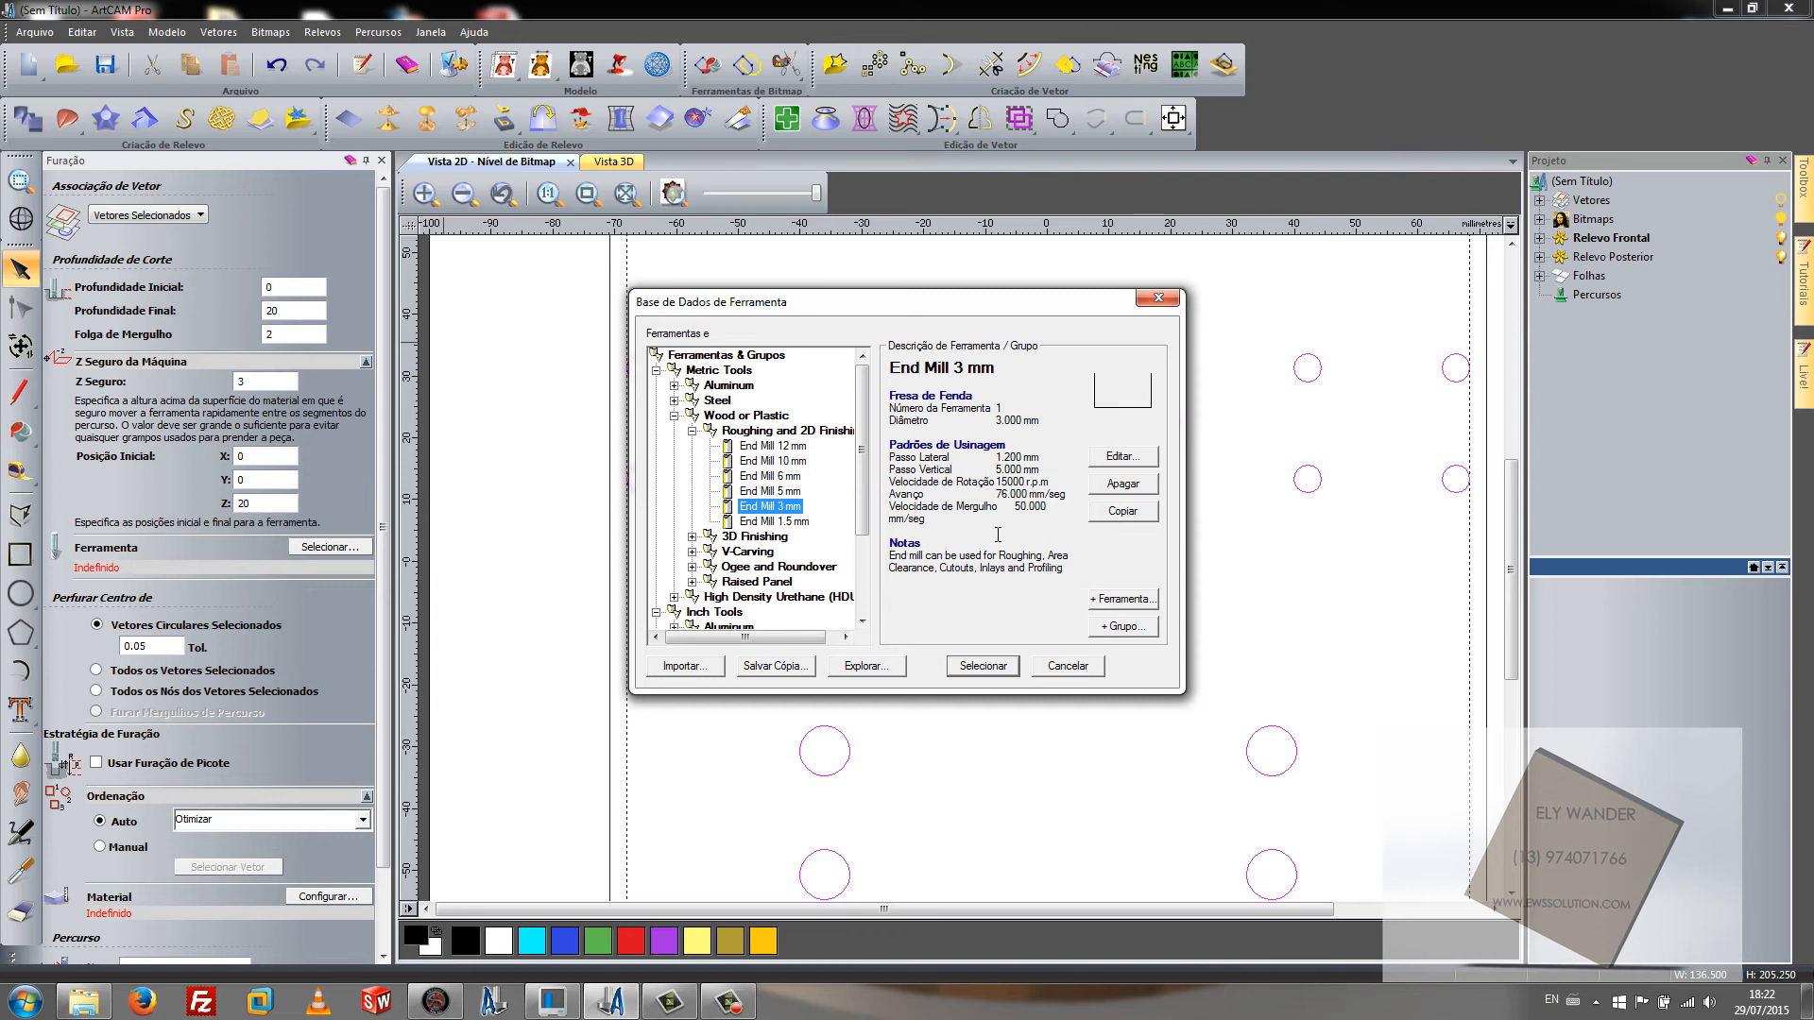
left_click(779, 507)
left_click(983, 666)
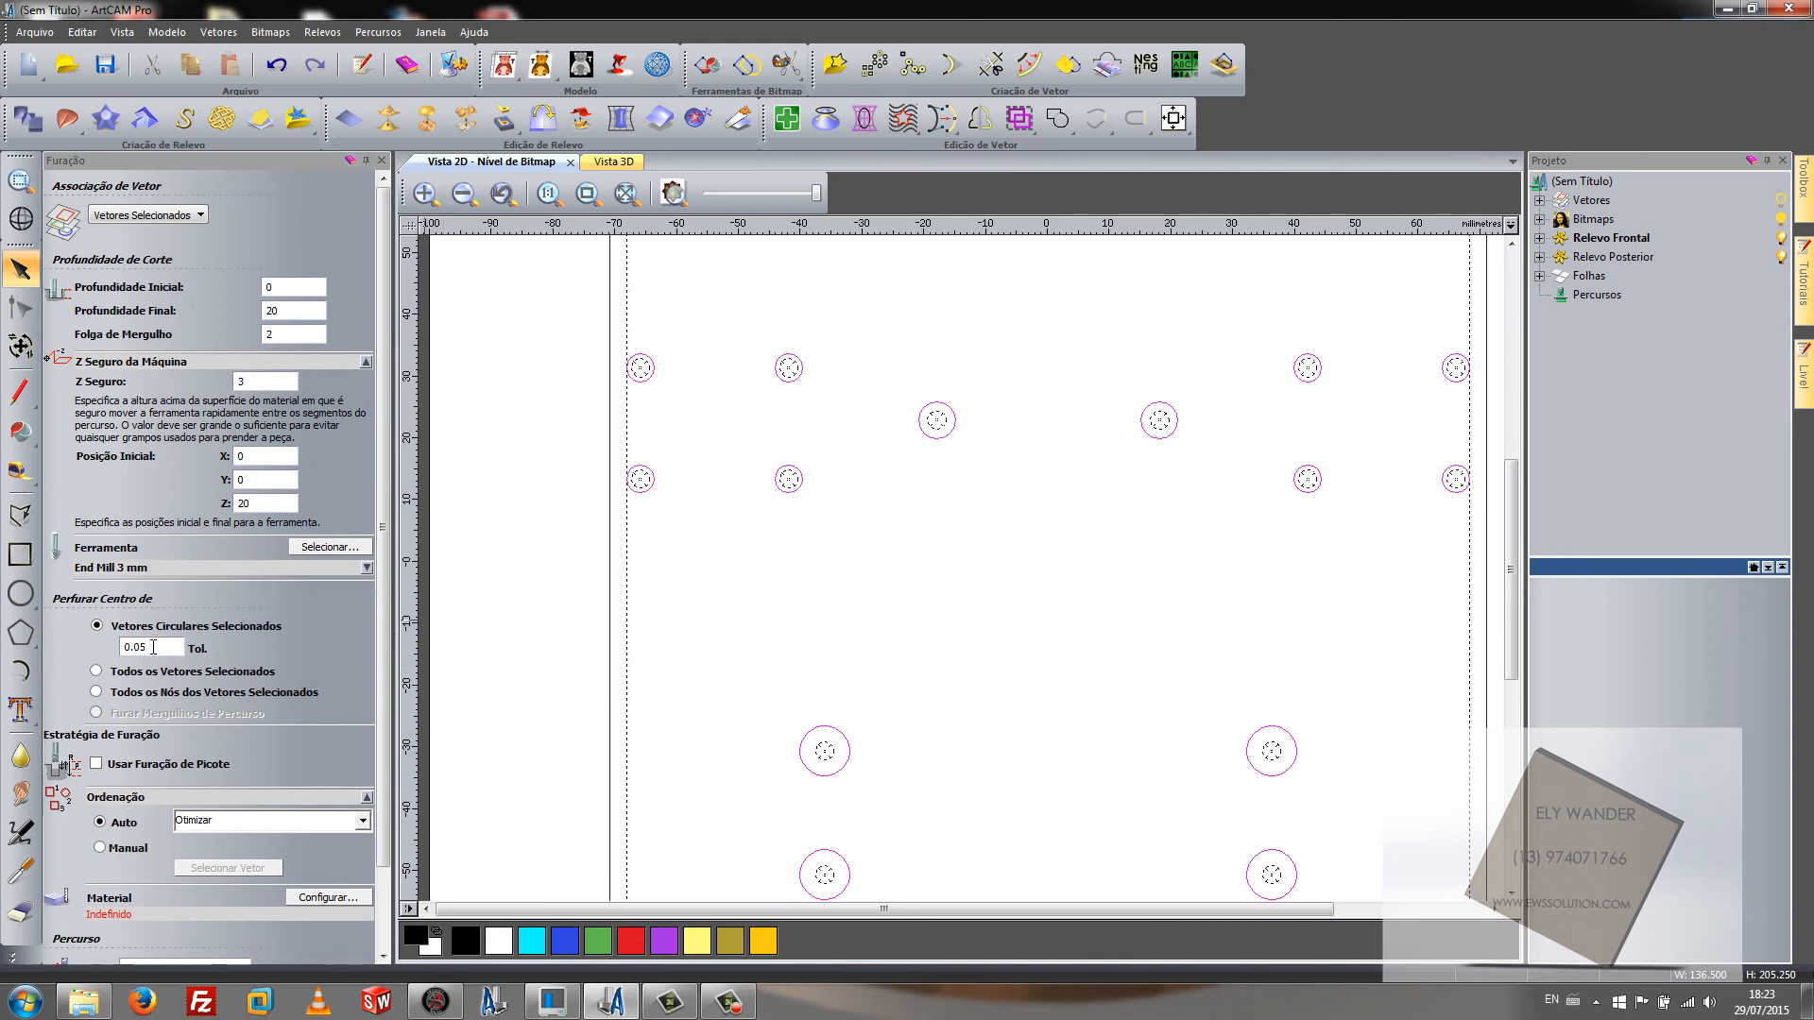
Step: Keep the Otimizar drilling order and define the material as 20 mm thick with Z zero on its top surface
left_click_drag(388, 495, 395, 604)
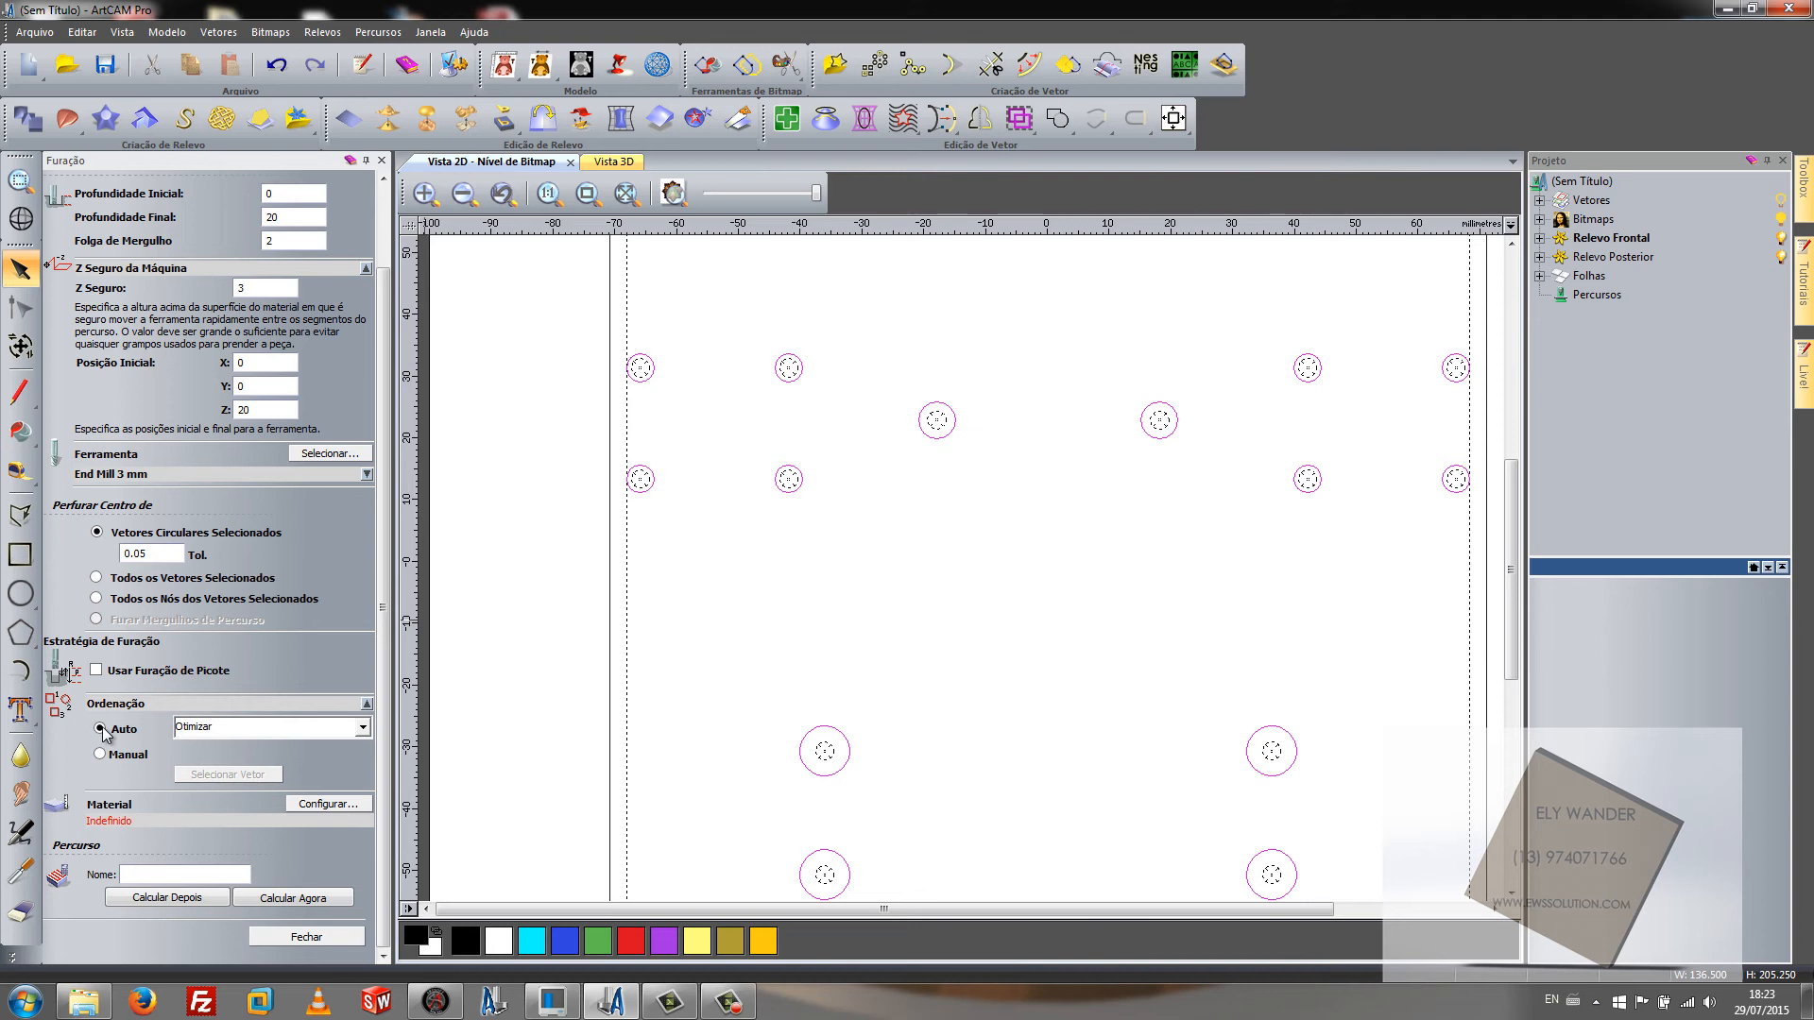
left_click(362, 728)
left_click(361, 727)
left_click(326, 804)
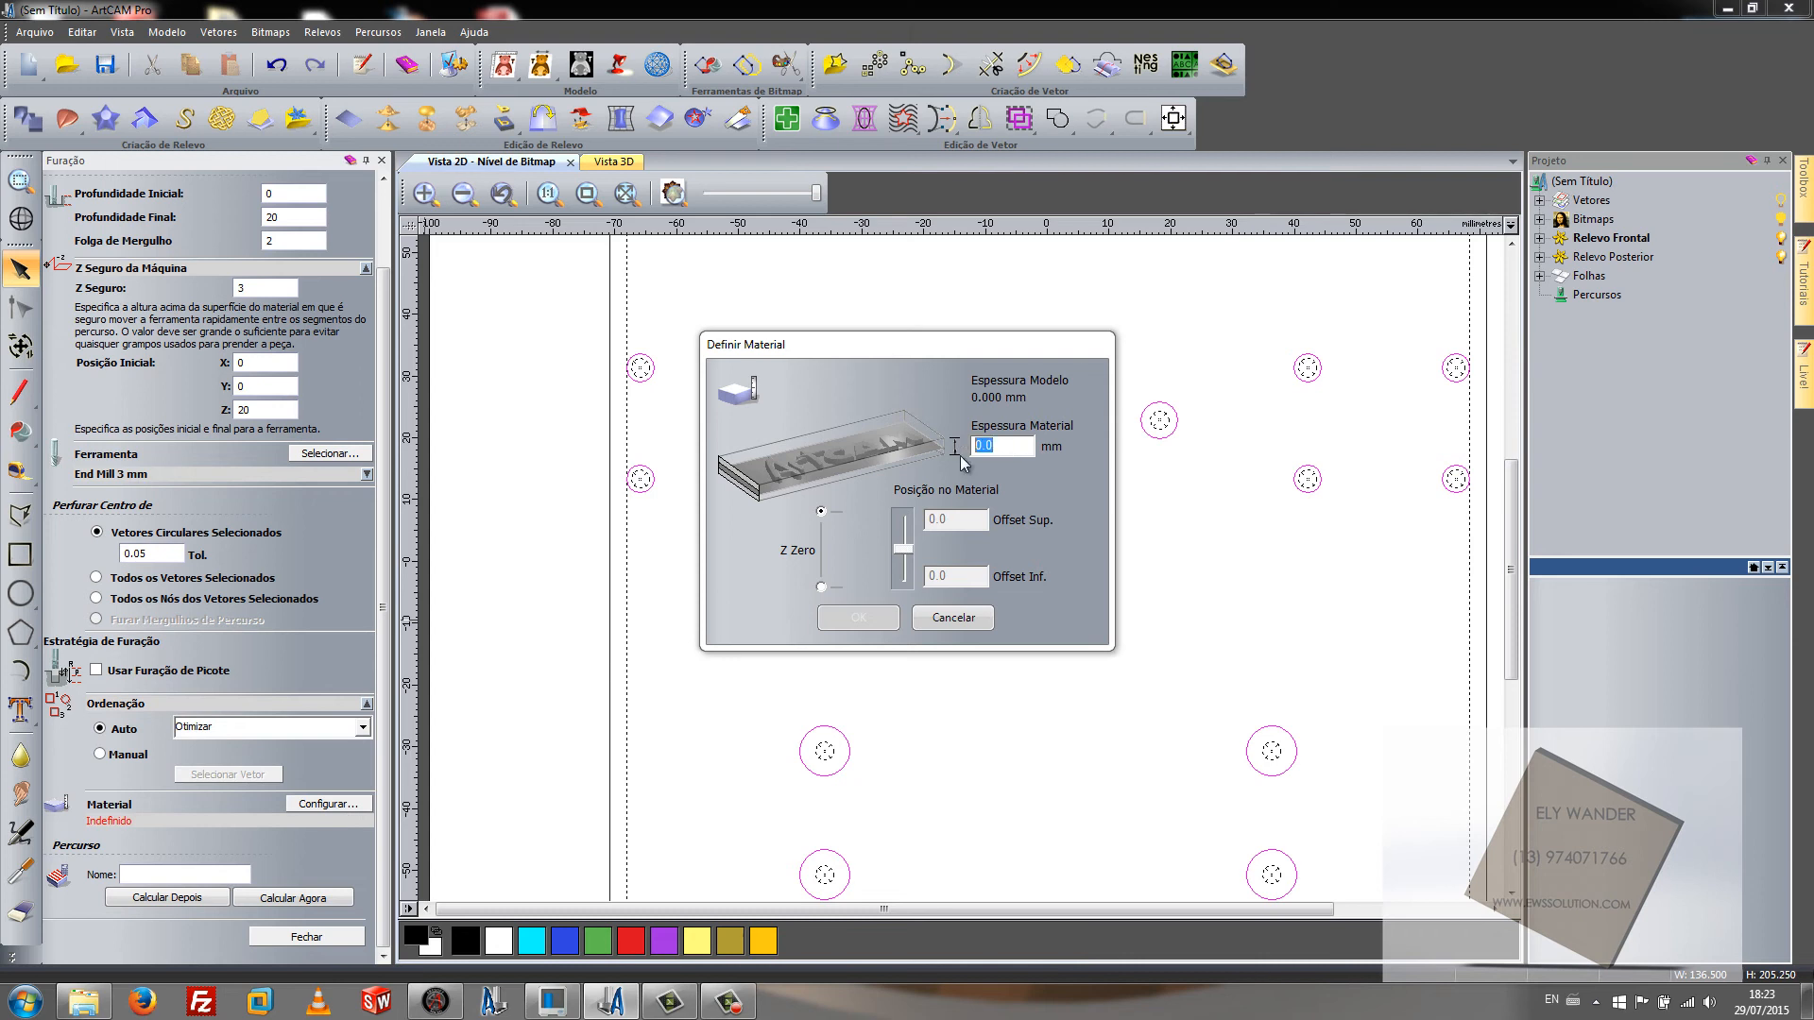
type("20")
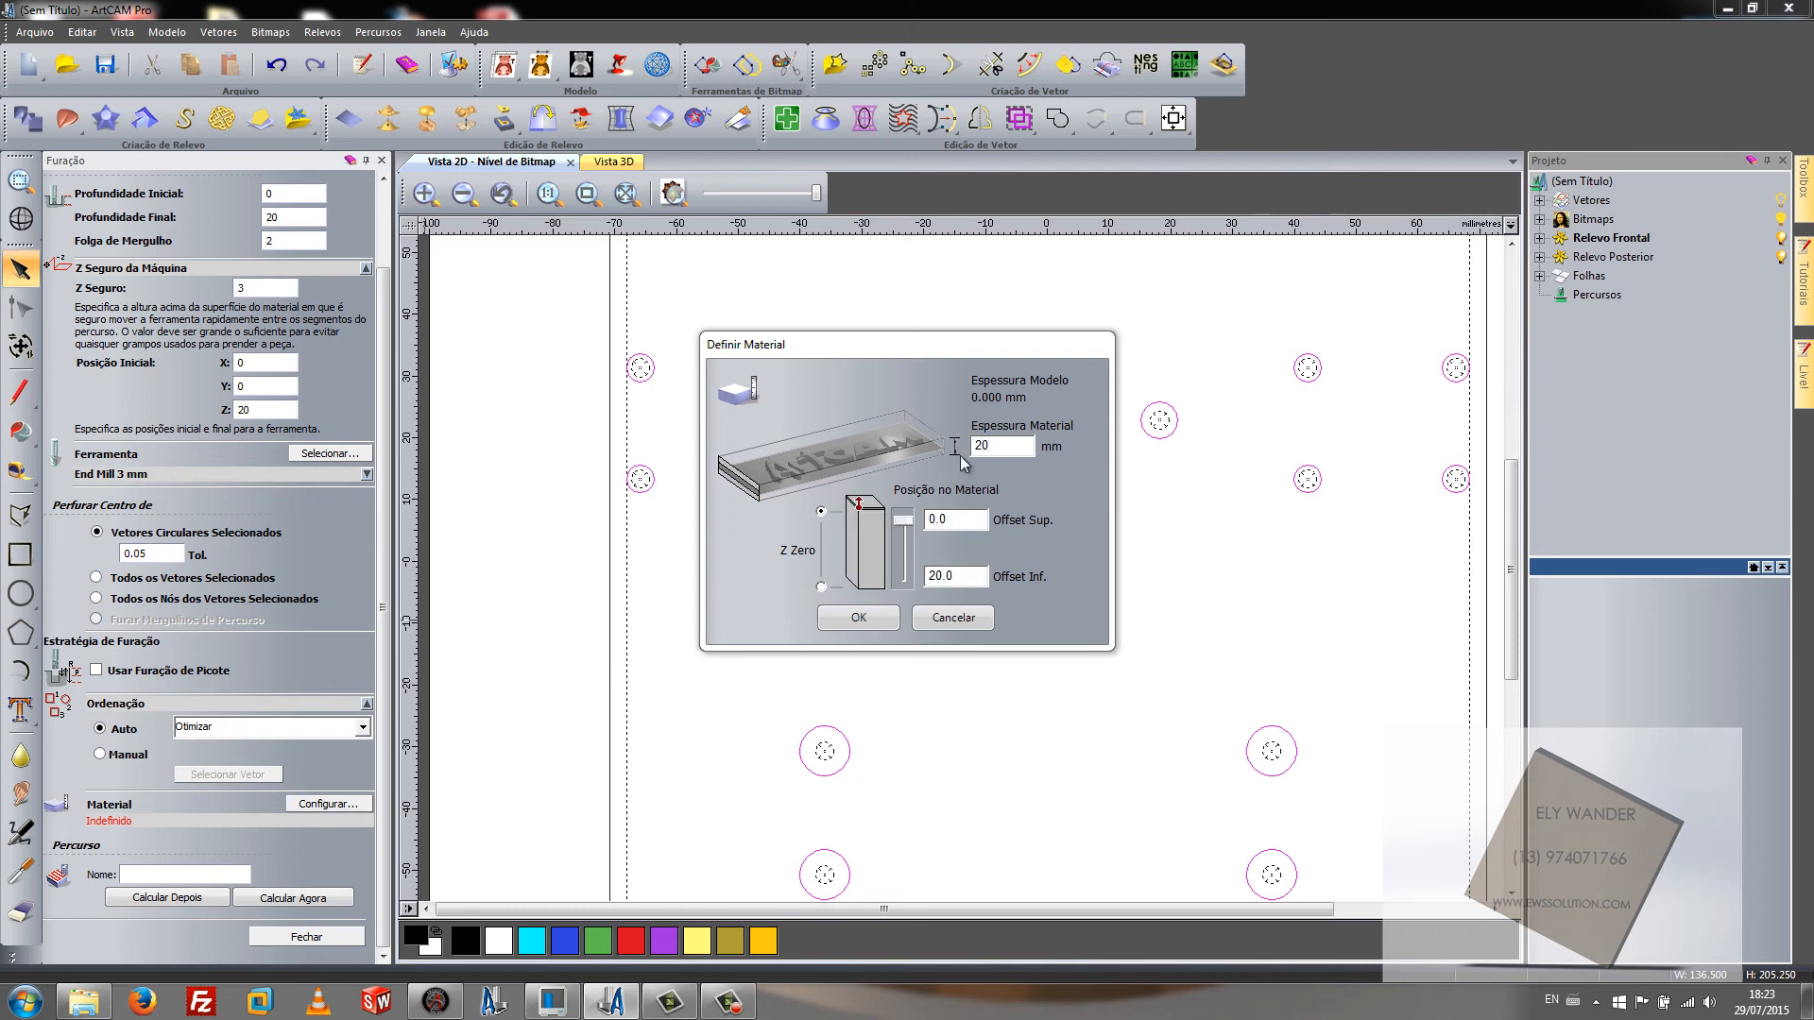
left_click(957, 520)
left_click(820, 587)
left_click(821, 511)
left_click(859, 617)
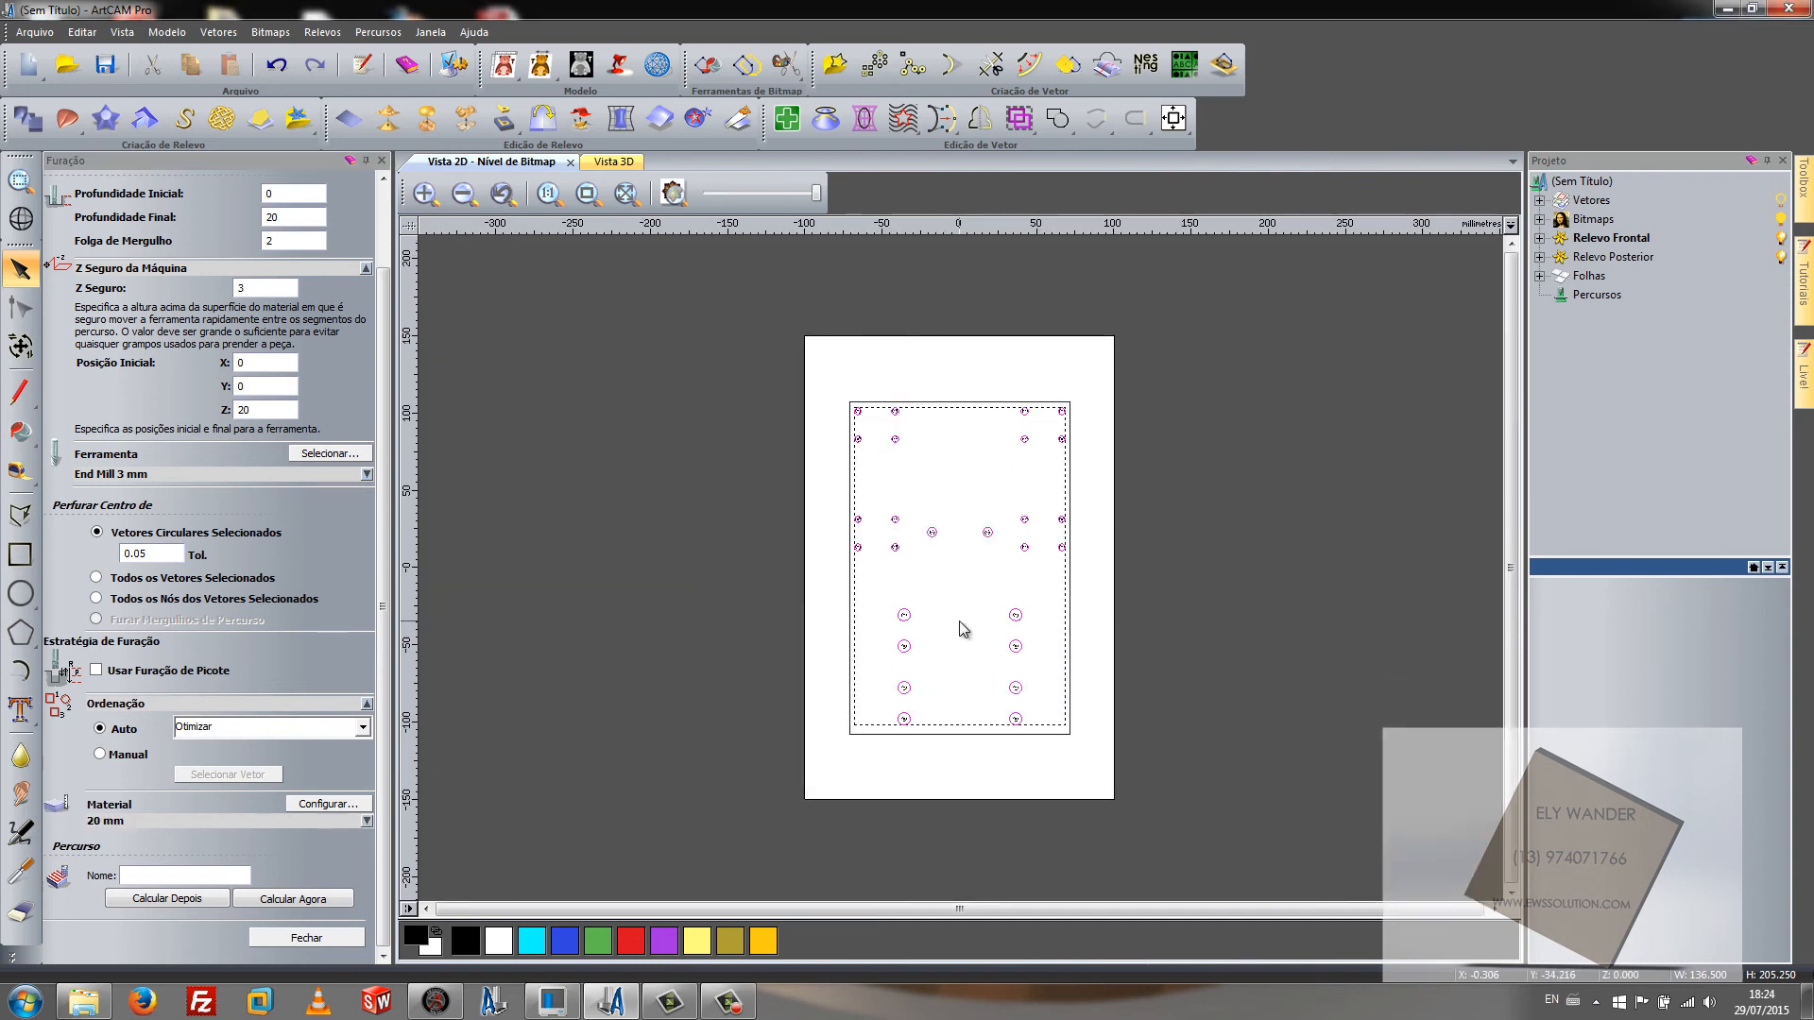
Step: Check that only the holes are selected, name the drilling toolpath PERFURACAO and calculate it immediately
scroll(959, 659, "up", 2)
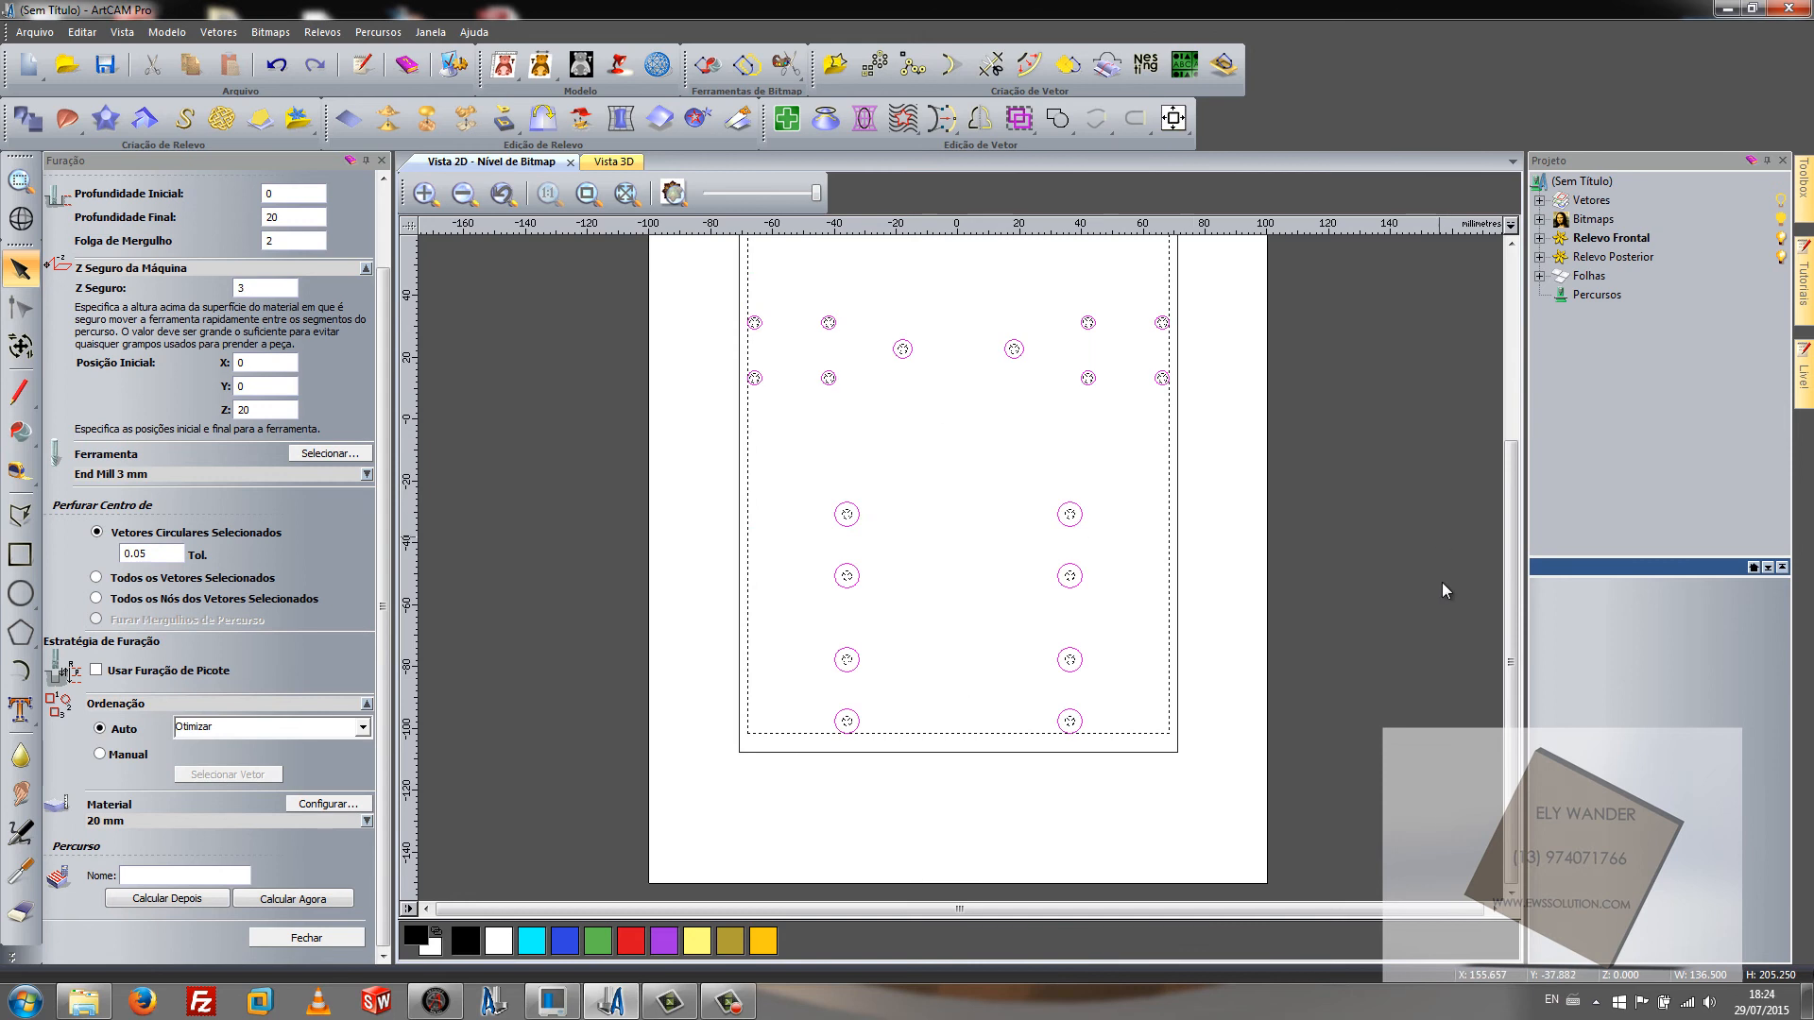
left_click_drag(1512, 553, 1511, 495)
left_click_drag(828, 365, 1092, 763)
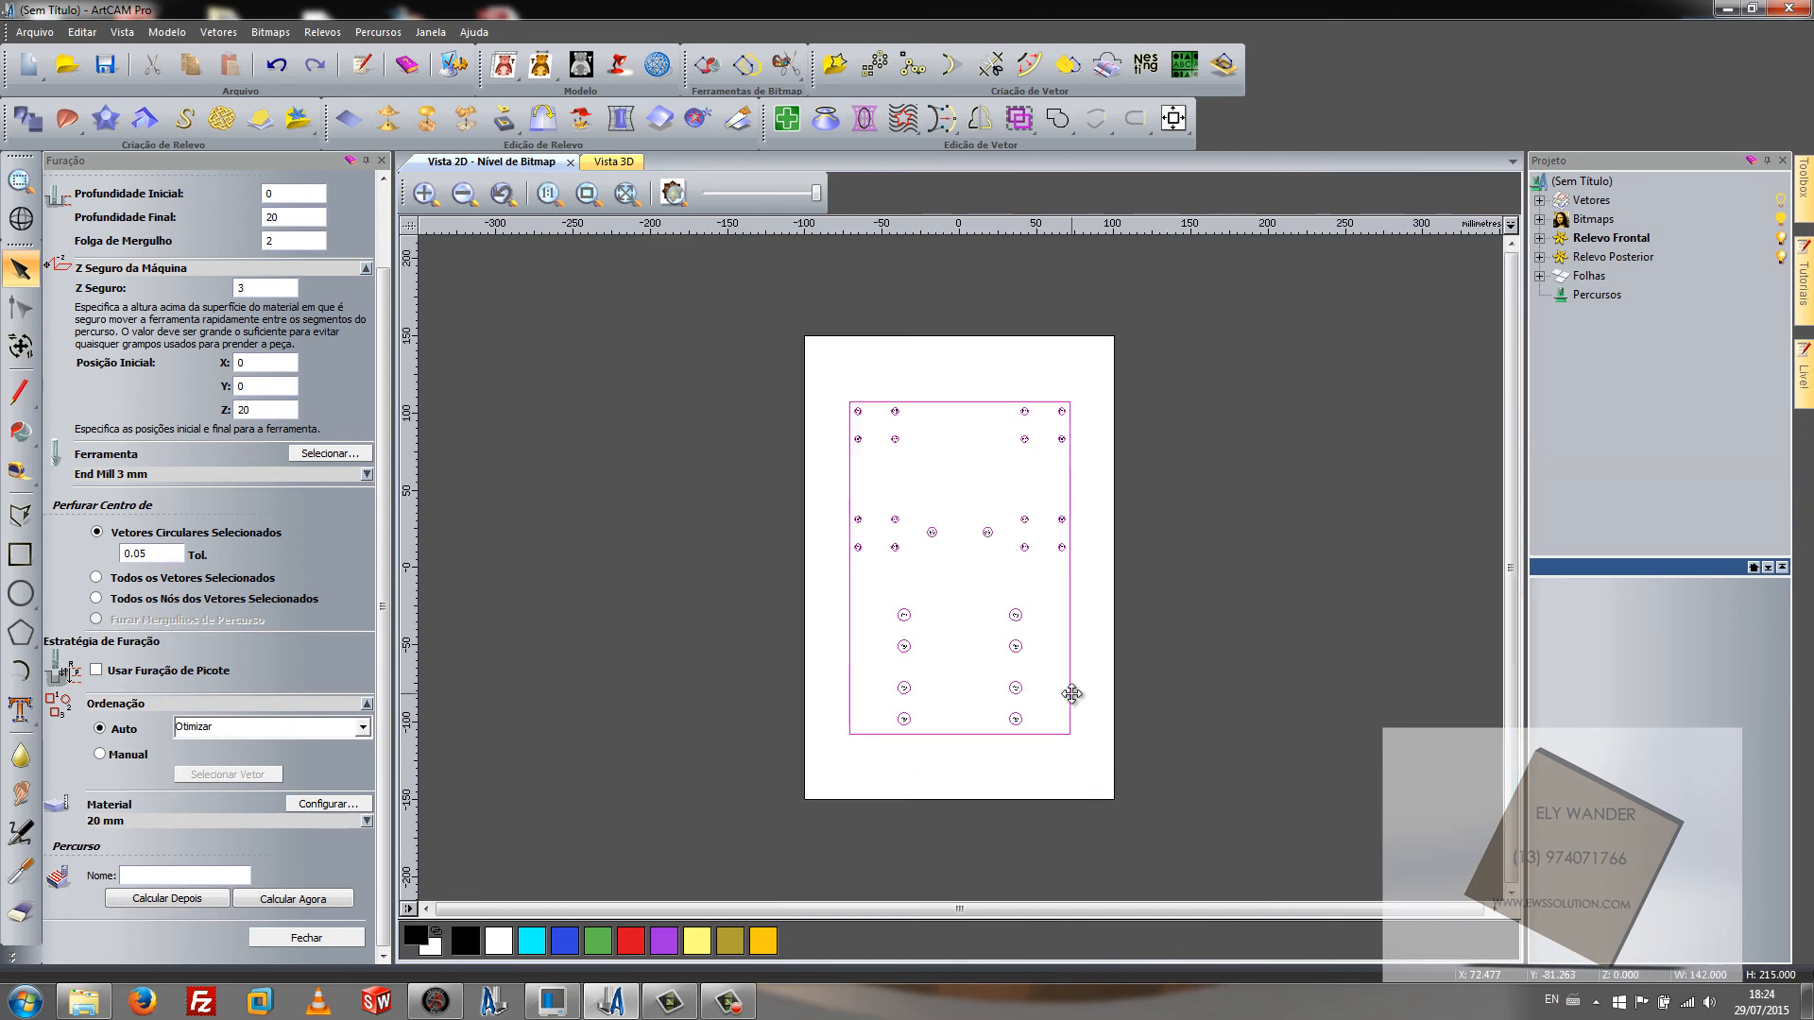
left_click(207, 878)
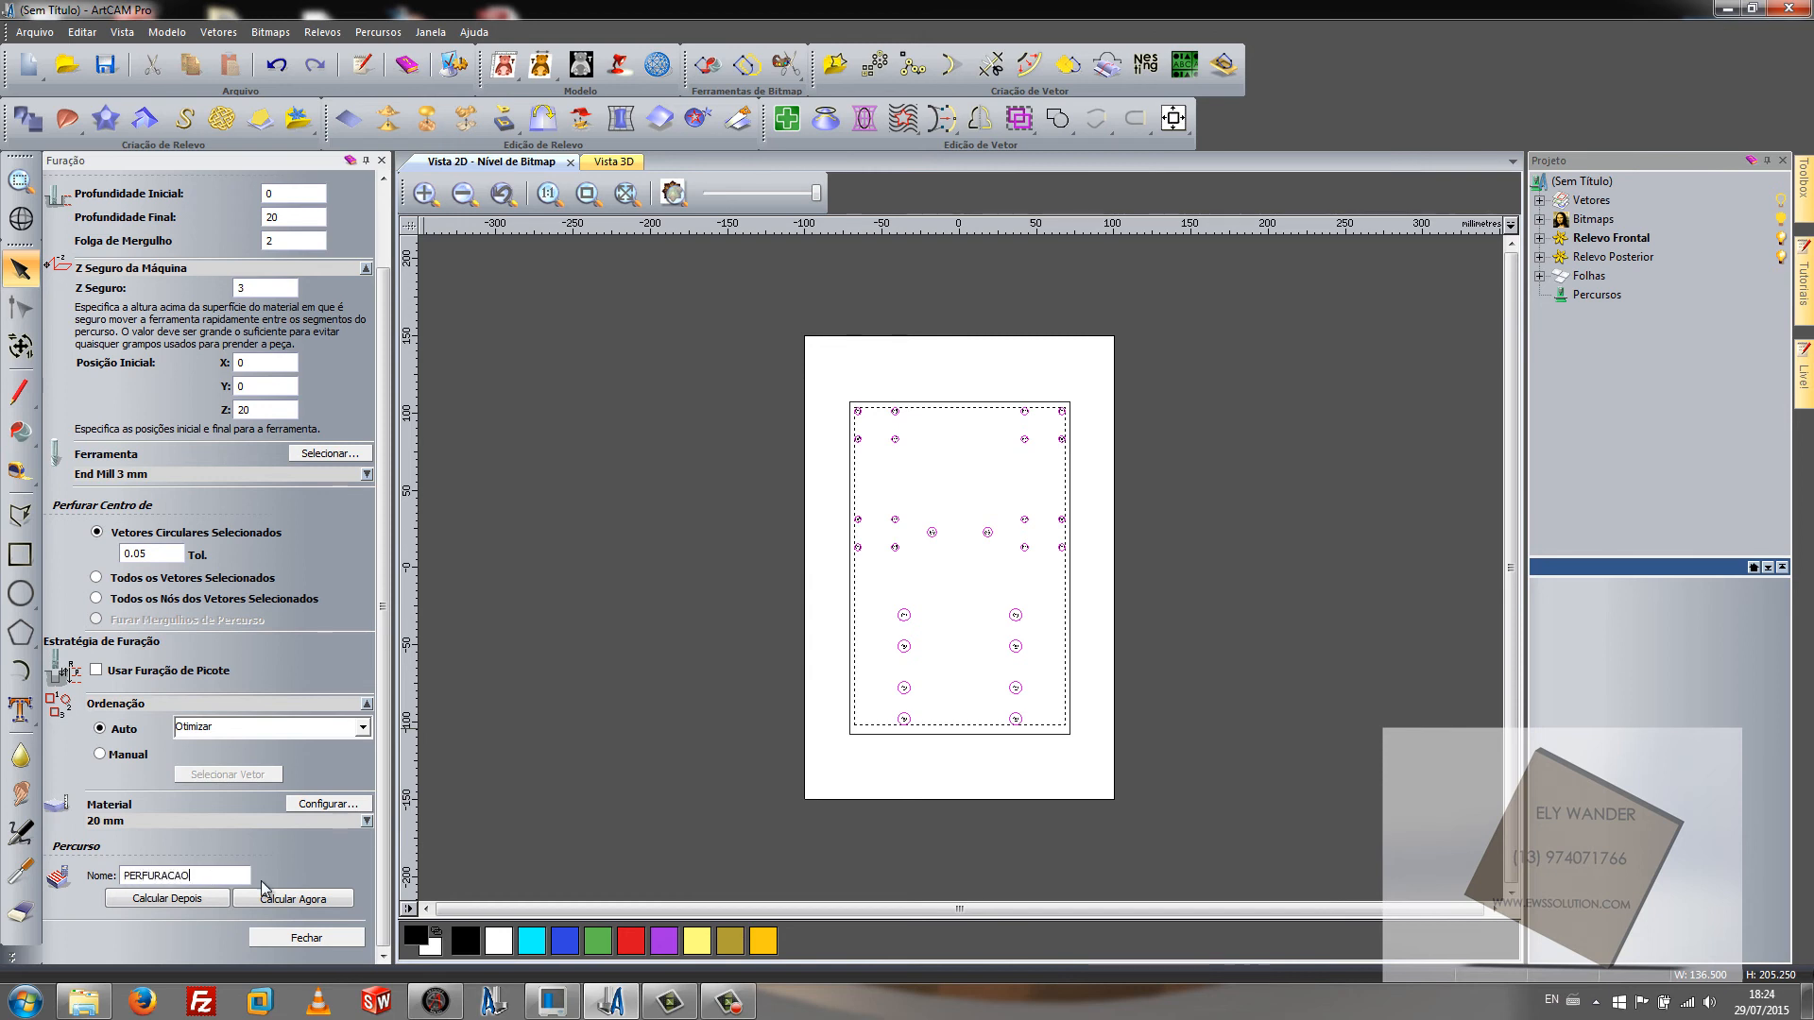
left_click(288, 899)
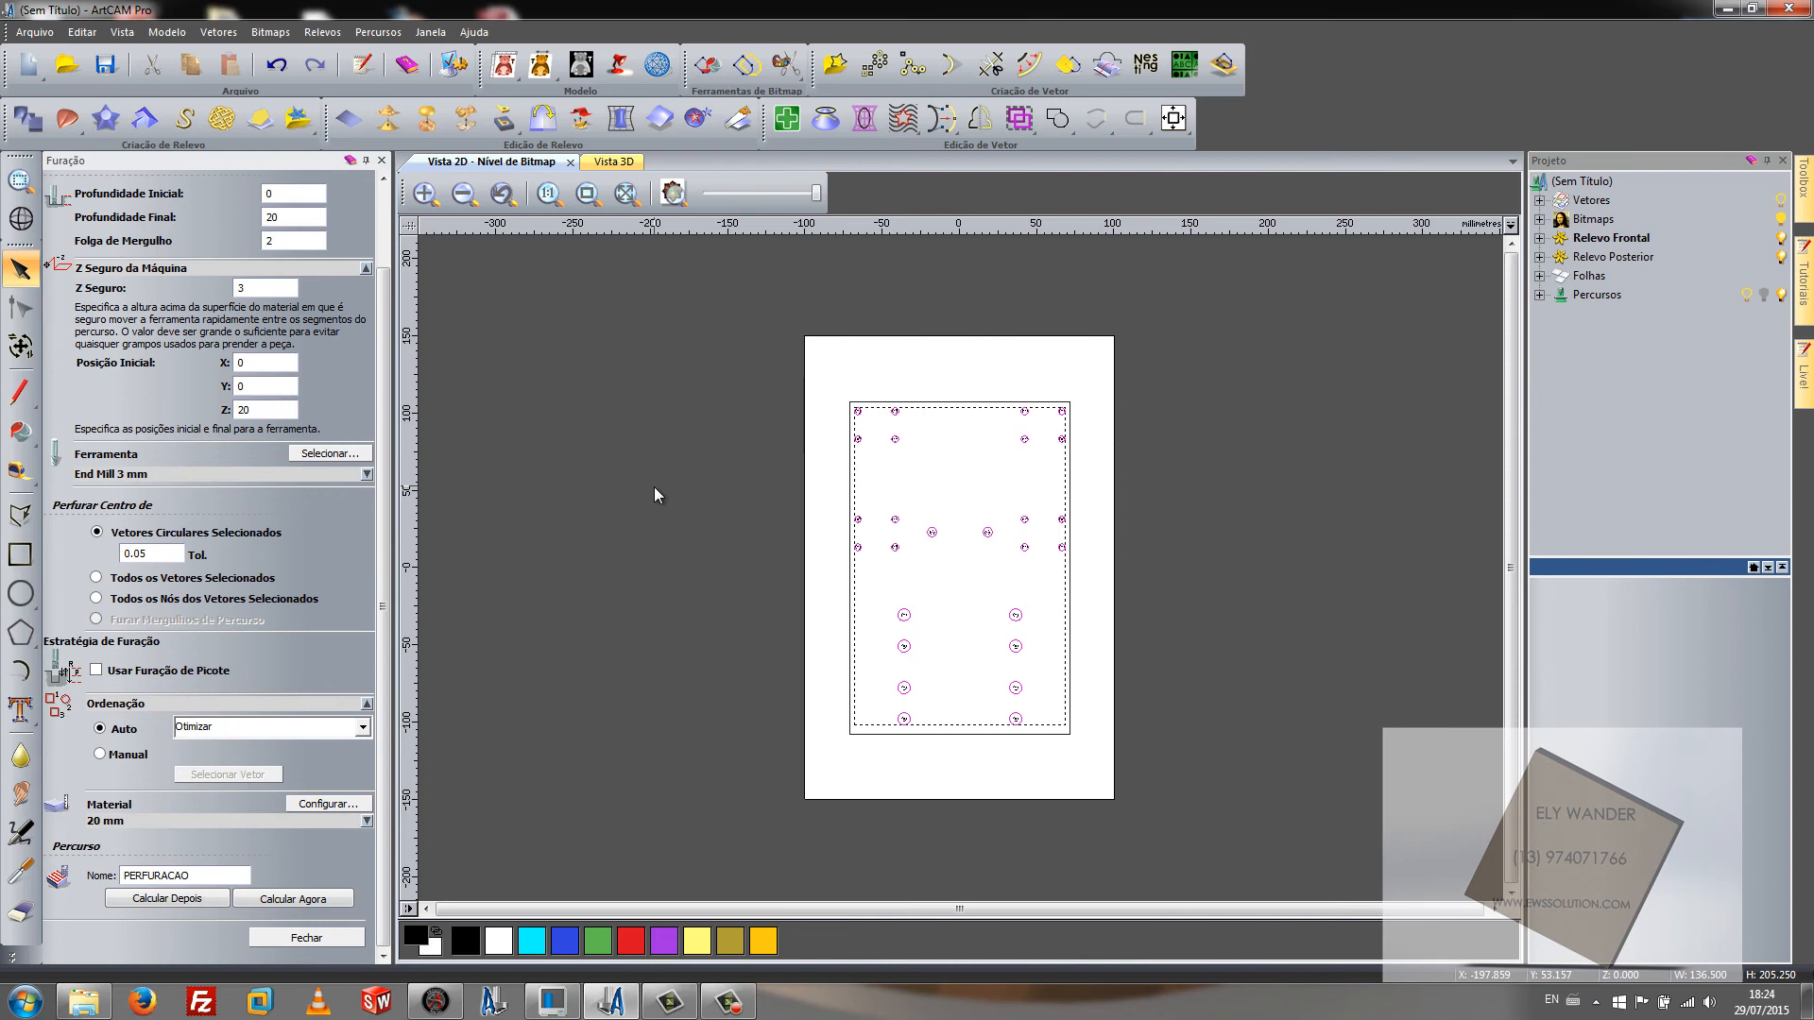
Step: Examine the calculated drilling marks in every hole of the plate and review the drilling settings
scroll(925, 647, "up", 4)
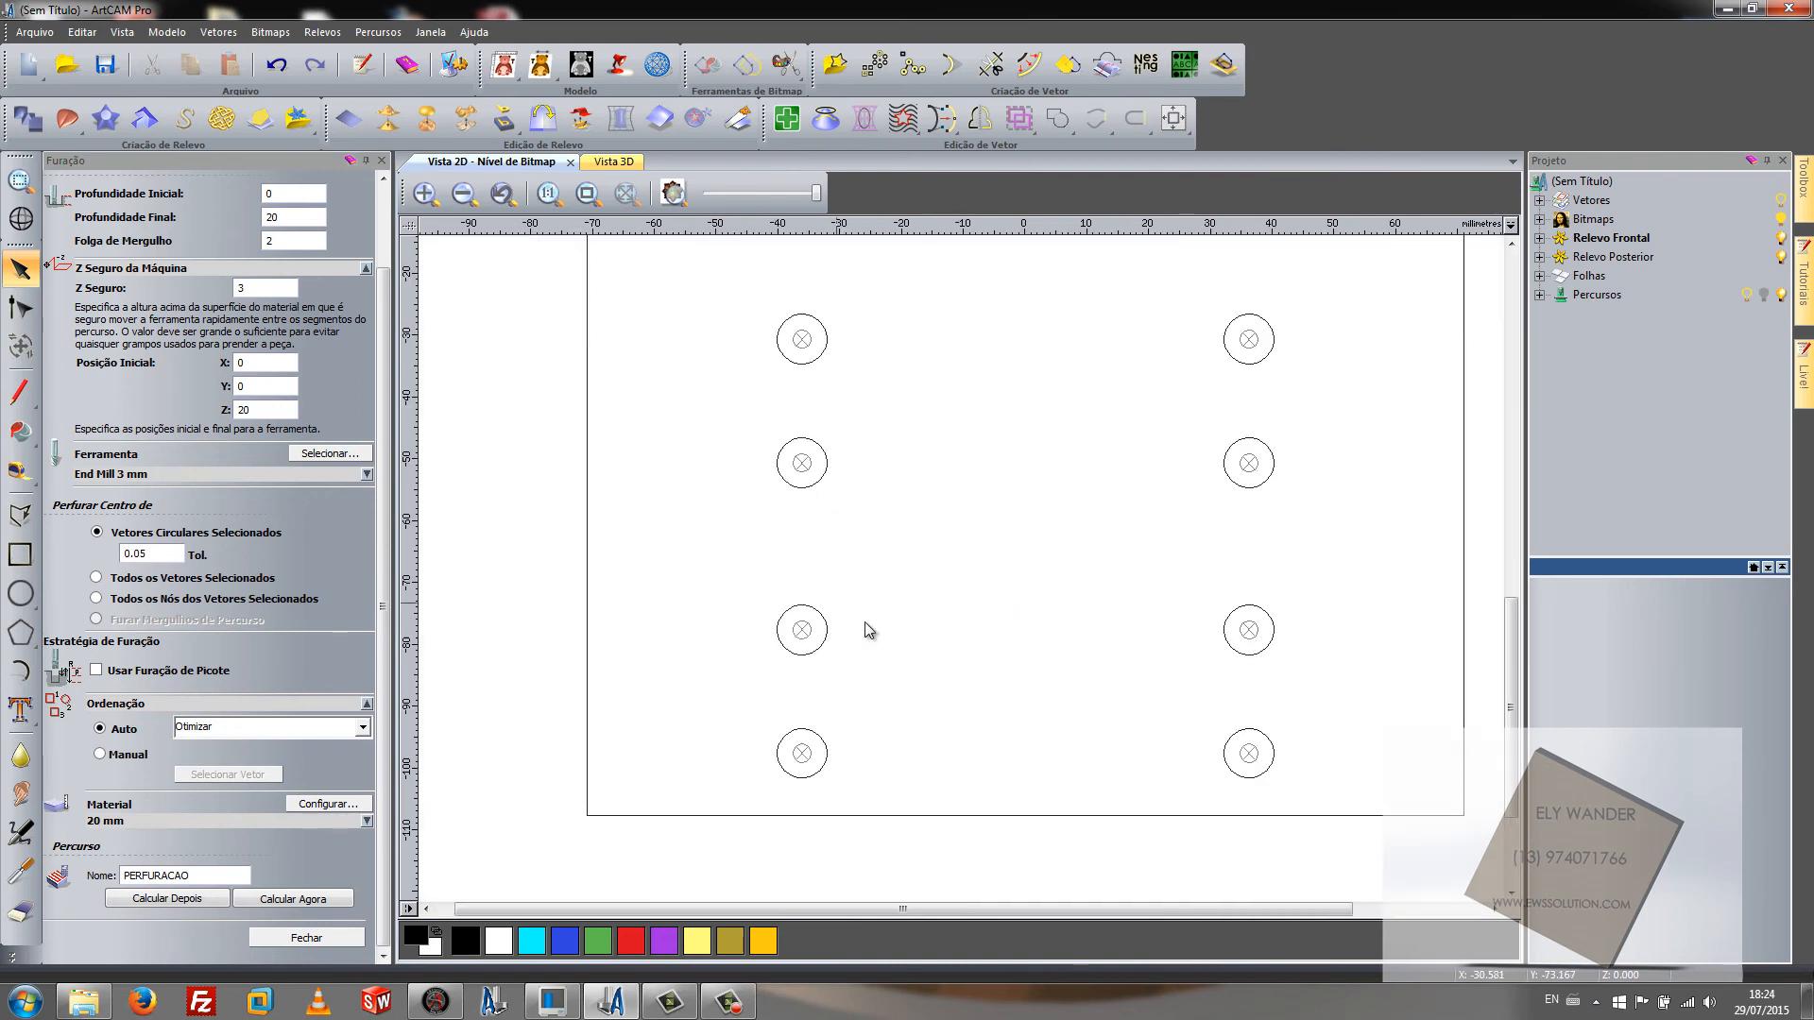
scroll(822, 614, "down", 4)
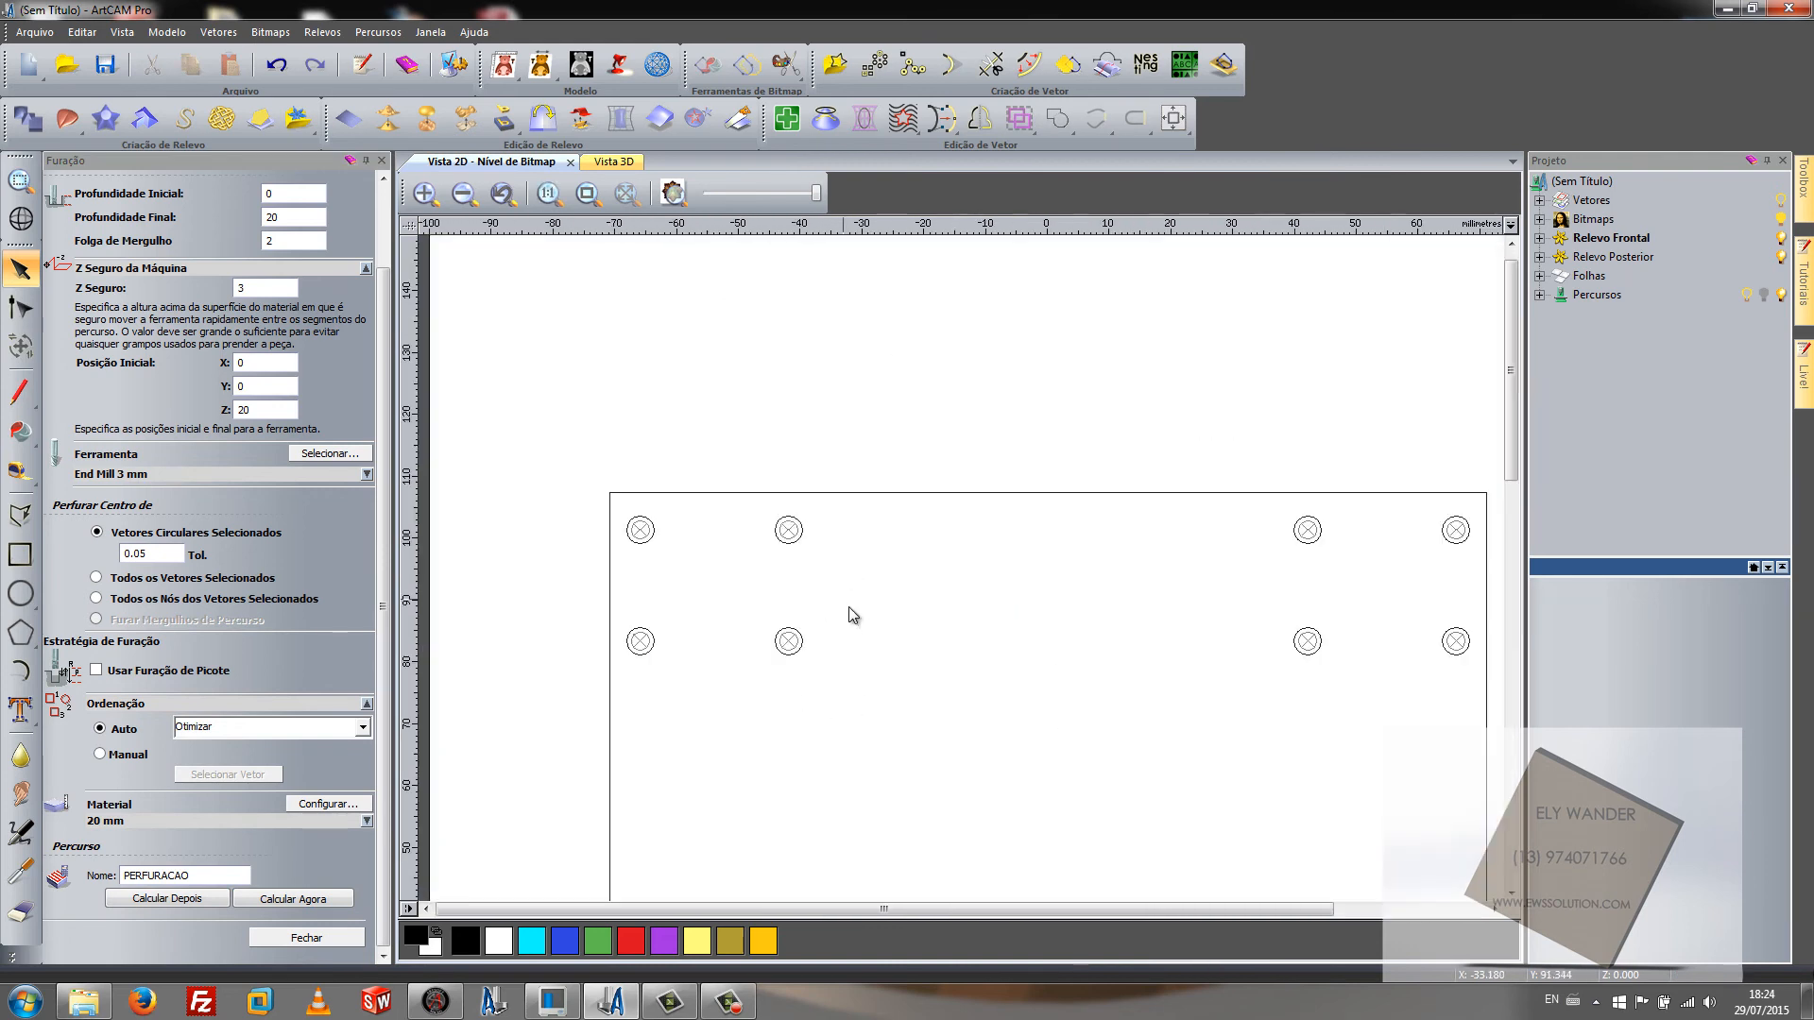
scroll(973, 649, "up", 2)
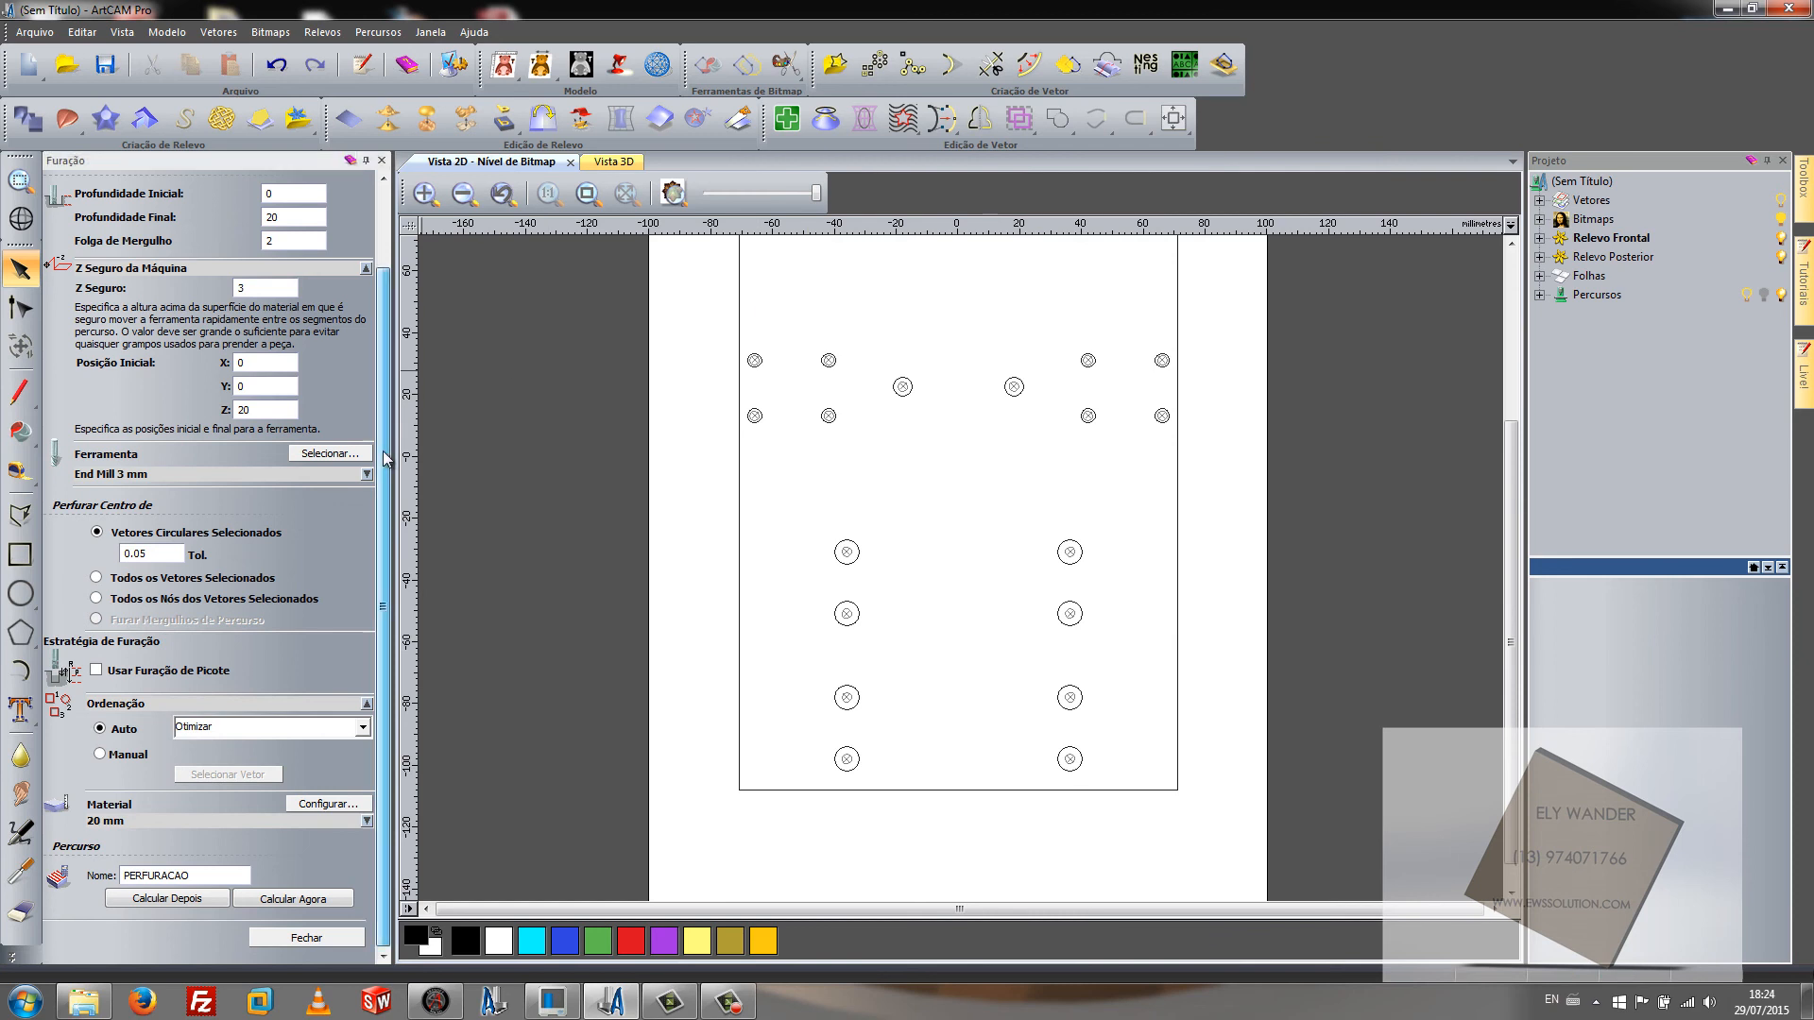
scroll(390, 465, "up", 3)
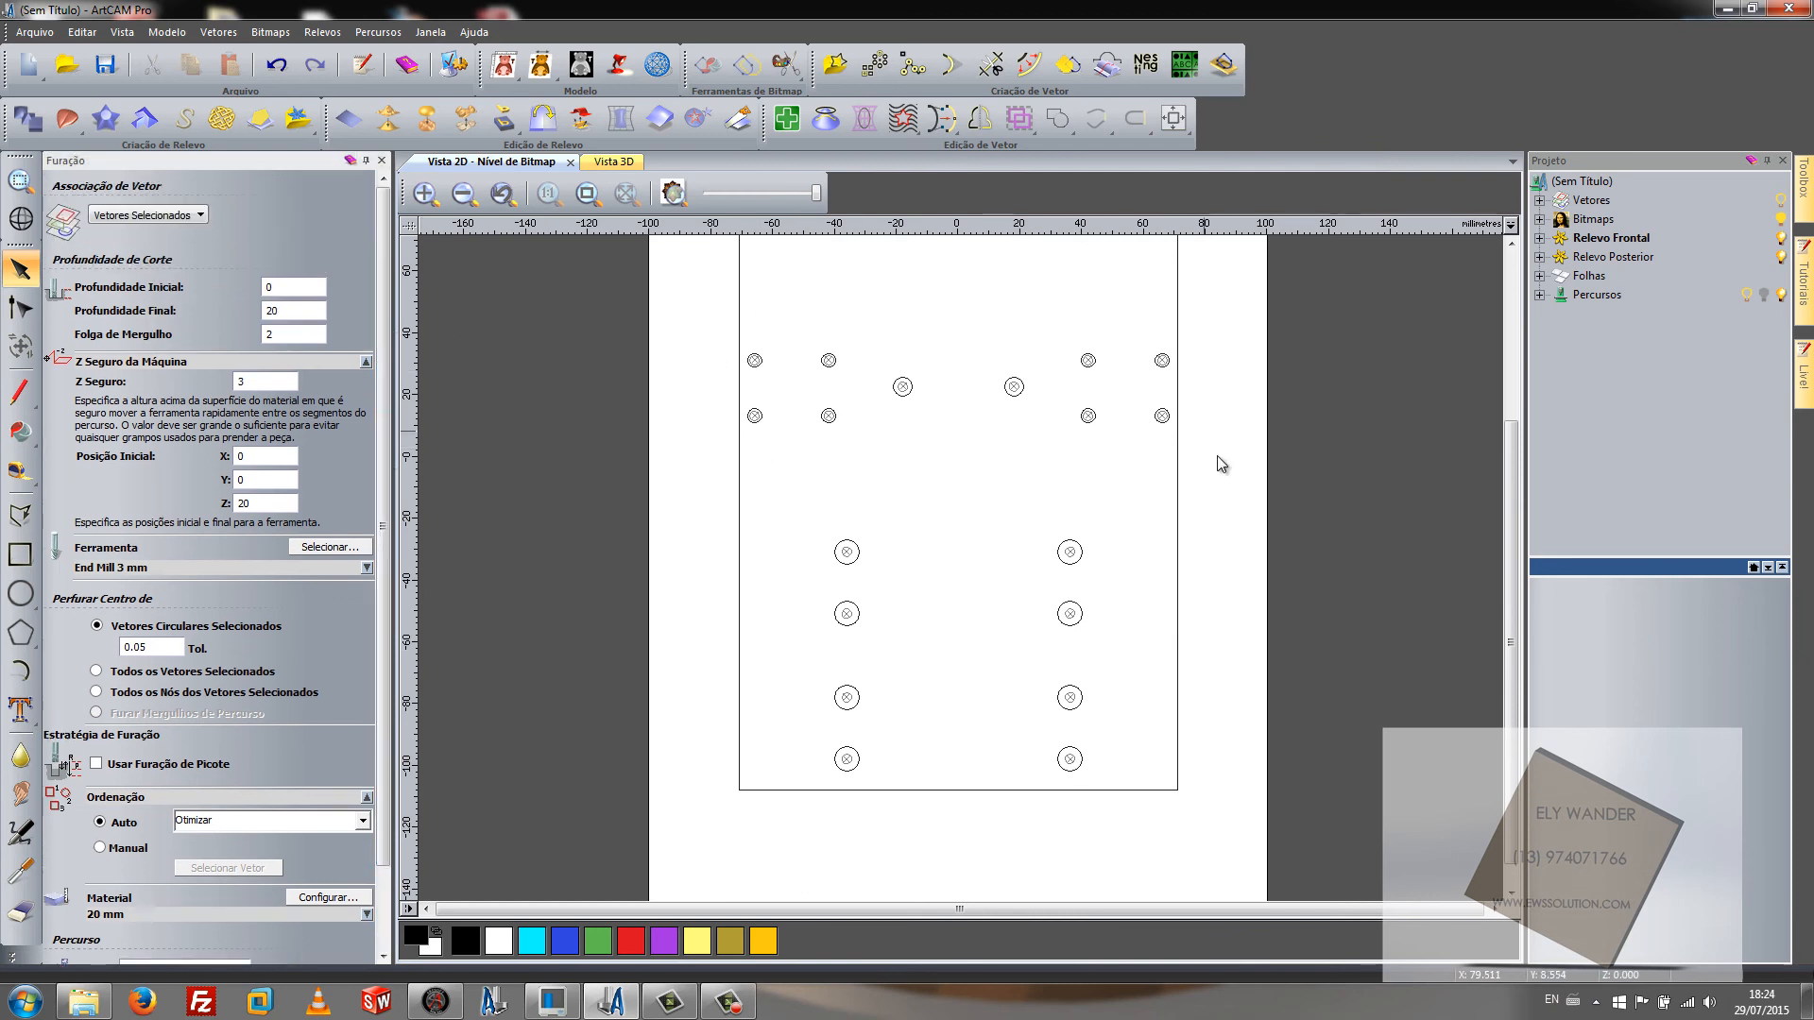
left_click_drag(1514, 510, 1514, 386)
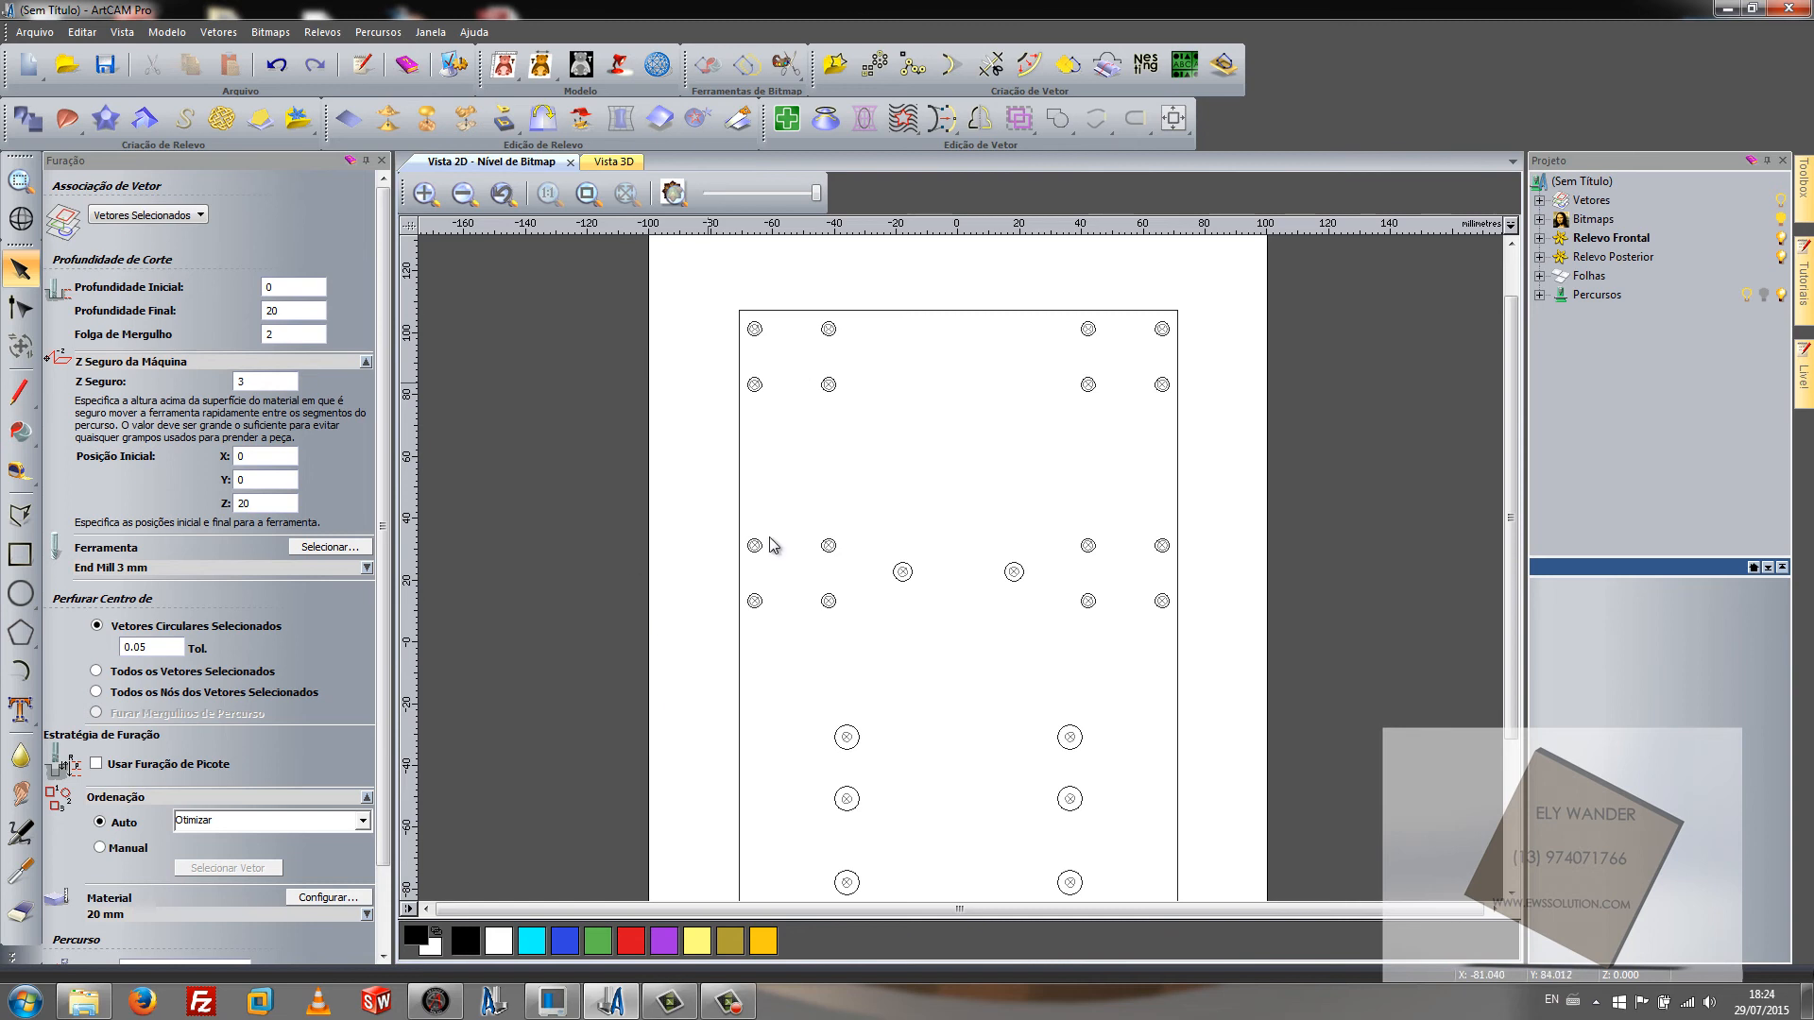
Step: Start a new 2D profile toolpath and select the plate's outer rectangular outline as its vector
left_click(322, 31)
mouse_move(390, 40)
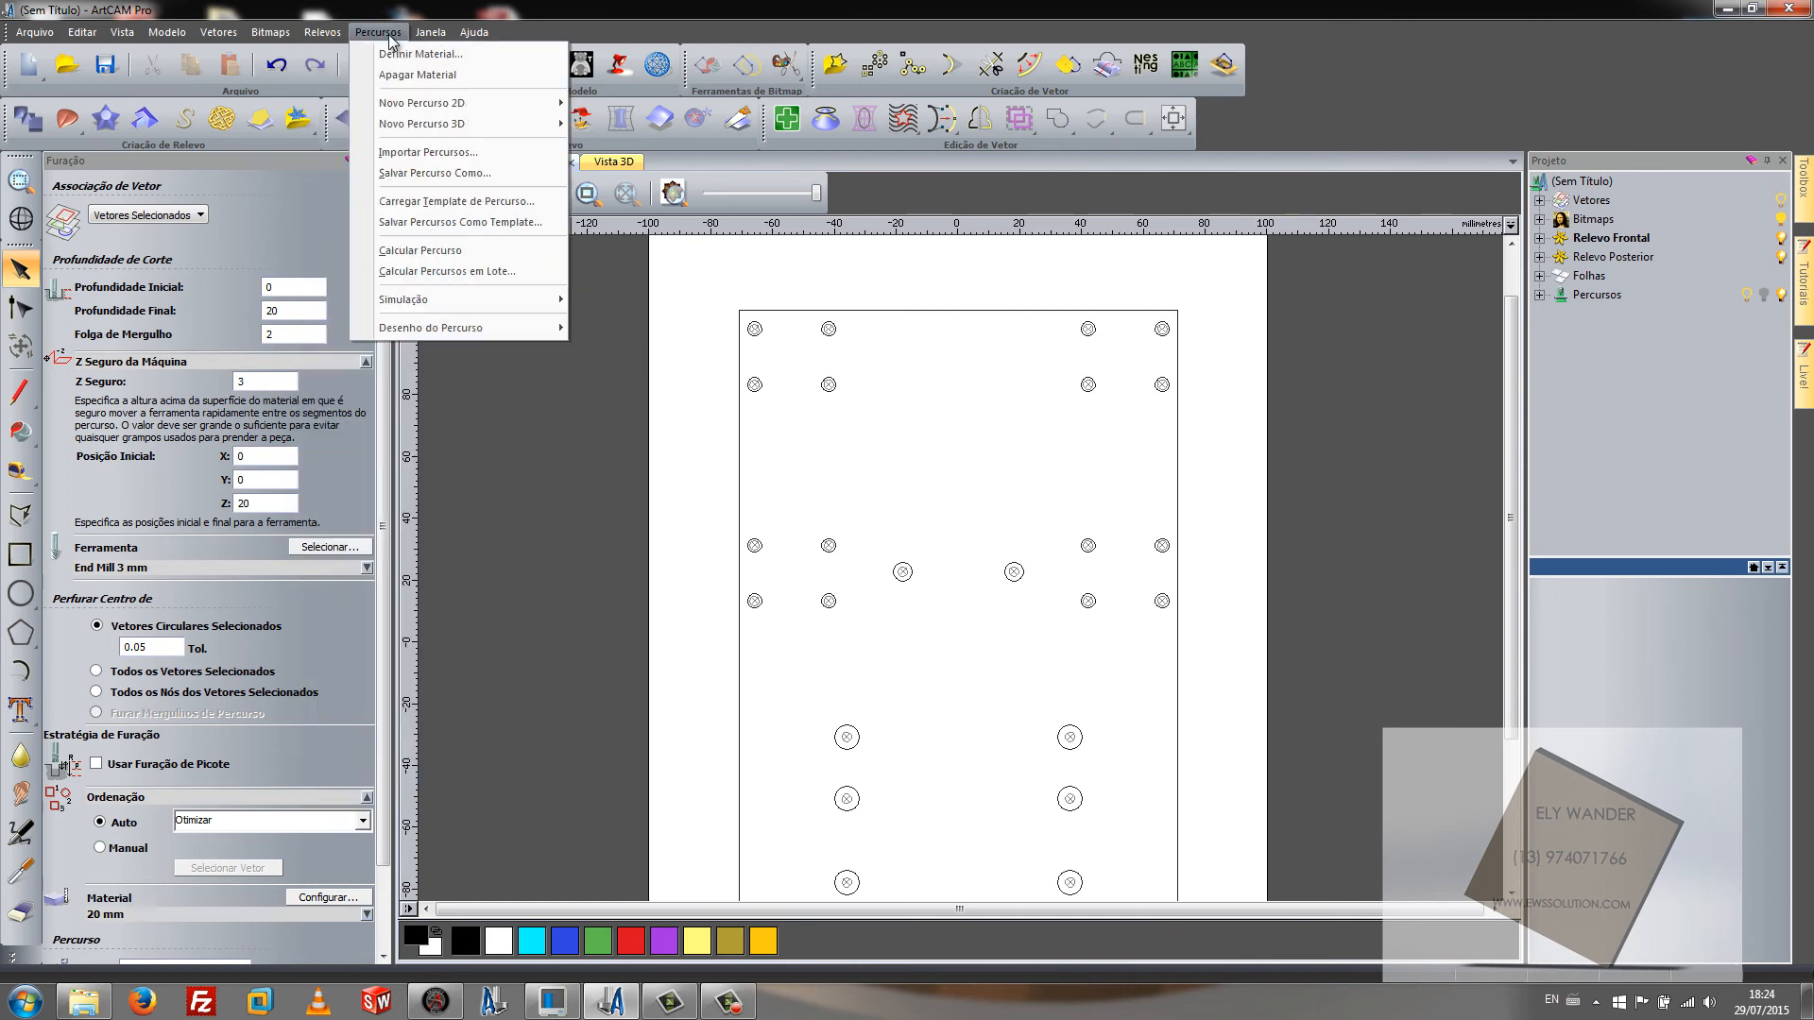
mouse_move(417, 107)
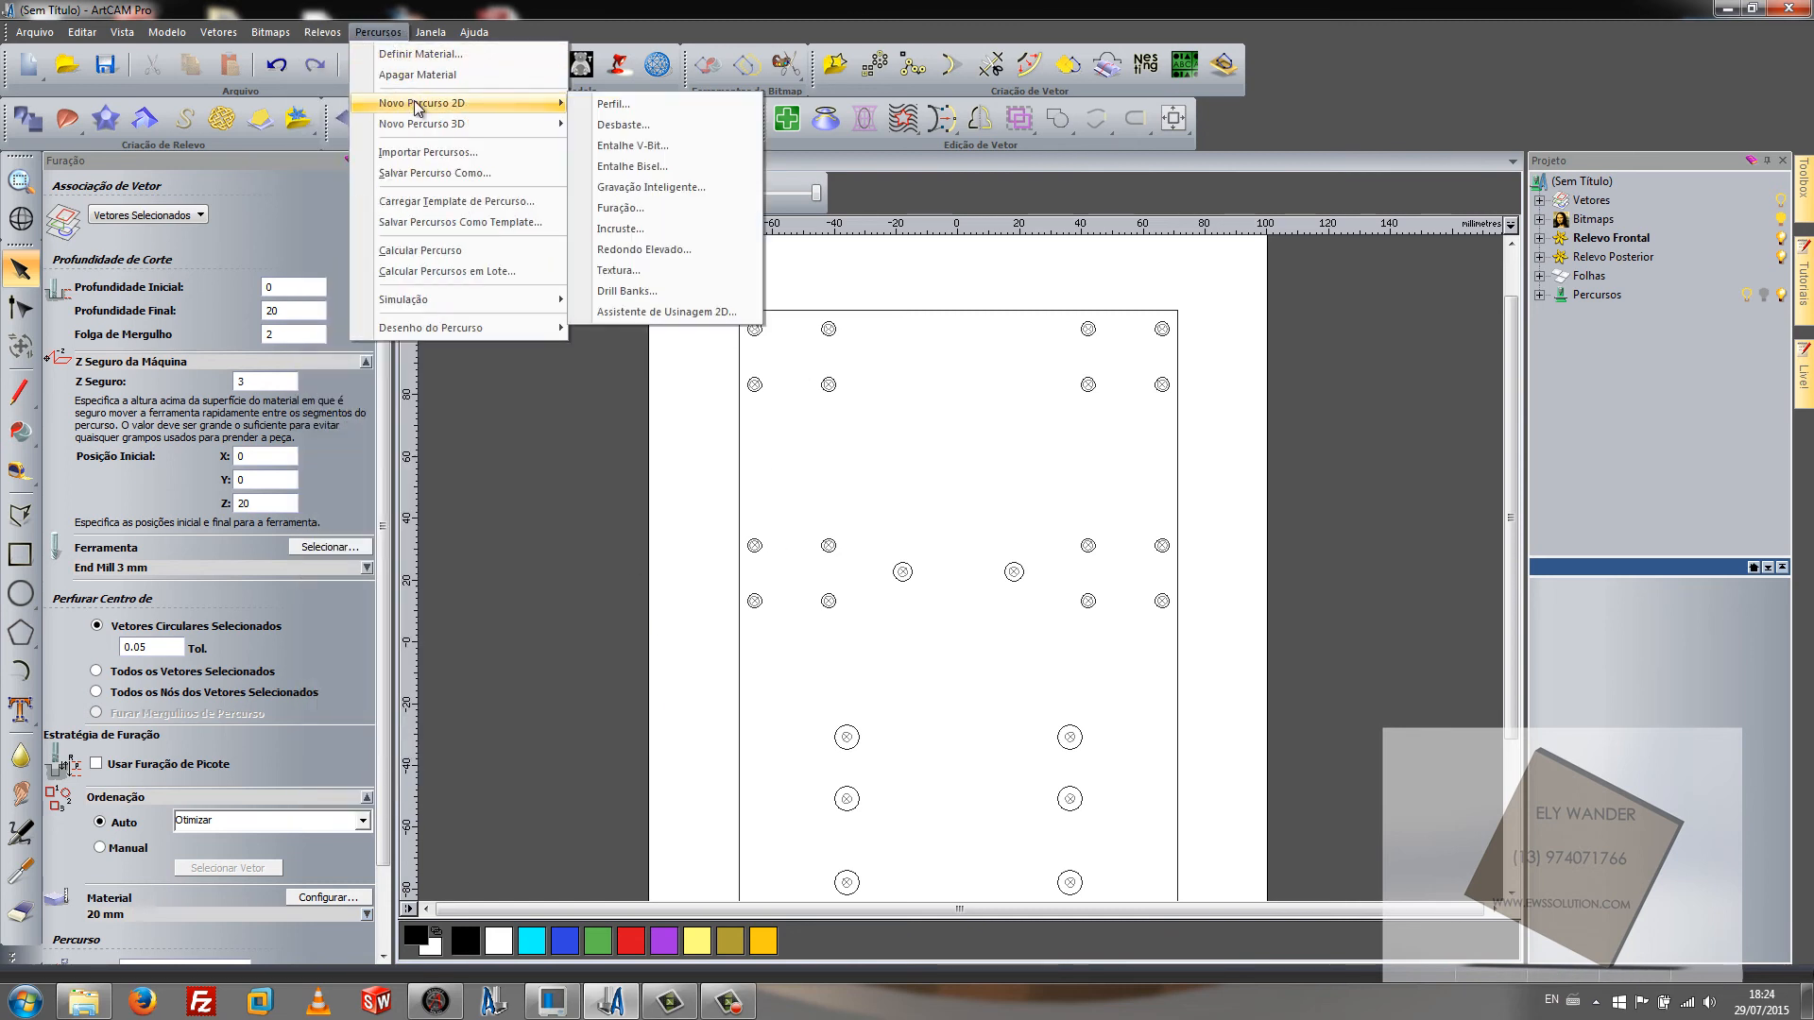
left_click(611, 107)
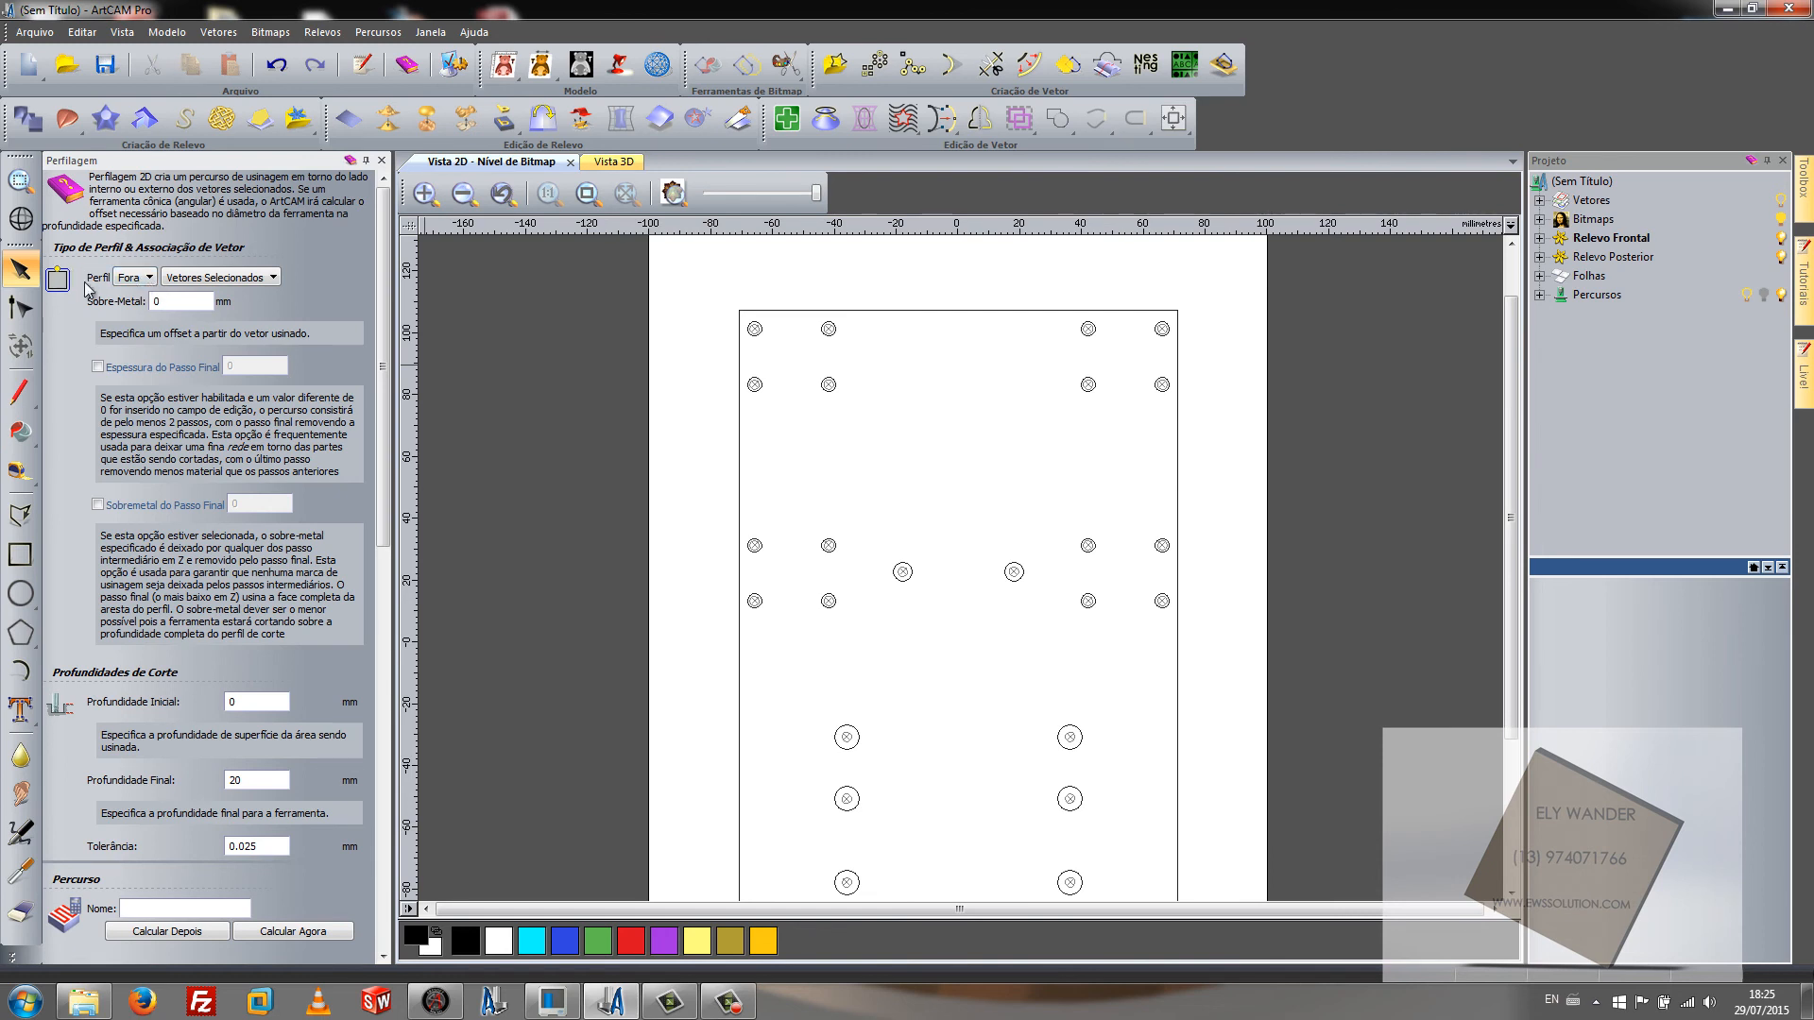
left_click(741, 450)
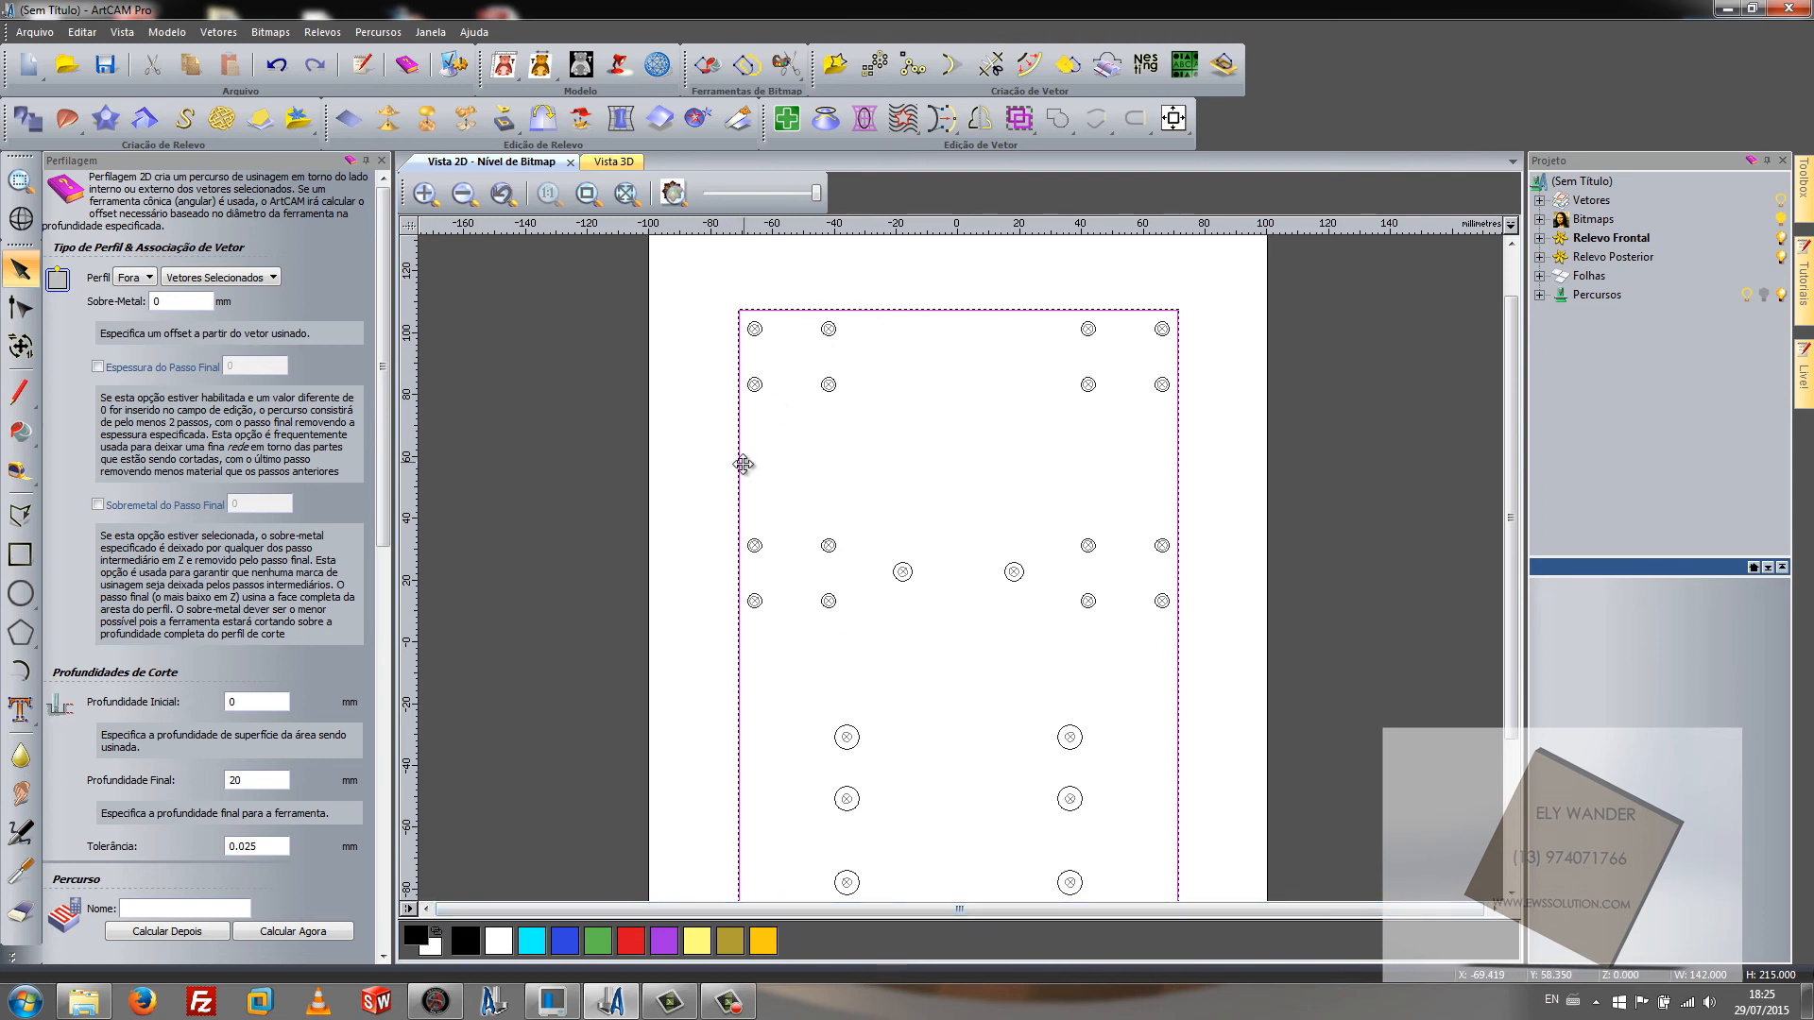
Step: Try the Dentro and Ao Longo profile types for the outline and return the profile side to Fora
left_click(148, 278)
left_click(148, 308)
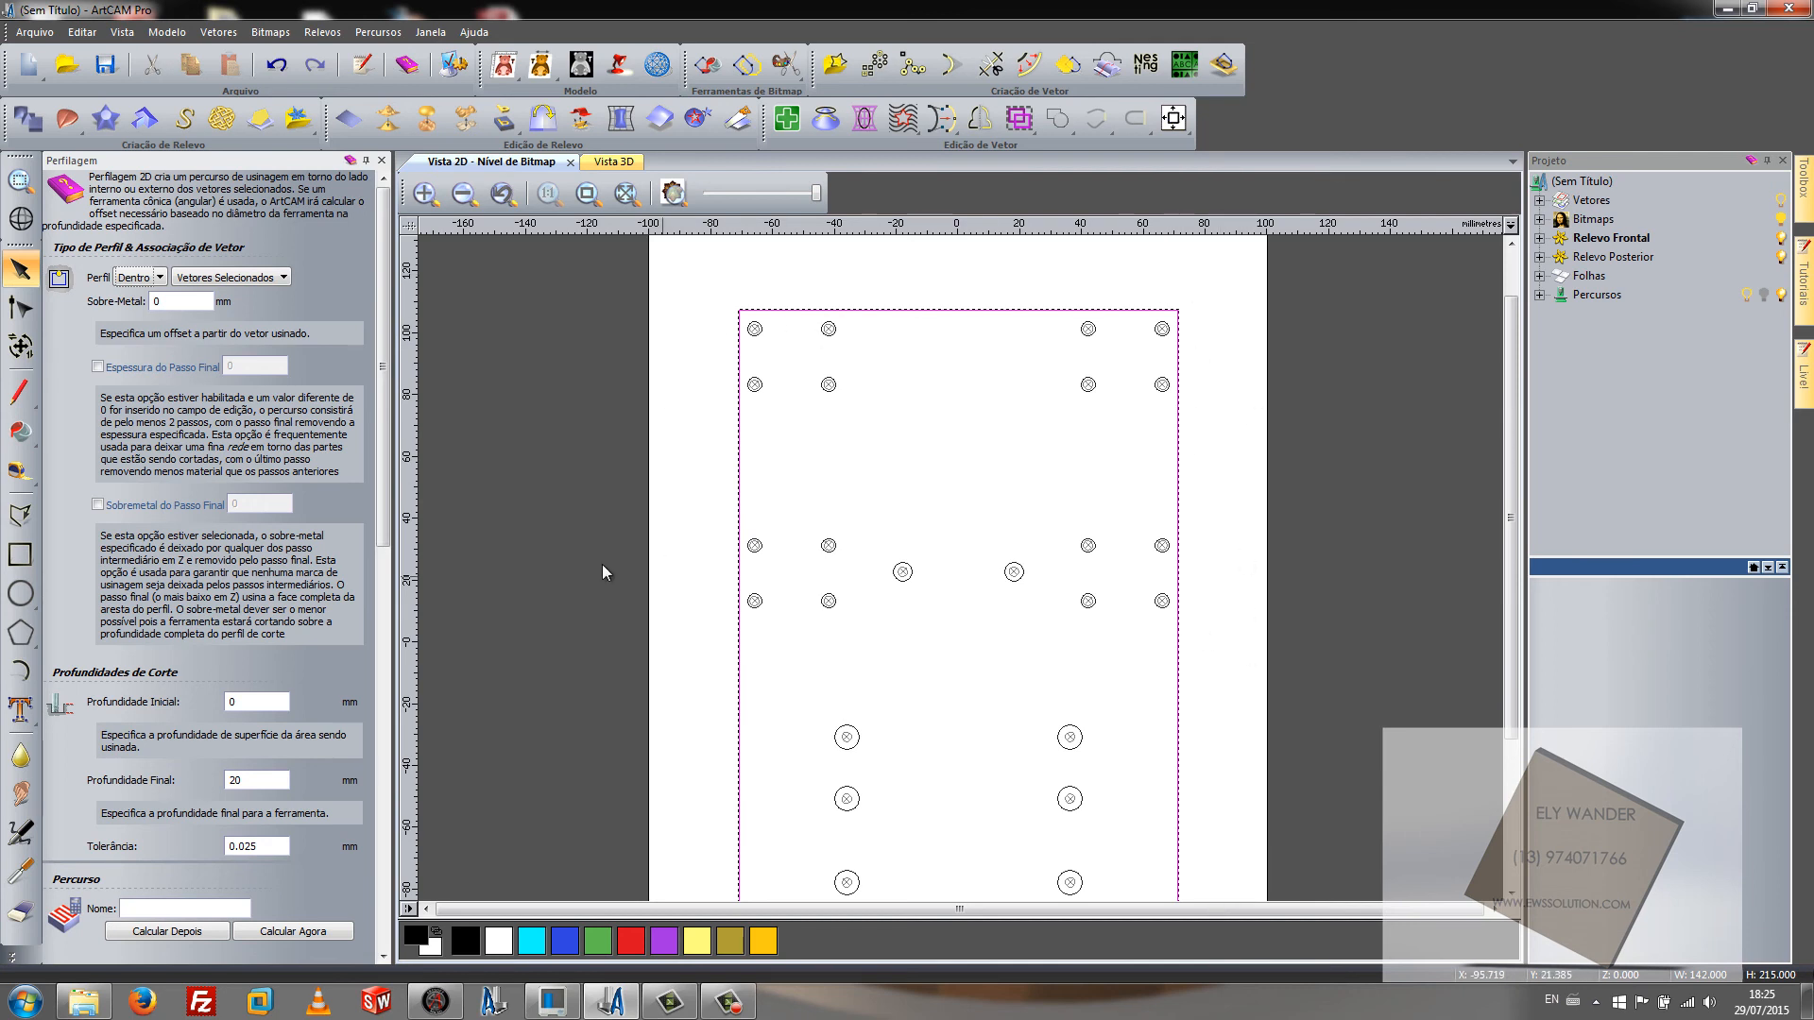
left_click(138, 278)
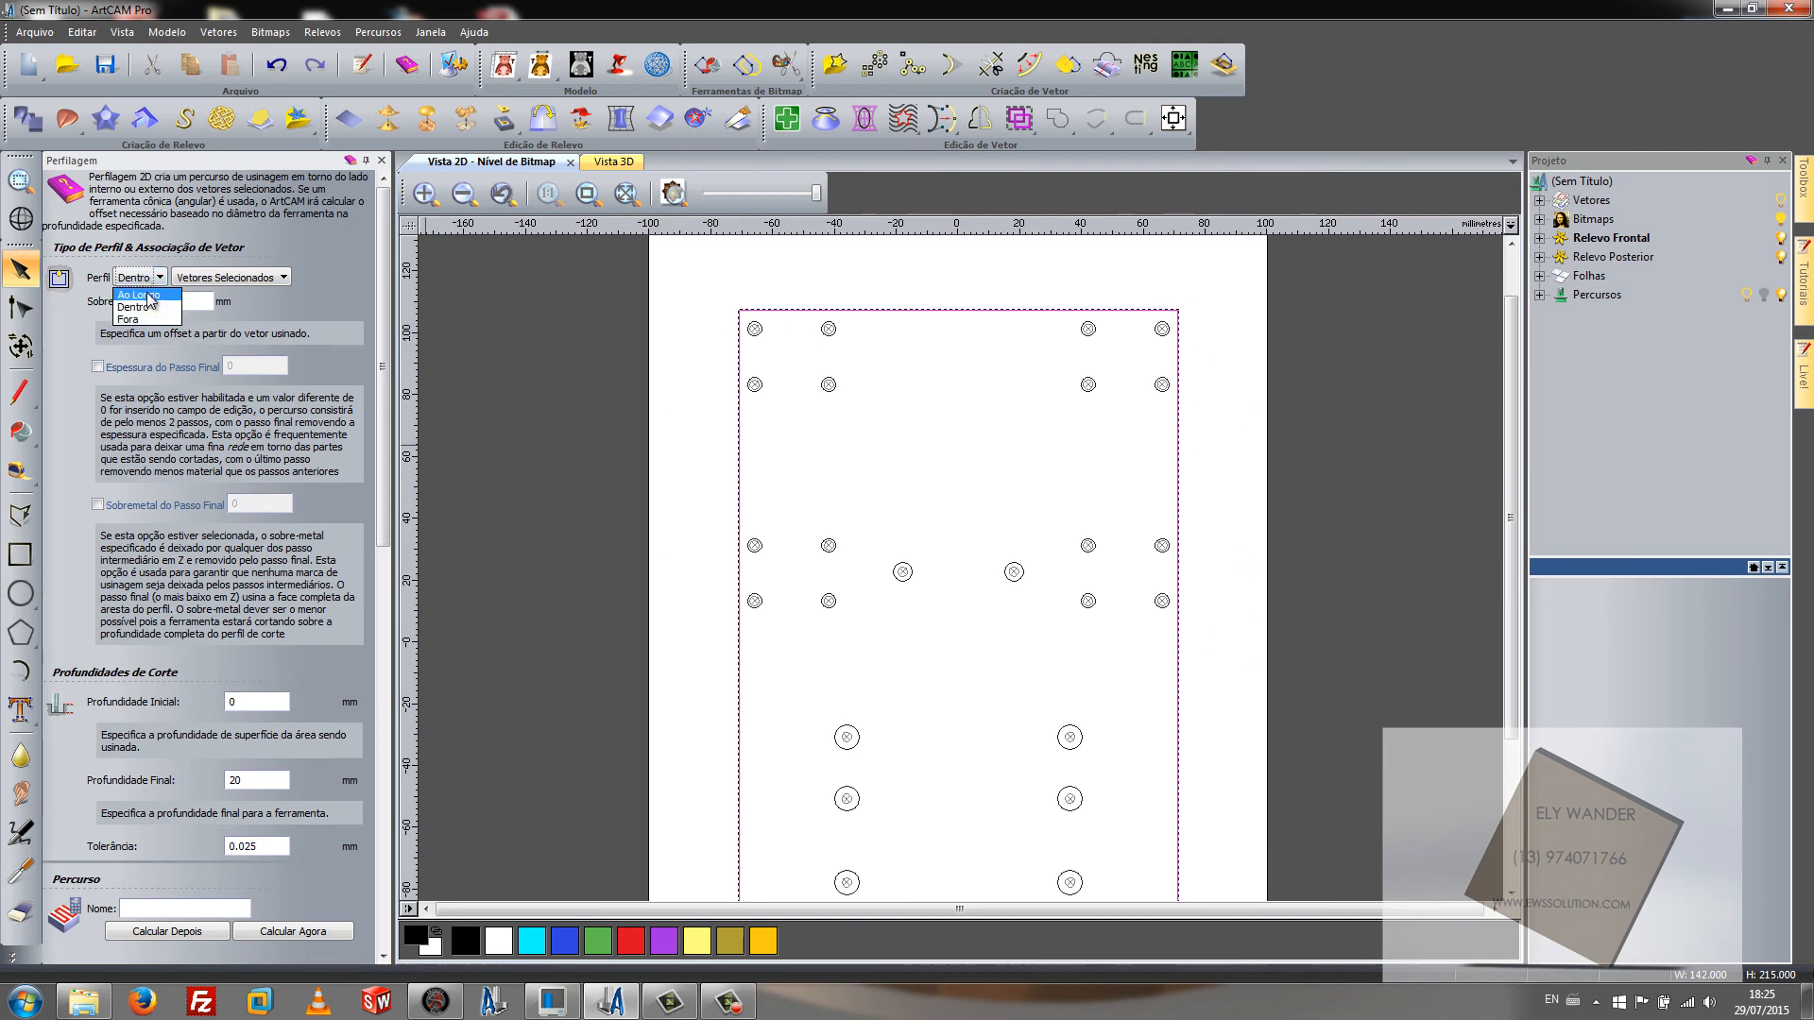
left_click(140, 295)
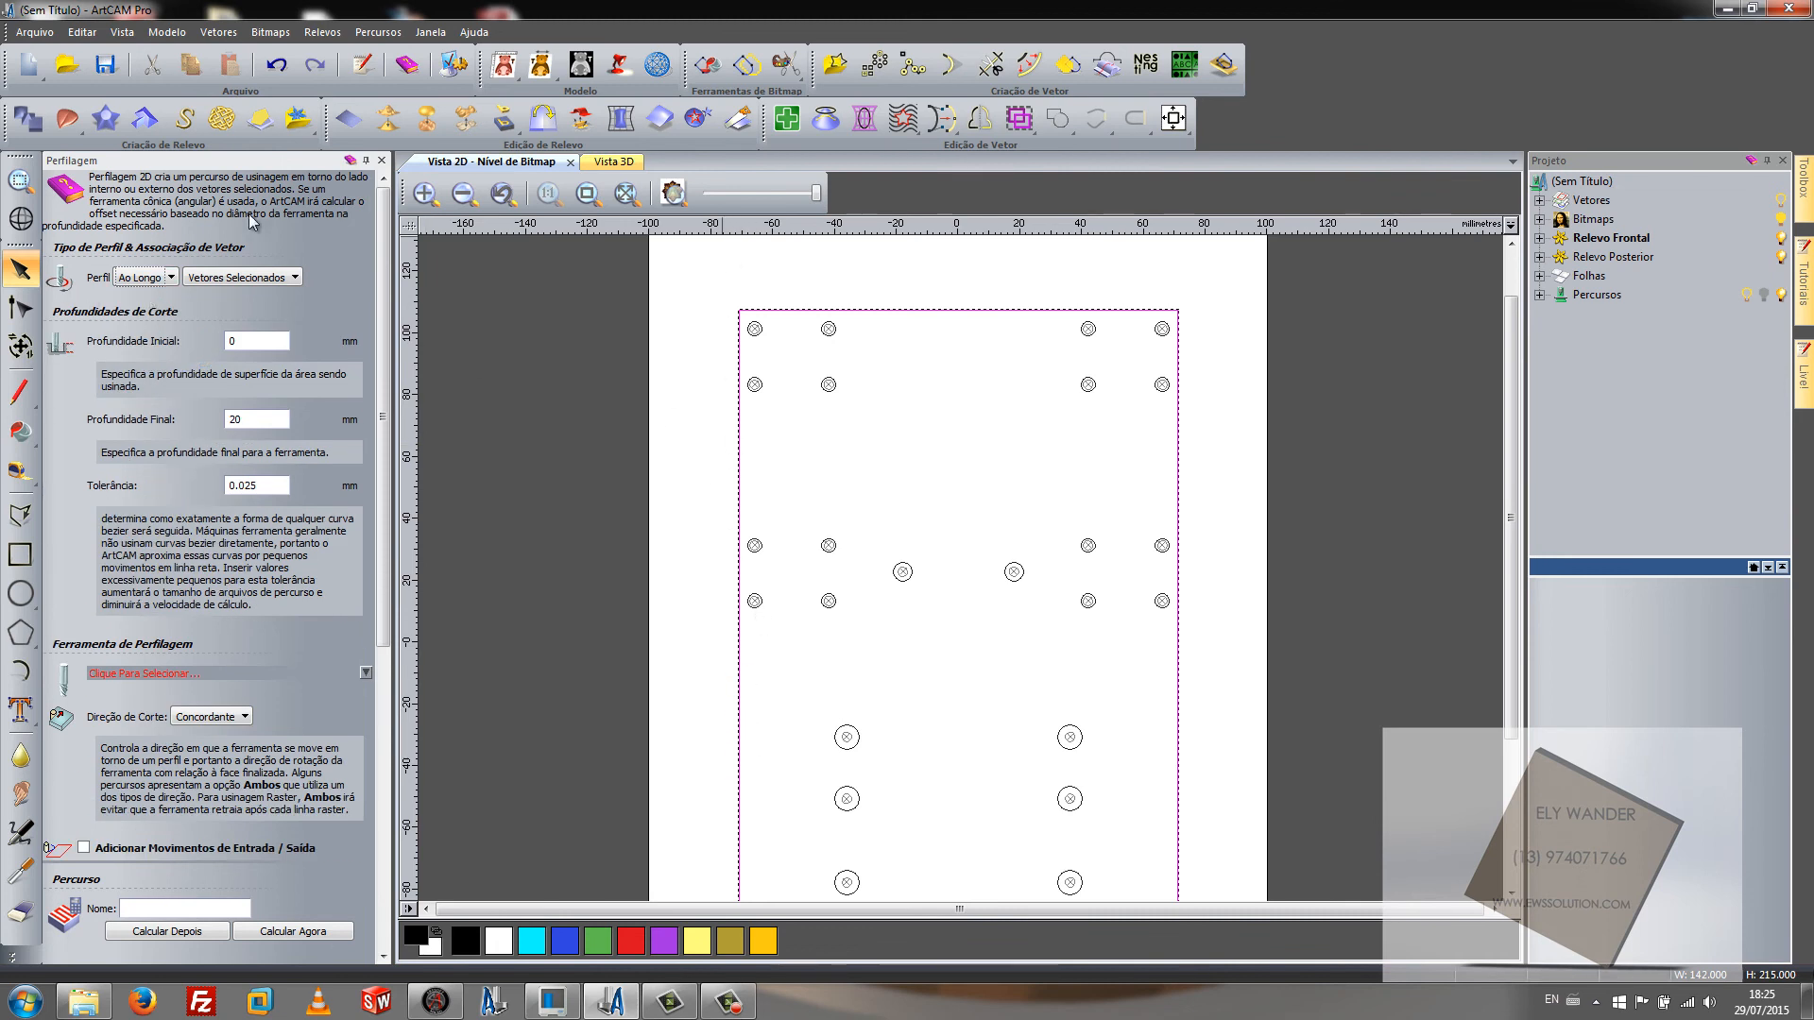
left_click(157, 279)
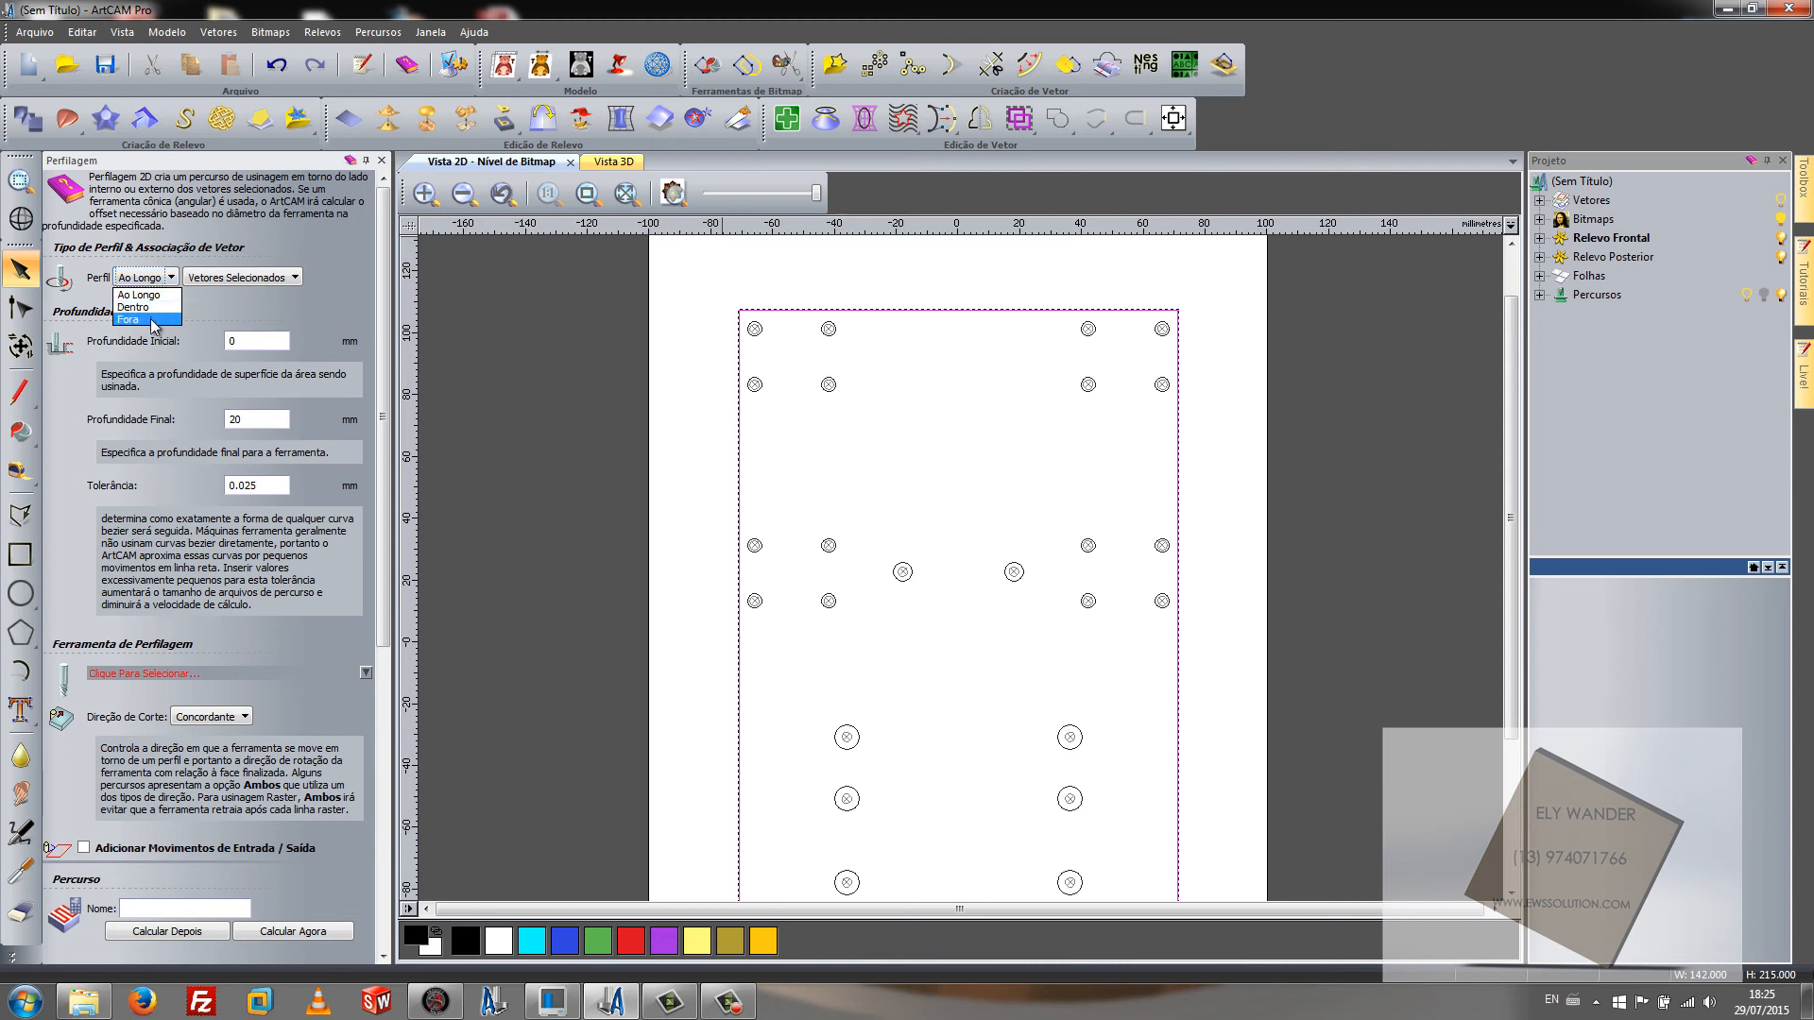
left_click(151, 320)
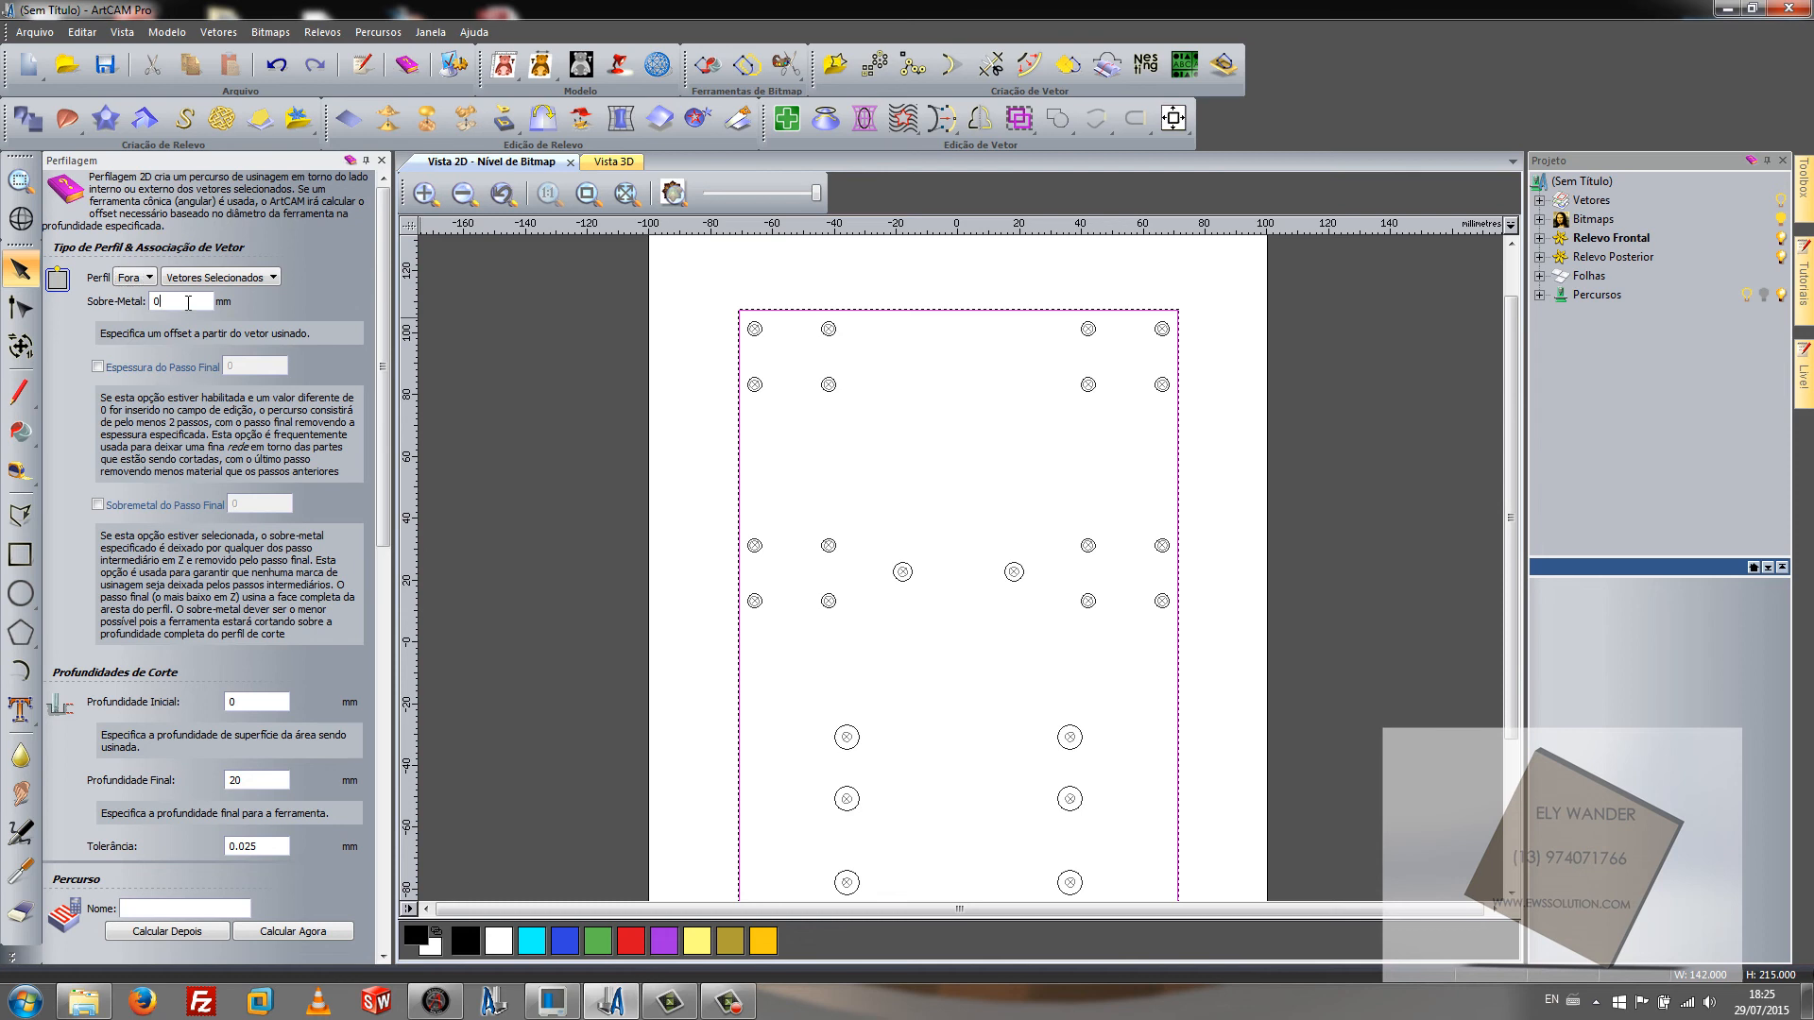
Step: Choose the metric wood or plastic End Mill 3 mm as the profiling tool
left_click_drag(385, 380, 384, 531)
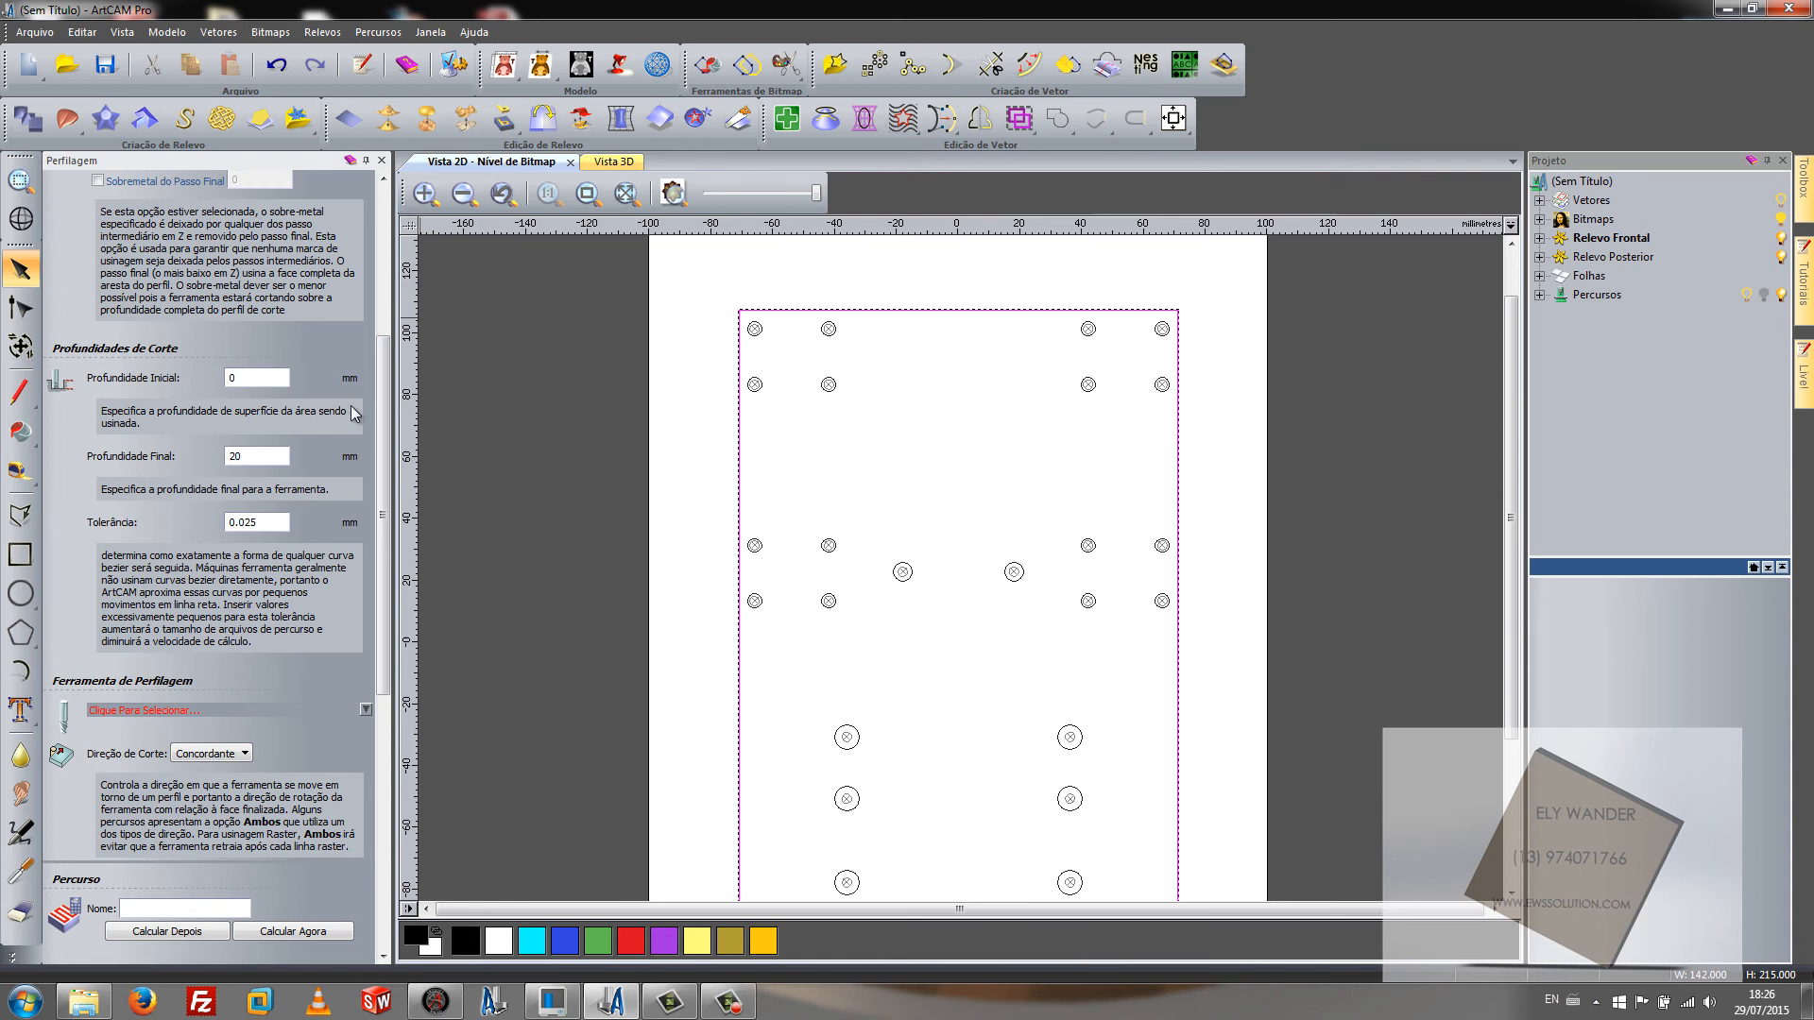
left_click_drag(388, 406, 388, 561)
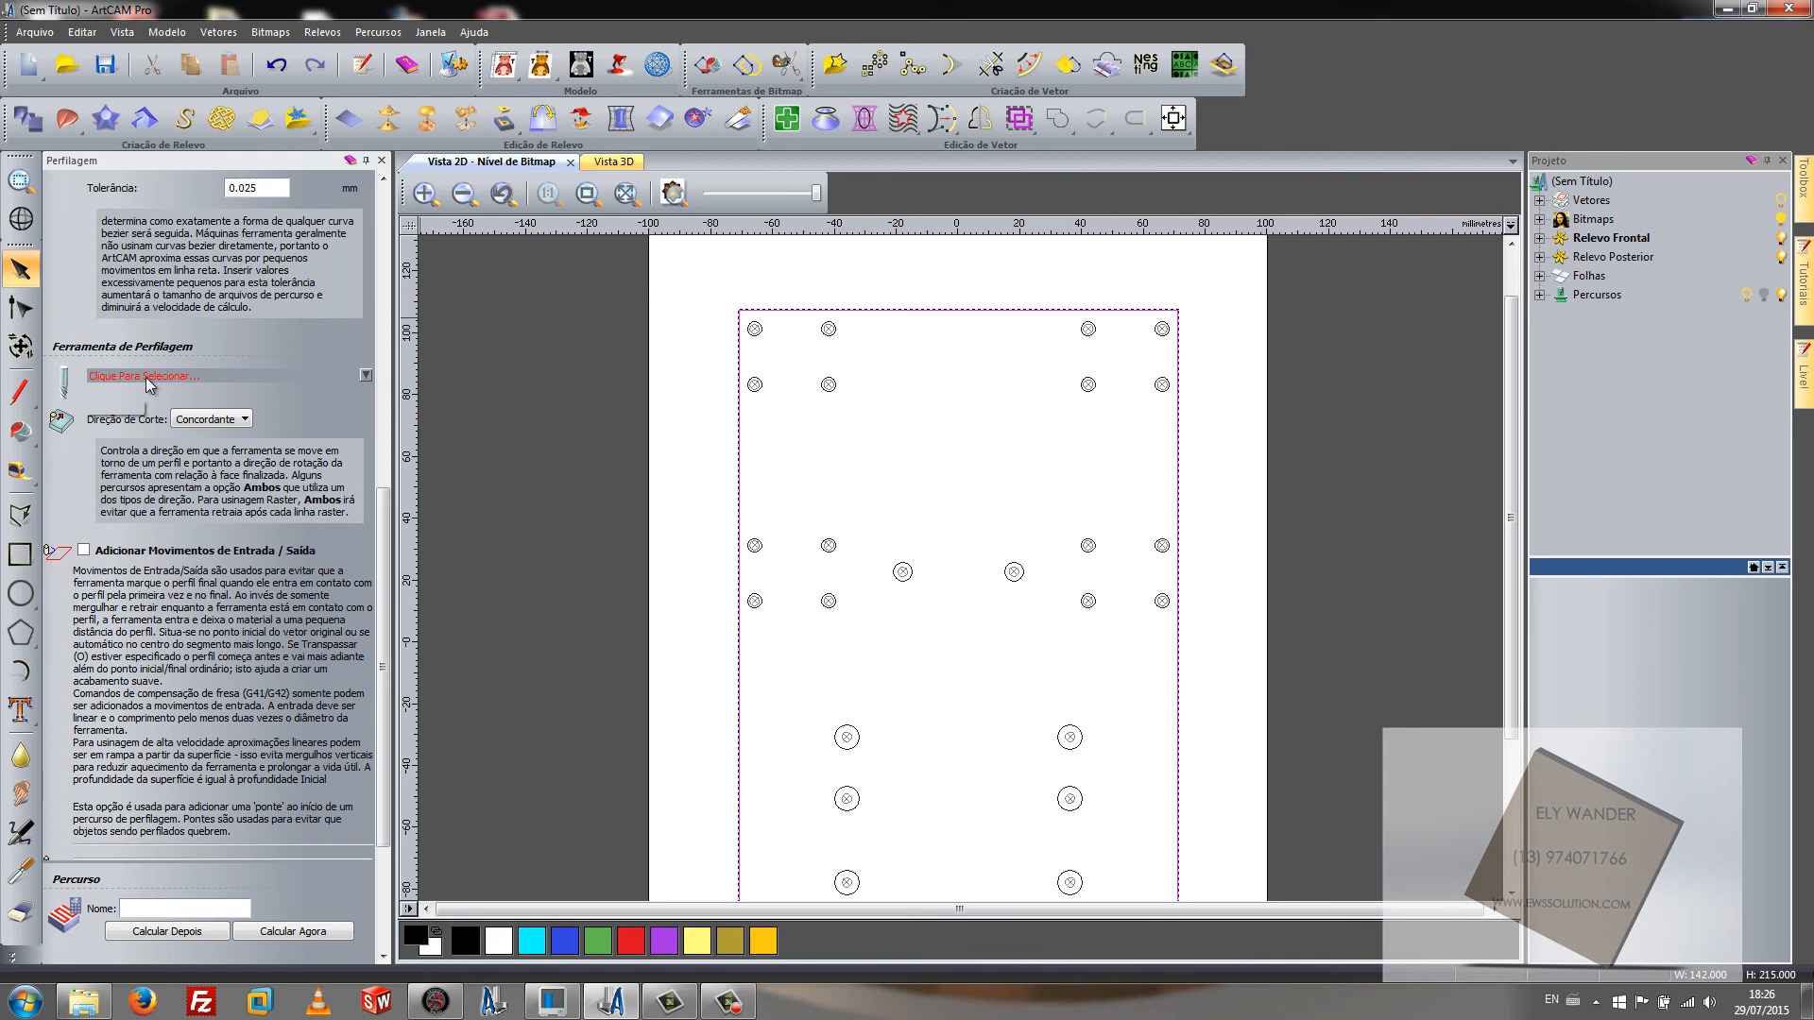
left_click(365, 376)
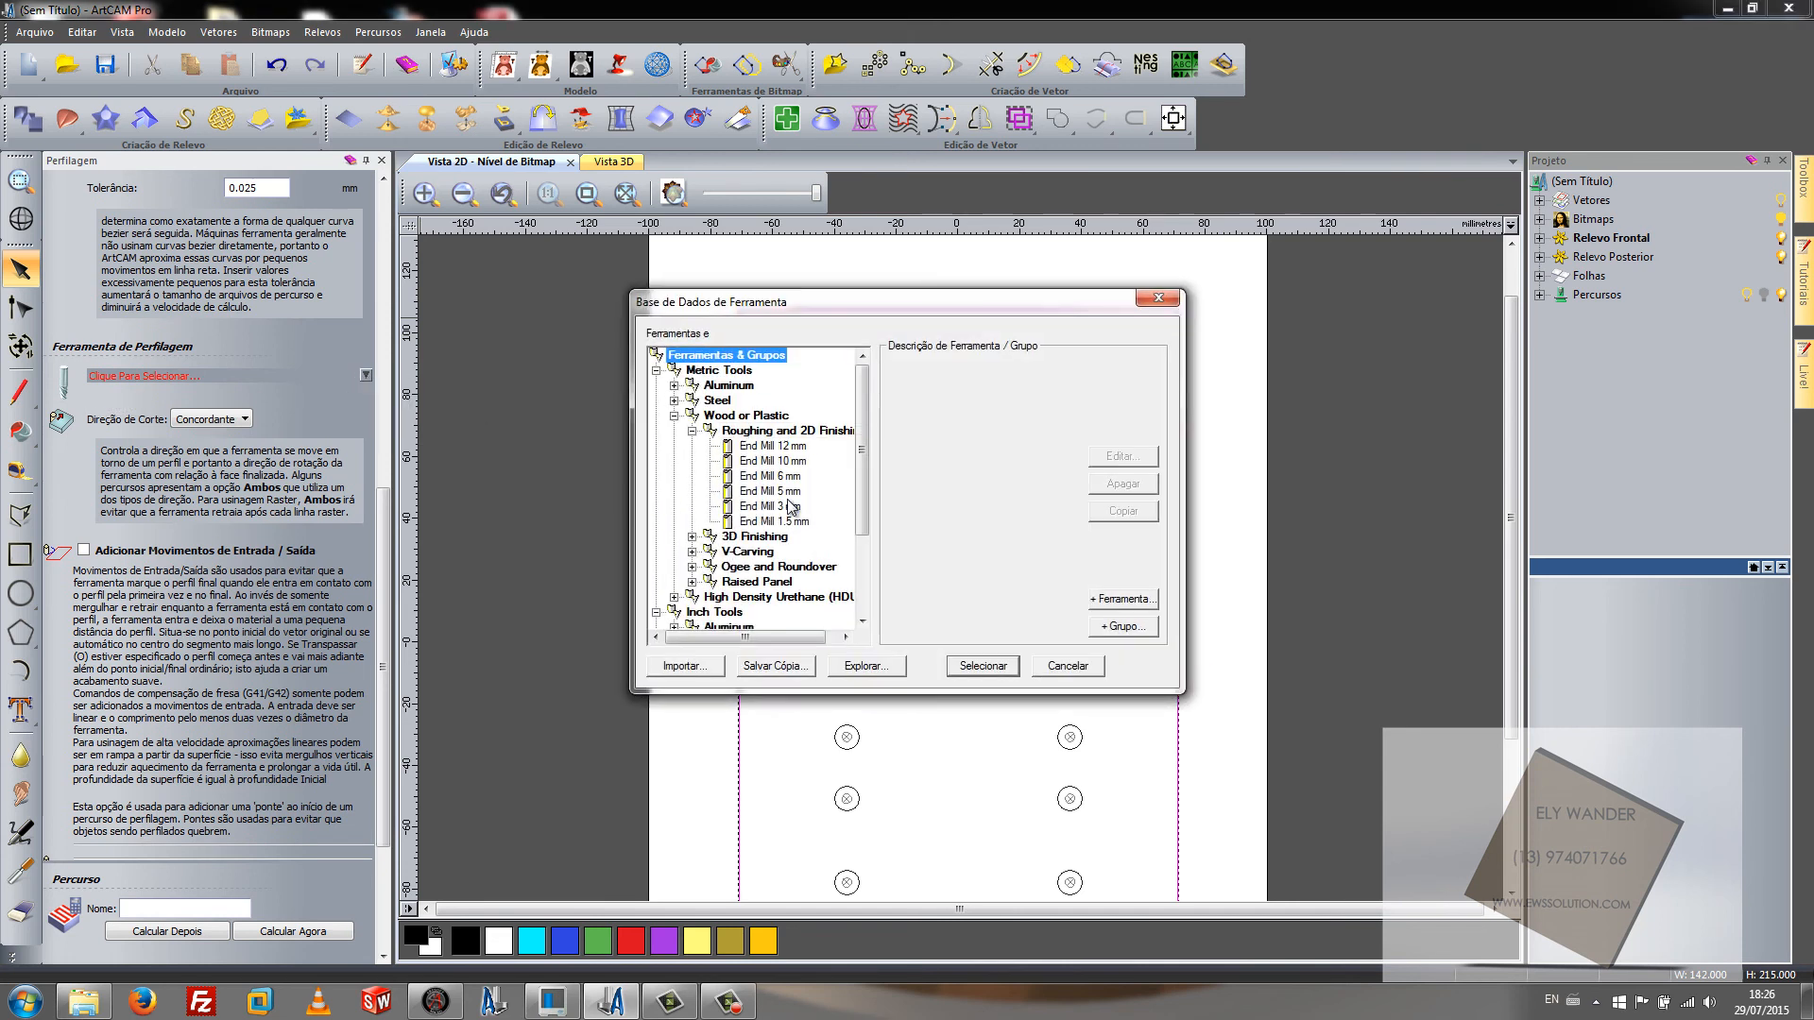
left_click(787, 507)
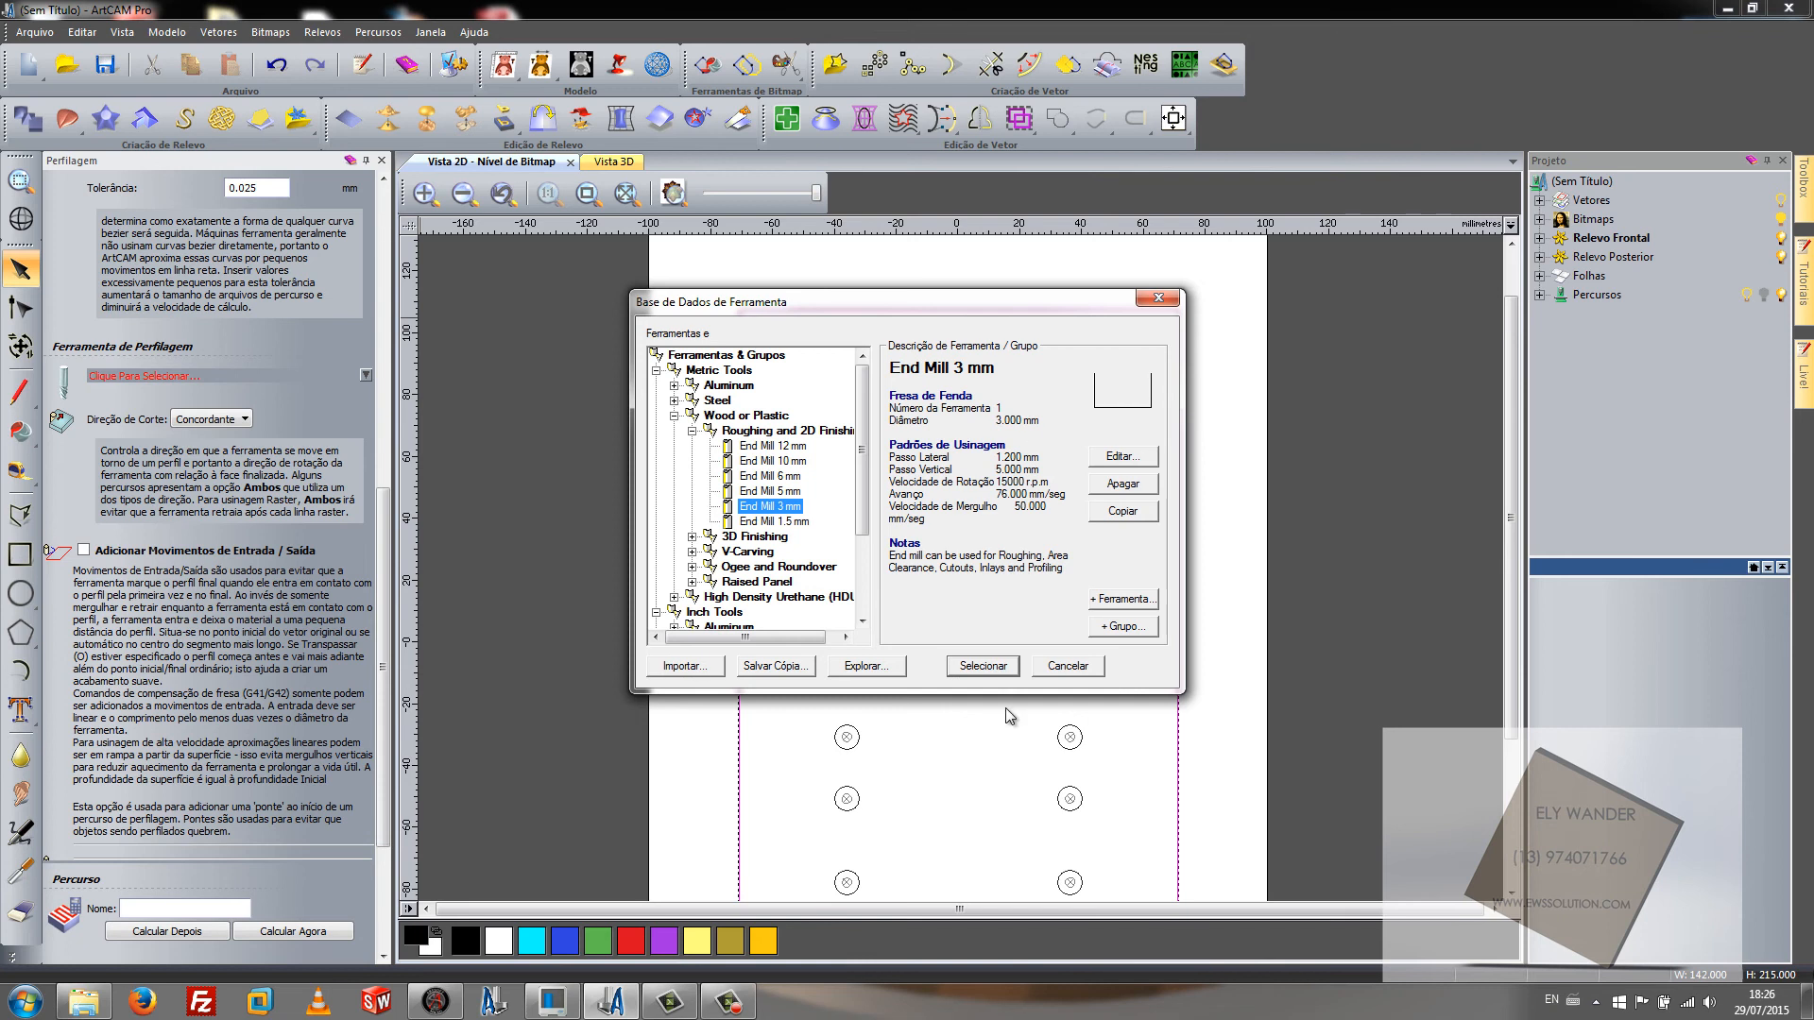
left_click(983, 666)
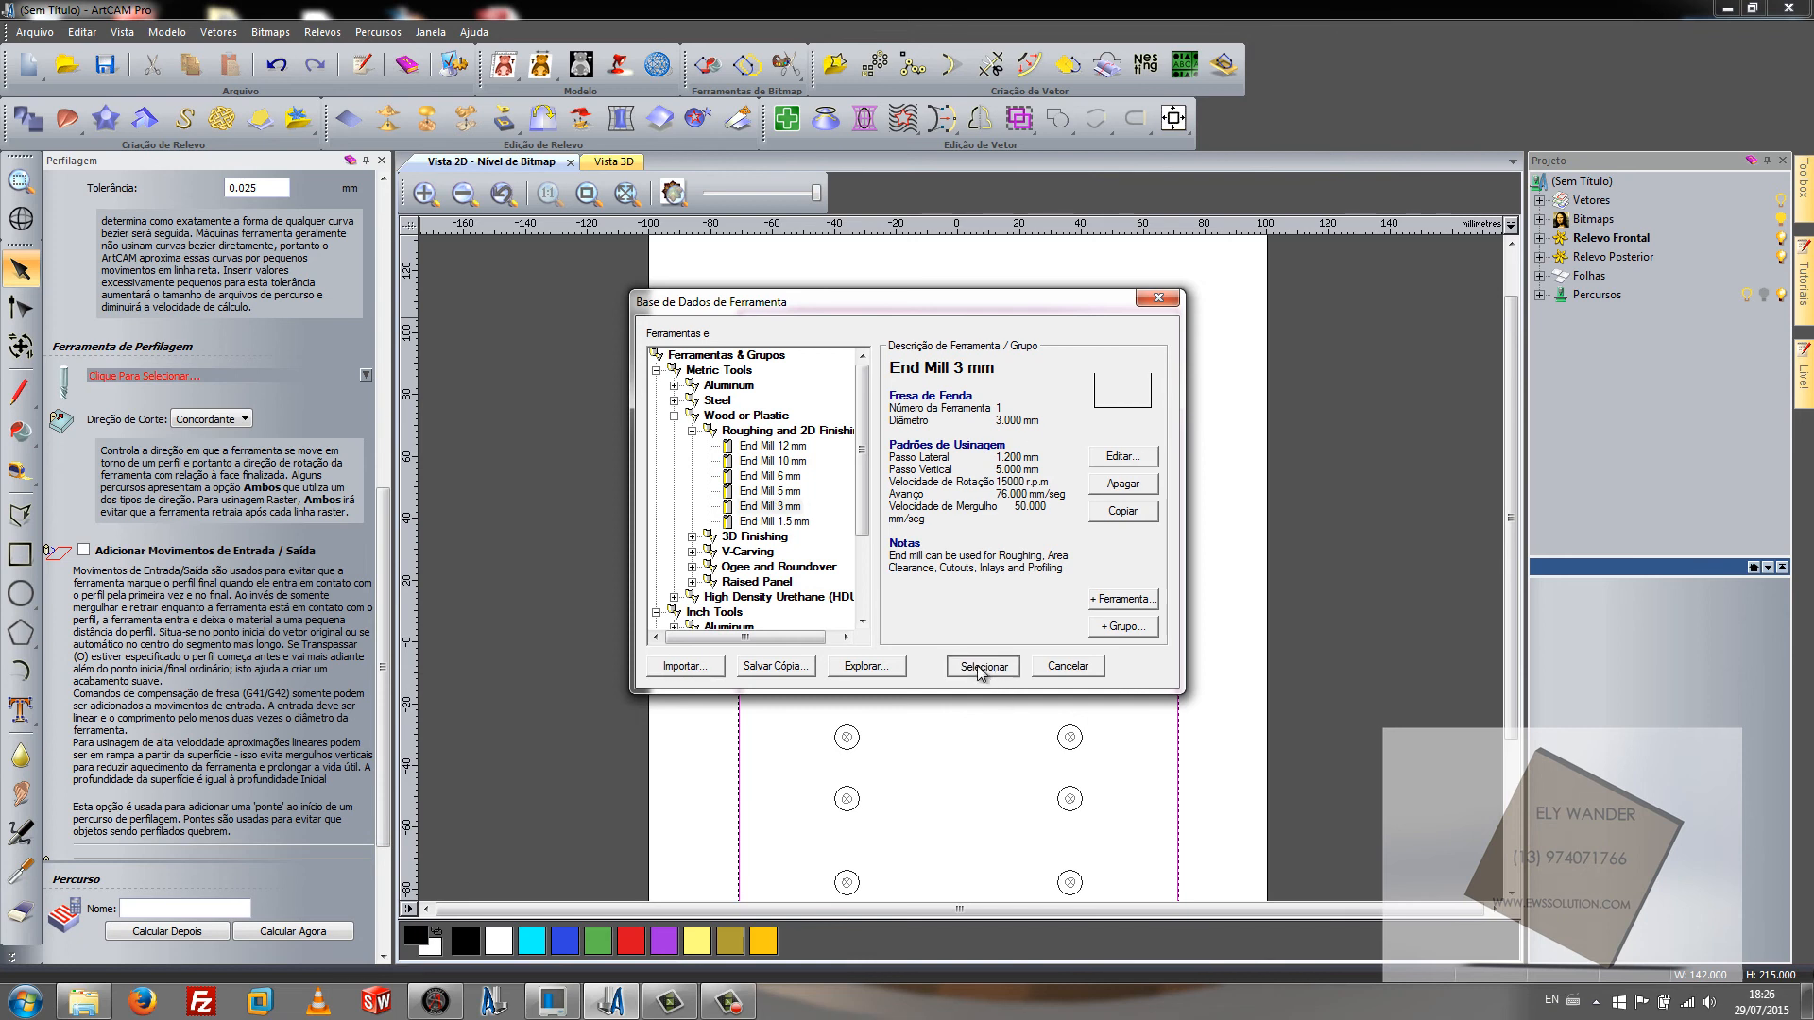
Step: Review the remaining profiling options and the cutting direction choices, keeping Concordante
left_click_drag(388, 482, 385, 643)
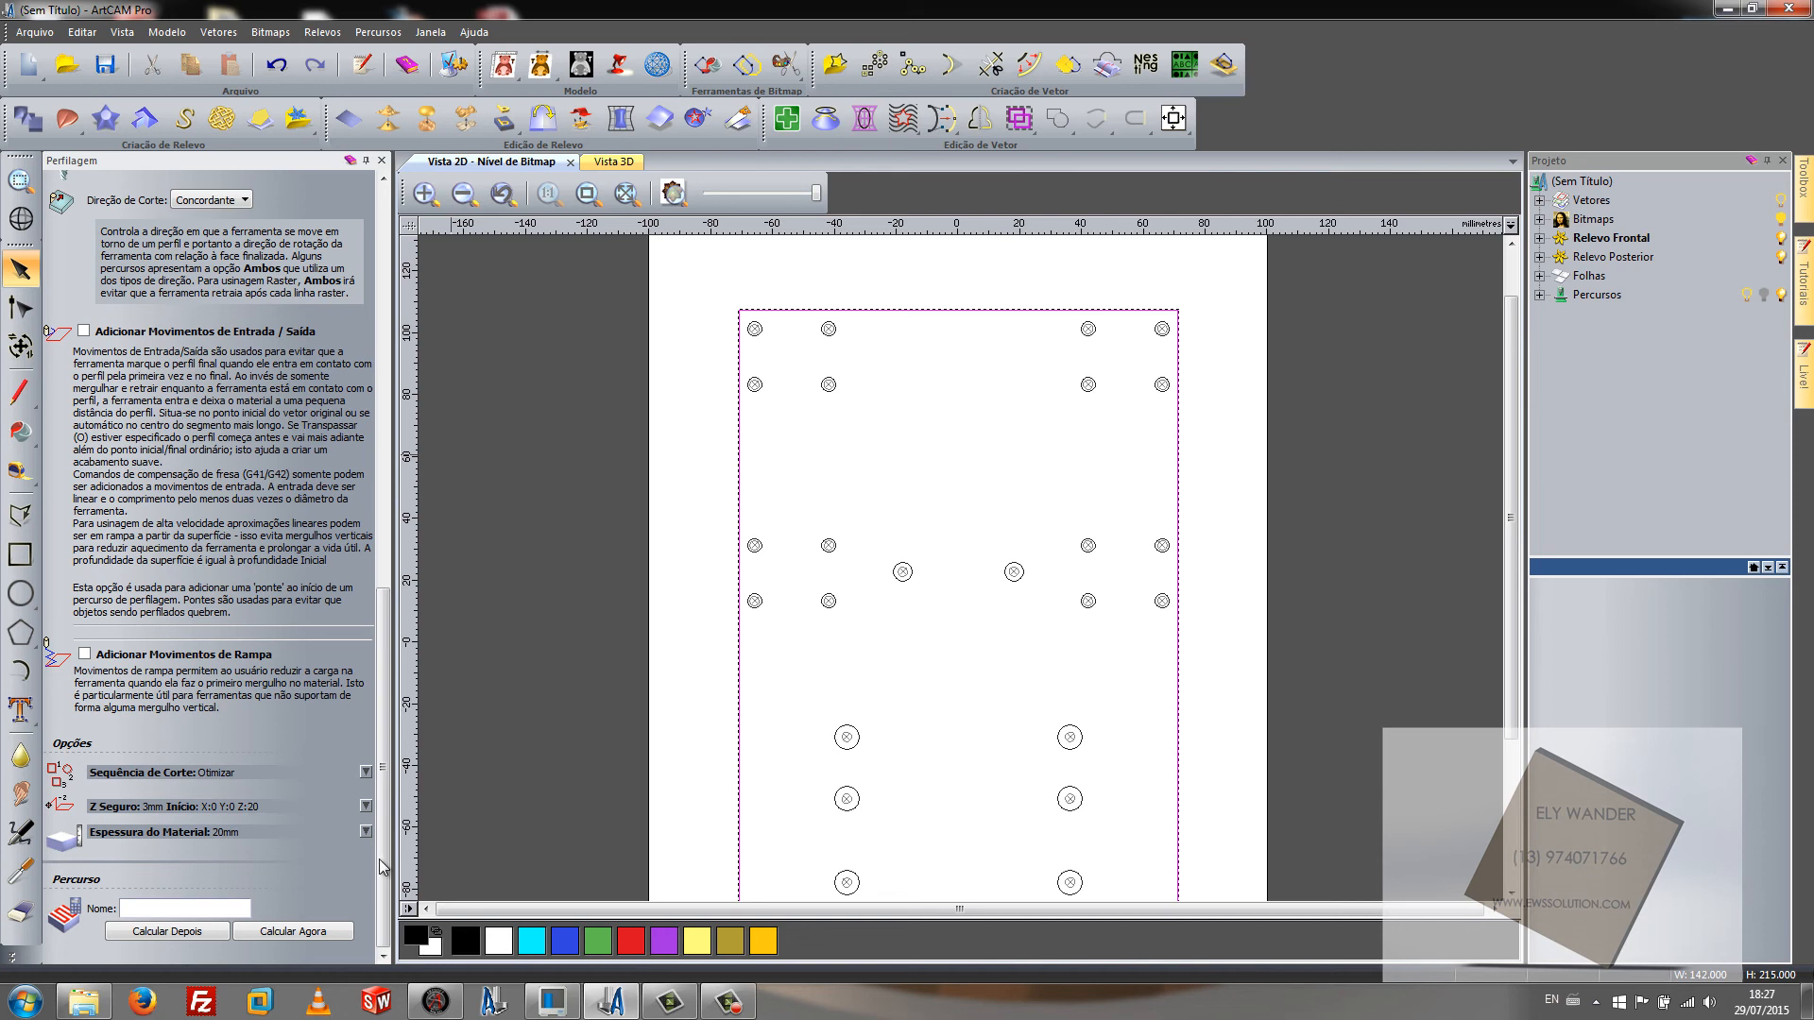
scroll(382, 867, "up", 8)
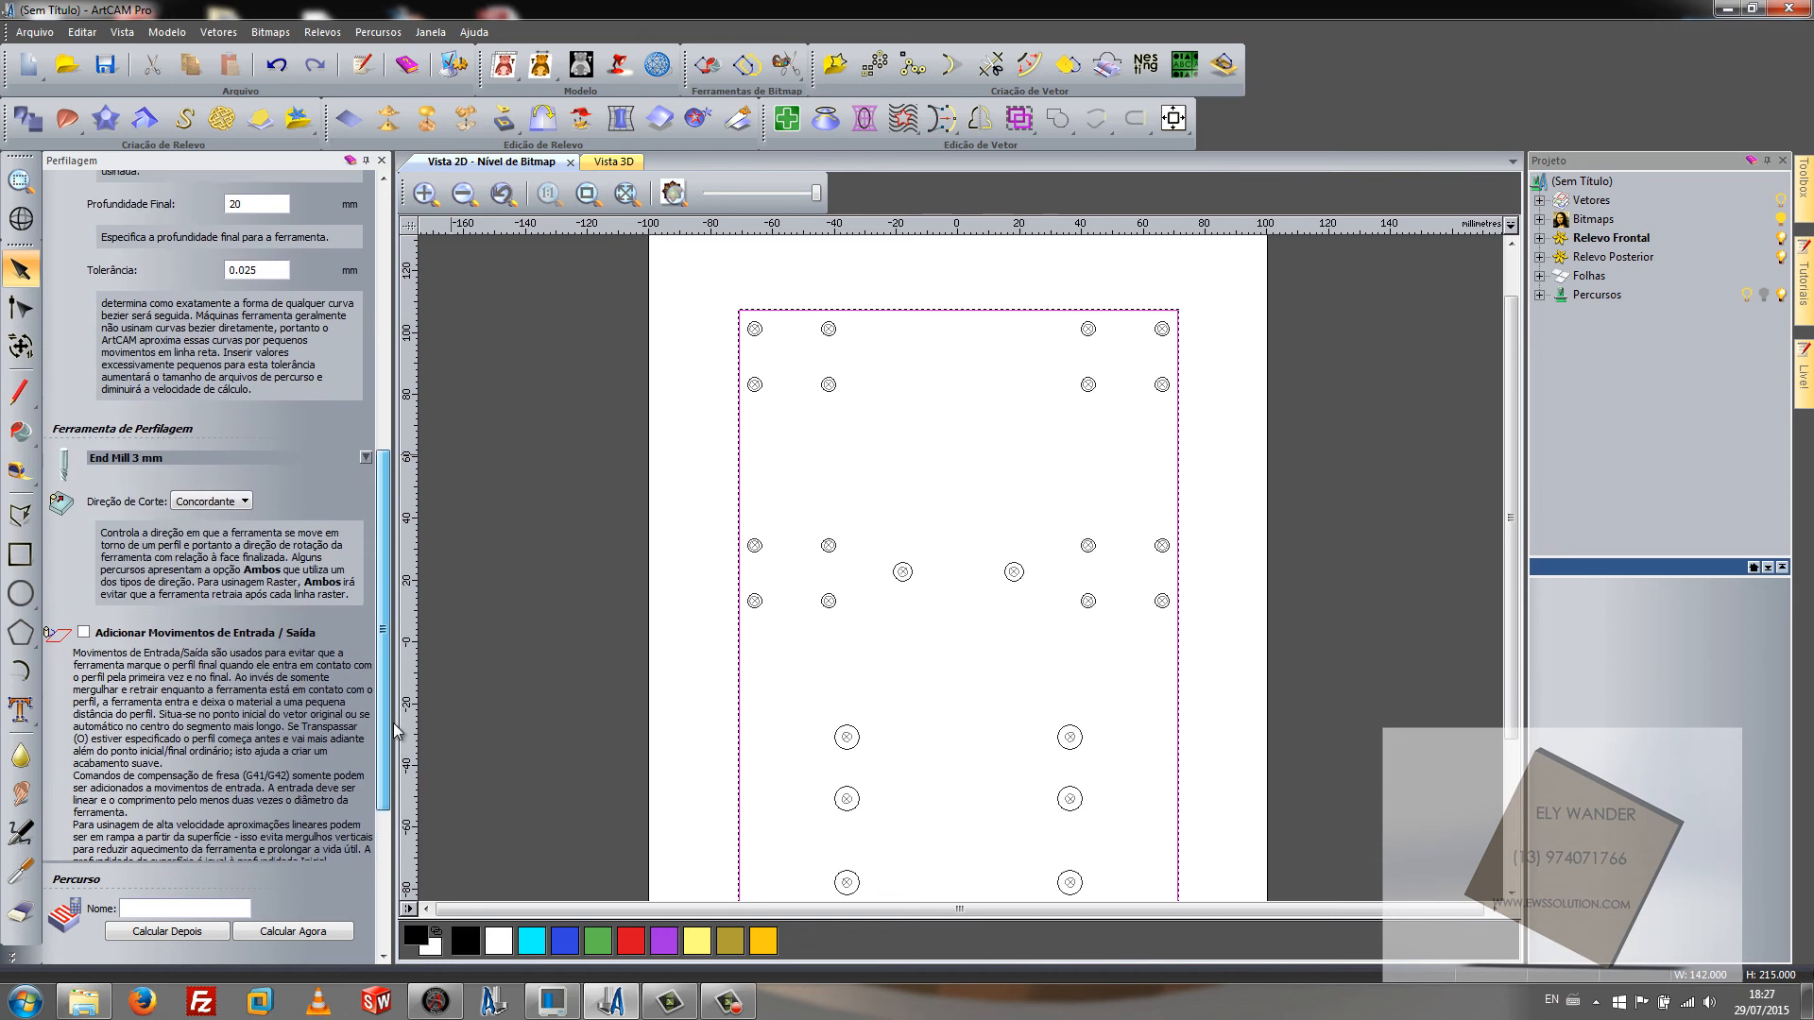
left_click(217, 502)
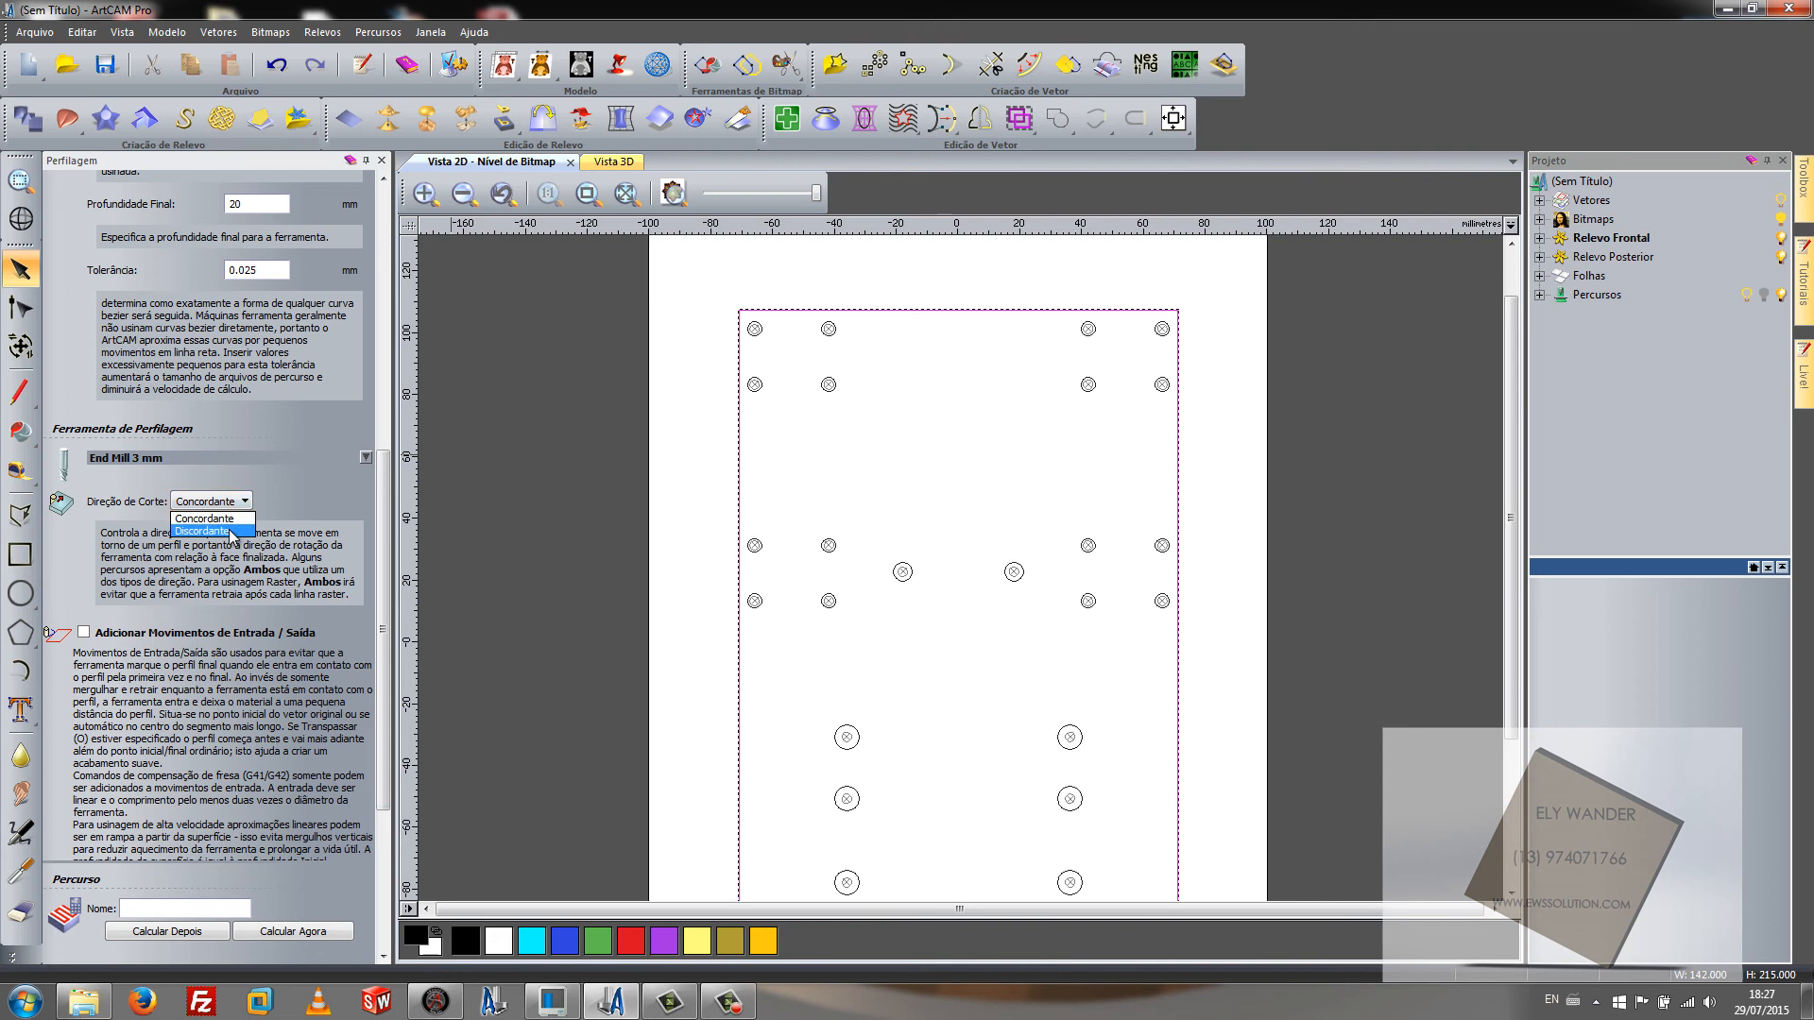
left_click(233, 504)
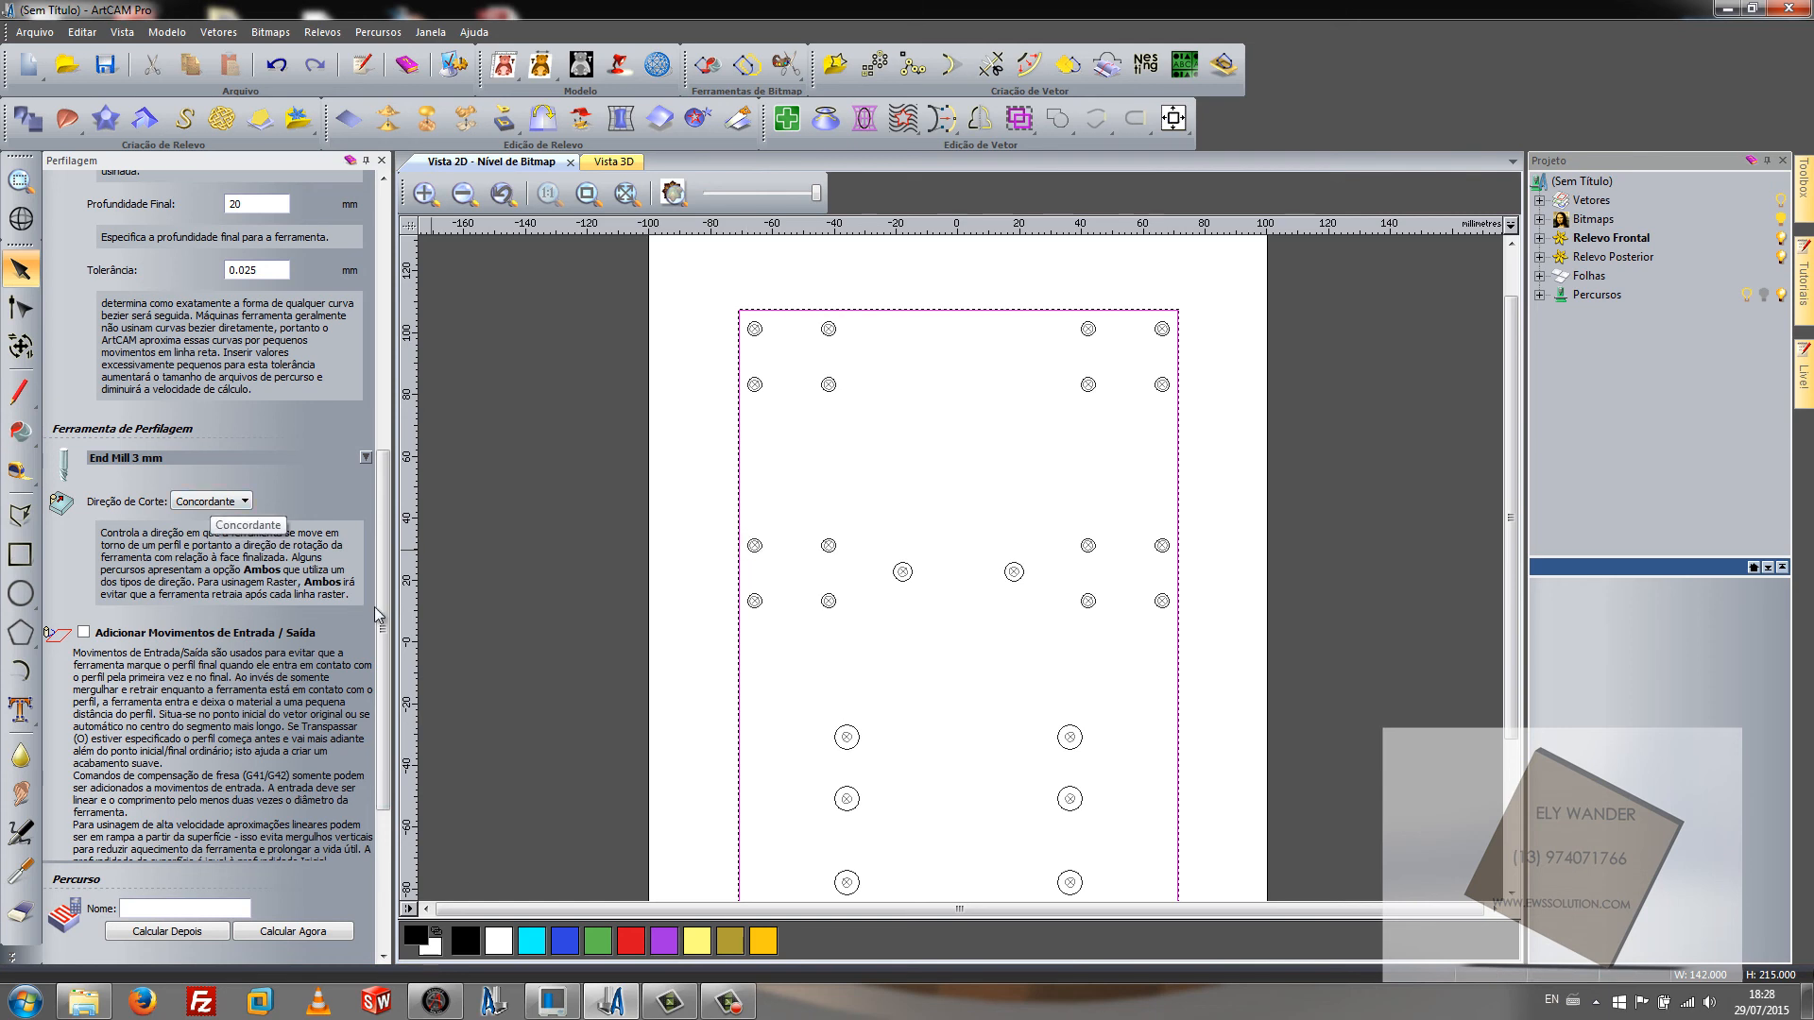
Step: Name the profile toolpath CORTE and calculate it immediately
left_click_drag(382, 558, 401, 766)
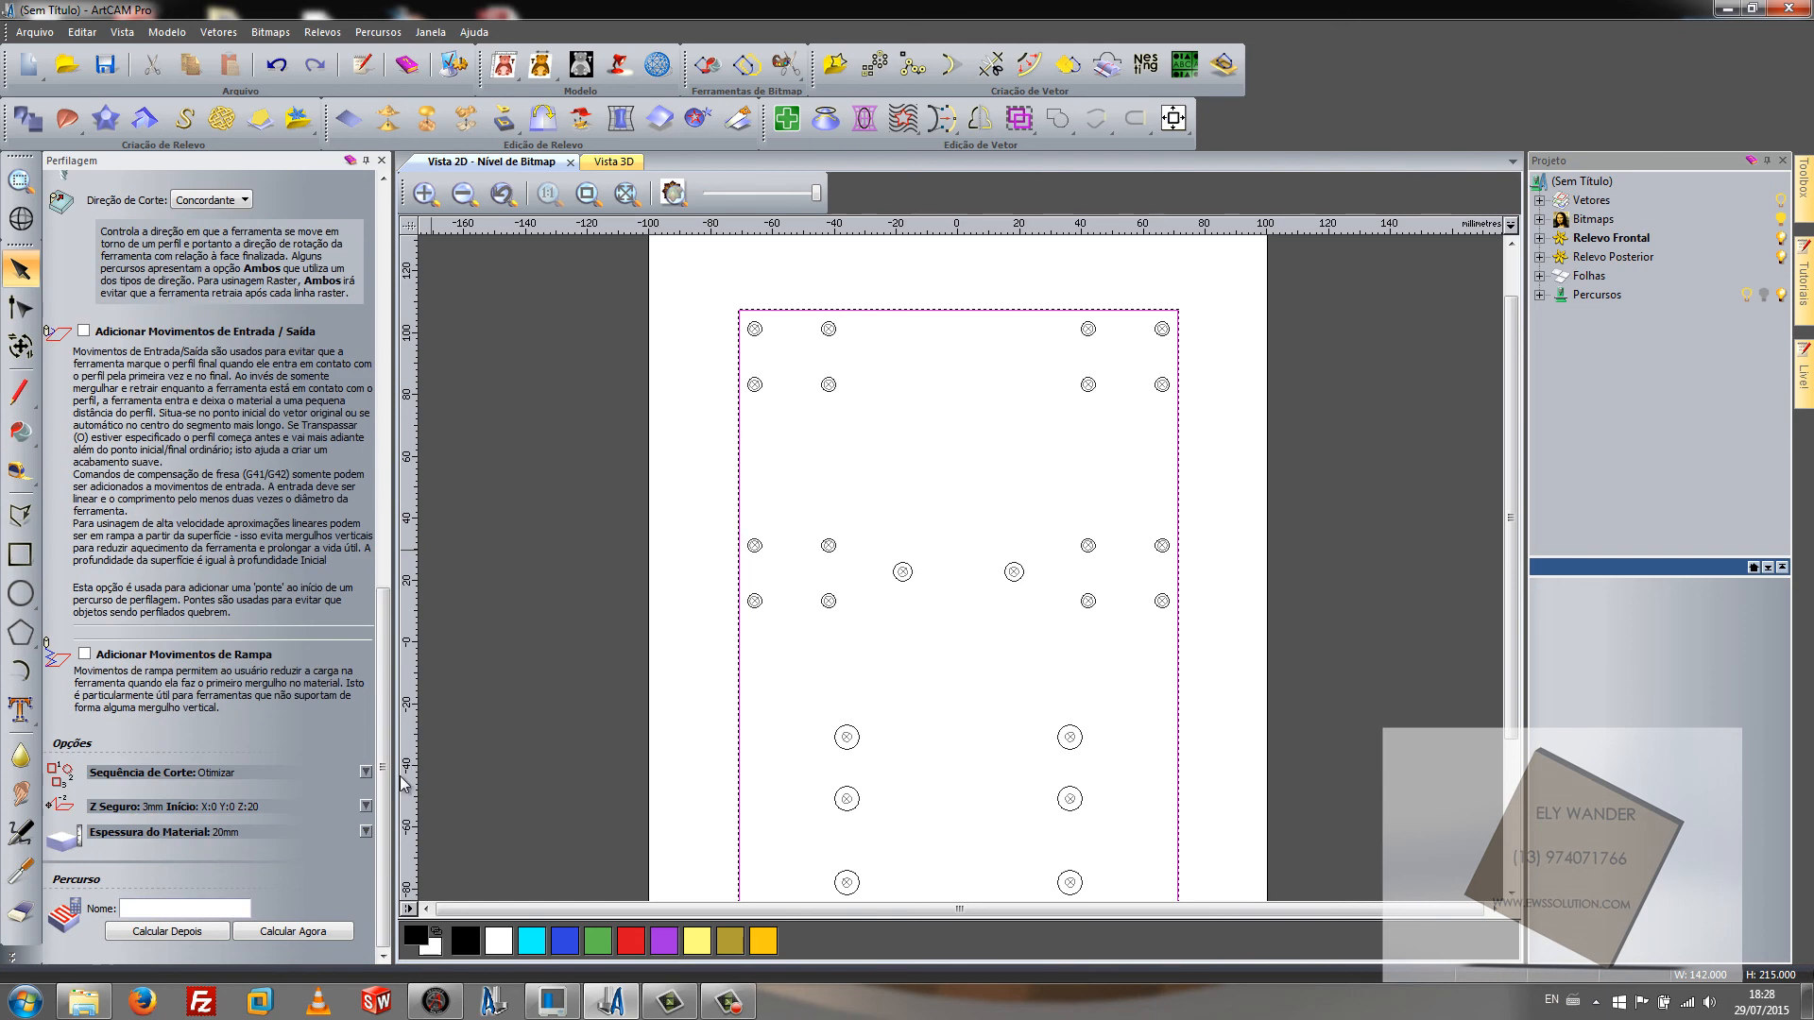
left_click(241, 905)
type("CORTE")
left_click(268, 933)
Step: Examine the calculated cutting path around the plate in 2D and the combined drilling and cutting passes in 3D
scroll(729, 892, "up", 1)
scroll(689, 422, "up", 2)
scroll(707, 321, "down", 3)
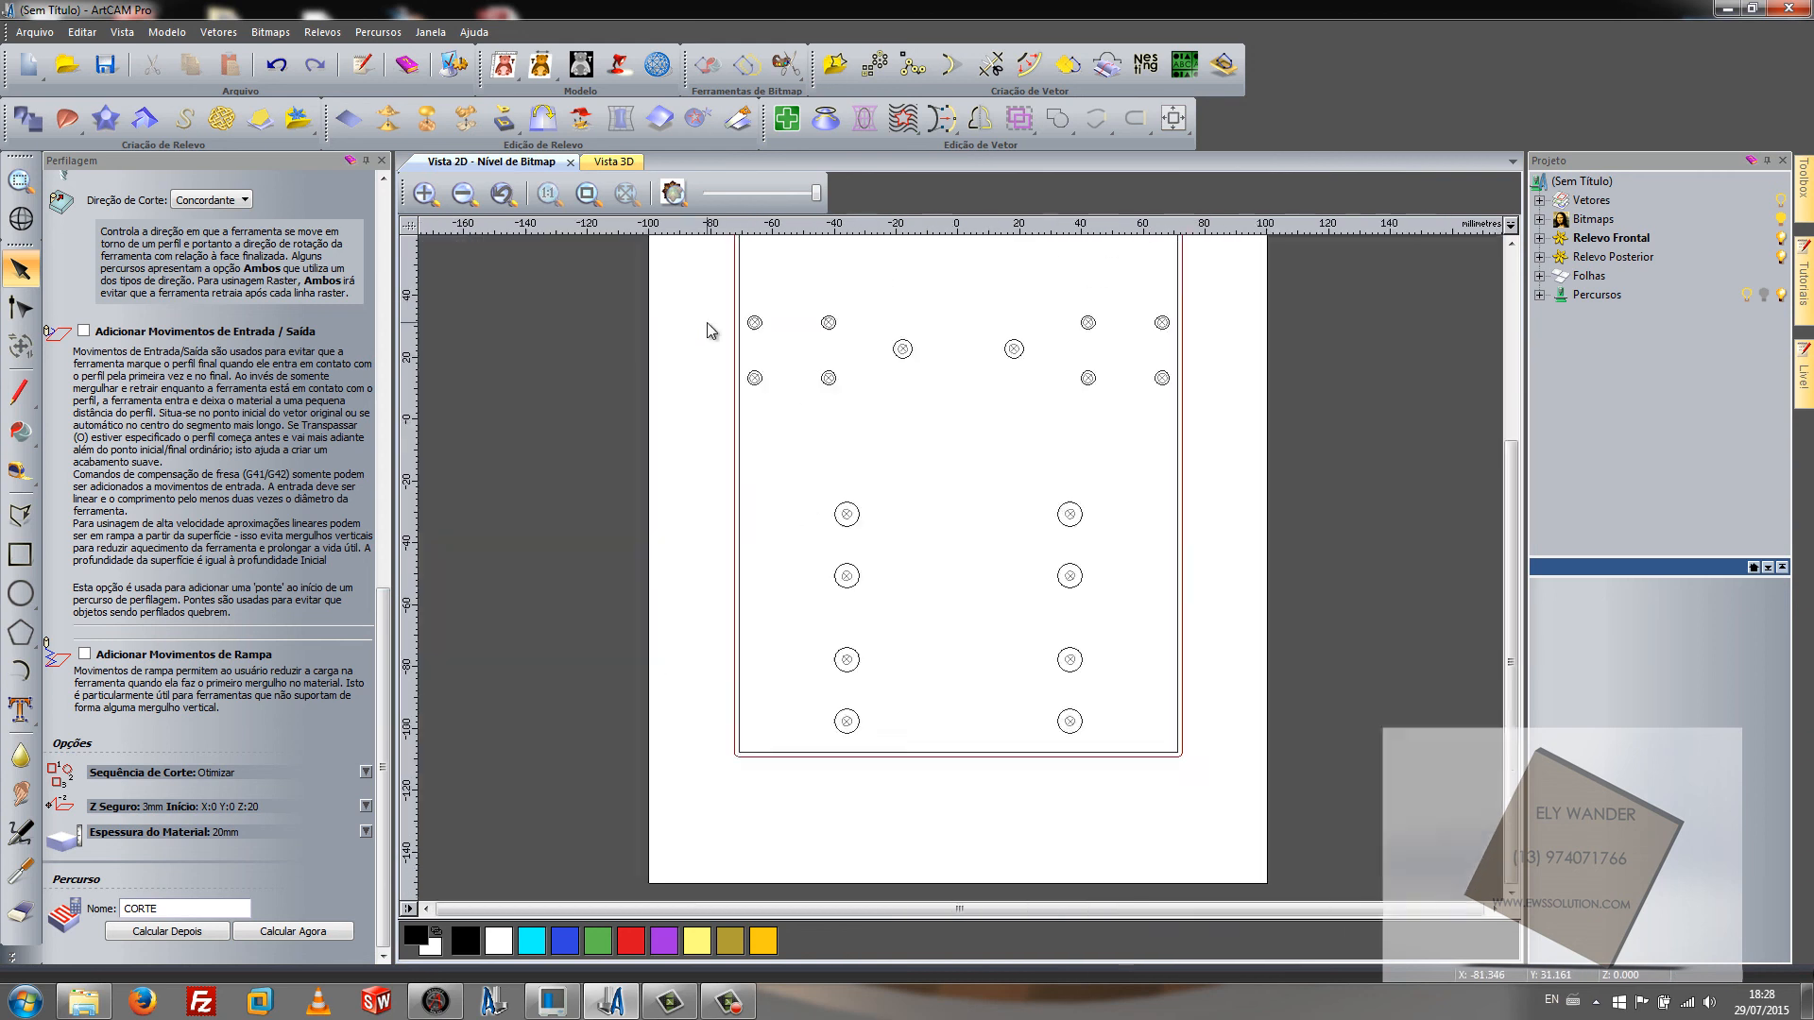
scroll(737, 401, "up", 3)
scroll(761, 643, "down", 4)
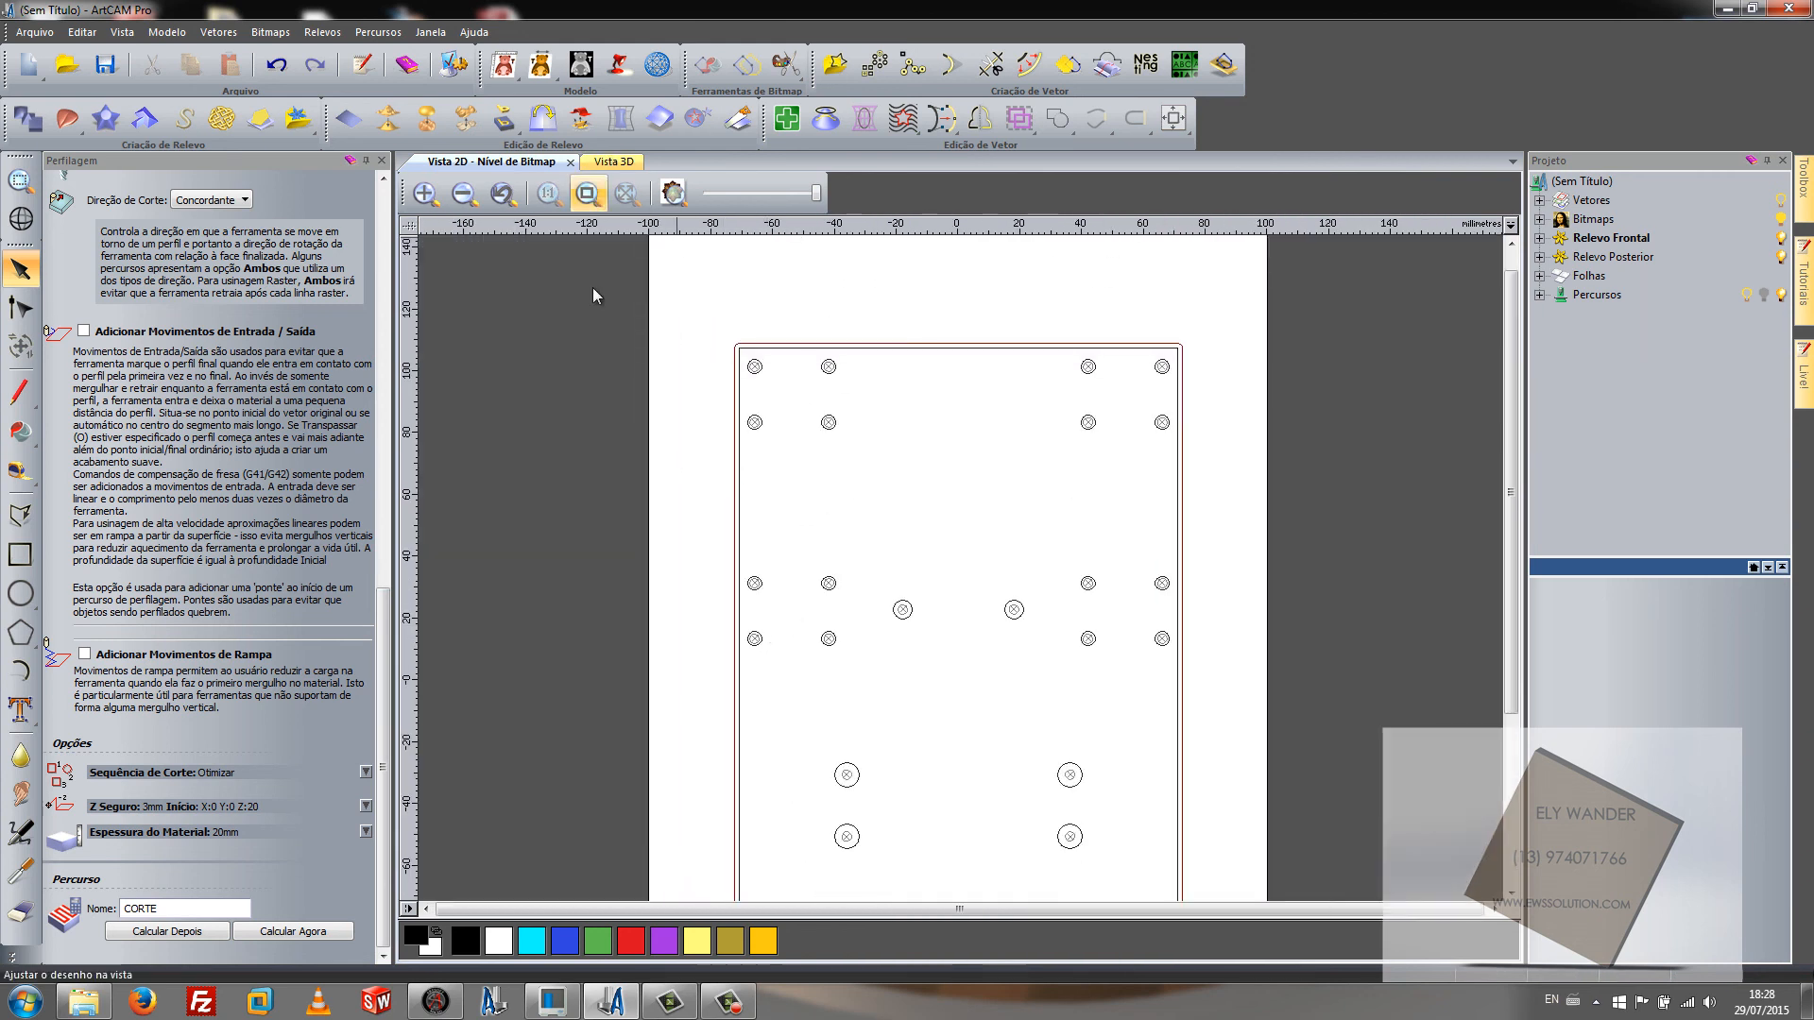
left_click(613, 162)
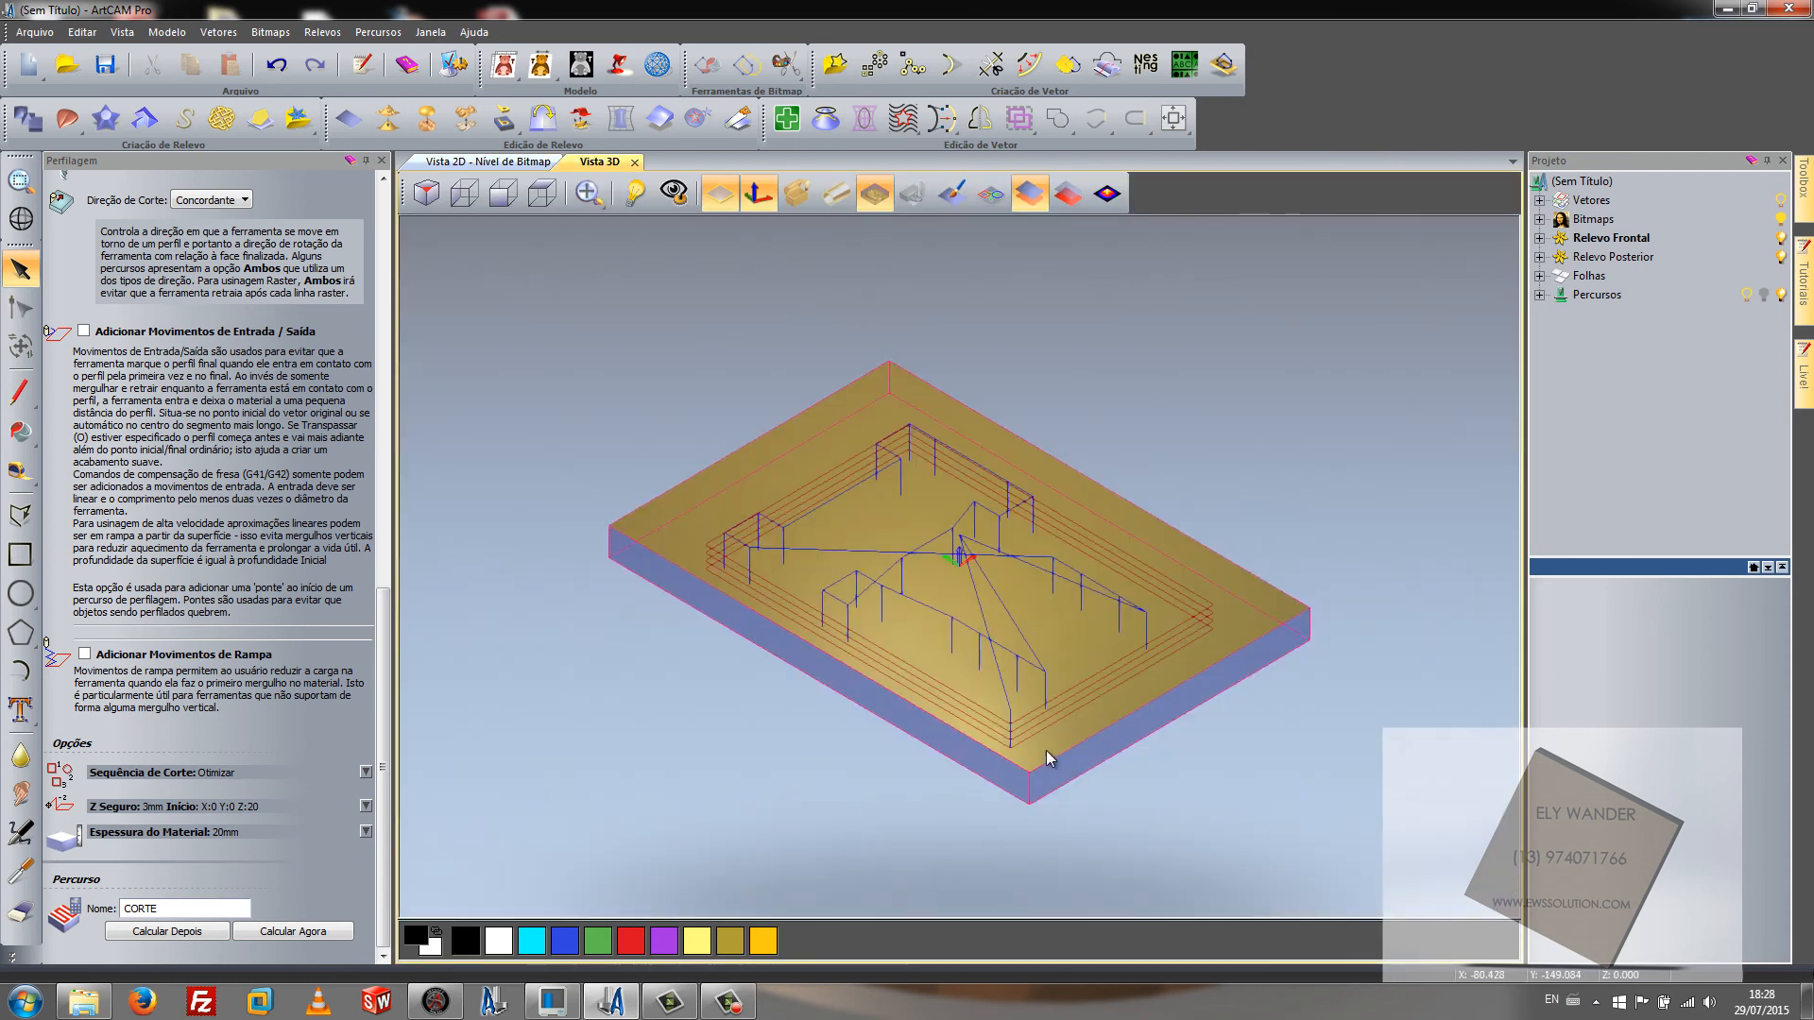
left_click_drag(1044, 748, 862, 645)
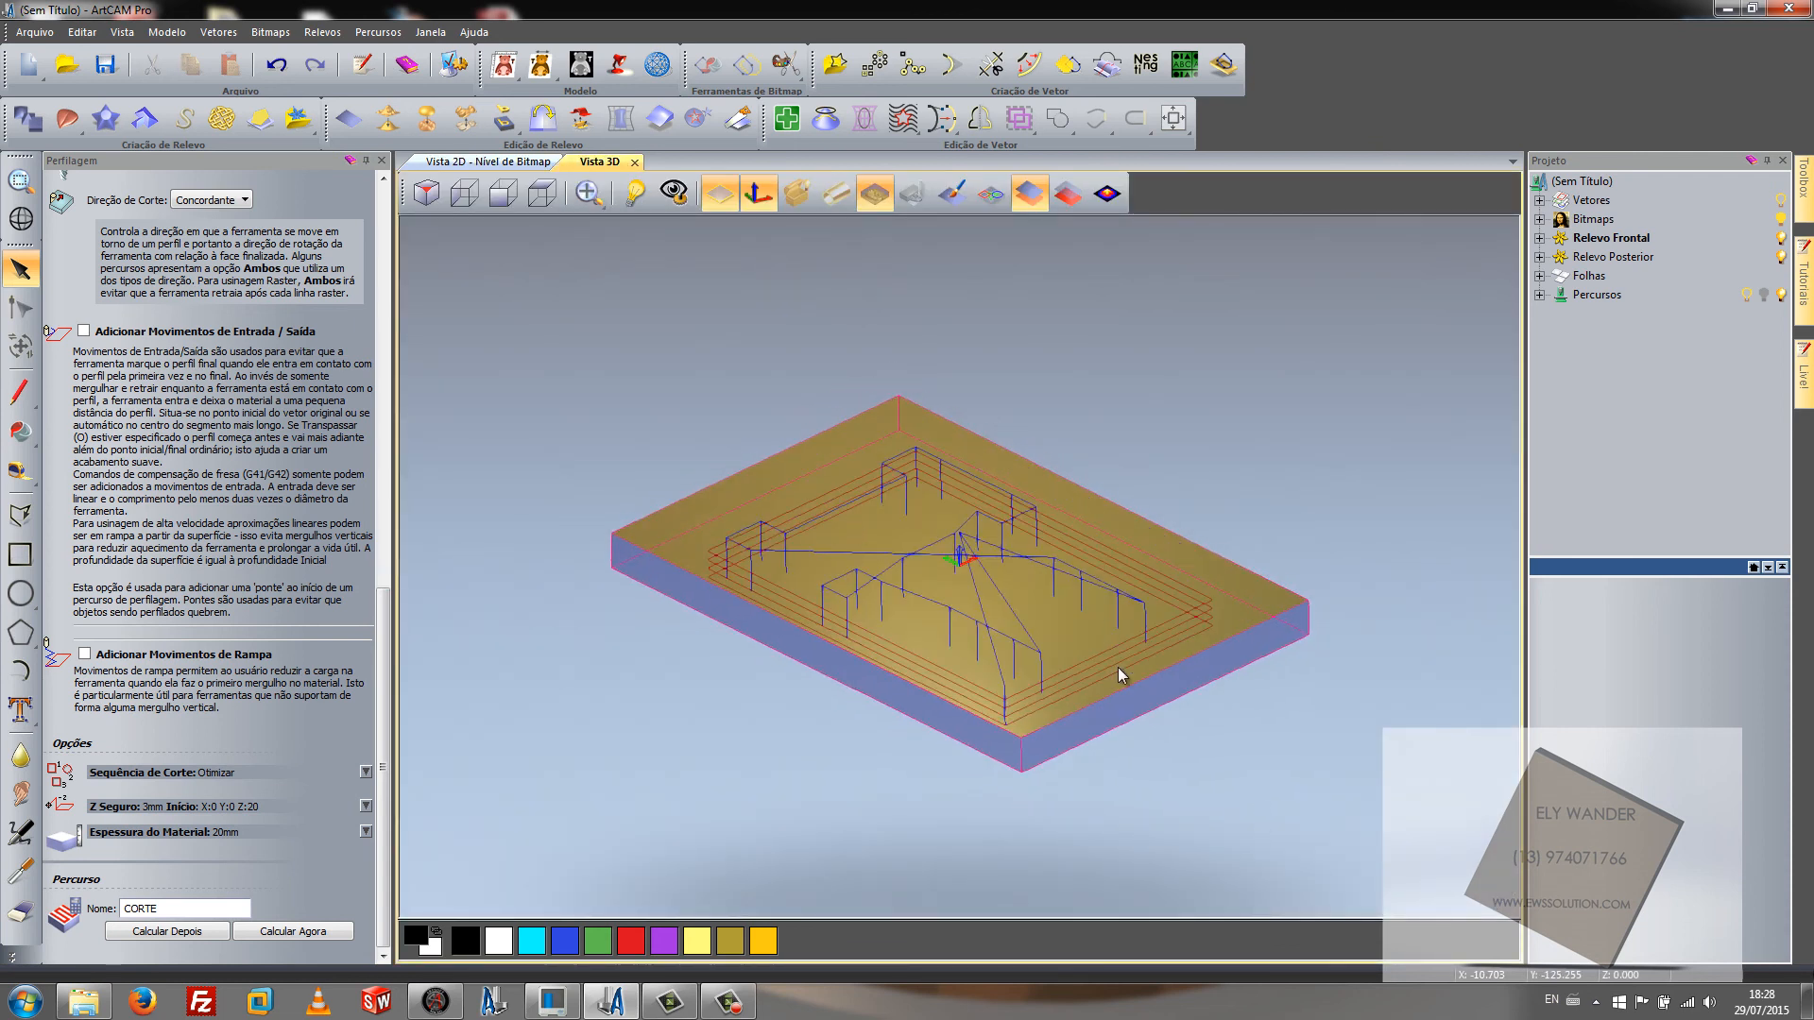
scroll(1035, 627, "up", 2)
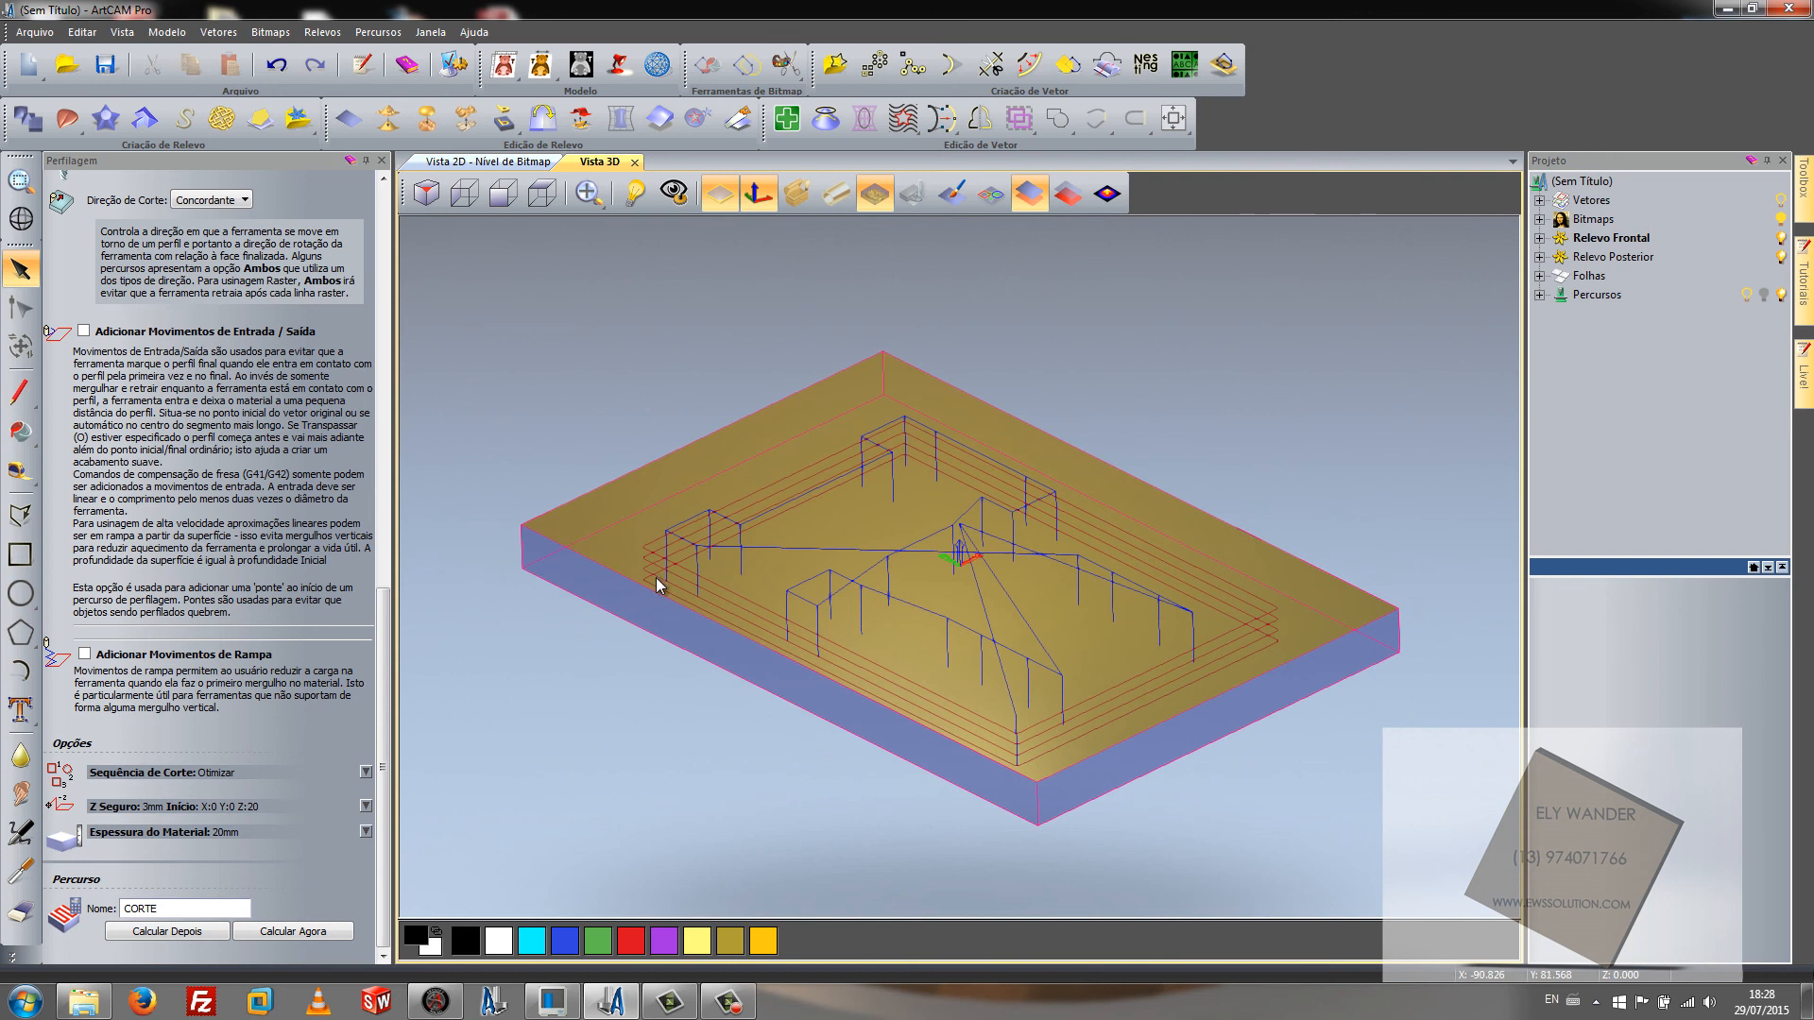
Step: Simulate all toolpaths on the whole model block, from 0 to -20 mm, at Padrão resolution
left_click(374, 34)
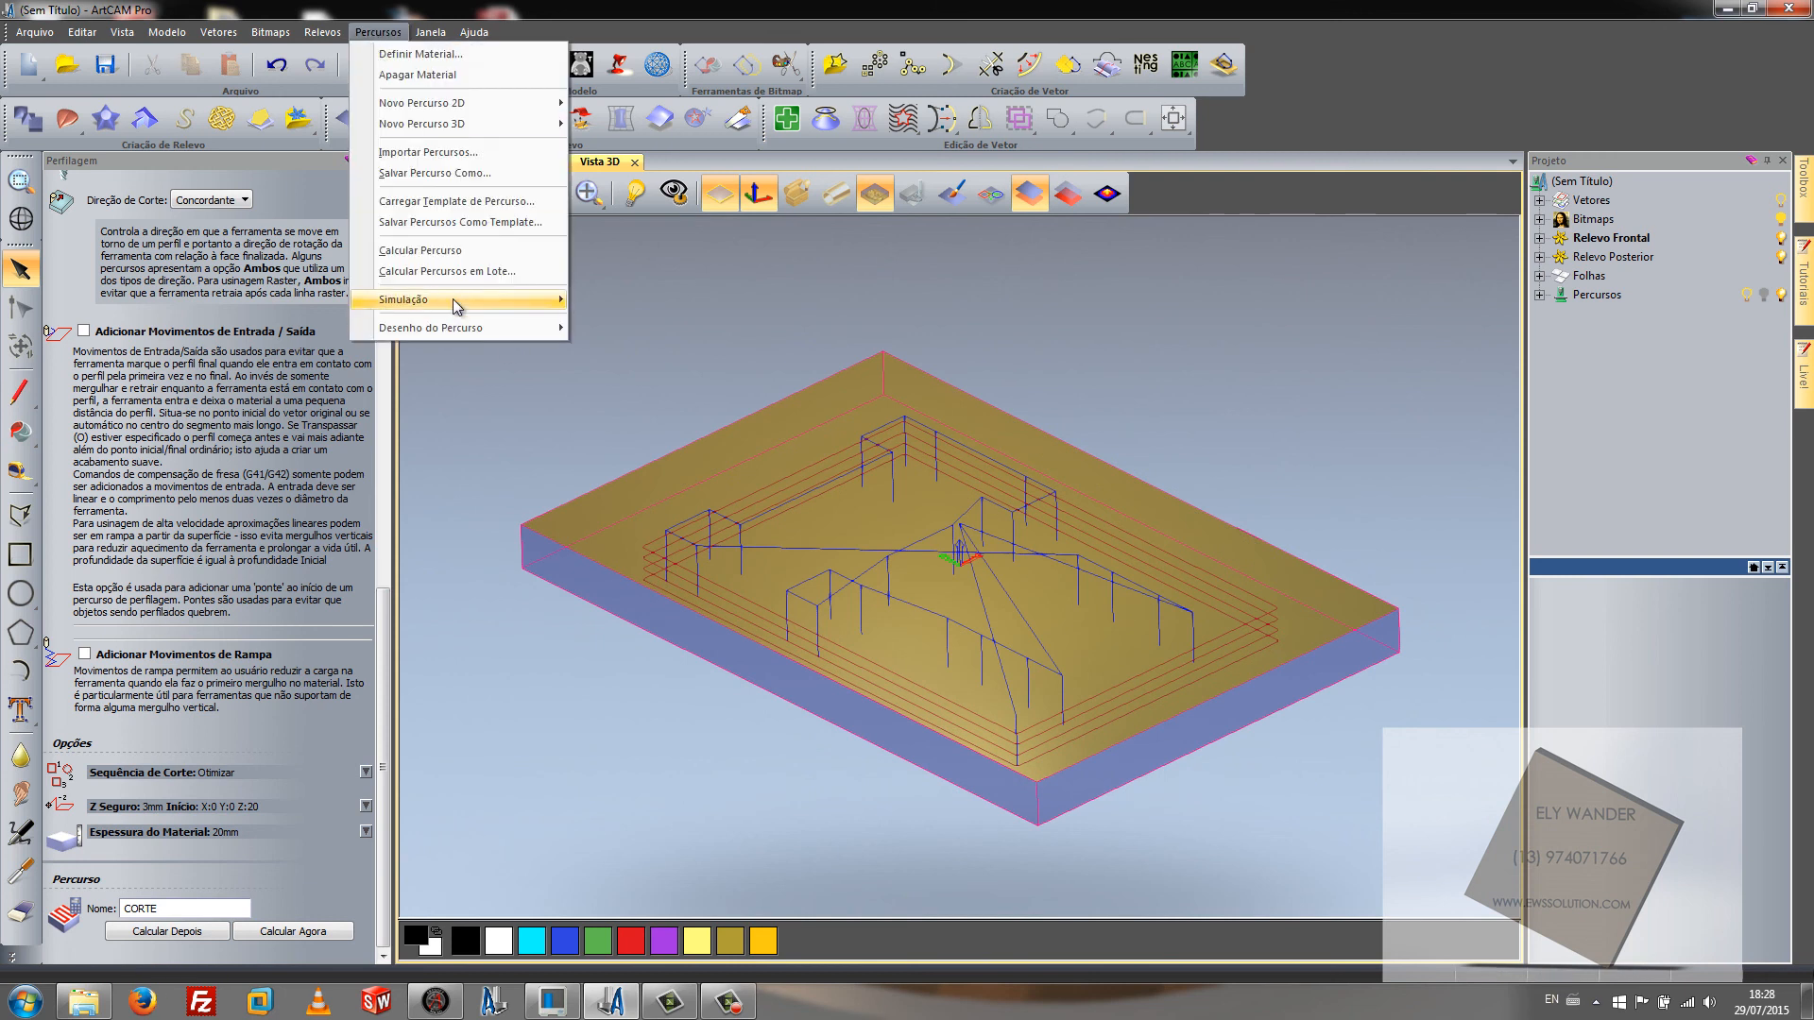
mouse_move(453, 300)
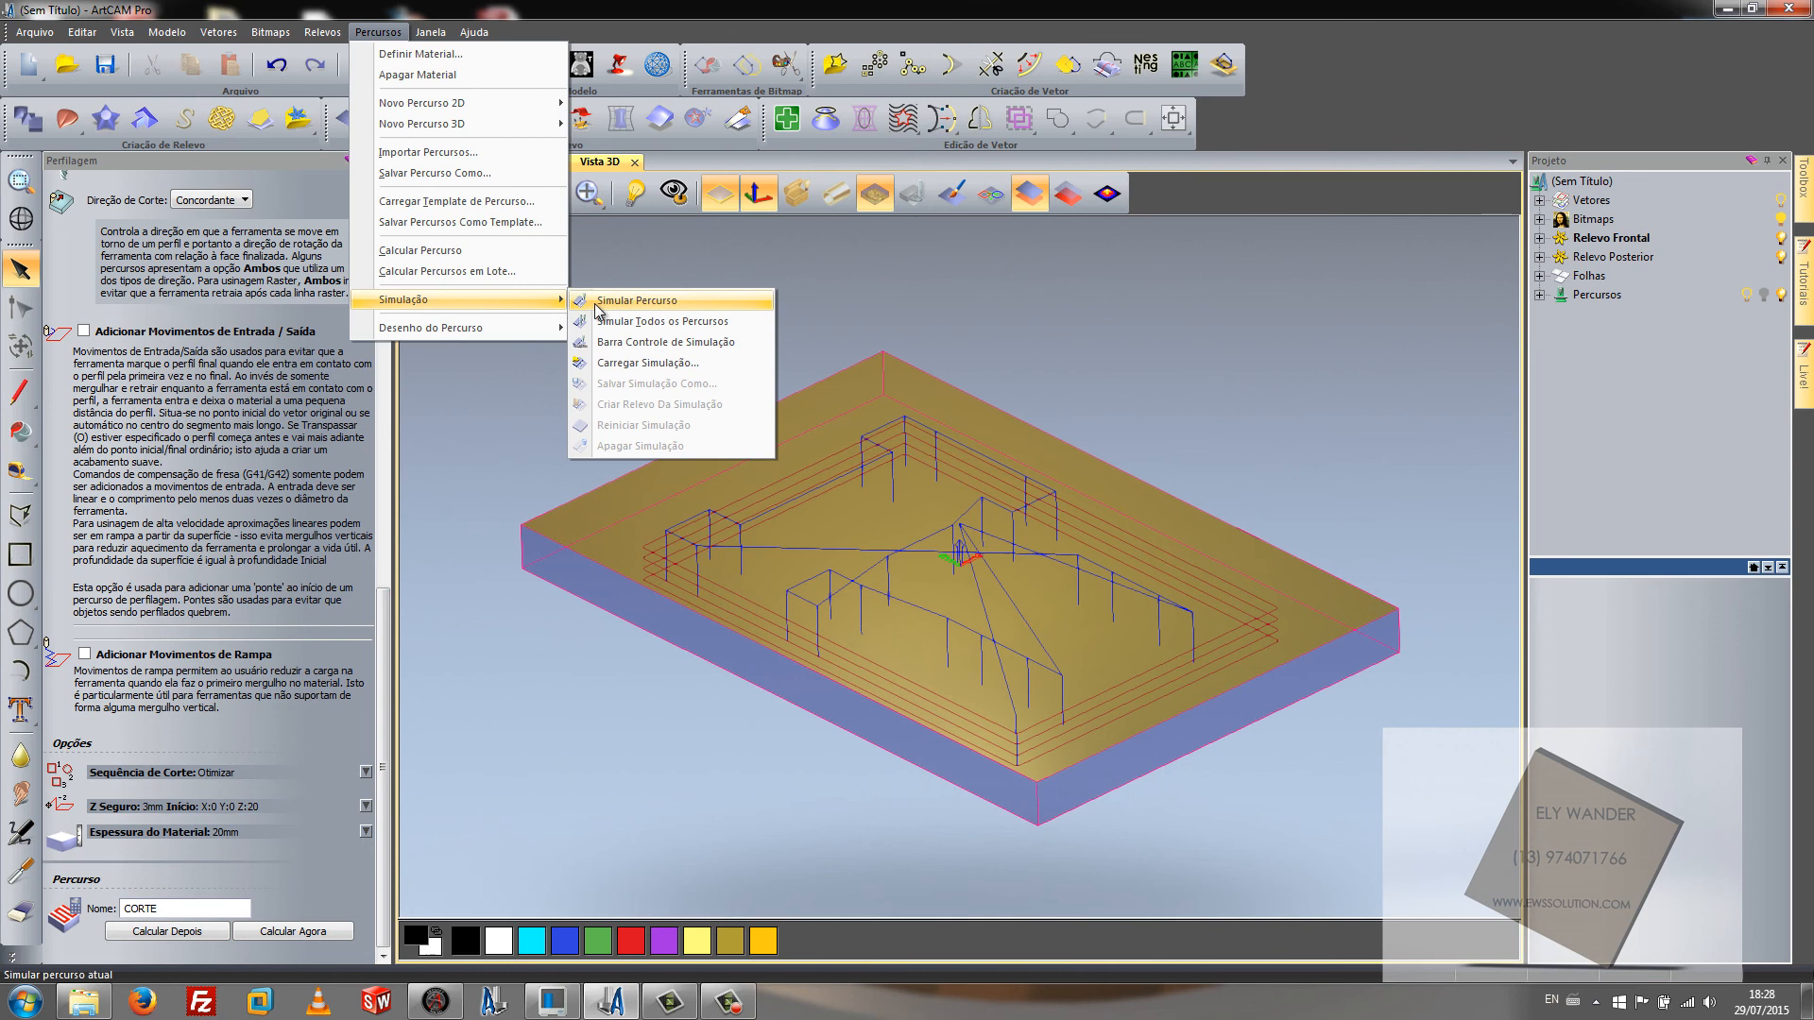
left_click(690, 325)
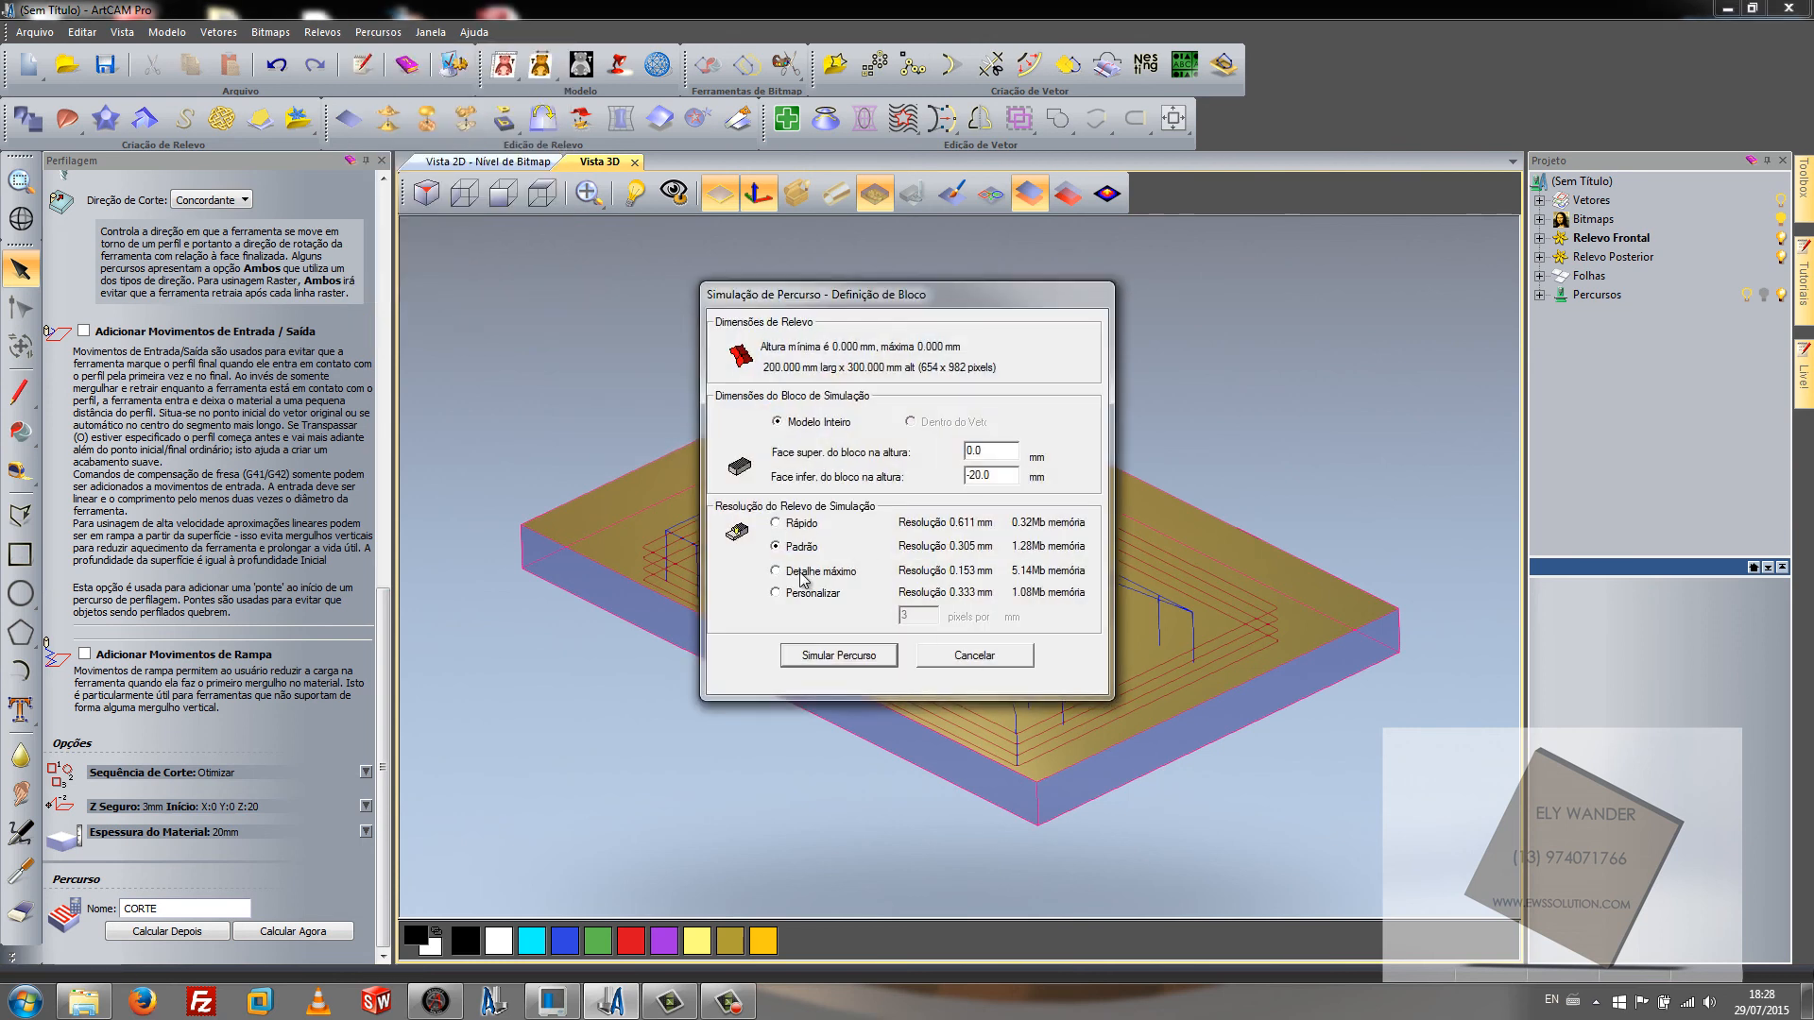
left_click(839, 656)
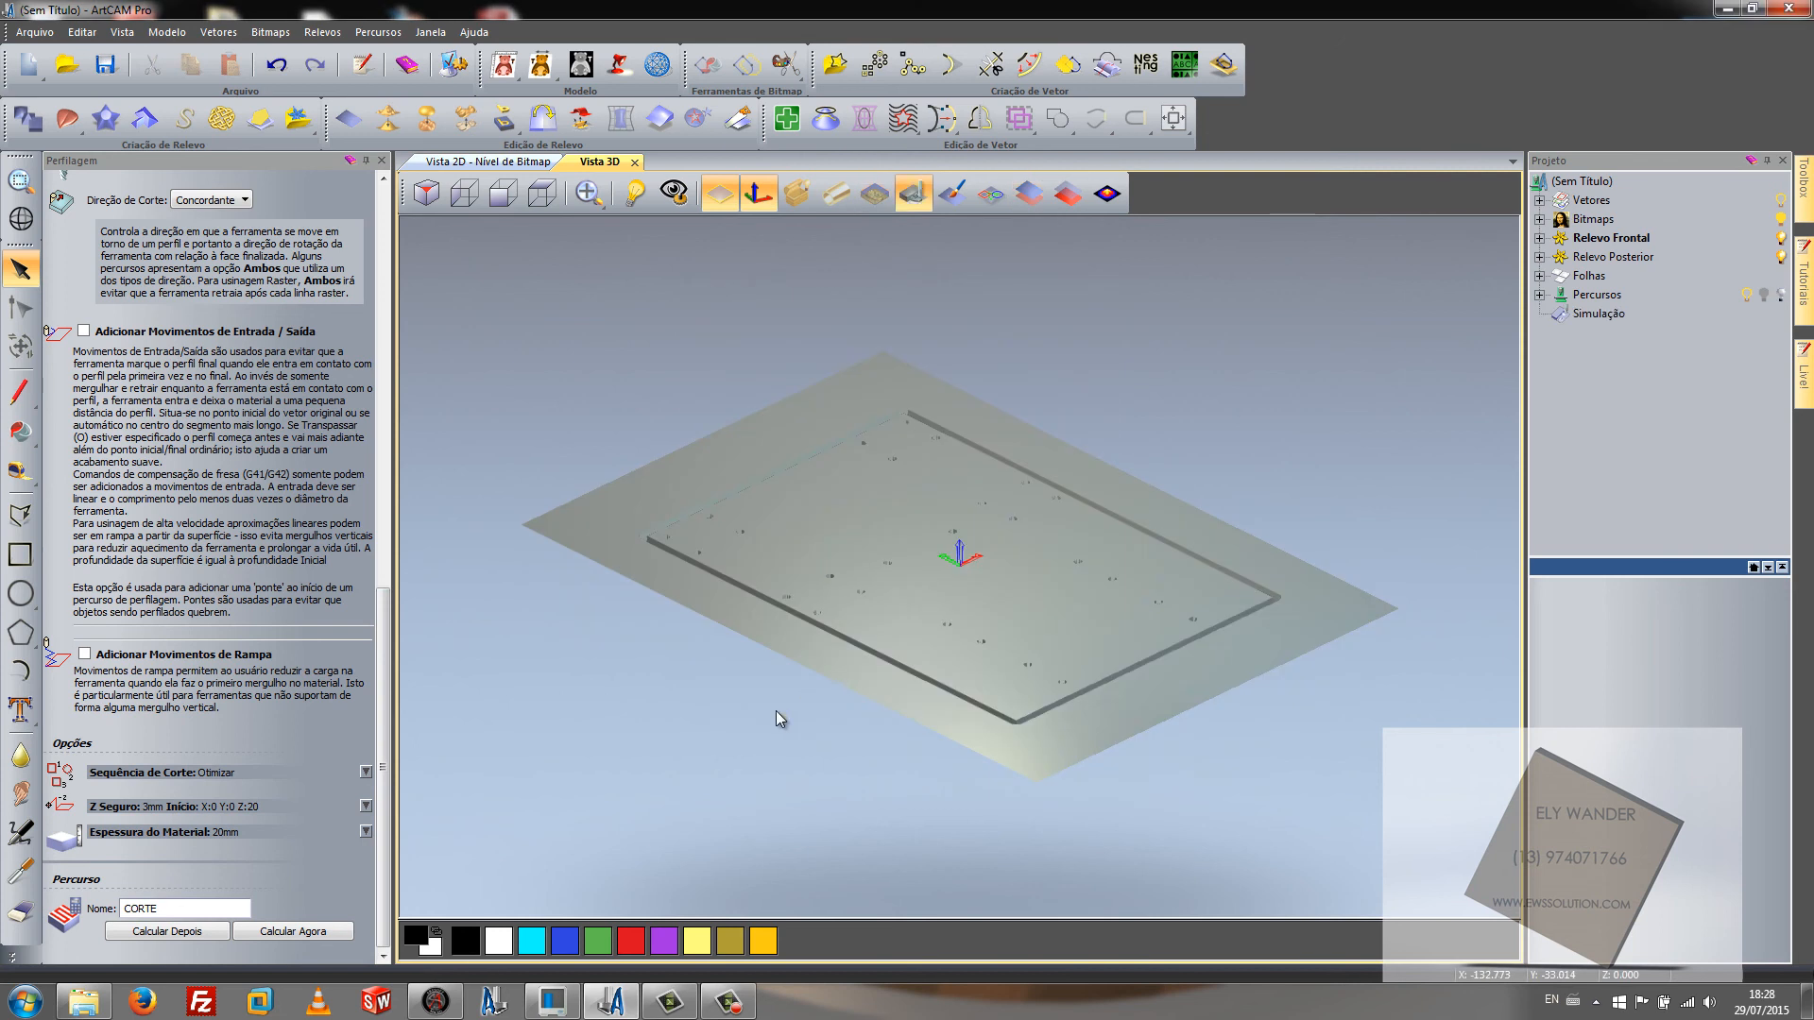
Step: Inspect the simulated plate in 3D from several angles, checking the drilled holes and the outline cut
left_click_drag(879, 661, 873, 788)
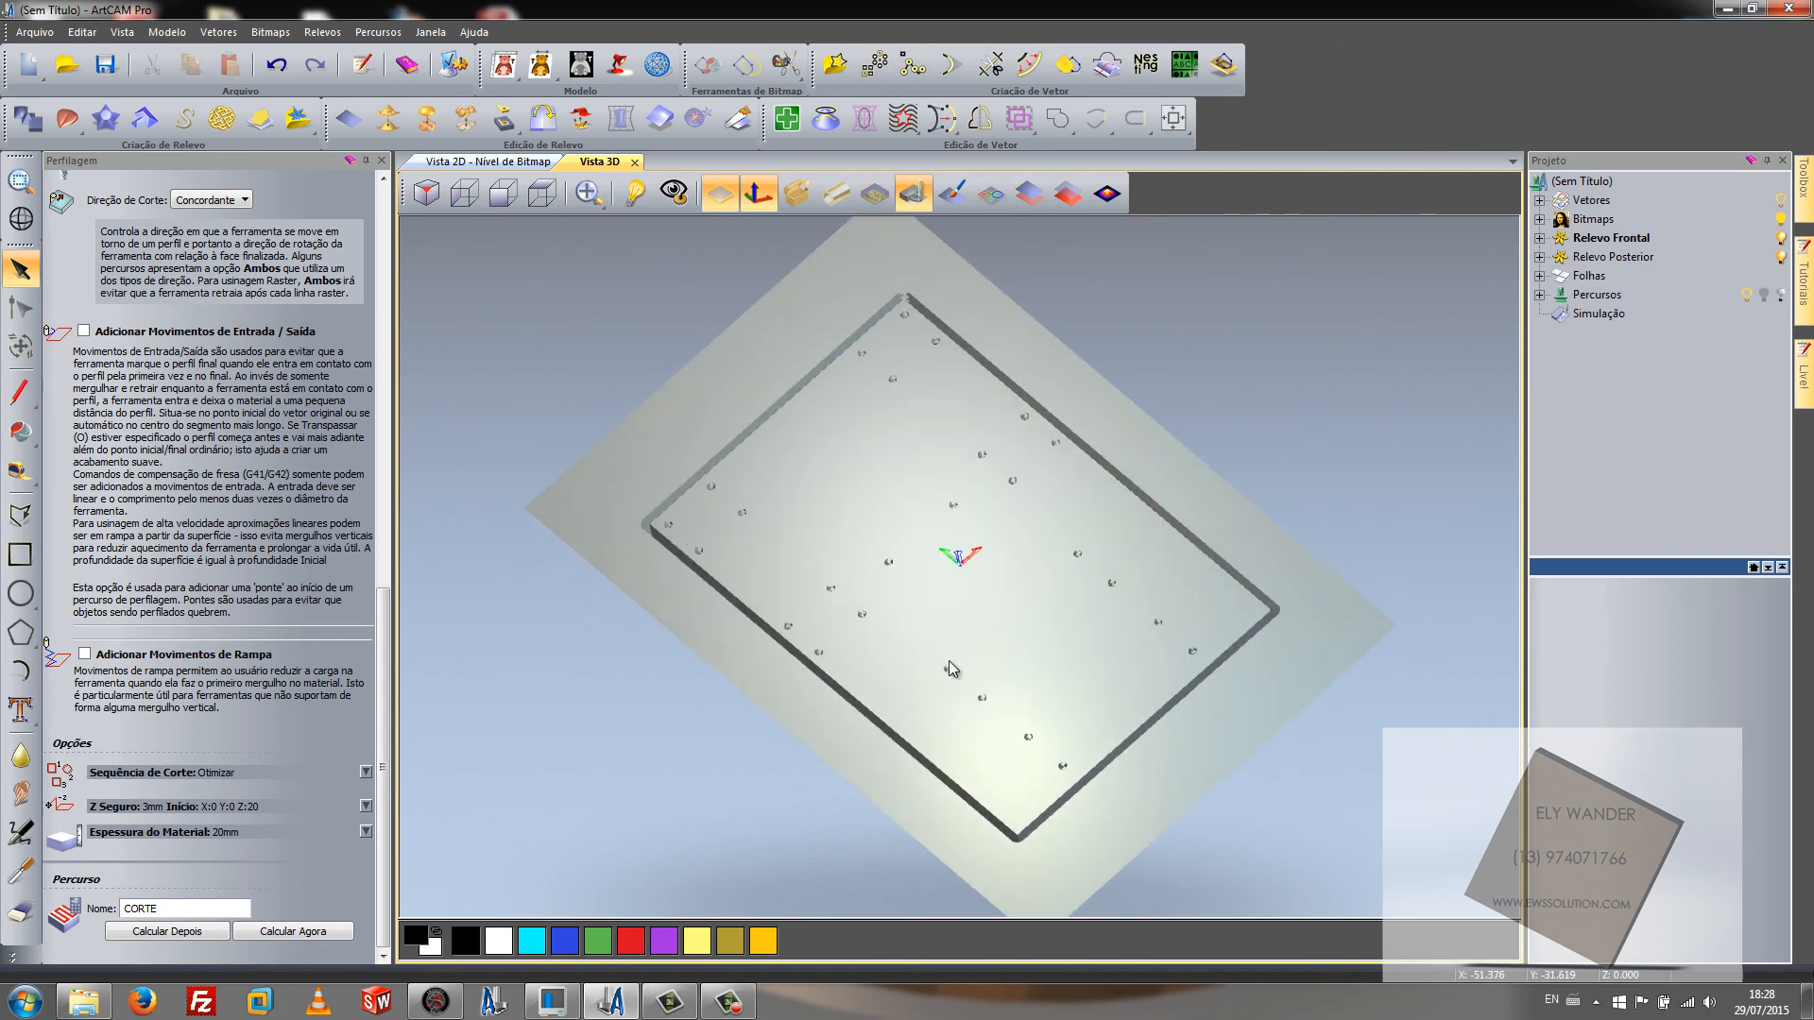
scroll(862, 692, "up", 2)
left_click_drag(725, 683, 945, 605)
left_click_drag(1064, 580, 968, 477)
left_click_drag(734, 510, 814, 590)
scroll(629, 595, "up", 2)
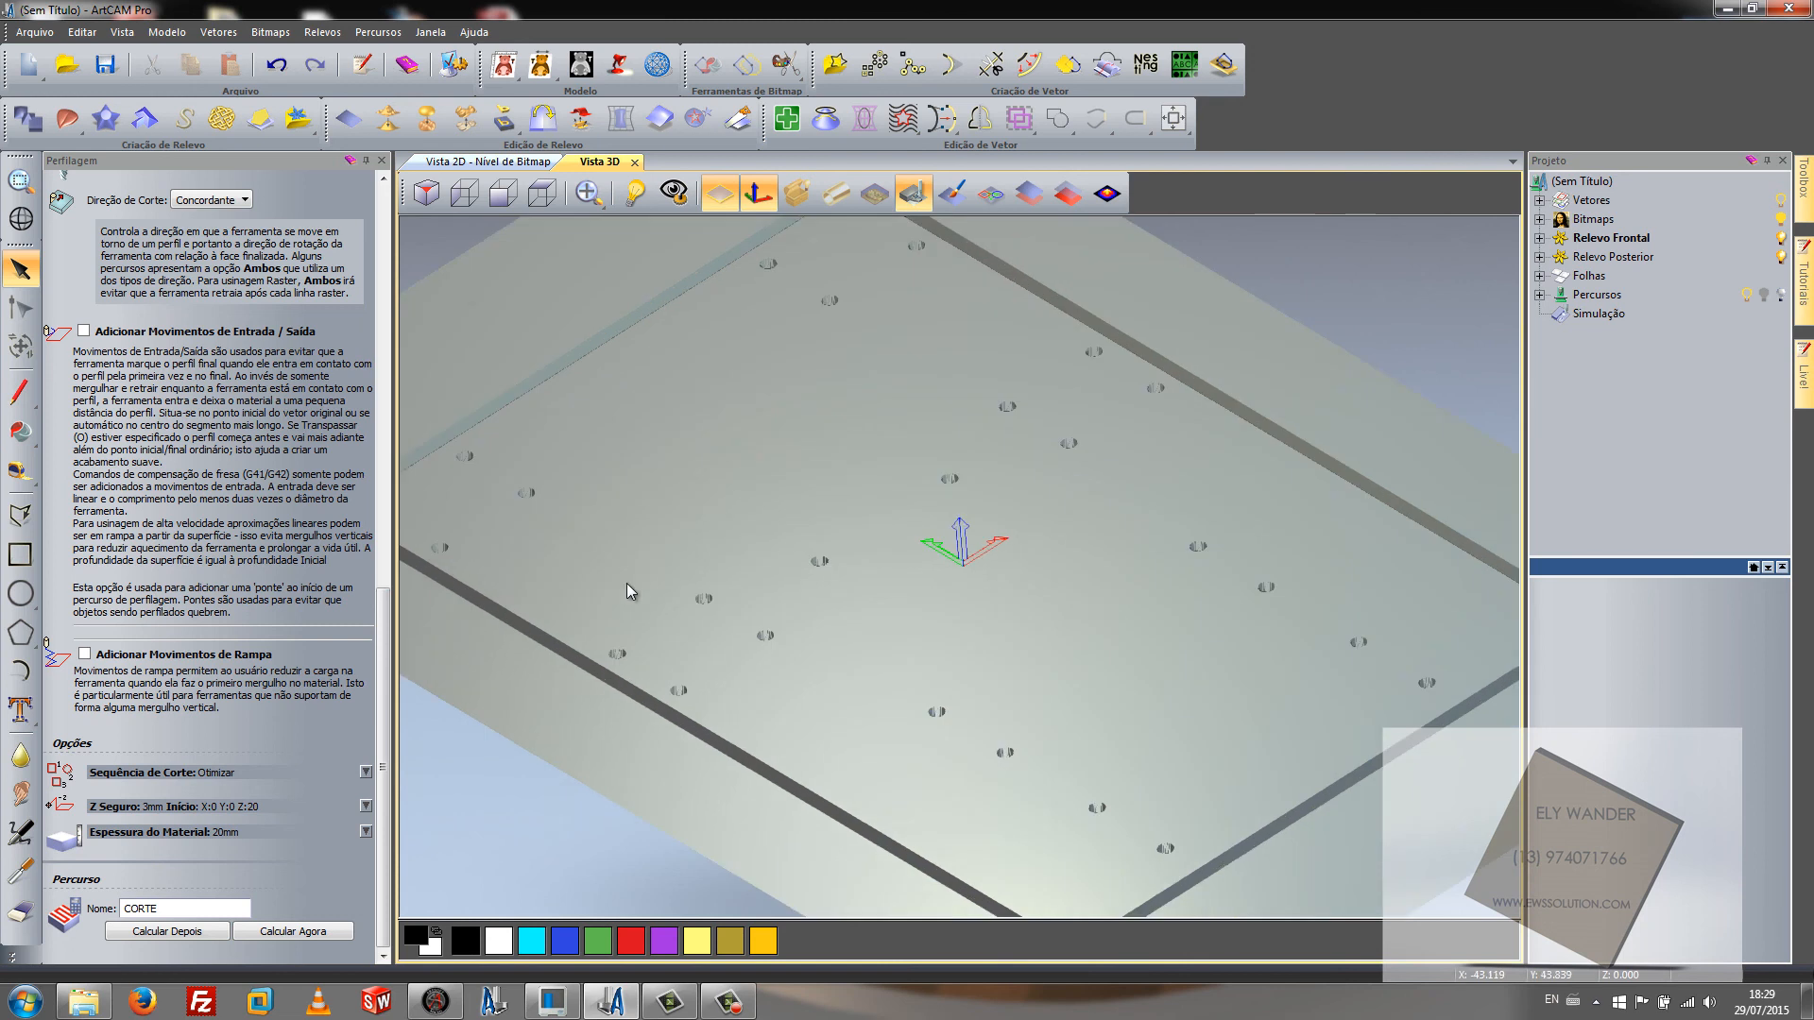
scroll(1036, 801, "down", 3)
scroll(563, 603, "up", 2)
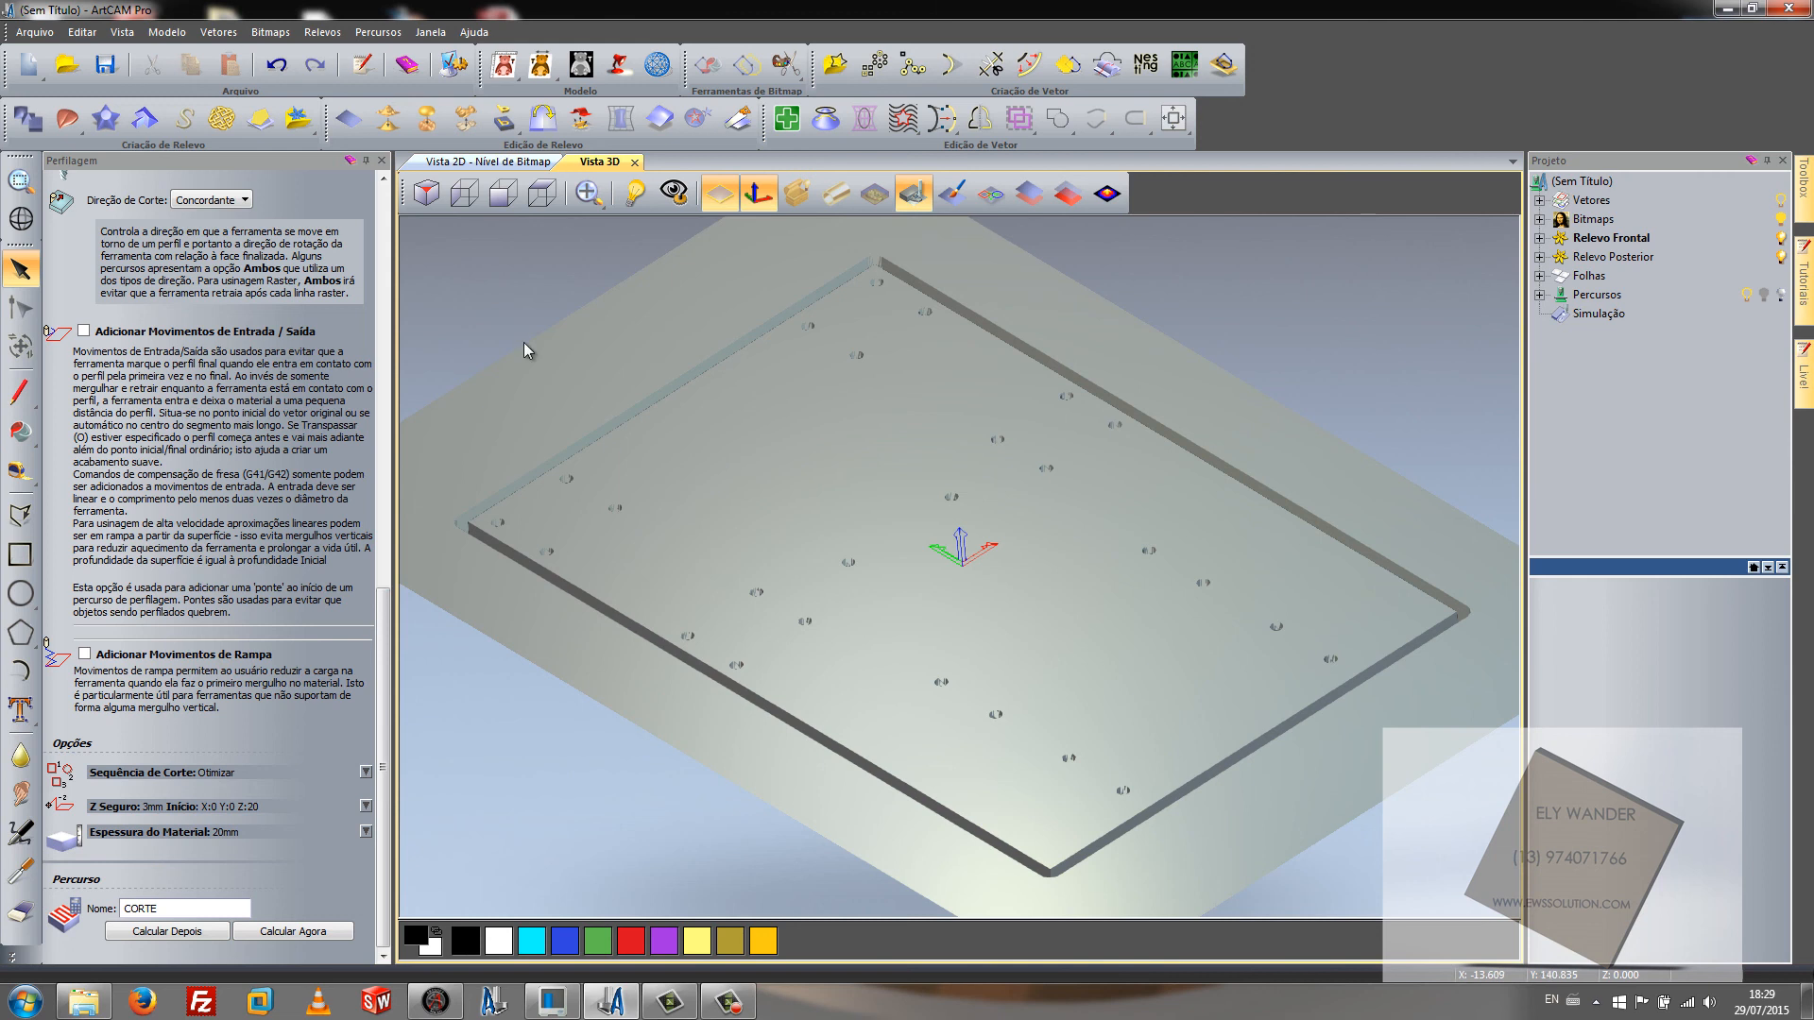
Step: Begin saving the toolpaths and add PERFURACAO to the output file list alongside CORTE
left_click(378, 32)
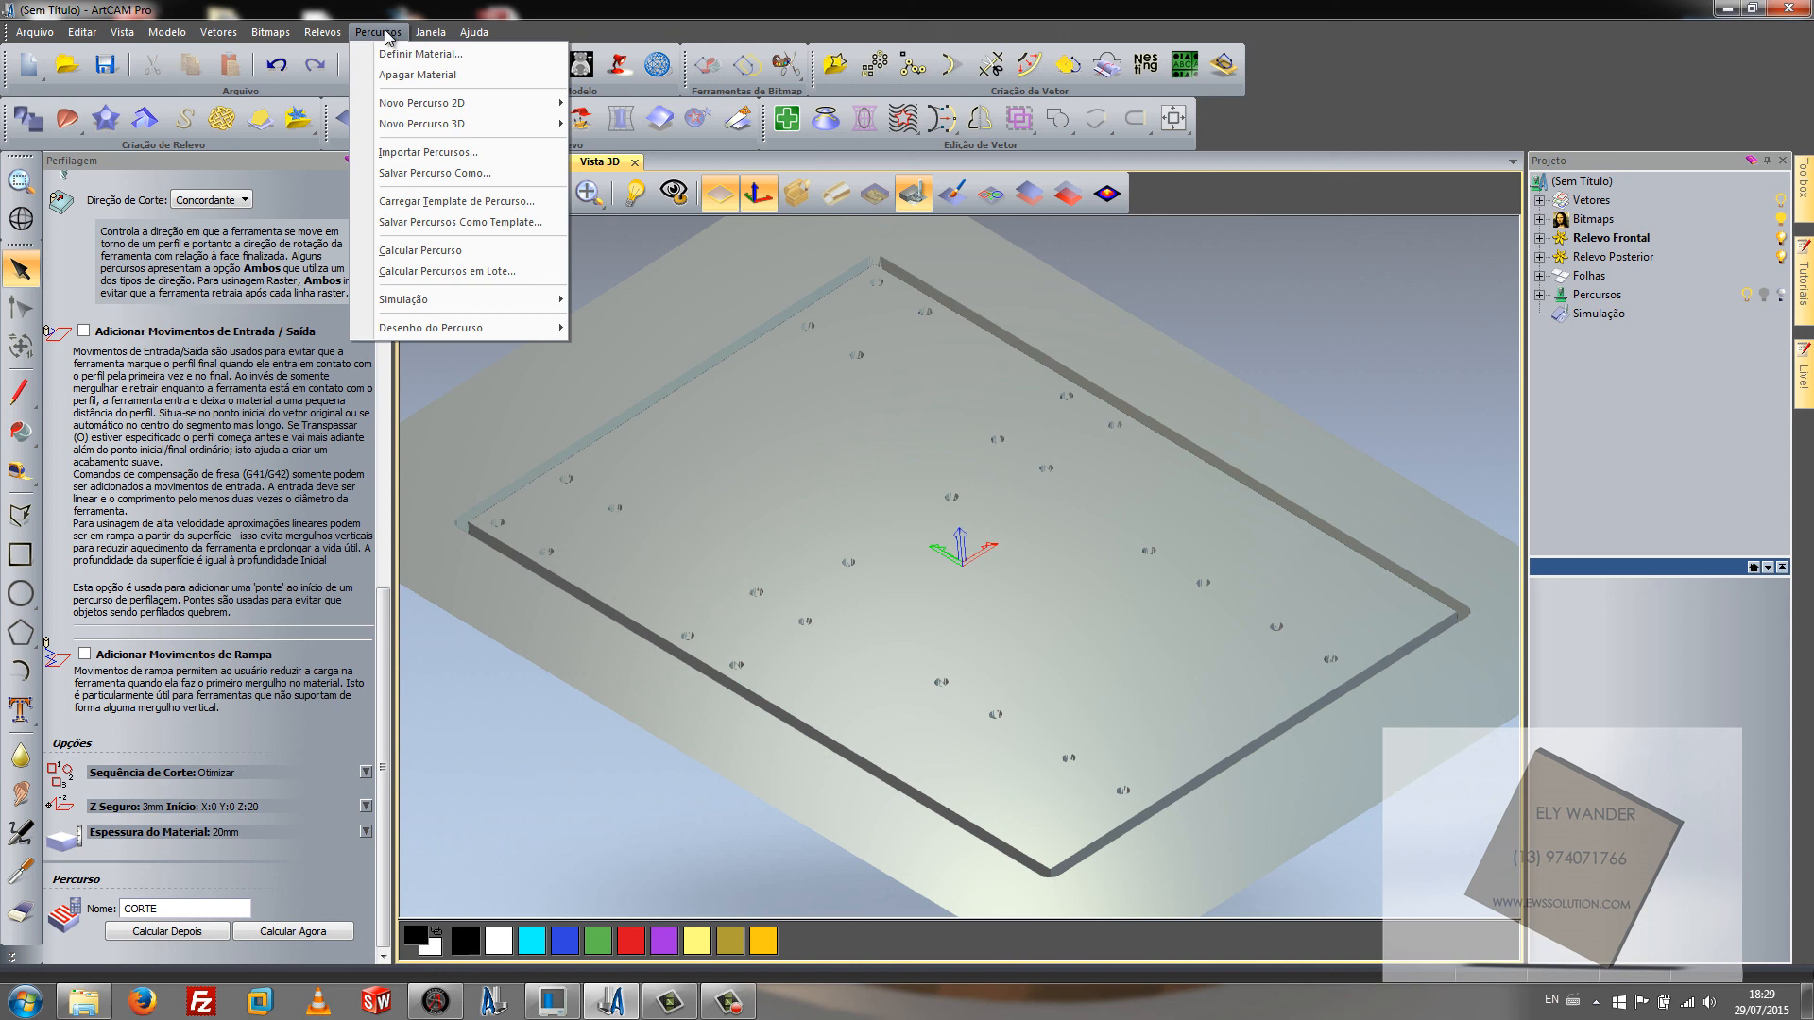
mouse_move(458, 1003)
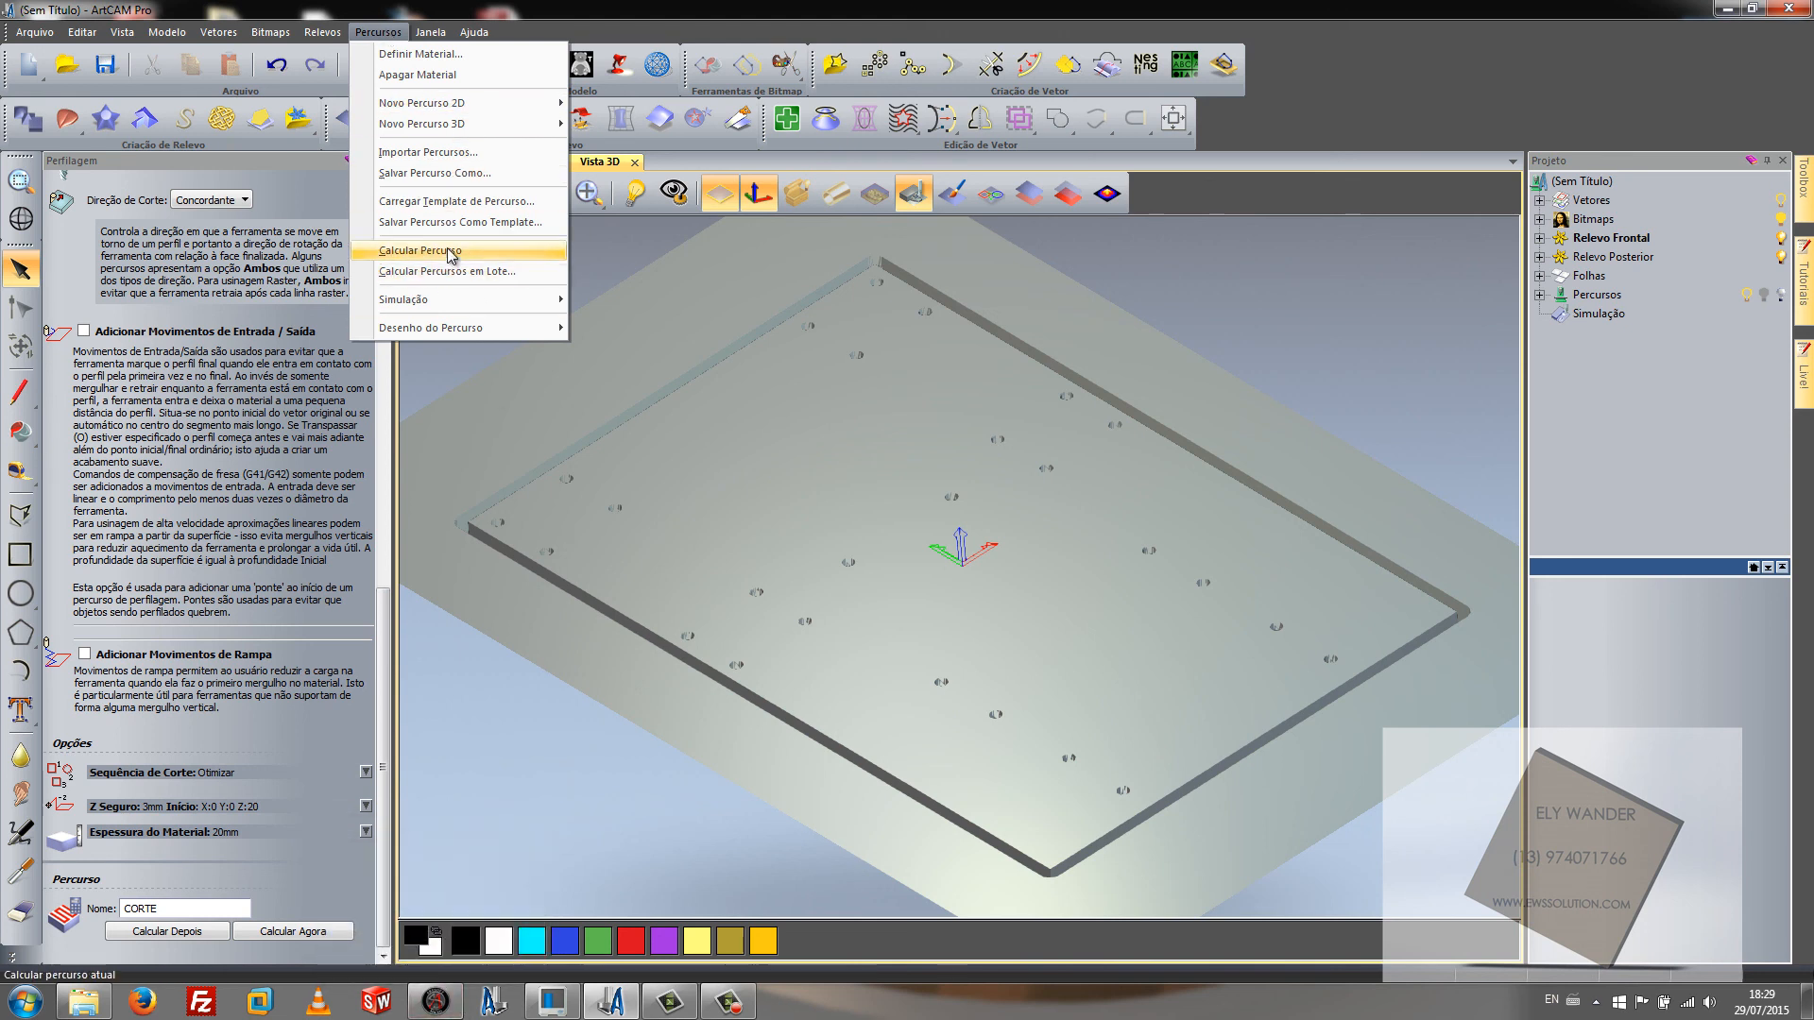
left_click(469, 172)
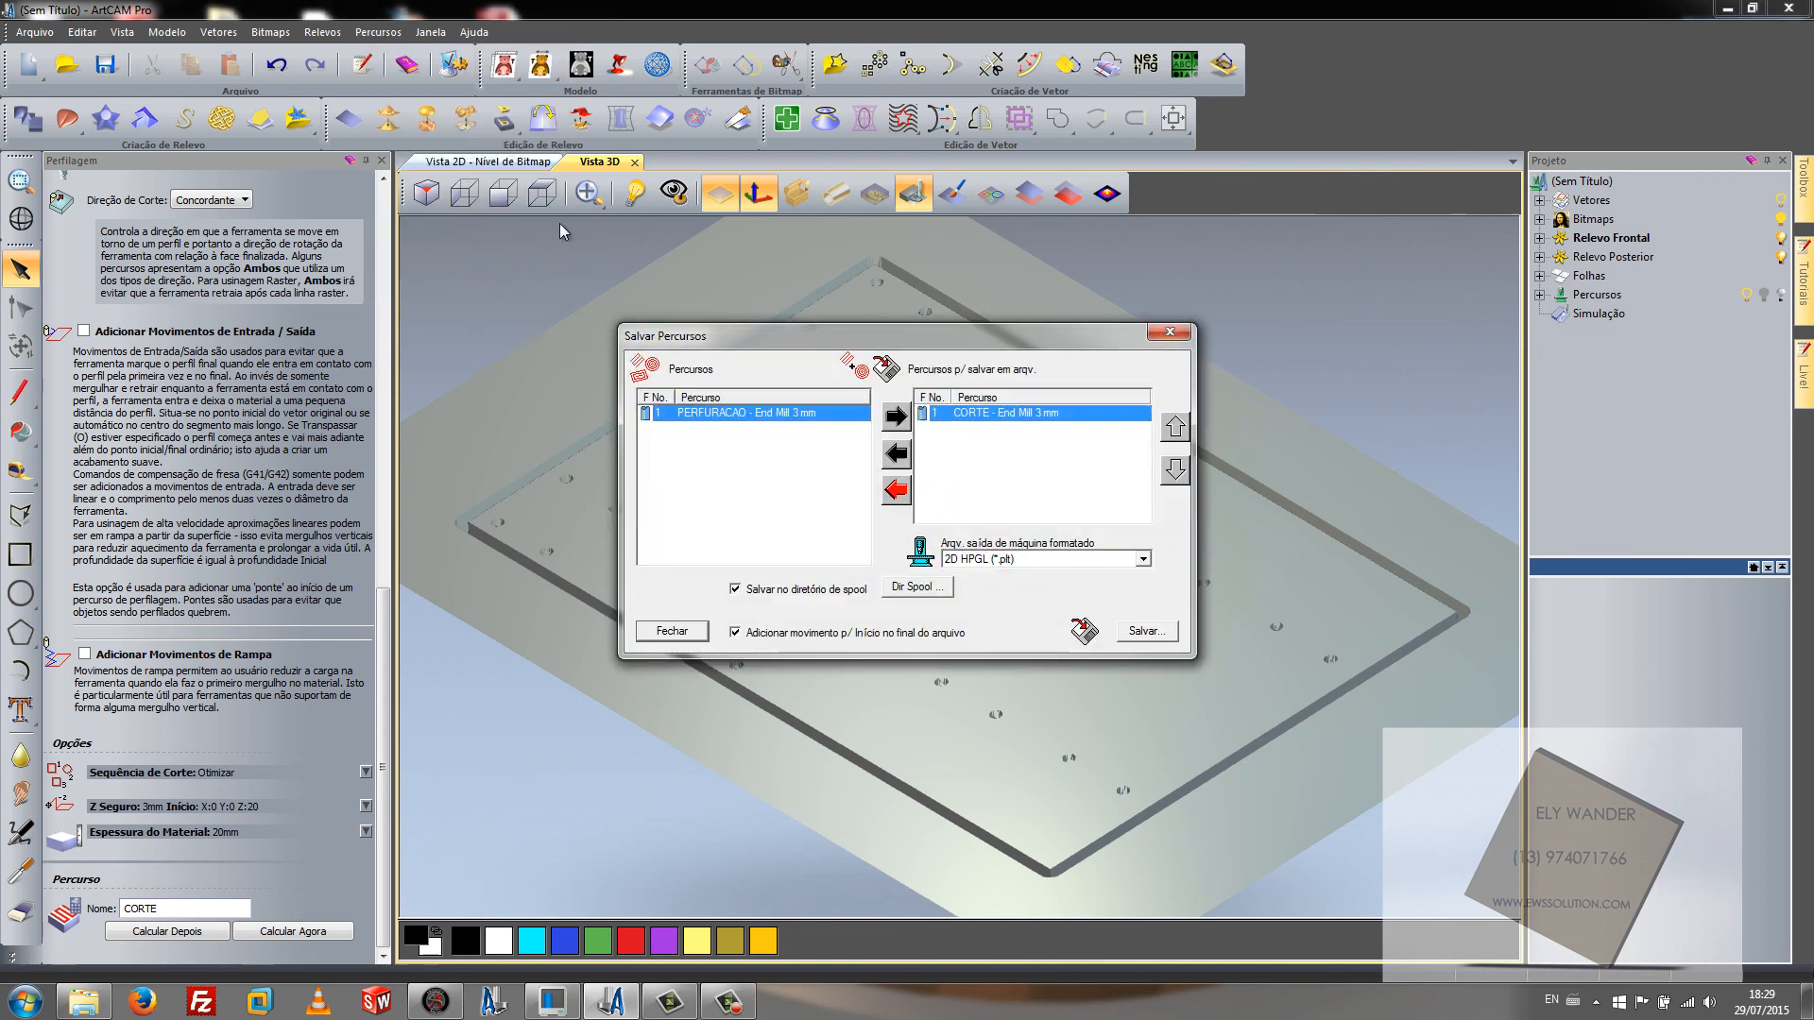
left_click(895, 416)
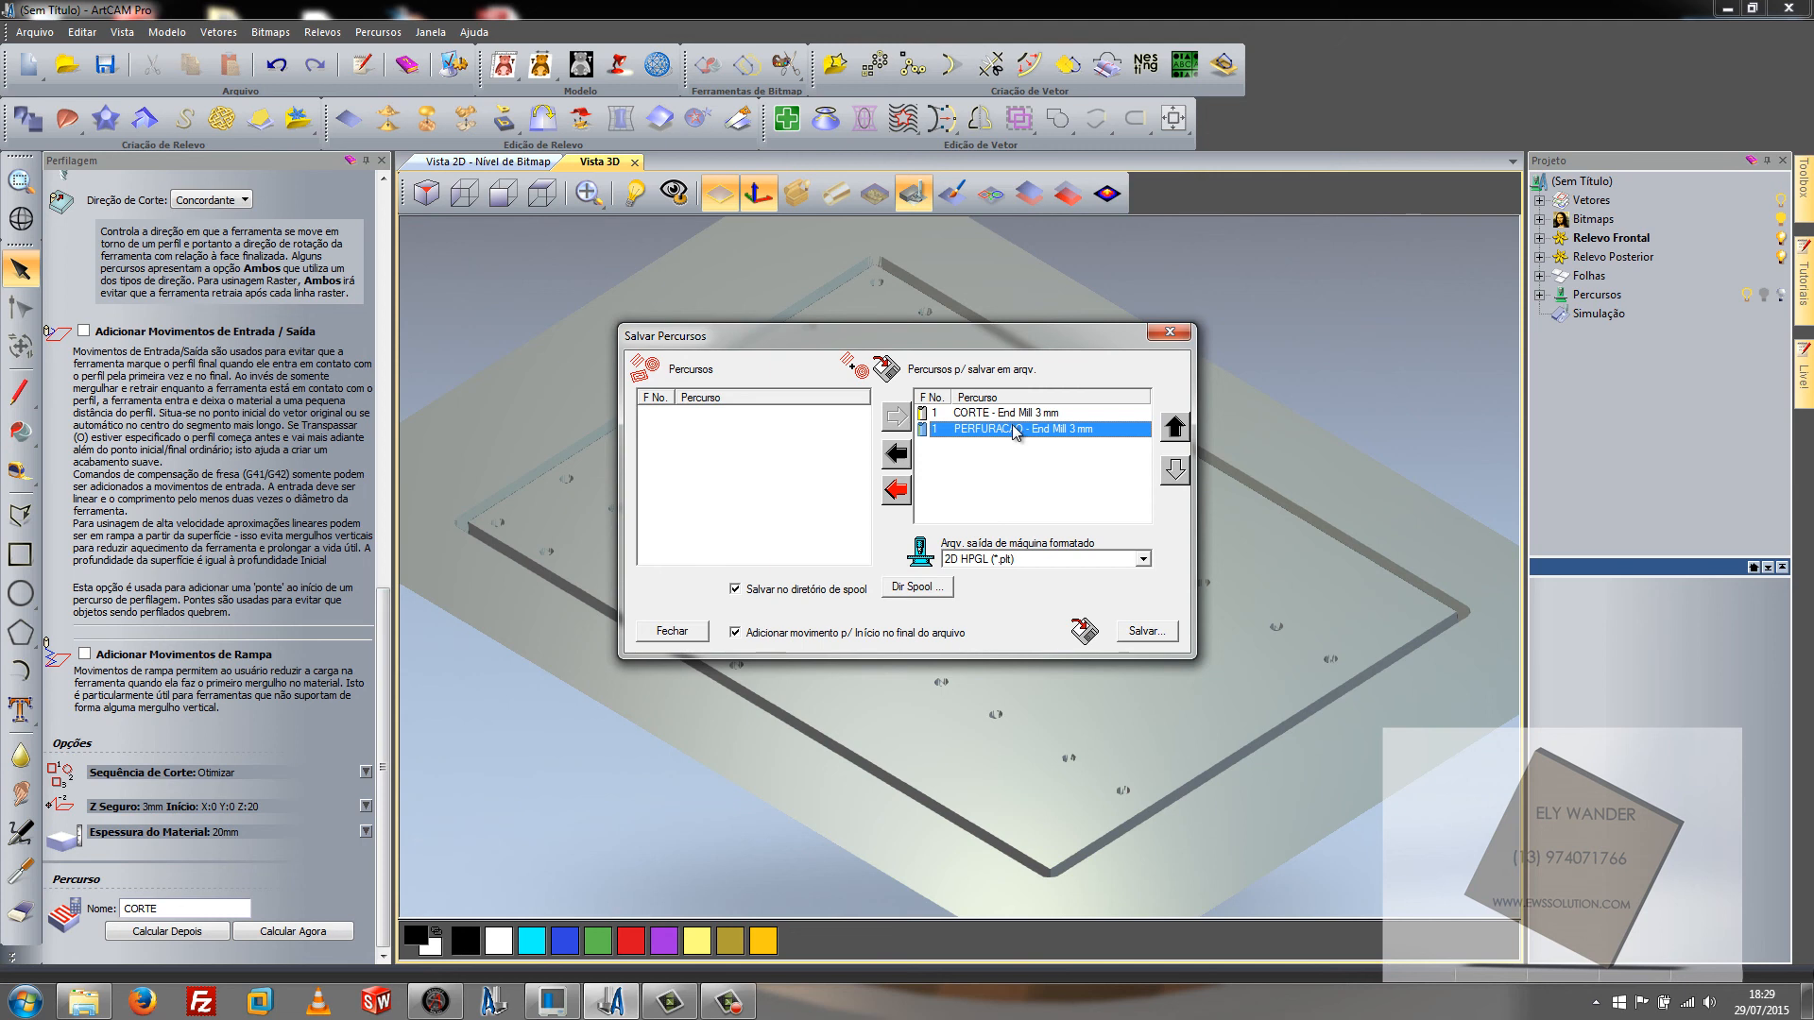
Step: Reorder the output file list so the PERFURACAO toolpath runs before CORTE
left_click_drag(1015, 340, 1646, 640)
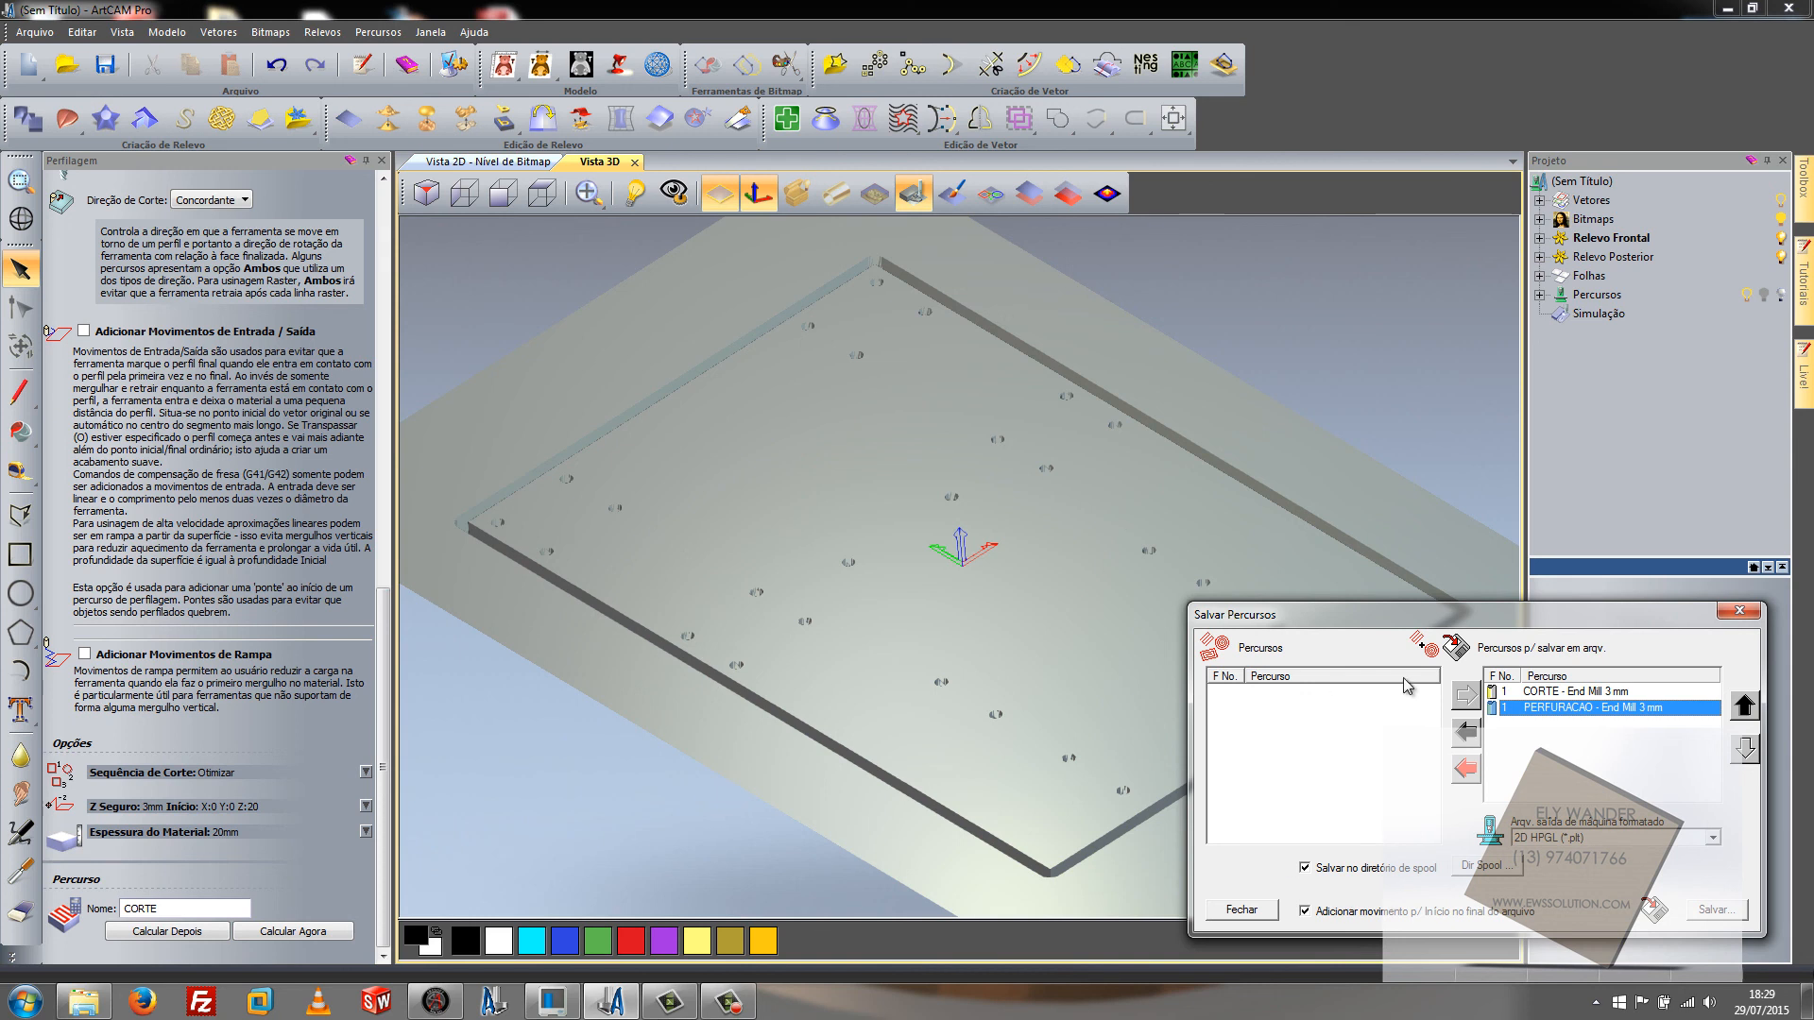
left_click_drag(1420, 618, 860, 371)
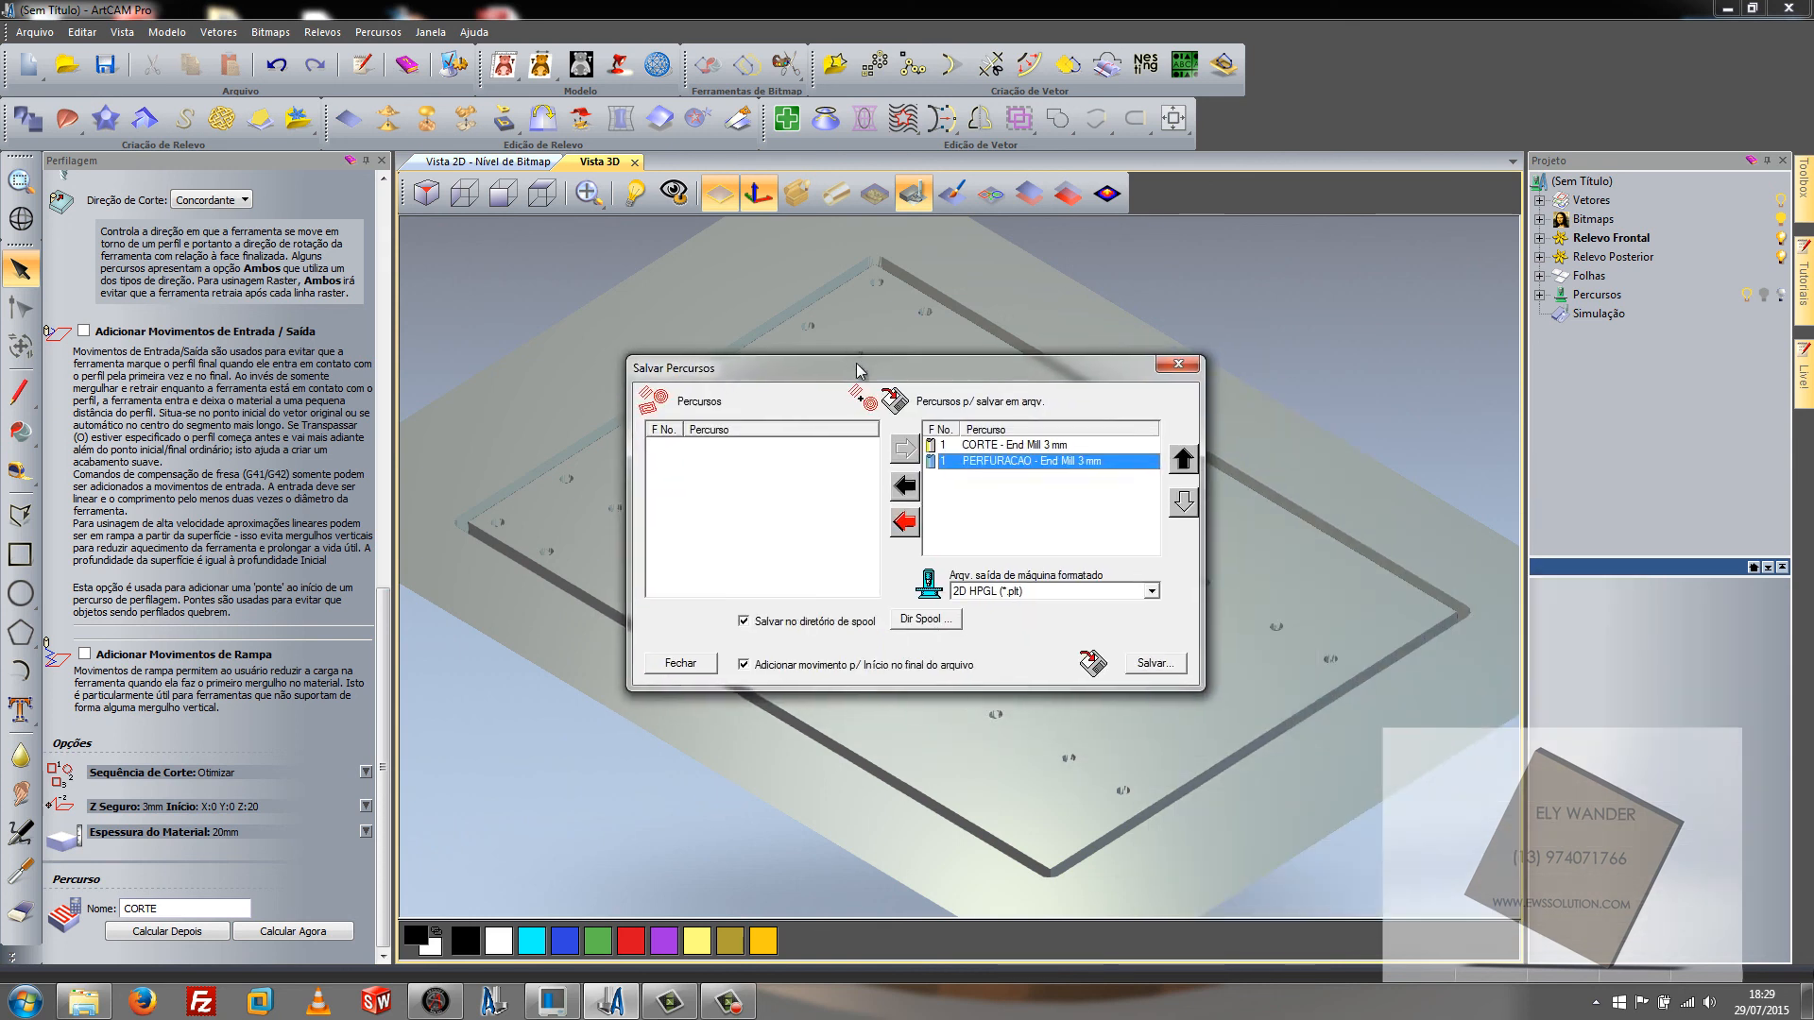
left_click(1000, 446)
left_click(1000, 461)
left_click(998, 447)
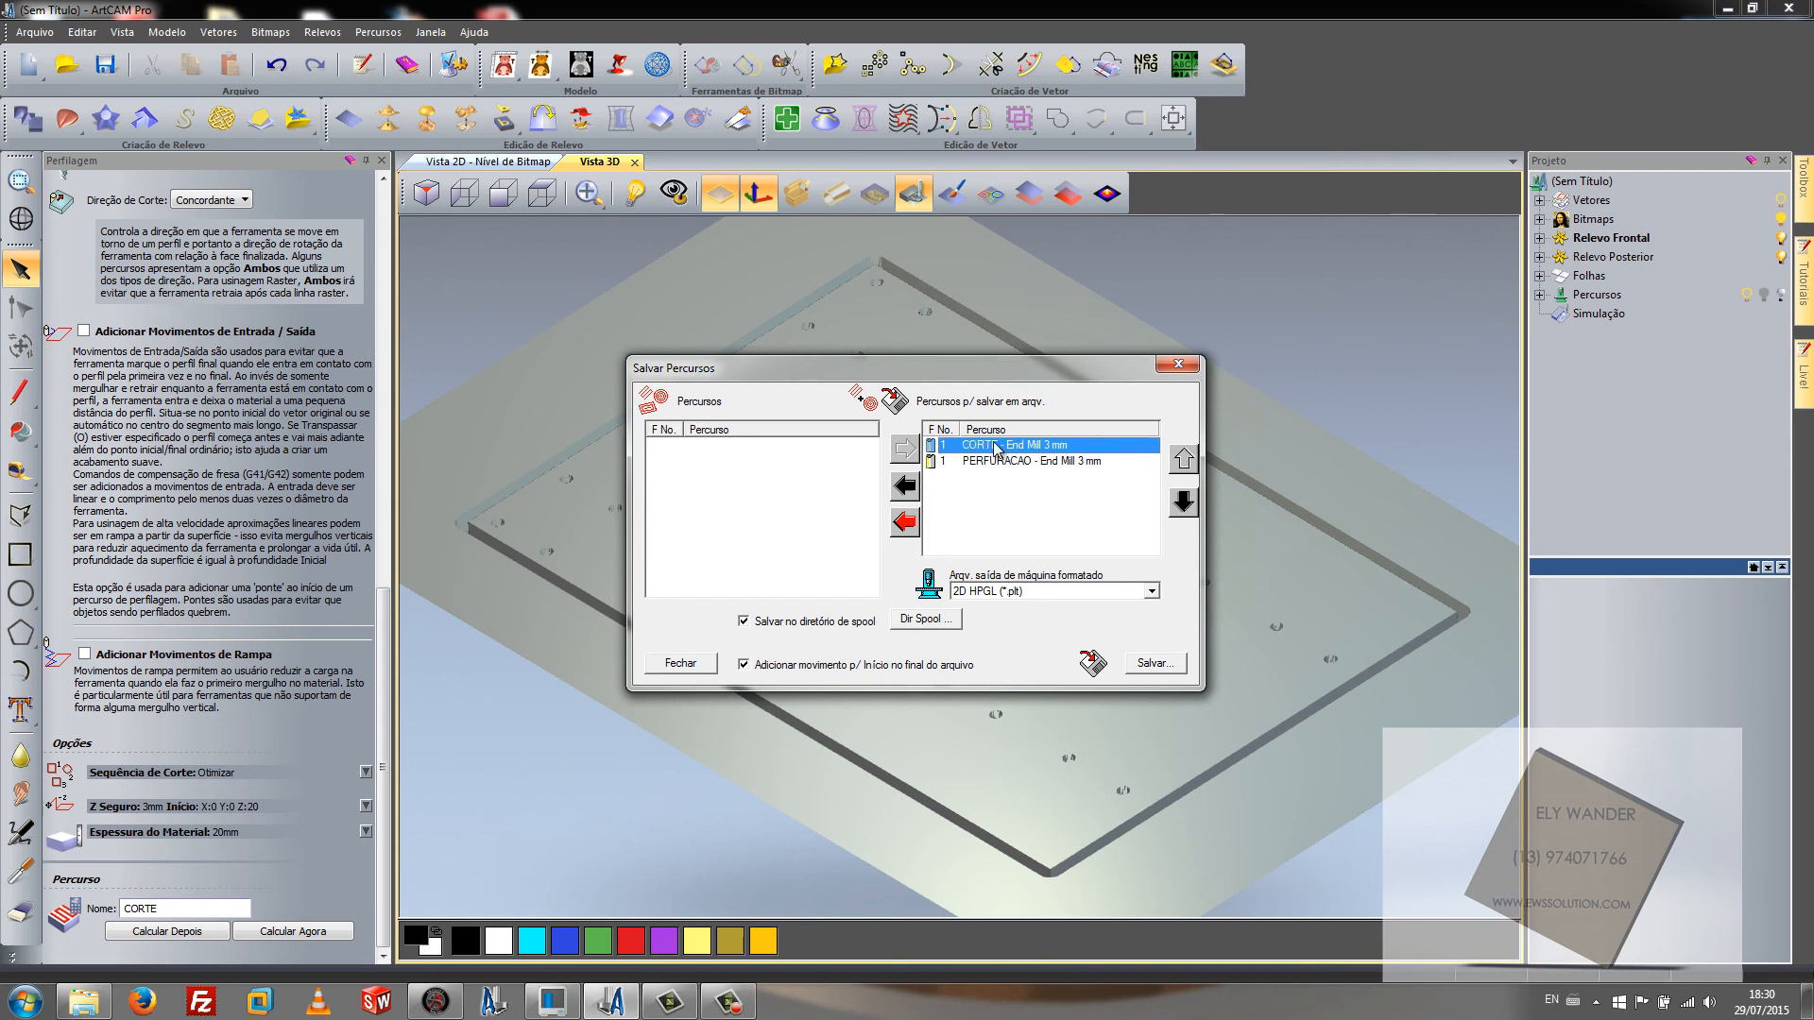
left_click(997, 462)
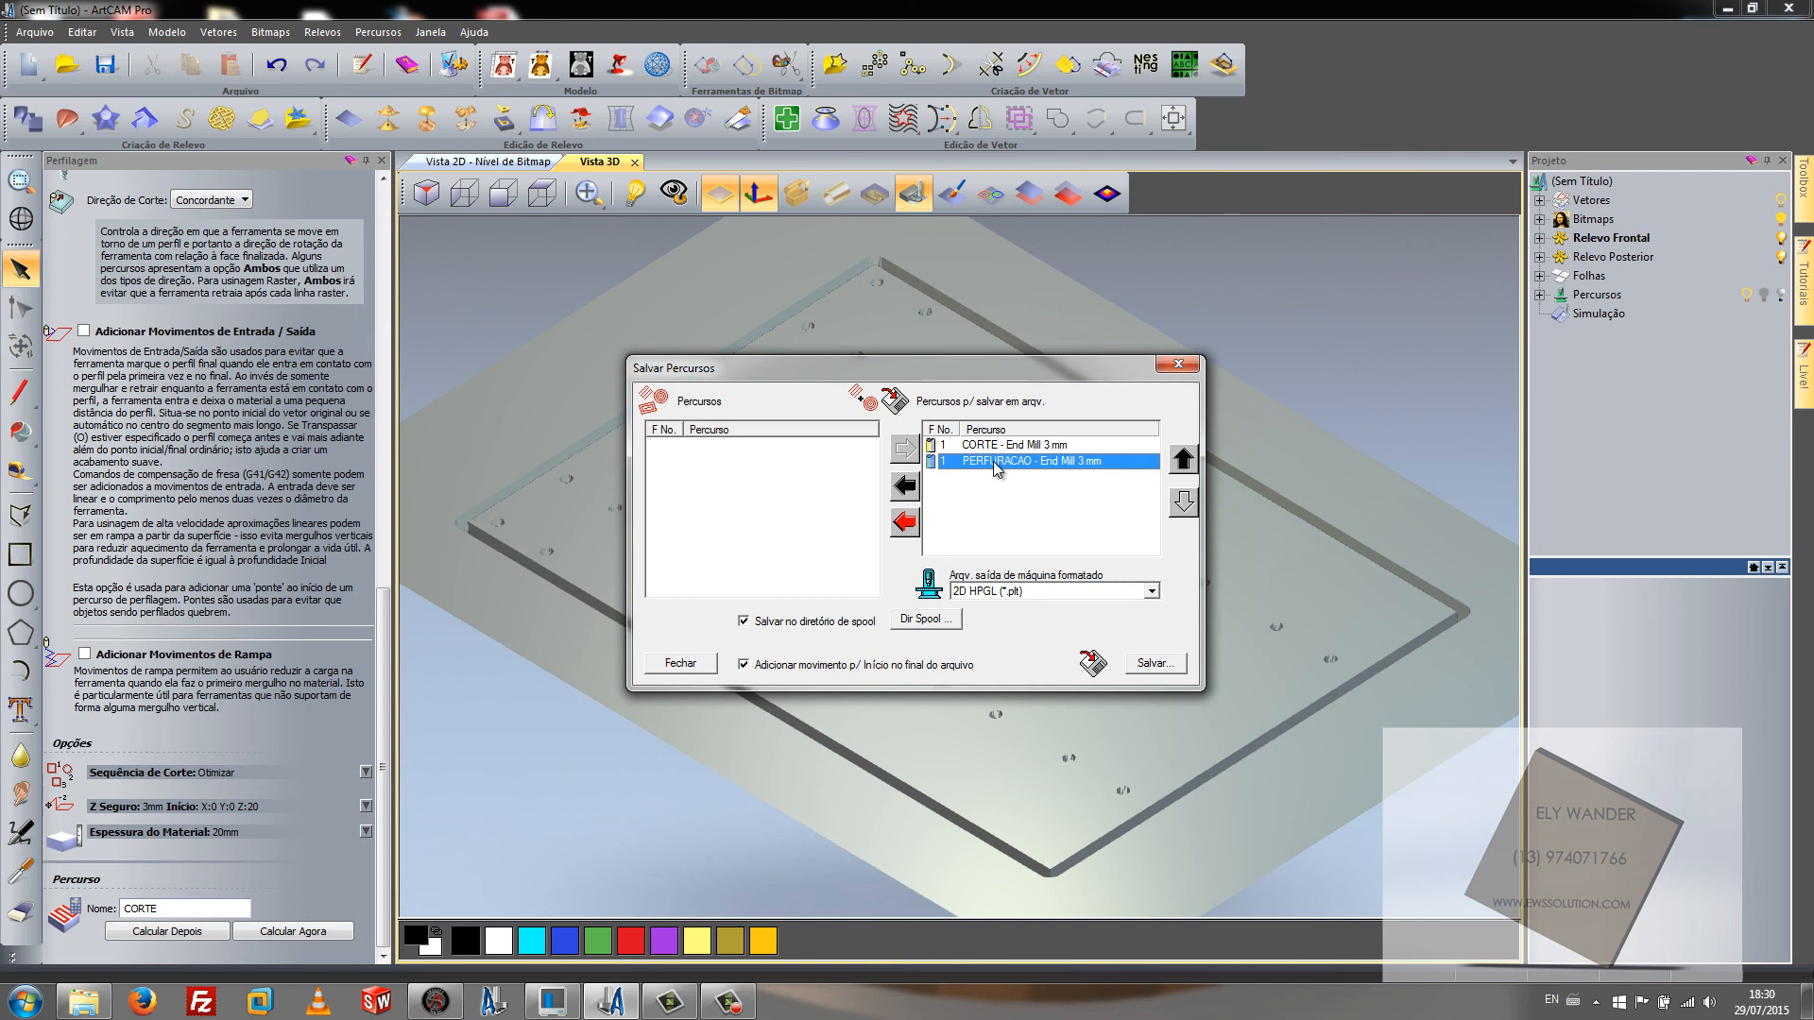
left_click(1183, 460)
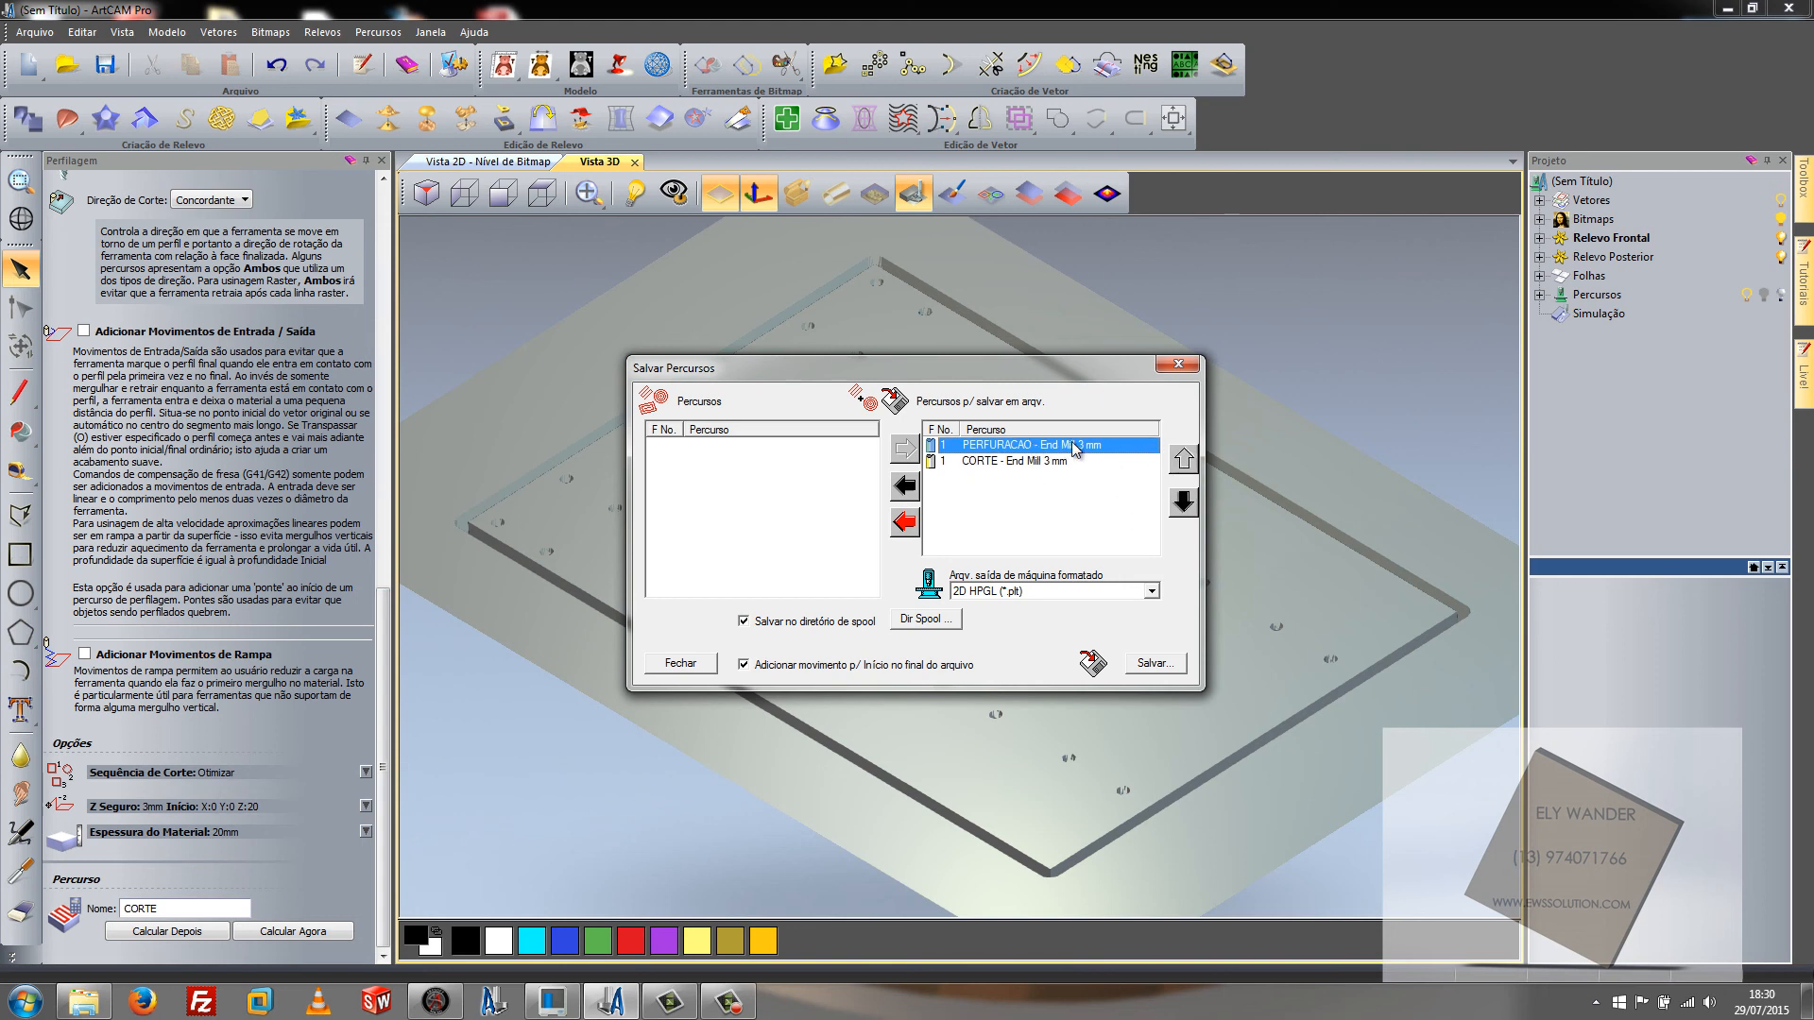
left_click(983, 507)
left_click(983, 465)
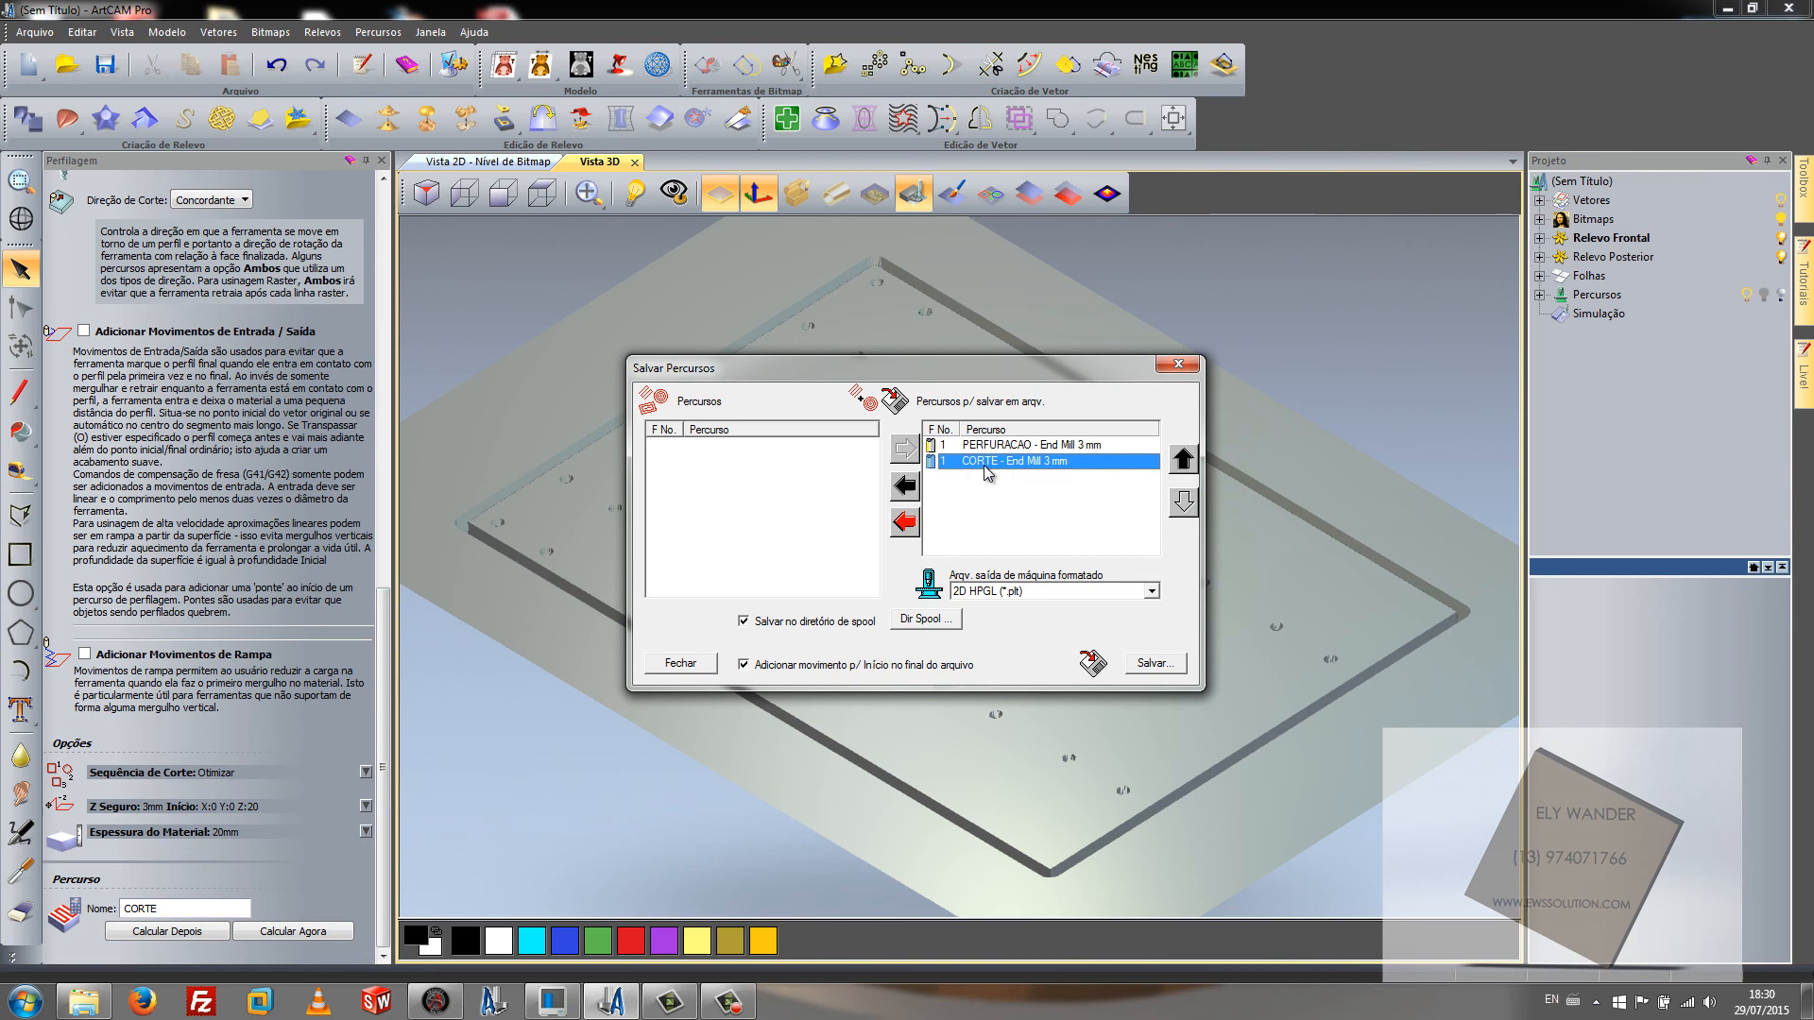
Step: Set the machine output file format to G-Code (mm) (*.tap)
left_click(1102, 600)
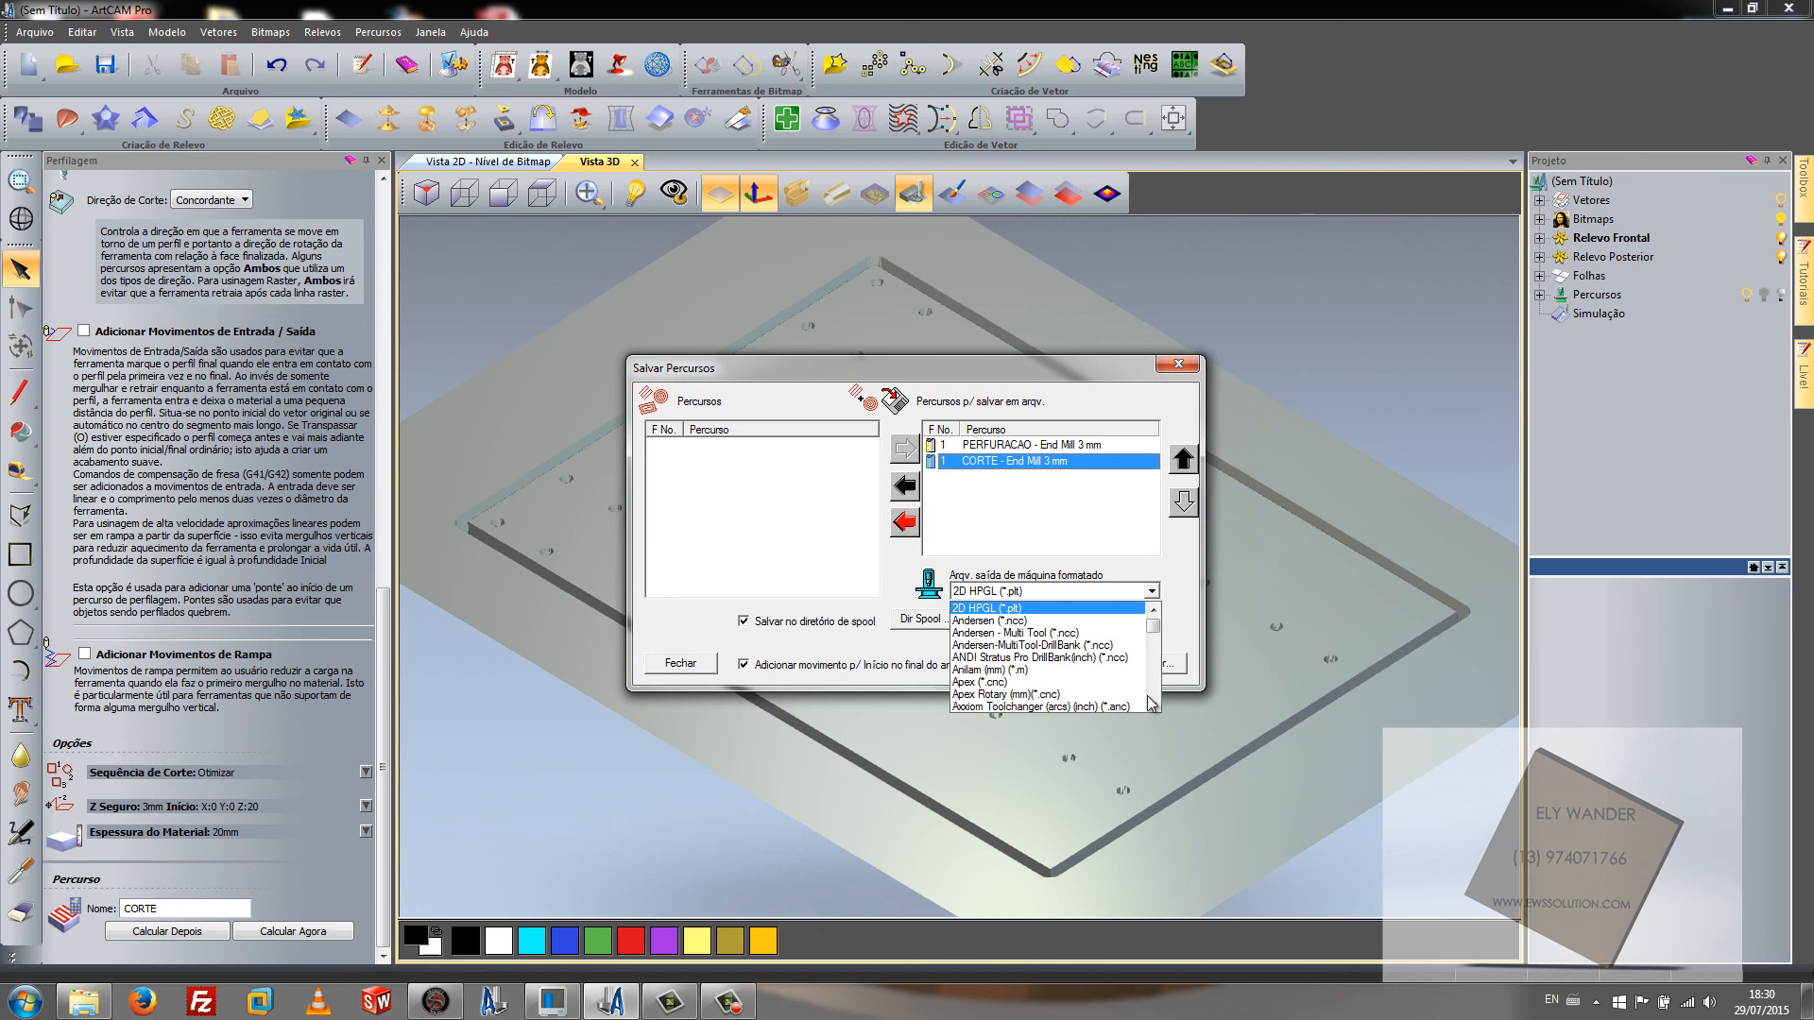
scroll(1101, 658, "down", 6)
scroll(1103, 654, "down", 2)
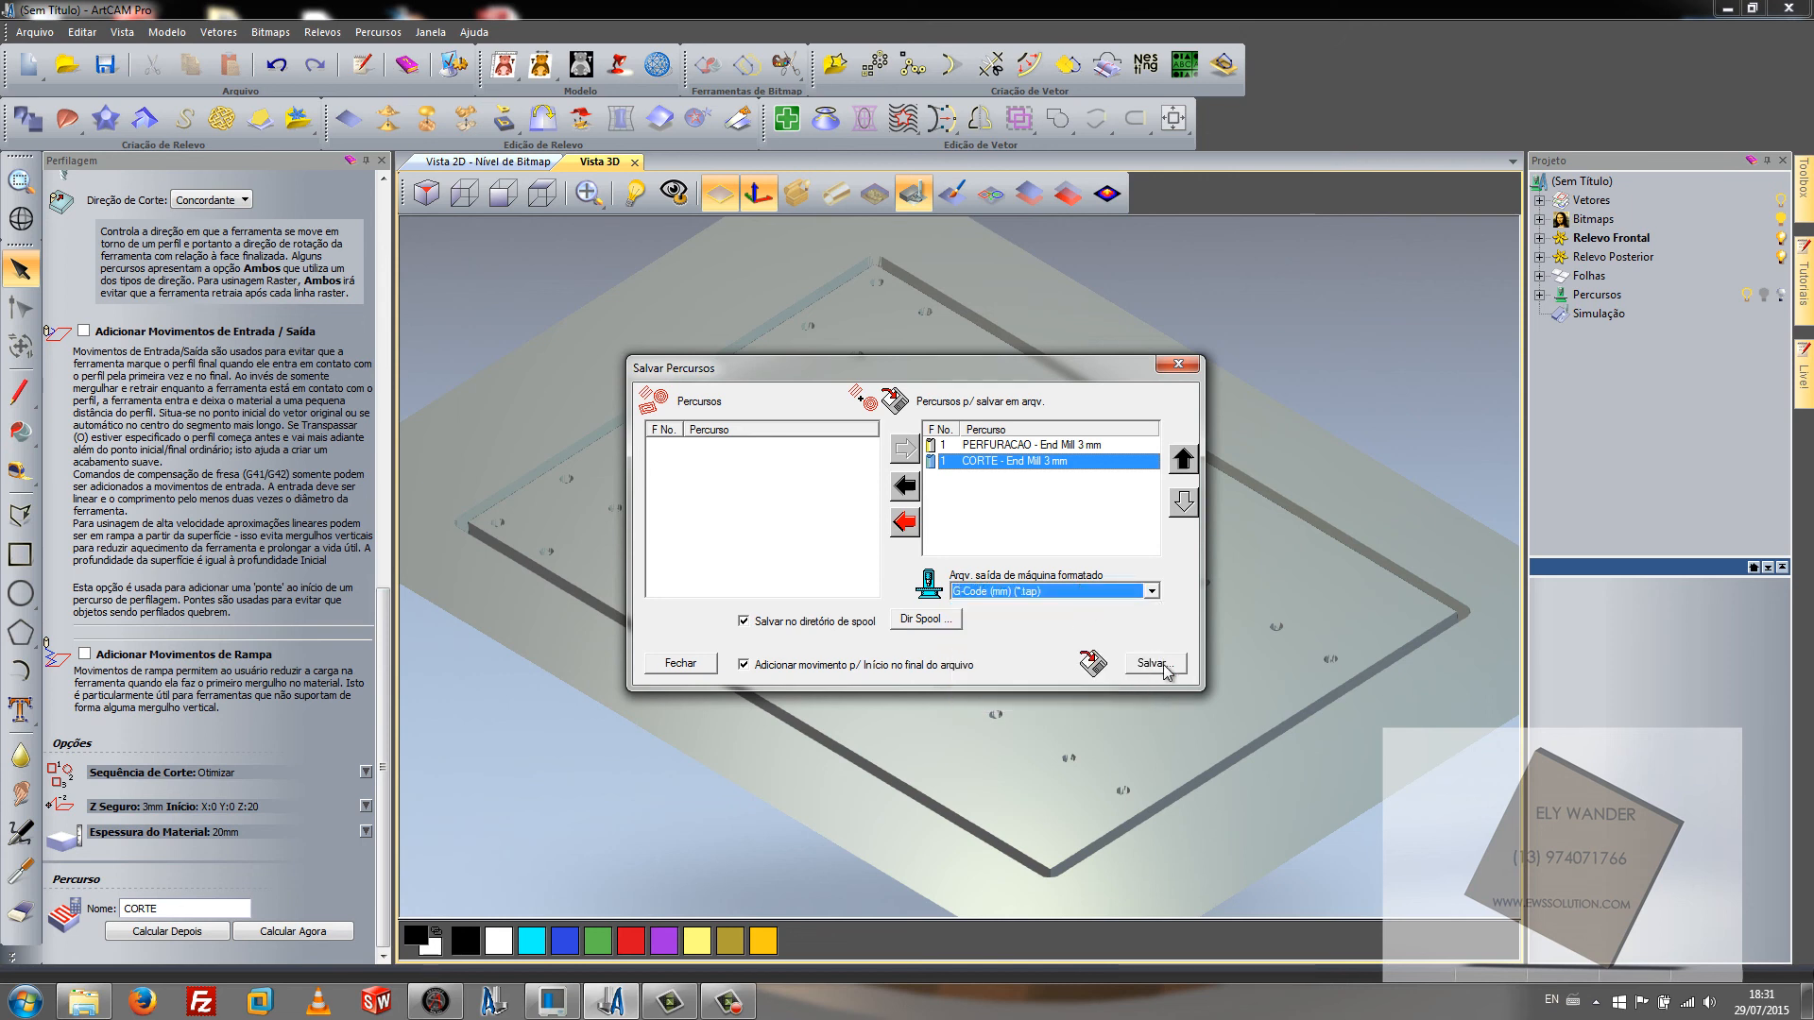
Step: Save the toolpaths as PLACA DE CONTATO in the desktop folder VIDEO AULA GCODE and close the toolpath saving dialog
left_click(1153, 663)
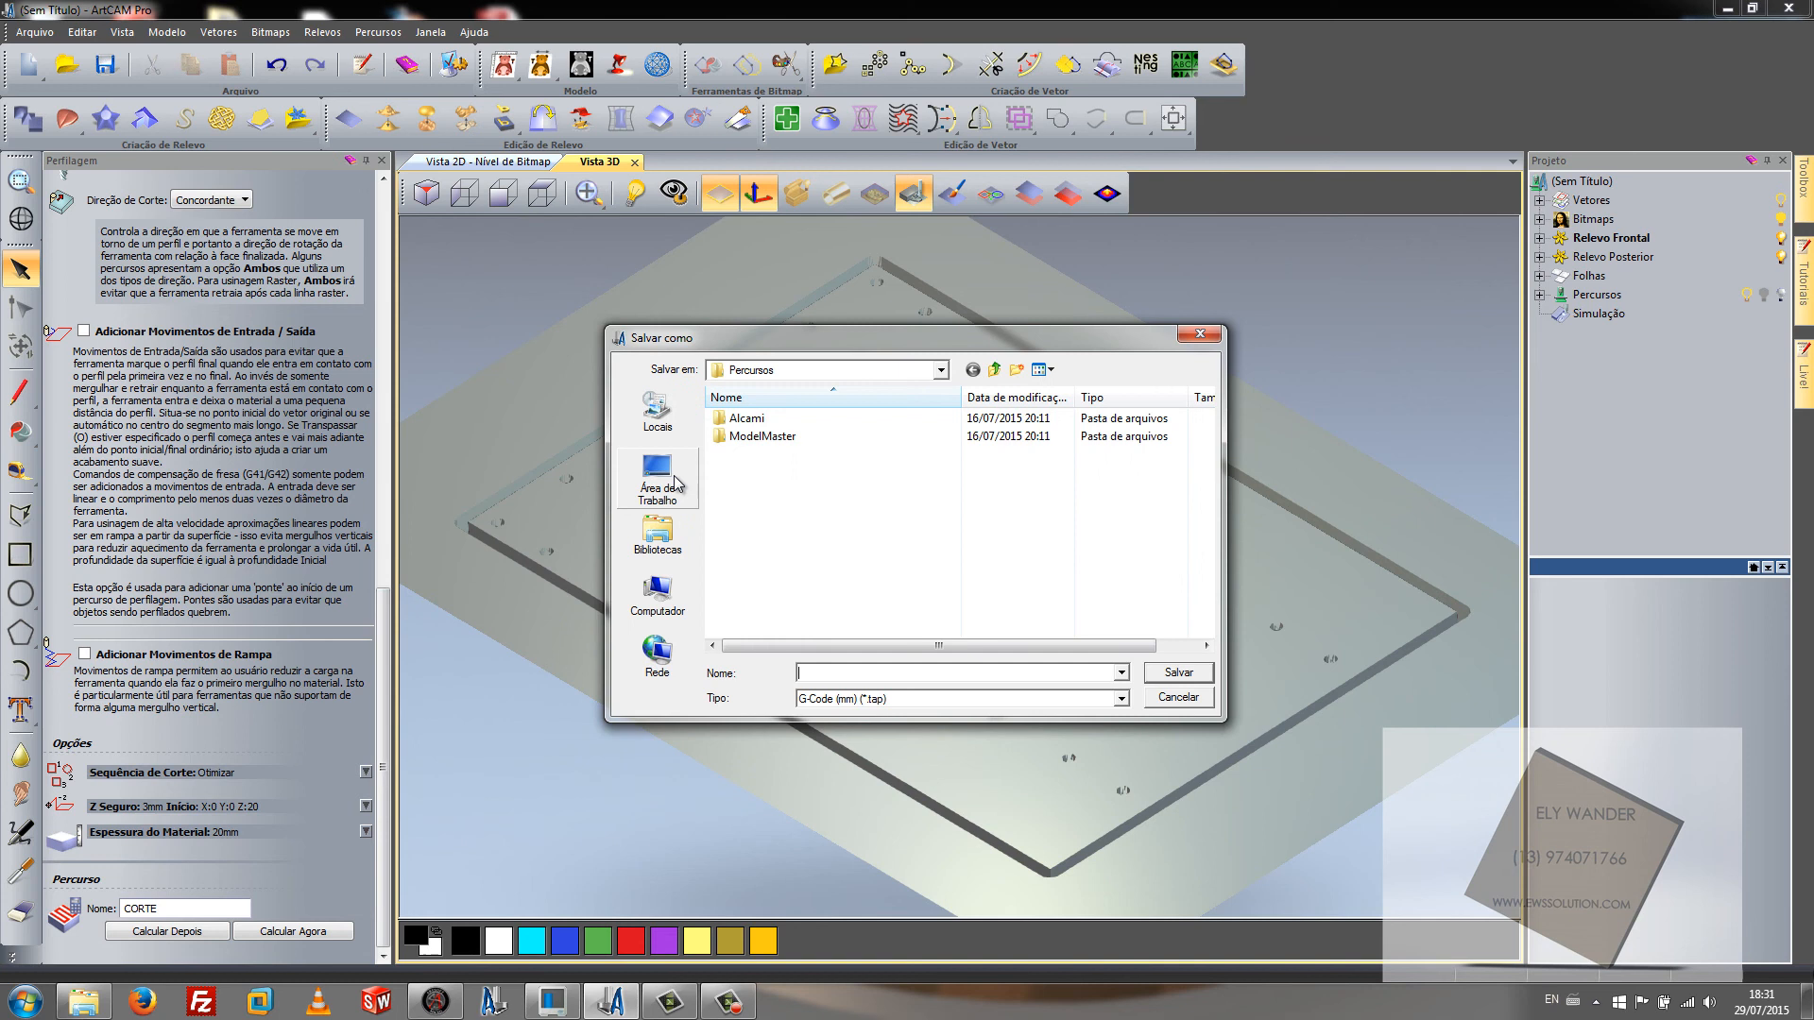
left_click(676, 484)
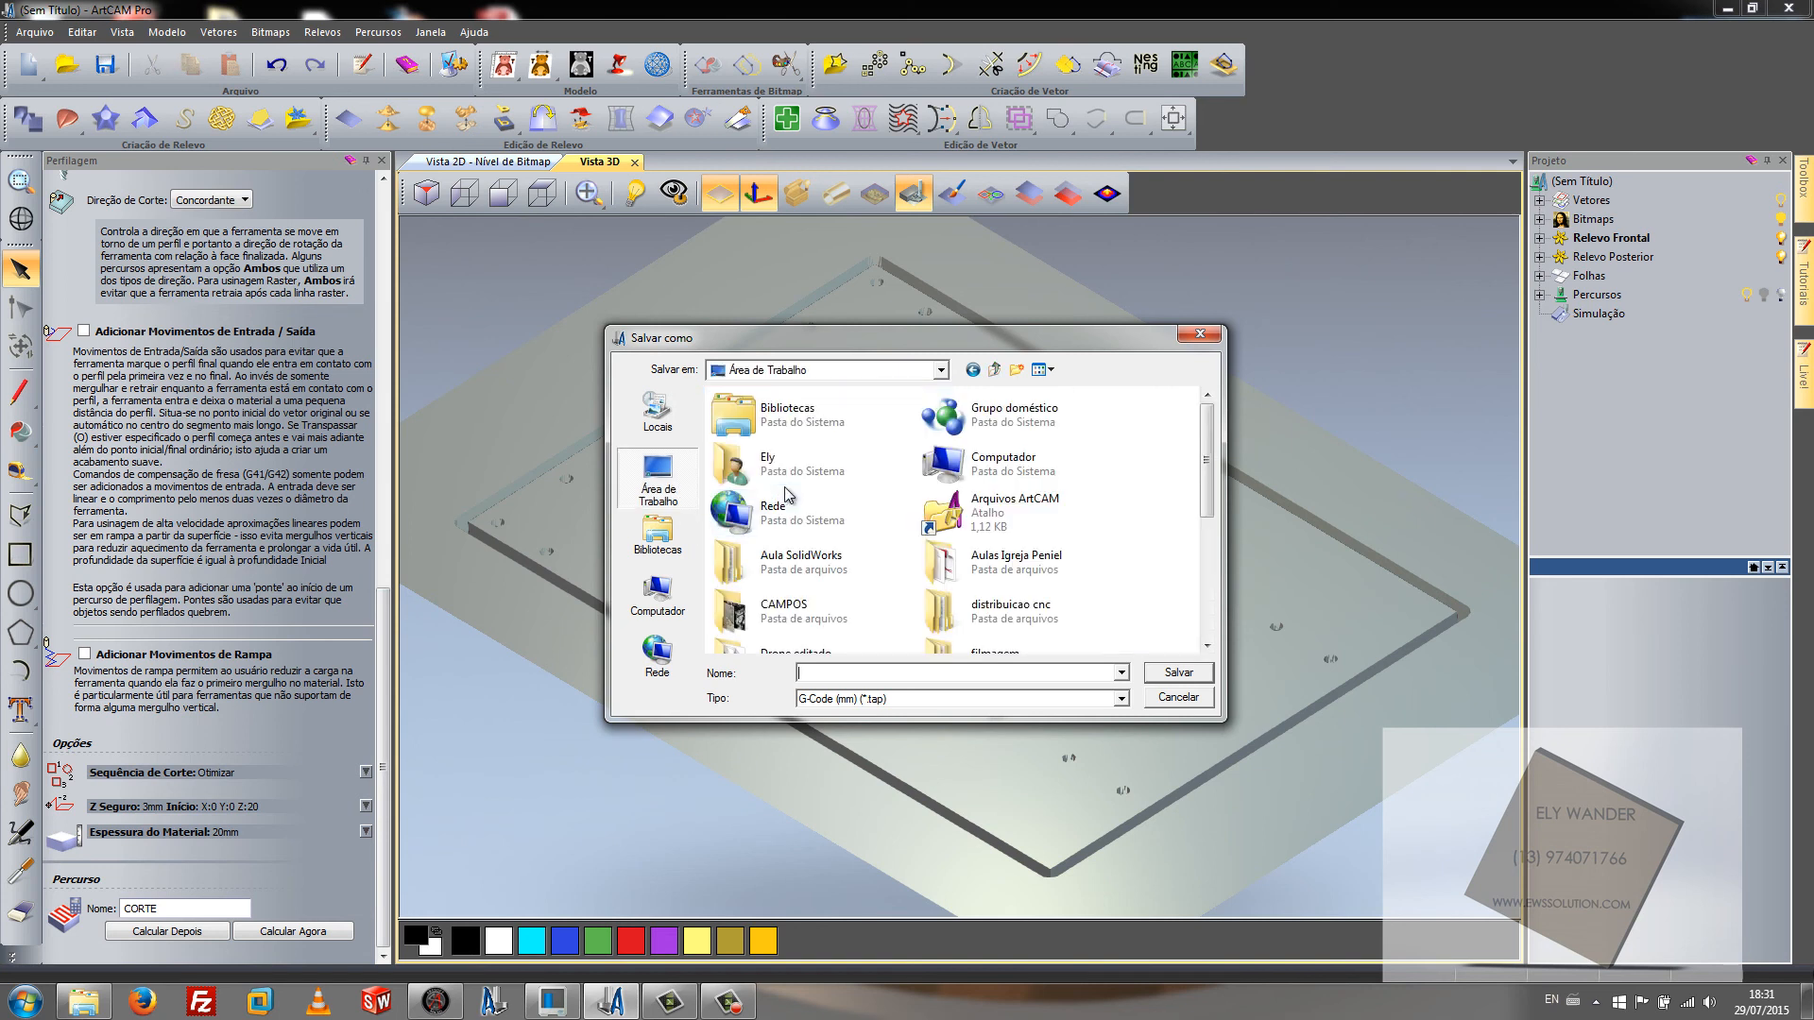
scroll(786, 496, "down", 5)
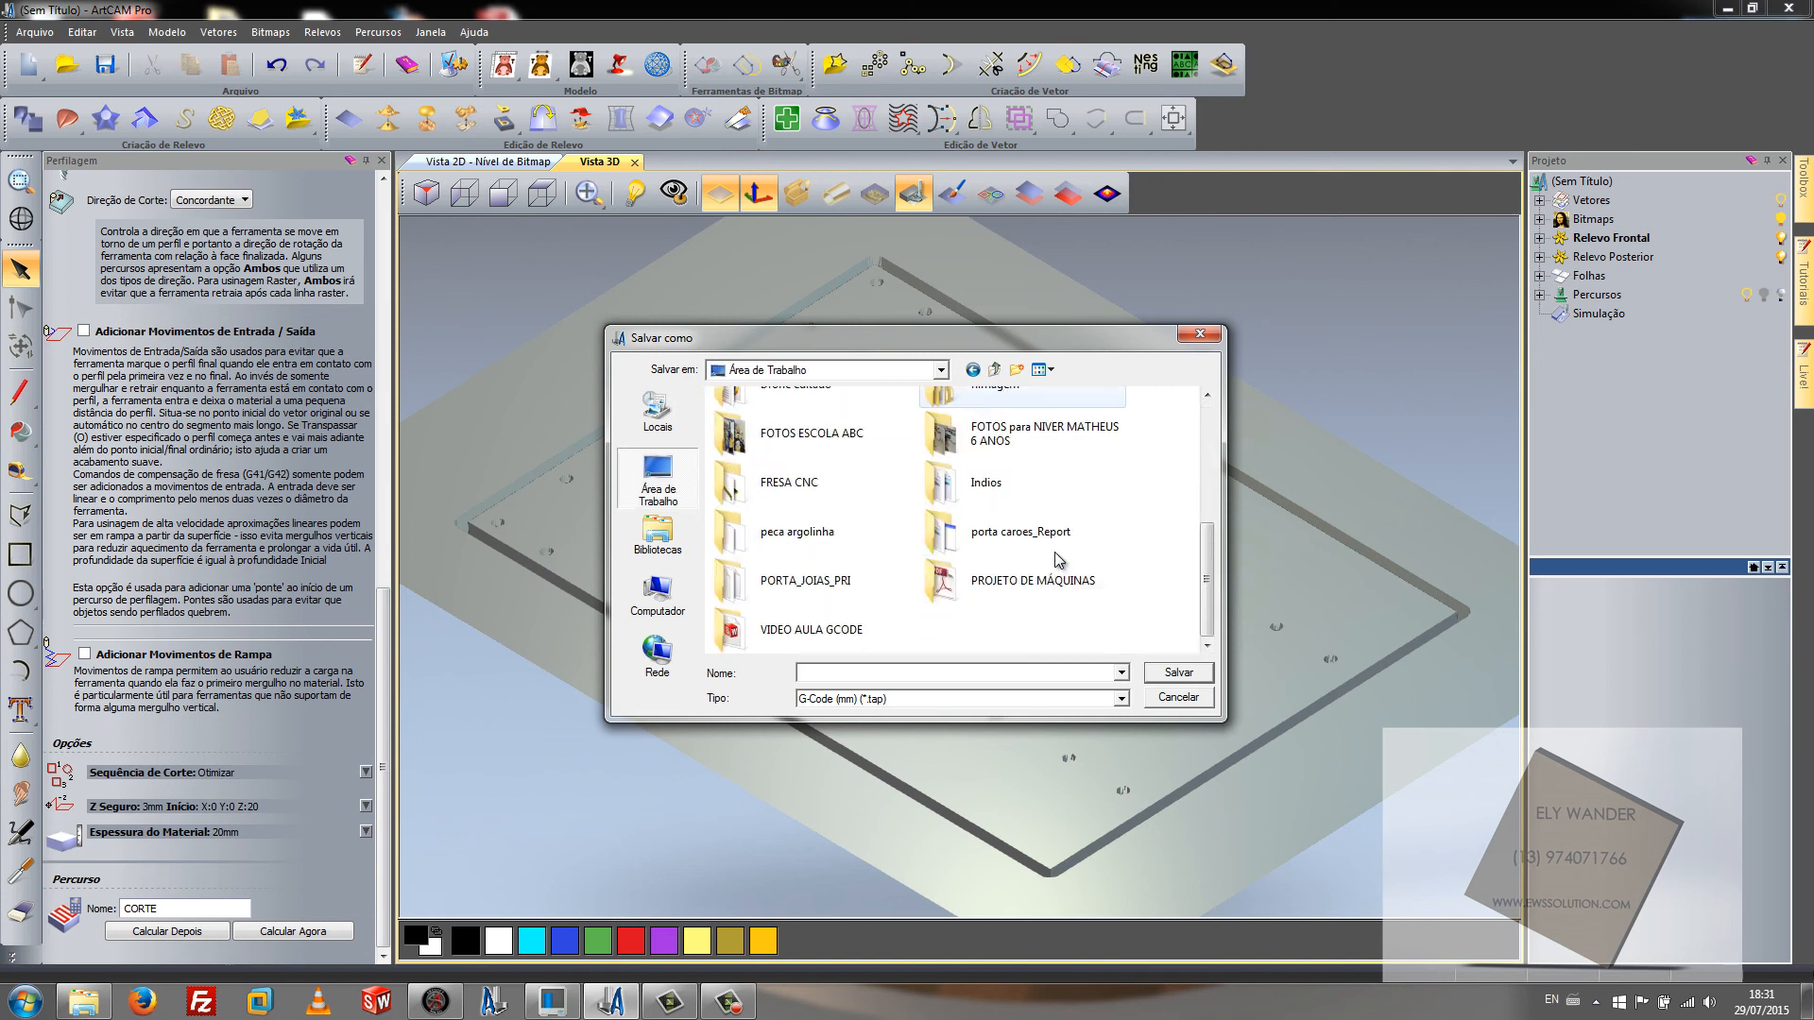
double_click(810, 632)
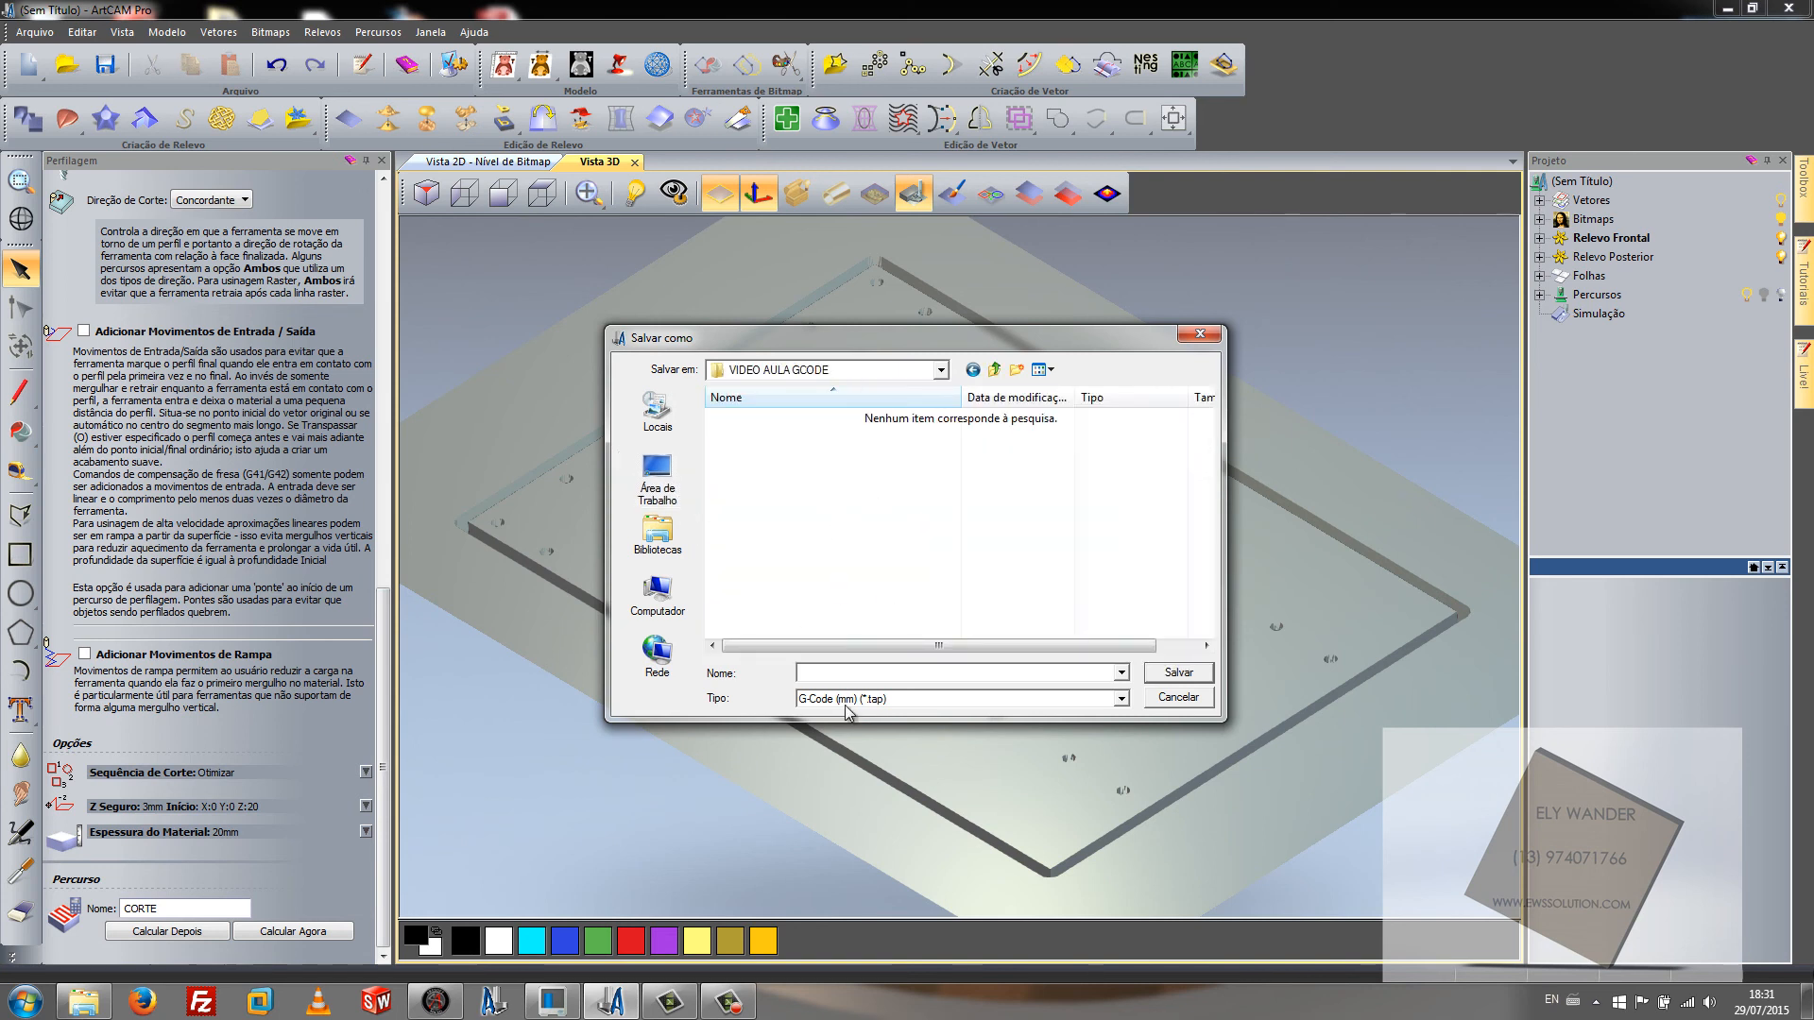
left_click(850, 673)
type("PLACA DE CONTATO")
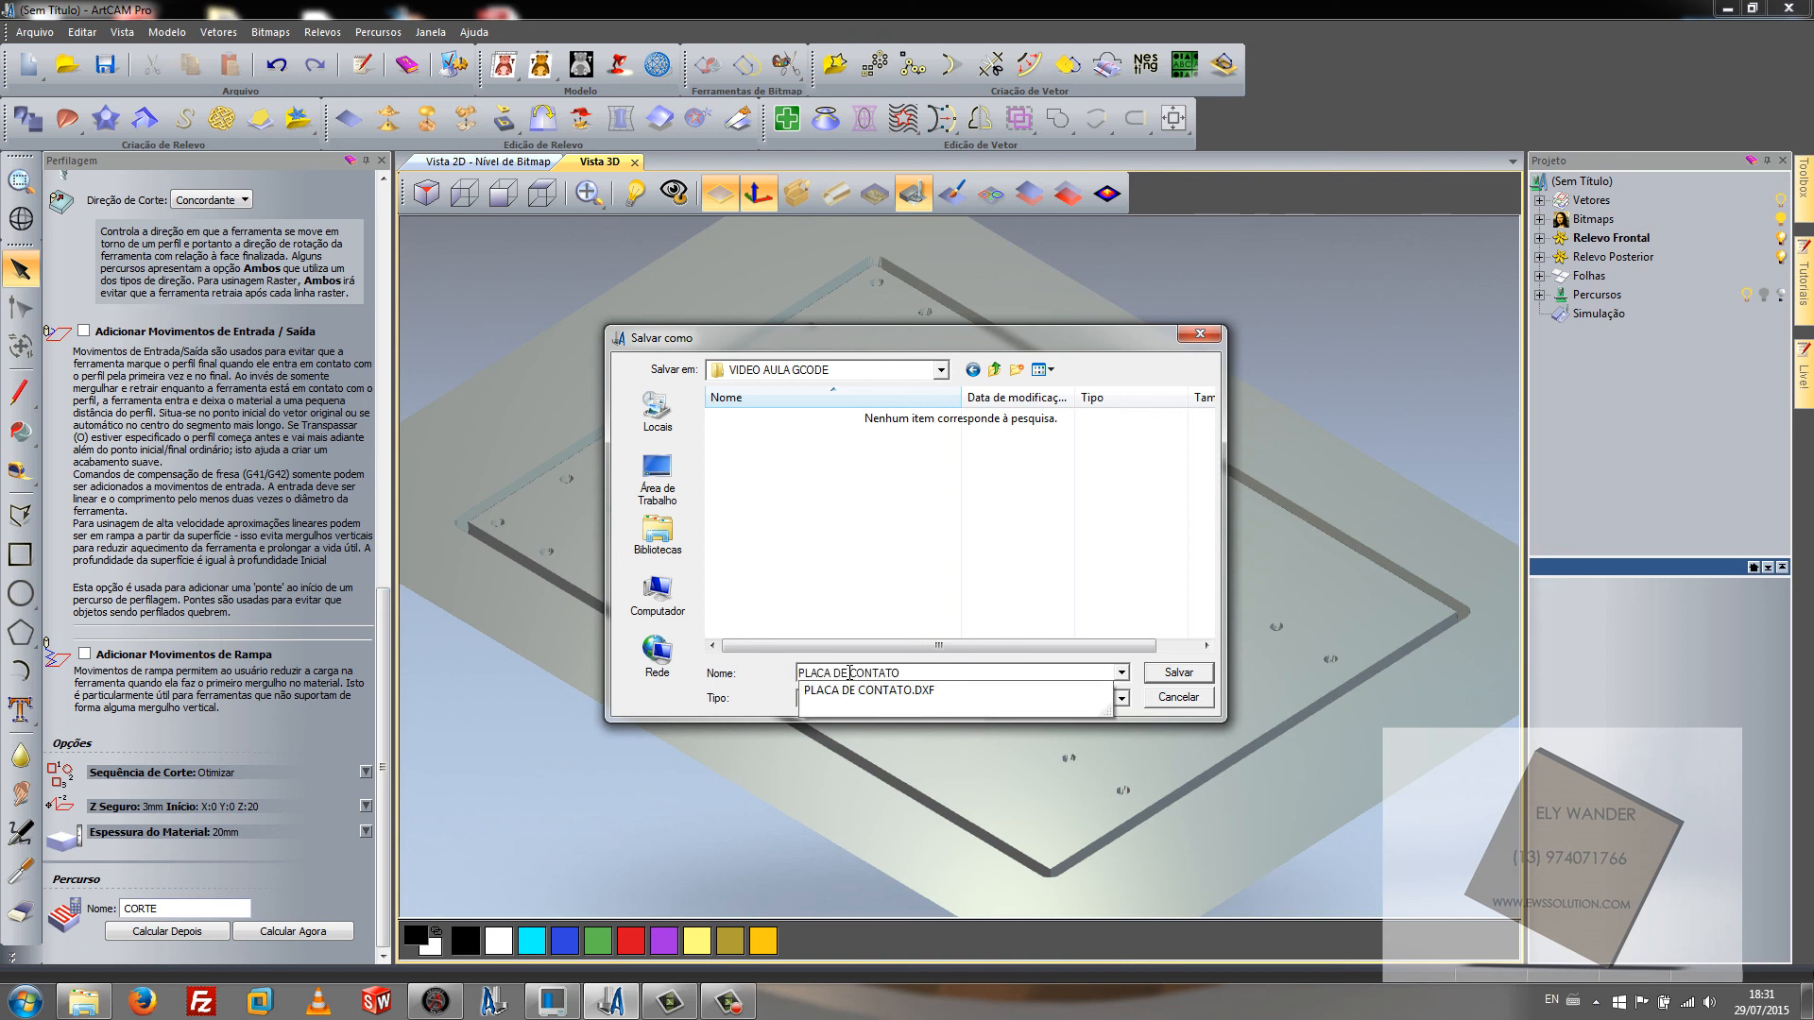
left_click(1171, 670)
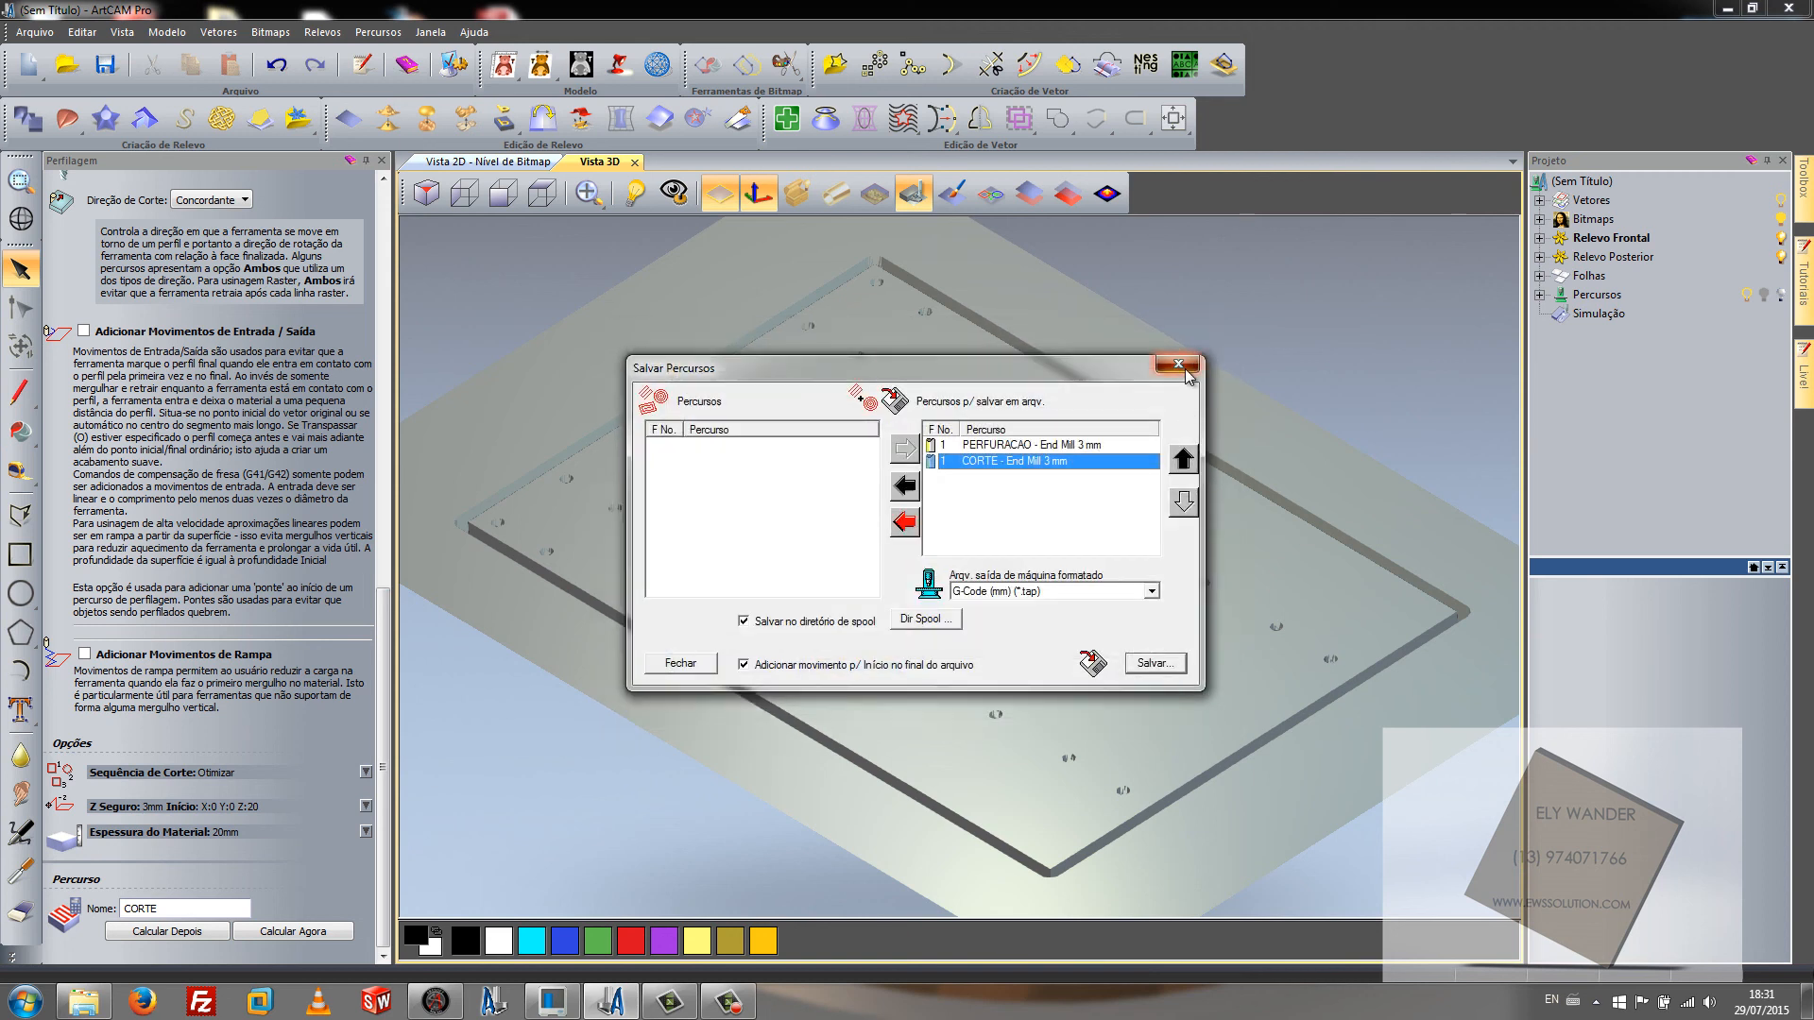
left_click(1178, 364)
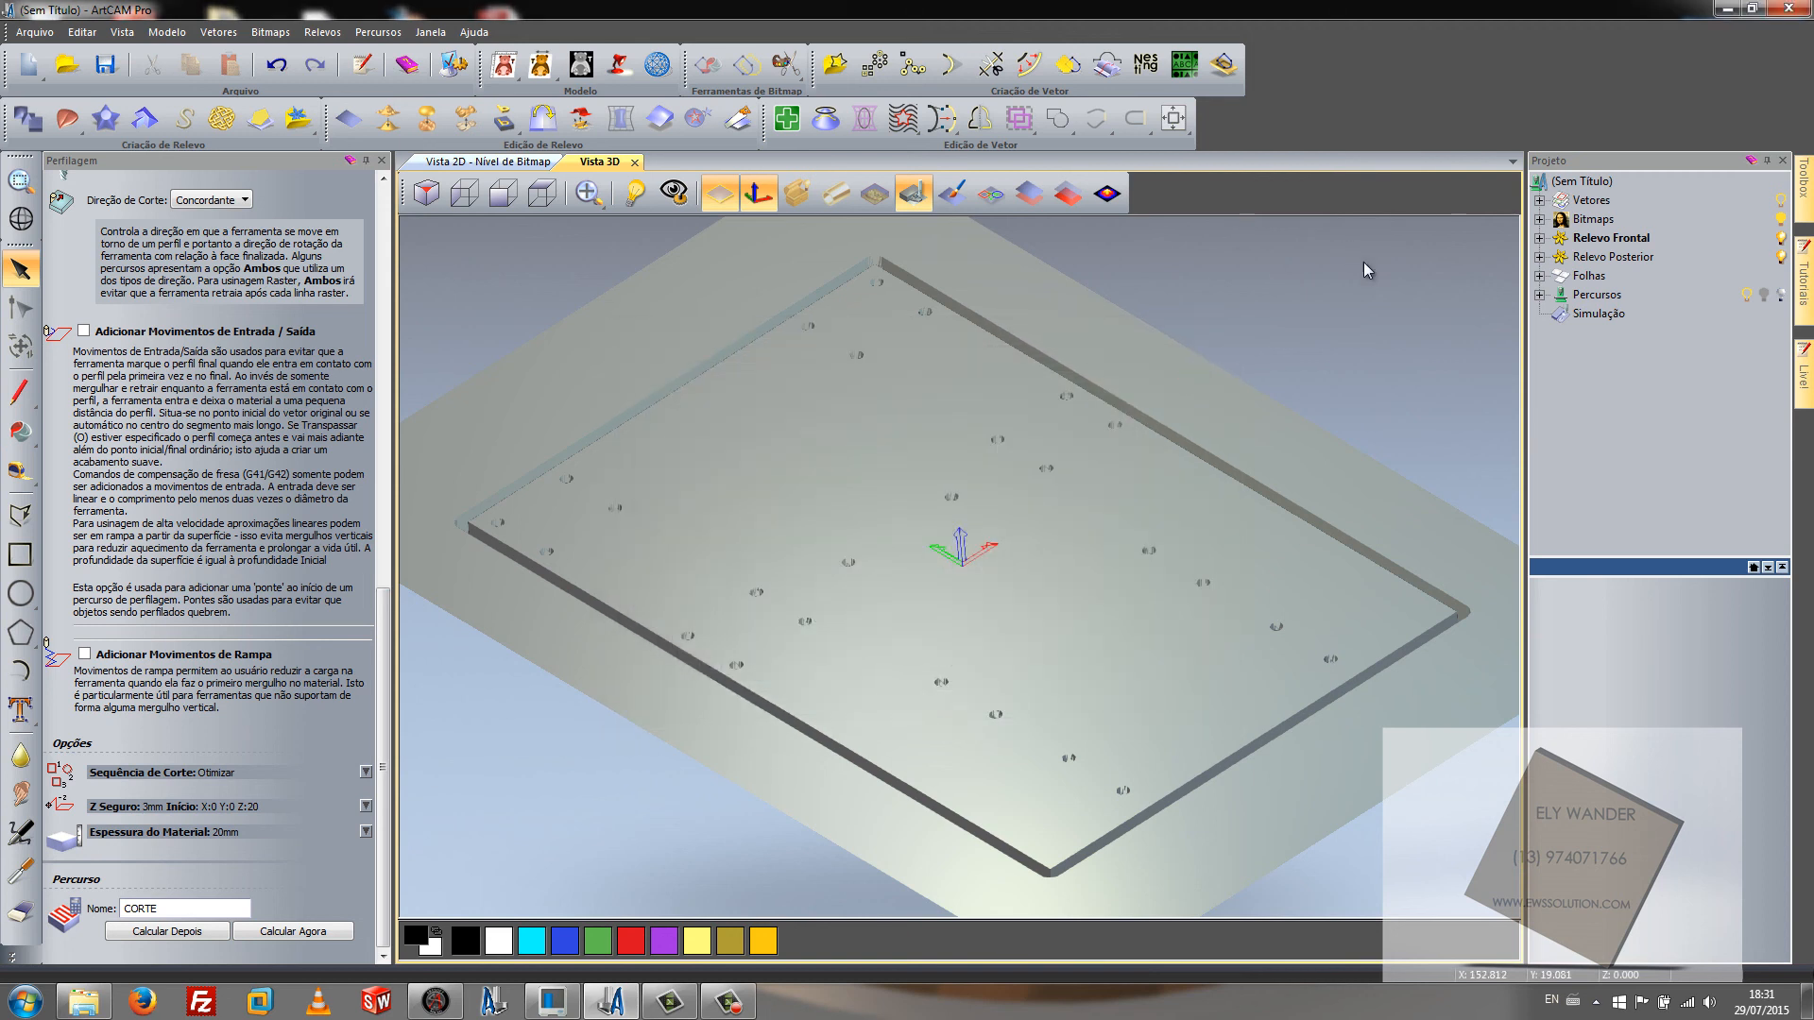
Step: Check the desktop folder VIDEO AULA GCODE for the saved file PLACA DE CONTATO.tap, and close the folder
left_click(1732, 10)
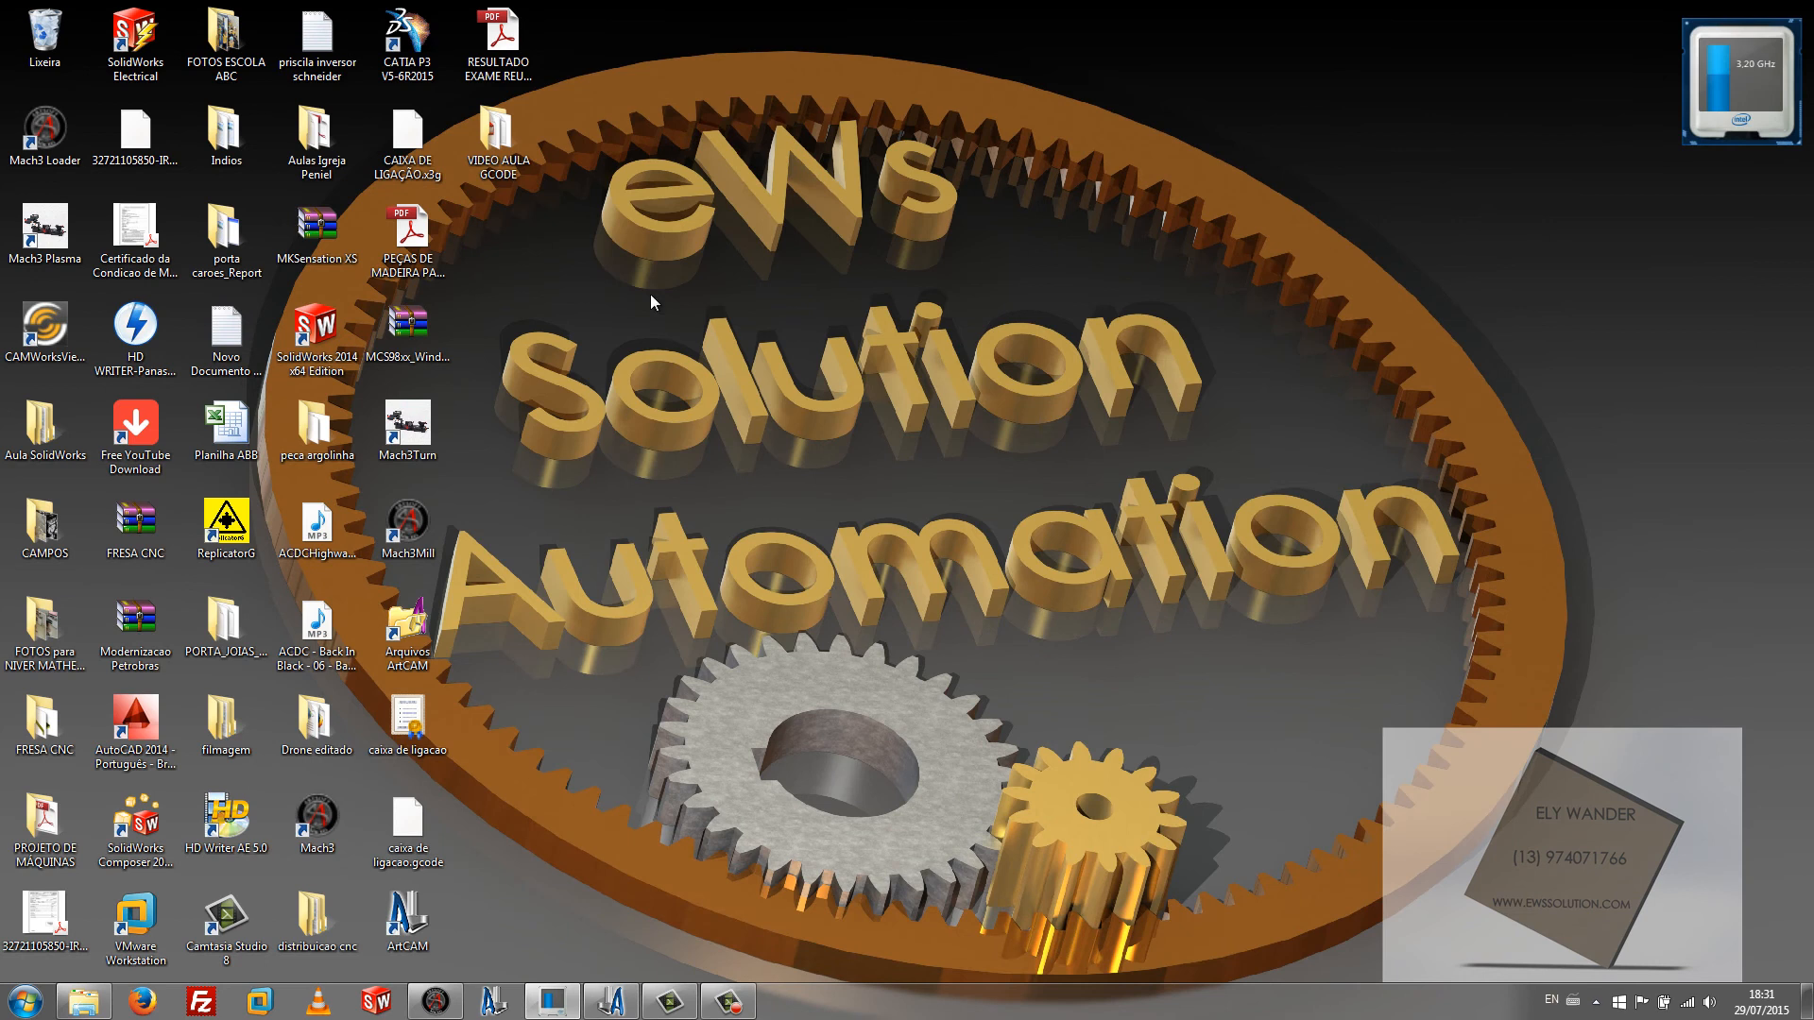
double_click(498, 132)
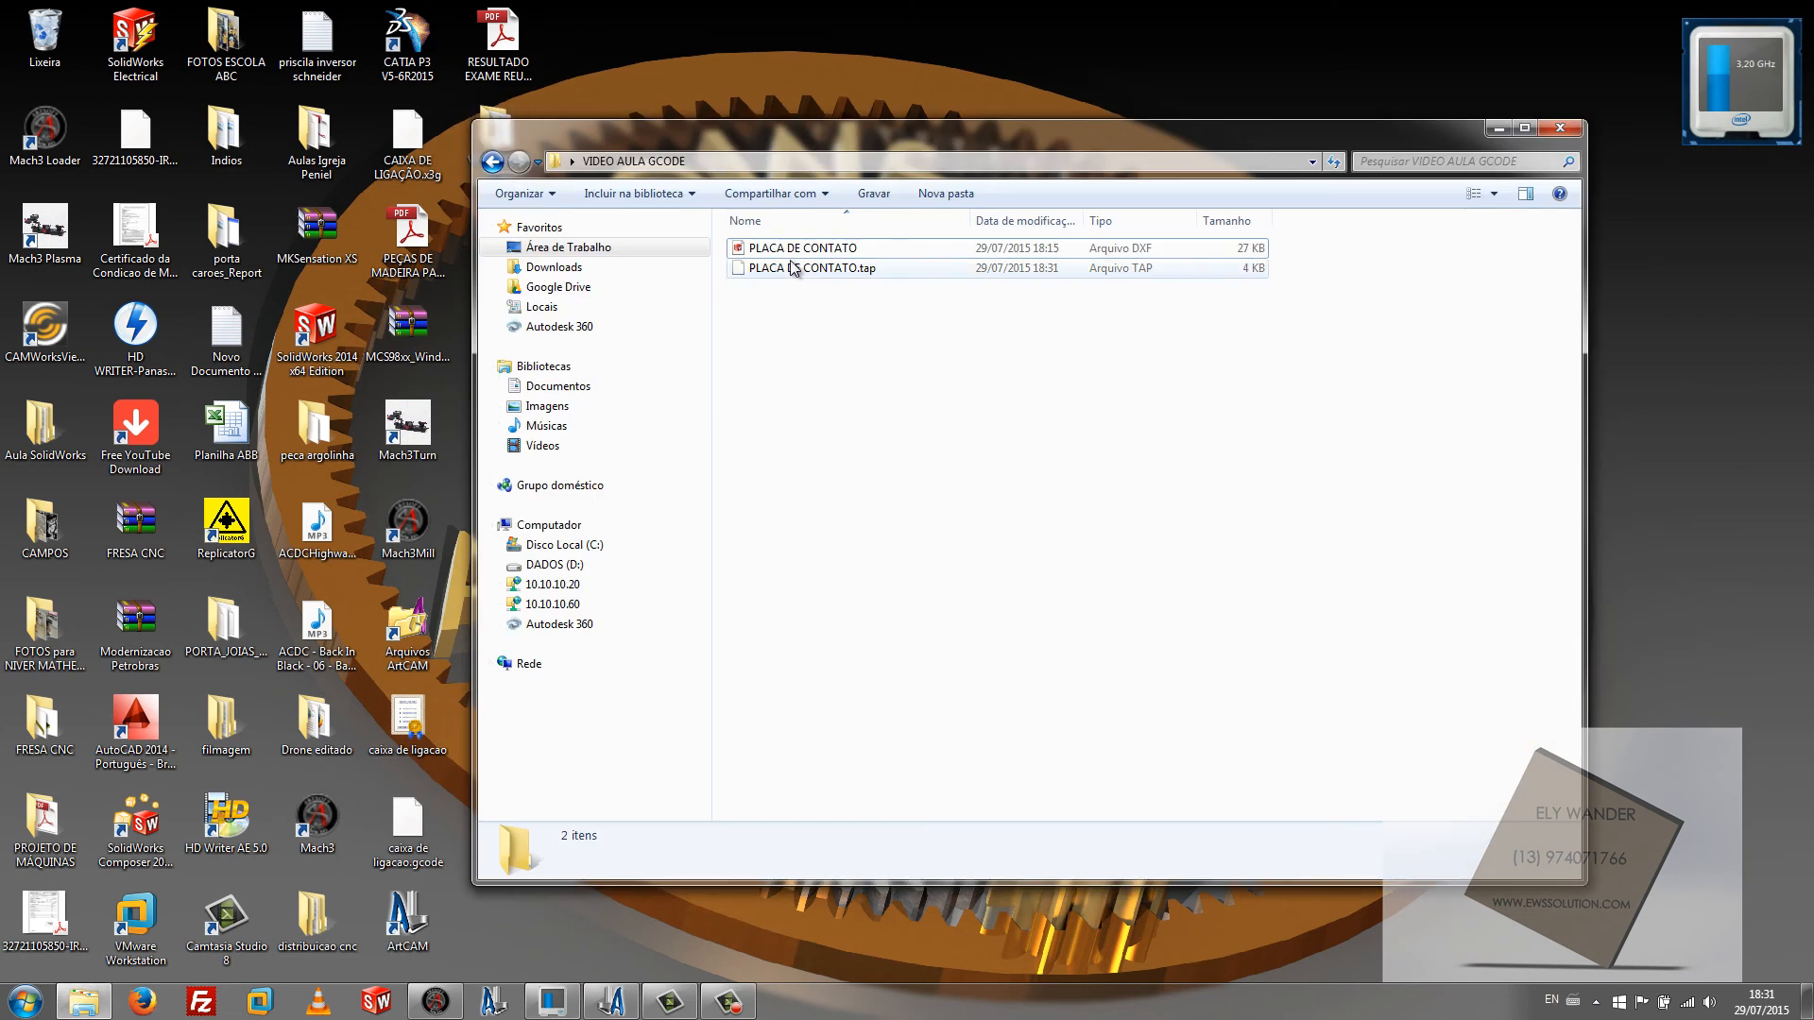
left_click(791, 268)
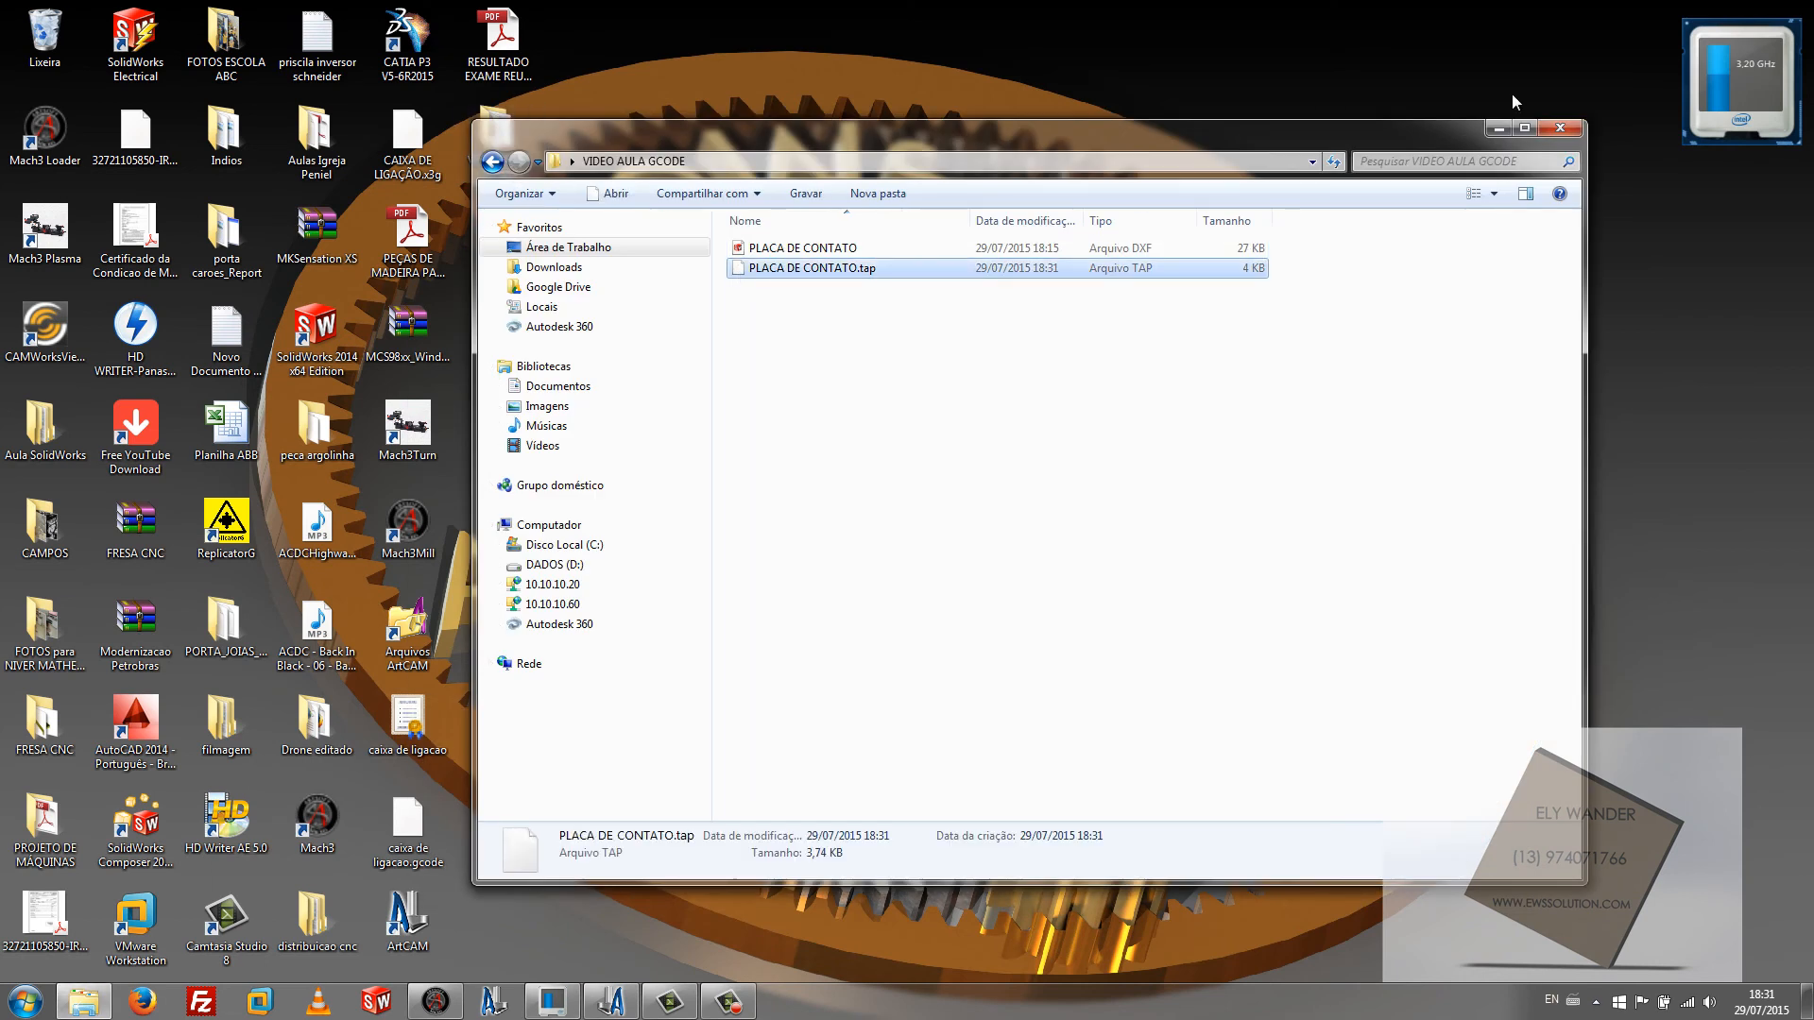
left_click(1559, 128)
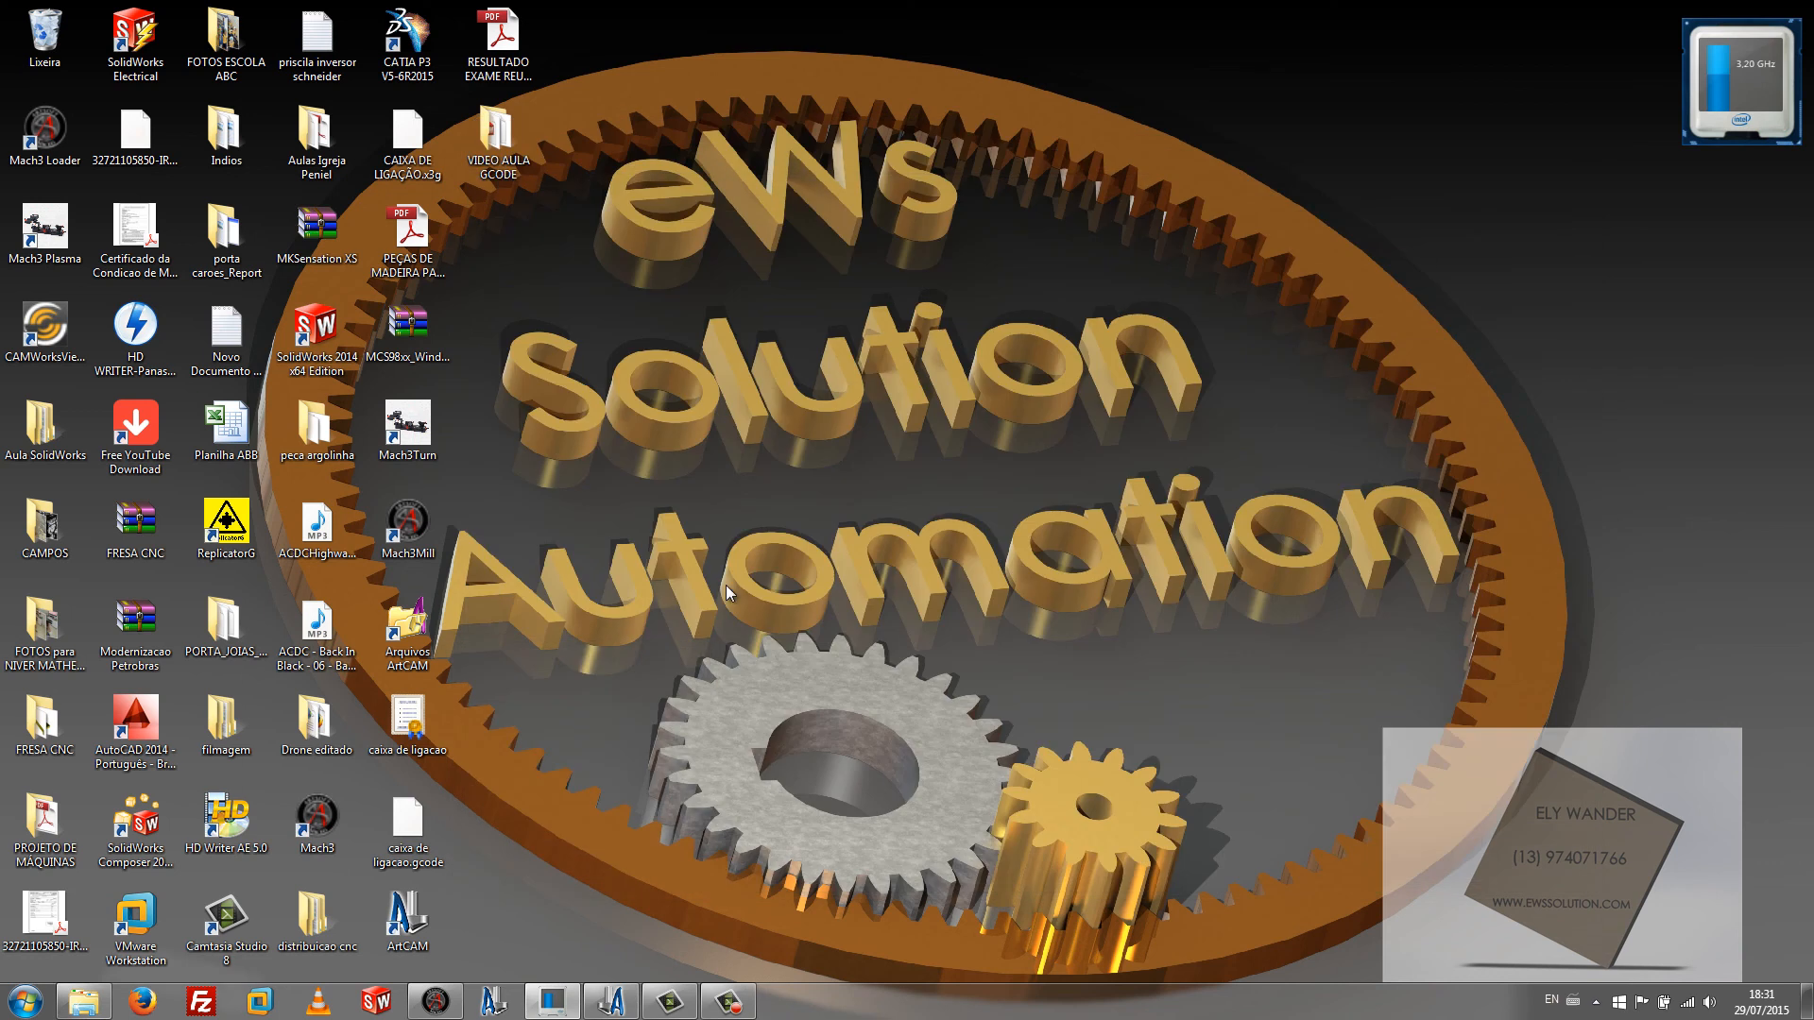
Step: Switch to Mach3 and load PLACA DE CONTATO.tap from the desktop folder VIDEO AULA GCODE
left_click(440, 1007)
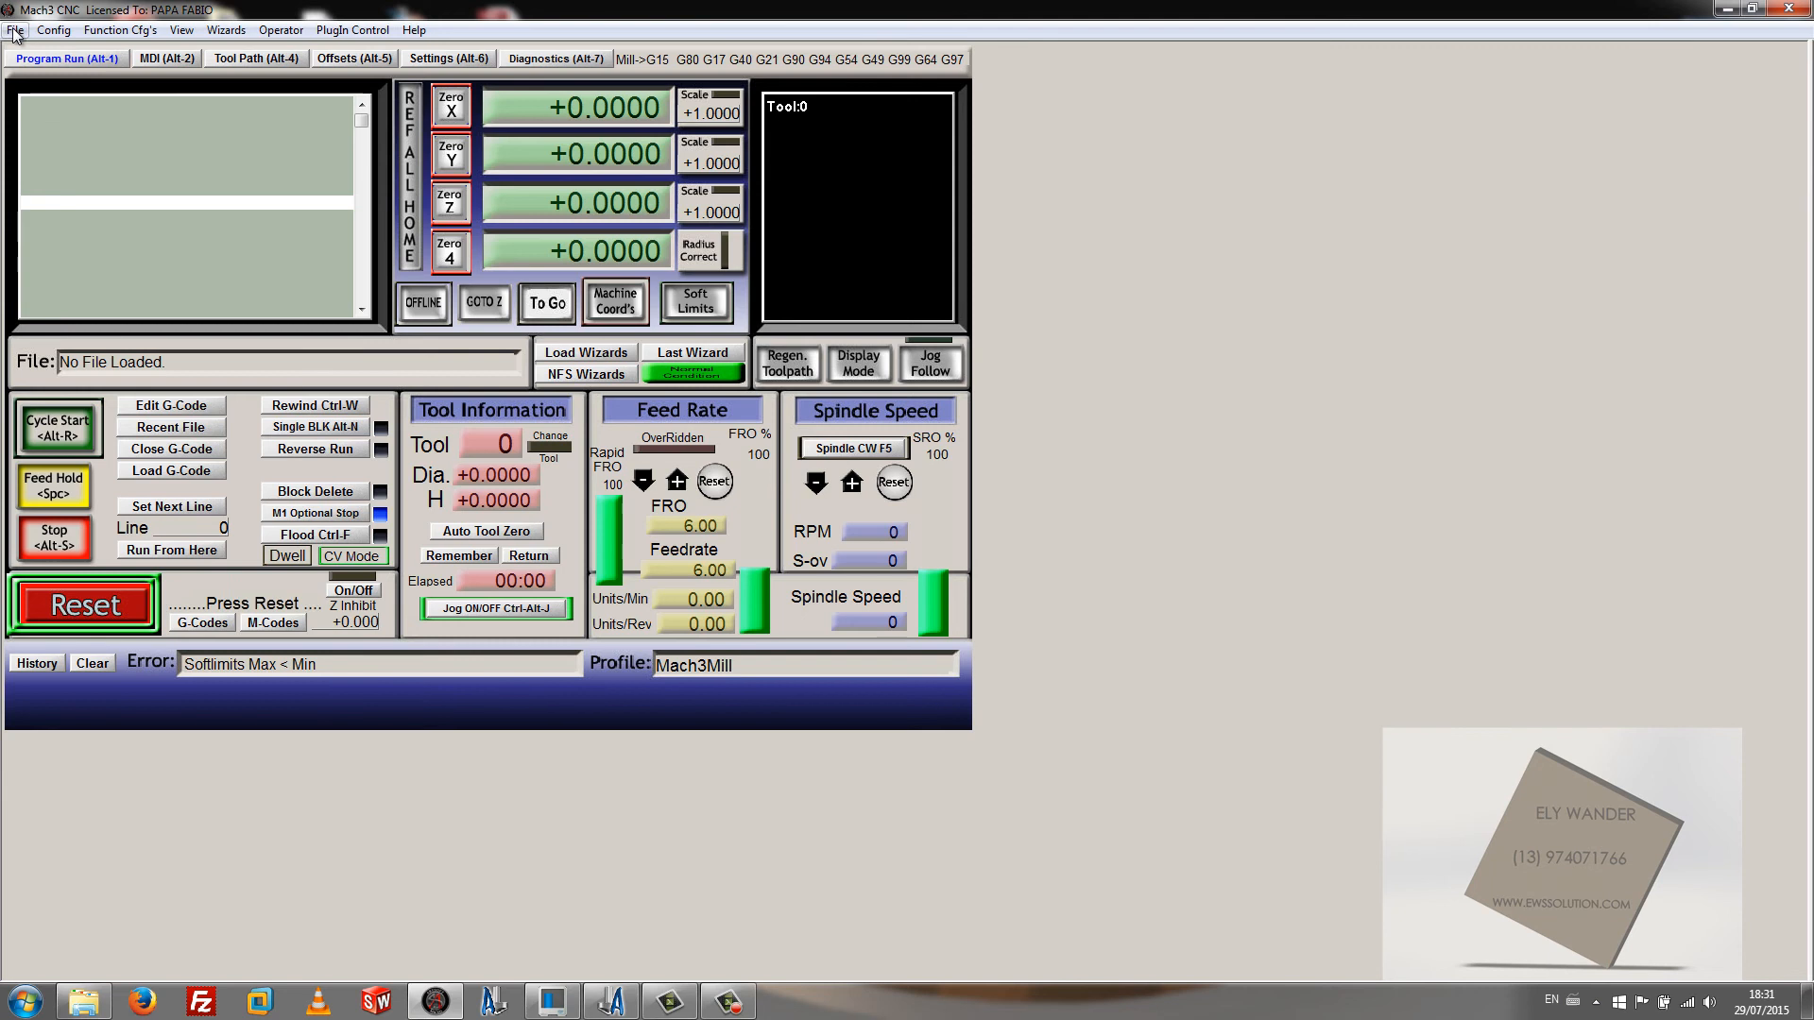
left_click(16, 31)
left_click(129, 99)
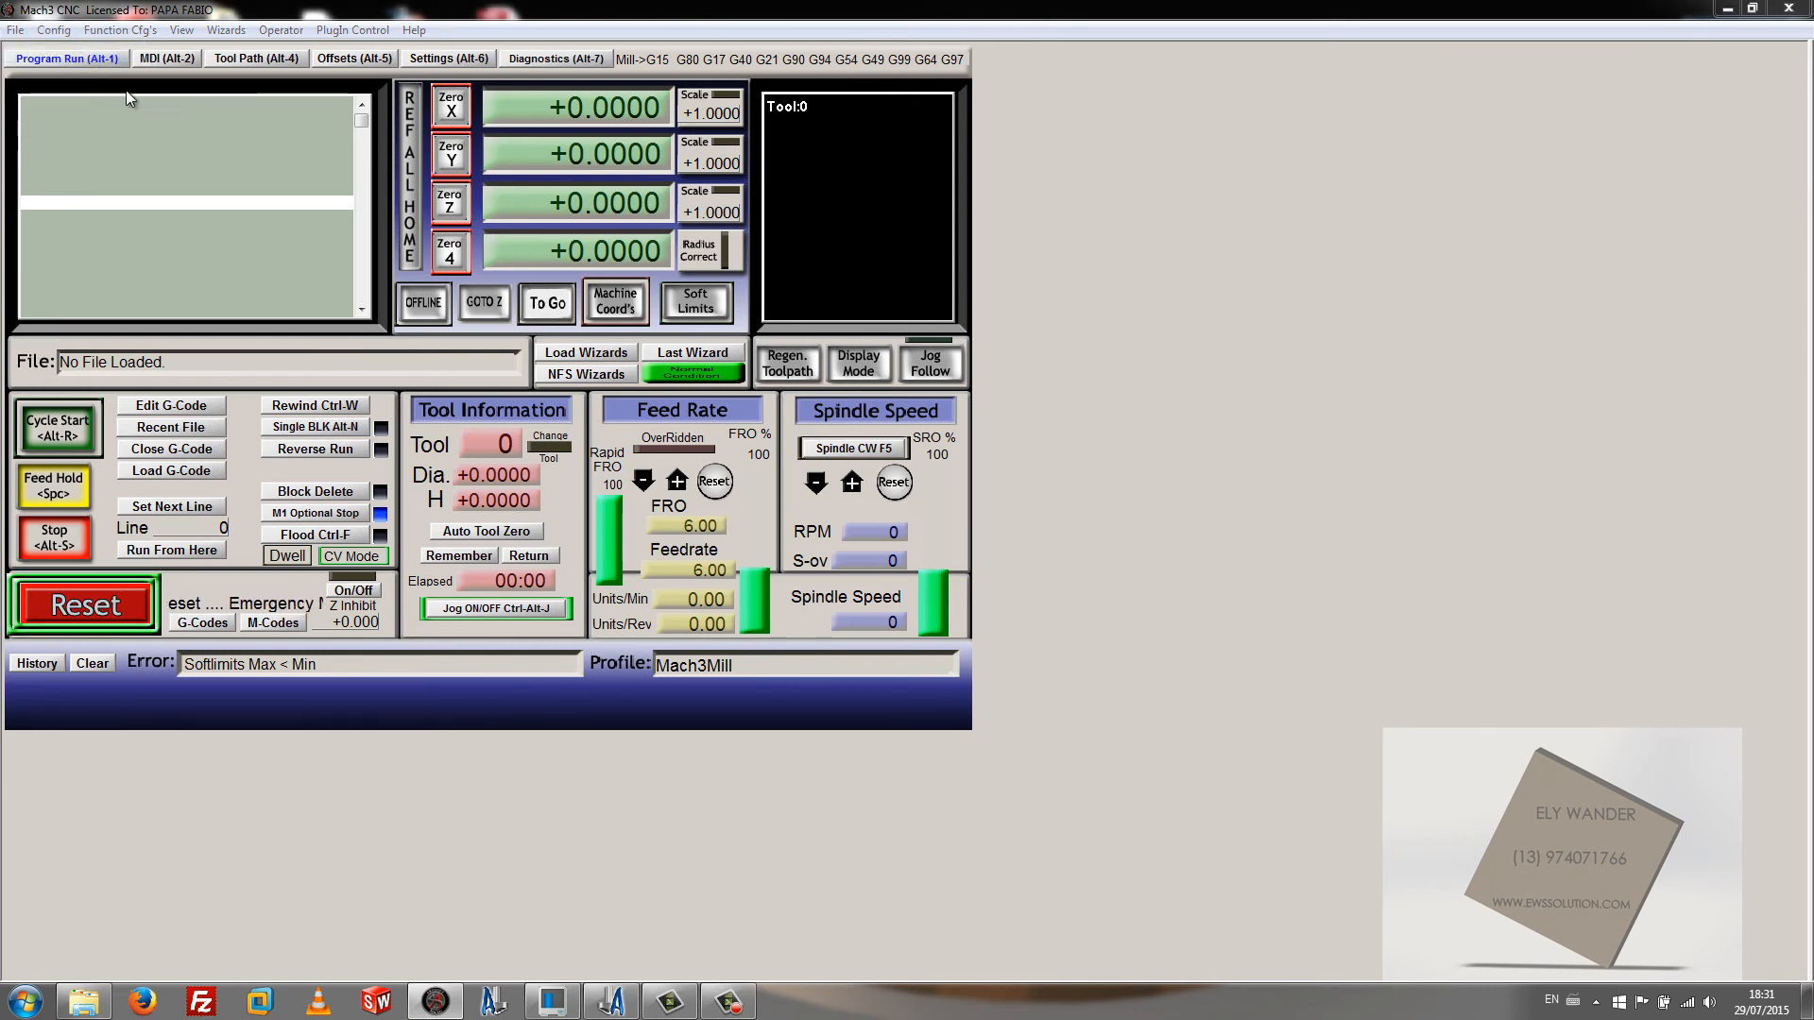
left_click(648, 444)
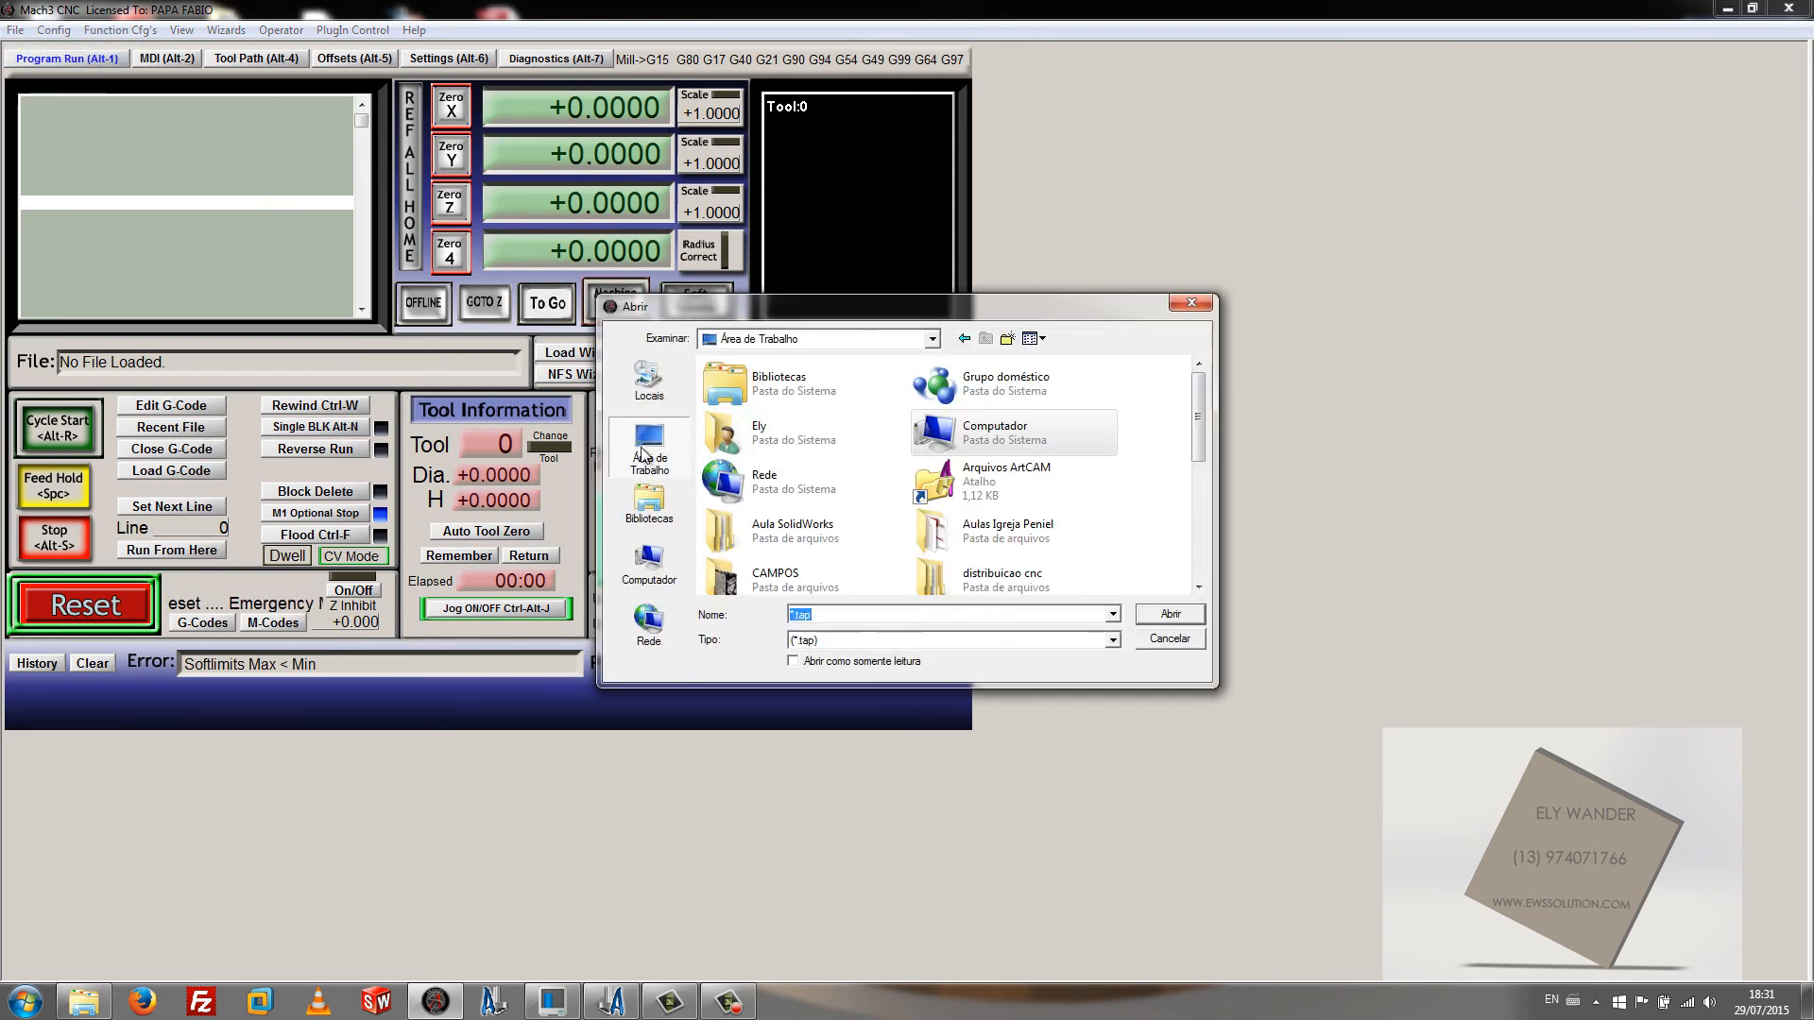
left_click_drag(1197, 416, 1198, 584)
double_click(766, 494)
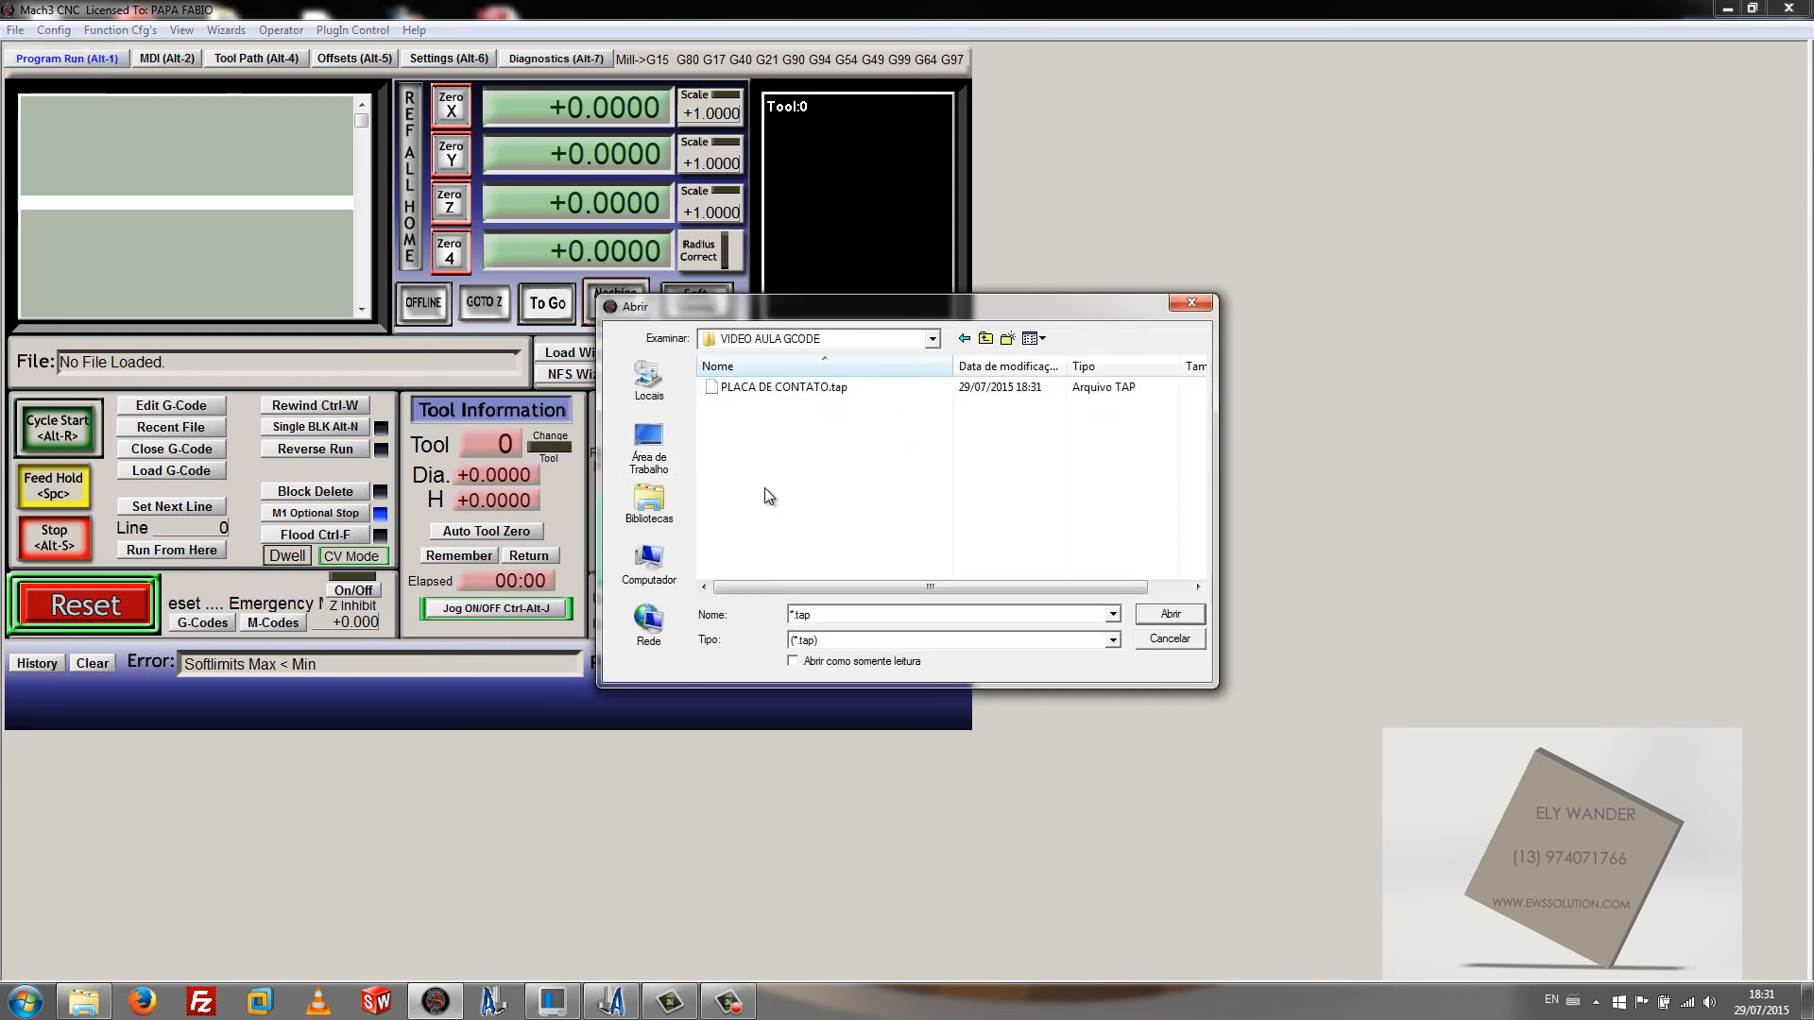
double_click(784, 387)
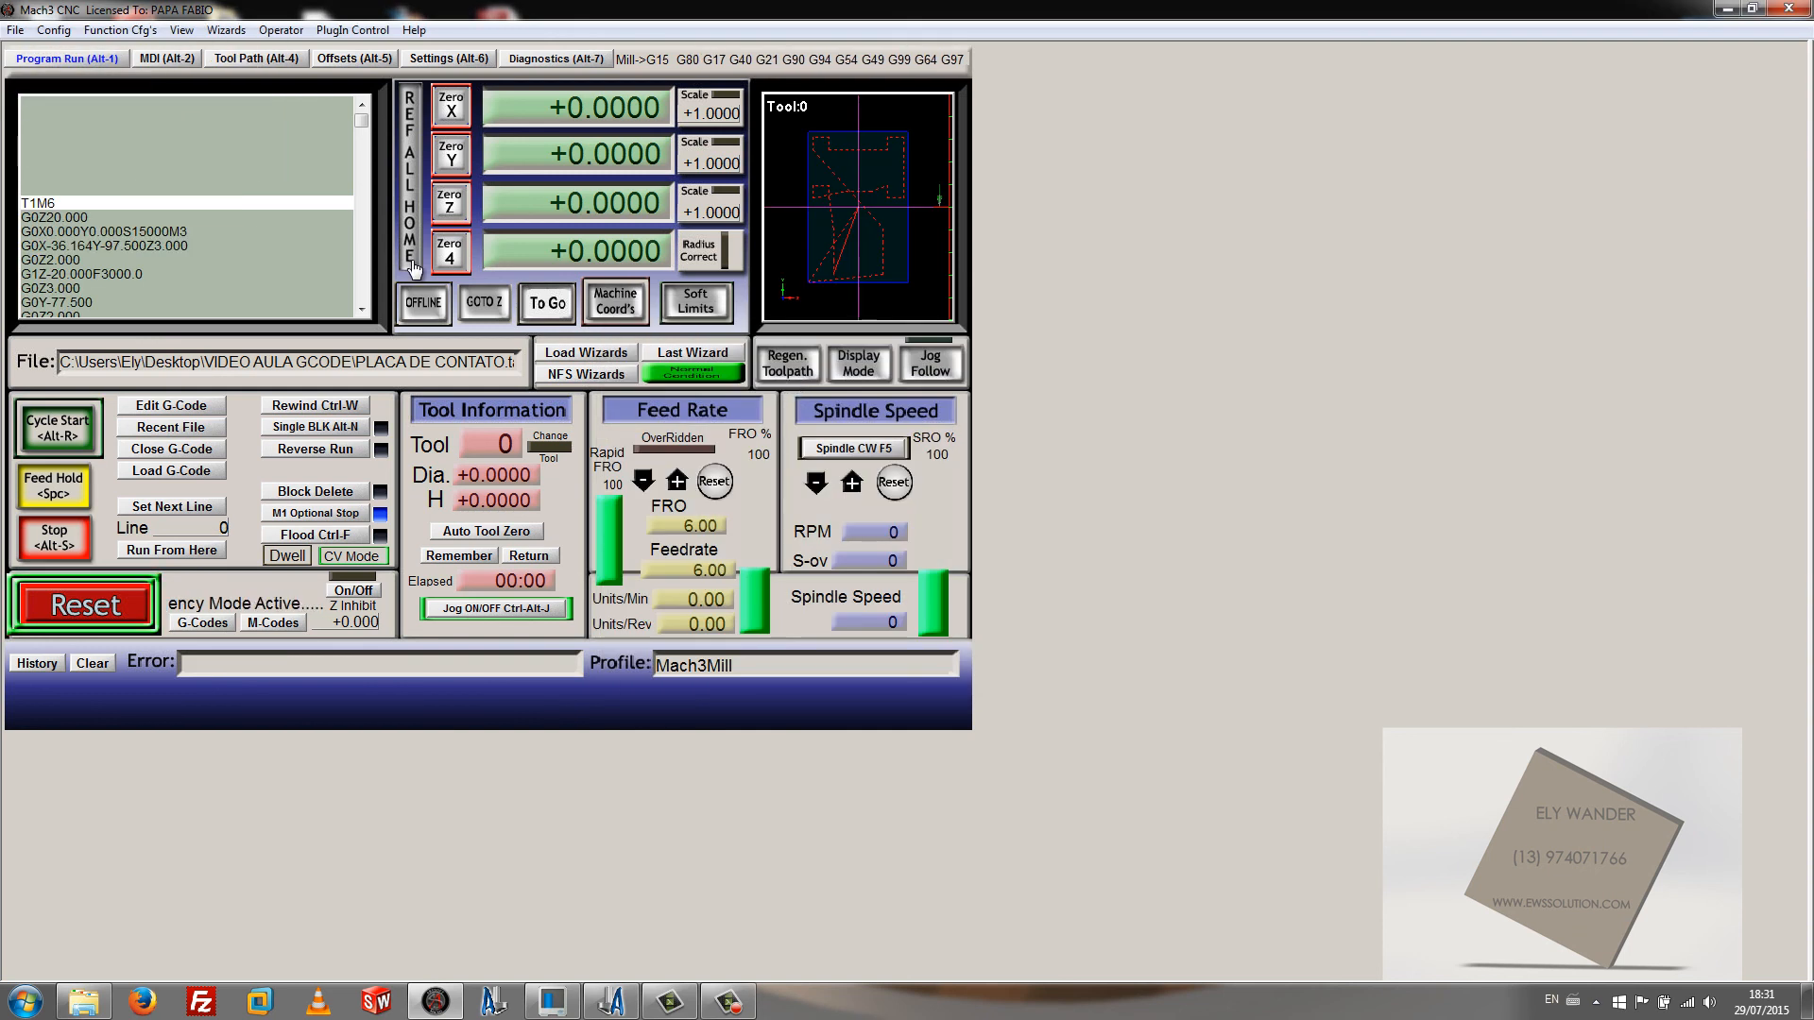
Step: Inspect the loaded toolpath in 3D on the MDI screen and take the machine out of its emergency reset state
key("alt+2")
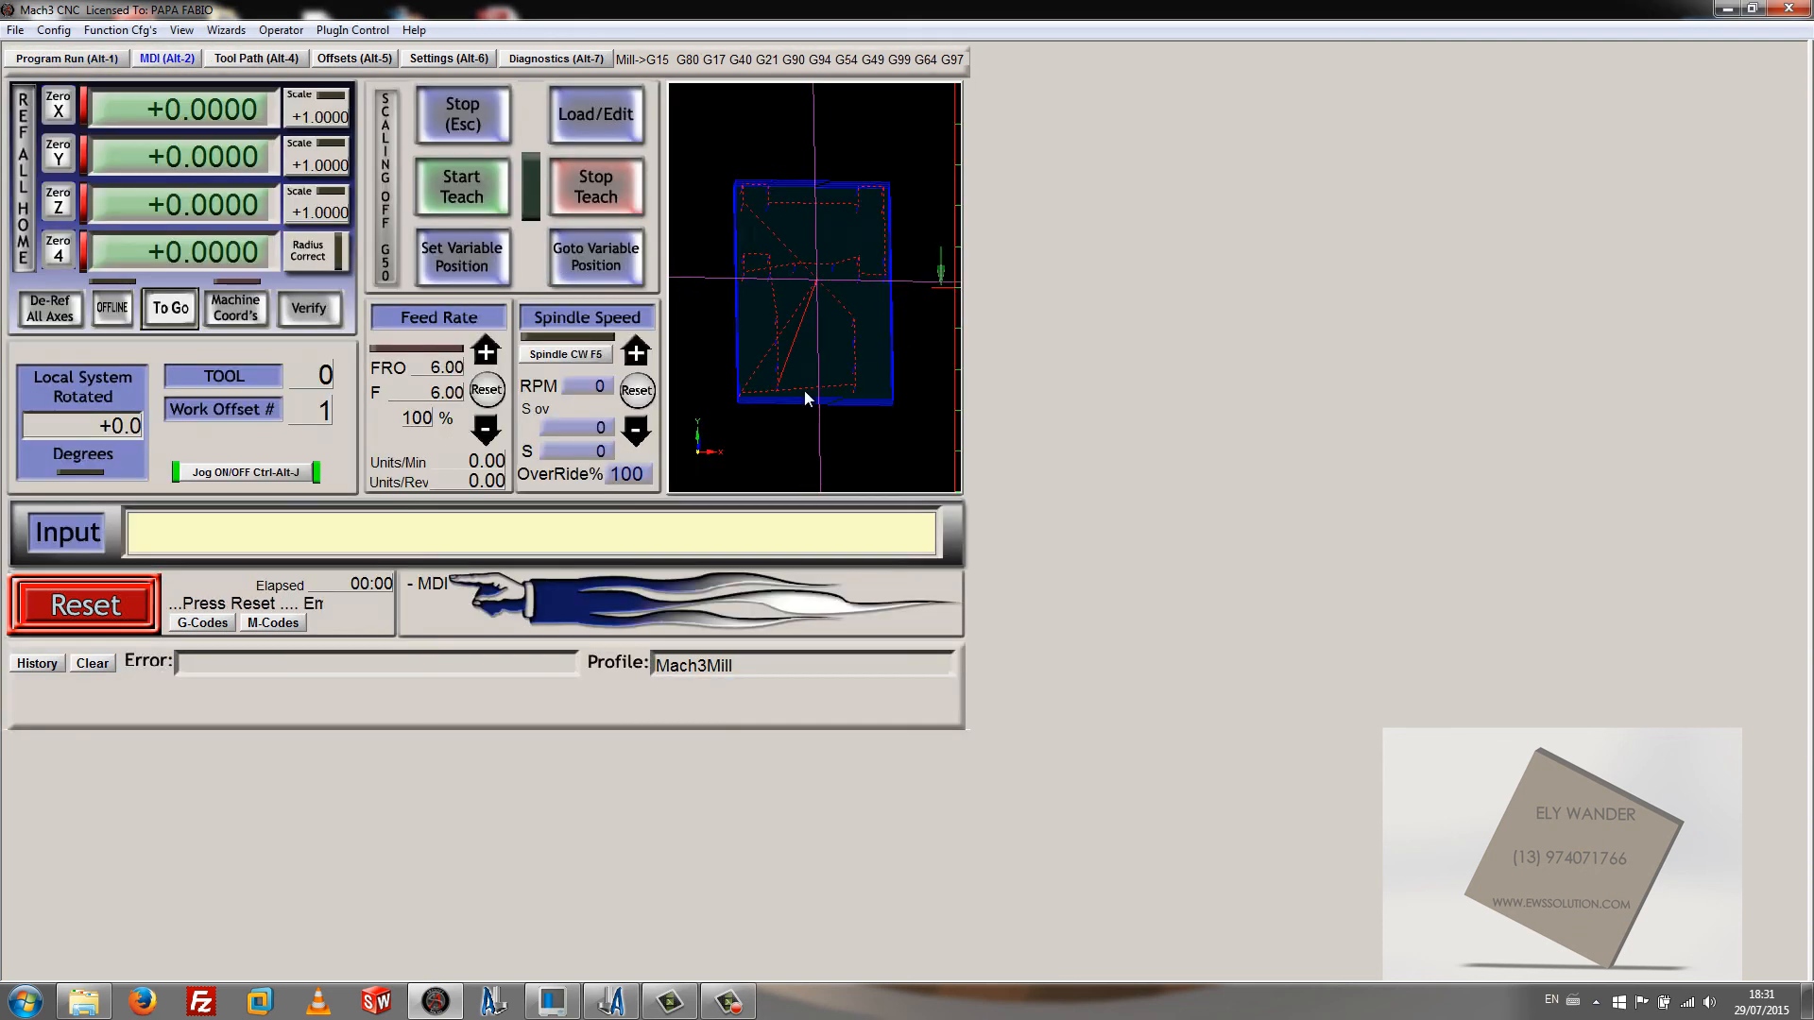
left_click_drag(805, 397, 855, 236)
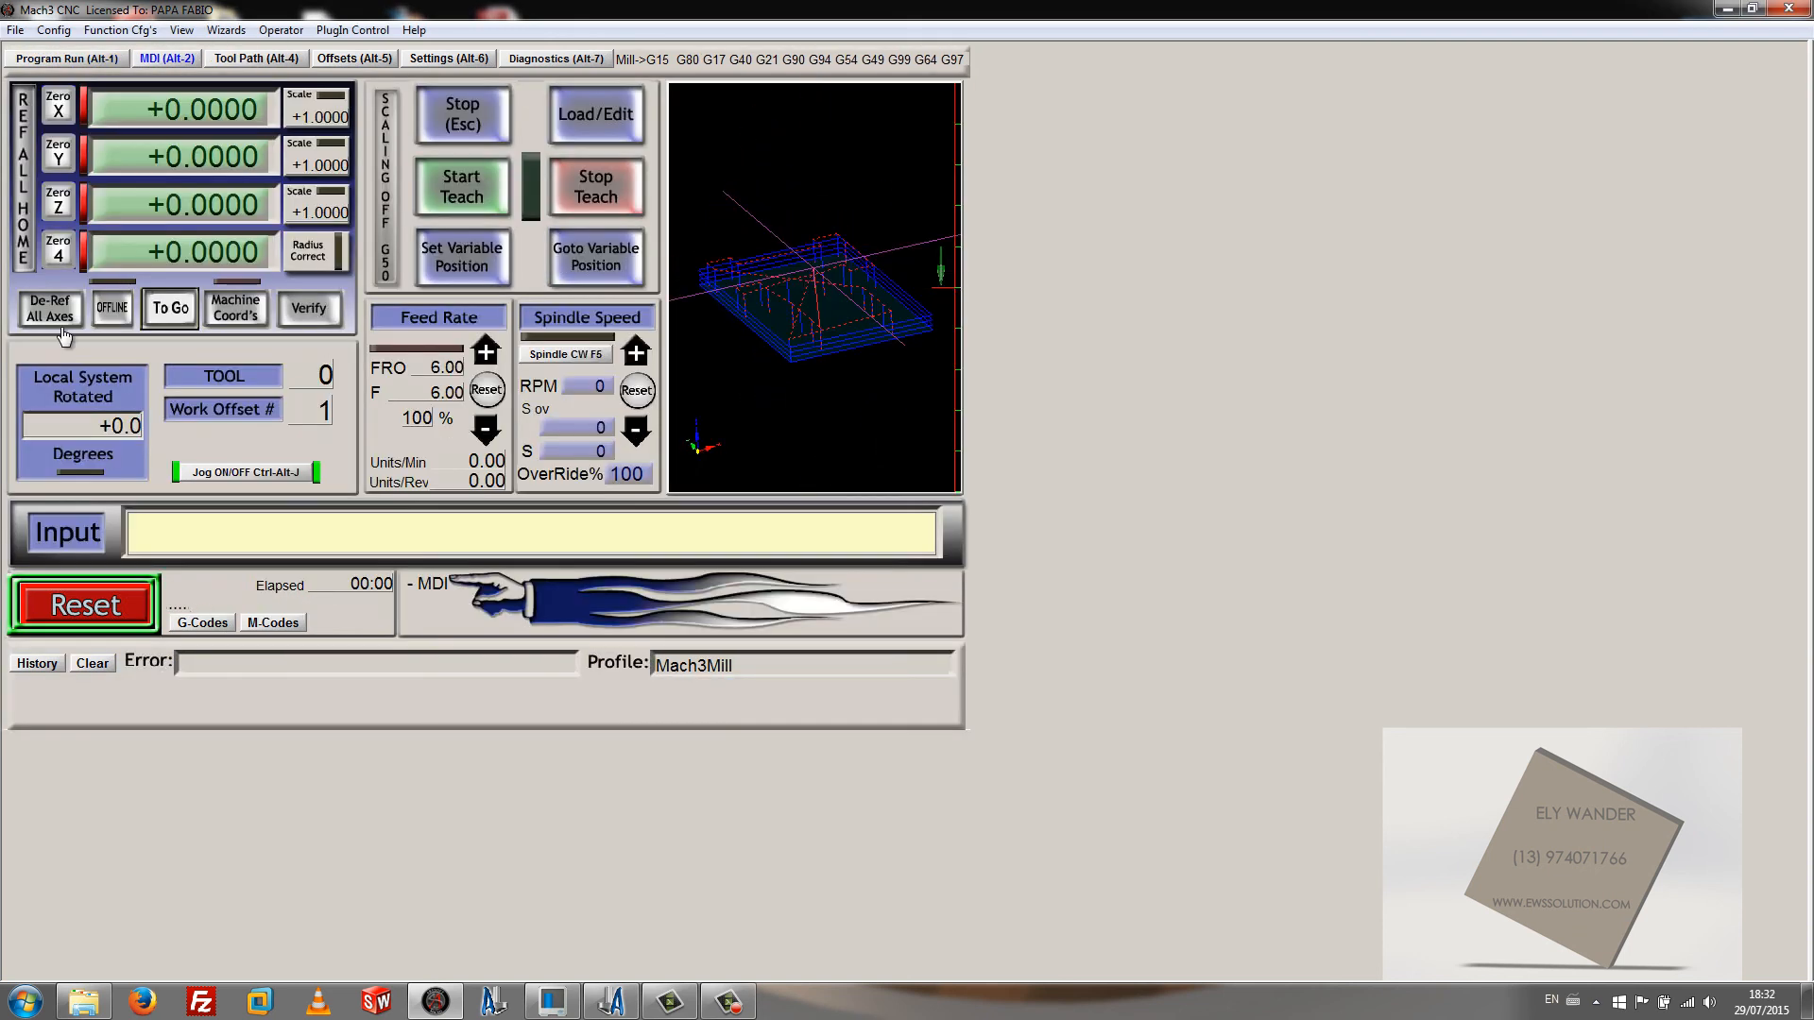
left_click(81, 605)
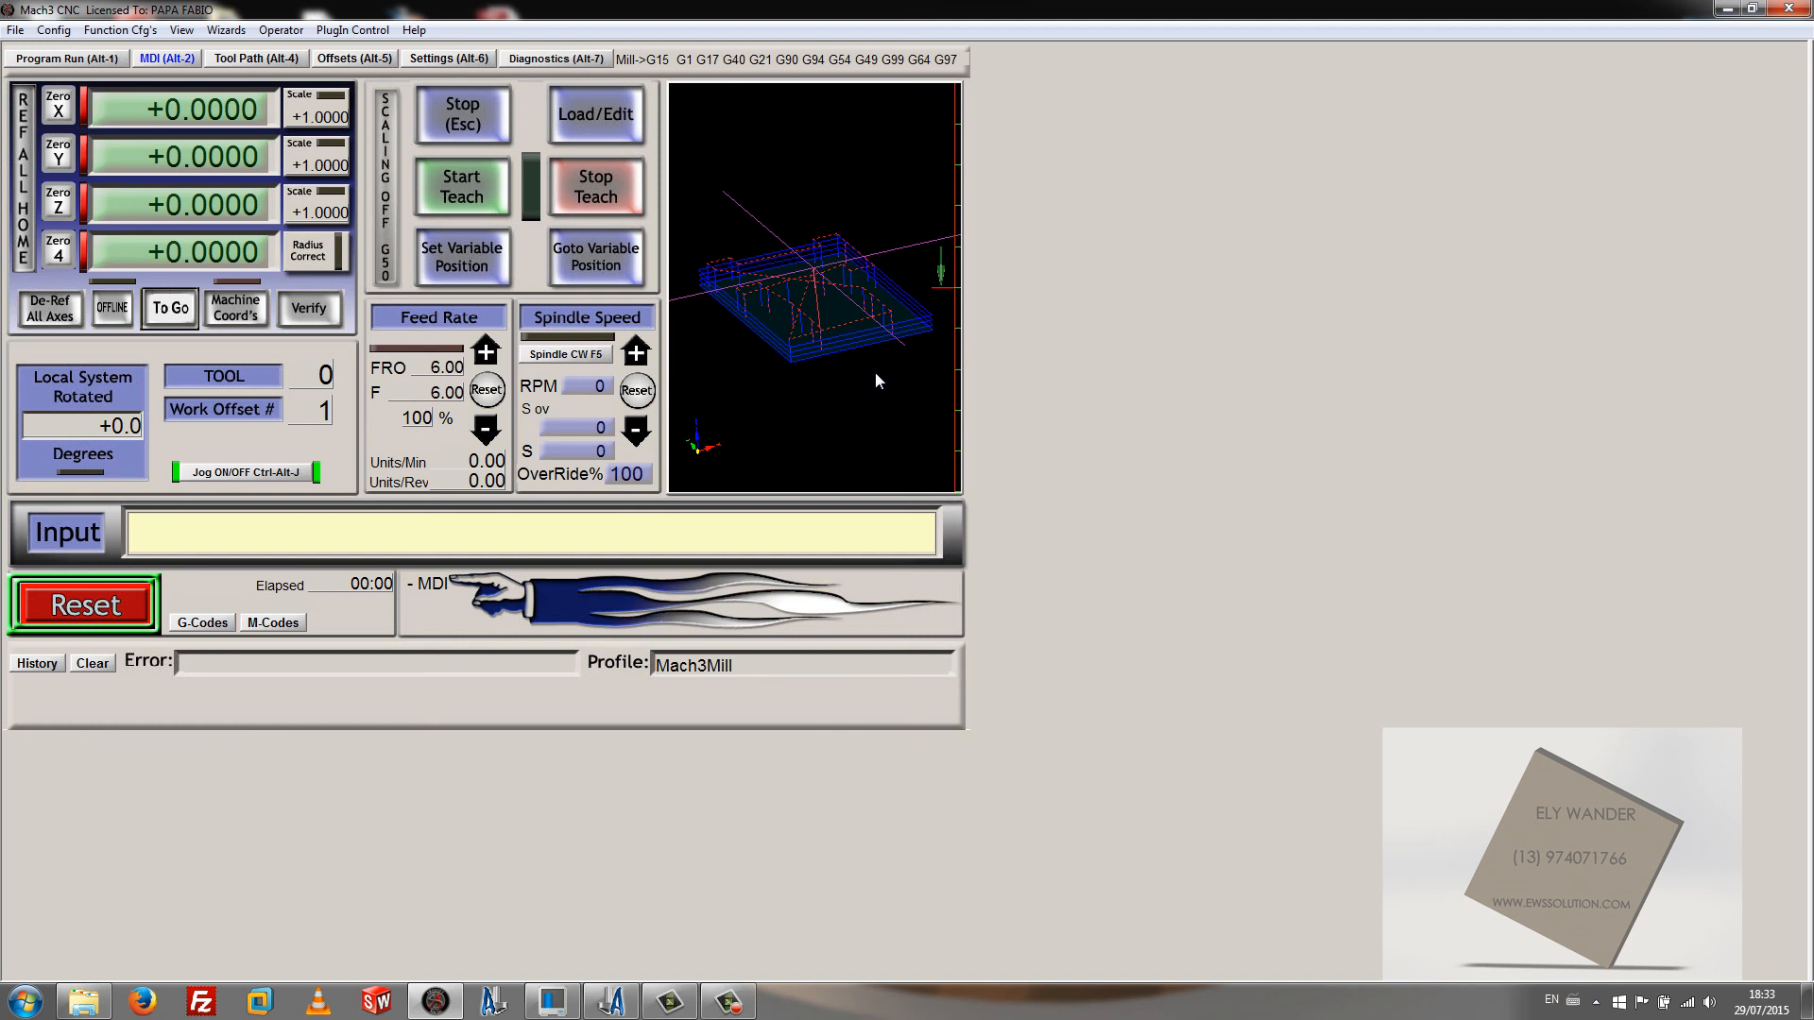
left_click_drag(805, 280, 790, 320)
left_click_drag(675, 374, 783, 333)
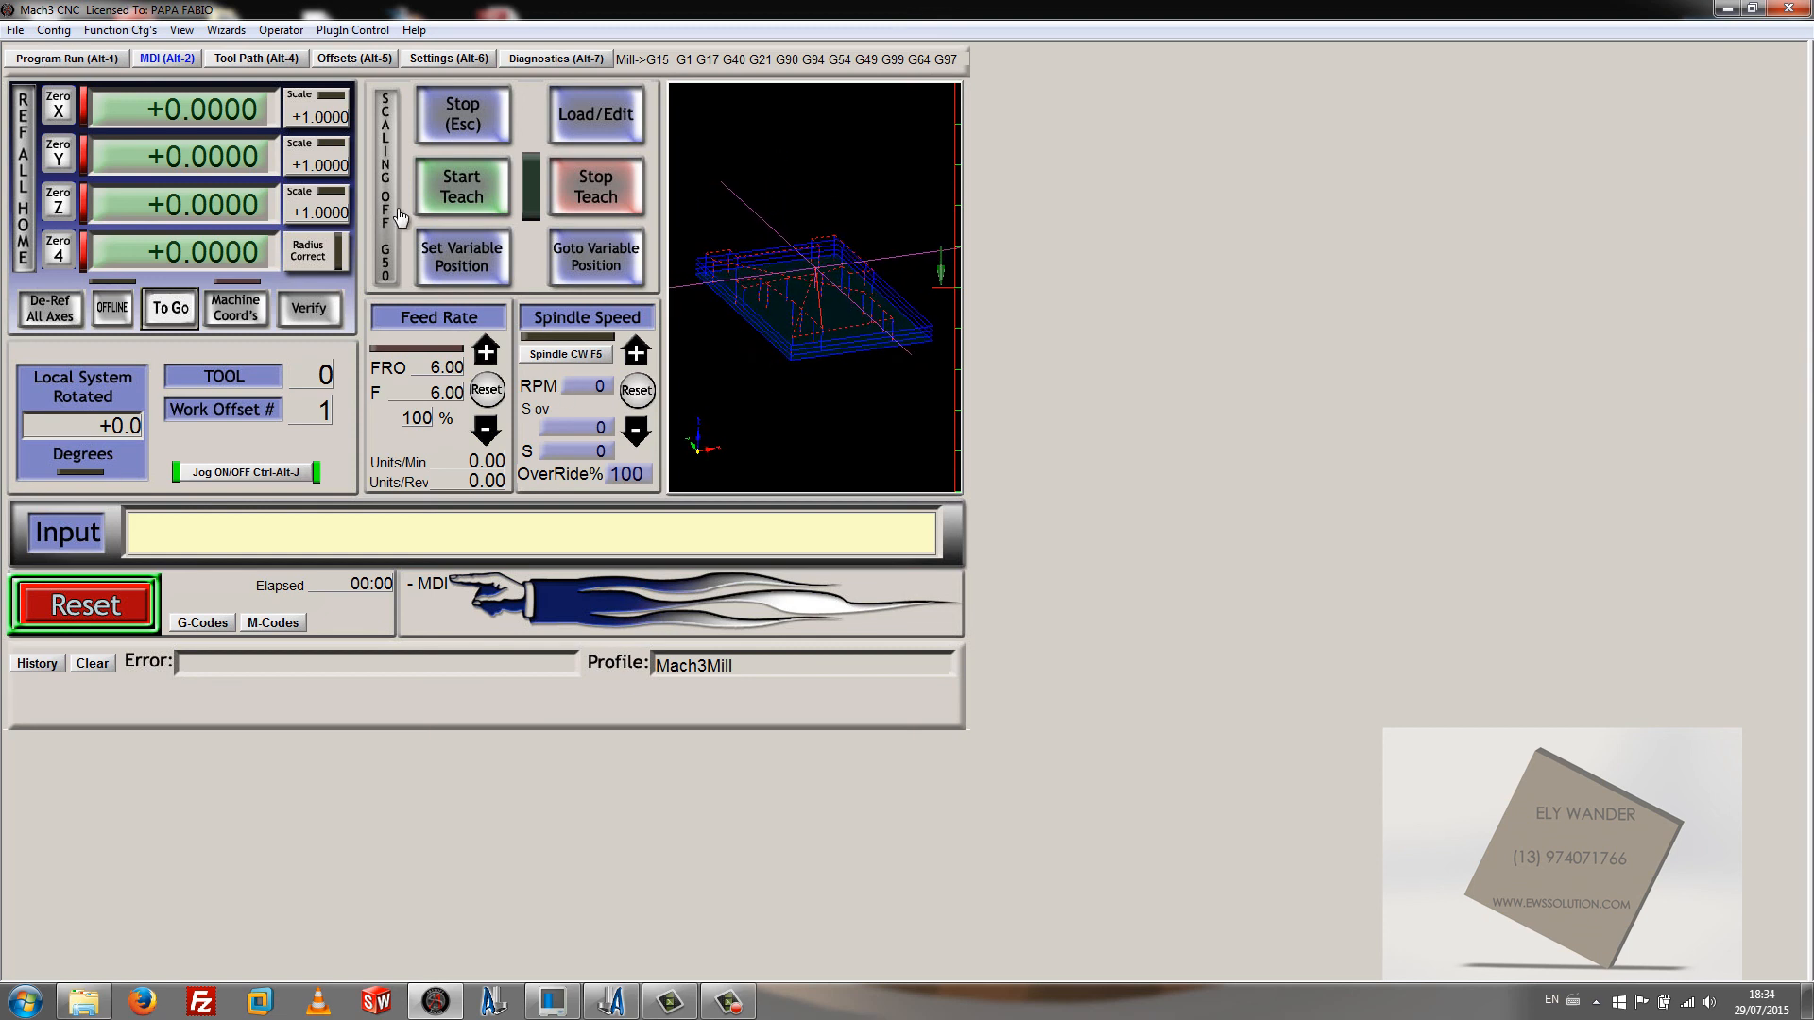
Step: Return to the Program Run screen, tilt the toolpath preview into 3D and start the program cycle
left_click(98, 60)
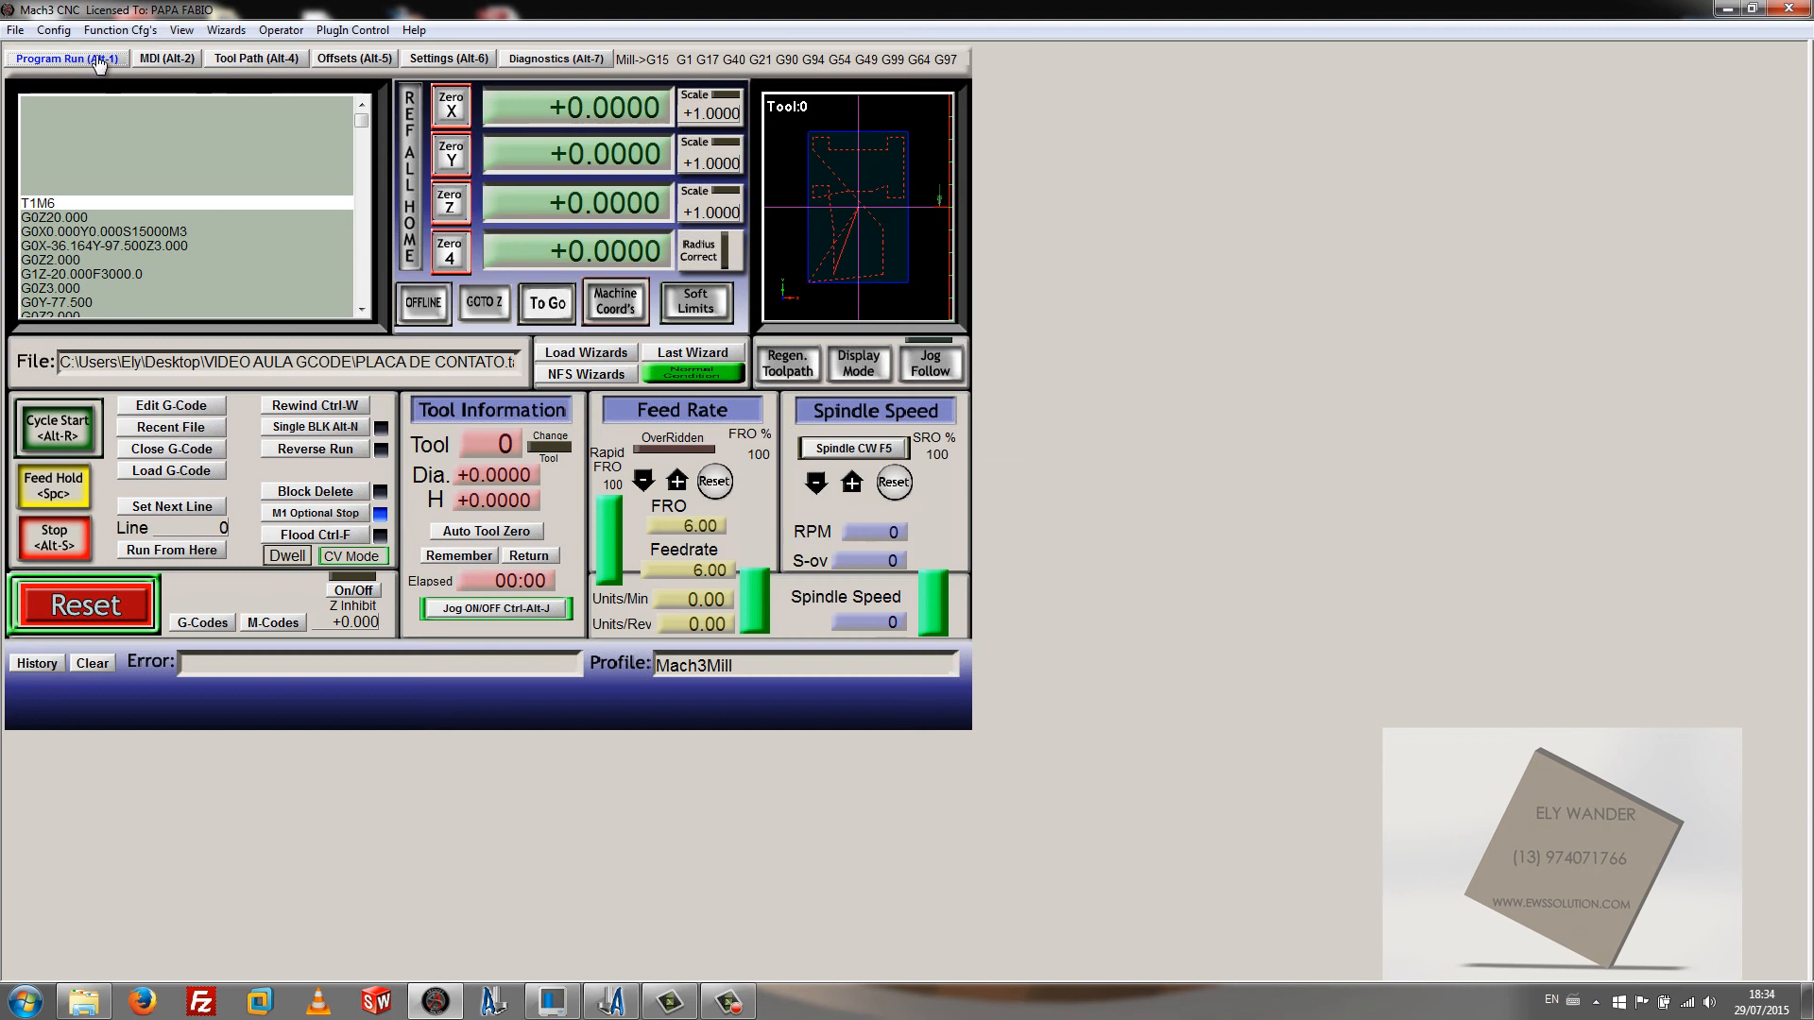
mouse_move(858, 246)
left_mouse_down()
mouse_move(826, 223)
mouse_move(847, 195)
mouse_move(808, 194)
mouse_move(808, 216)
mouse_move(922, 225)
mouse_move(914, 189)
mouse_move(831, 221)
mouse_move(824, 197)
mouse_move(829, 225)
left_mouse_up()
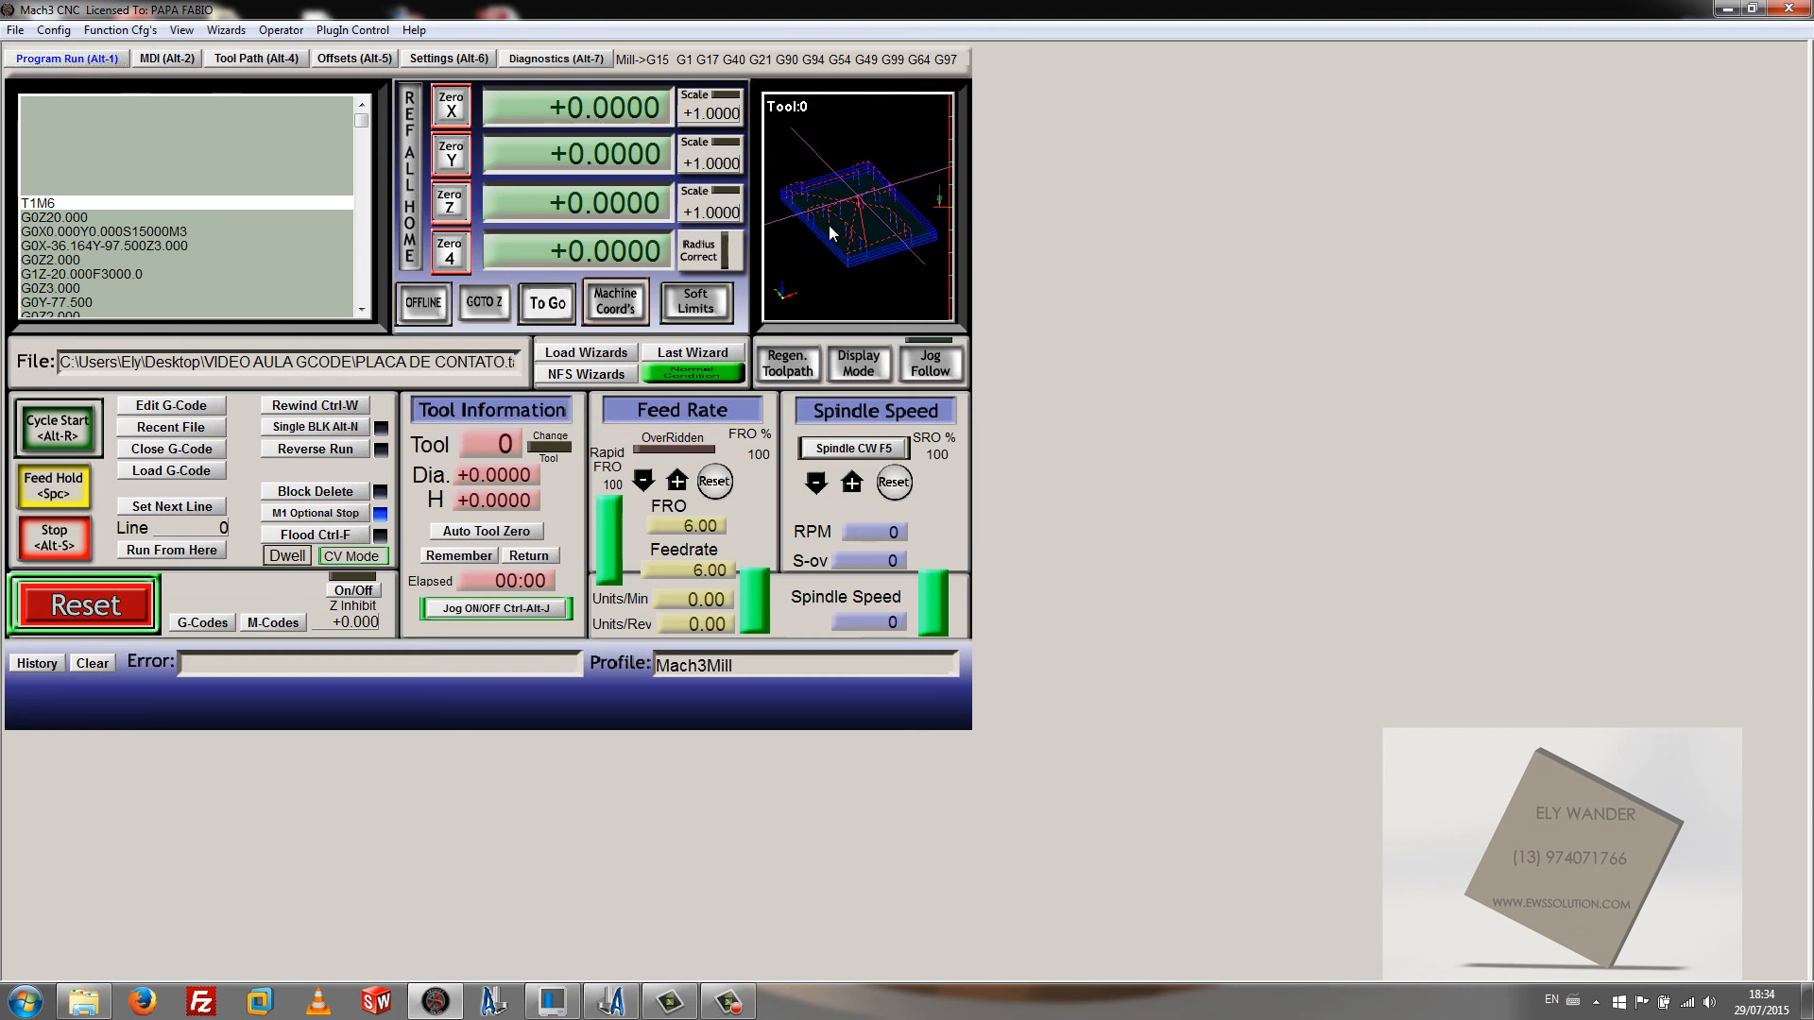
left_click(59, 433)
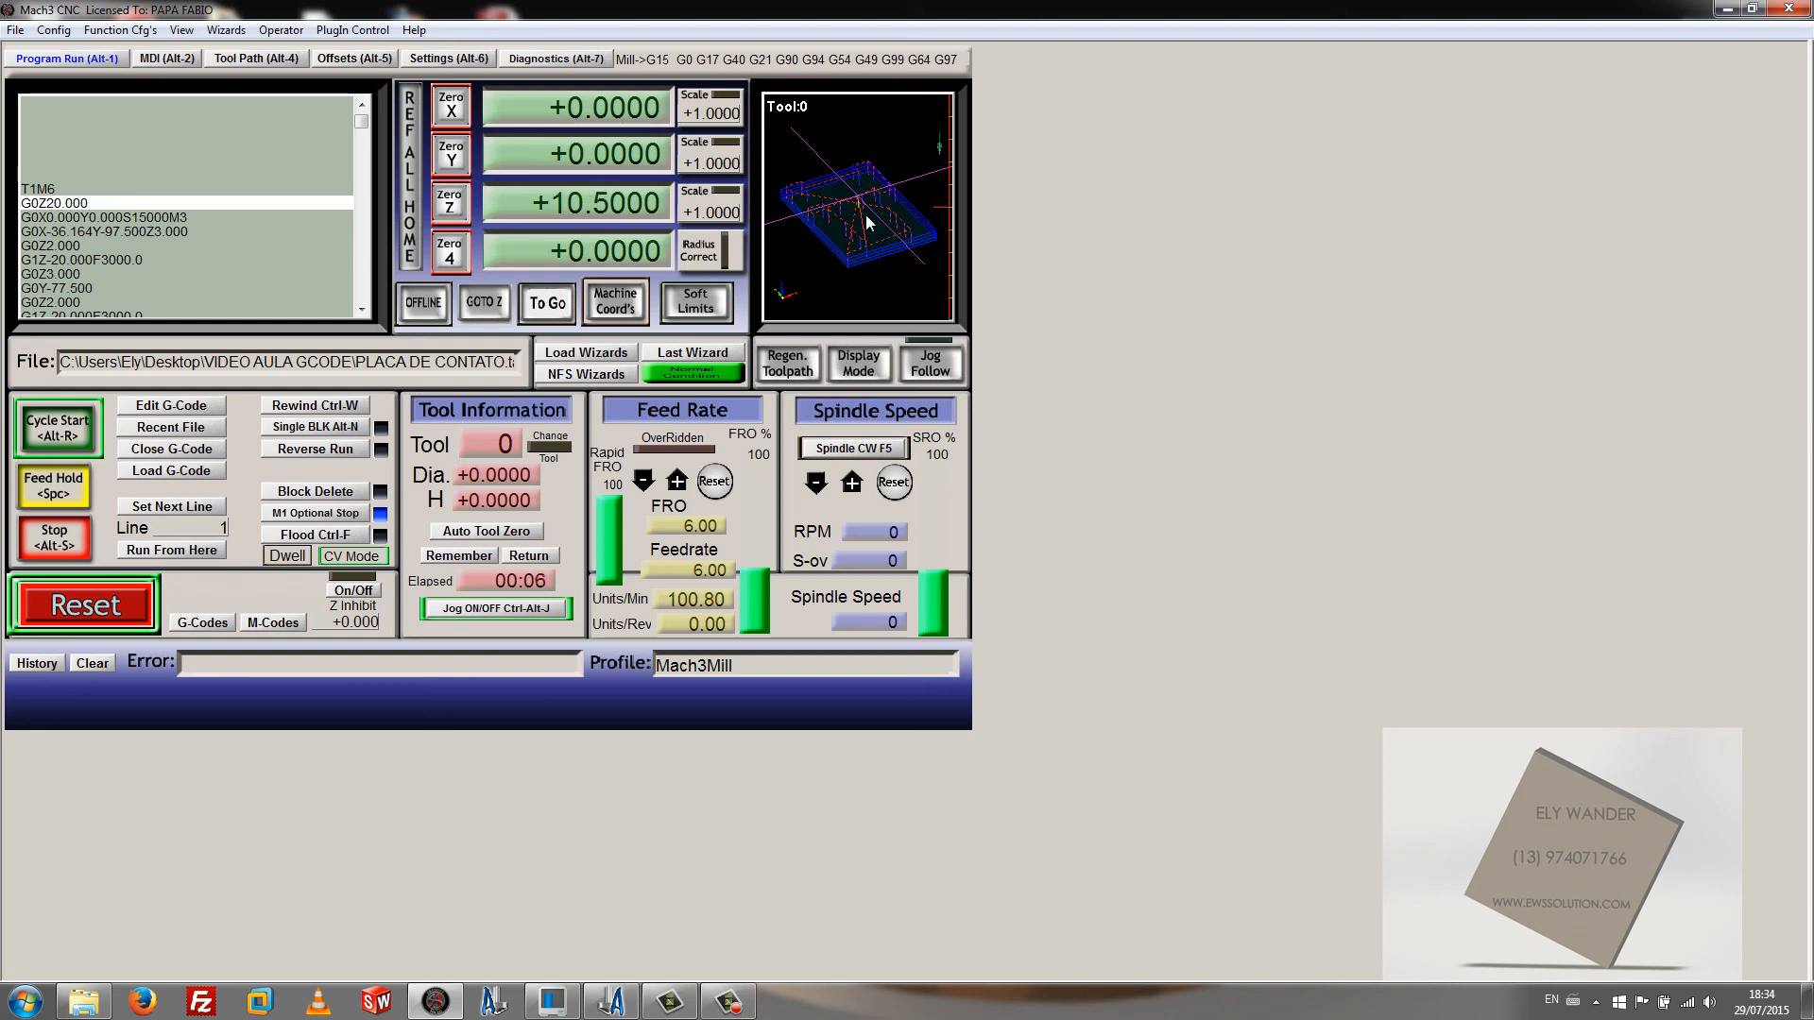
Step: Examine the running program's toolpath close up in 3D on the Tool Path screen, and return to the Program Run screen
left_click(166, 58)
left_click(224, 59)
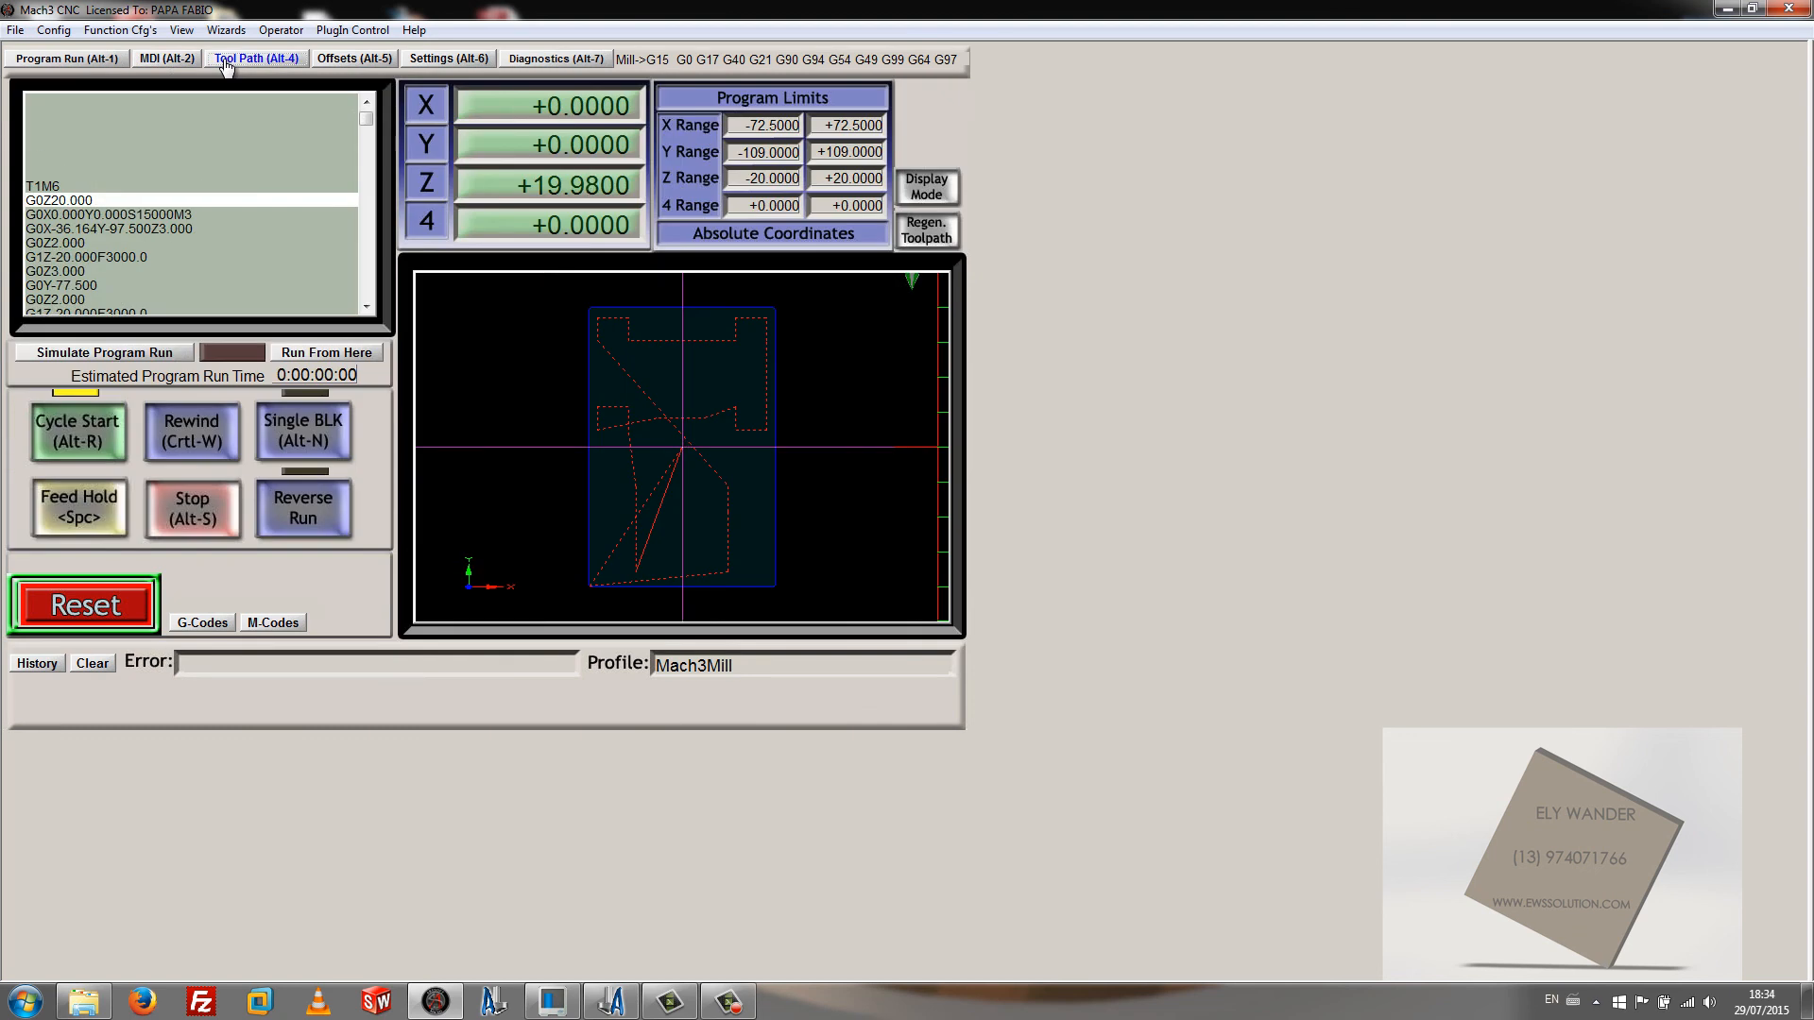
left_click_drag(922, 417, 920, 409)
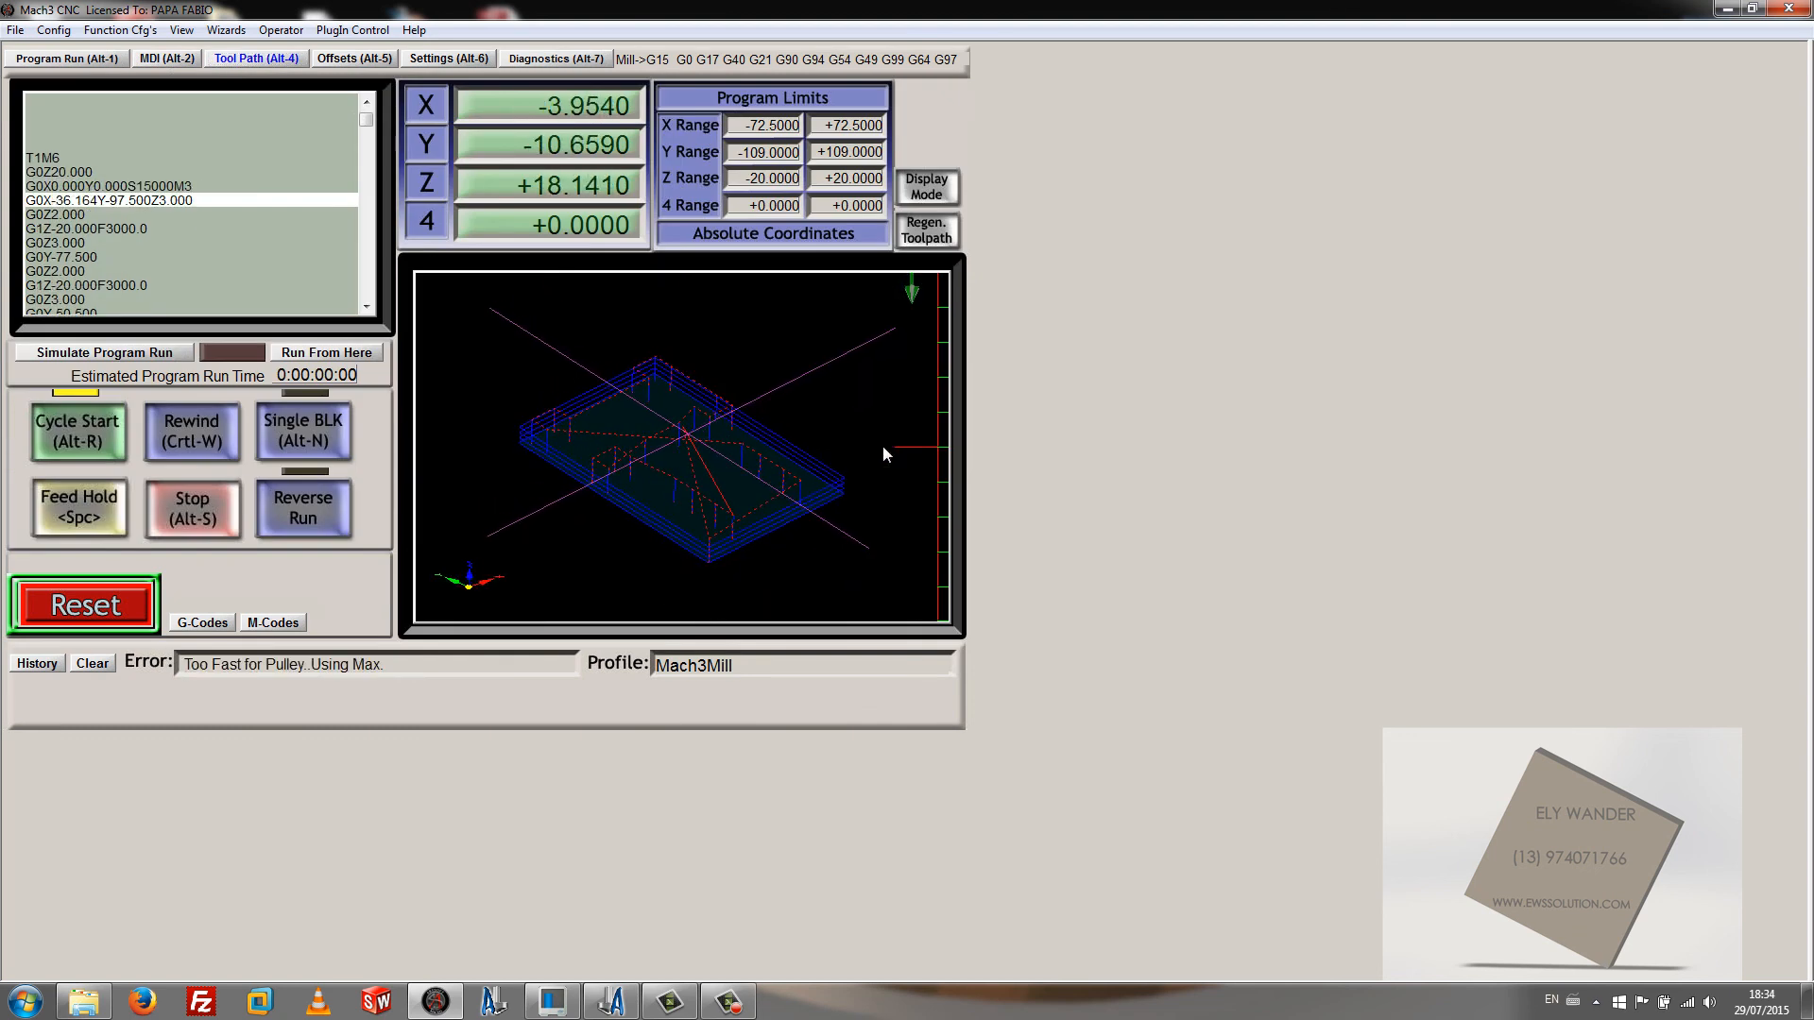
left_click_drag(708, 544, 706, 525)
scroll(711, 518, "up", 5)
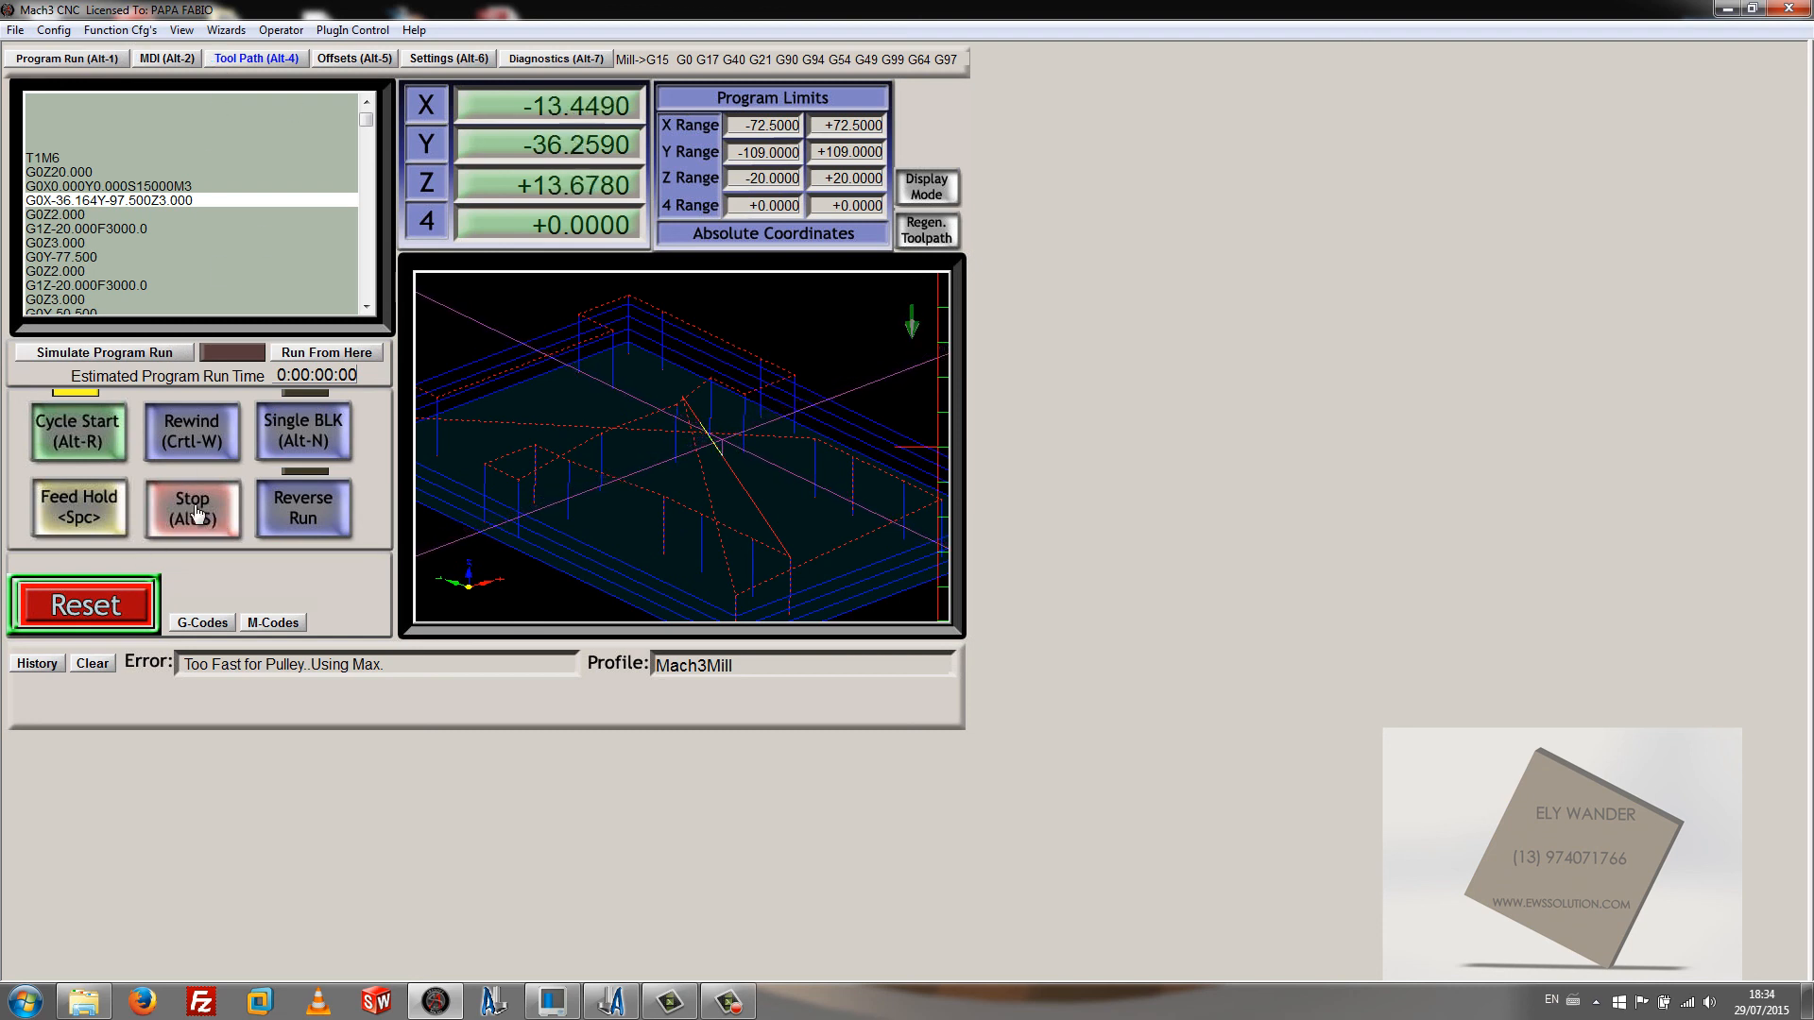
left_click(117, 60)
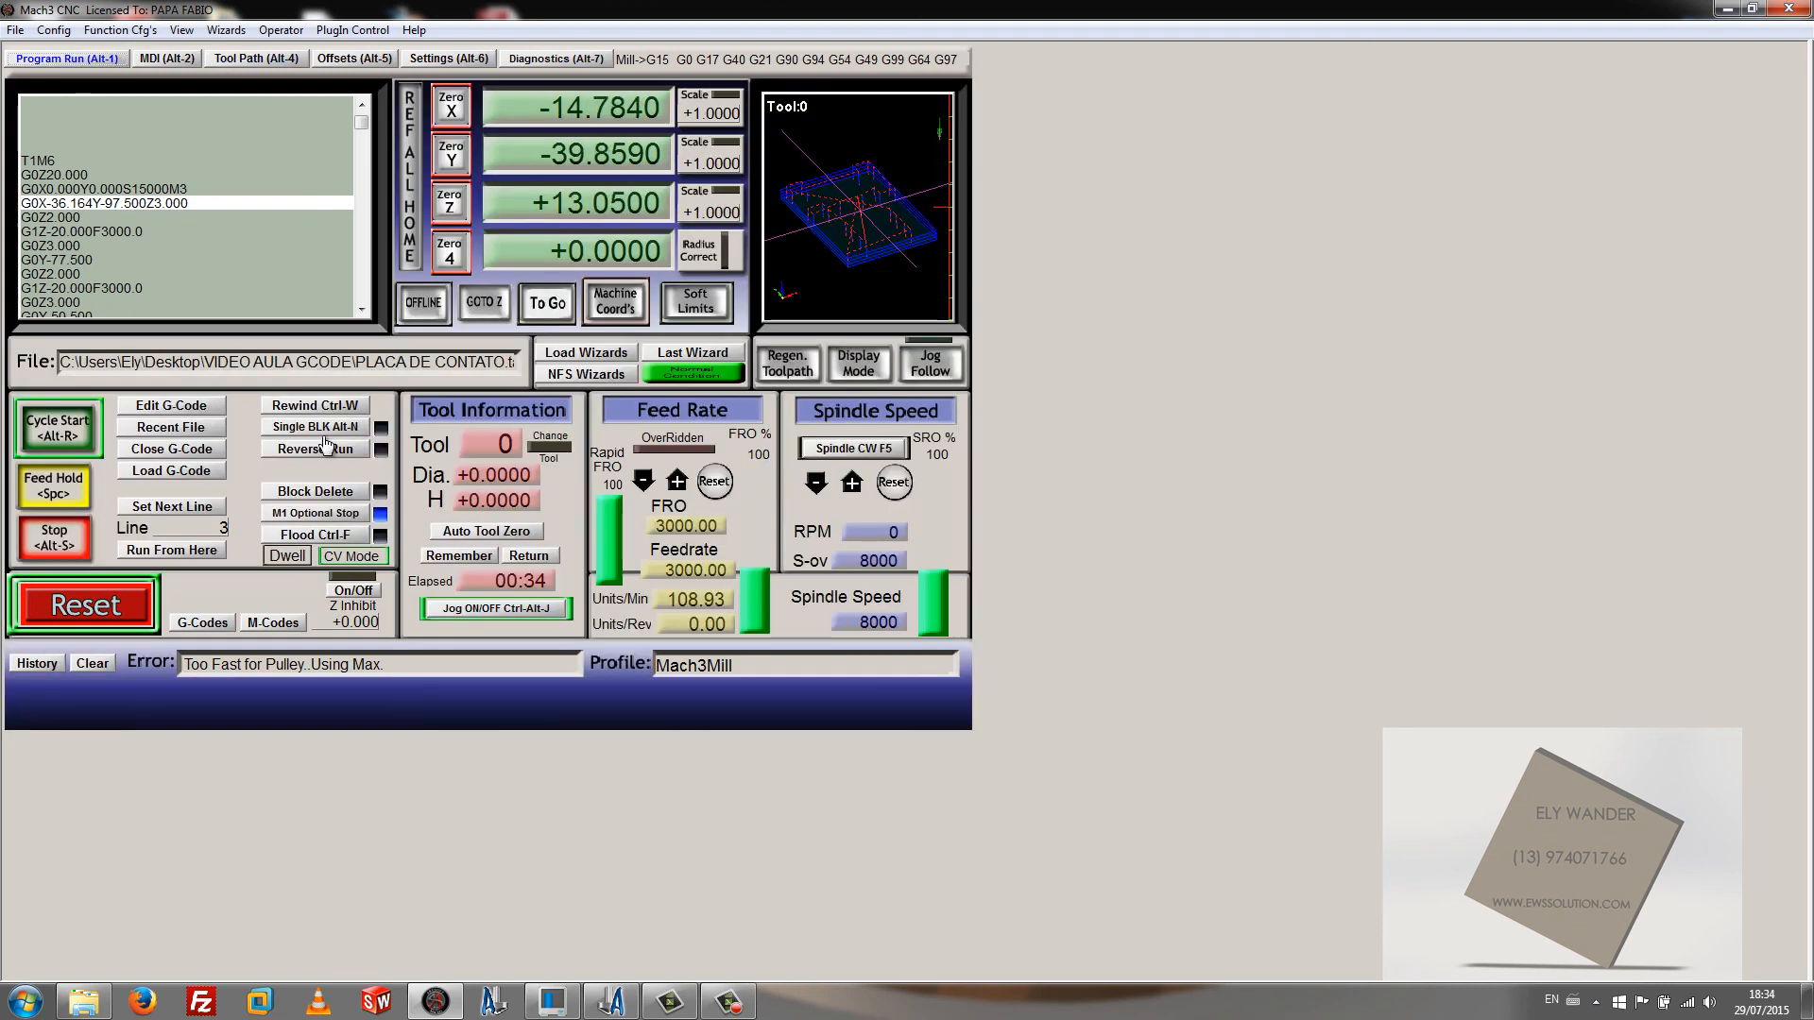
Step: Stop the running program, put the machine into emergency stop and rewind the G-code to its first line
left_click(52, 540)
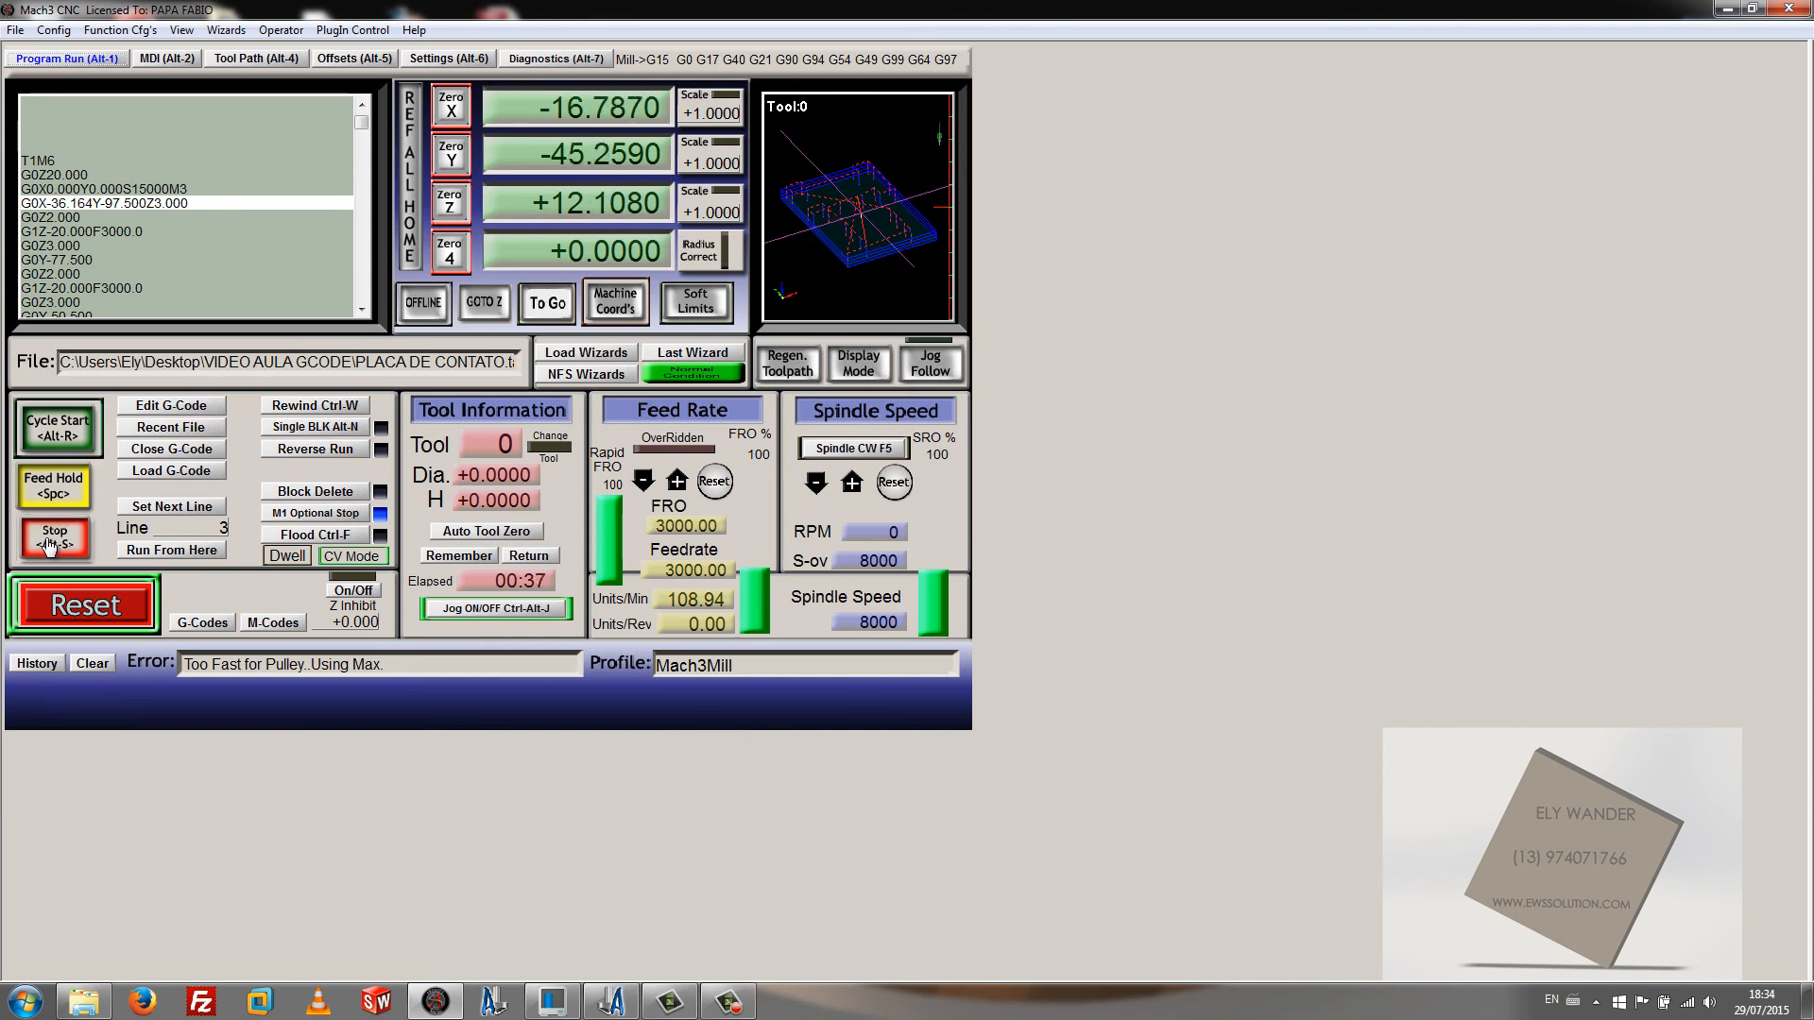
left_click(84, 609)
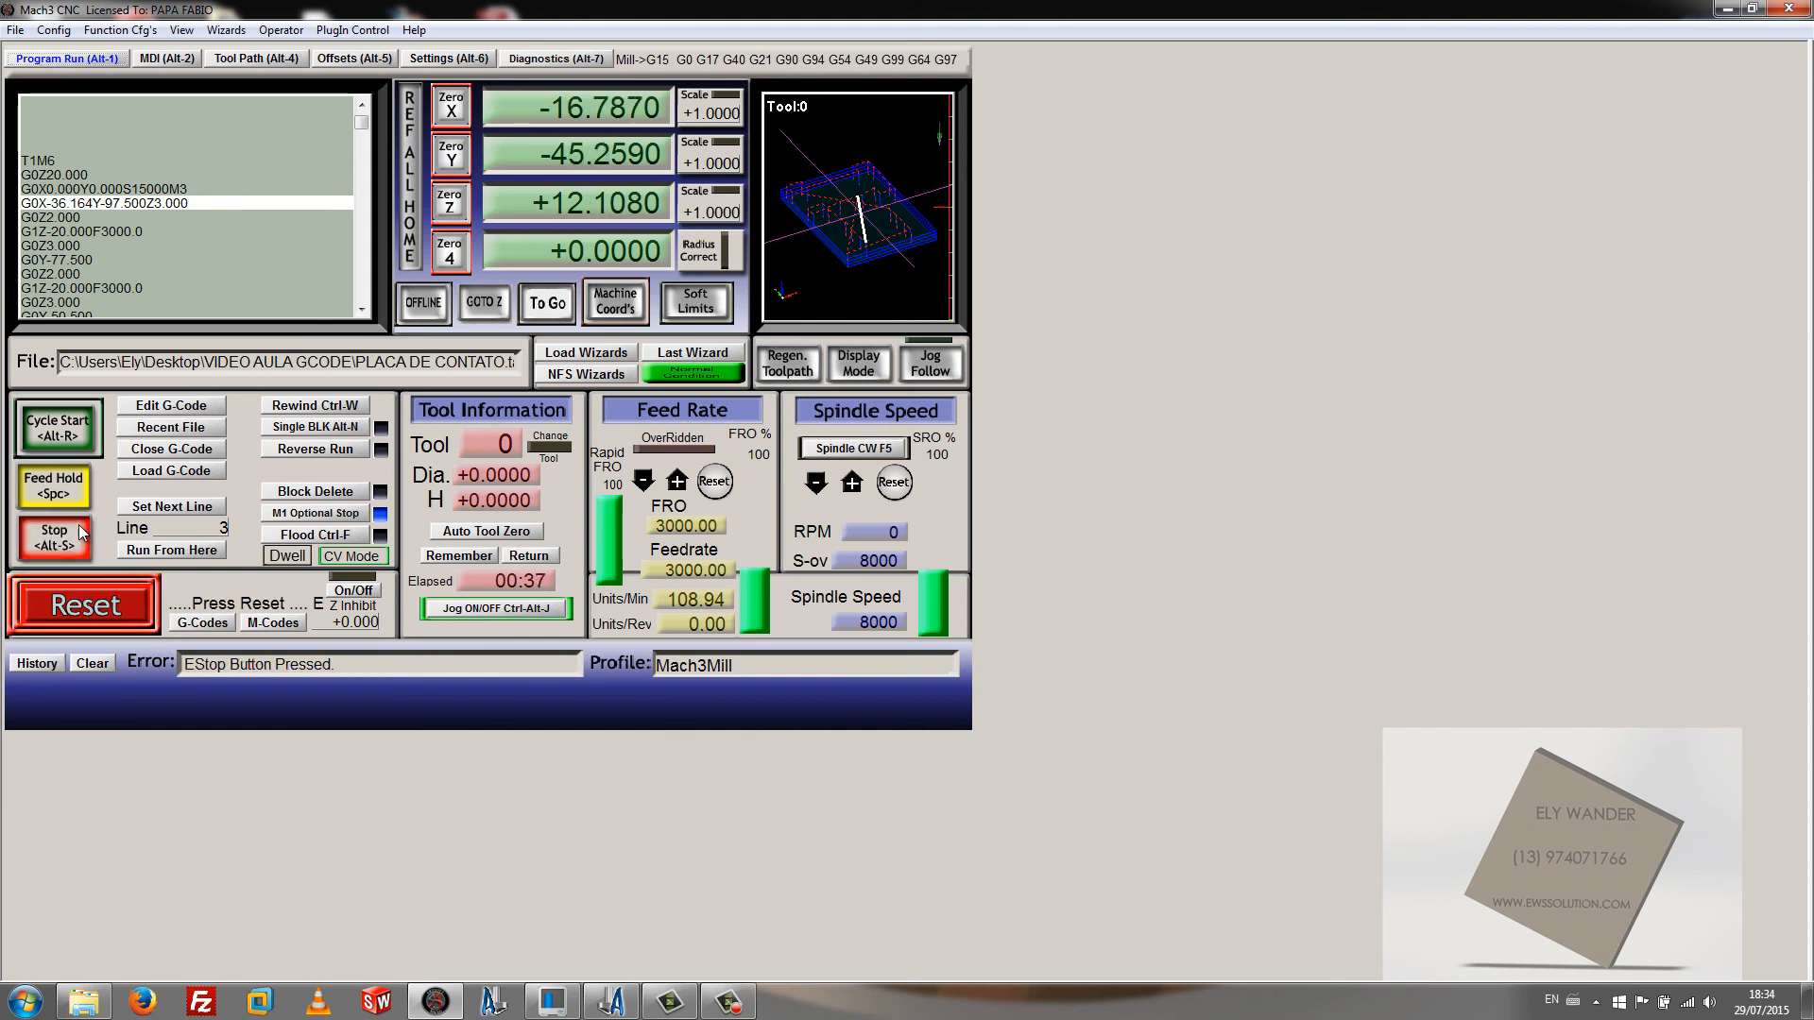
left_click(304, 406)
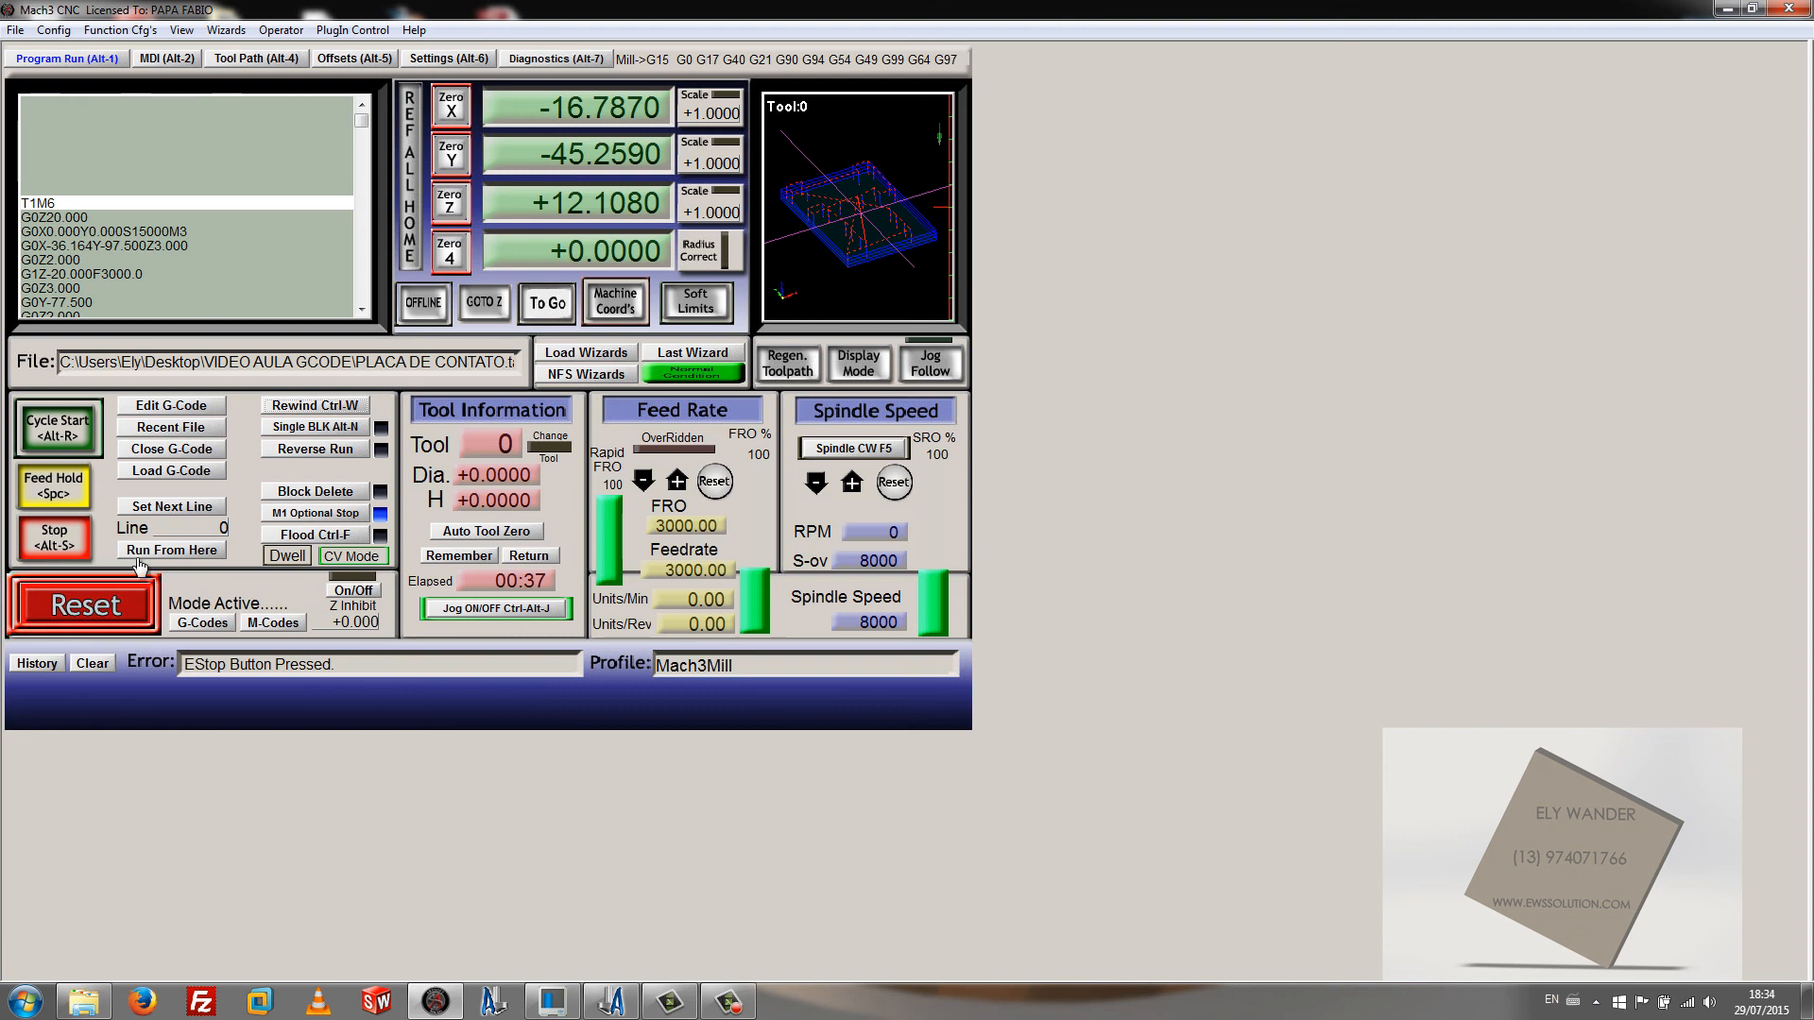
Step: Open the motor tuning setup and set the X axis steps per unit to 1066
left_click(119, 30)
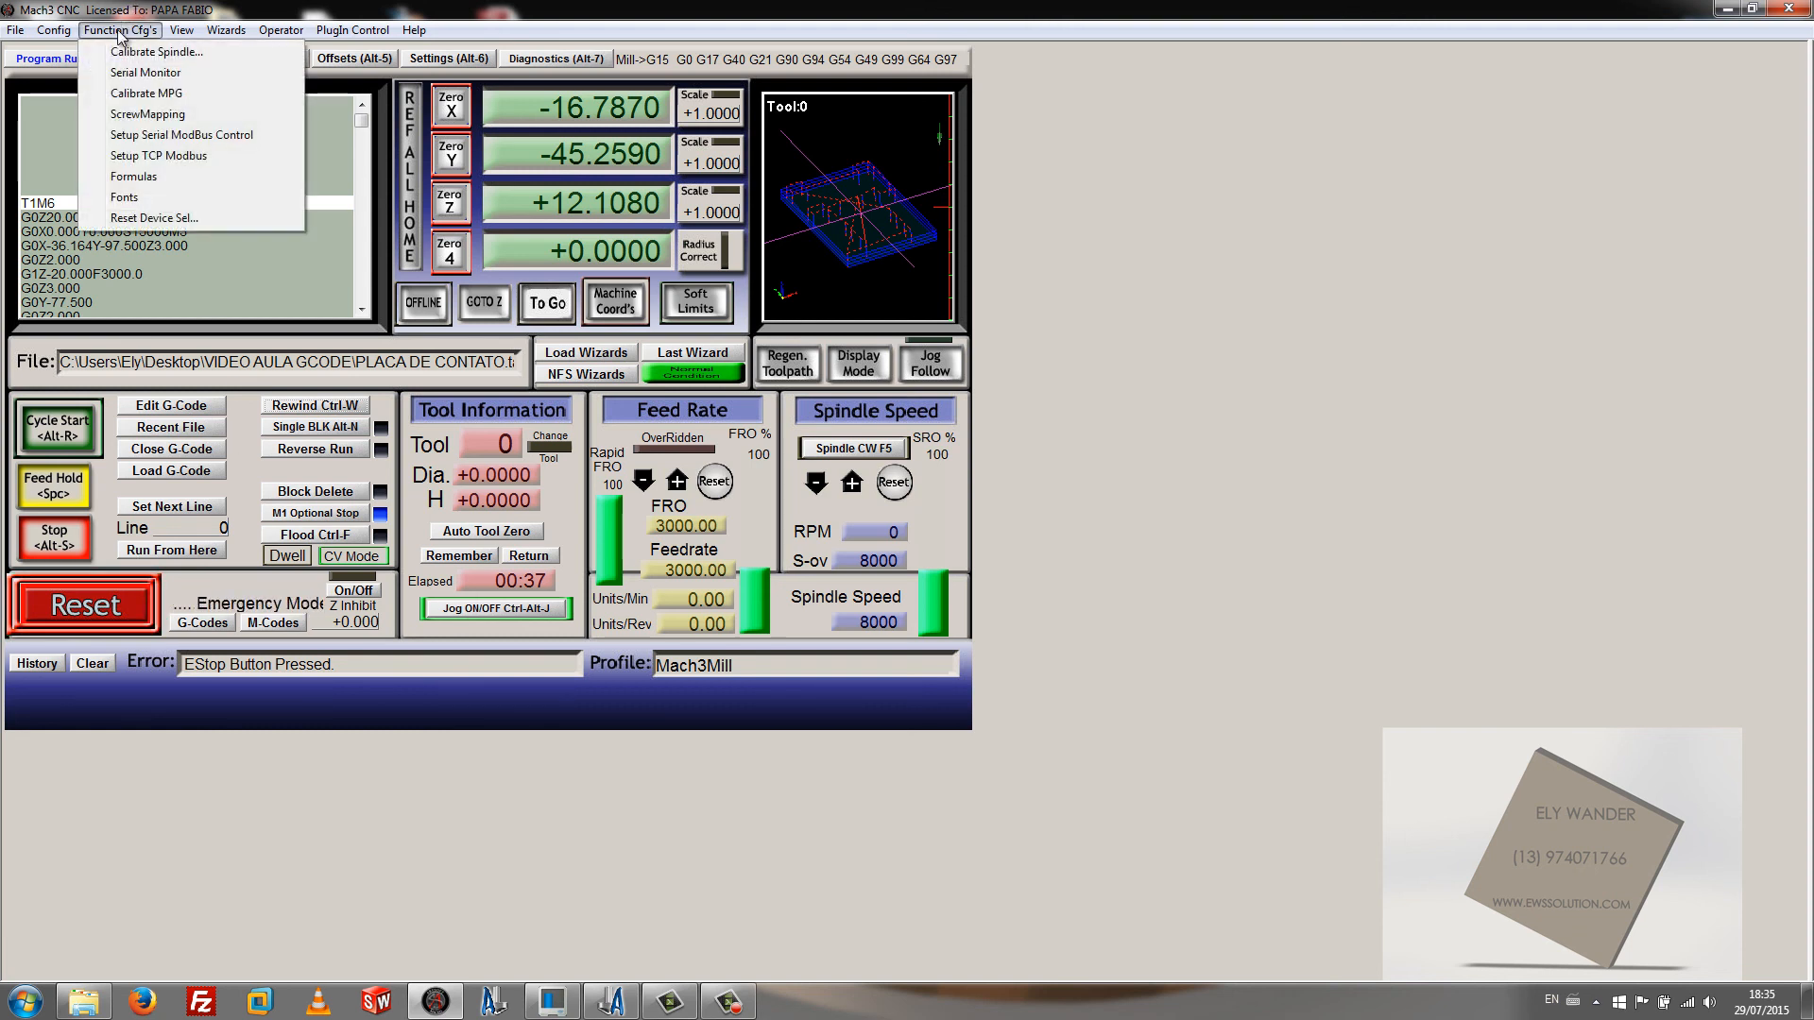
mouse_move(63, 34)
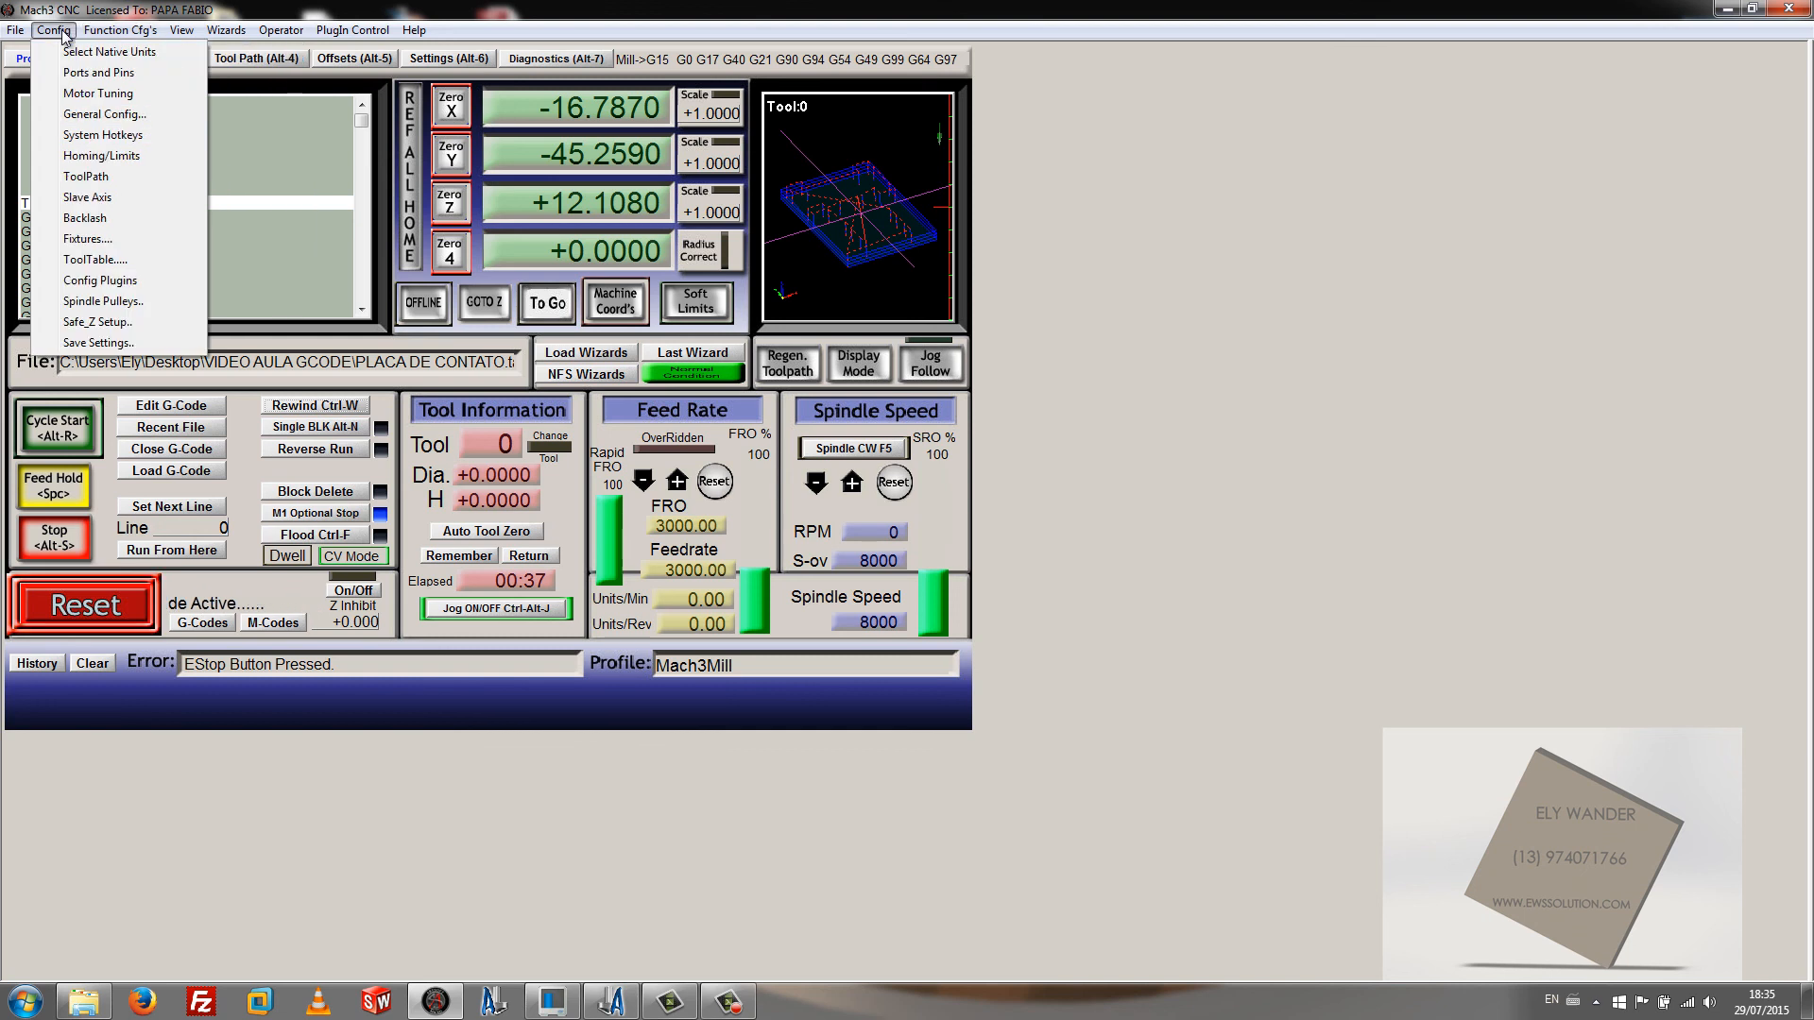
left_click(100, 93)
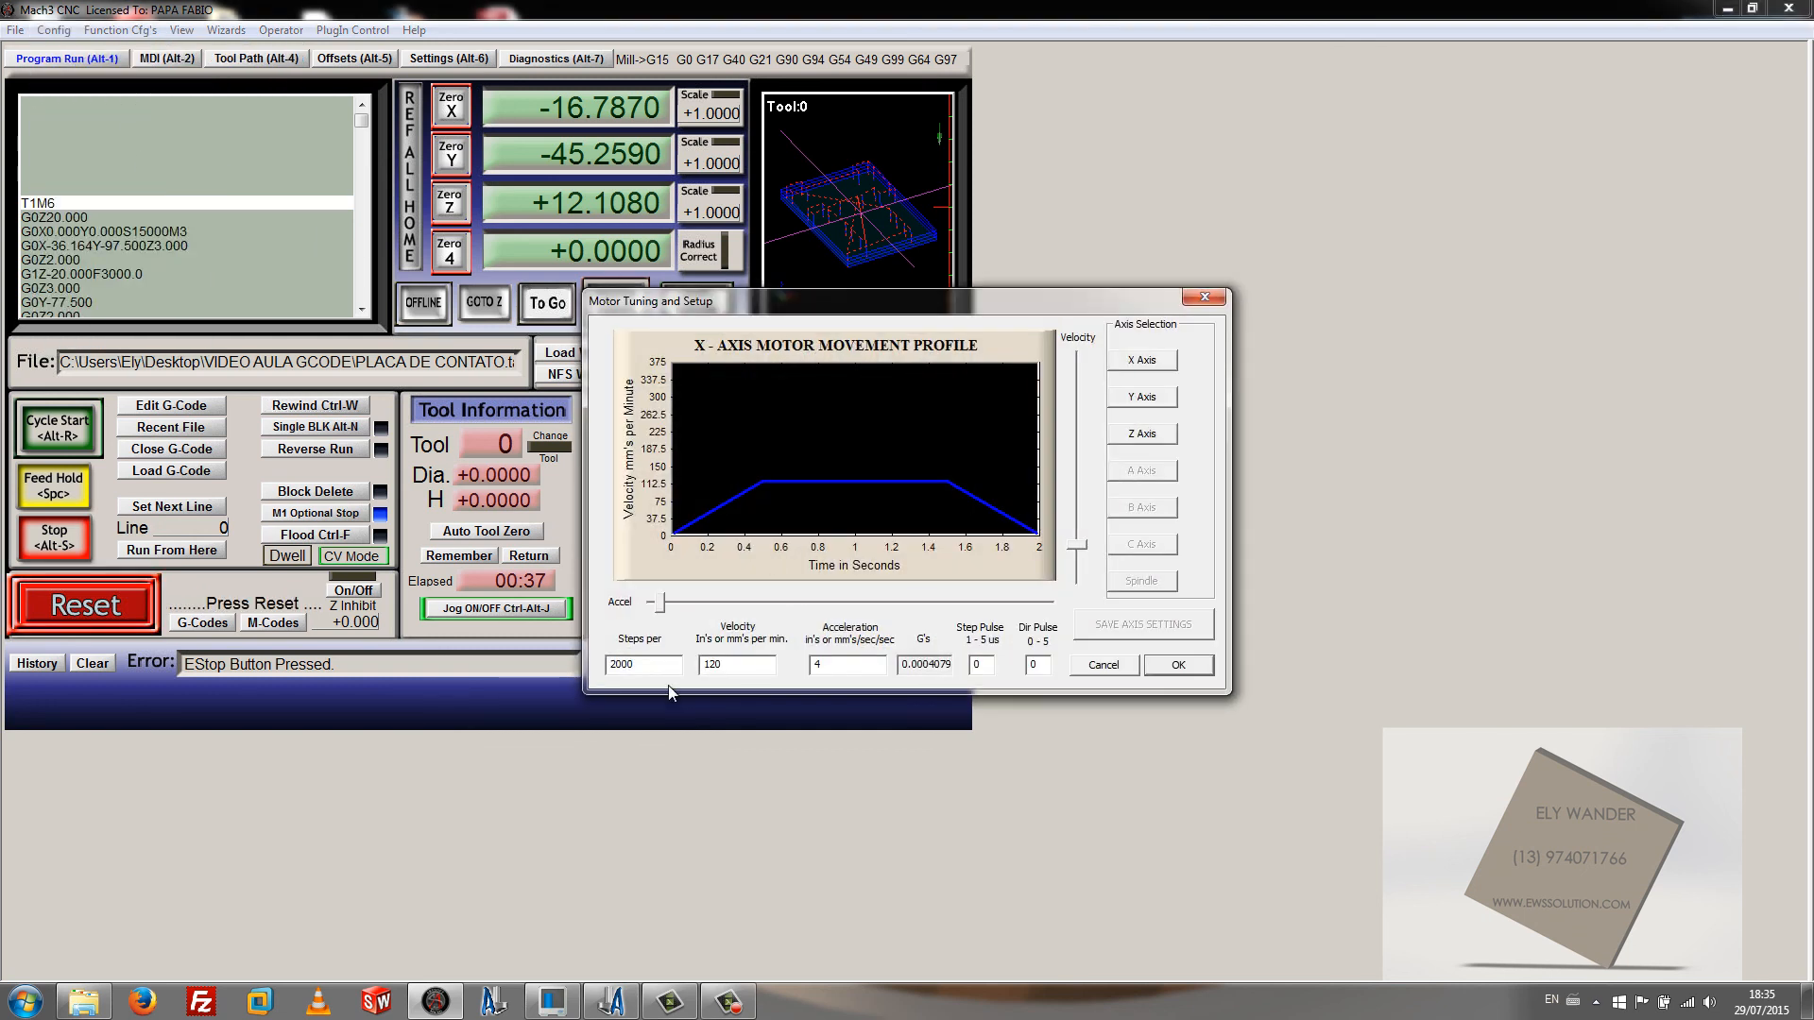
double_click(653, 668)
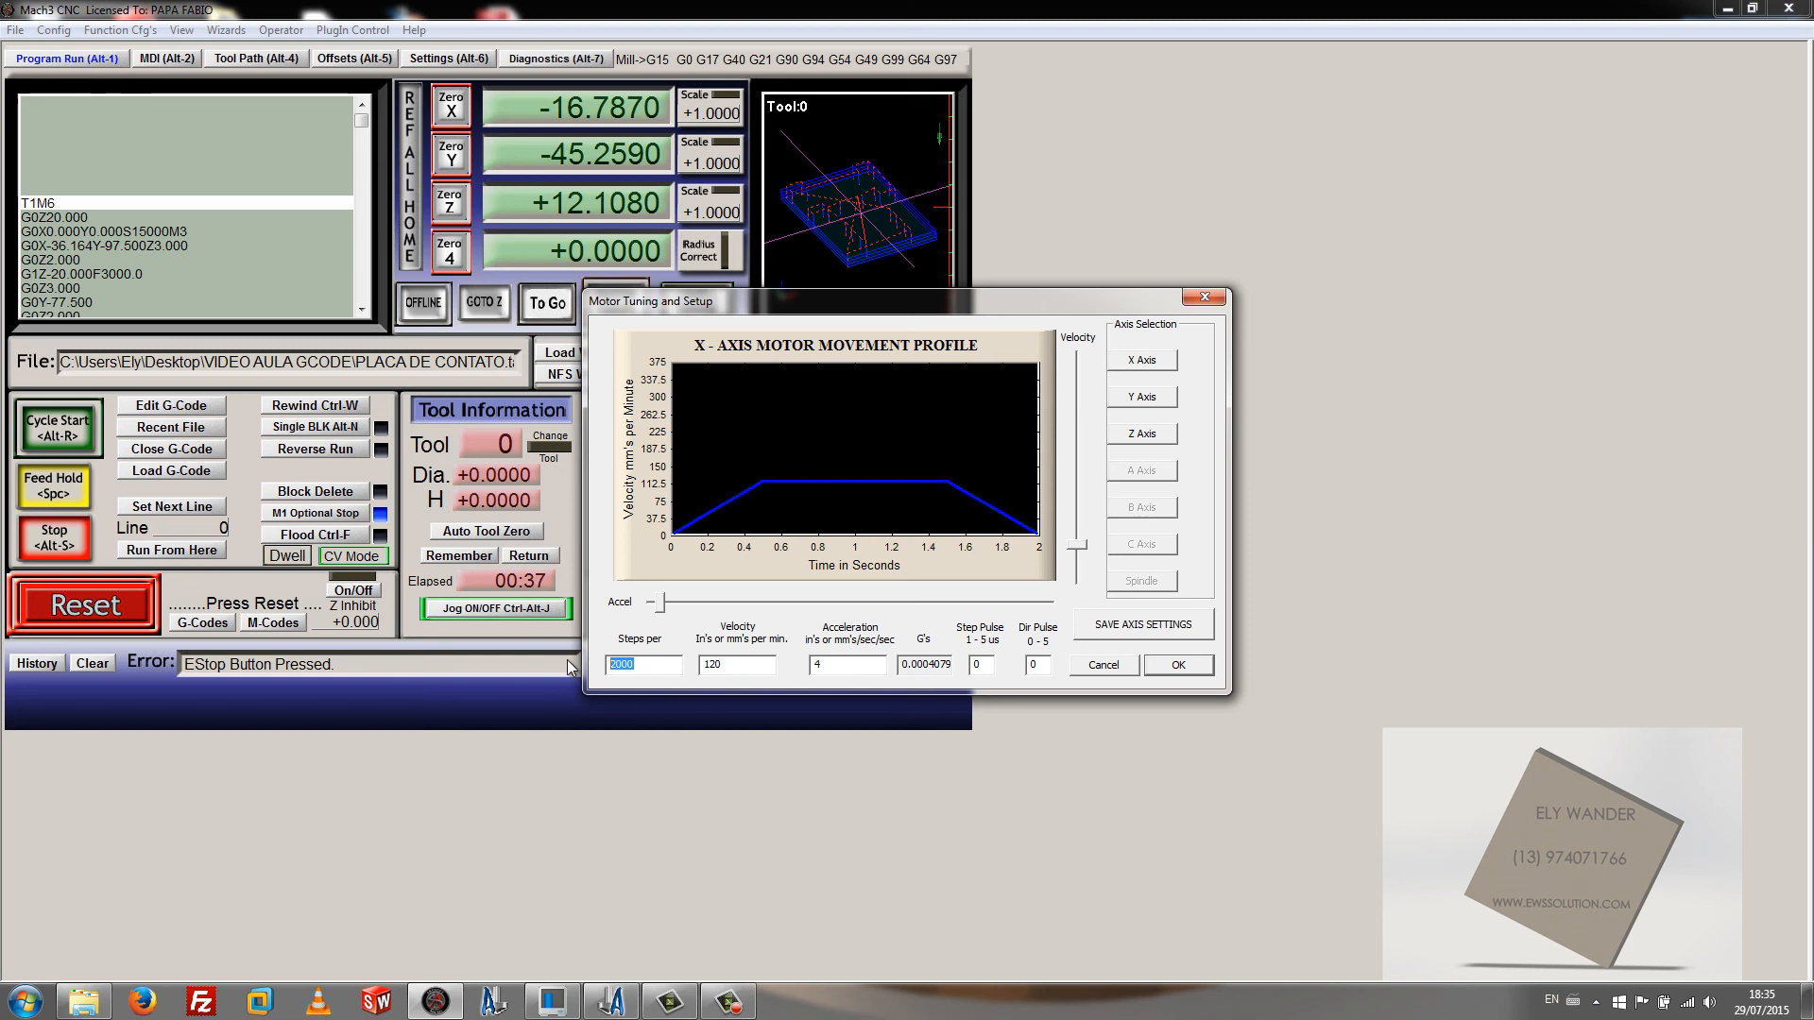
type("10")
type("656")
key("BackSpace")
key("BackSpace")
Step: Enter an X axis velocity of 3000, raise its acceleration to the maximum of about 234.5, and save the axis settings
left_click(738, 664)
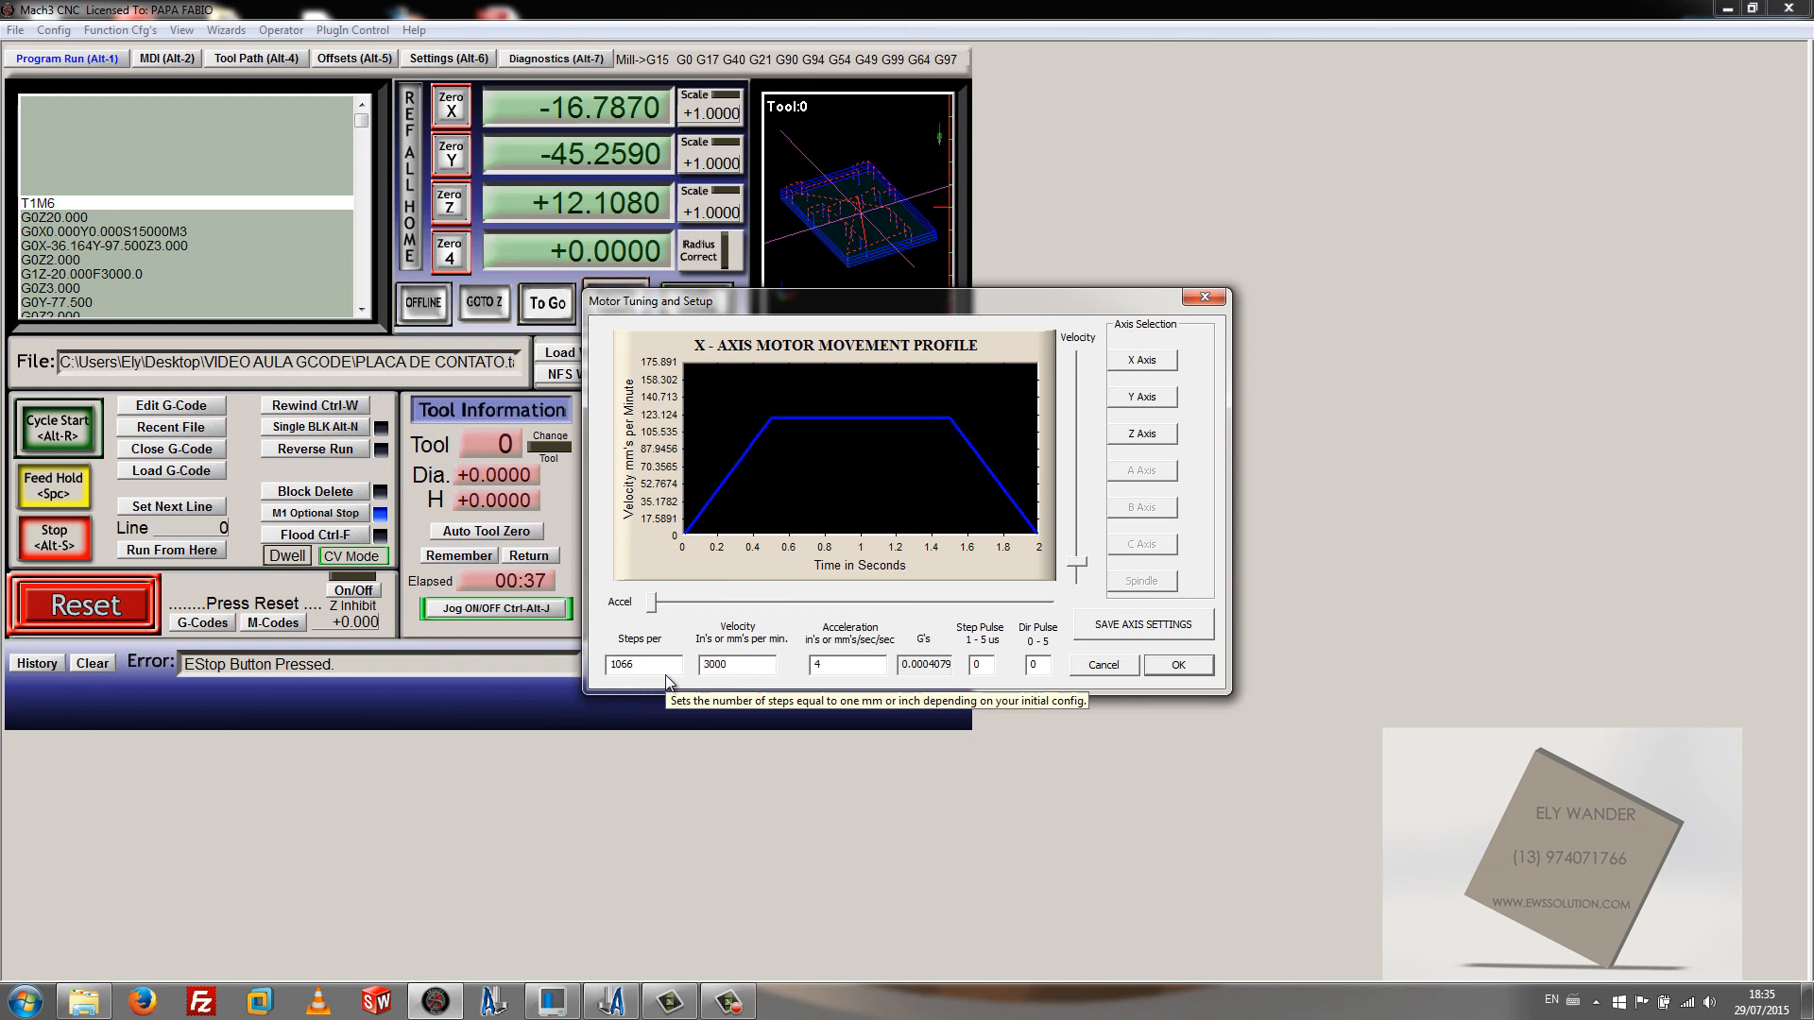
left_click(848, 665)
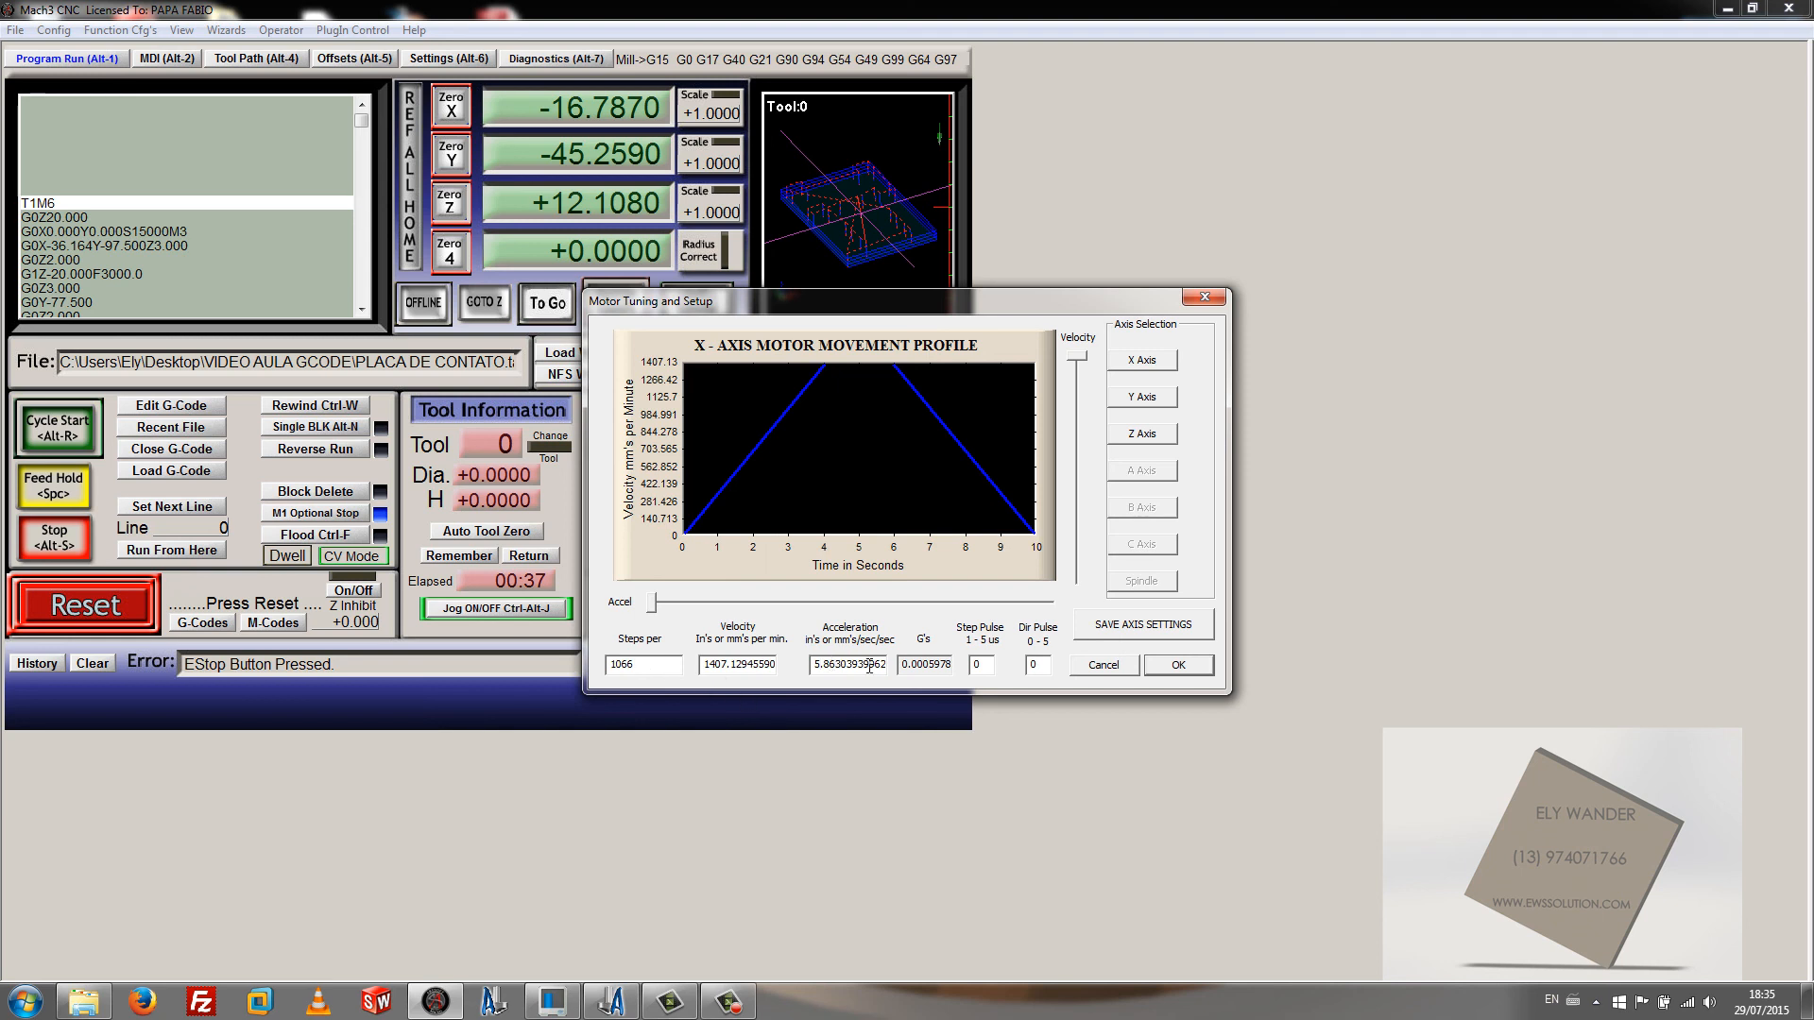
left_click_drag(652, 601, 1050, 602)
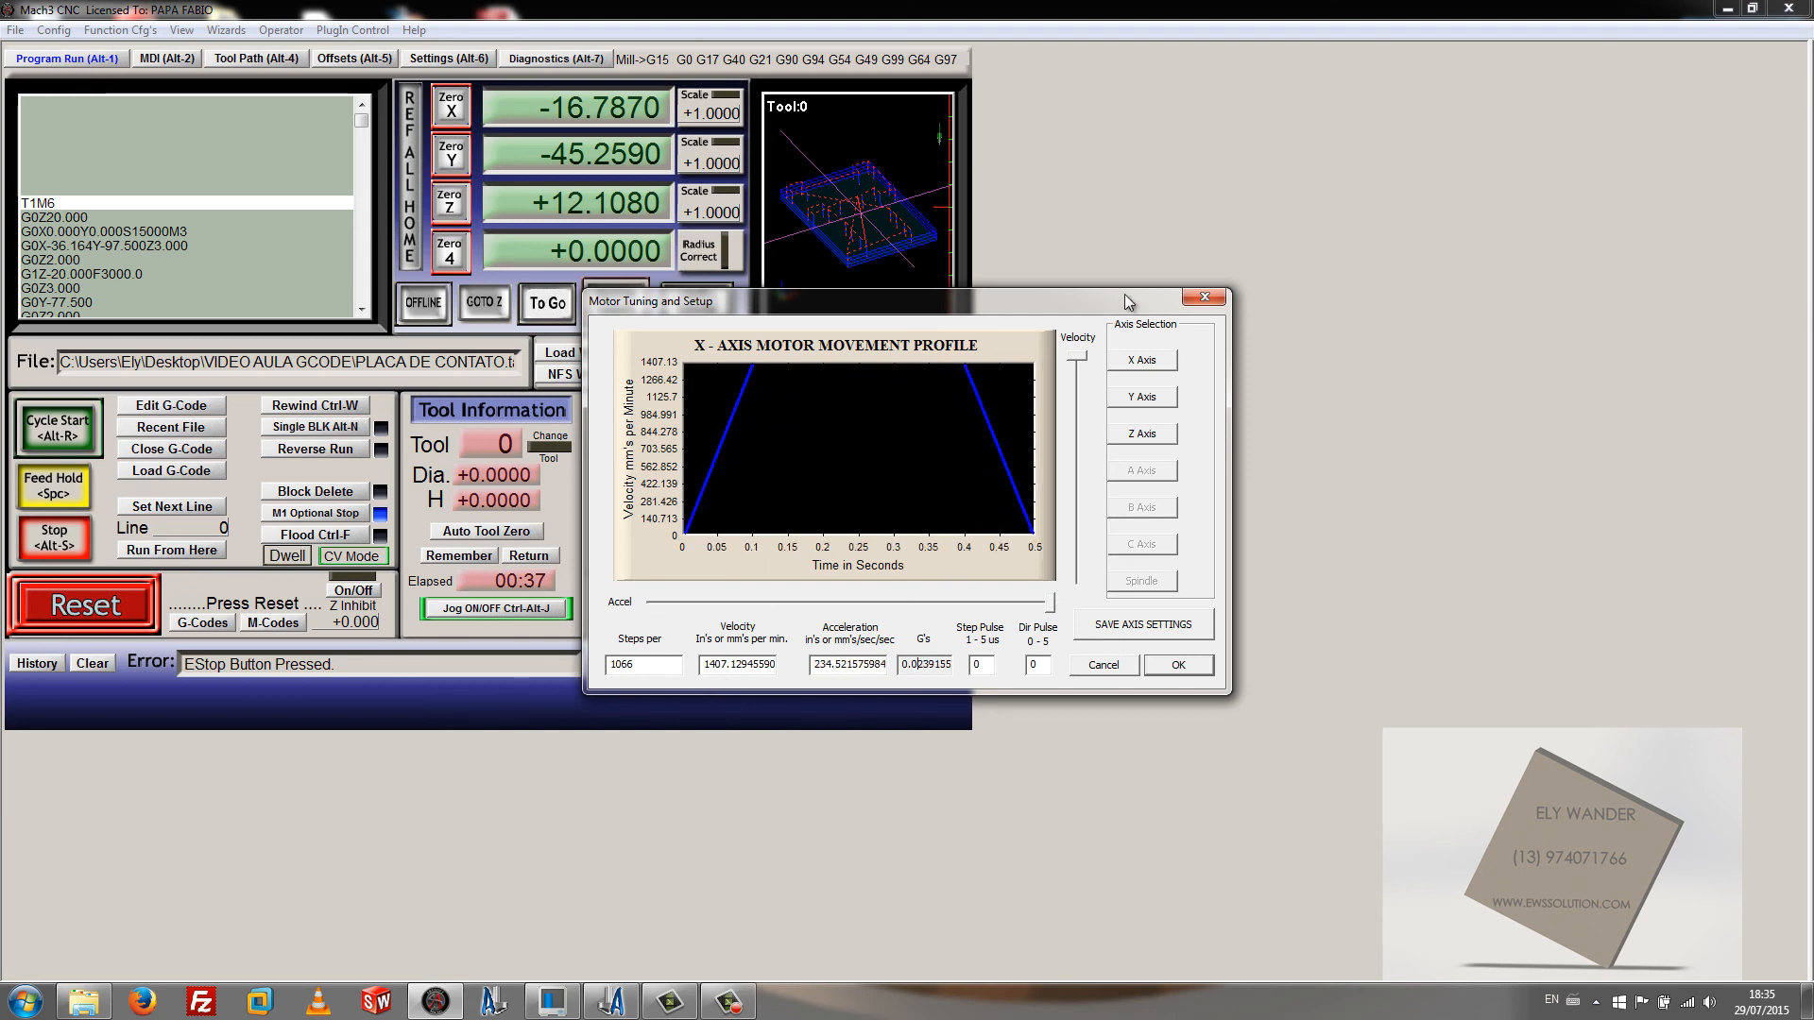
left_click(1166, 635)
Step: Tune the Y axis to 1066 steps per unit with maximum velocity (about 1407) and acceleration (about 234.5), and save its settings
left_click(1154, 396)
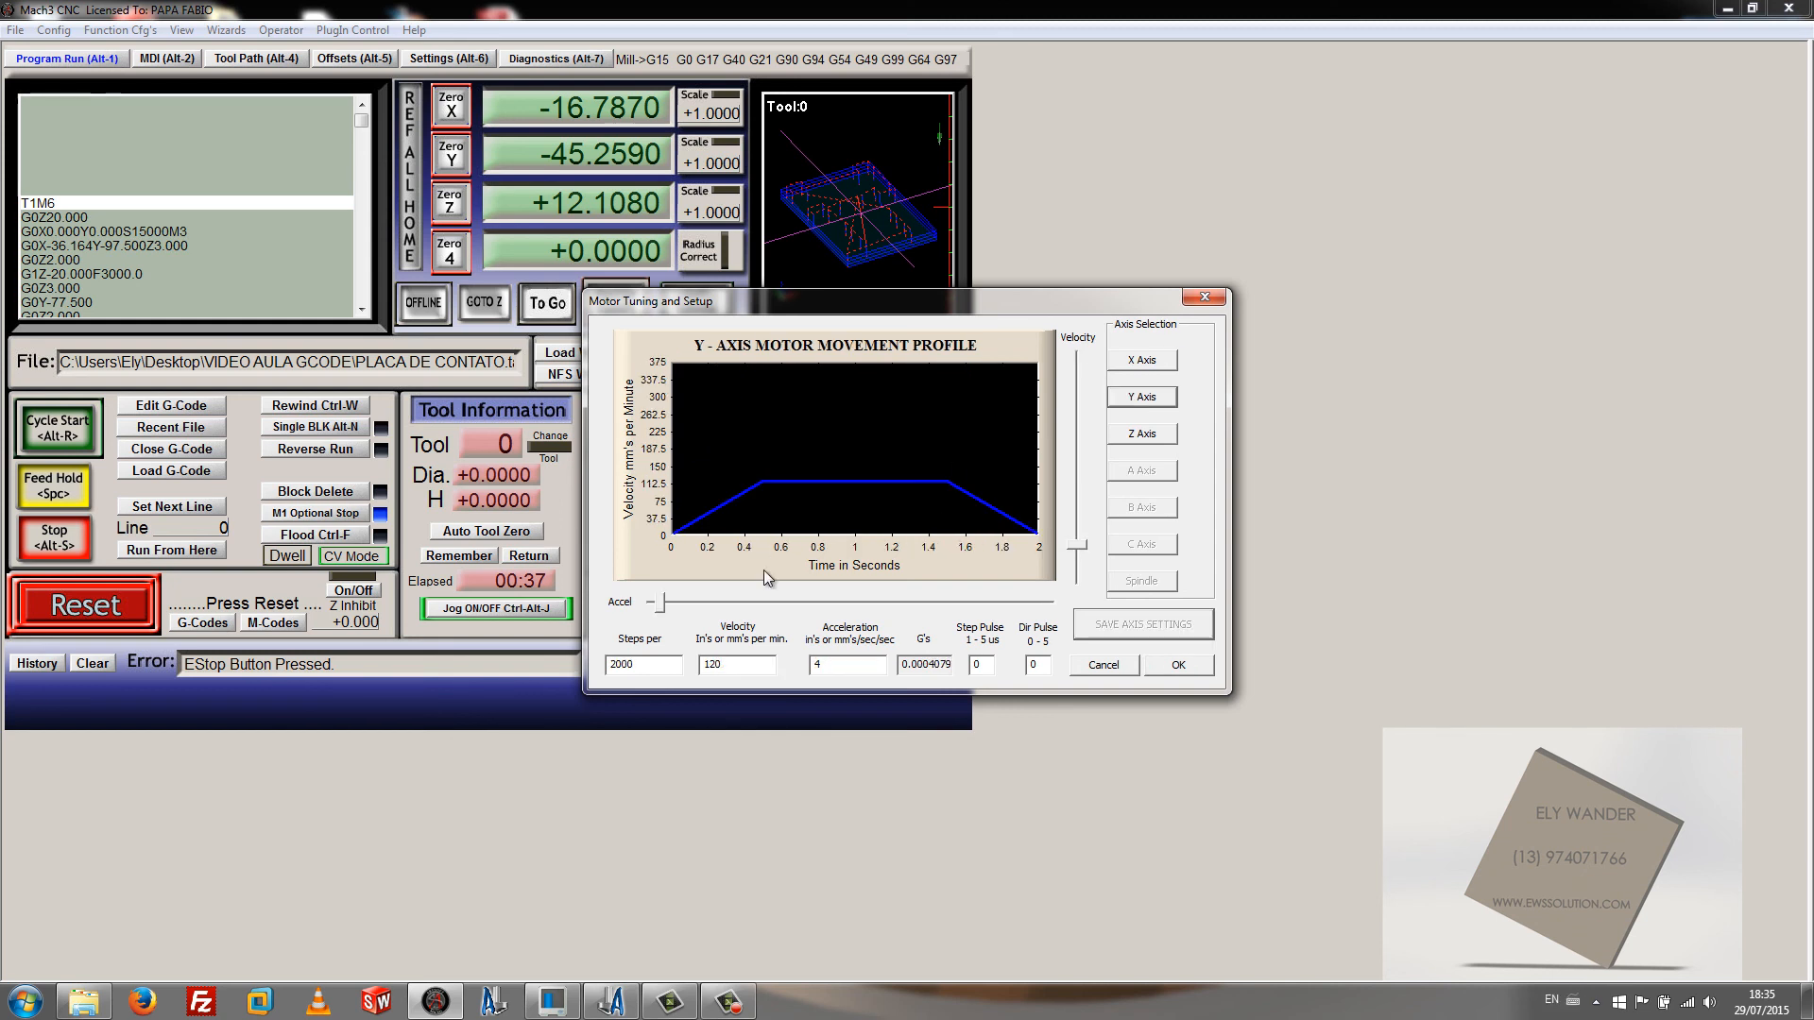
left_click_drag(660, 603, 1082, 354)
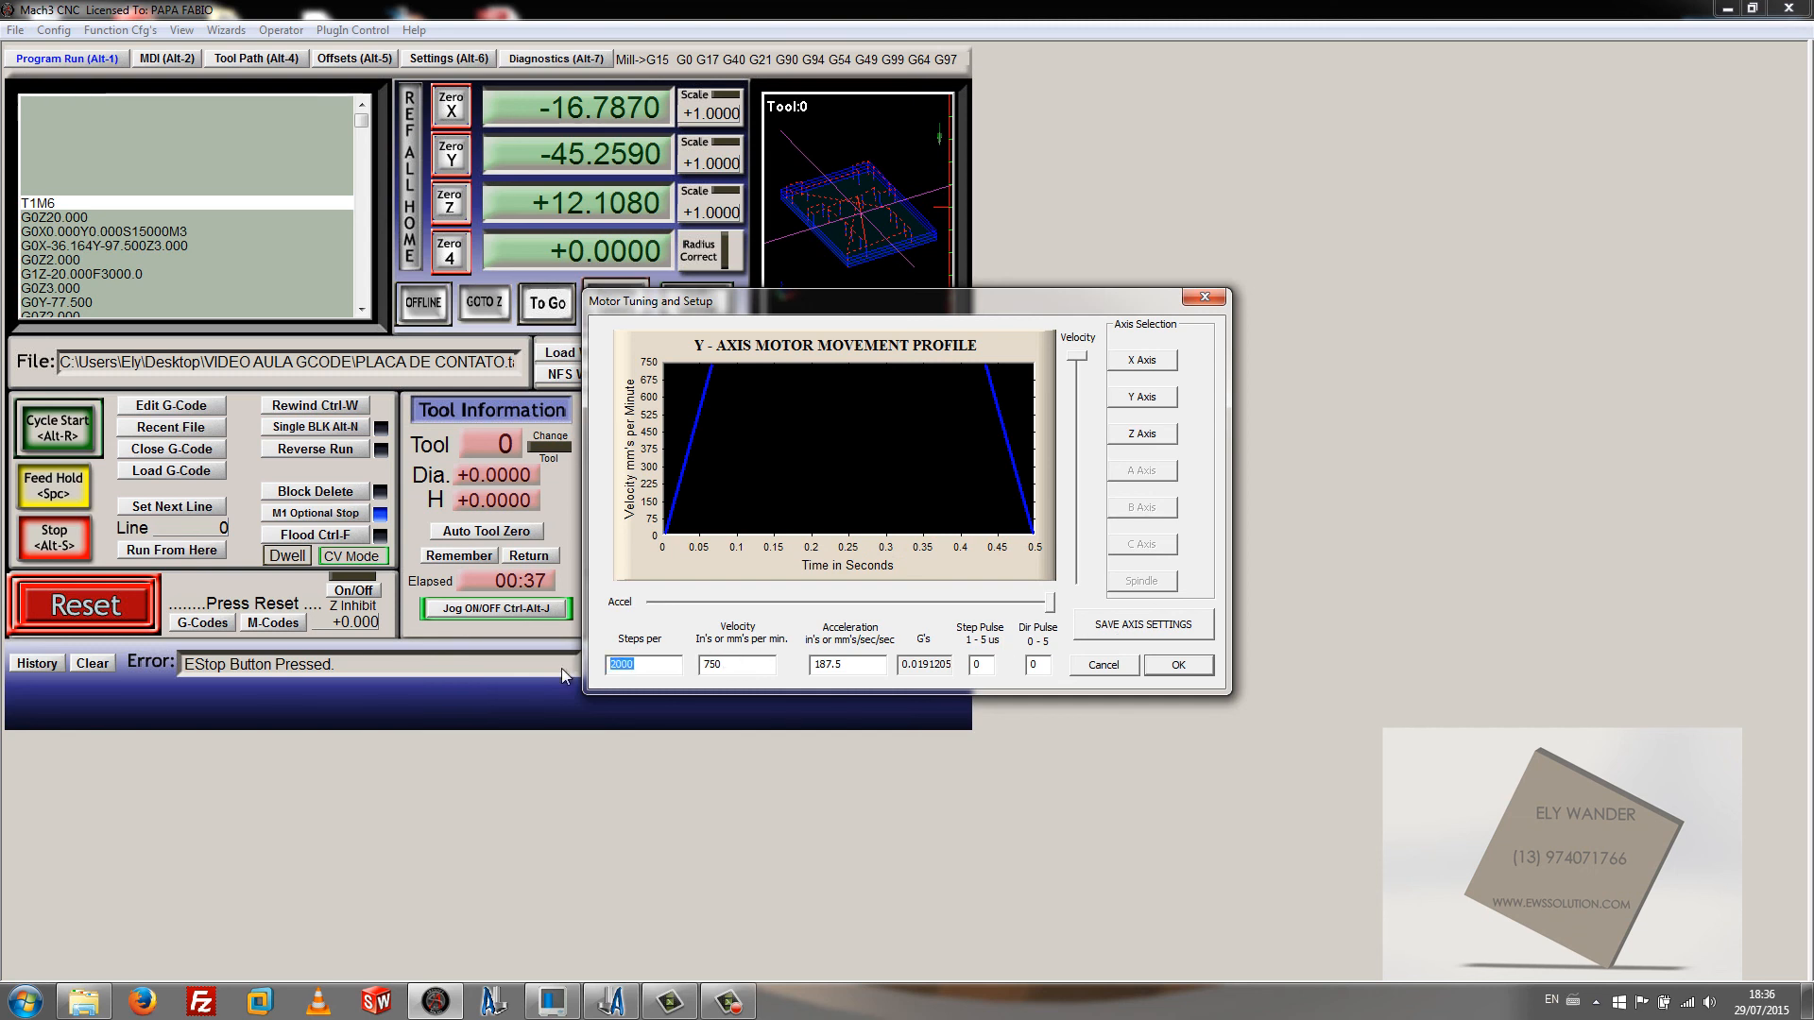
type("1066")
left_click(734, 665)
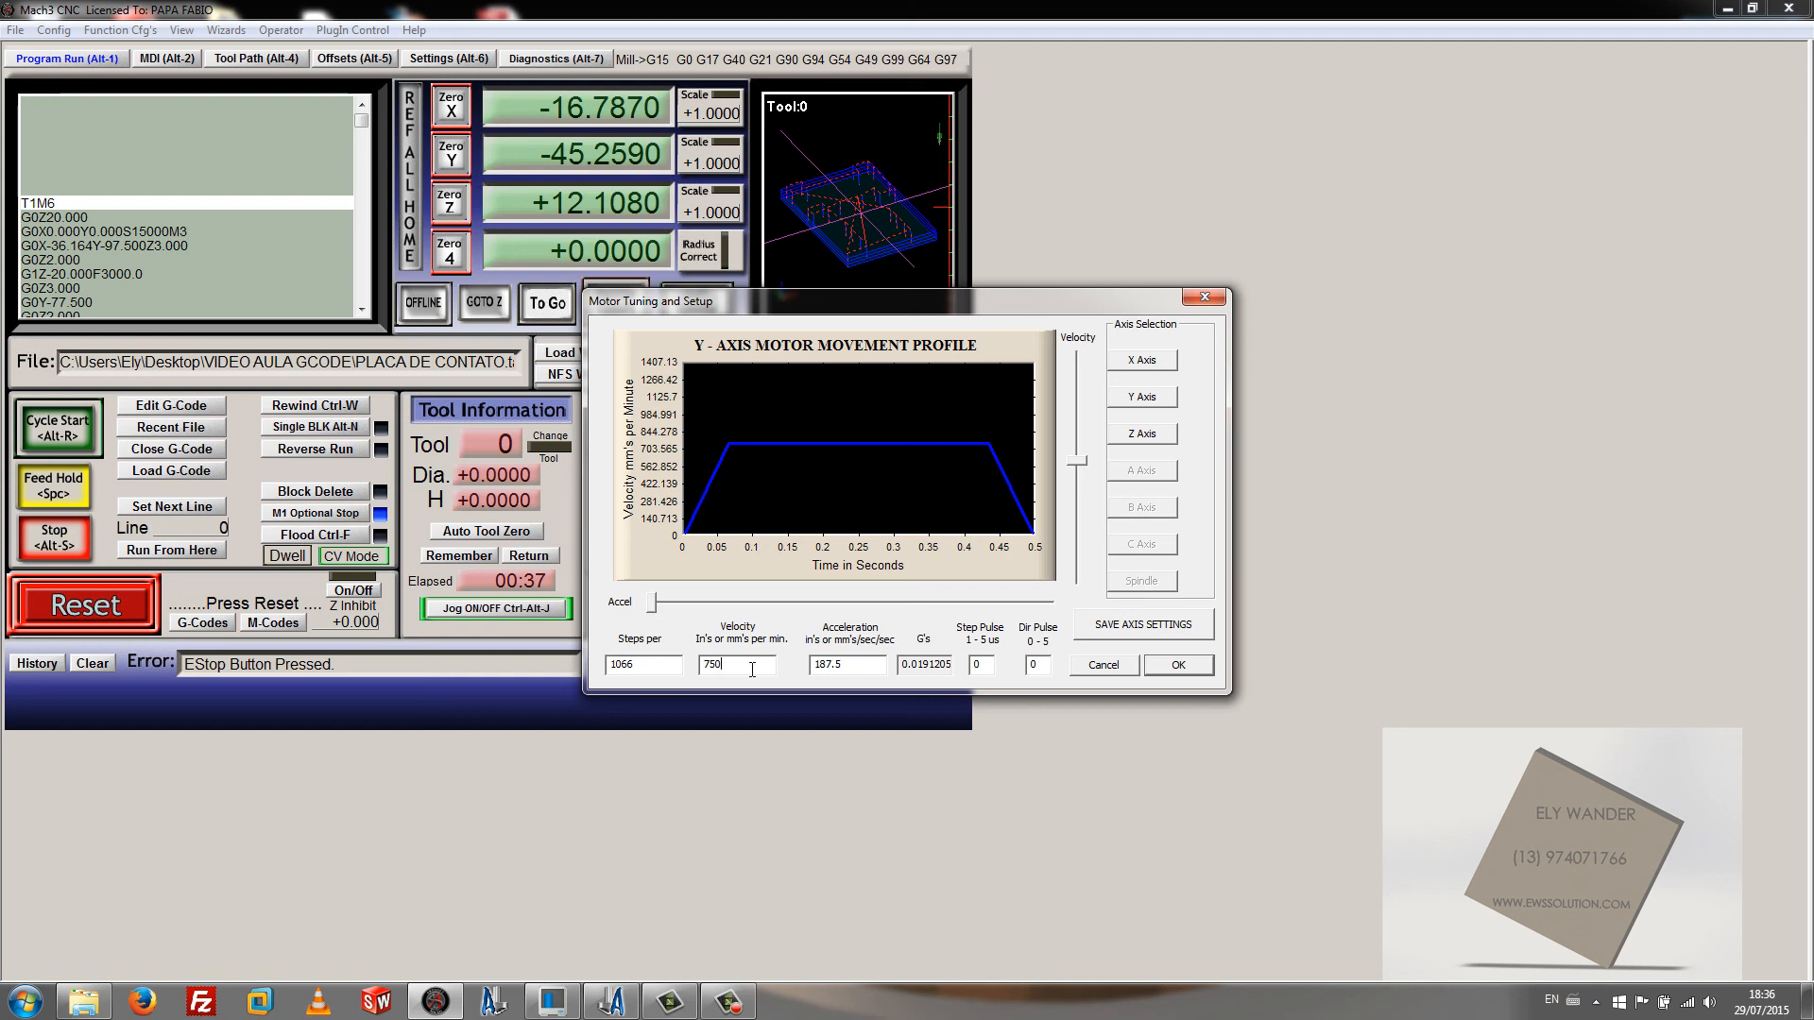
left_click_drag(652, 601, 1049, 603)
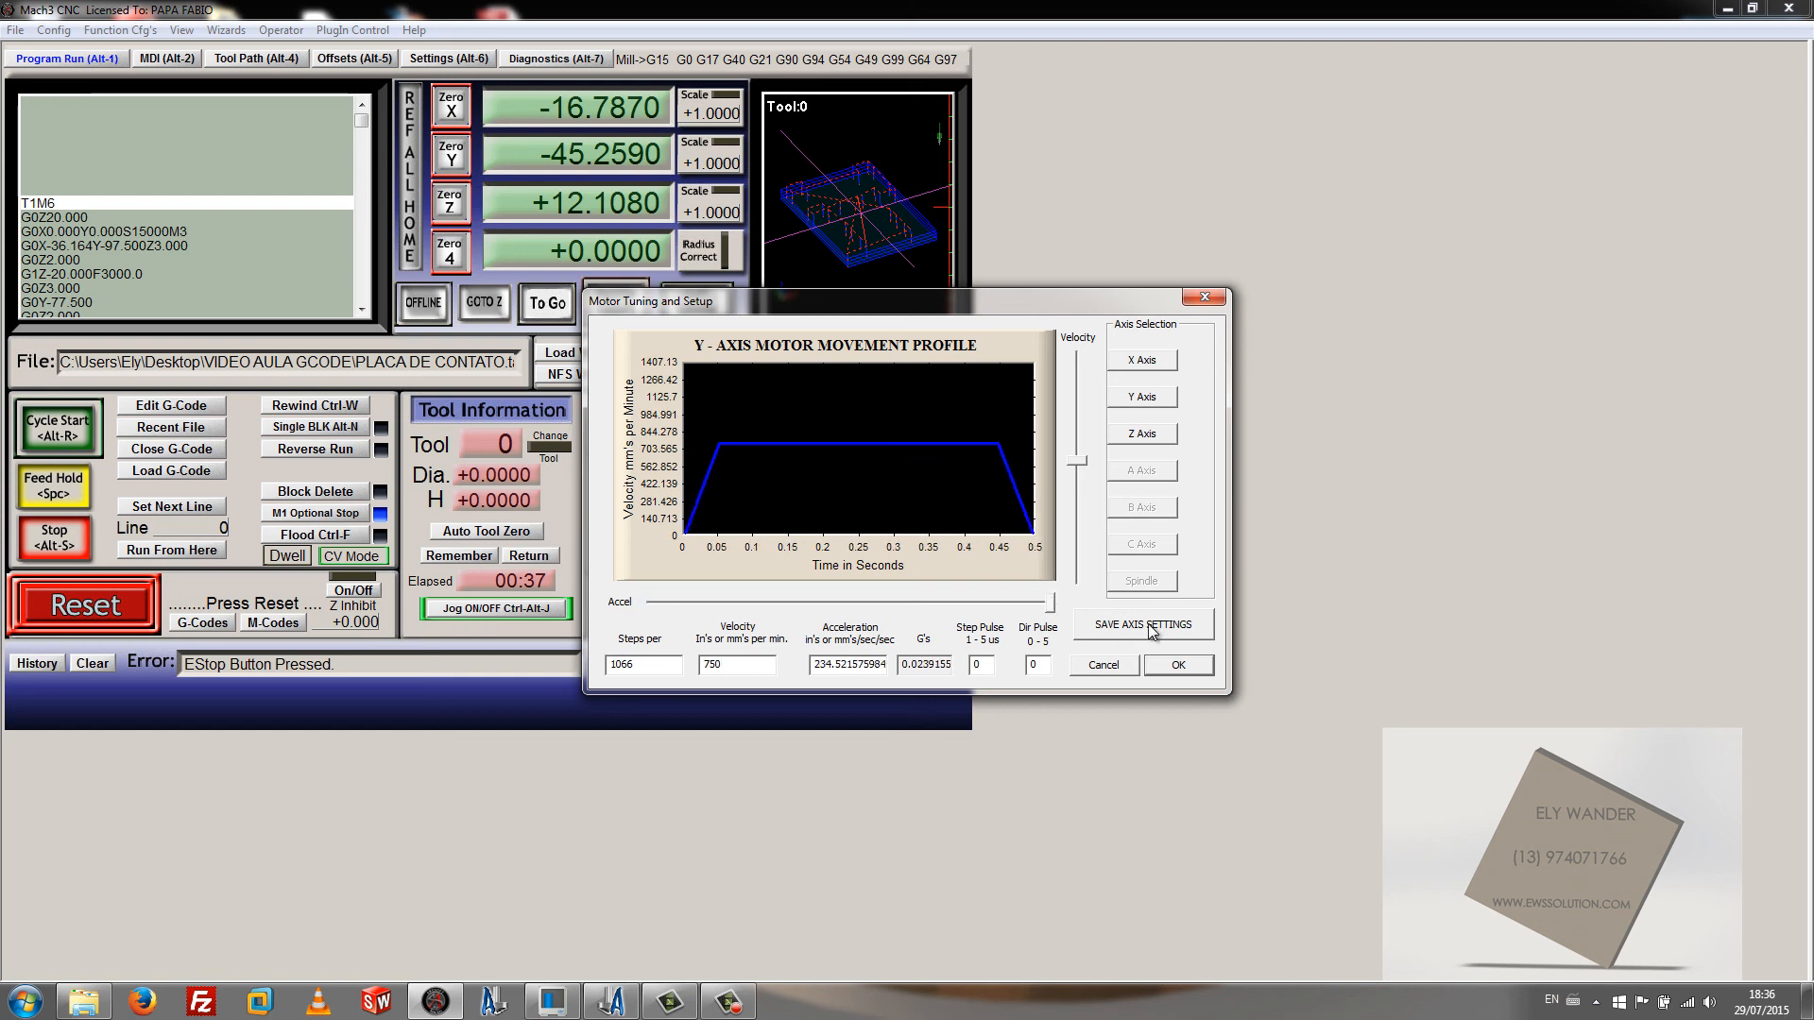
left_click_drag(1076, 476, 1076, 421)
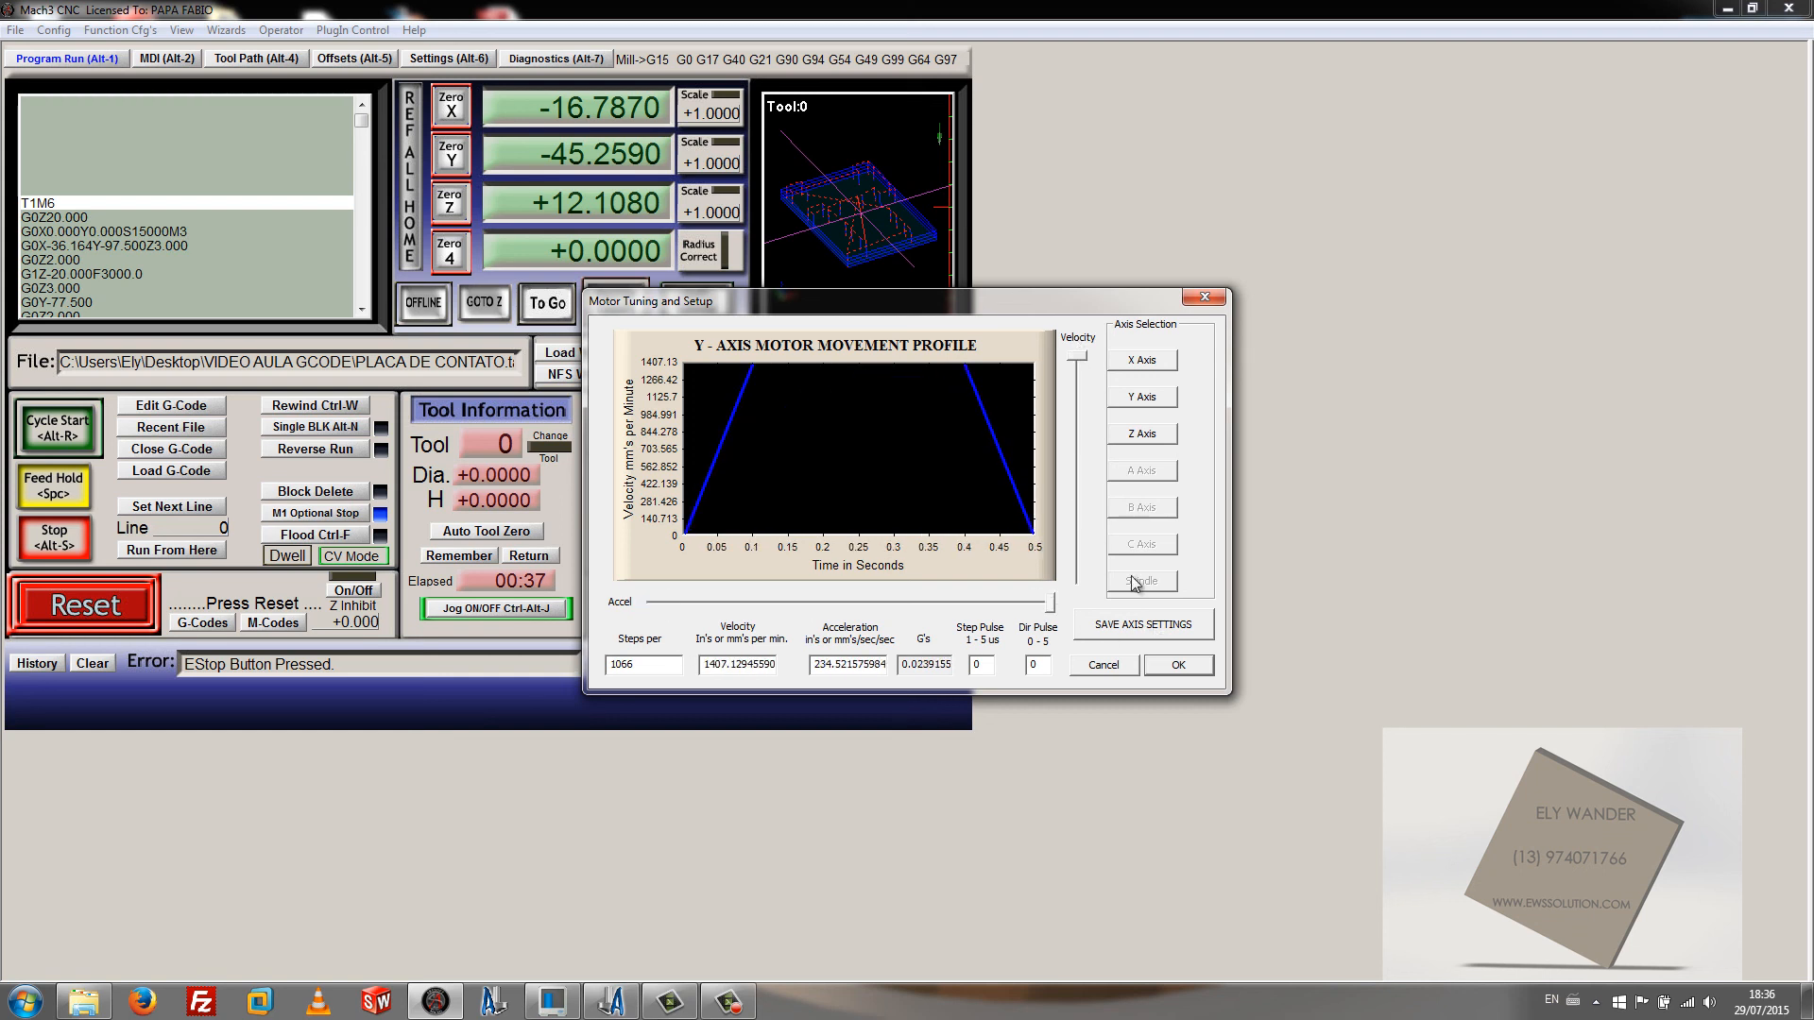
left_click(1172, 629)
Step: Tune the Z axis to 1066 steps per unit with maximum velocity and acceleration, save its settings and close the motor tuning setup
left_click(1137, 436)
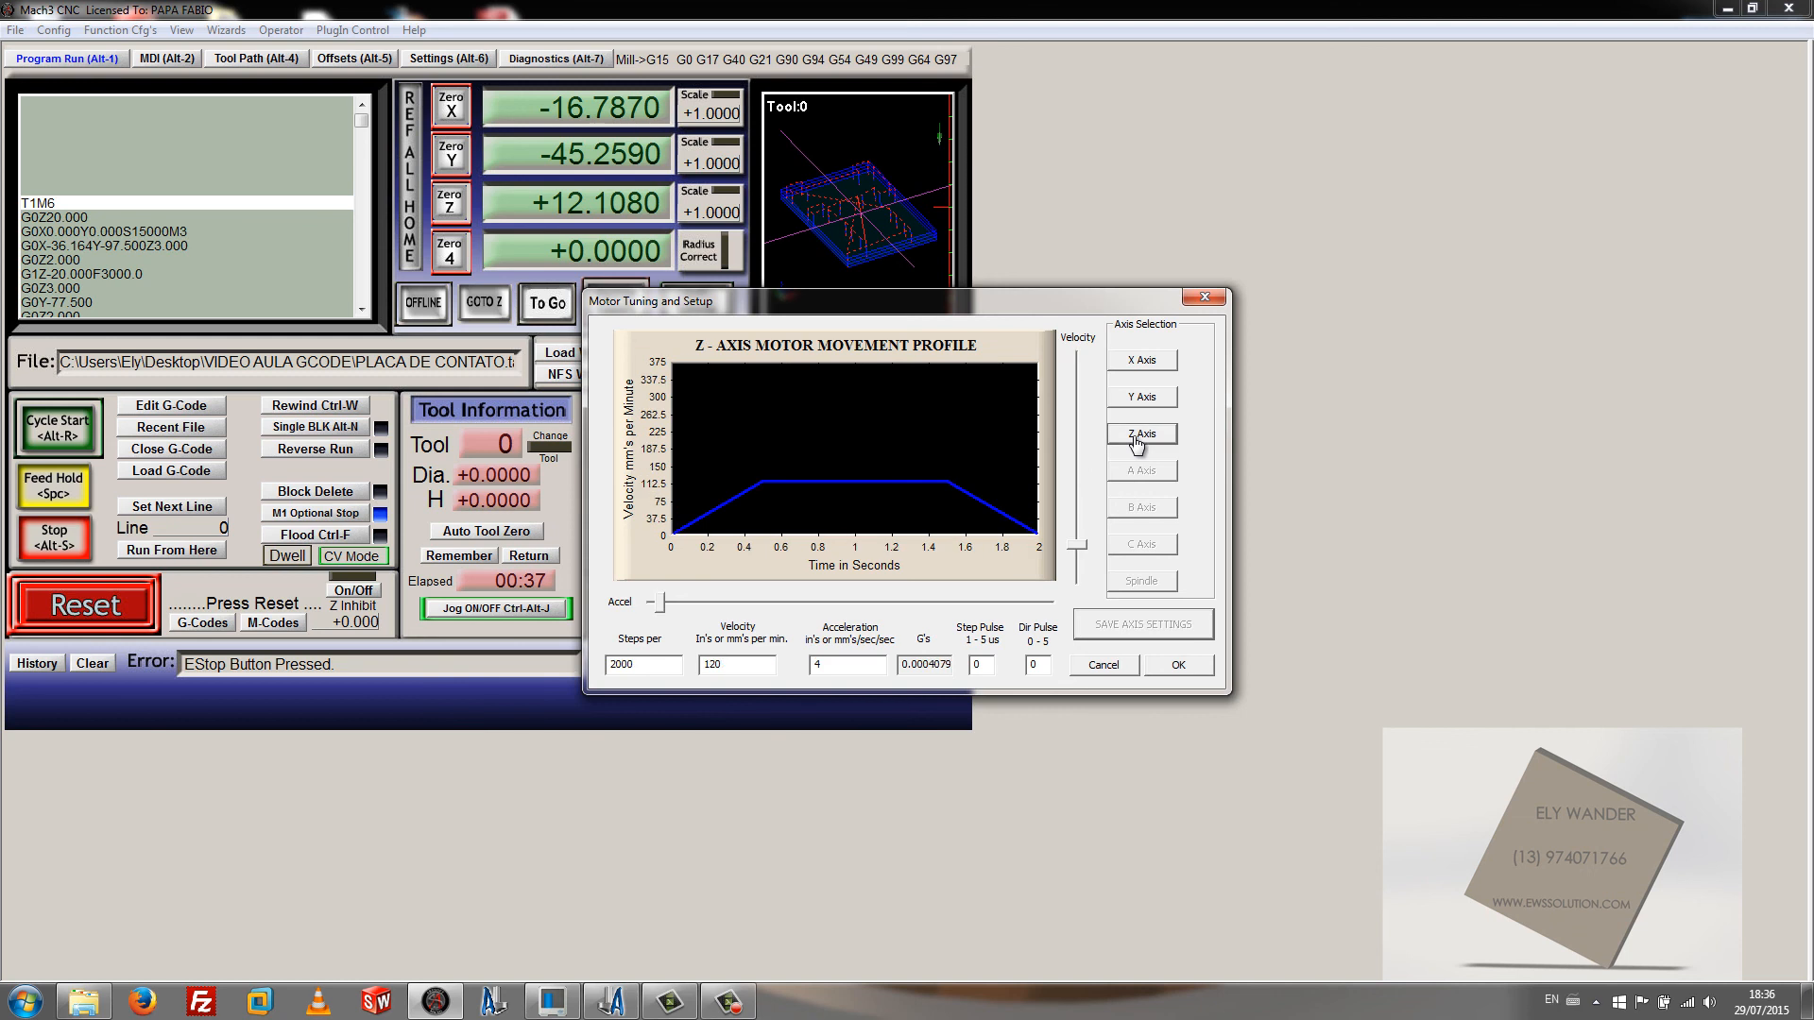
double_click(679, 667)
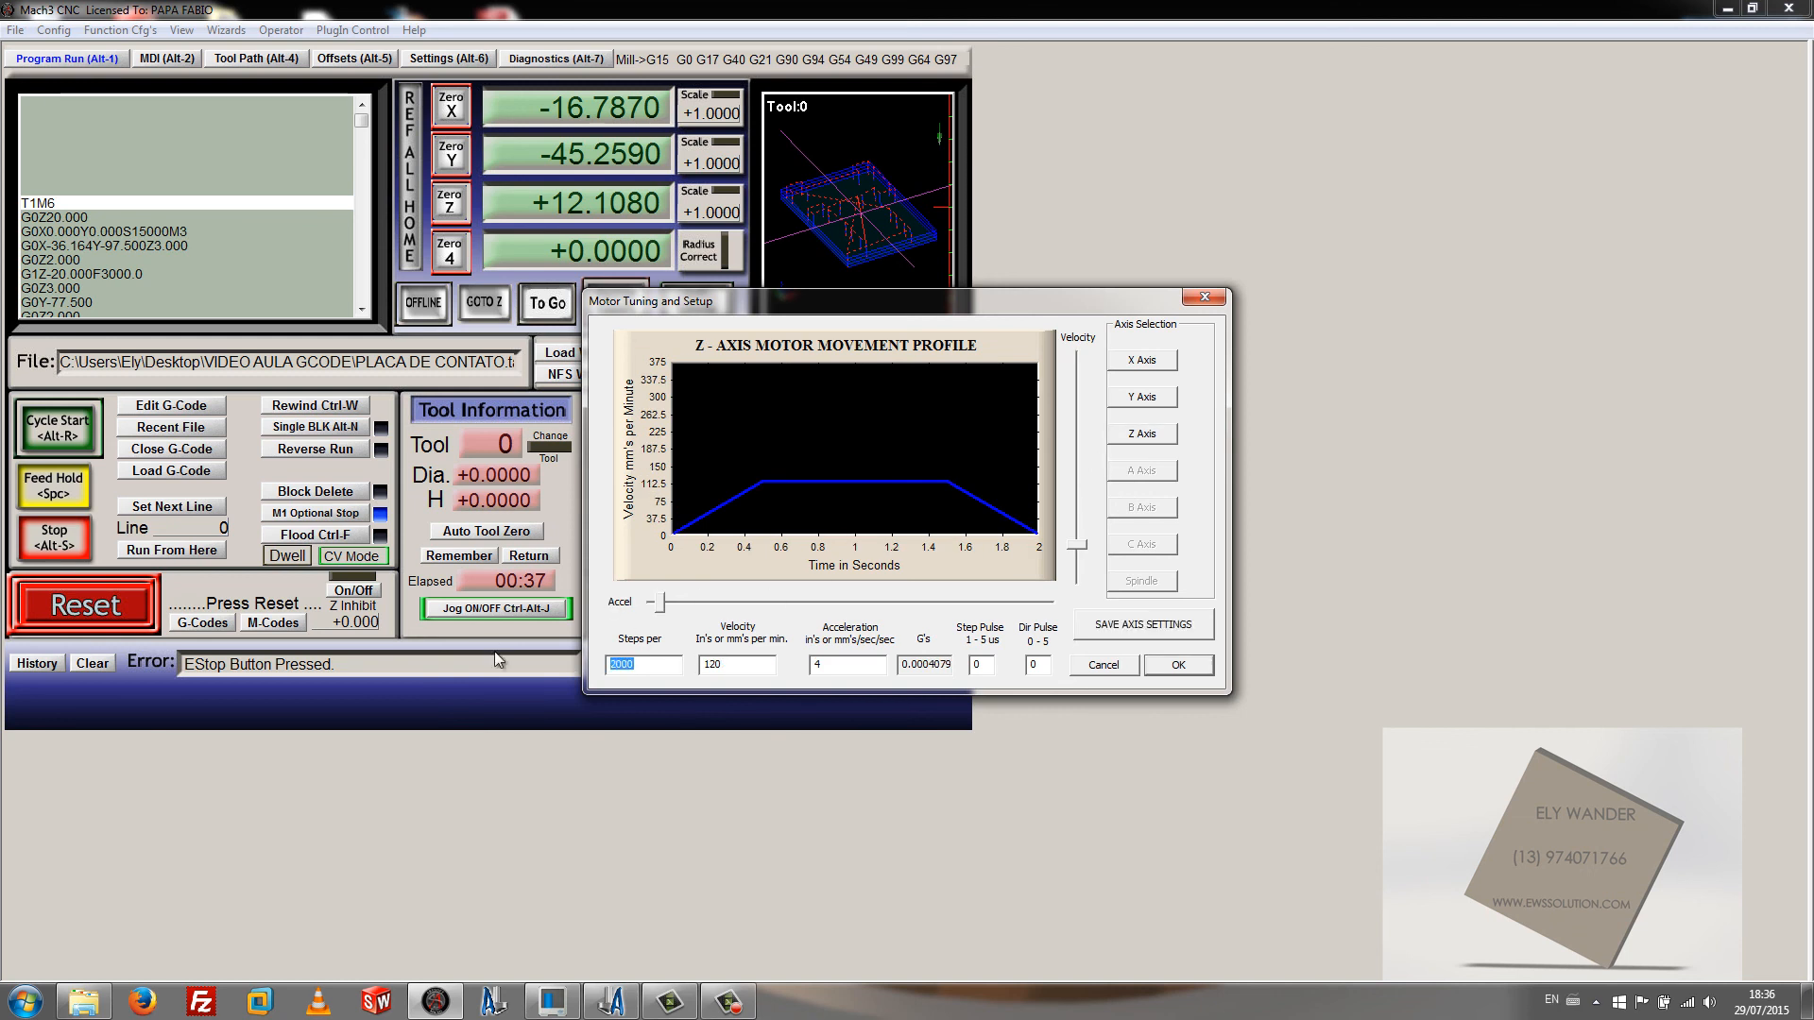
type("1066")
double_click(751, 663)
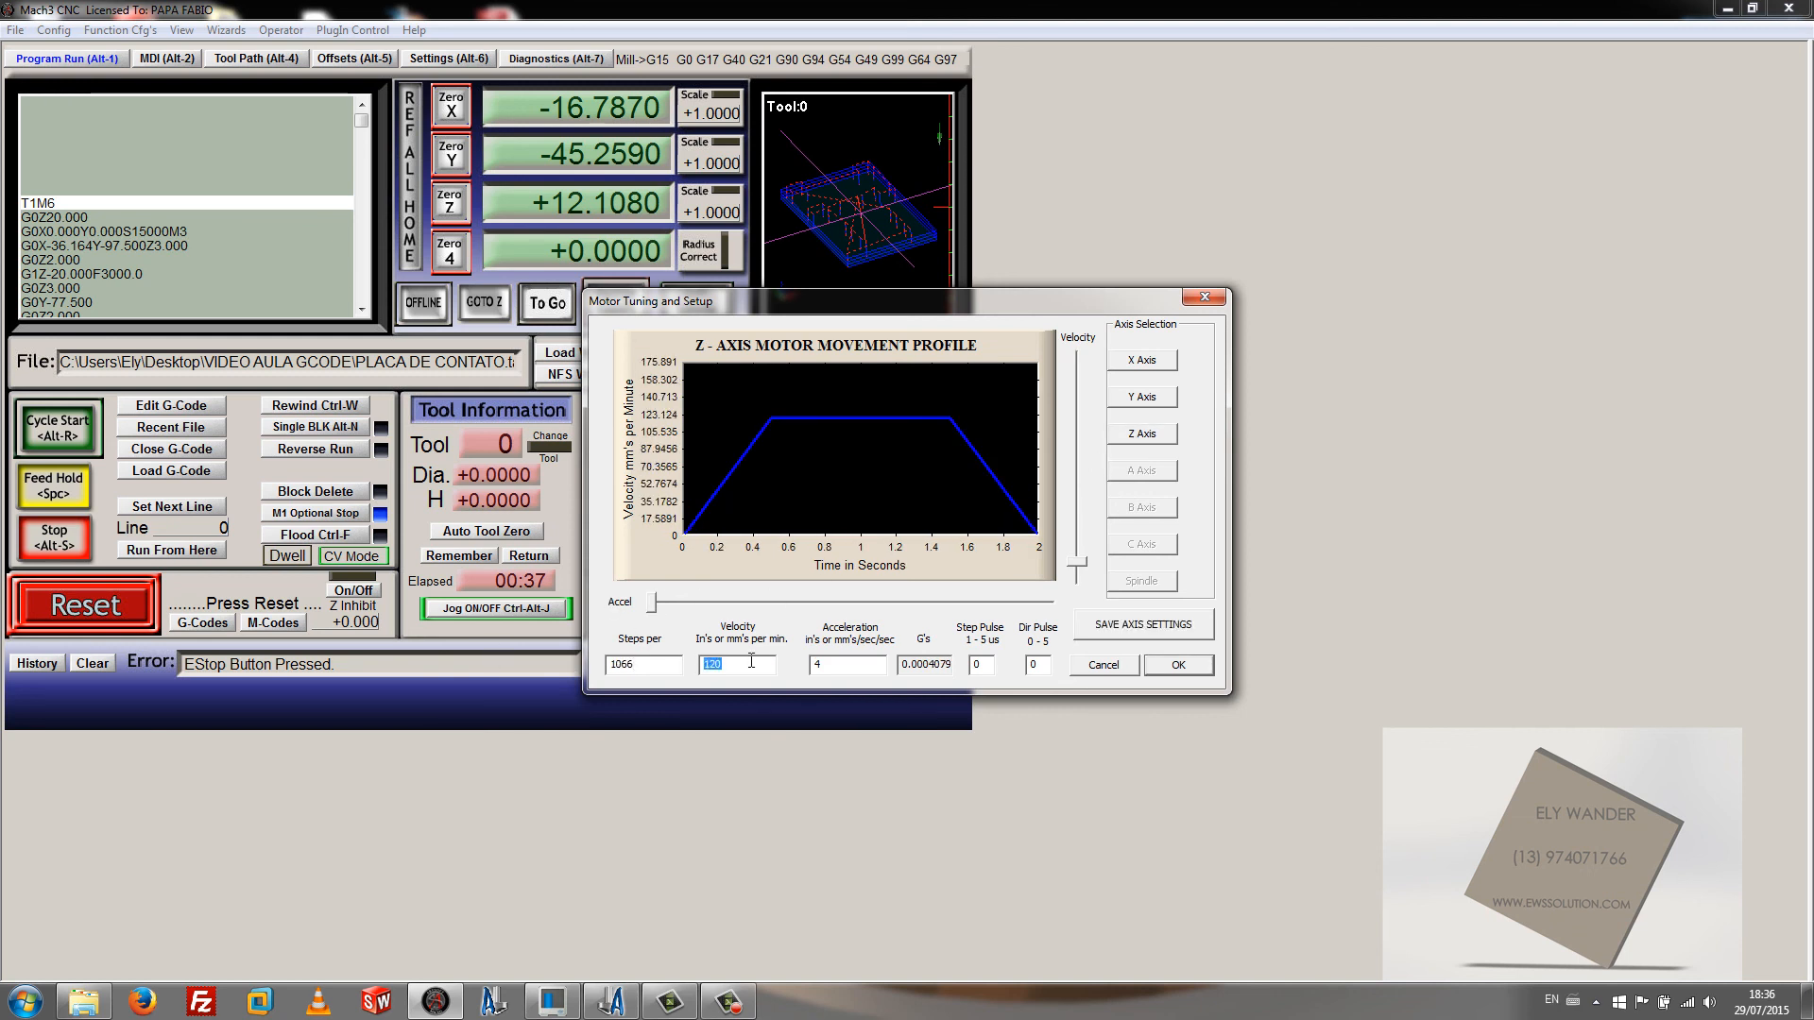
left_click_drag(1082, 573, 1082, 361)
left_click_drag(654, 601, 1077, 583)
left_click(1134, 639)
left_click(1178, 664)
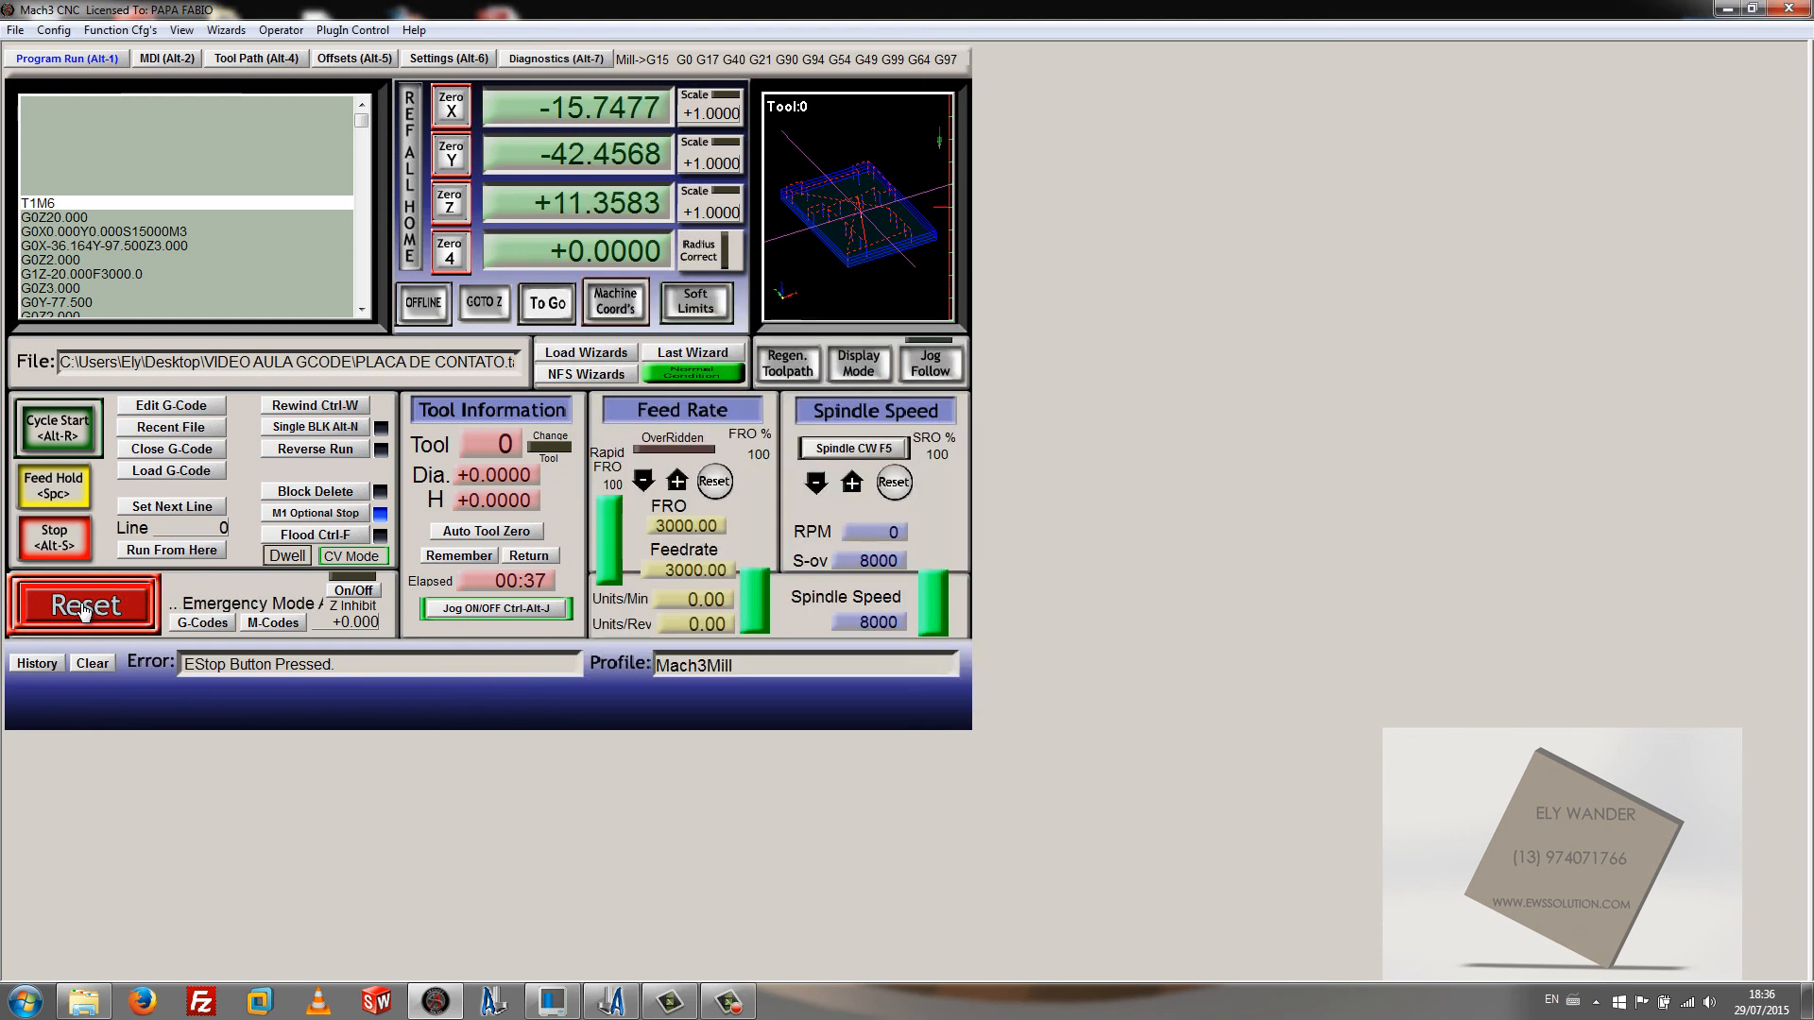
Step: Restart the program cycle with the machine out of emergency mode and follow the whole running toolpath on the Tool Path screen
left_click(83, 607)
left_click(71, 440)
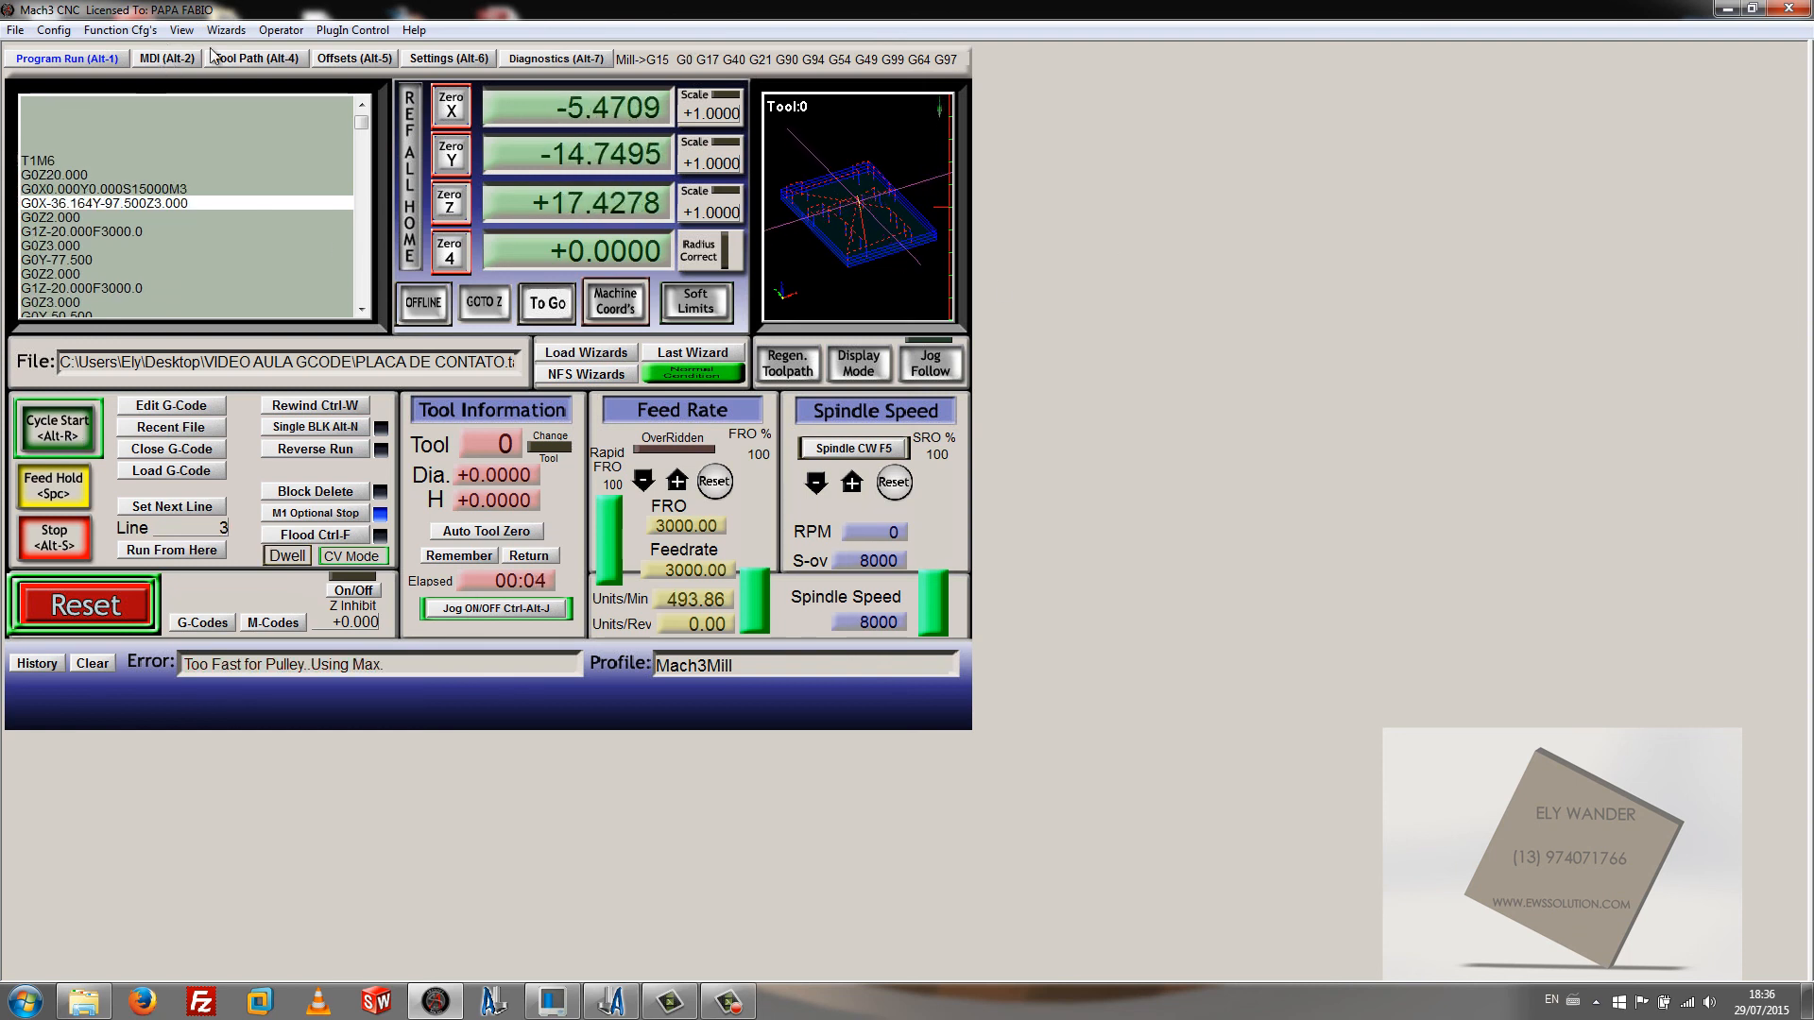
left_click(256, 58)
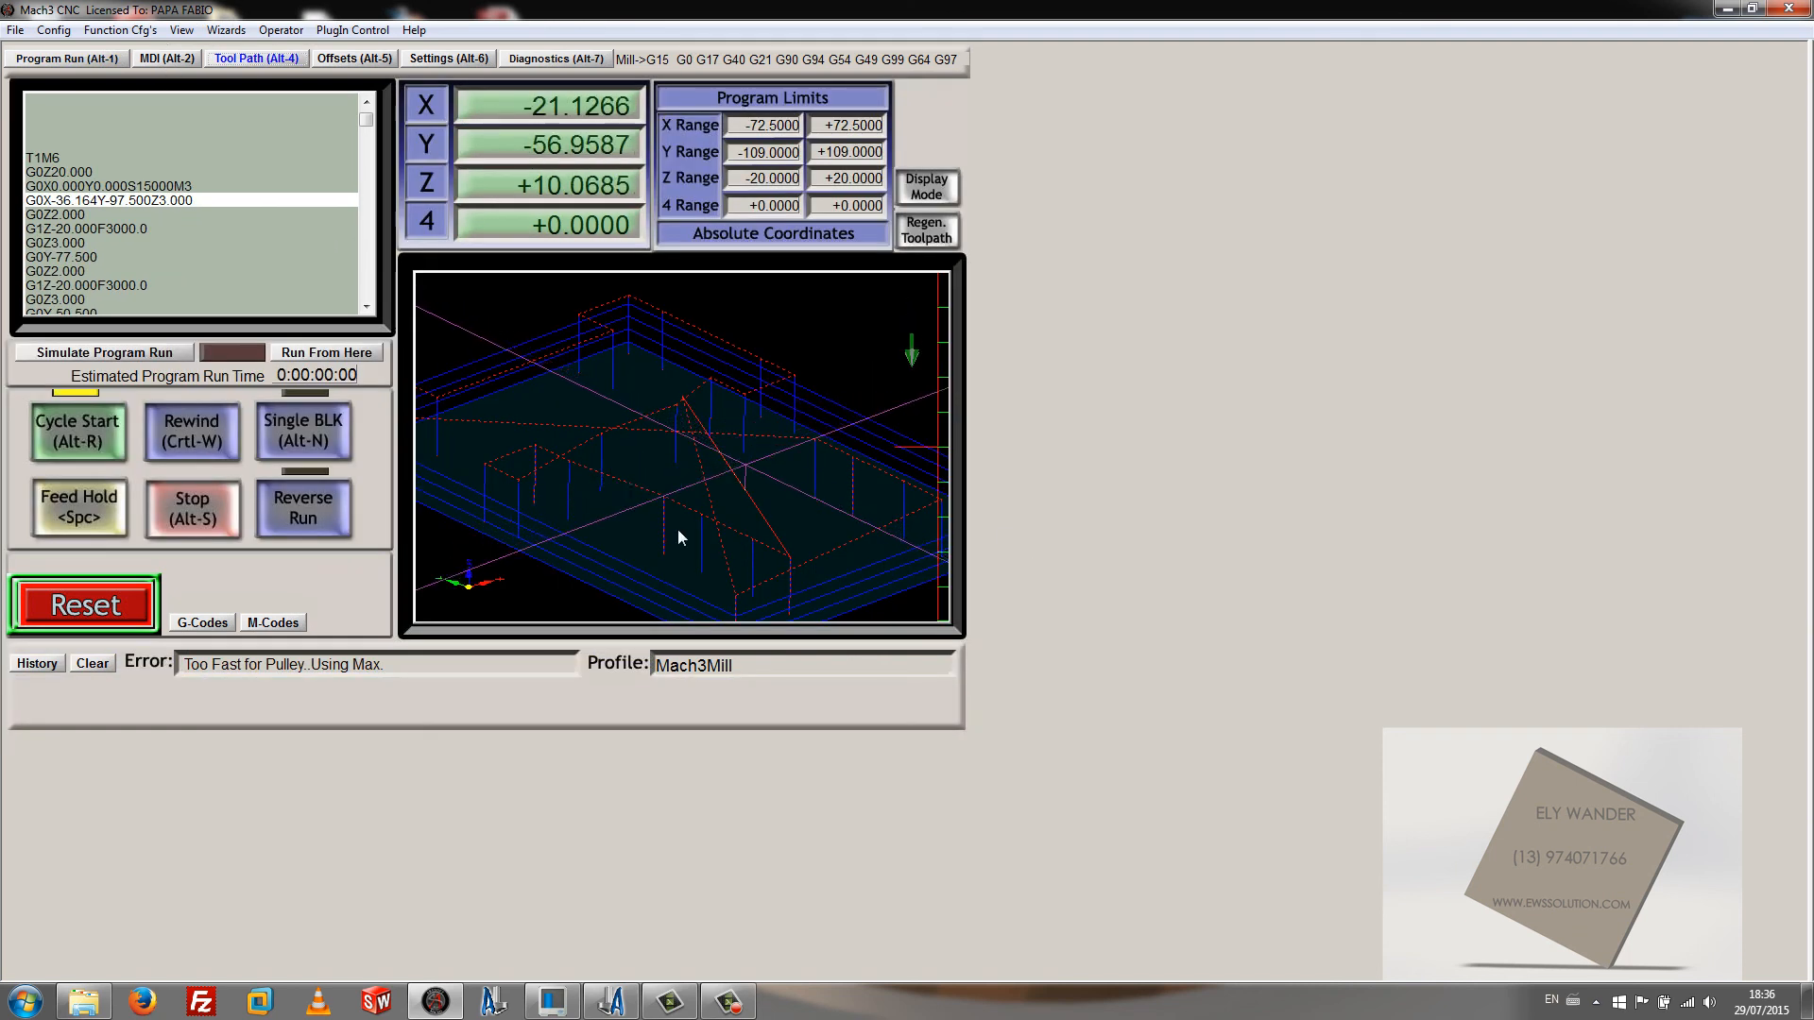
scroll(672, 510, "down", 1)
scroll(672, 516, "down", 2)
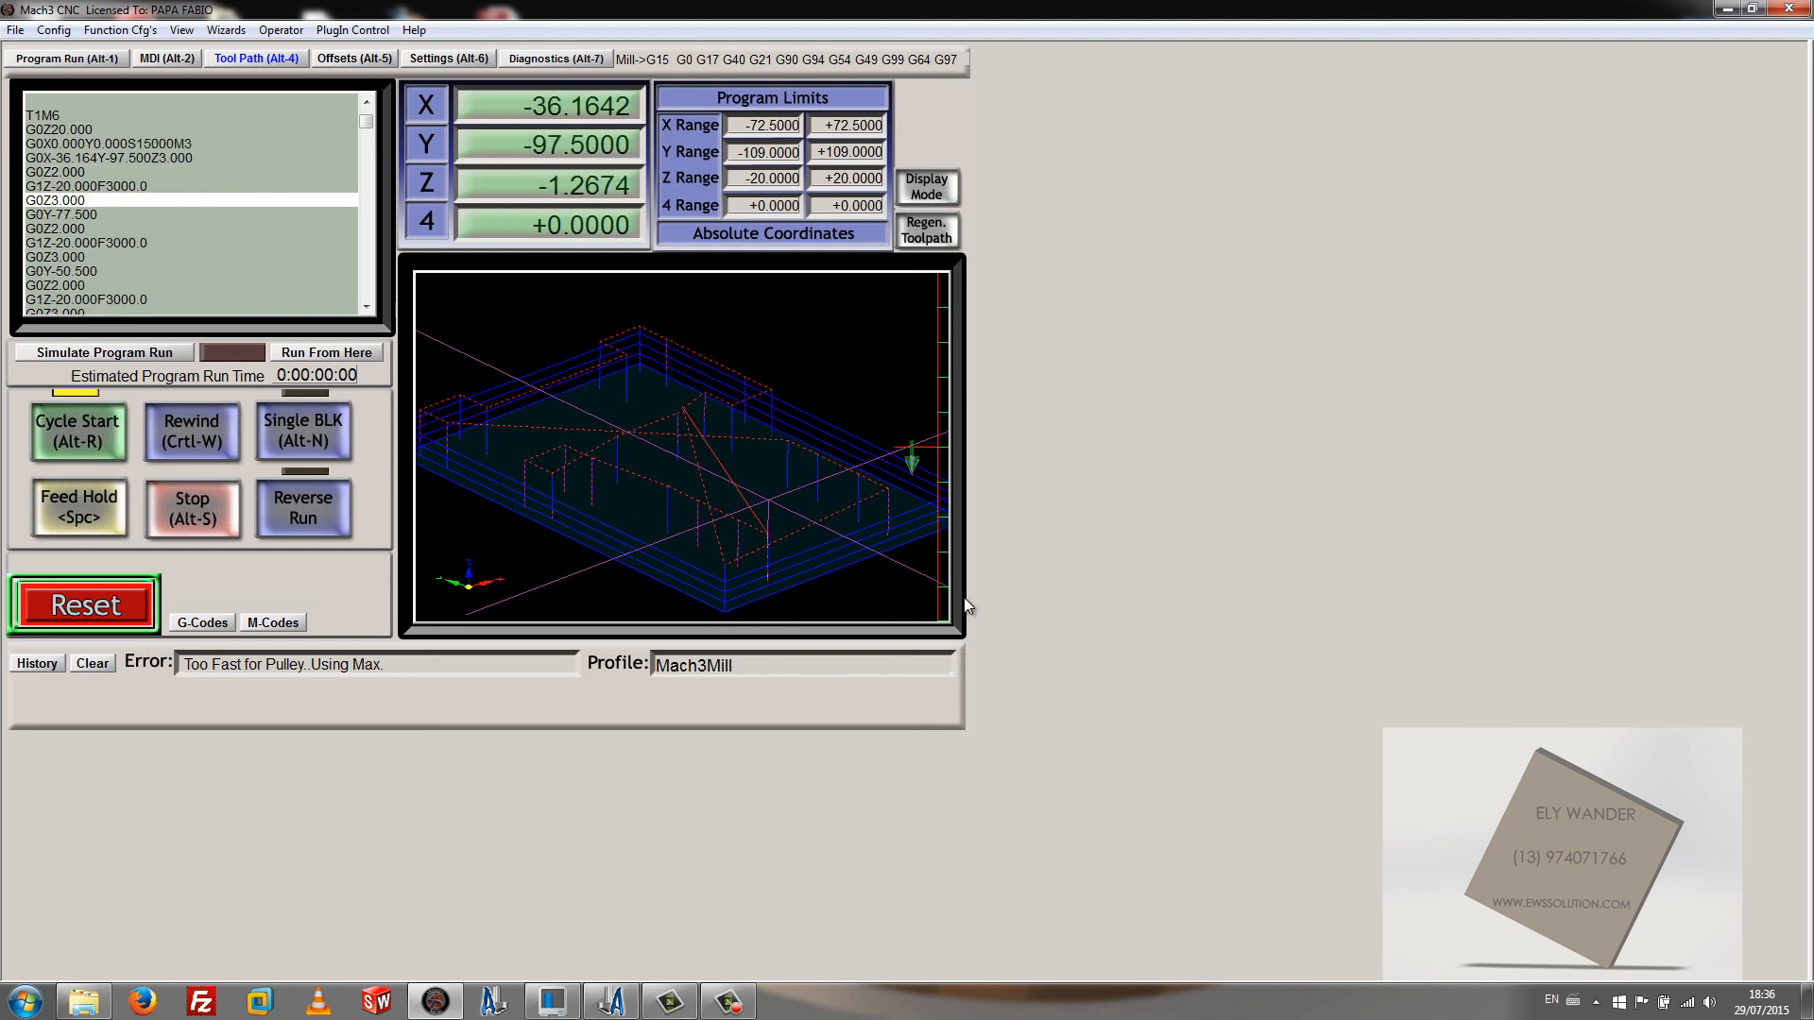
scroll(875, 557, "down", 1)
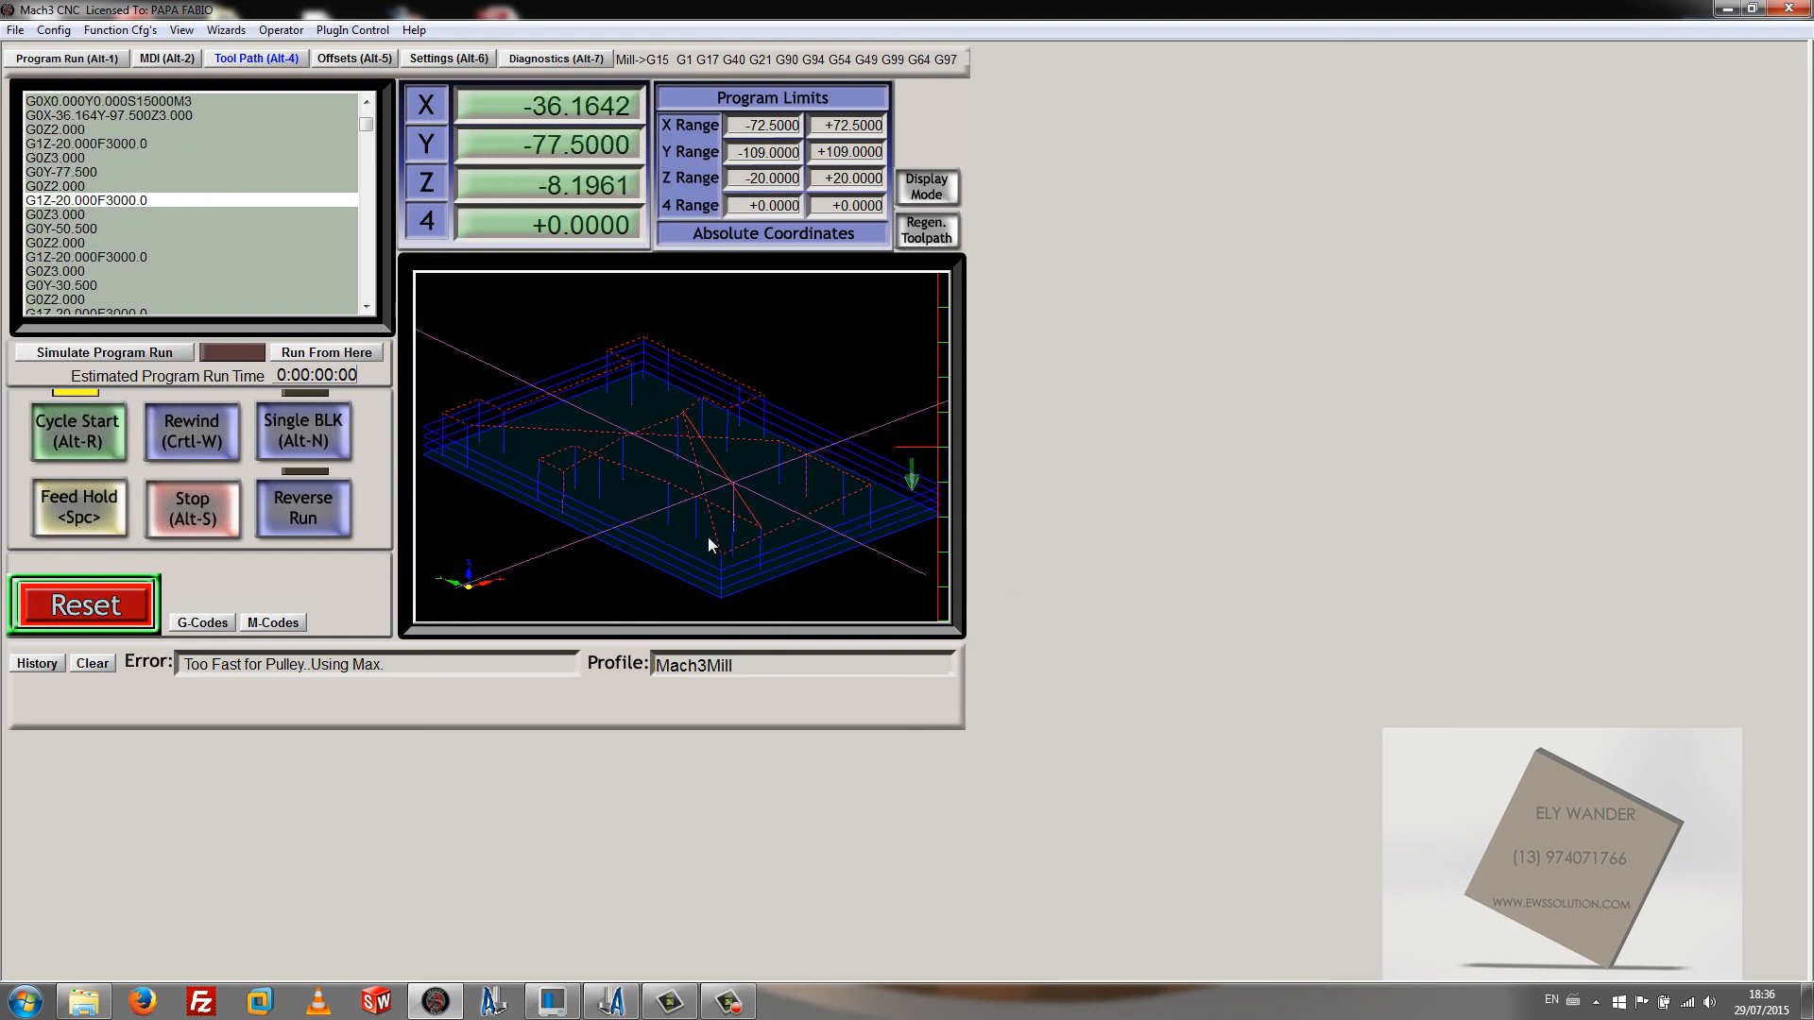
scroll(706, 537, "down", 1)
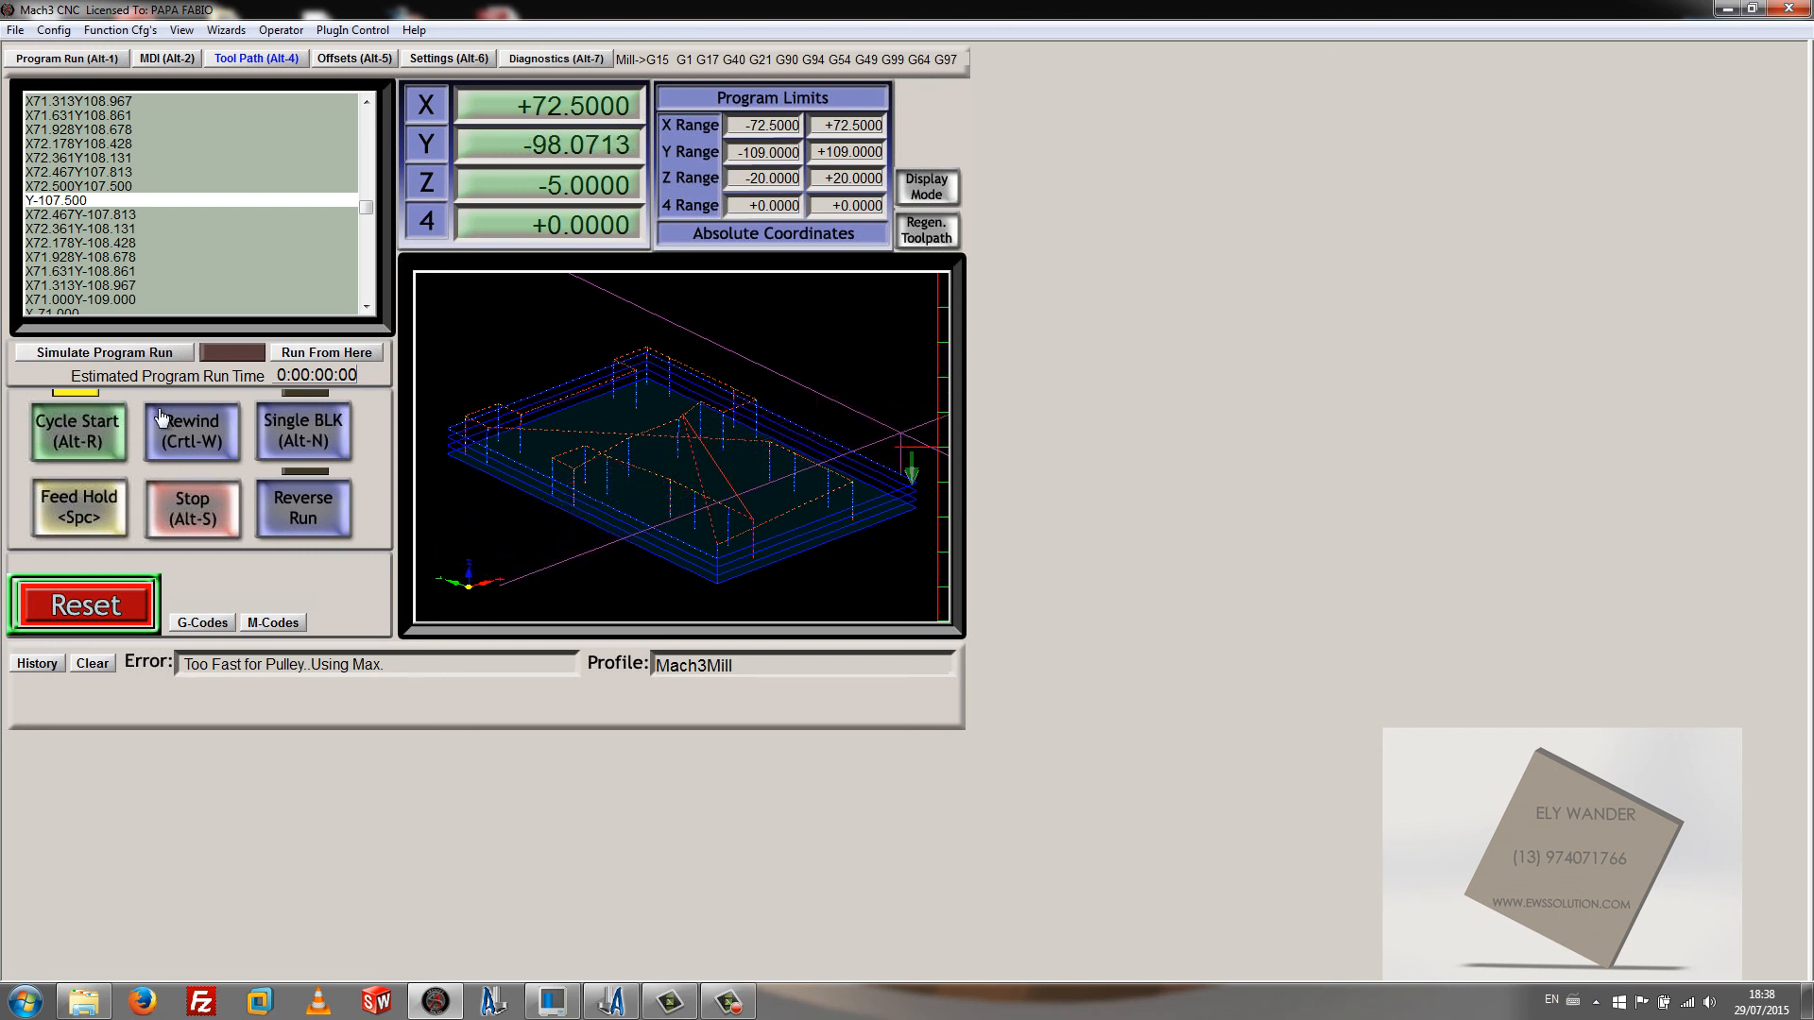
Step: Halt the running program from the Program Run screen with an emergency stop and return to the Tool Path screen
left_click(71, 59)
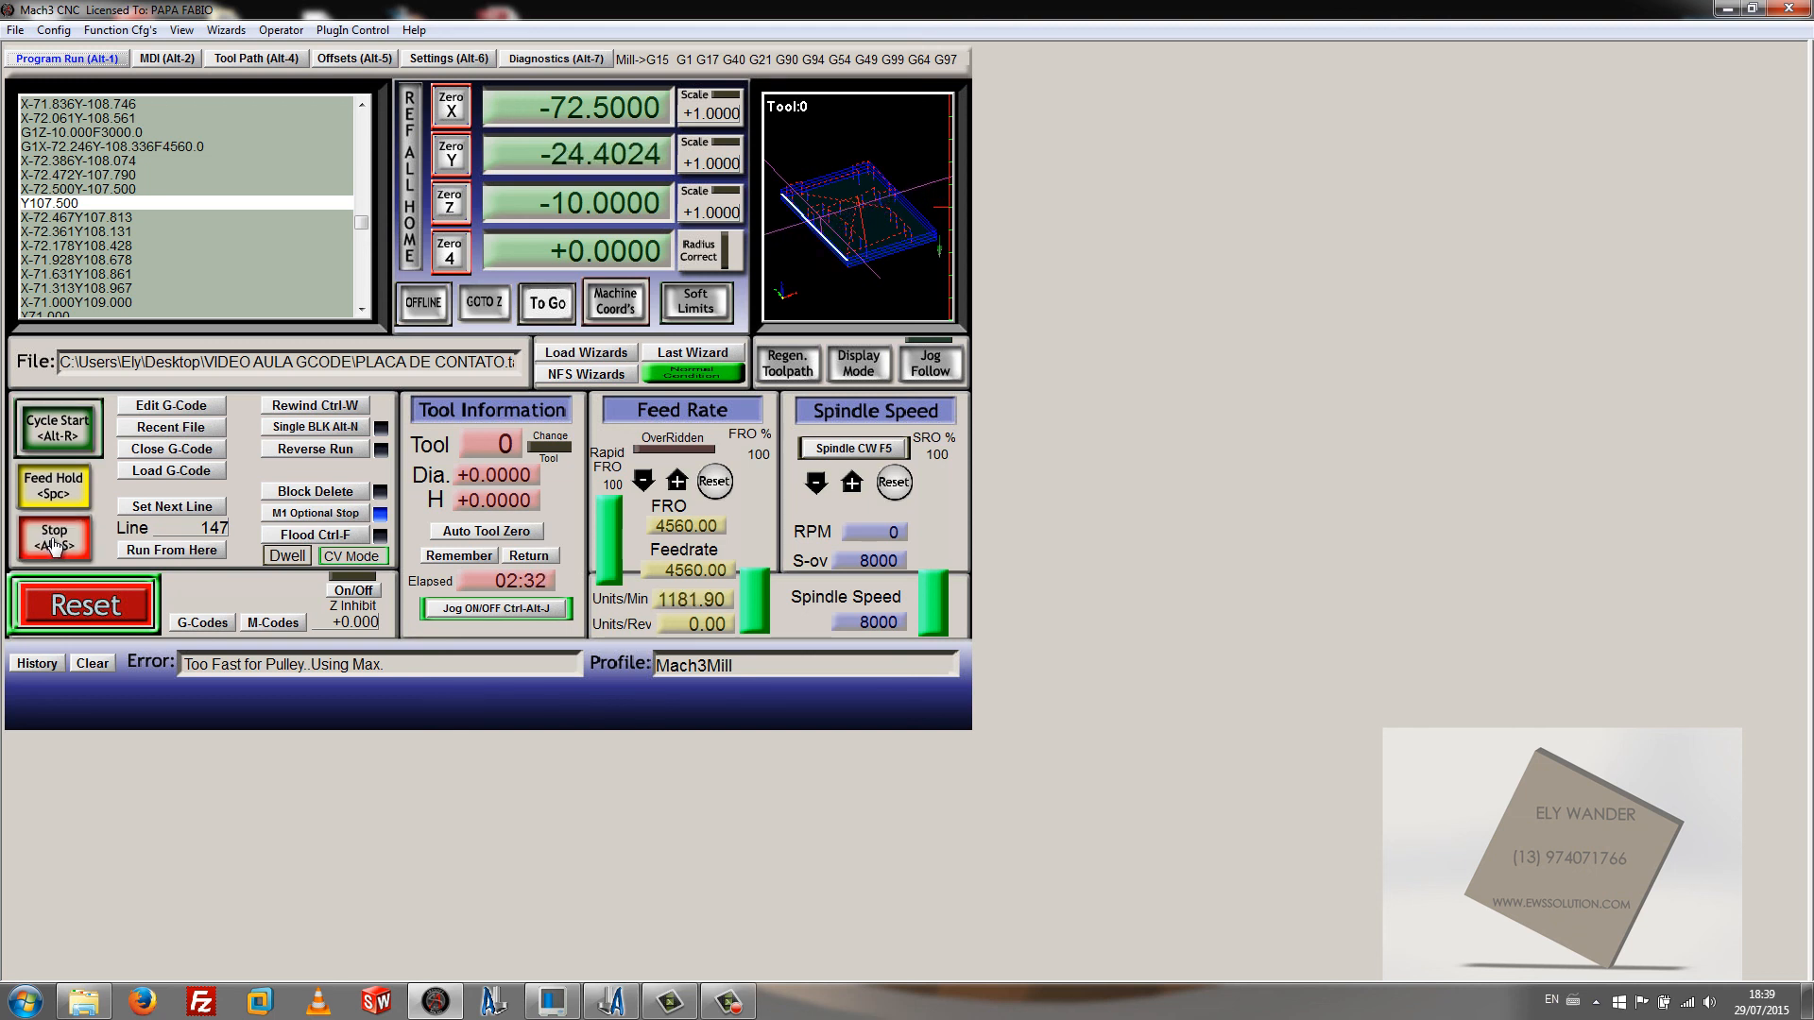
left_click(85, 593)
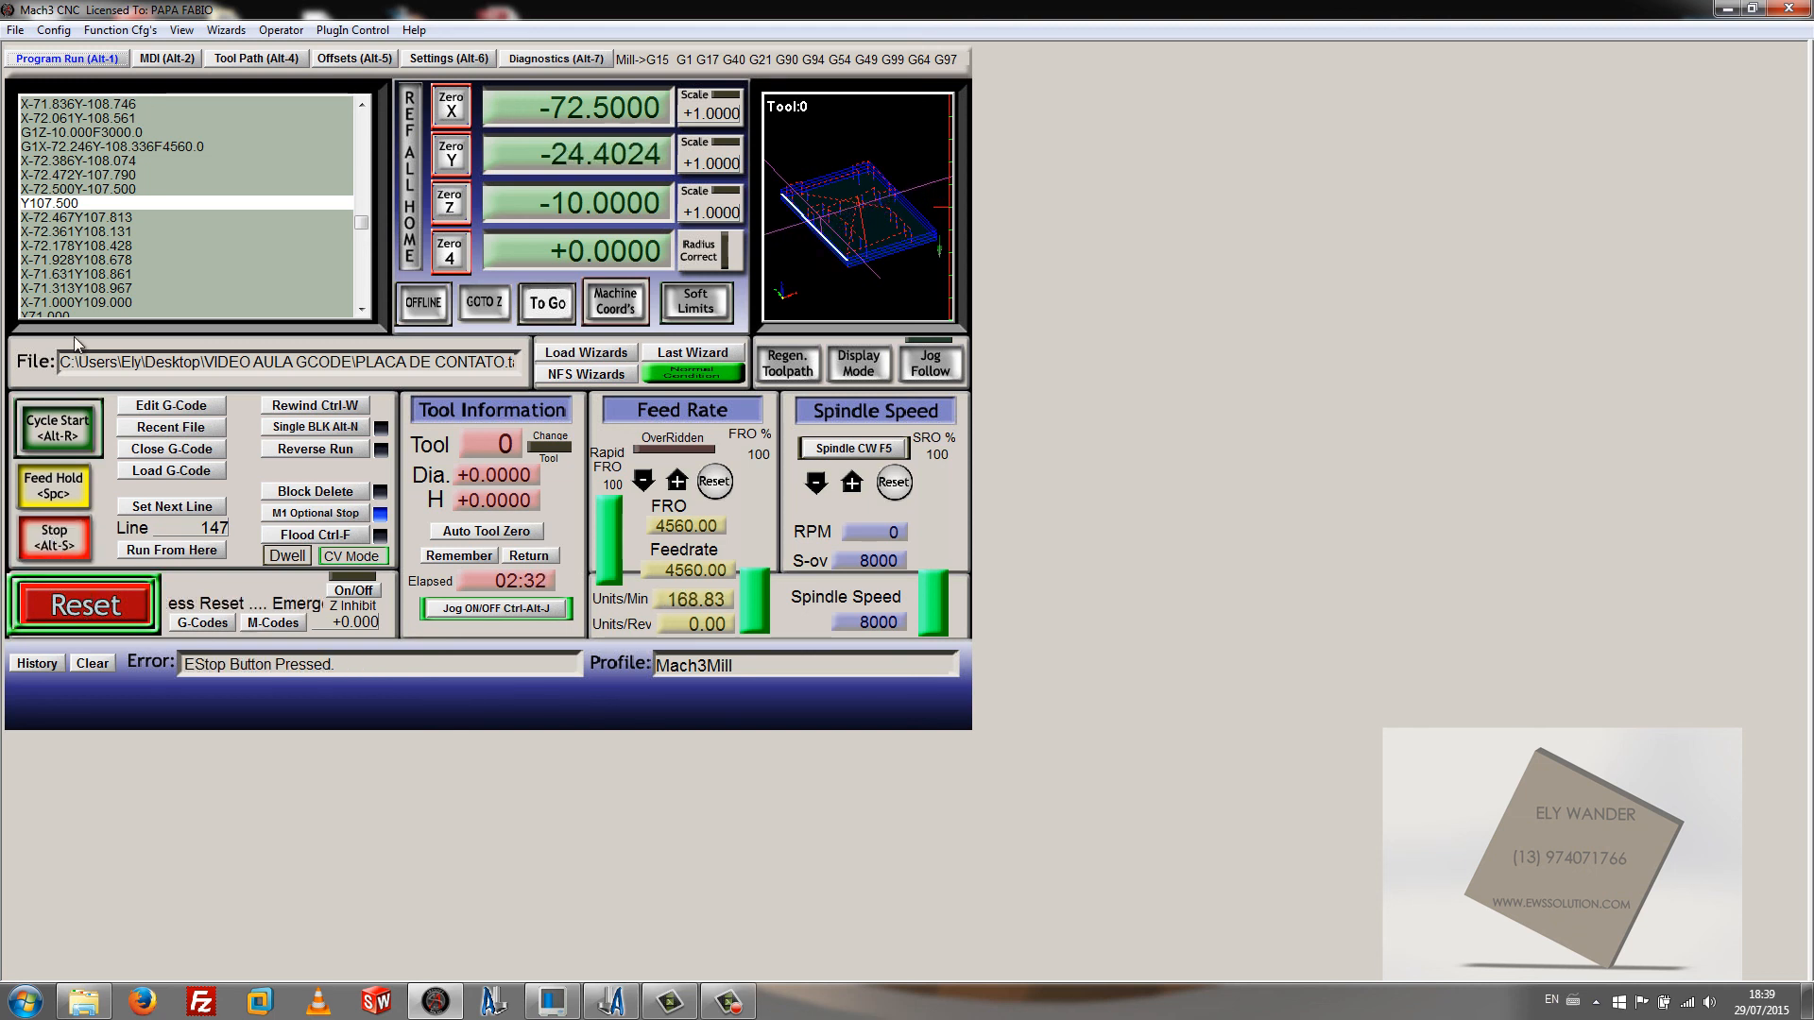
left_click(179, 58)
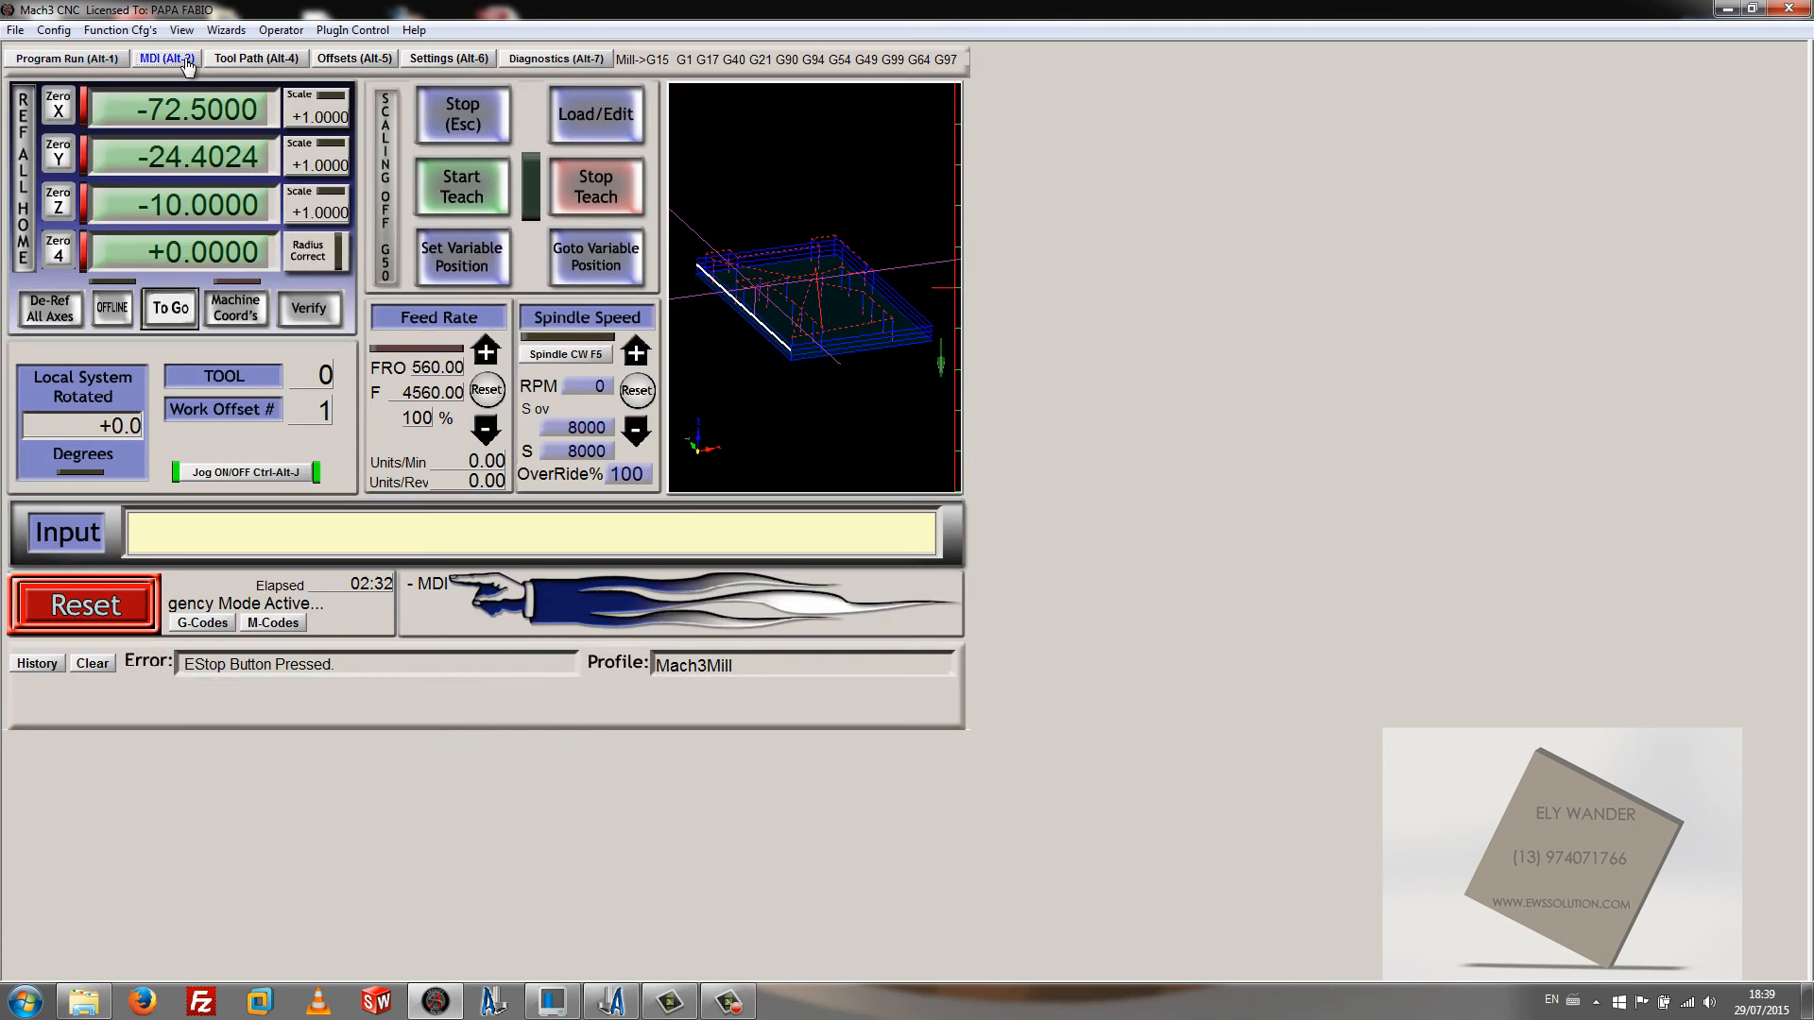
left_click(250, 59)
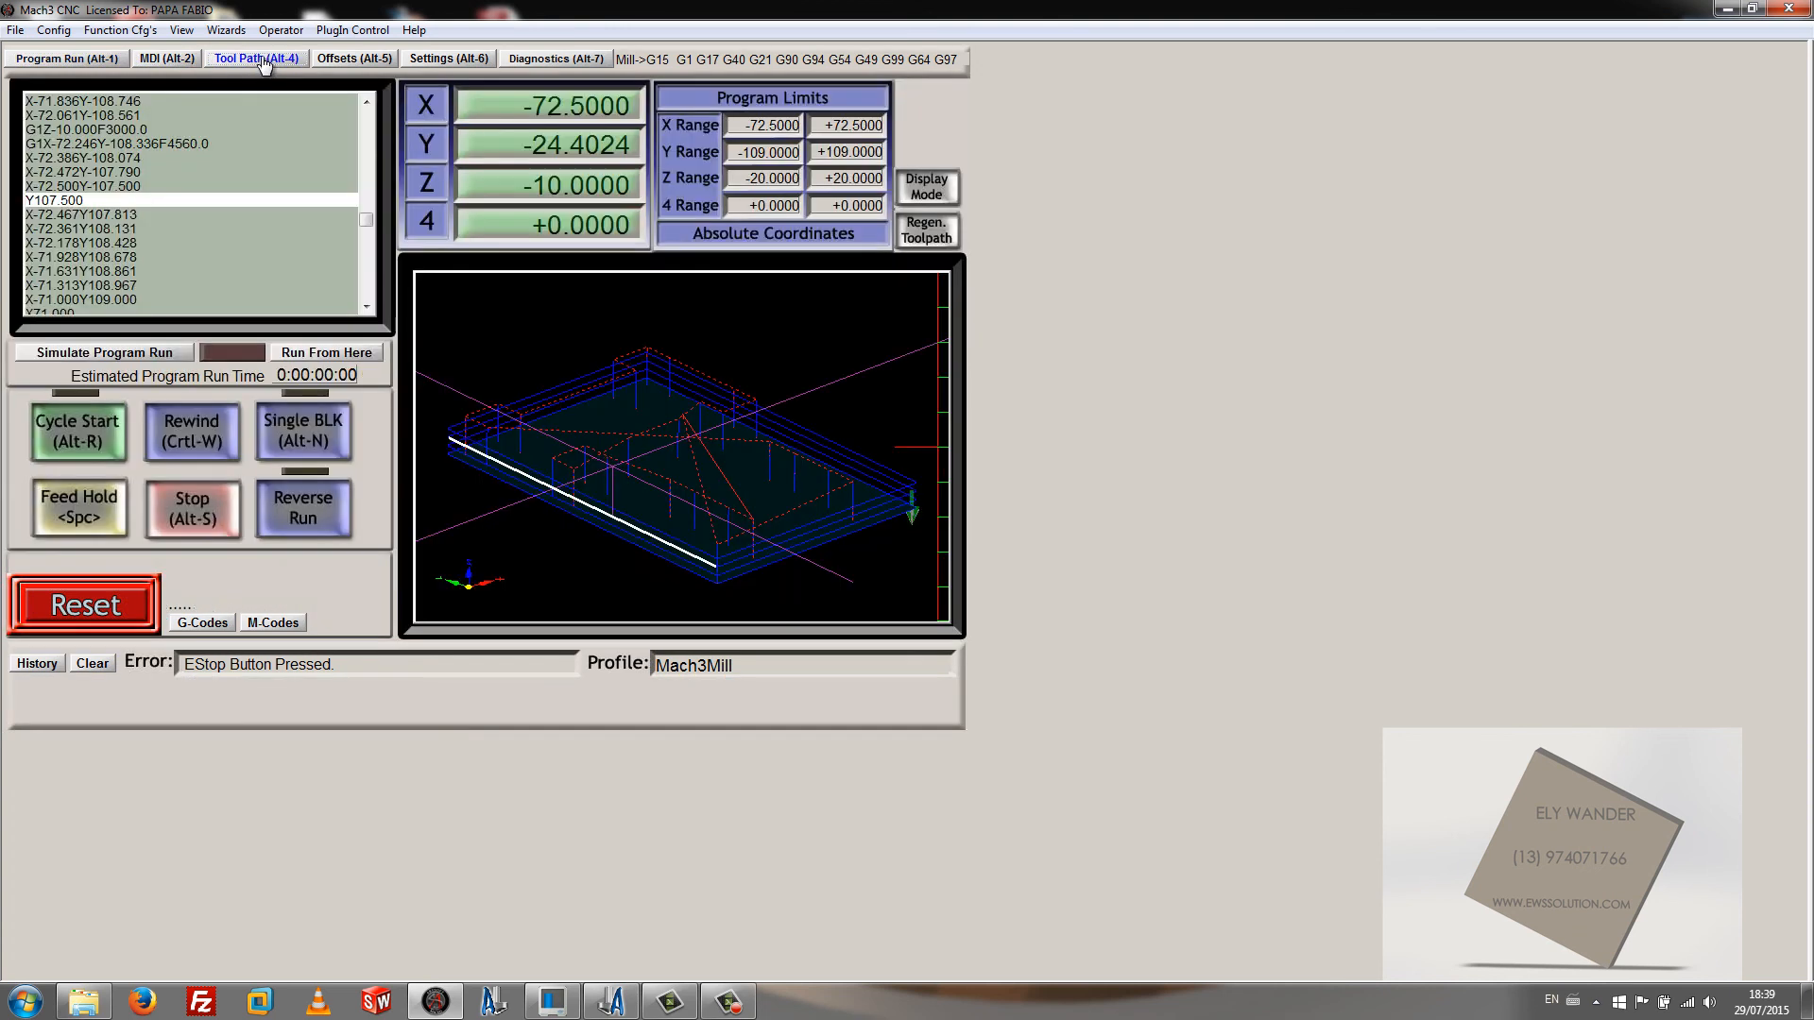
Step: Simulate the program run with the machine out of emergency mode and inspect the resulting toolpath in 3D
left_click(141, 353)
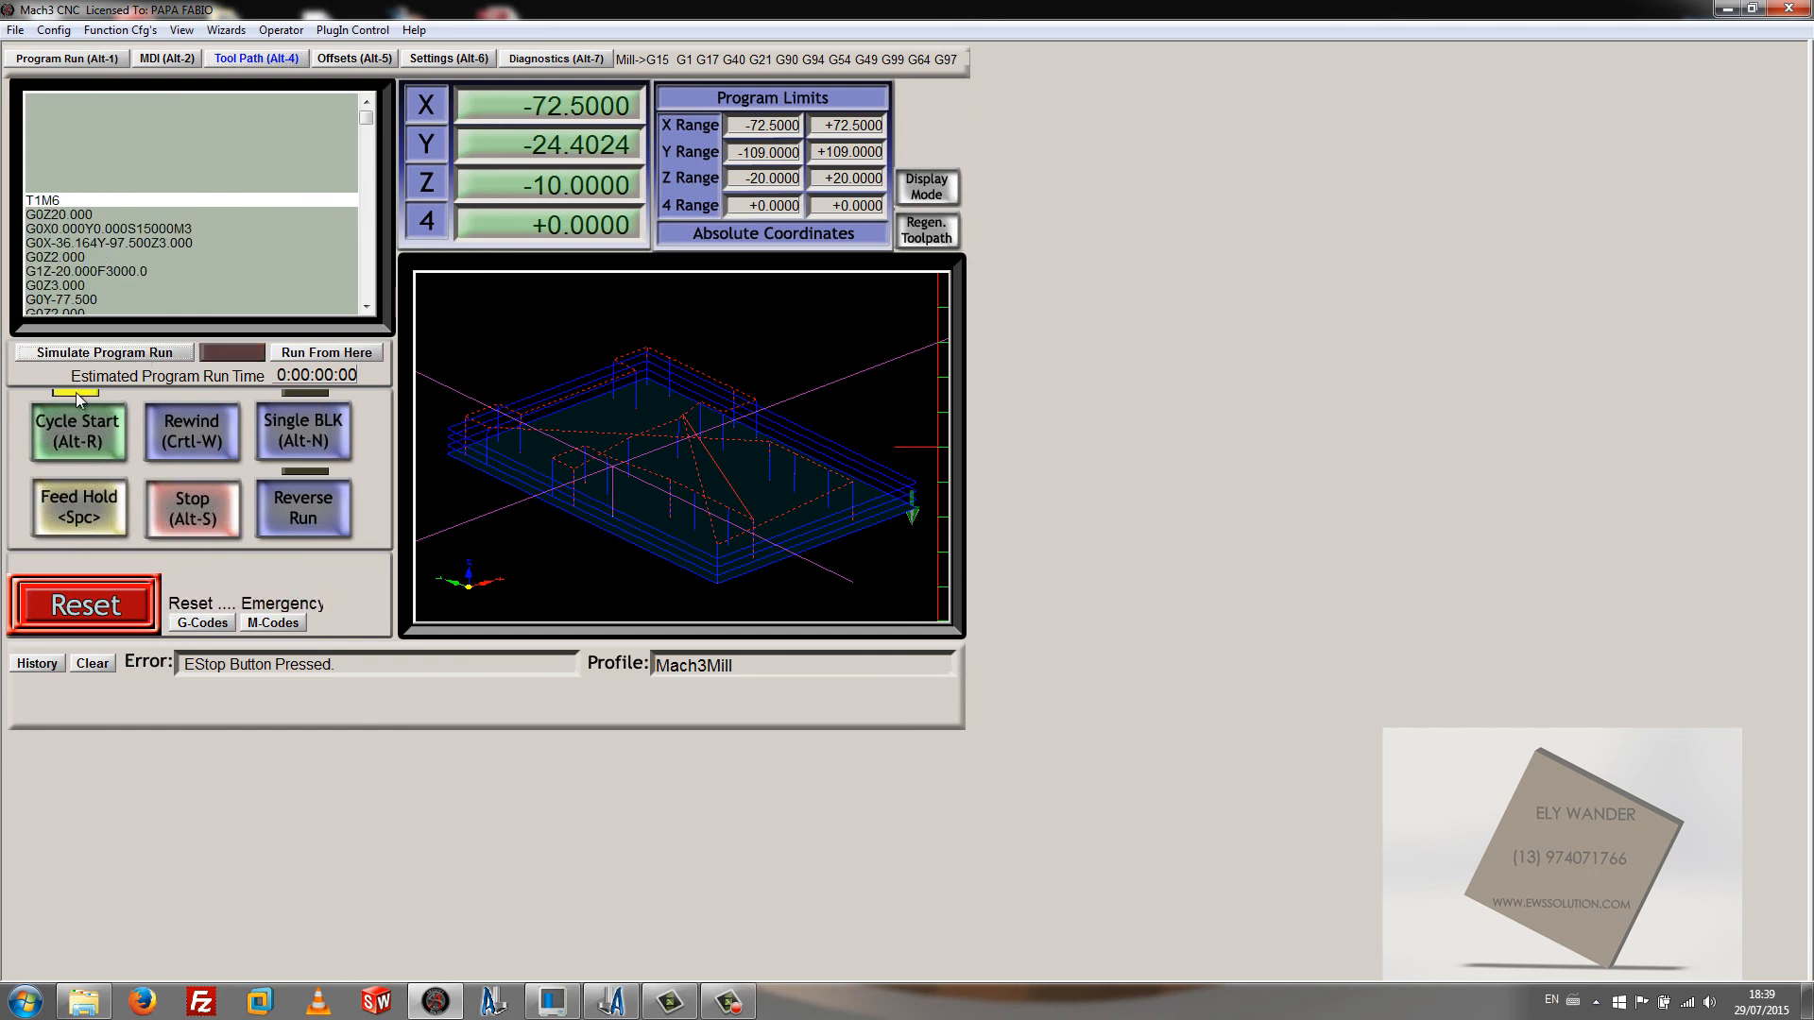
left_click(102, 608)
left_click(104, 353)
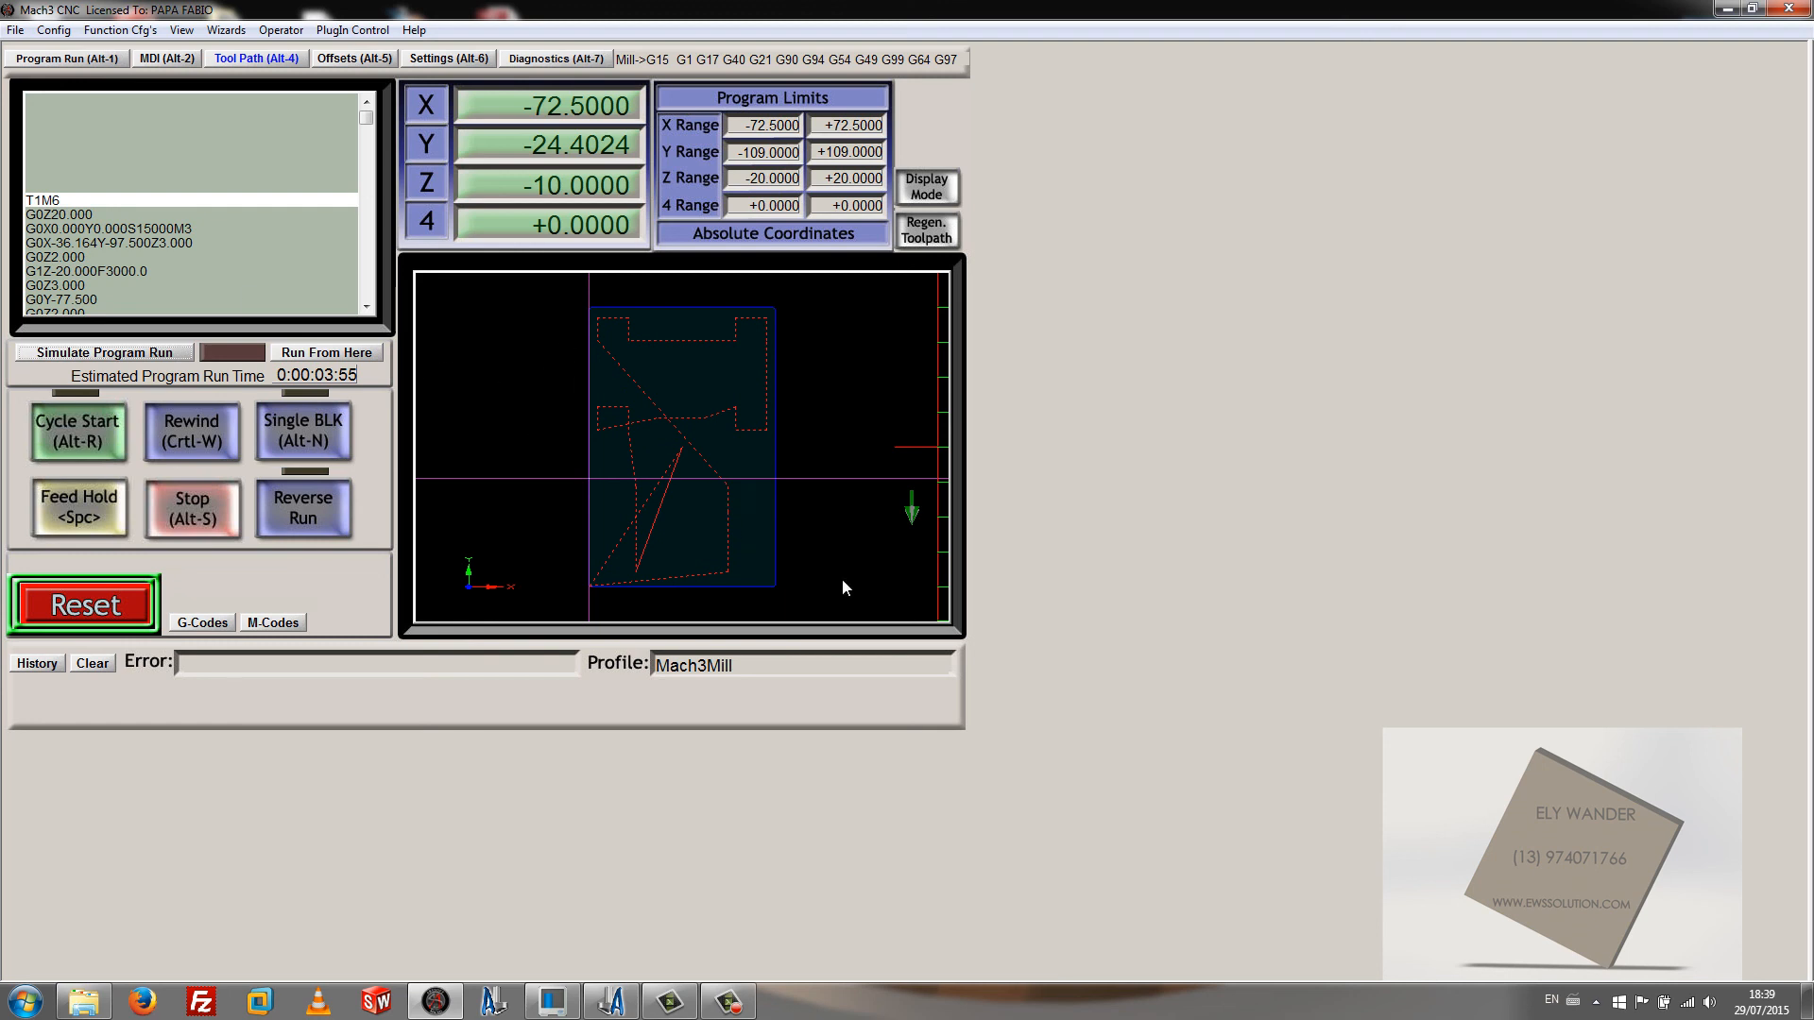
left_click_drag(748, 570, 780, 461)
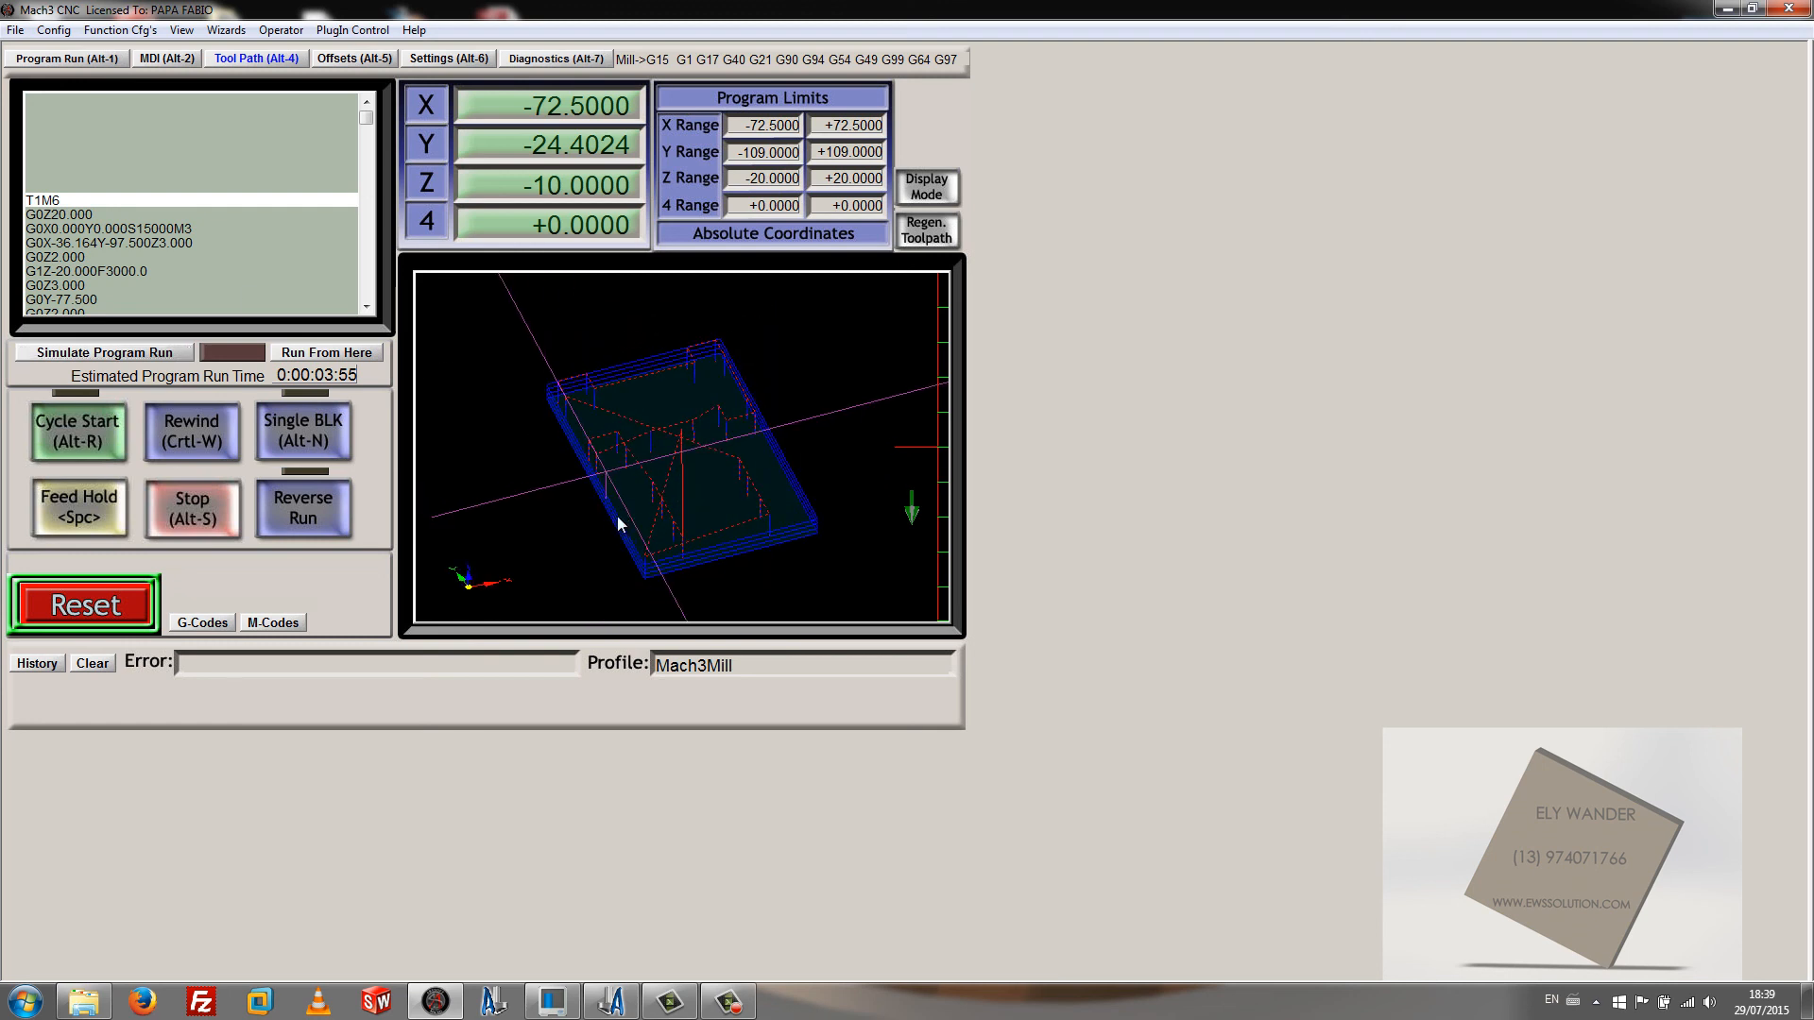
mouse_move(618, 517)
left_mouse_down()
mouse_move(658, 469)
mouse_move(665, 517)
mouse_move(649, 506)
left_mouse_up()
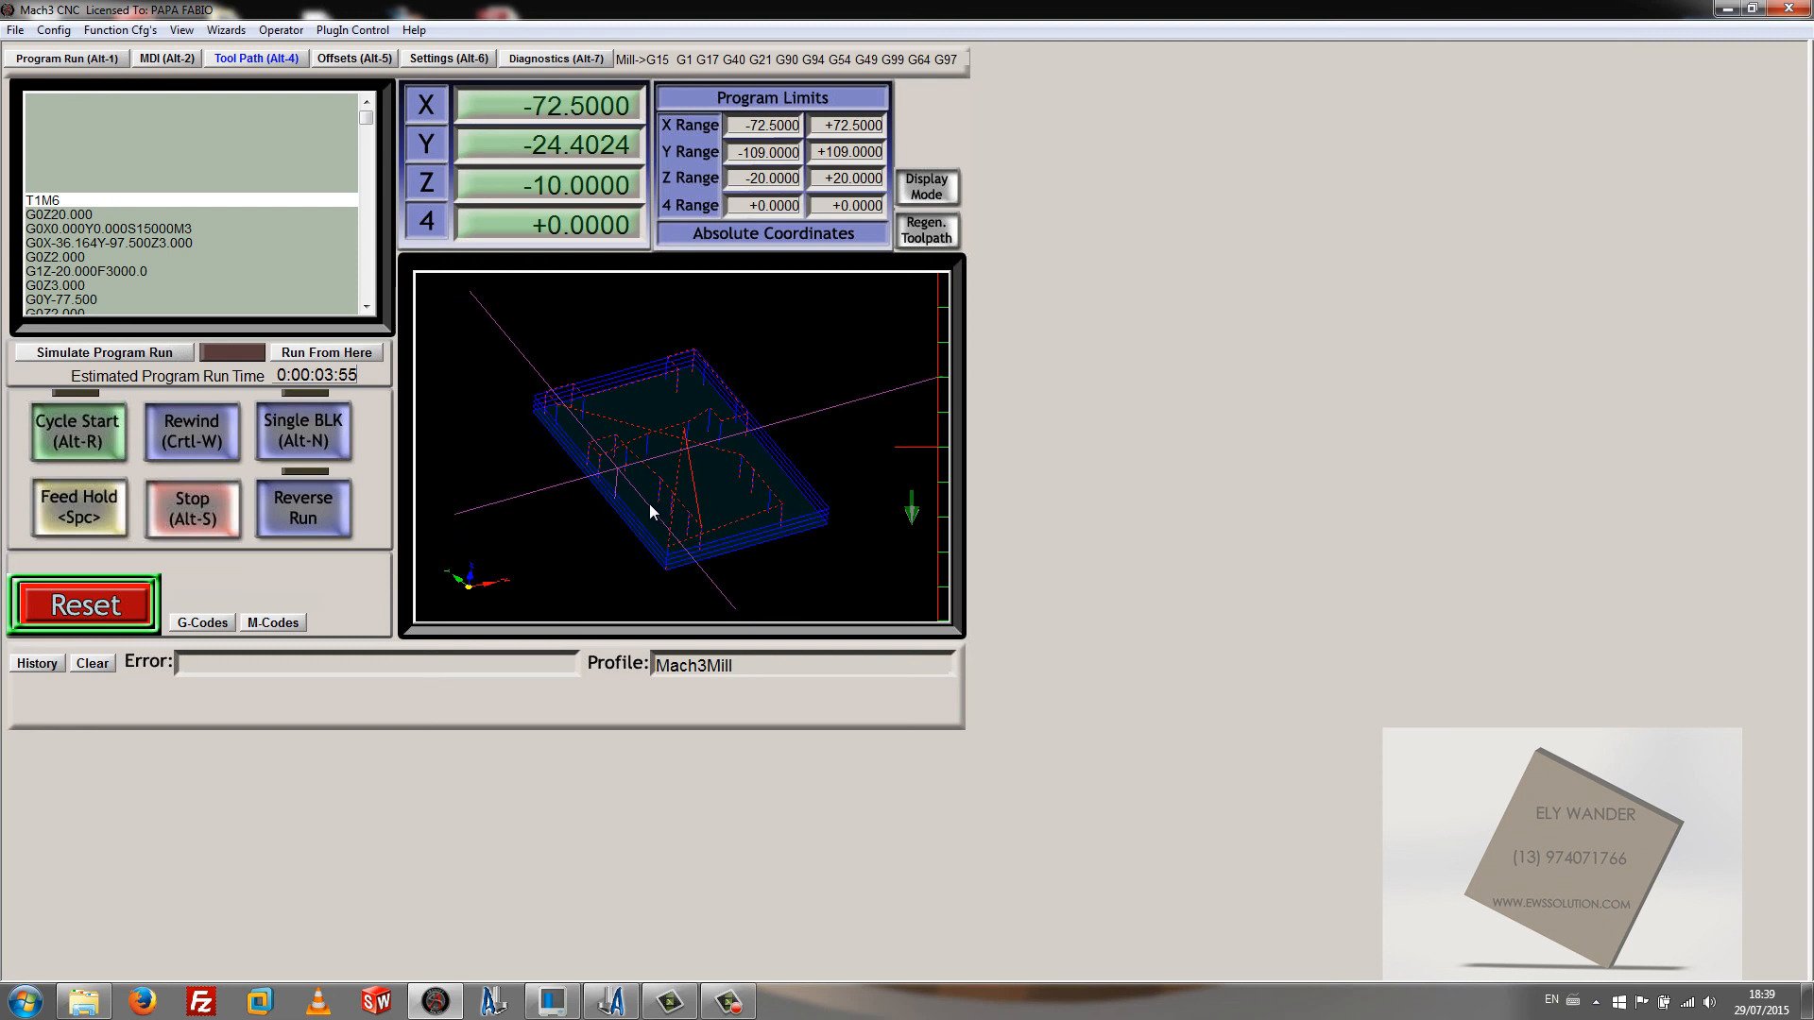
left_click_drag(820, 479, 829, 445)
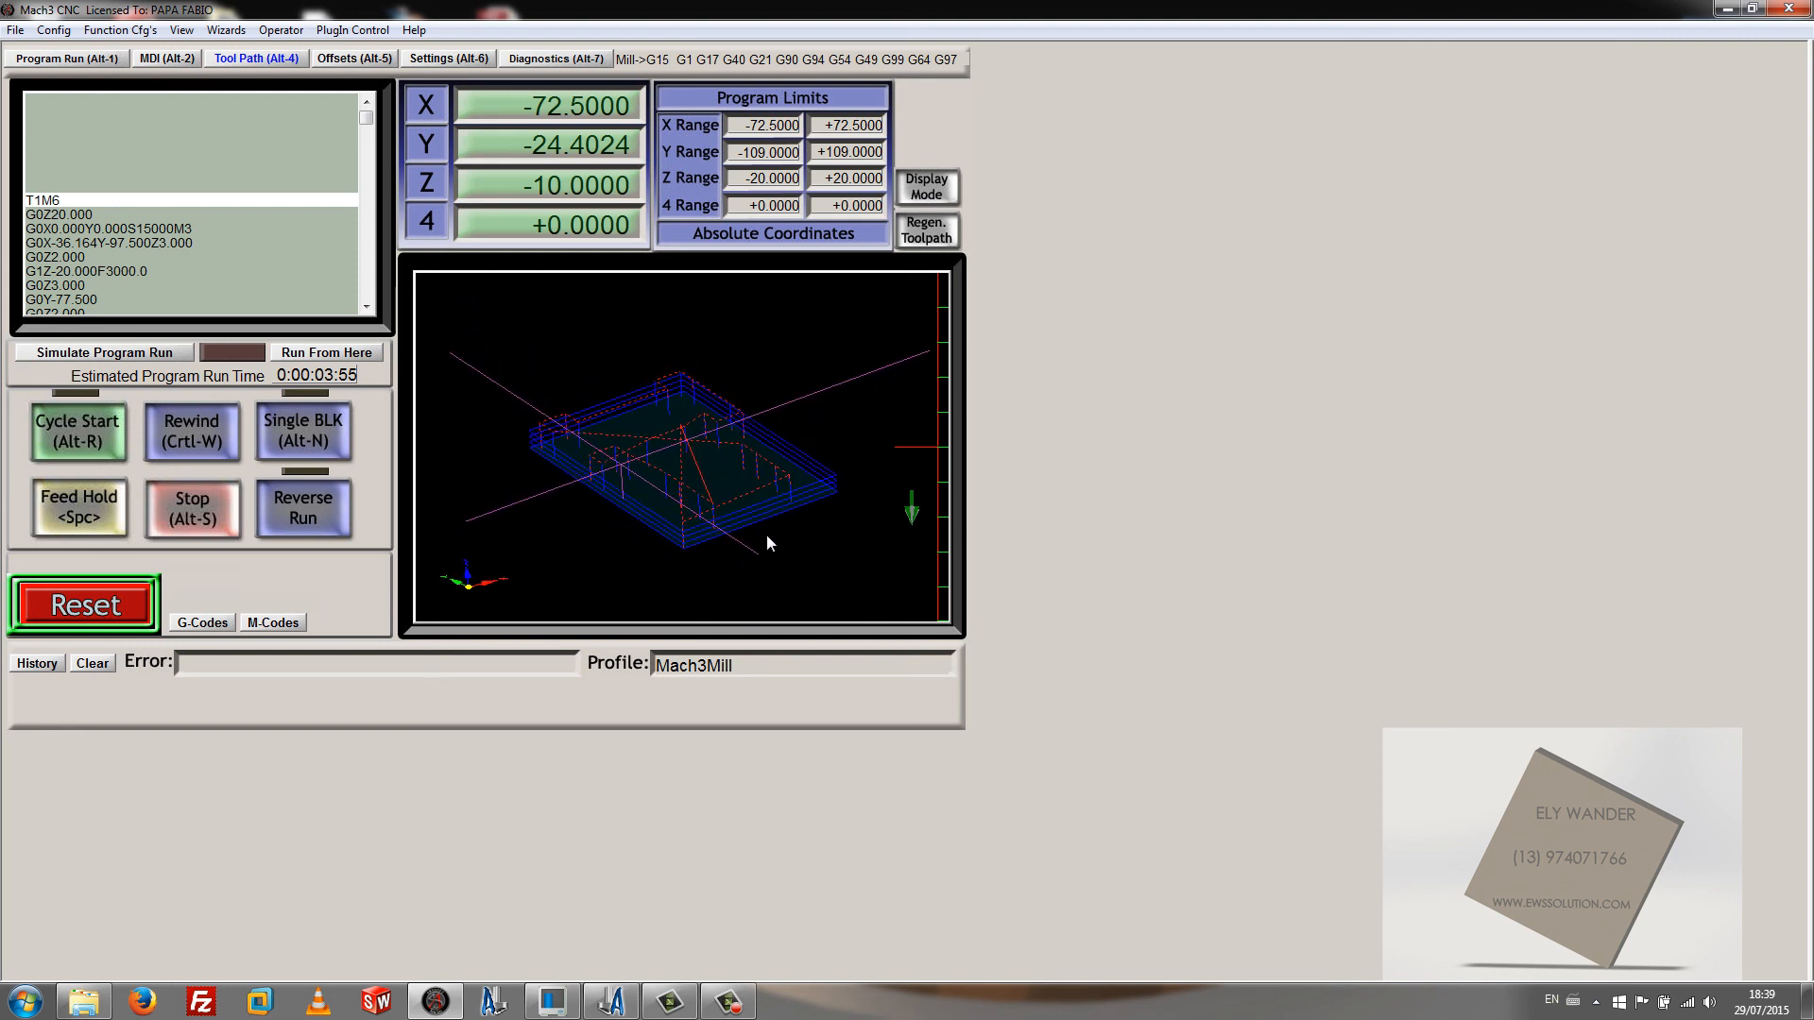
mouse_move(731, 1002)
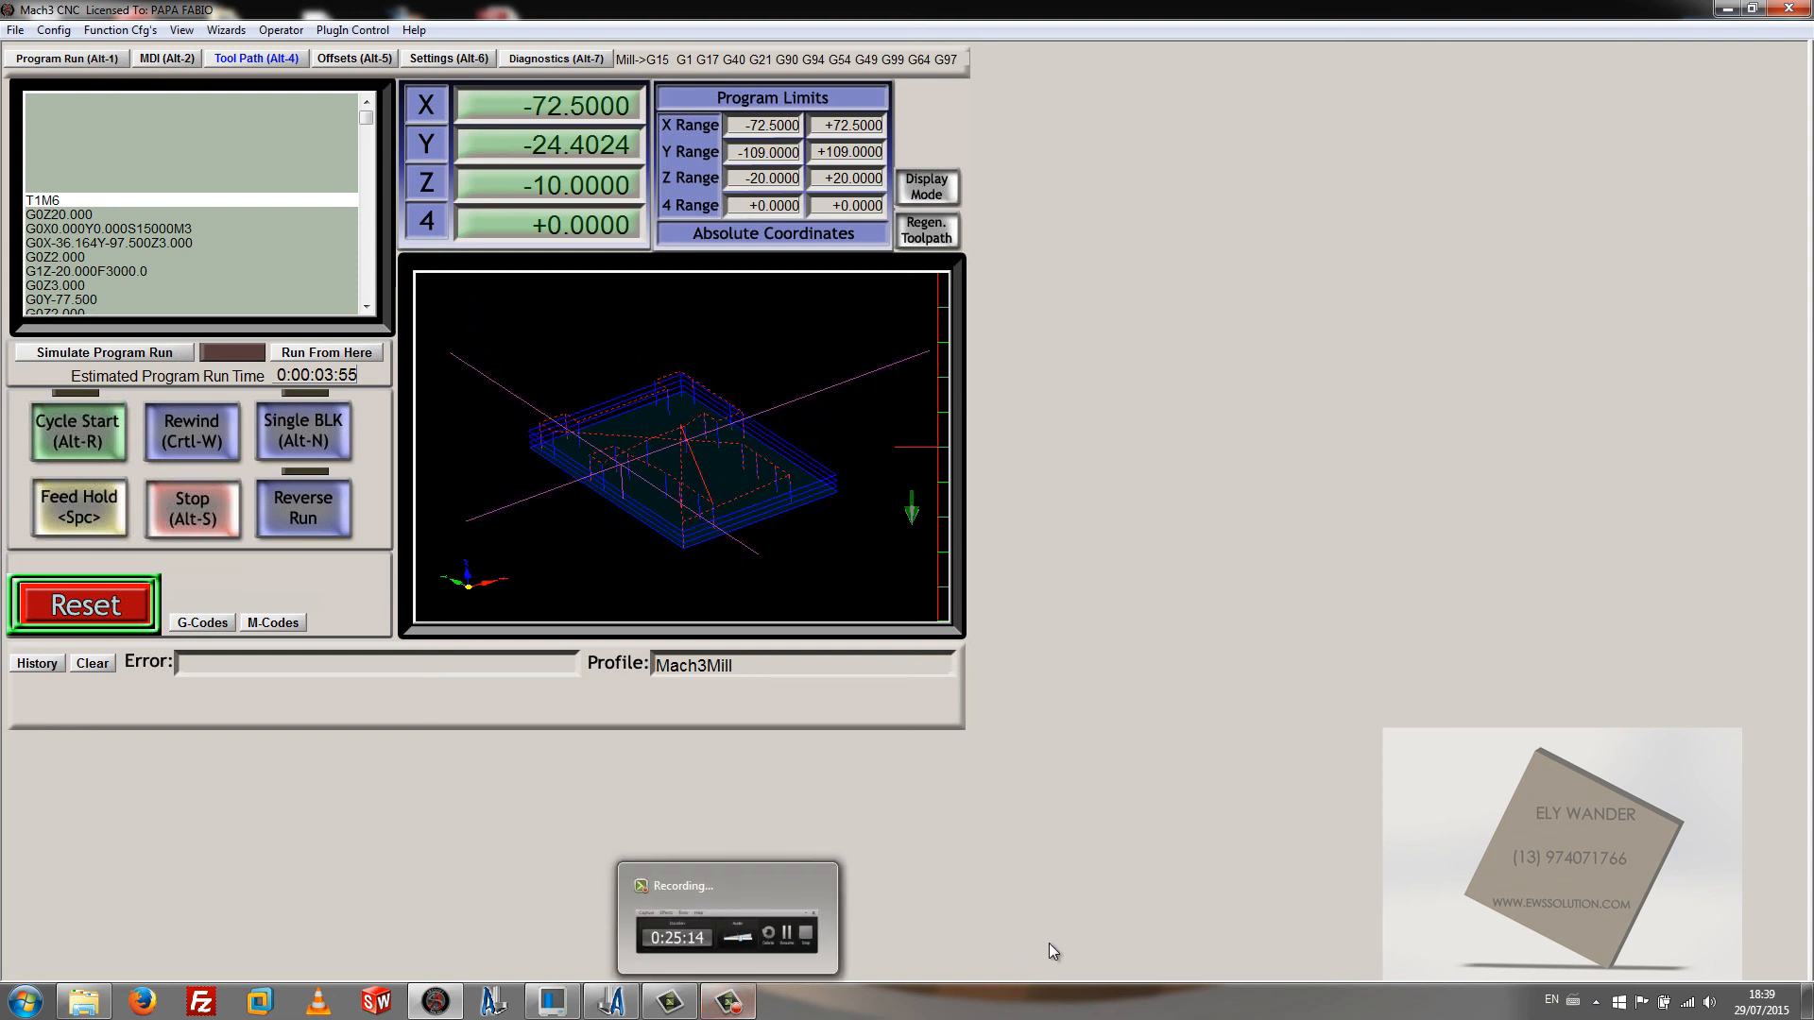